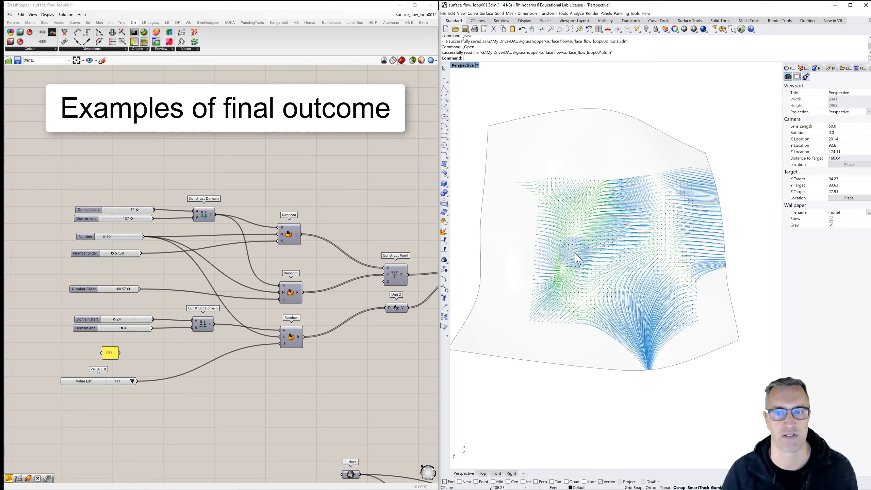
- Examine the flow lines on the example surface up close and from several angles, including a low side view
{"action": "scroll", "coordinate": [568, 247], "scroll_direction": "up", "scroll_amount": 6}
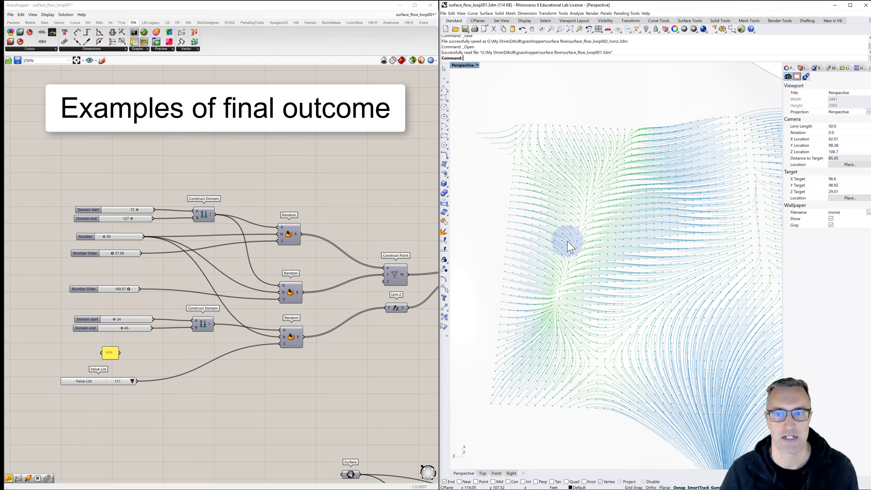
{"action": "right_click_drag", "start_coordinate": [568, 246], "coordinate": [564, 214]}
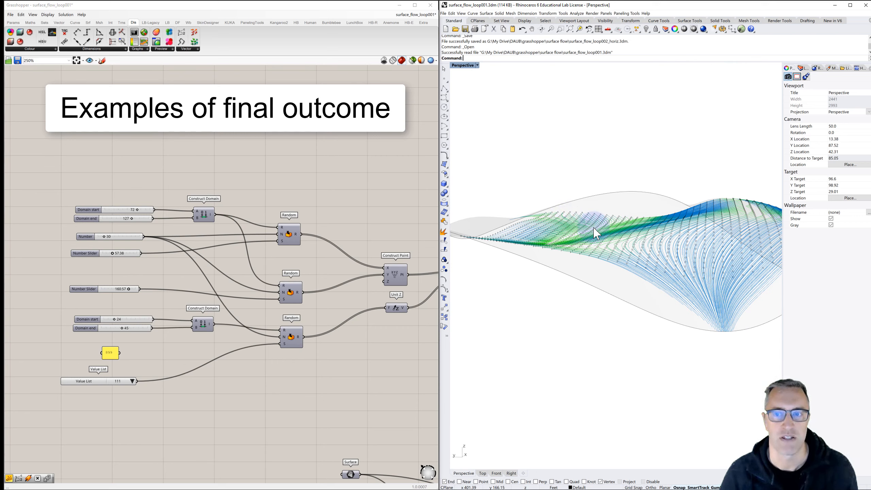
{"action": "right_click_drag", "start_coordinate": [551, 232], "coordinate": [630, 235]}
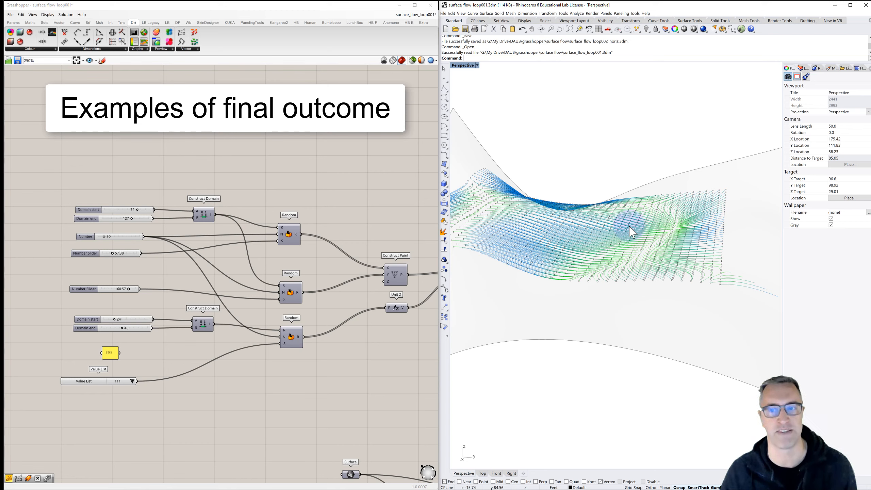
{"action": "mouse_move", "coordinate": [624, 254]}
{"action": "right_mouse_down"}
{"action": "mouse_move", "coordinate": [633, 247]}
{"action": "mouse_move", "coordinate": [626, 253]}
{"action": "right_mouse_up"}
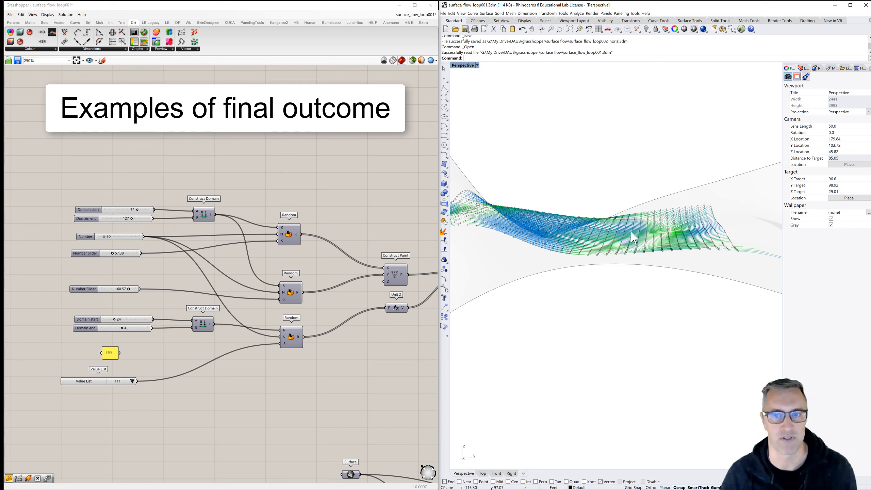
{"action": "right_click_drag", "start_coordinate": [666, 231], "coordinate": [624, 271]}
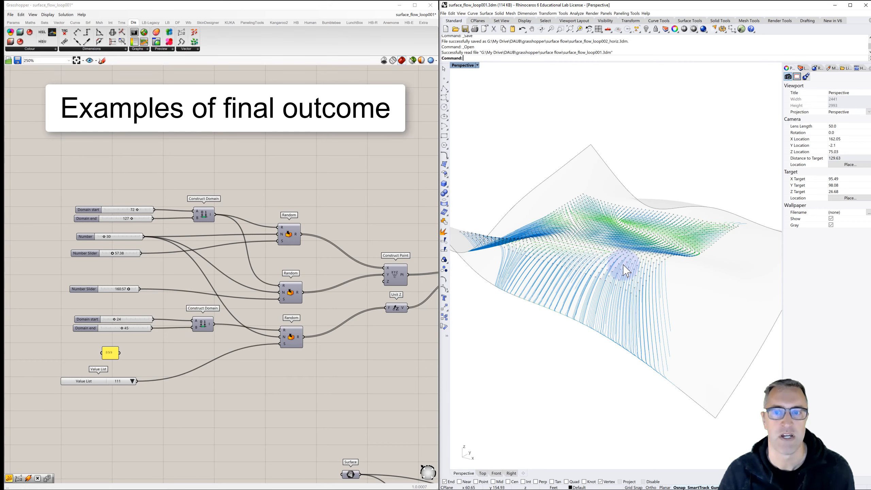
{"action": "scroll", "coordinate": [618, 270], "scroll_direction": "up", "scroll_amount": 9}
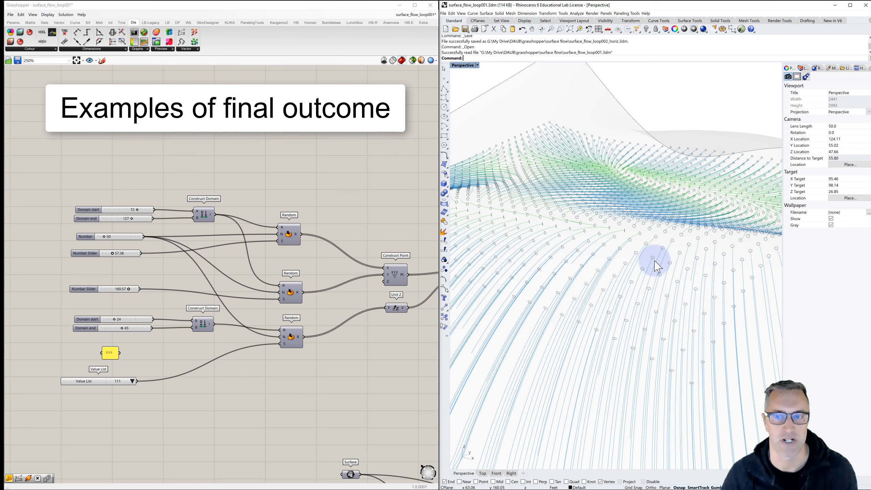
{"action": "scroll", "coordinate": [655, 266], "scroll_direction": "up", "scroll_amount": 6}
{"action": "scroll", "coordinate": [641, 248], "scroll_direction": "down", "scroll_amount": 4}
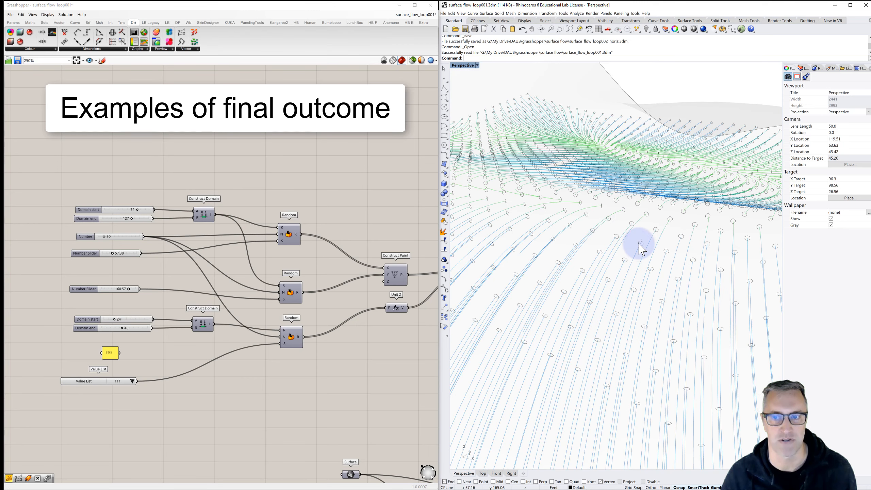
{"action": "right_click_drag", "start_coordinate": [645, 267], "coordinate": [631, 244]}
{"action": "scroll", "coordinate": [628, 255], "scroll_direction": "down", "scroll_amount": 6}
{"action": "scroll", "coordinate": [627, 237], "scroll_direction": "down", "scroll_amount": 5}
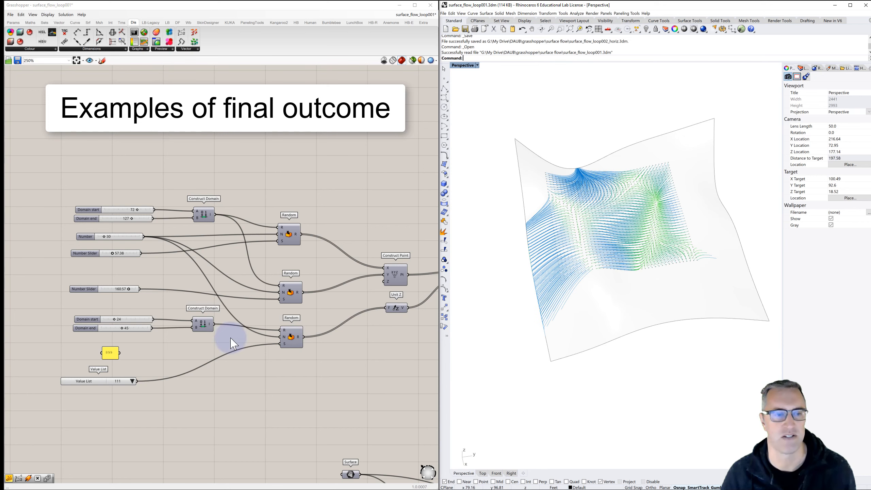
- Set the value list feeding the lowest Random component's seed to 337 and inspect the regenerated surface from other angles
{"action": "left_click", "coordinate": [133, 381]}
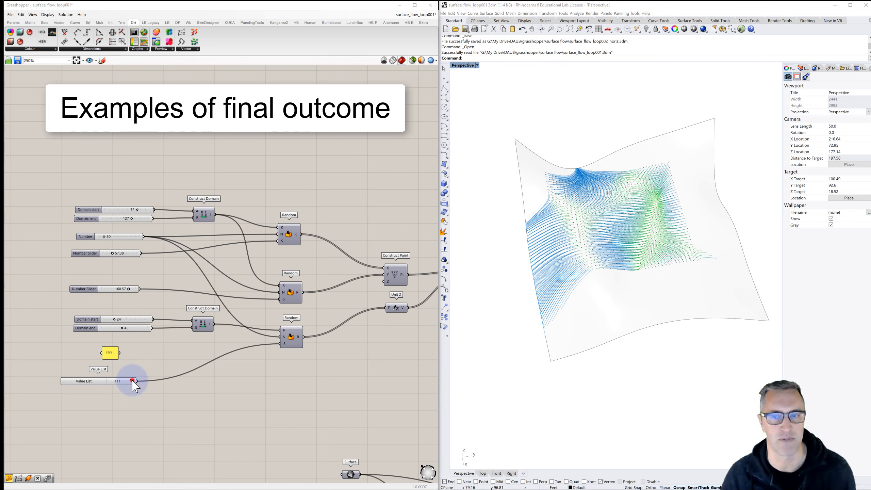
{"action": "left_click", "coordinate": [138, 384]}
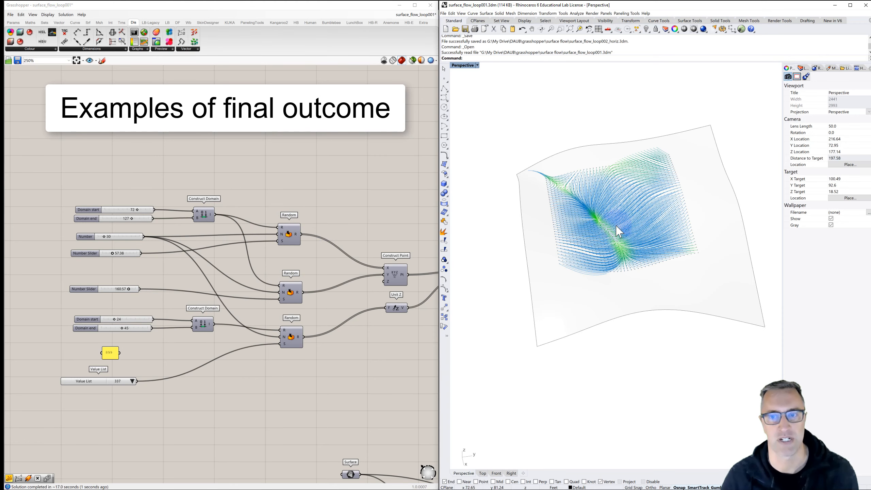
{"action": "right_click_drag", "start_coordinate": [606, 243], "coordinate": [598, 234]}
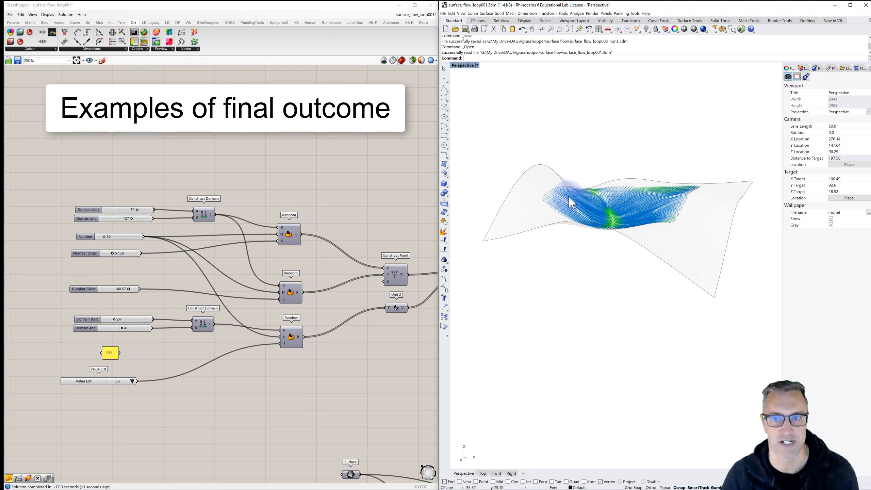
{"action": "right_click_drag", "start_coordinate": [622, 209], "coordinate": [525, 223]}
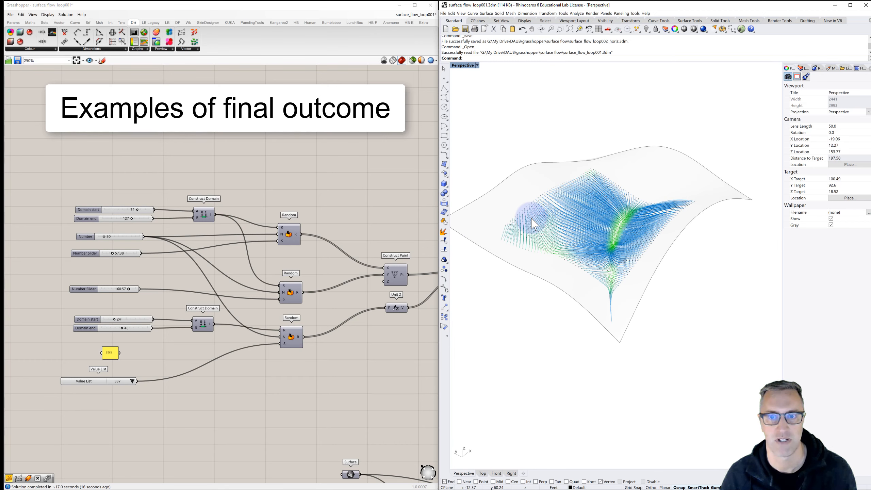
- Set the value list driving the lowest Random component's seed to 688 and inspect the new surface's flow lines all around
{"action": "left_click", "coordinate": [132, 381]}
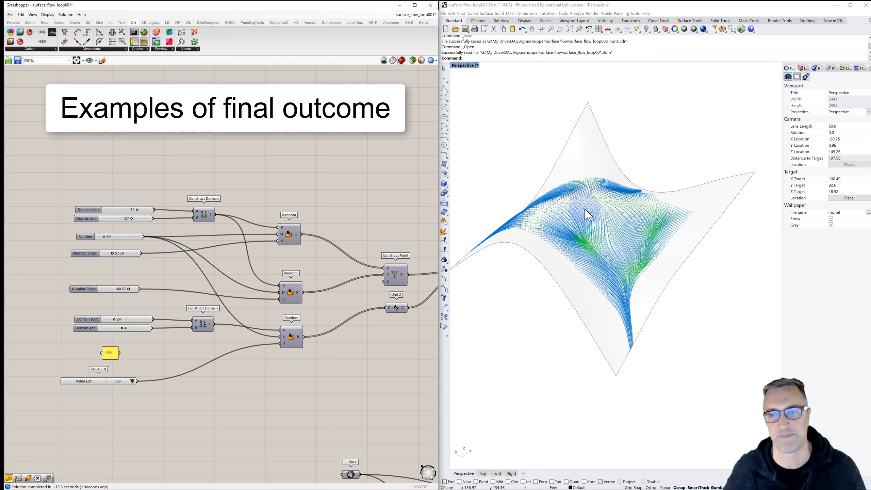
{"action": "right_click_drag", "start_coordinate": [570, 247], "coordinate": [540, 196]}
{"action": "scroll", "coordinate": [582, 213], "scroll_direction": "up", "scroll_amount": 3}
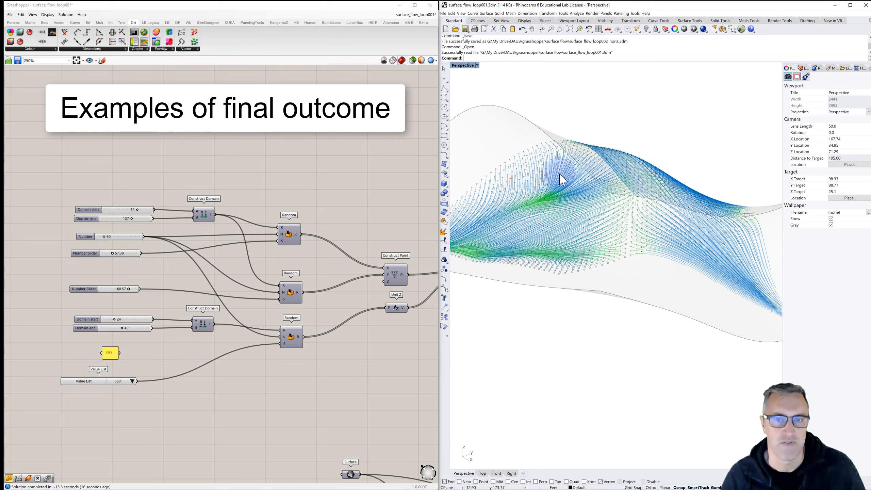
{"action": "scroll", "coordinate": [554, 218], "scroll_direction": "down", "scroll_amount": 4}
{"action": "right_click_drag", "start_coordinate": [590, 213], "coordinate": [563, 275]}
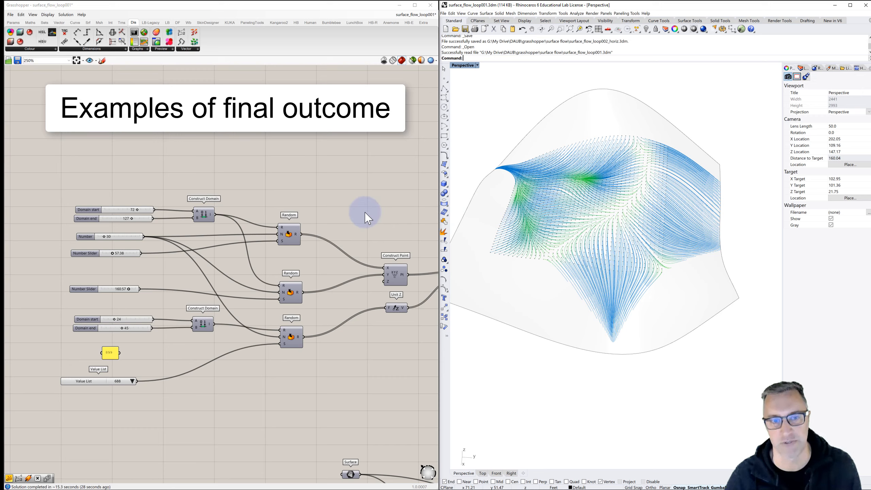
{"action": "right_click_drag", "start_coordinate": [542, 234], "coordinate": [638, 239]}
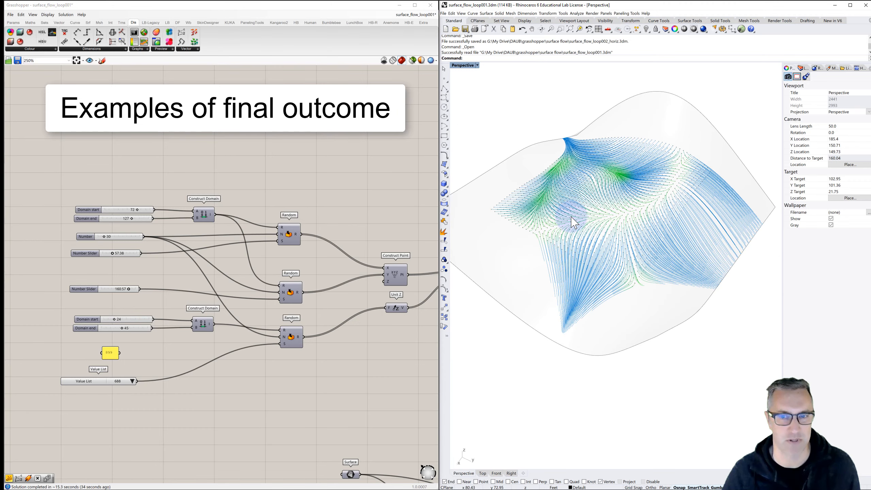
{"action": "mouse_move", "coordinate": [575, 213]}
{"action": "right_mouse_down"}
{"action": "mouse_move", "coordinate": [578, 197]}
{"action": "mouse_move", "coordinate": [612, 218]}
{"action": "mouse_move", "coordinate": [609, 206]}
{"action": "right_mouse_up"}
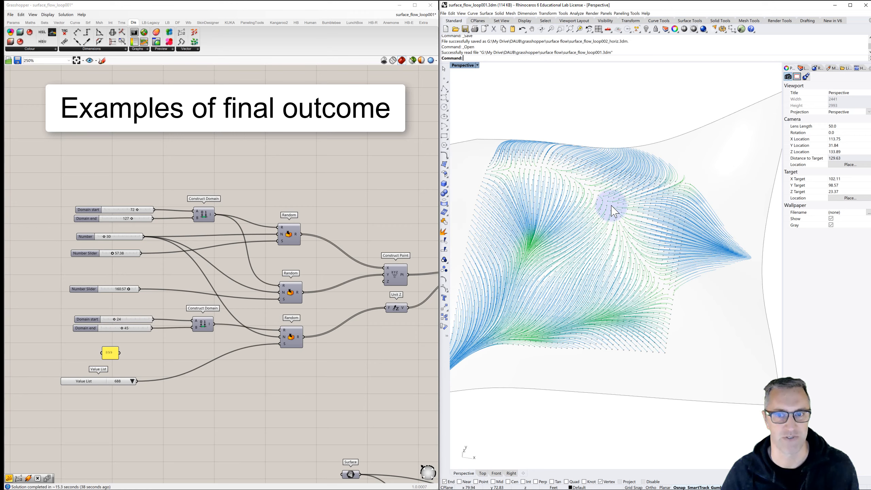
{"action": "right_click_drag", "start_coordinate": [556, 244], "coordinate": [583, 195], "text": "shift"}
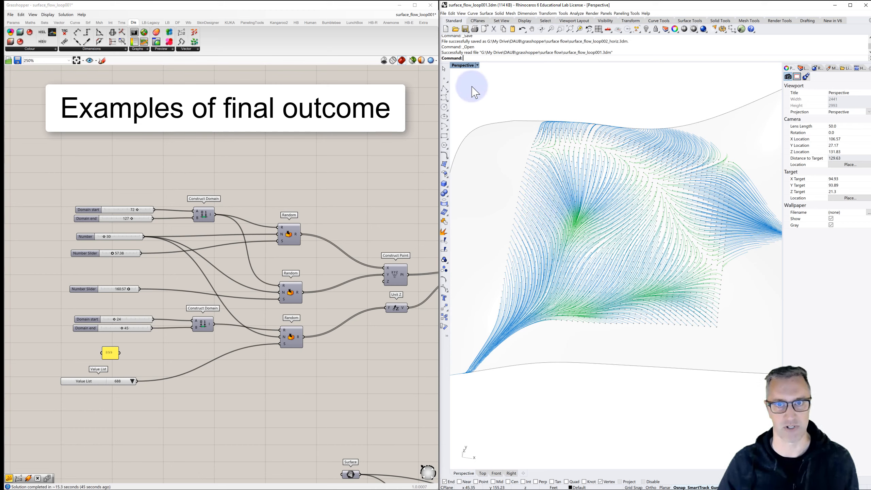
- Create a new Rhino model from the Large Objects - Feet template
{"action": "left_click", "coordinate": [445, 29]}
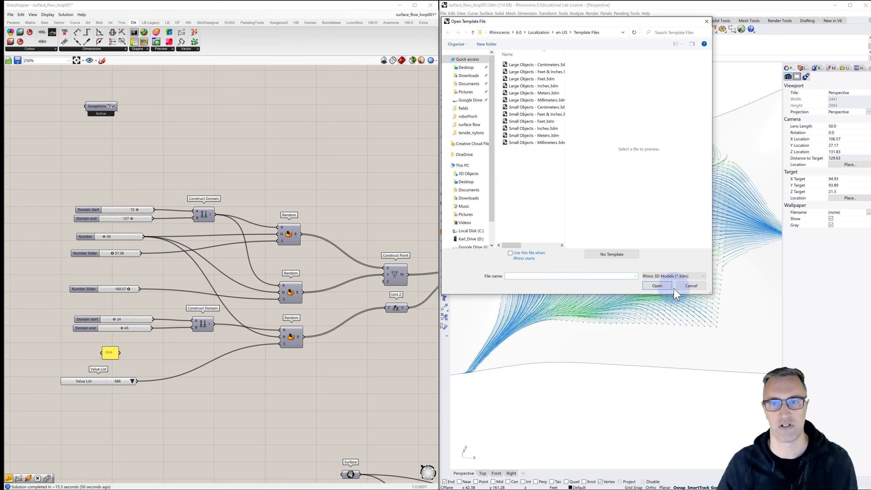
{"action": "left_click", "coordinate": [521, 78]}
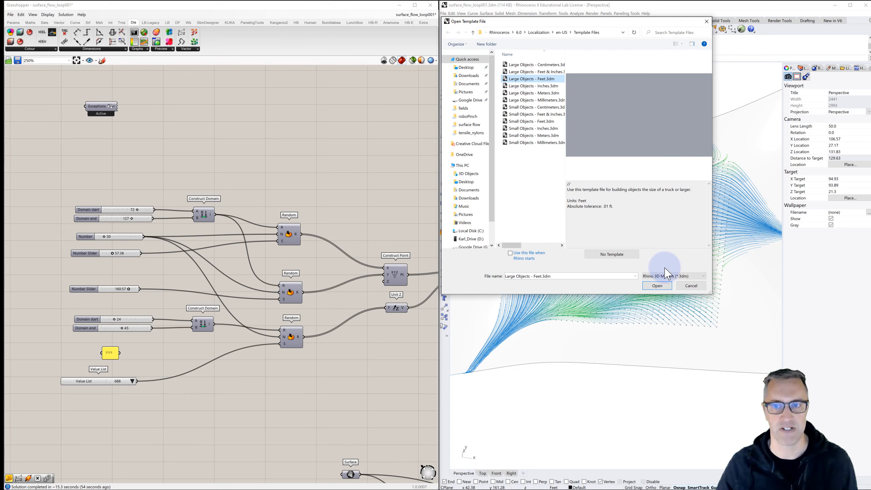
{"action": "left_click", "coordinate": [656, 285]}
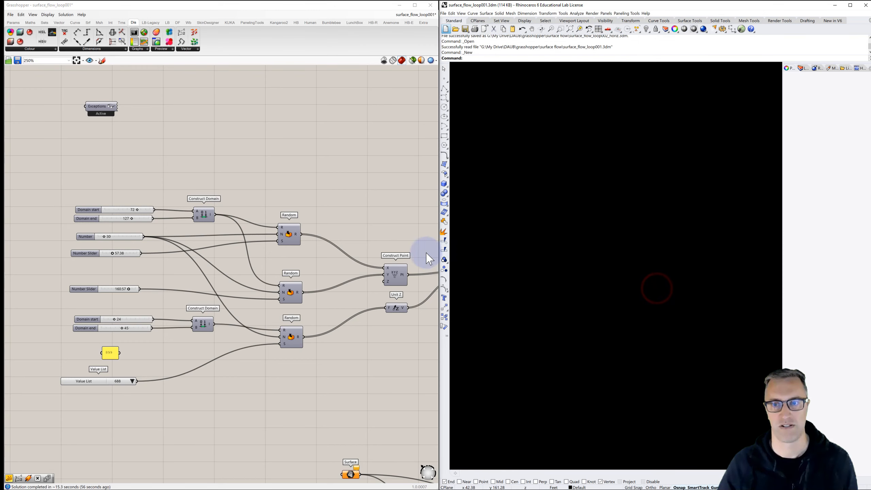
- Switch to Grasshopper and start a new empty definition
{"action": "left_click", "coordinate": [30, 67]}
{"action": "left_click", "coordinate": [12, 14]}
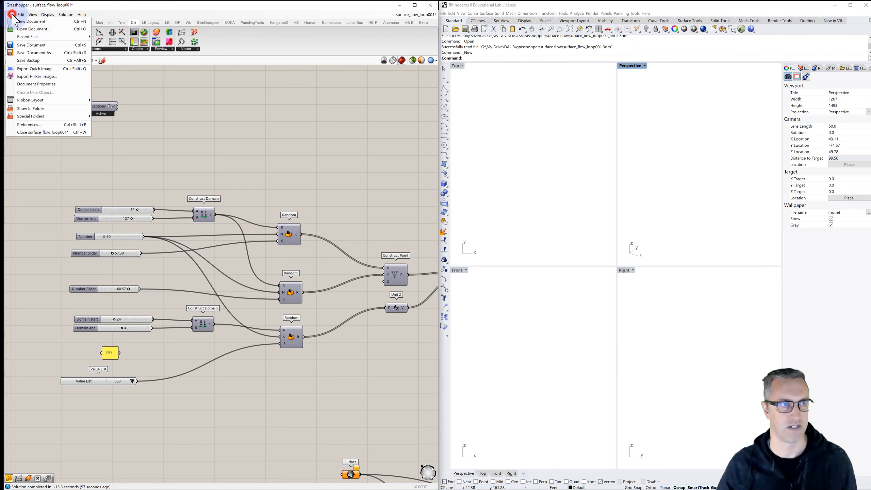
{"action": "left_click", "coordinate": [12, 15]}
{"action": "left_click", "coordinate": [11, 14]}
{"action": "left_click", "coordinate": [28, 24]}
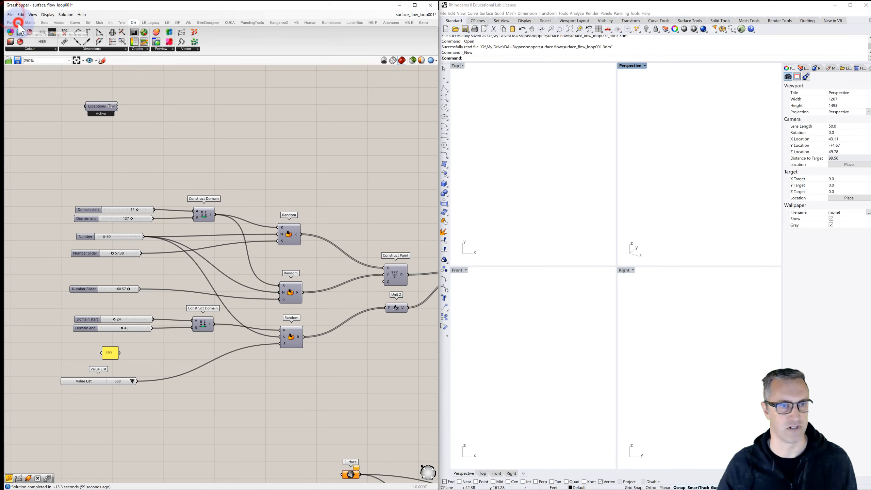
{"action": "left_click", "coordinate": [136, 123]}
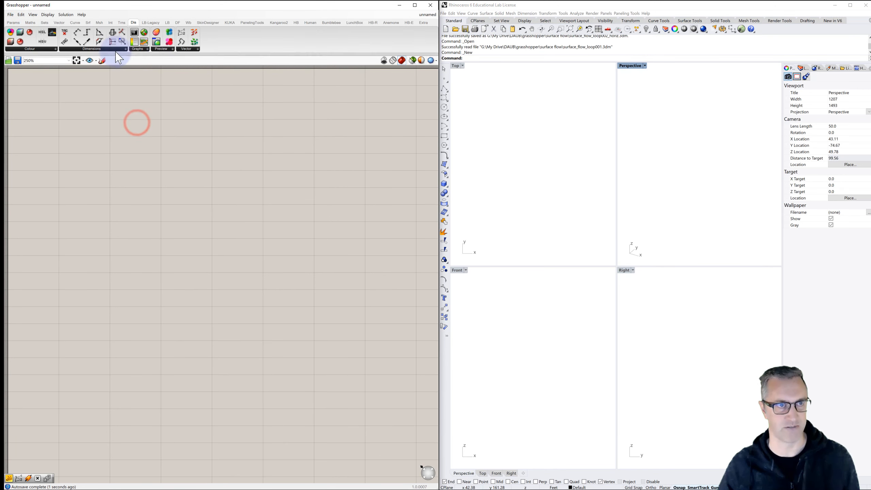
- Place the component-labelling utility with the Exceptions input in the upper-left corner of the empty canvas
{"action": "left_click", "coordinate": [13, 22]}
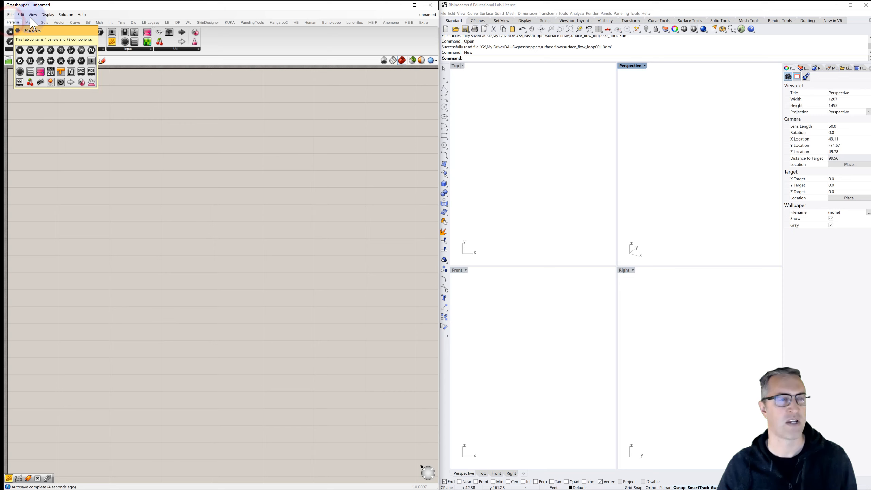
{"action": "left_click", "coordinate": [158, 32]}
{"action": "left_click", "coordinate": [43, 85]}
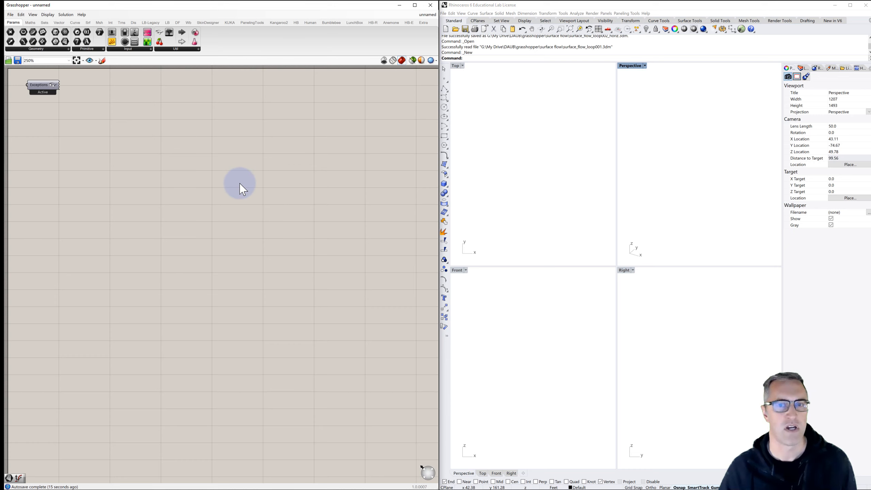
- Maximize Rhino's Perspective viewport and return to the Grasshopper canvas
{"action": "double_click", "coordinate": [629, 65]}
{"action": "scroll", "coordinate": [574, 154], "scroll_direction": "down", "scroll_amount": 5}
{"action": "left_click", "coordinate": [279, 151]}
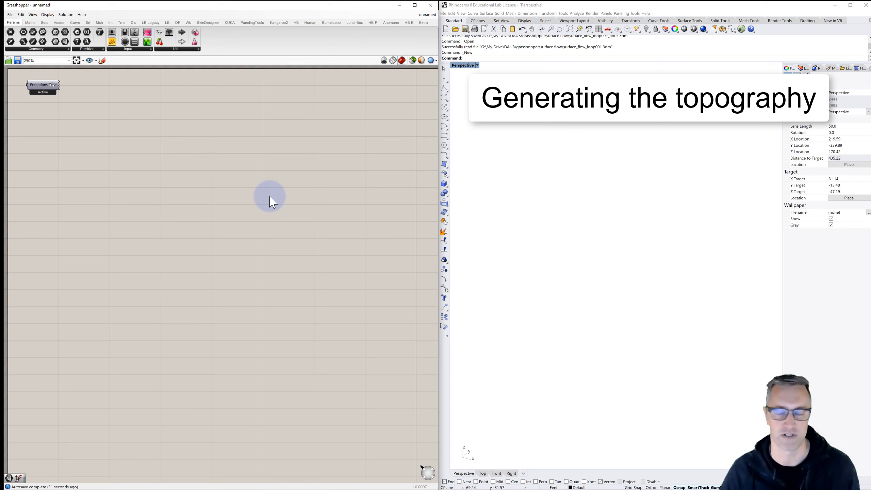
- Add a Random component, duplicate it twice, and arrange the three copies in a vertical column
{"action": "double_click", "coordinate": [286, 193]}
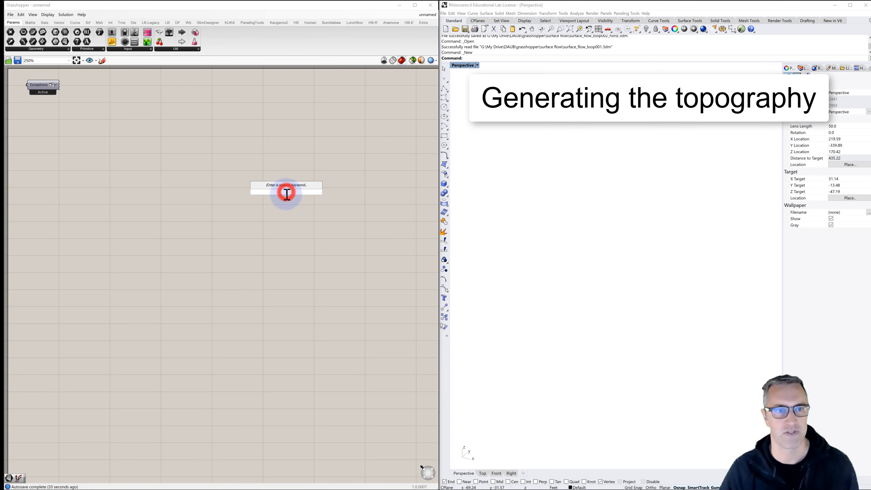
{"action": "type", "text": "rand"}
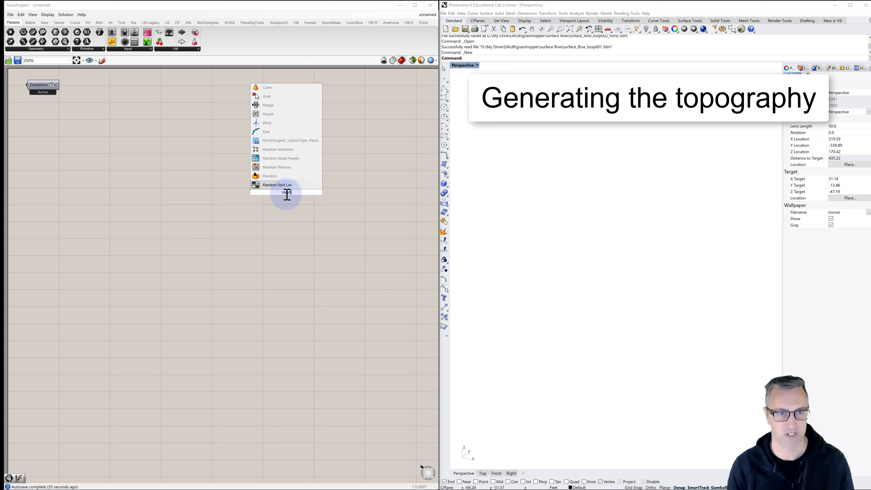
{"action": "left_click", "coordinate": [270, 175]}
{"action": "left_click_drag", "start_coordinate": [298, 187], "coordinate": [309, 299]}
{"action": "key", "text": "ctrl+c"}
{"action": "key", "text": "ctrl+v"}
{"action": "key", "text": "ctrl+v"}
{"action": "left_click_drag", "start_coordinate": [310, 178], "coordinate": [308, 238]}
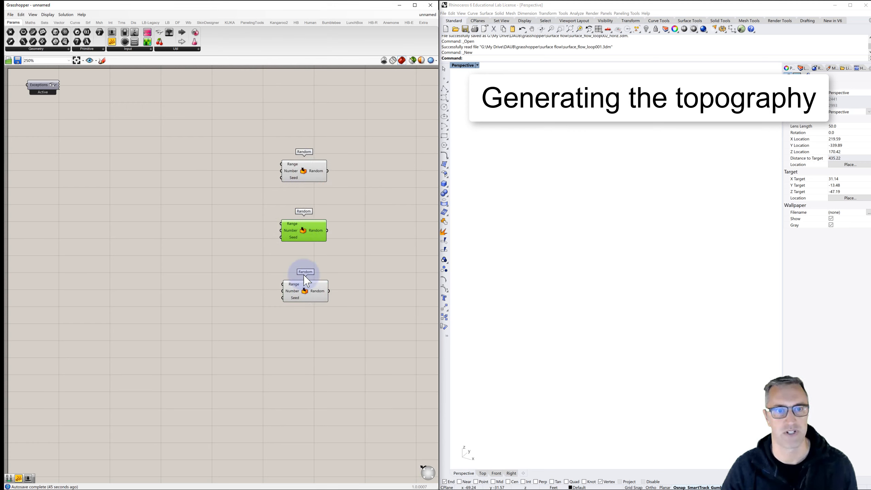
{"action": "left_click", "coordinate": [256, 194]}
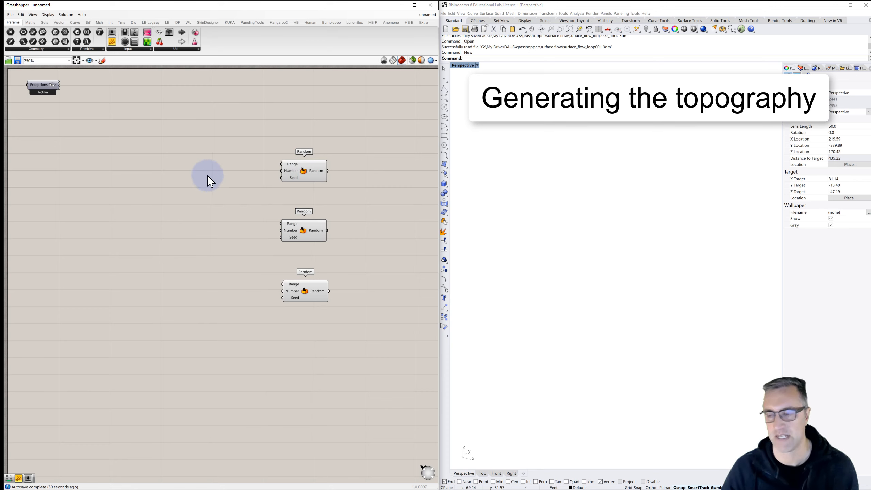
- Add a Construct Domain component and position it to the left of the uppermost Random component
{"action": "double_click", "coordinate": [192, 164]}
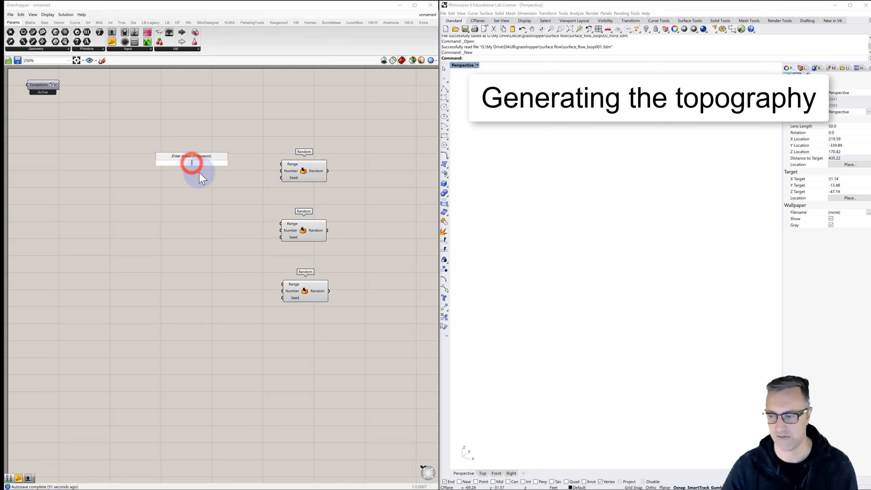
{"action": "type", "text": "construc"}
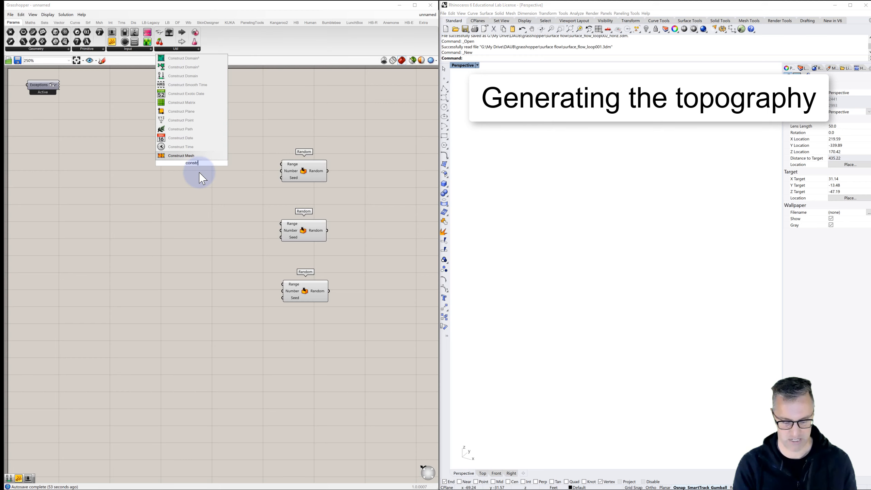
{"action": "left_click", "coordinate": [182, 76]}
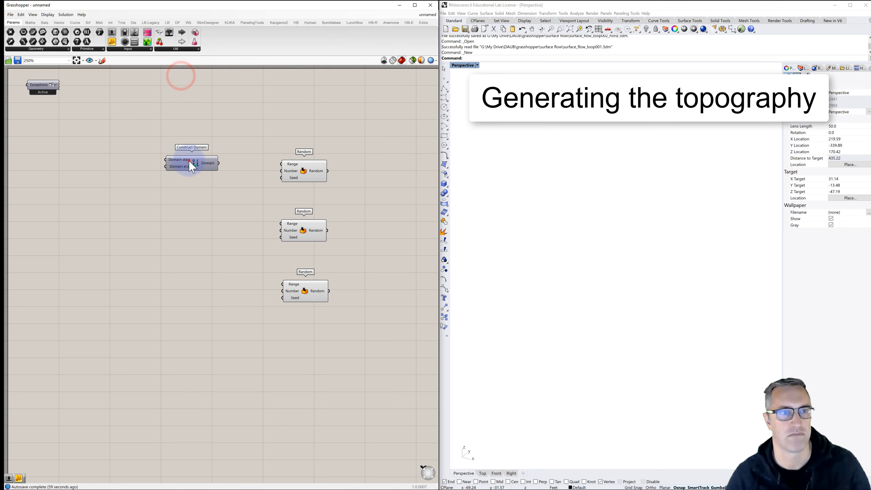
{"action": "left_click_drag", "start_coordinate": [189, 162], "coordinate": [208, 168]}
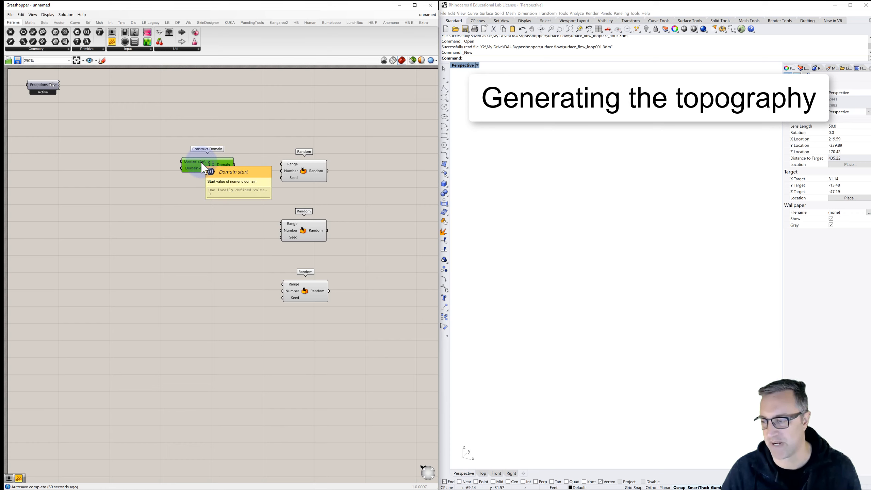
- Duplicate the Construct Domain component and place the copy beside the lowest Random component
{"action": "left_click_drag", "start_coordinate": [202, 164], "coordinate": [206, 288]}
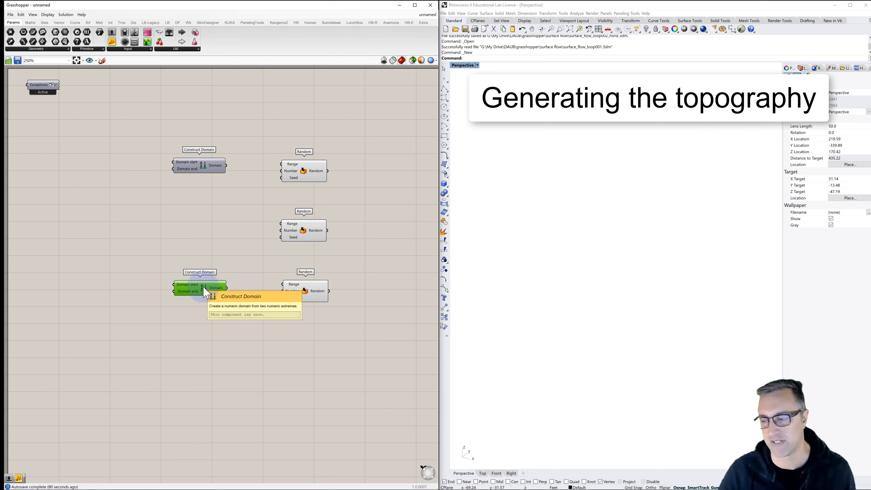
{"action": "right_click_drag", "start_coordinate": [142, 210], "coordinate": [150, 208]}
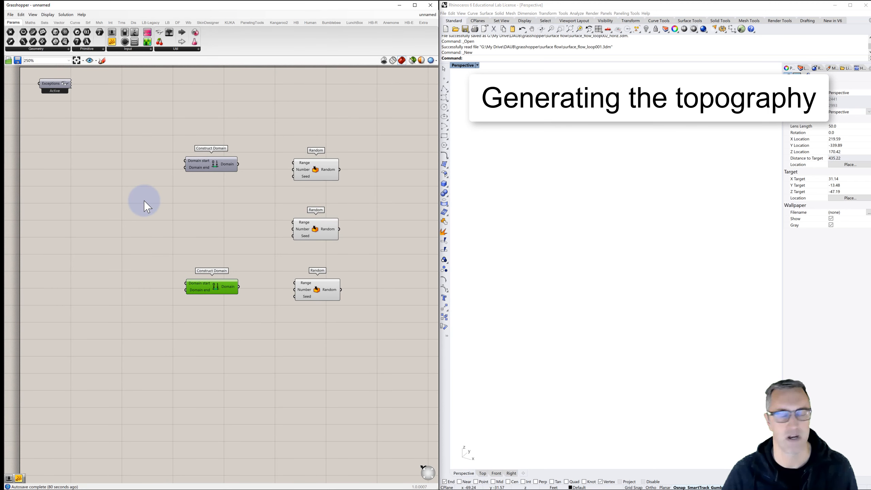
- Add a number slider ranging from 0 to 100 beside the upper Construct Domain and duplicate it directly beneath
{"action": "double_click", "coordinate": [95, 161]}
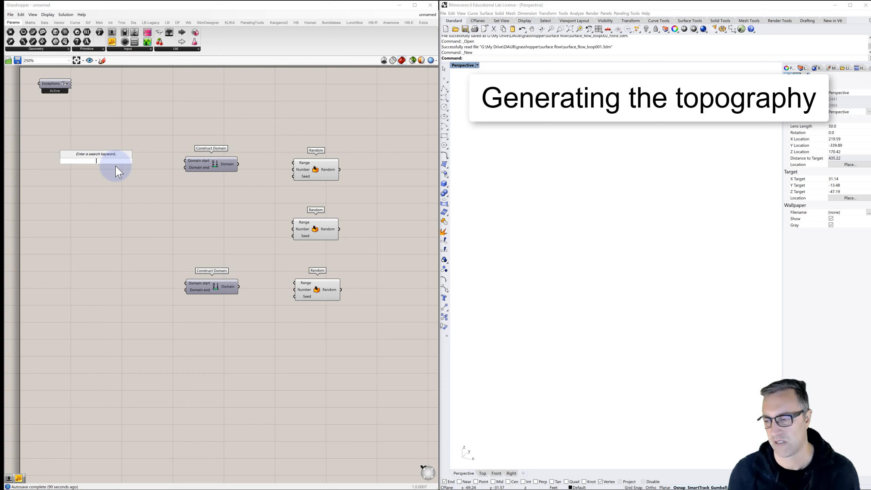
{"action": "type", "text": "0<100"}
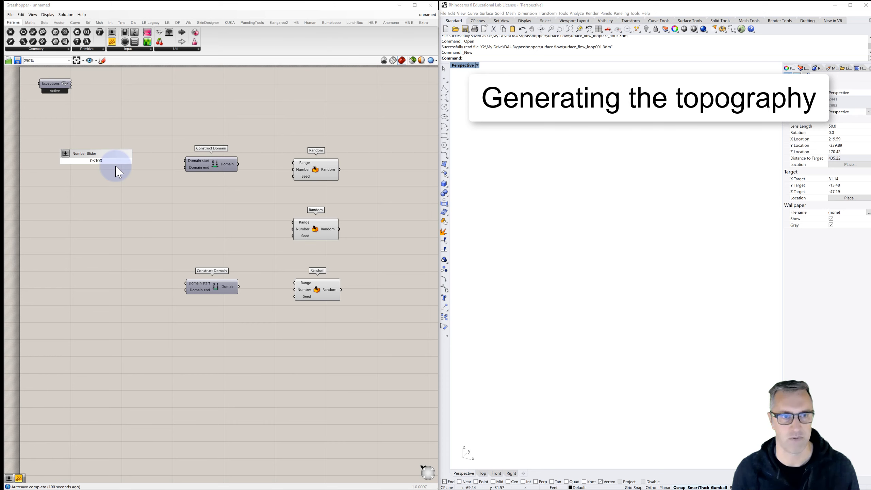
{"action": "key", "text": "Return"}
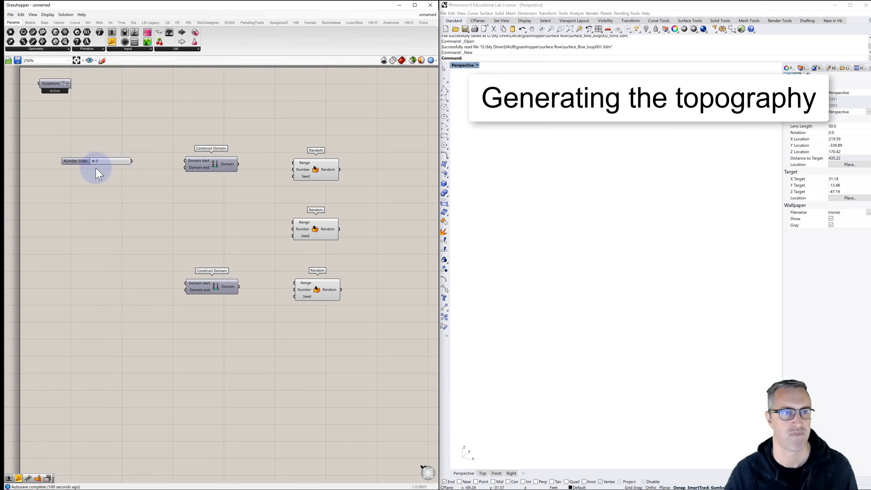
{"action": "left_click", "coordinate": [82, 168]}
{"action": "left_click_drag", "start_coordinate": [82, 167], "coordinate": [86, 176]}
{"action": "key", "text": "ctrl+c"}
{"action": "key", "text": "ctrl+v"}
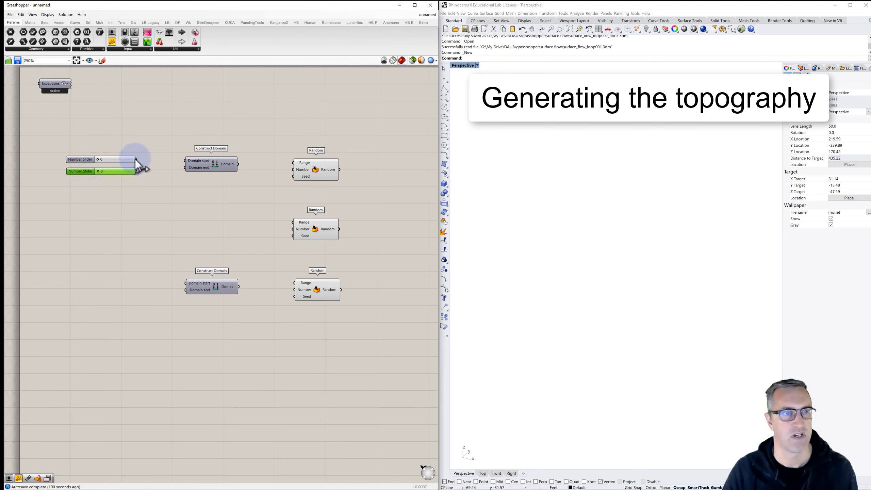
- Connect the two sliders to the upper Construct Domain's start and end inputs and set them to 20 and 86
{"action": "left_click_drag", "start_coordinate": [135, 159], "coordinate": [186, 168]}
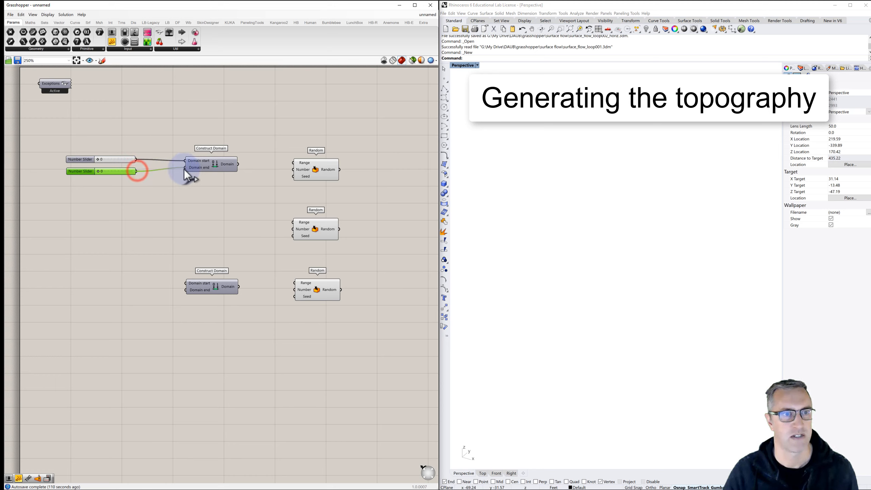
{"action": "left_click_drag", "start_coordinate": [98, 158], "coordinate": [86, 178]}
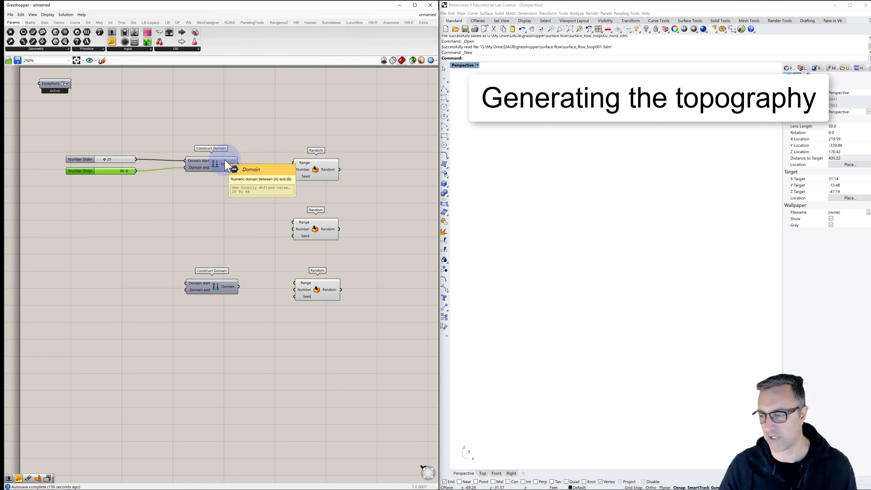
- Feed the upper domain into the Range inputs of the upper two Random components and a duplicated slider set to 24 into their Number inputs
{"action": "left_click_drag", "start_coordinate": [237, 162], "coordinate": [293, 162]}
{"action": "left_click_drag", "start_coordinate": [237, 164], "coordinate": [294, 222]}
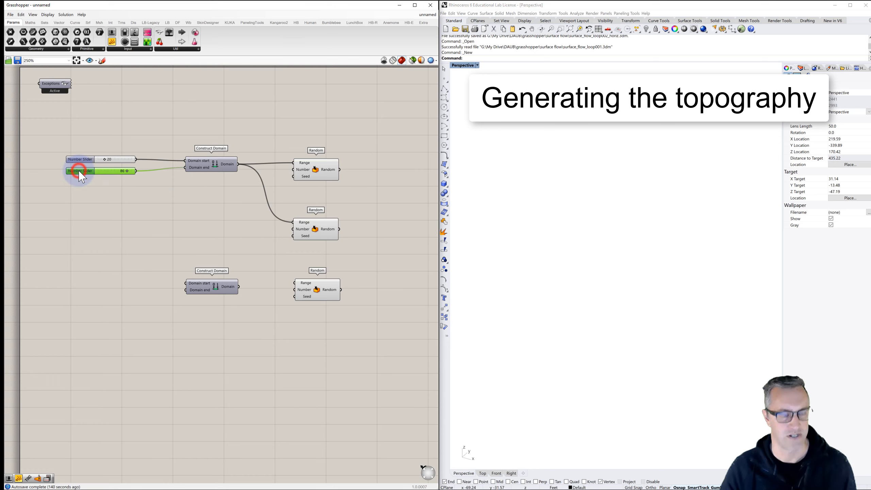
{"action": "left_click_drag", "start_coordinate": [79, 175], "coordinate": [294, 169], "text": "alt"}
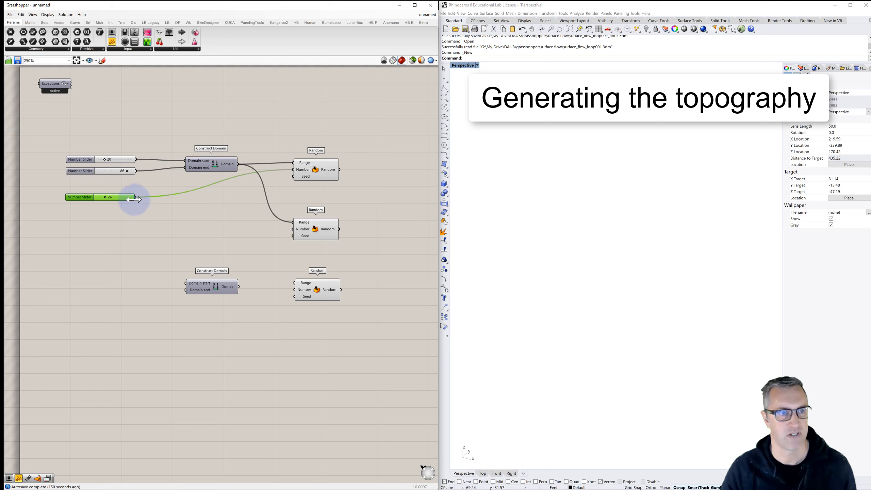
{"action": "left_click_drag", "start_coordinate": [136, 197], "coordinate": [293, 229]}
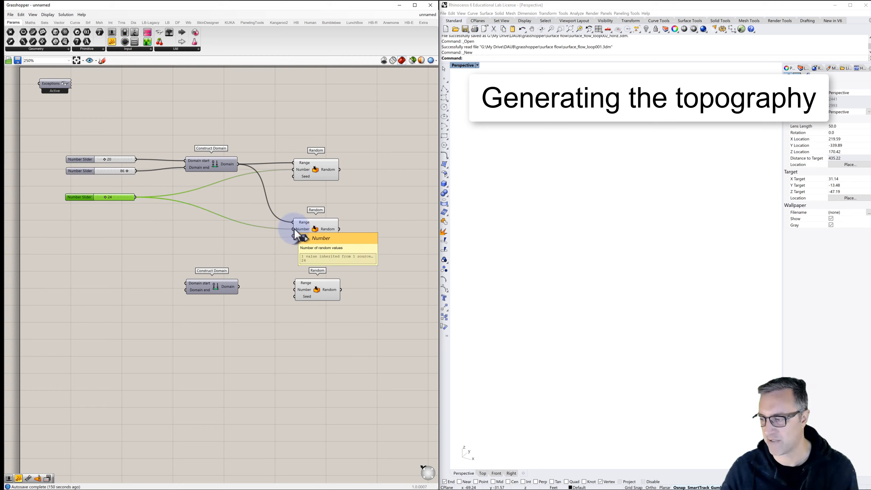
- Add a Construct Point component to the right of the Random components
{"action": "right_click_drag", "start_coordinate": [343, 215], "coordinate": [301, 211]}
{"action": "left_click", "coordinate": [389, 190]}
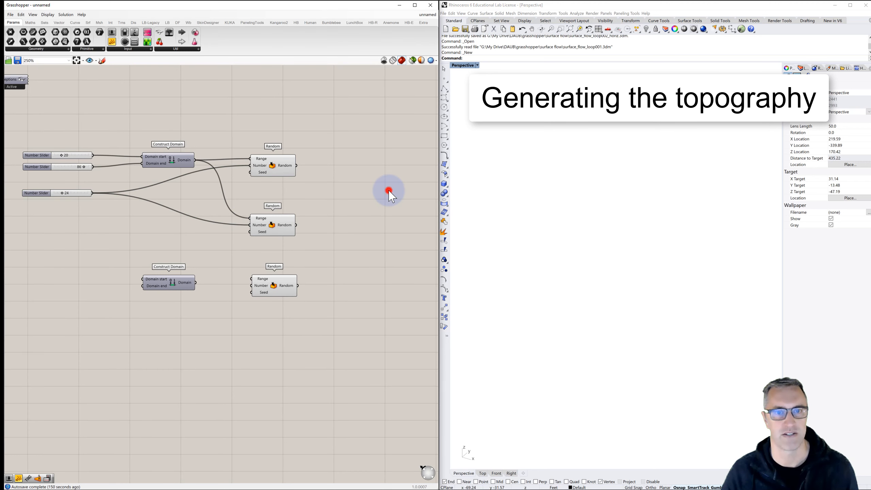
{"action": "double_click", "coordinate": [389, 190]}
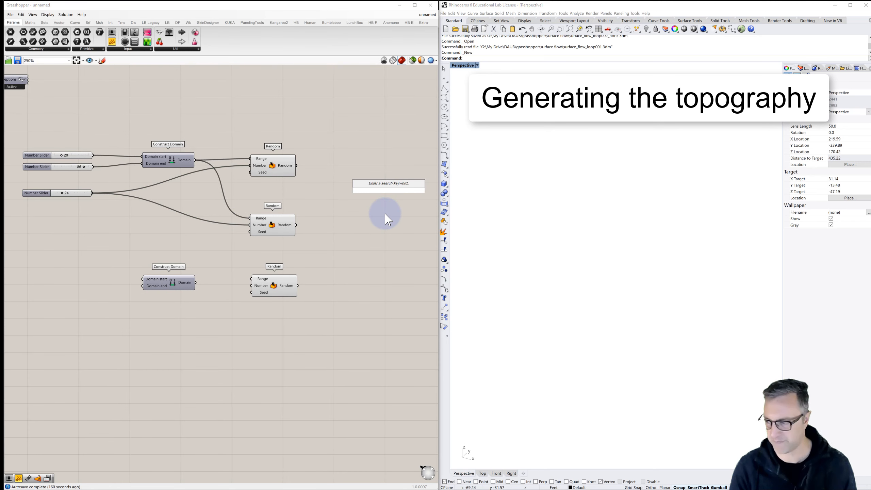
{"action": "type", "text": "construct"}
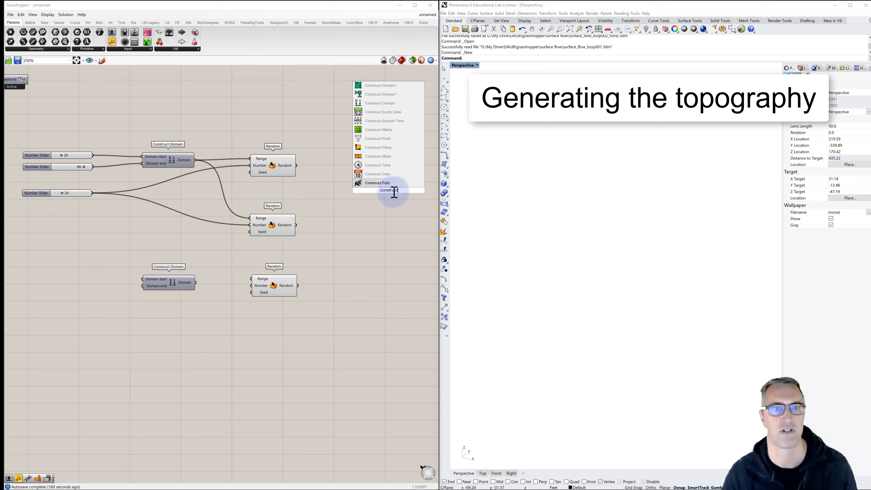
{"action": "left_click", "coordinate": [380, 139]}
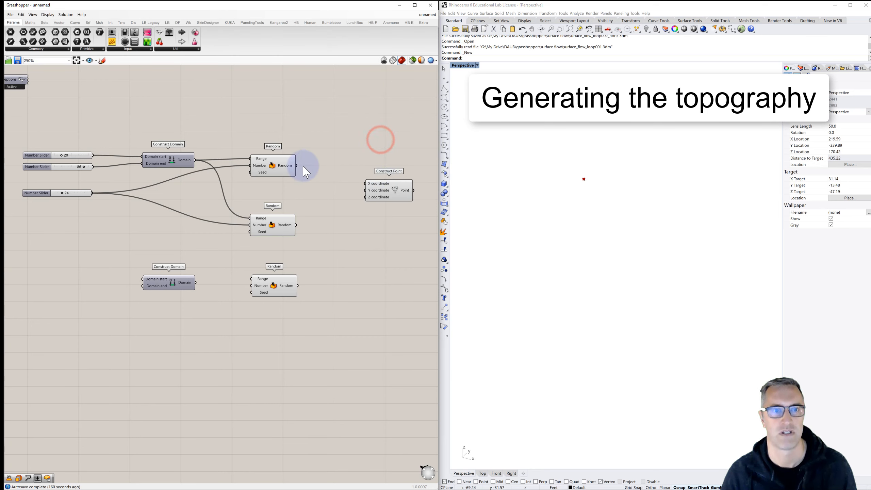
- Connect the upper, middle and lowest Random outputs to the X, Y and Z coordinates of Construct Point respectively
{"action": "left_click_drag", "start_coordinate": [357, 181], "coordinate": [366, 184]}
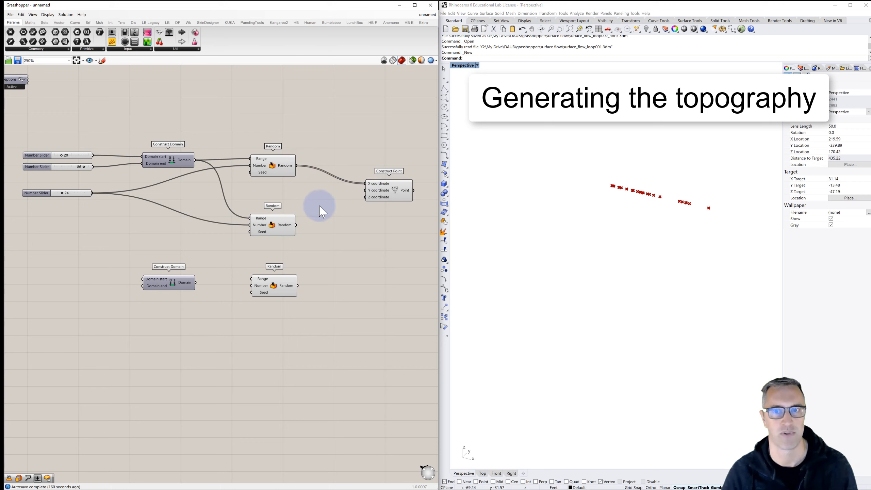
{"action": "left_click_drag", "start_coordinate": [297, 225], "coordinate": [369, 188]}
{"action": "left_click_drag", "start_coordinate": [298, 285], "coordinate": [374, 201]}
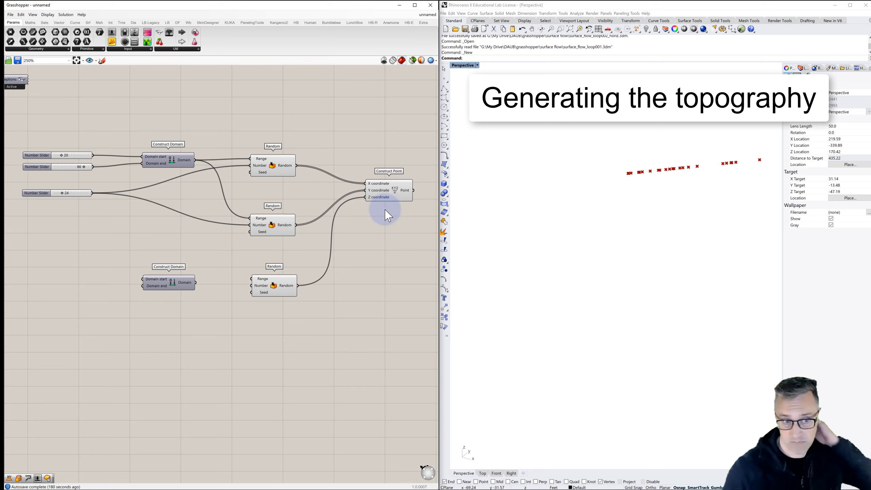
- Duplicate the two upper domain sliders beside the lower Construct Domain and set the second copy to 44
{"action": "left_click_drag", "start_coordinate": [64, 141], "coordinate": [34, 174]}
{"action": "left_click_drag", "start_coordinate": [37, 180], "coordinate": [51, 298], "text": "alt"}
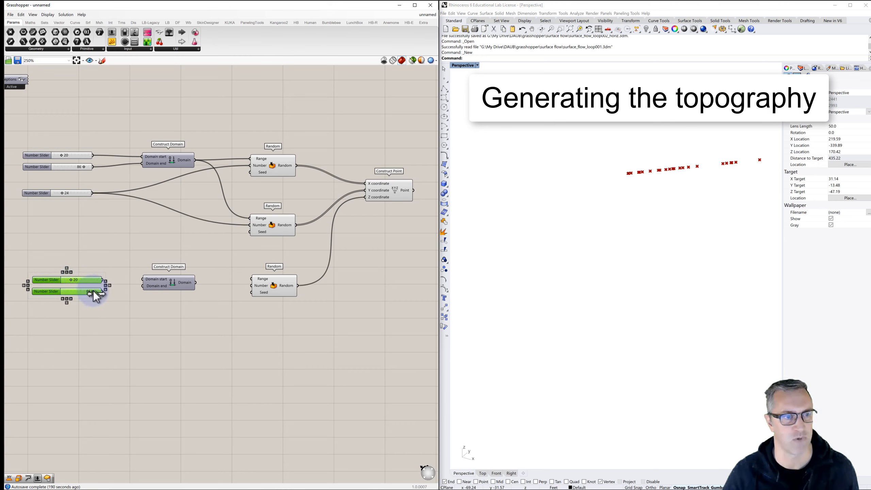
{"action": "left_click_drag", "start_coordinate": [93, 292], "coordinate": [79, 292]}
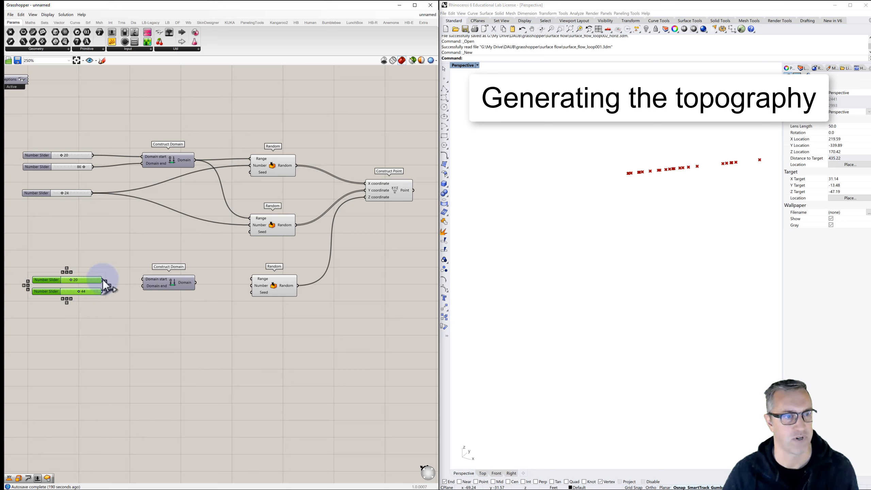
- Wire the copied sliders through the lower Construct Domain into the lowest Random's Range, and connect the slider set to 24 to its Number
{"action": "left_click_drag", "start_coordinate": [103, 280], "coordinate": [253, 279]}
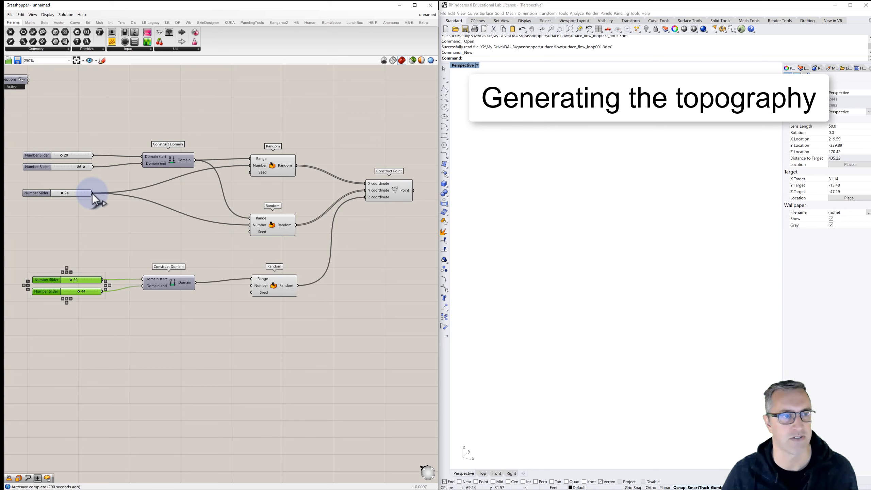
{"action": "left_click_drag", "start_coordinate": [191, 214], "coordinate": [251, 285]}
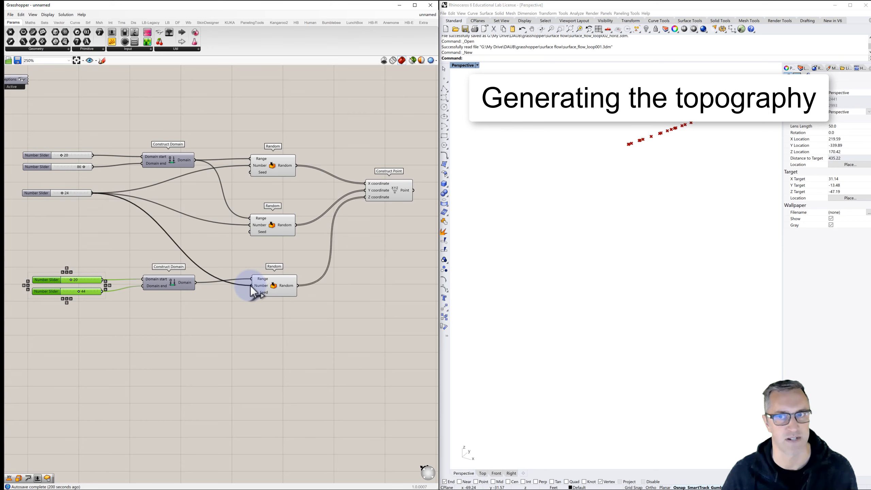
{"action": "right_click_drag", "start_coordinate": [585, 197], "coordinate": [641, 160]}
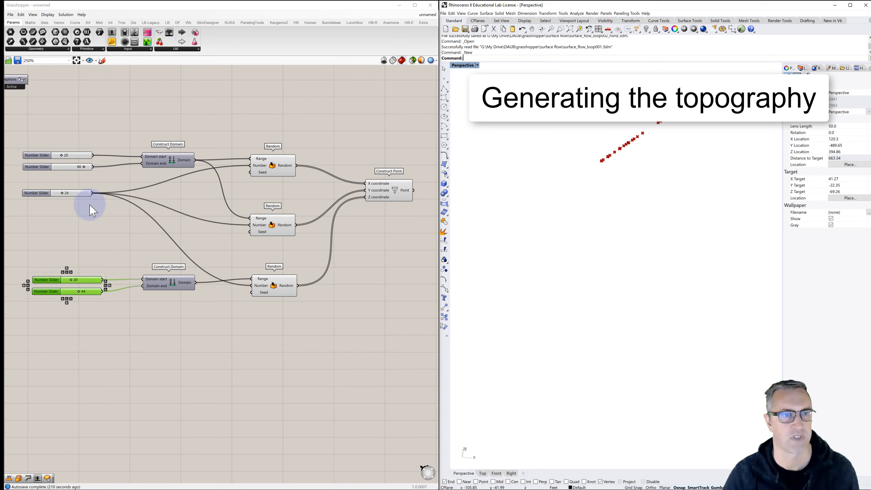
- Add a number slider for the seed above the slider set to 24 and duplicate it beside the middle Random's inputs
{"action": "double_click", "coordinate": [36, 180]}
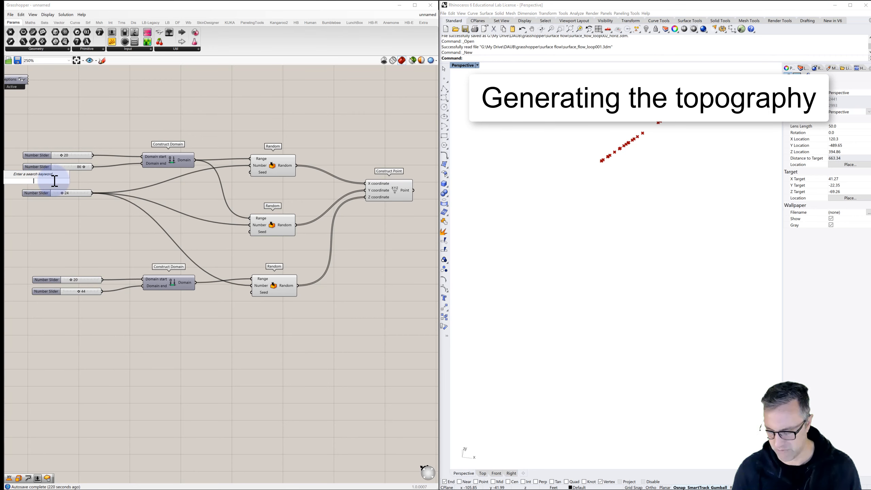
{"action": "type", "text": "0<1000.00"}
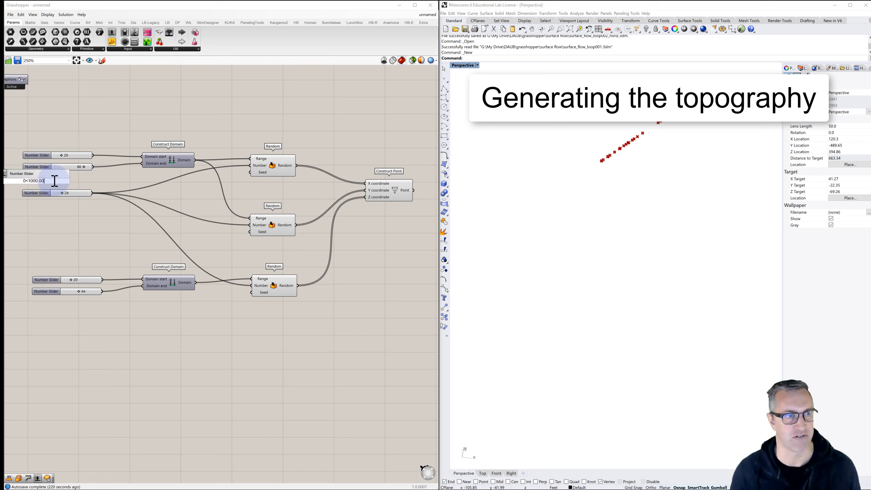
{"action": "key", "text": "Return"}
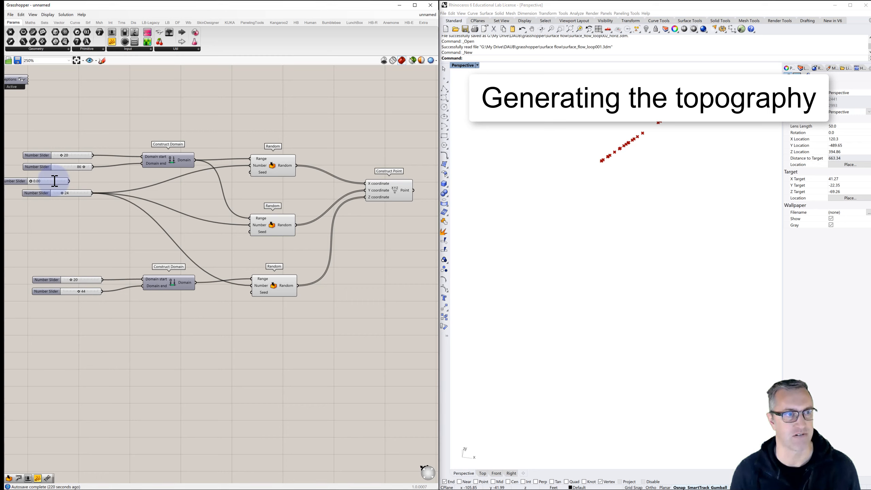
{"action": "left_click_drag", "start_coordinate": [46, 183], "coordinate": [41, 183]}
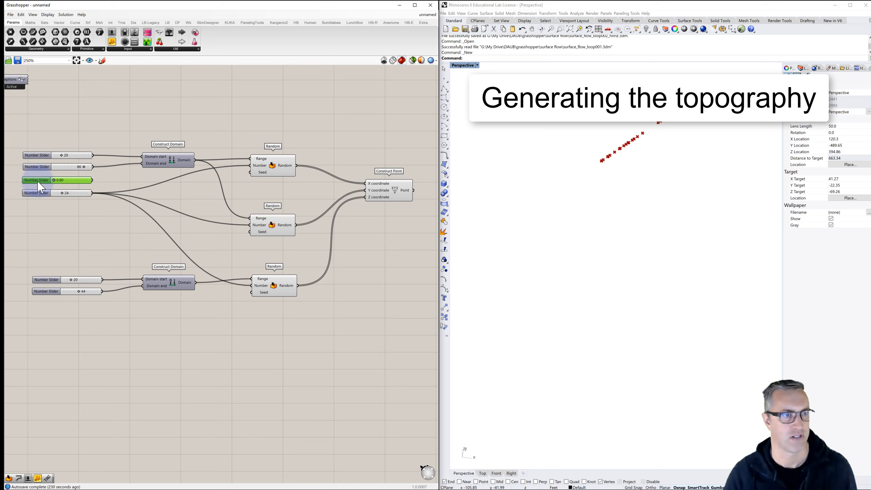
{"action": "left_click_drag", "start_coordinate": [41, 189], "coordinate": [36, 247], "text": "alt"}
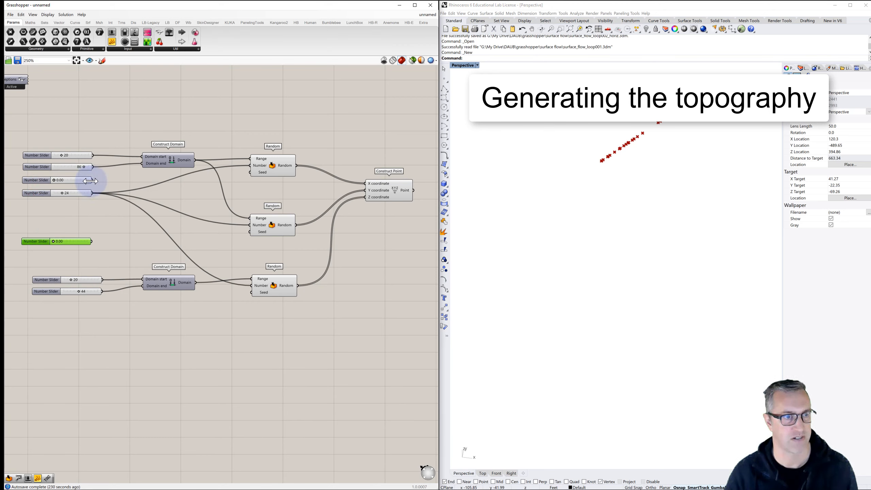
- Connect the two seed sliders to the Seed inputs of the upper and middle Random components and set them to 152 and 480
{"action": "left_click_drag", "start_coordinate": [94, 181], "coordinate": [251, 172]}
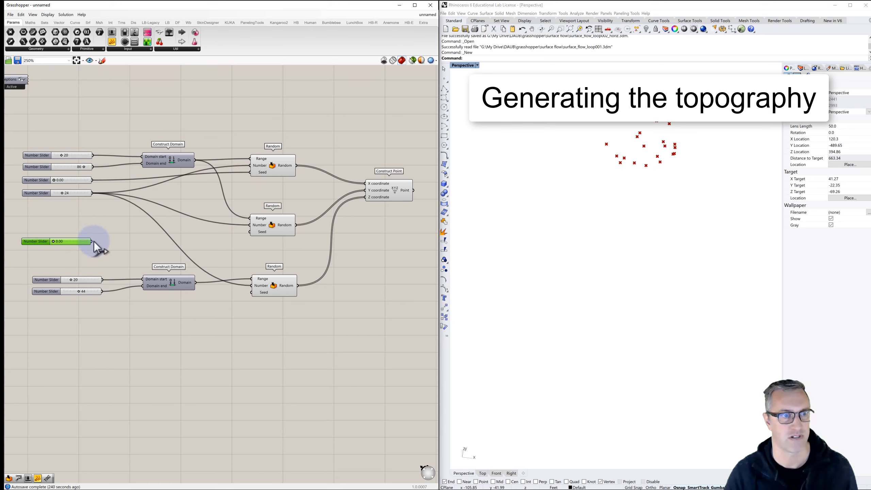
{"action": "left_click_drag", "start_coordinate": [92, 242], "coordinate": [250, 233]}
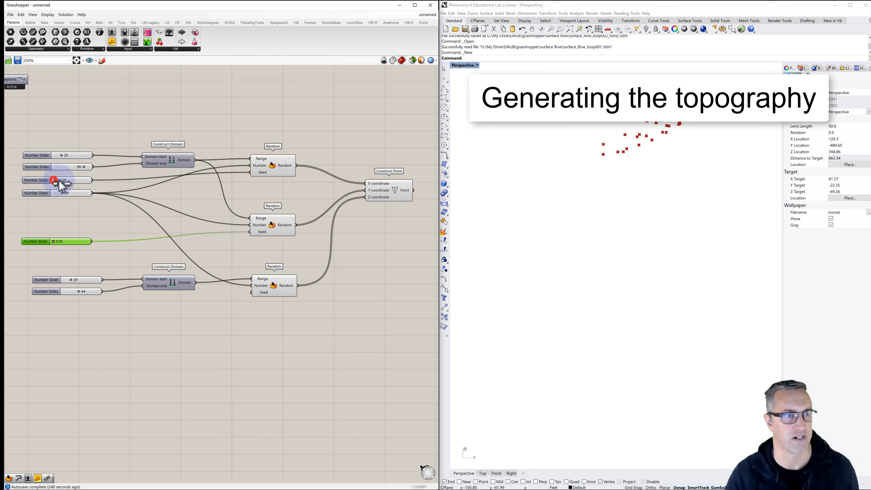
{"action": "left_click_drag", "start_coordinate": [59, 180], "coordinate": [59, 181]}
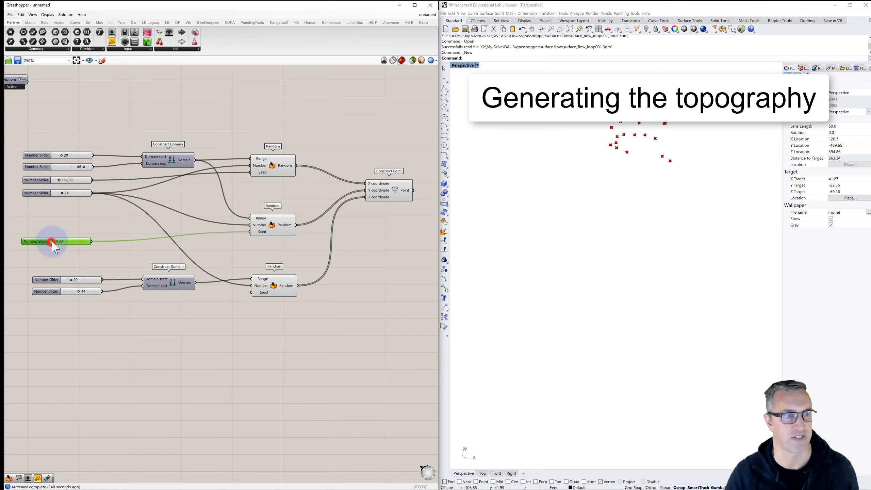
{"action": "left_click_drag", "start_coordinate": [52, 242], "coordinate": [70, 246]}
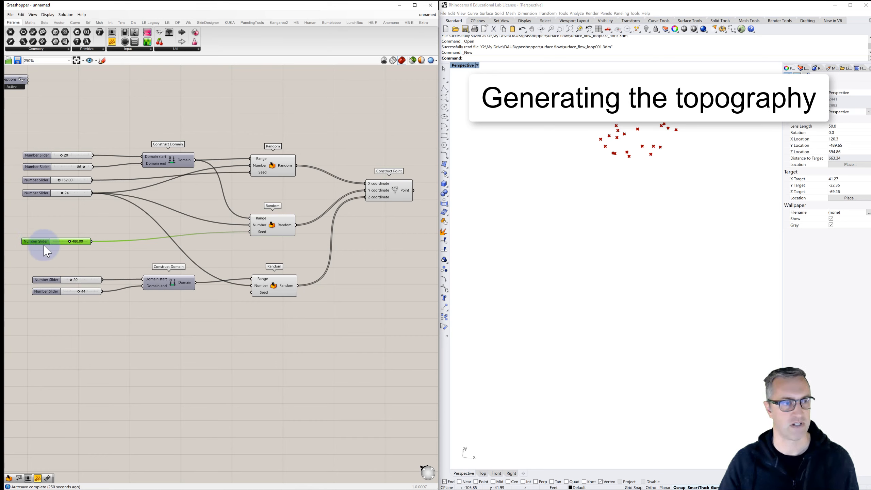
- Duplicate the seed slider for the lowest Random component, connect it to Seed, and set it to 750
{"action": "left_click_drag", "start_coordinate": [44, 241], "coordinate": [254, 293], "text": "alt"}
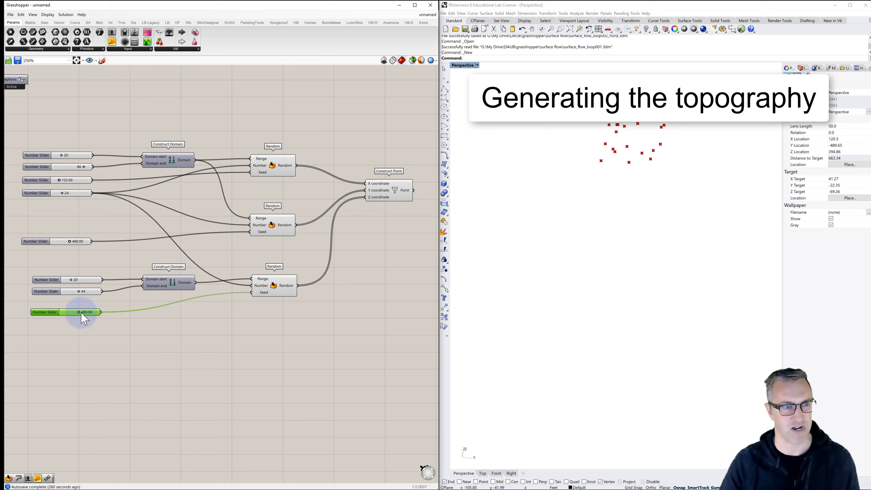
{"action": "left_click_drag", "start_coordinate": [80, 313], "coordinate": [91, 312]}
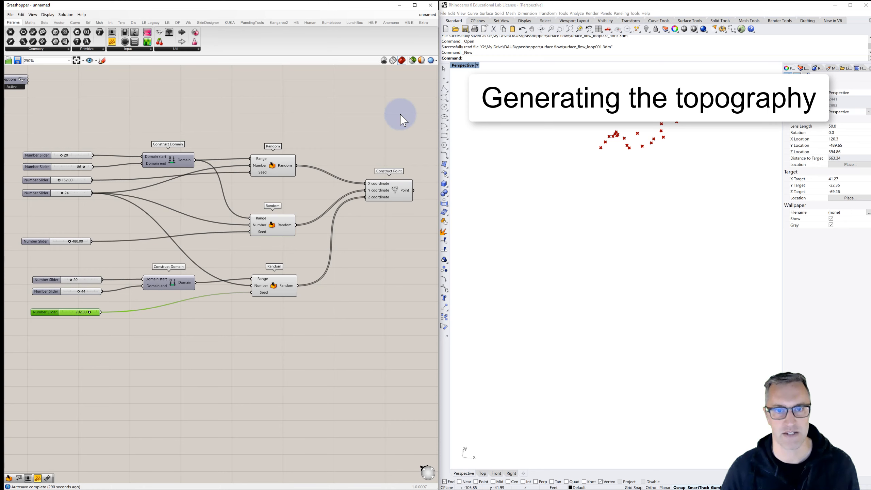
- Select the Construct Point component and examine its random points from another angle in the Perspective viewport
{"action": "right_click_drag", "start_coordinate": [394, 194], "coordinate": [260, 203]}
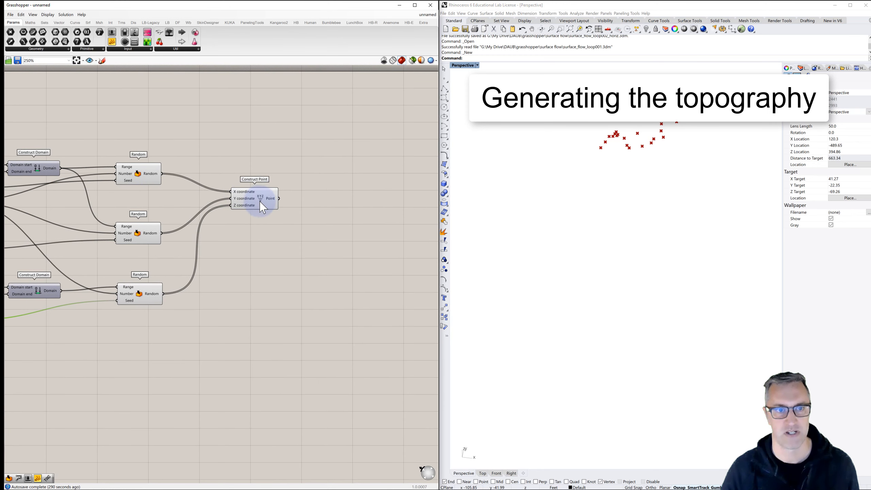
{"action": "left_click", "coordinate": [262, 198]}
{"action": "right_click_drag", "start_coordinate": [564, 156], "coordinate": [624, 145]}
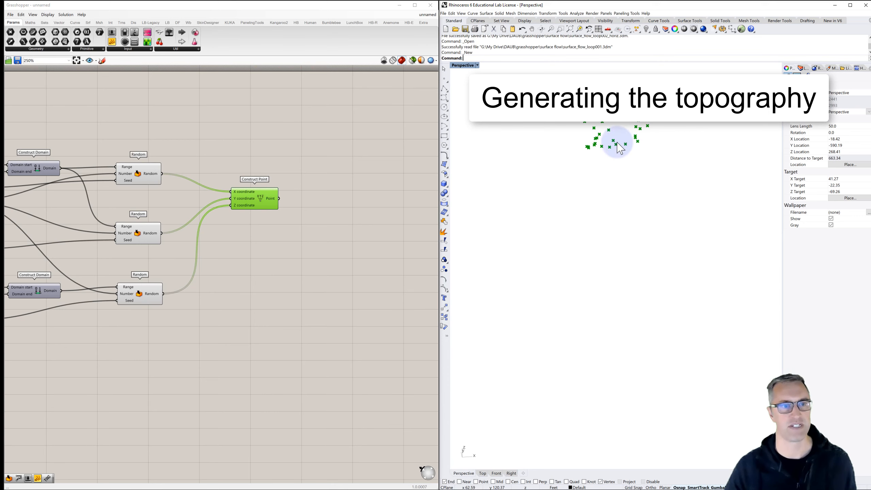
- Try the lower Construct Domain's end slider at 27 and set it to 46, checking the points' height spread in the Perspective viewport
{"action": "right_click_drag", "start_coordinate": [78, 299], "coordinate": [203, 277]}
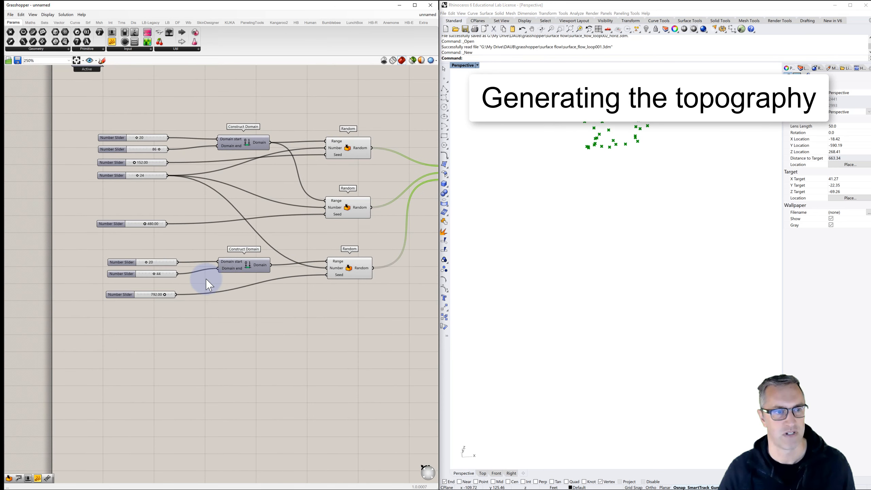
{"action": "scroll", "coordinate": [158, 275], "scroll_direction": "up", "scroll_amount": 2}
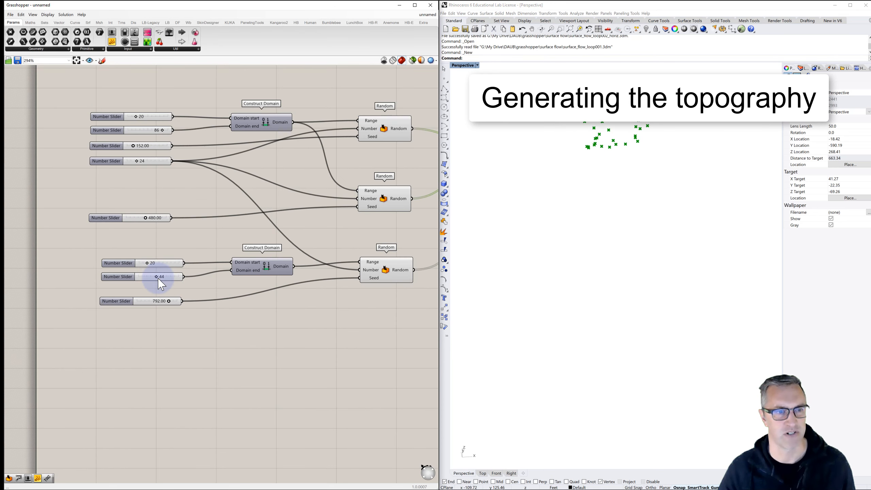
{"action": "scroll", "coordinate": [165, 280], "scroll_direction": "up", "scroll_amount": 2}
{"action": "left_click_drag", "start_coordinate": [155, 283], "coordinate": [148, 281]}
{"action": "right_click_drag", "start_coordinate": [547, 170], "coordinate": [570, 161]}
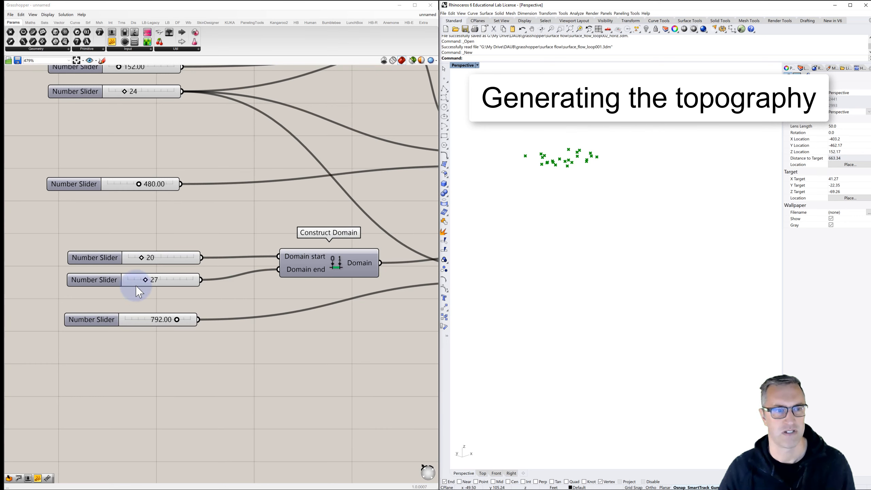
{"action": "left_click_drag", "start_coordinate": [147, 280], "coordinate": [158, 279]}
{"action": "right_click_drag", "start_coordinate": [491, 151], "coordinate": [617, 194]}
- Add a Patch component beside Construct Point and connect the Point output to its Points input
{"action": "scroll", "coordinate": [298, 232], "scroll_direction": "down", "scroll_amount": 5}
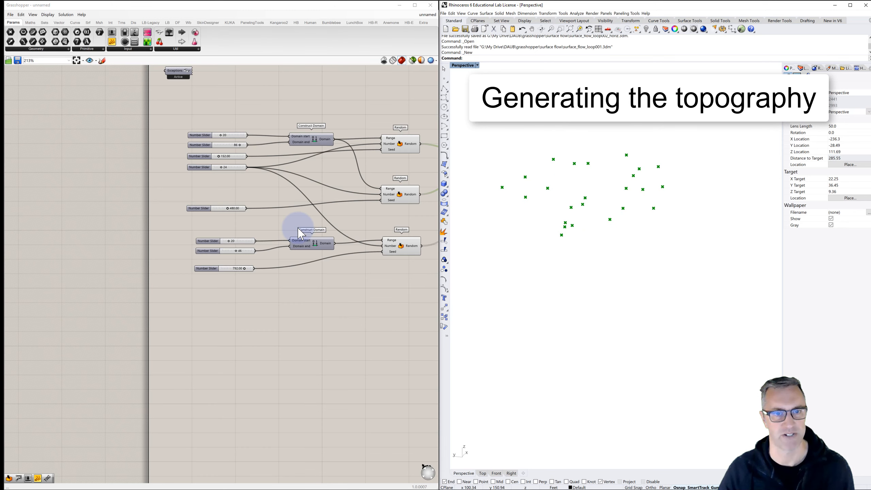
{"action": "right_click_drag", "start_coordinate": [301, 233], "coordinate": [54, 229]}
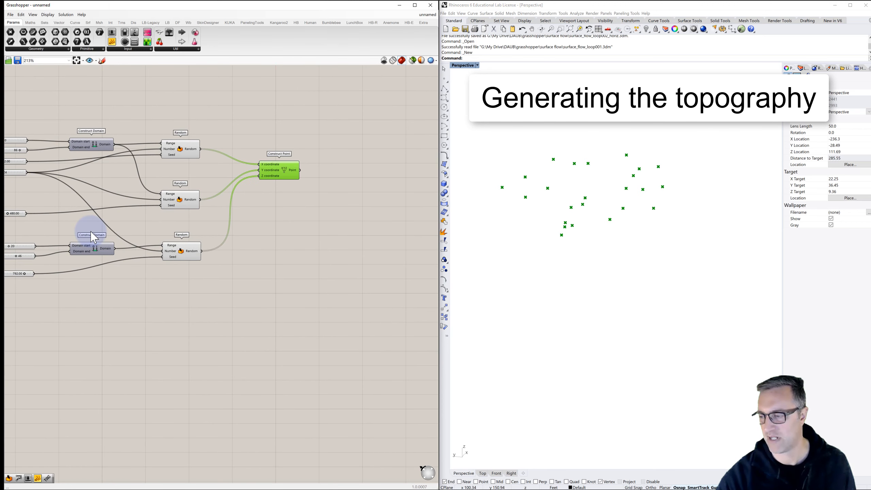
{"action": "left_click", "coordinate": [360, 170]}
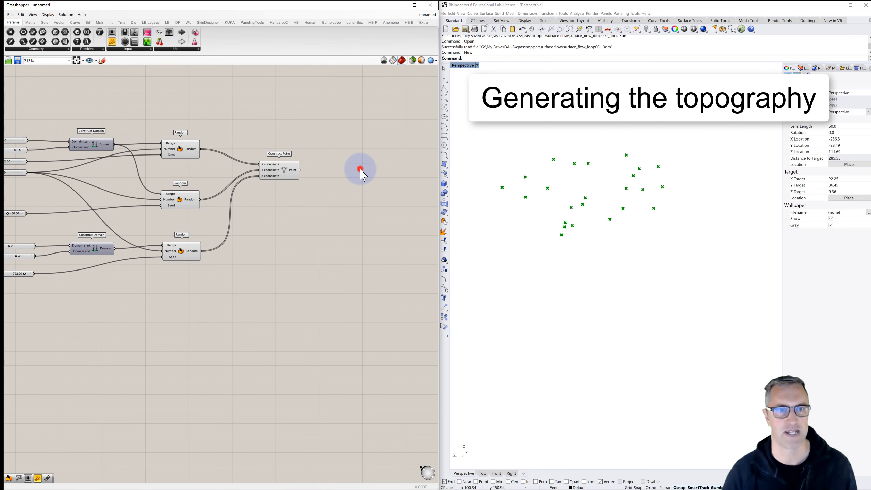
{"action": "double_click", "coordinate": [360, 169]}
{"action": "type", "text": "patc"}
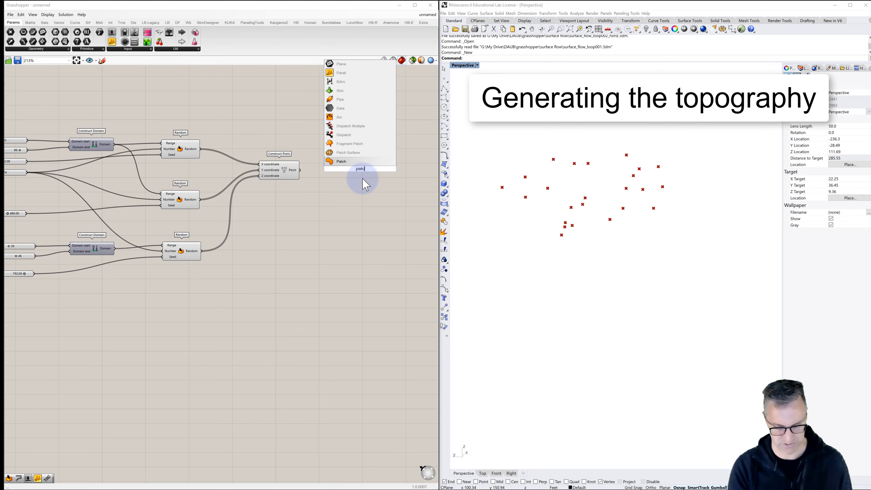
{"action": "type", "text": "h"}
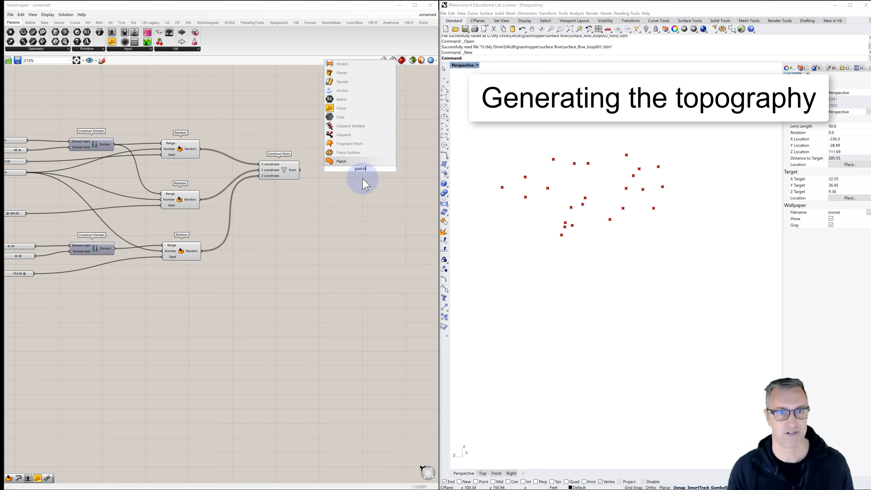
{"action": "left_click", "coordinate": [344, 162]}
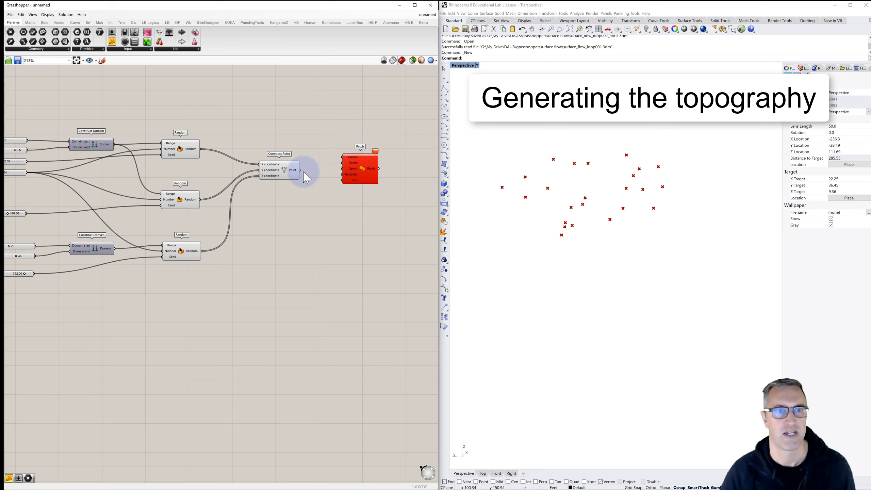
{"action": "left_click_drag", "start_coordinate": [300, 170], "coordinate": [370, 176]}
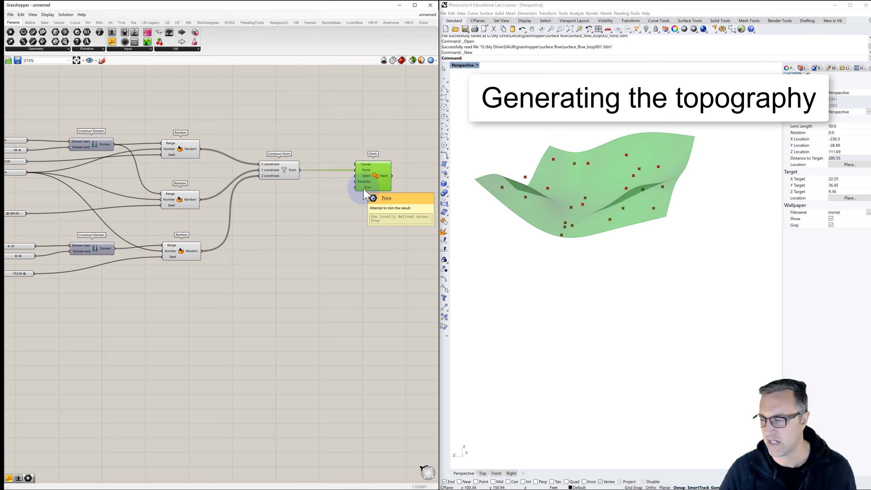
- Add a number slider ranging from 0 to 2 and connect it to the Patch component's Flexibility input
{"action": "double_click", "coordinate": [312, 196]}
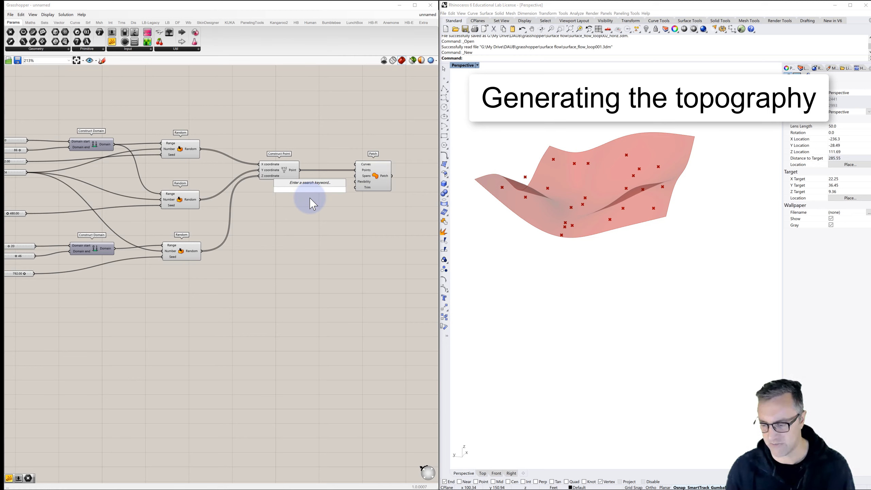
{"action": "type", "text": "0<2.00"}
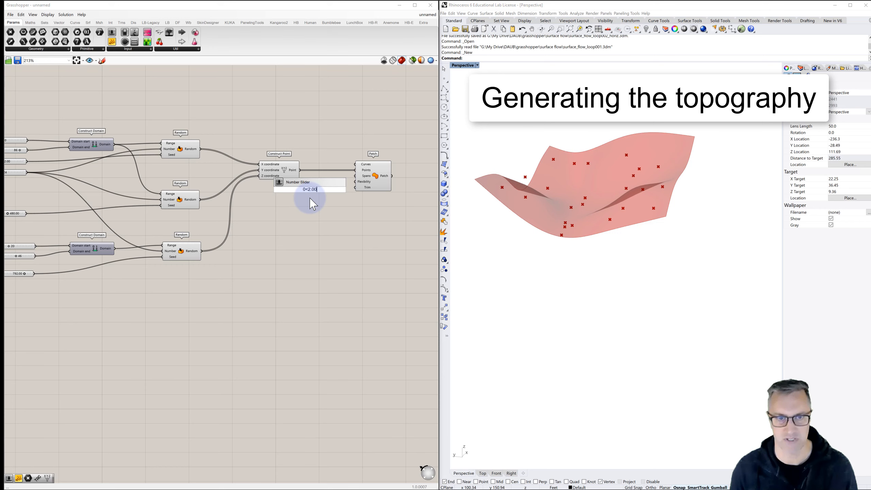
{"action": "key", "text": "Return"}
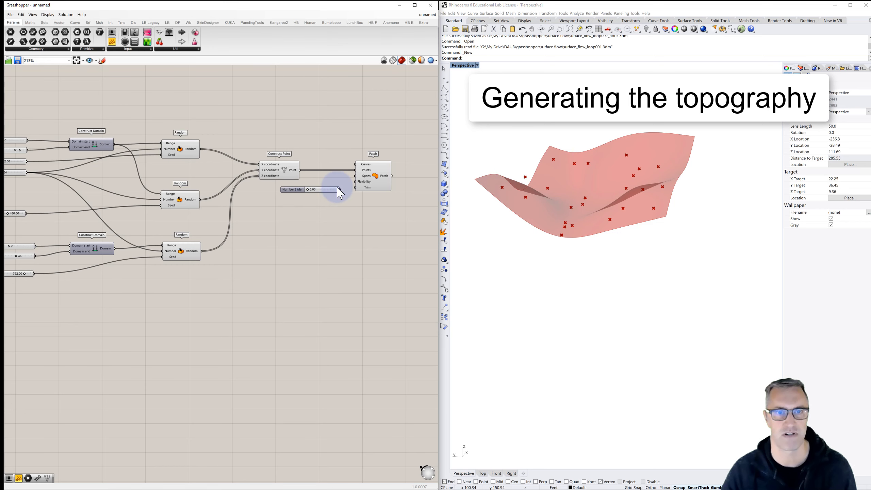
{"action": "left_click_drag", "start_coordinate": [341, 190], "coordinate": [355, 181]}
- Set the Patch flexibility slider to 0.62 and inspect the surface from several angles in the Perspective viewport
{"action": "scroll", "coordinate": [324, 189], "scroll_direction": "up", "scroll_amount": 1}
{"action": "right_click_drag", "start_coordinate": [561, 195], "coordinate": [569, 185]}
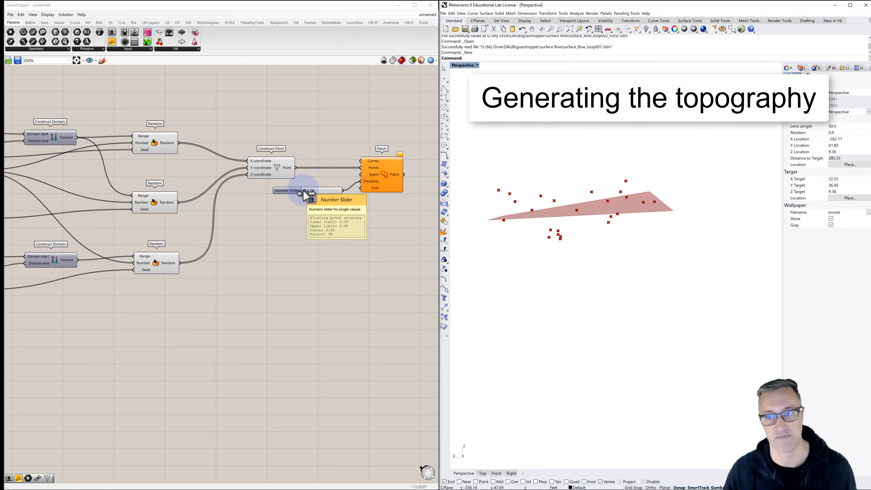
{"action": "mouse_move", "coordinate": [304, 191]}
{"action": "left_mouse_down"}
{"action": "mouse_move", "coordinate": [343, 192]}
{"action": "mouse_move", "coordinate": [314, 192]}
{"action": "left_mouse_up"}
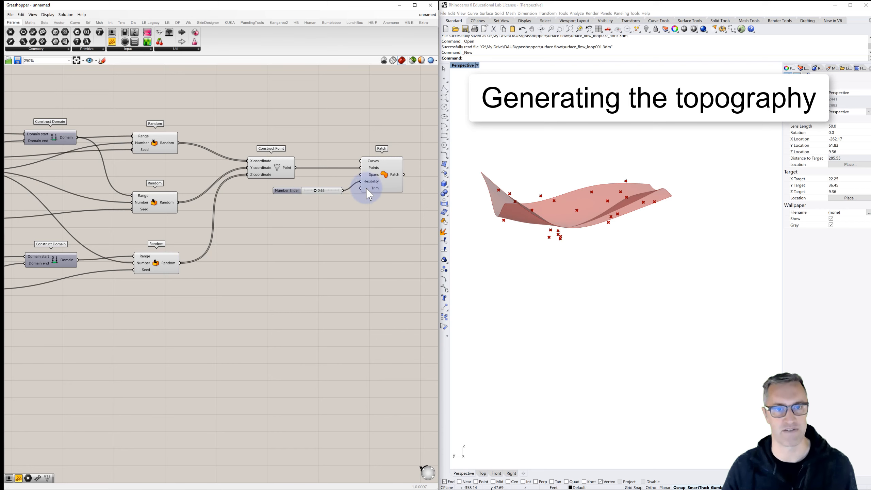
{"action": "right_click_drag", "start_coordinate": [564, 237], "coordinate": [623, 247]}
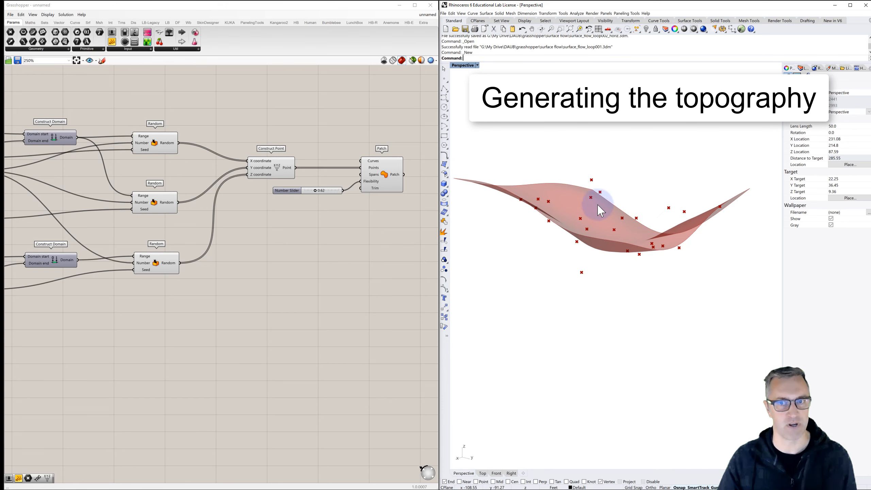
- Set the lowest Random component's seed slider to 373.80 and check the reshaped patch surface from another angle
{"action": "scroll", "coordinate": [347, 244], "scroll_direction": "down", "scroll_amount": 2}
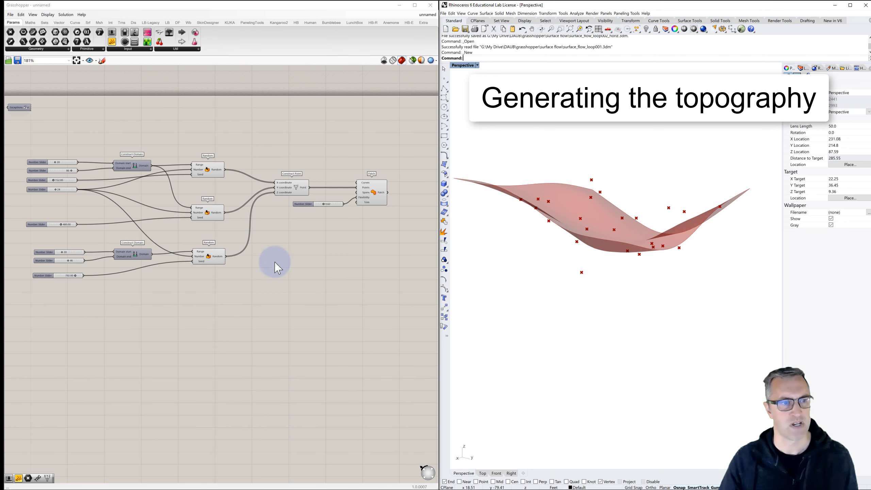
{"action": "scroll", "coordinate": [76, 280], "scroll_direction": "up", "scroll_amount": 2}
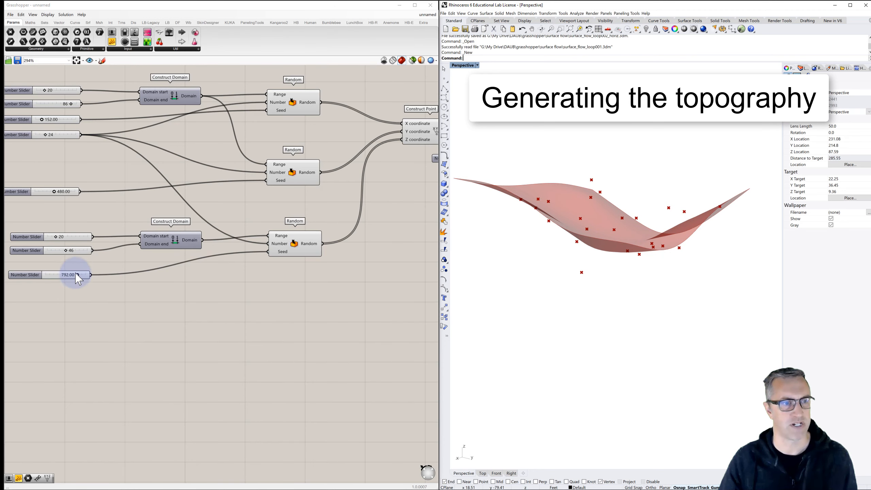
{"action": "left_click", "coordinate": [77, 275]}
{"action": "left_click_drag", "start_coordinate": [77, 276], "coordinate": [61, 276]}
{"action": "left_click", "coordinate": [548, 254]}
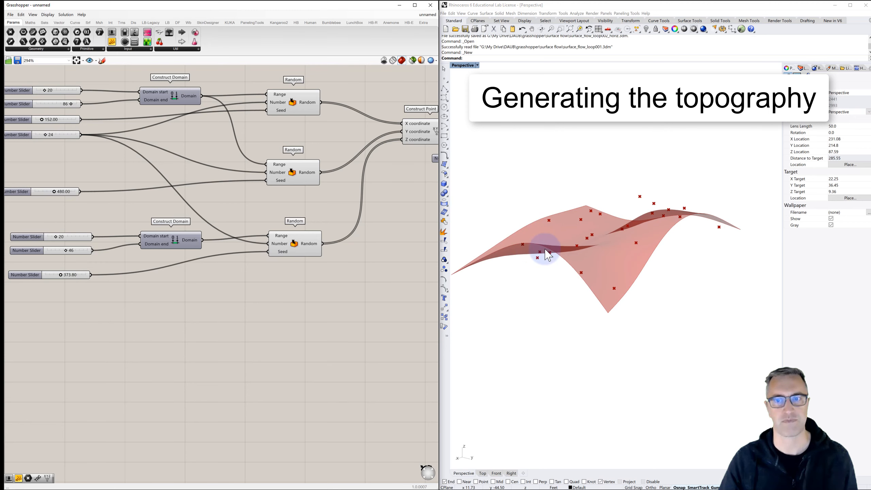
{"action": "right_click_drag", "start_coordinate": [548, 255], "coordinate": [566, 249]}
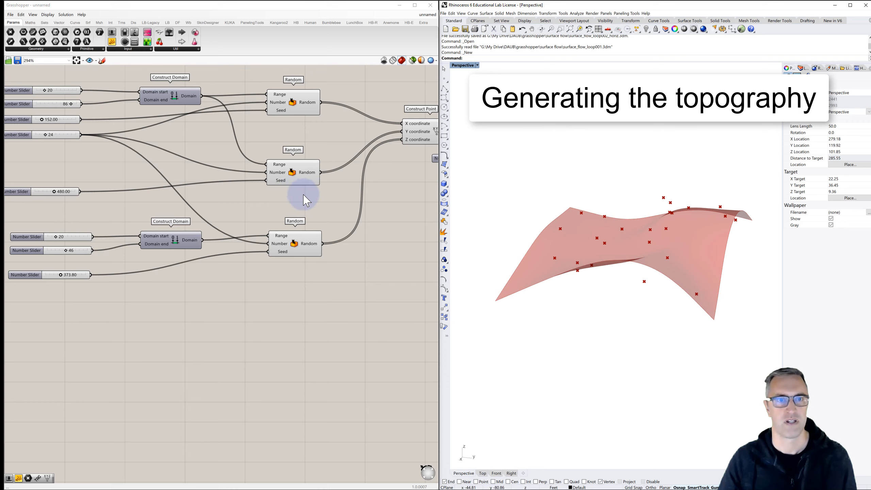
- Turn off the preview of the Construct Point component so that only the patch surface displays
{"action": "scroll", "coordinate": [307, 201], "scroll_direction": "down", "scroll_amount": 3}
{"action": "left_click", "coordinate": [303, 159]}
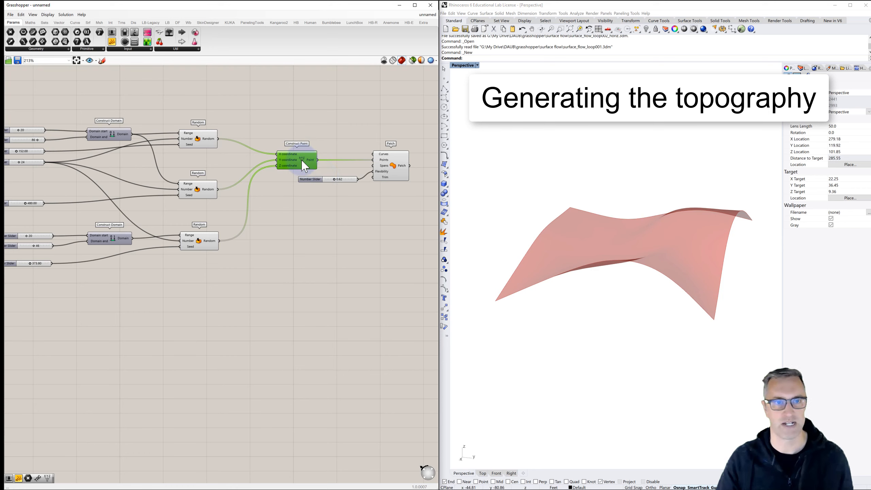
{"action": "left_click", "coordinate": [342, 130]}
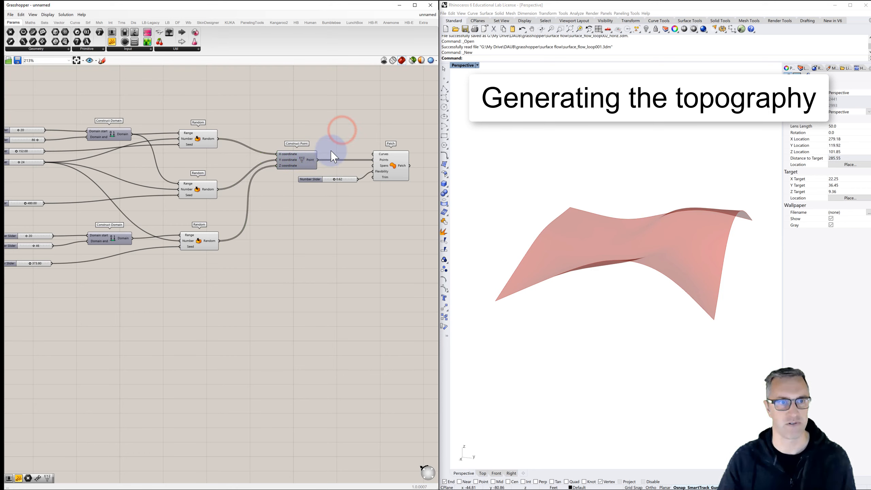
{"action": "left_click", "coordinate": [397, 159]}
{"action": "left_click", "coordinate": [395, 200]}
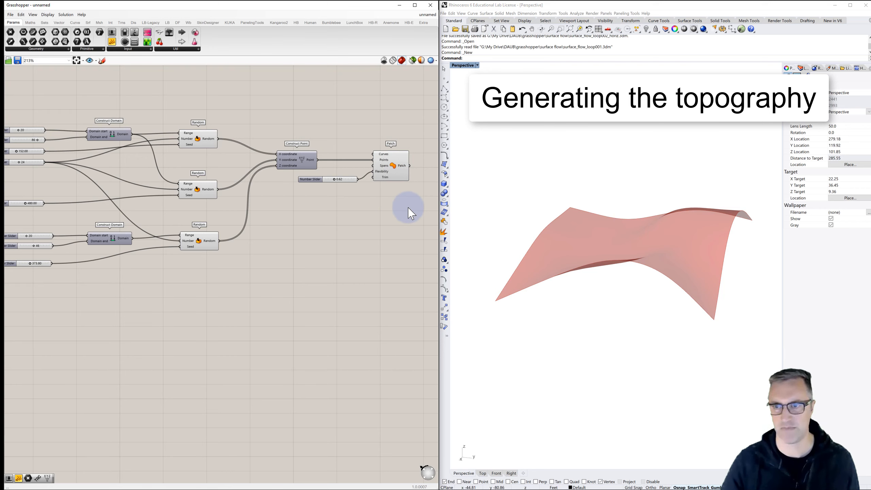
- Add a Custom Preview component on the empty canvas beyond the Patch component
{"action": "right_click_drag", "start_coordinate": [404, 202], "coordinate": [295, 216]}
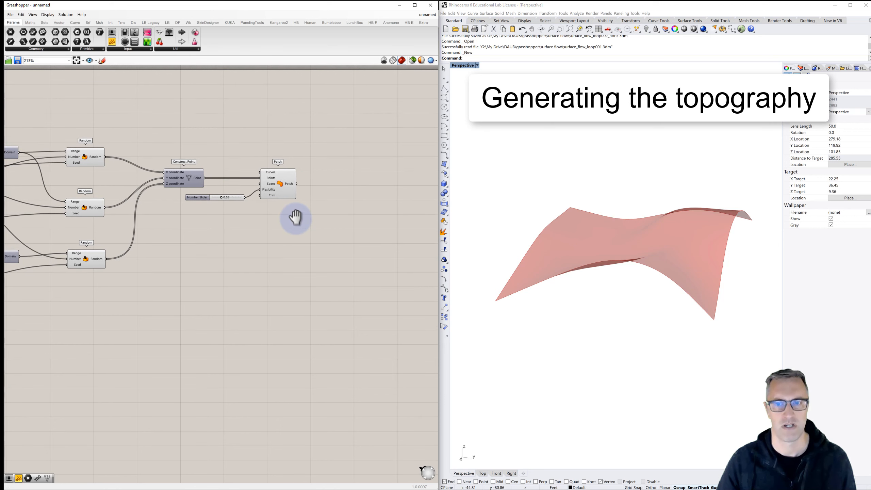
{"action": "left_click", "coordinate": [330, 187]}
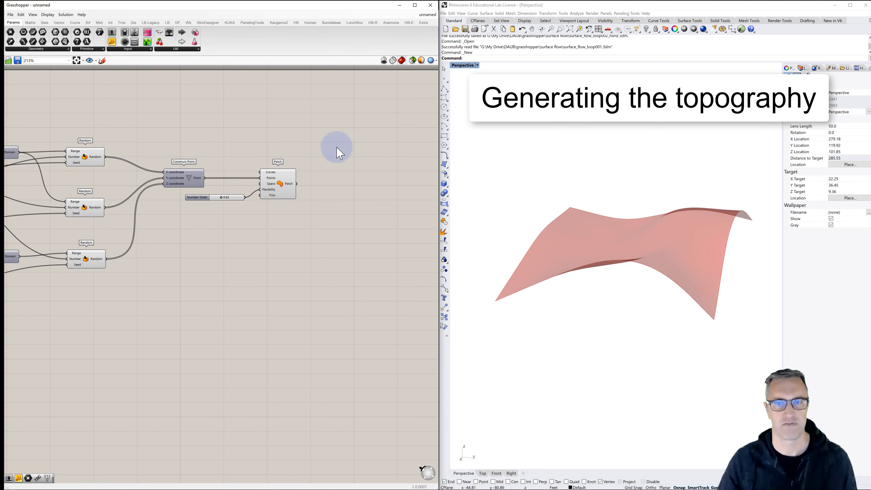
{"action": "right_click_drag", "start_coordinate": [517, 203], "coordinate": [551, 216]}
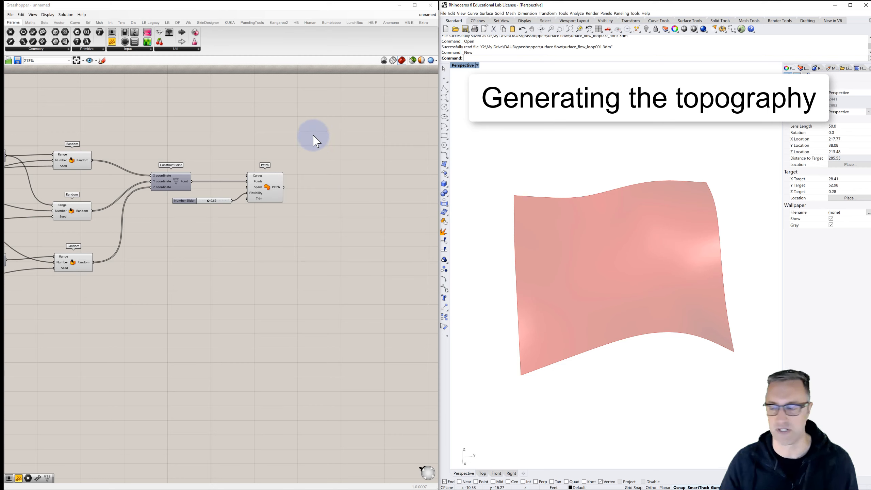
{"action": "double_click", "coordinate": [385, 110]}
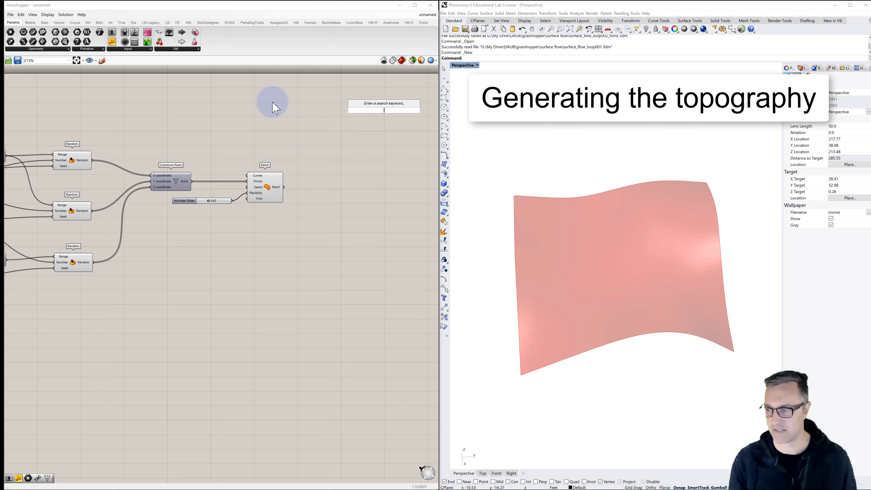
{"action": "type", "text": "custom"}
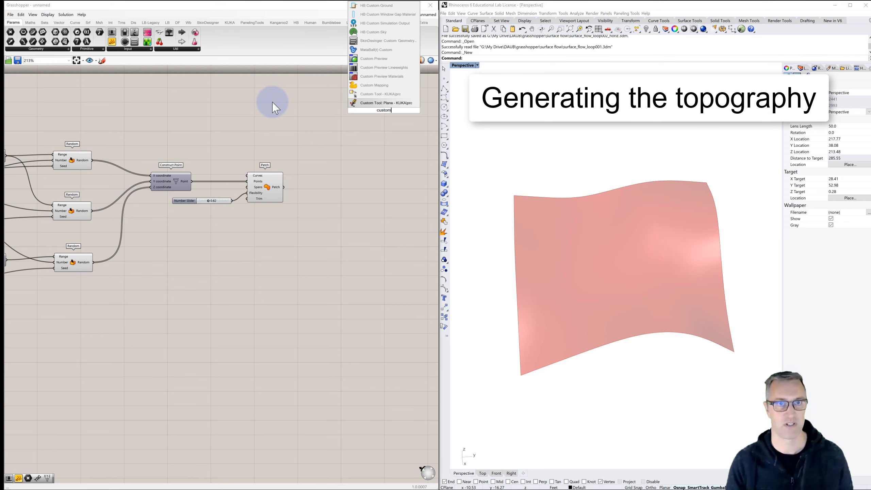
{"action": "left_click", "coordinate": [373, 59]}
- Add a Colour Swatch beneath the Custom Preview component and duplicate the pair below it
{"action": "double_click", "coordinate": [371, 154]}
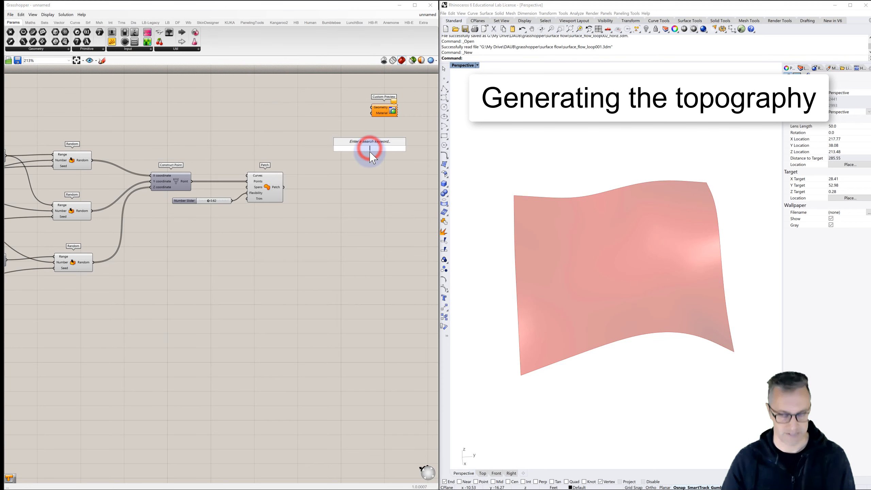
{"action": "type", "text": "swatch"}
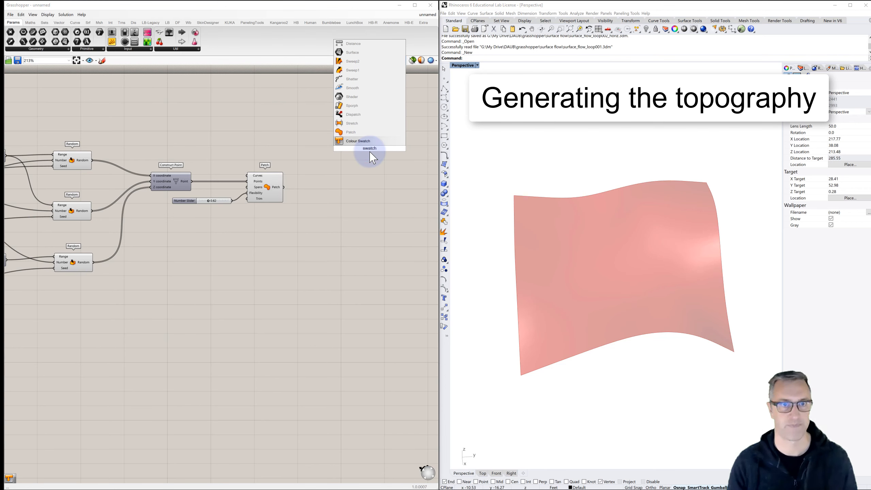
{"action": "left_click", "coordinate": [351, 140]}
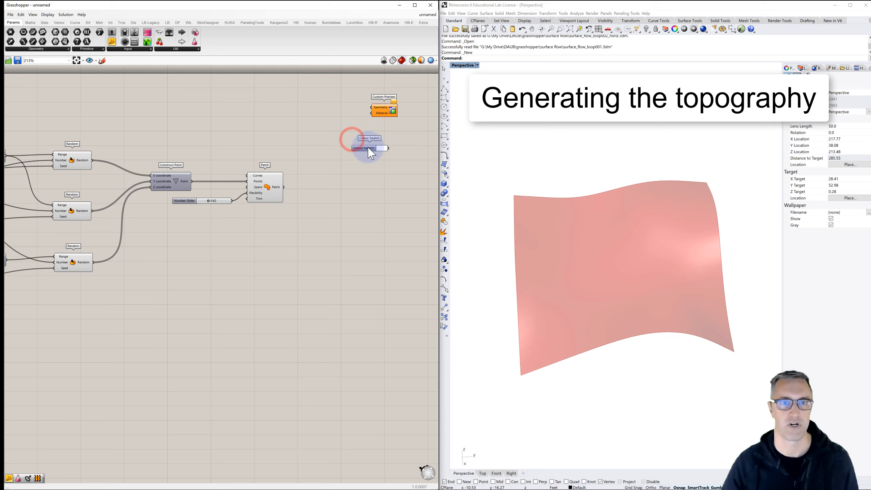
{"action": "left_click_drag", "start_coordinate": [367, 148], "coordinate": [366, 128]}
{"action": "left_click_drag", "start_coordinate": [409, 94], "coordinate": [367, 190]}
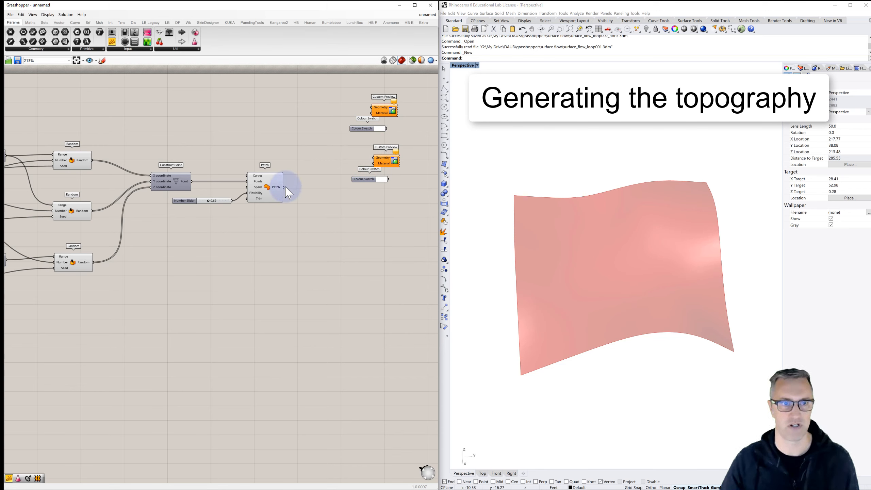
- Wire the Patch output into the lower Custom Preview and set its connected Colour Swatch to a semi-transparent grey with value 69
{"action": "left_click_drag", "start_coordinate": [284, 187], "coordinate": [374, 163]}
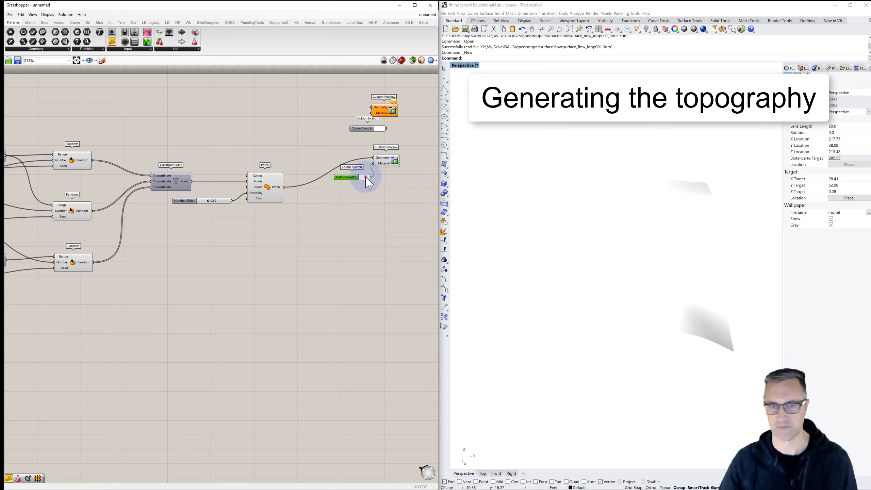
{"action": "left_click", "coordinate": [367, 178]}
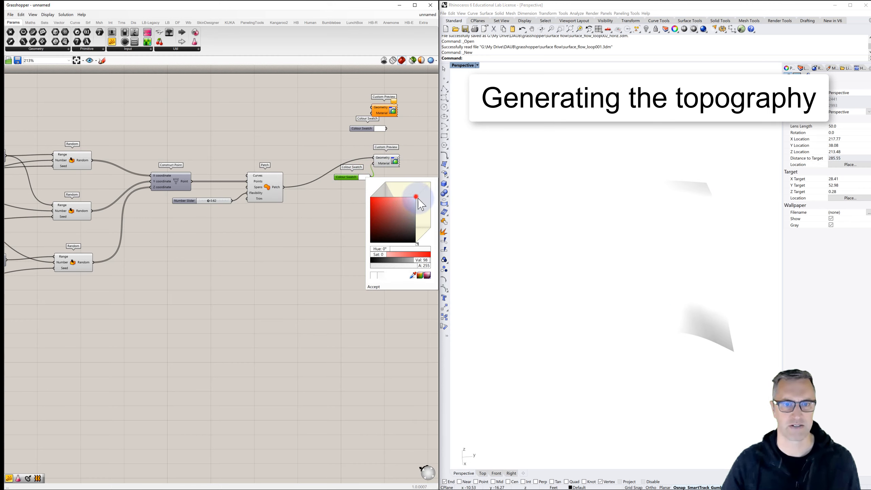
{"action": "left_click_drag", "start_coordinate": [421, 204], "coordinate": [420, 212]}
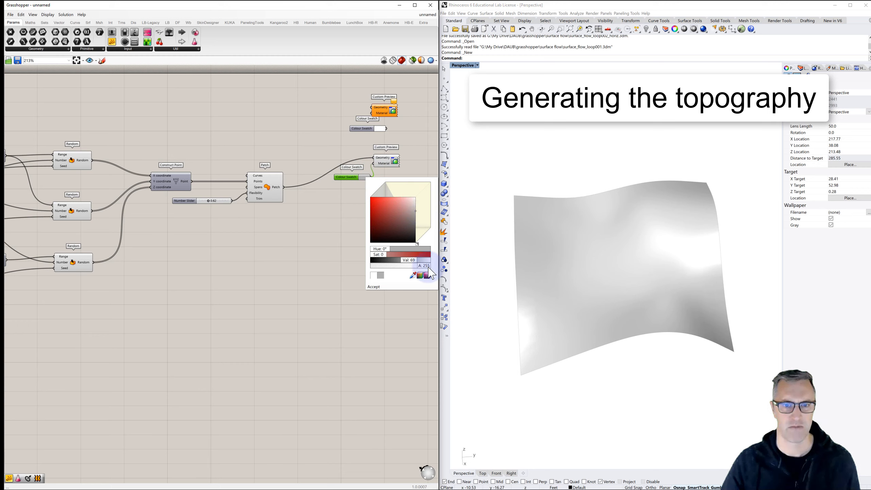
{"action": "left_click_drag", "start_coordinate": [428, 267], "coordinate": [398, 272]}
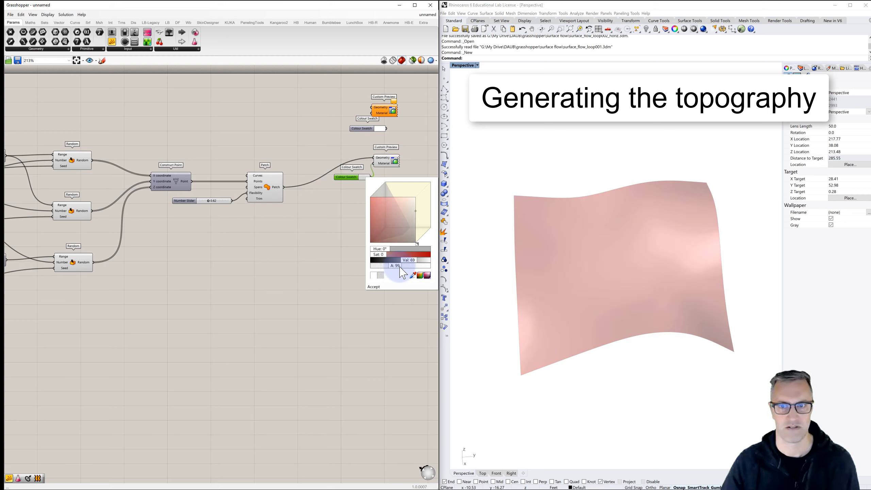
{"action": "left_click", "coordinate": [374, 287]}
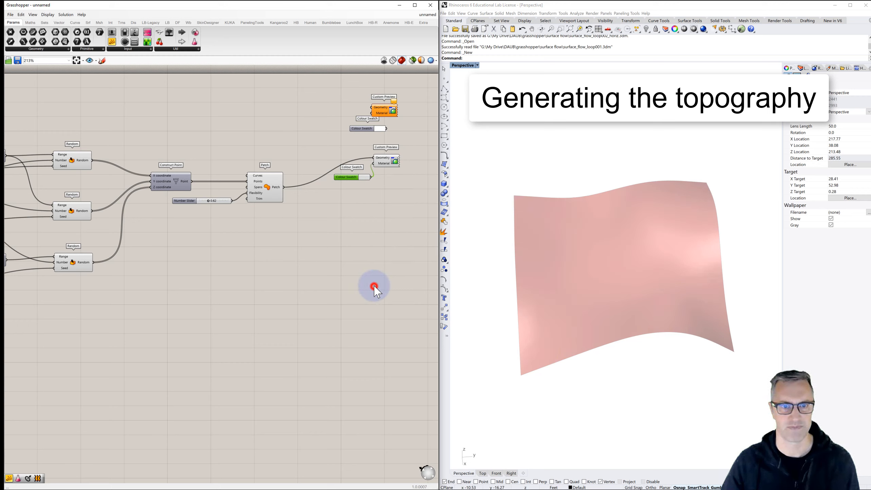
- Turn off the preview of the Patch component and check the custom-coloured surface
{"action": "left_click", "coordinate": [493, 253]}
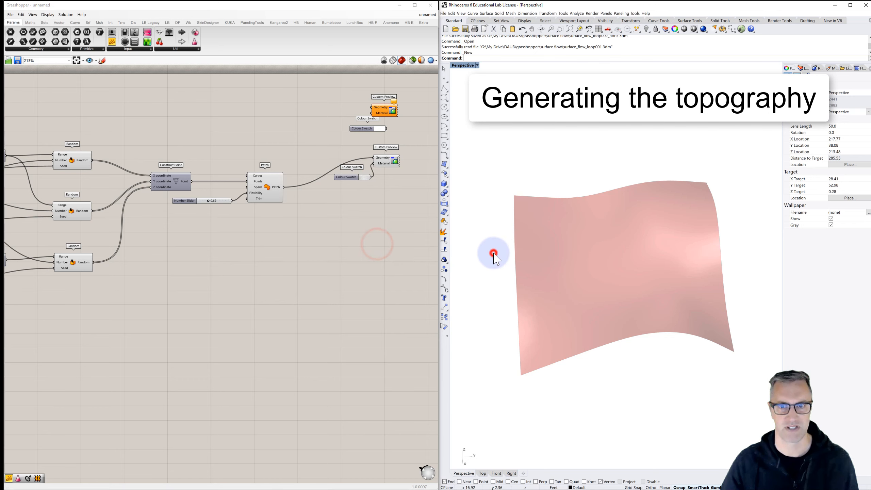
{"action": "left_click", "coordinate": [267, 188]}
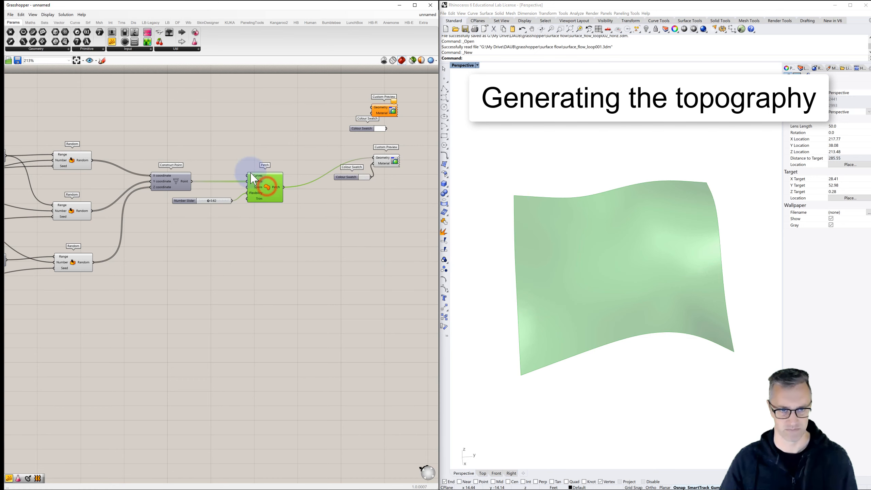
{"action": "mouse_move", "coordinate": [260, 181]}
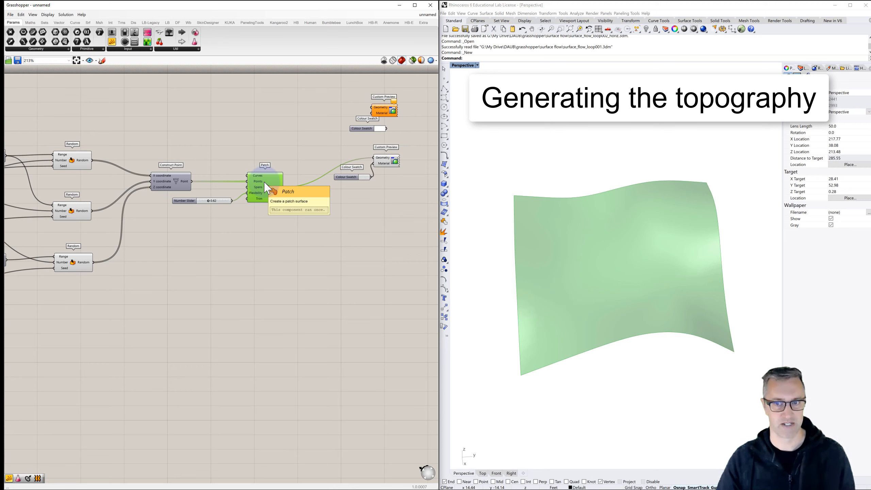
{"action": "left_click", "coordinate": [342, 243]}
{"action": "right_click_drag", "start_coordinate": [497, 264], "coordinate": [555, 263]}
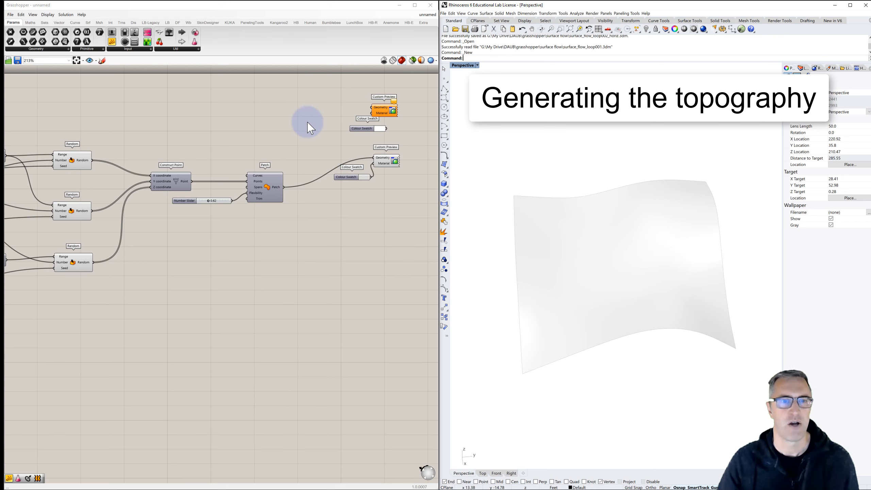
- Add a Deconstruct Brep component above the Patch component and feed the Patch output into its Brep input
{"action": "double_click", "coordinate": [298, 112]}
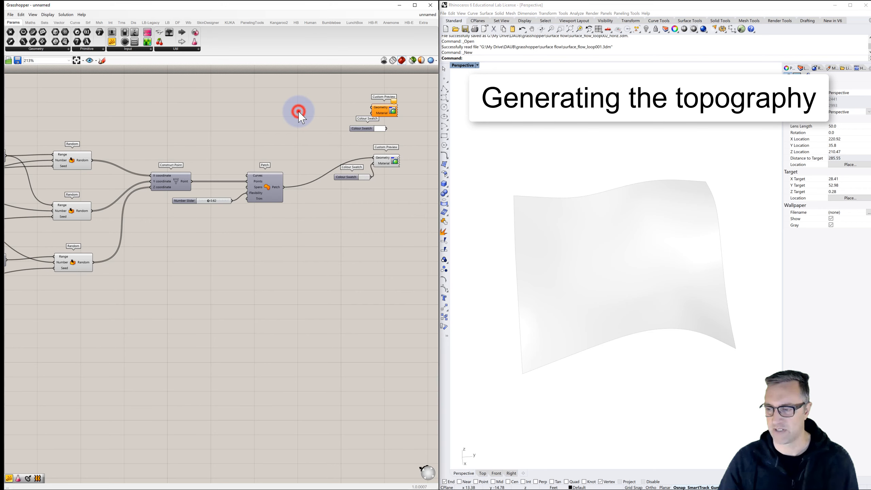
{"action": "type", "text": "deconst"}
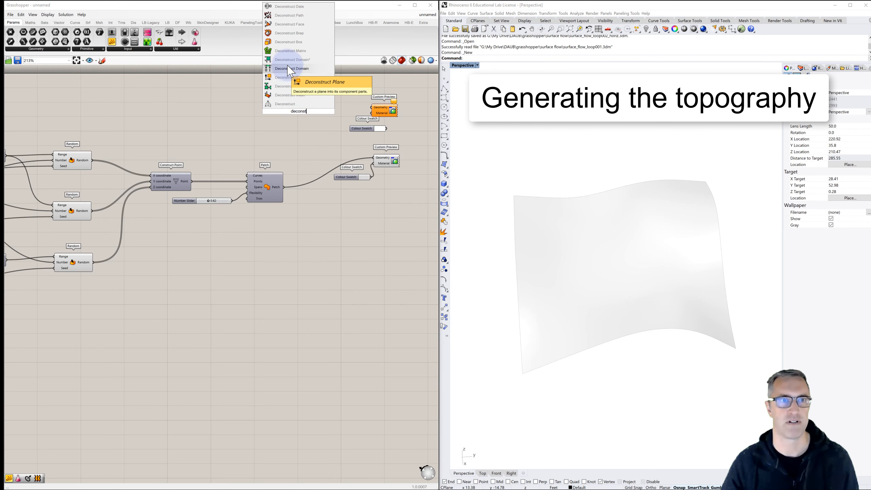
{"action": "left_click", "coordinate": [288, 33]}
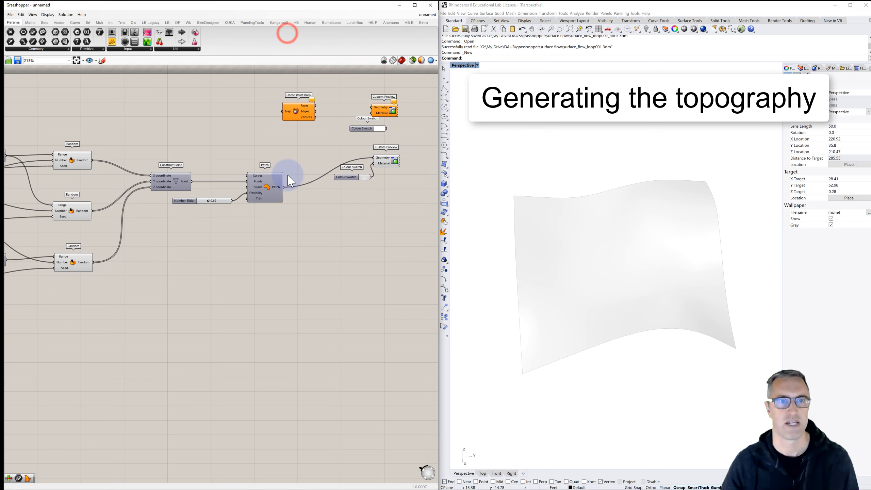
{"action": "left_click_drag", "start_coordinate": [282, 119], "coordinate": [282, 112]}
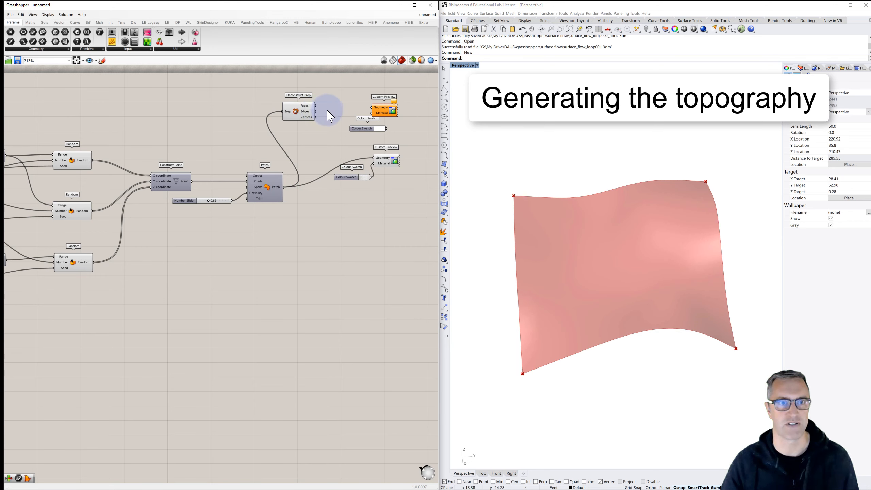
- Add a Curve component, connect the Deconstruct Brep edges to it, and wire it into the upper Custom Preview's Geometry input
{"action": "double_click", "coordinate": [328, 112]}
{"action": "type", "text": "curve"}
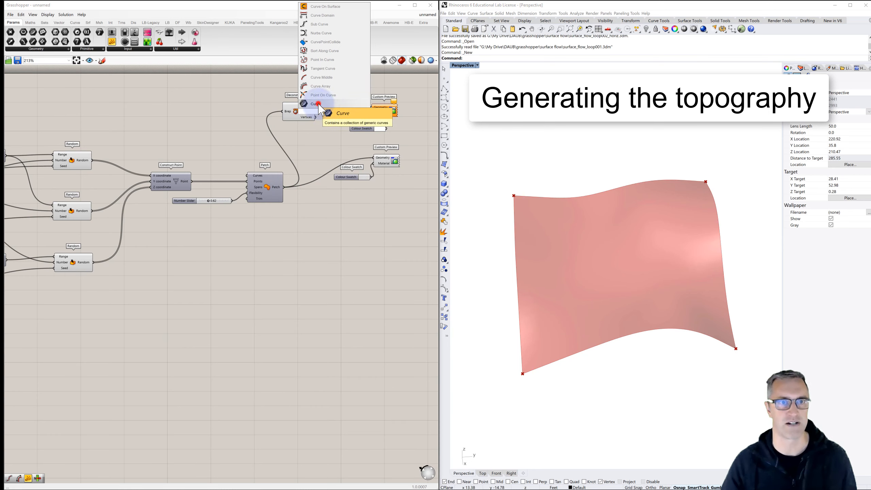
{"action": "left_click", "coordinate": [318, 103]}
{"action": "left_click_drag", "start_coordinate": [315, 112], "coordinate": [352, 109]}
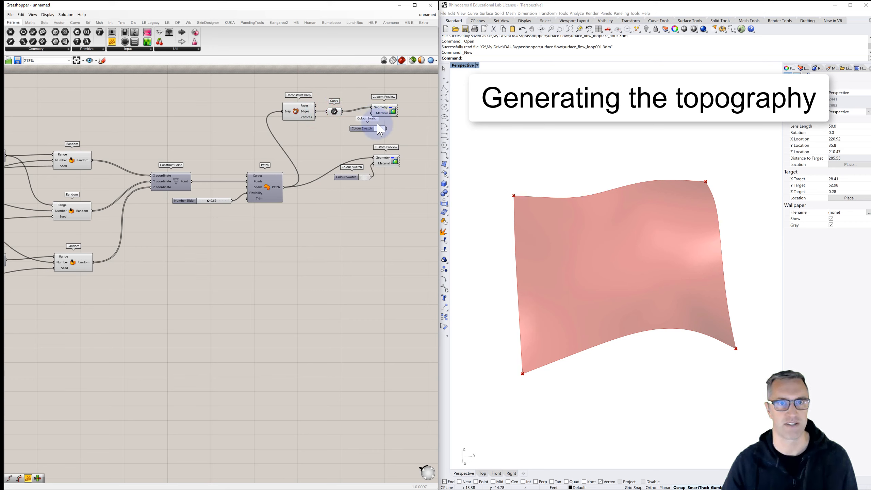
- Set the upper Colour Swatch to opaque black and connect it to the upper Custom Preview's Material input
{"action": "left_click_drag", "start_coordinate": [387, 128], "coordinate": [345, 131]}
{"action": "left_click", "coordinate": [360, 131]}
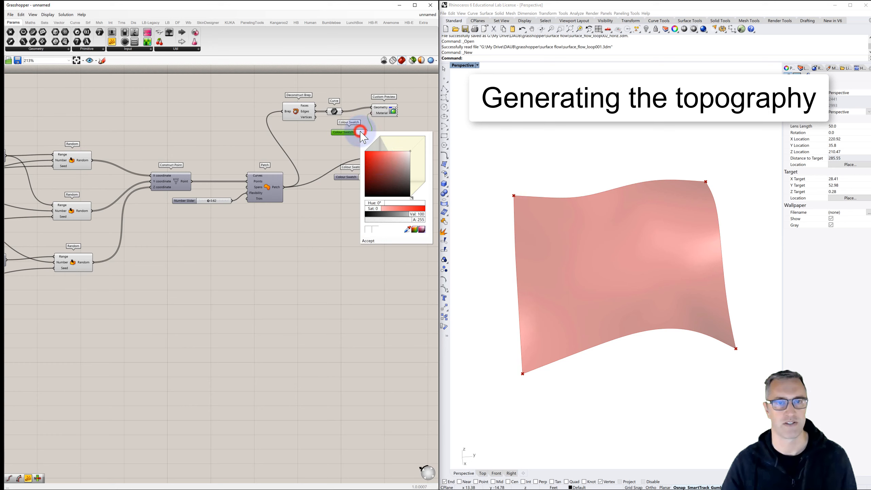
{"action": "left_click_drag", "start_coordinate": [396, 166], "coordinate": [416, 202]}
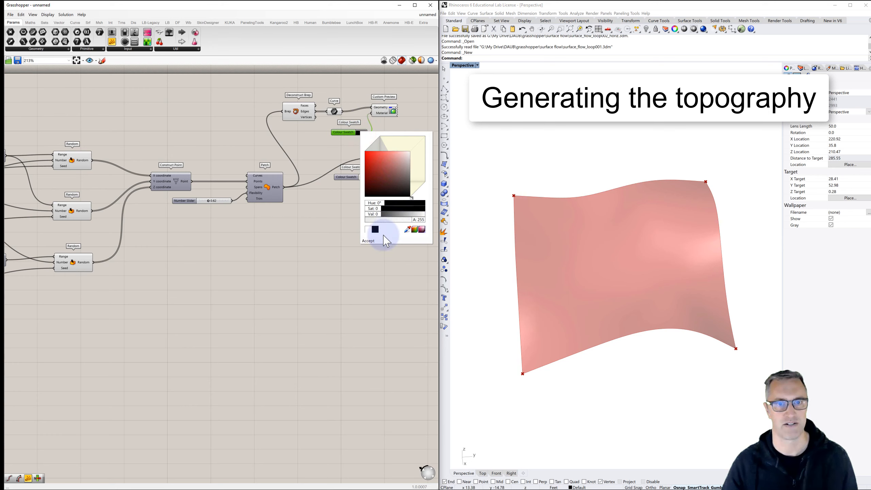
{"action": "left_click", "coordinate": [369, 240]}
- Turn off the previews of the Deconstruct Brep and Curve components
{"action": "left_click", "coordinate": [297, 115]}
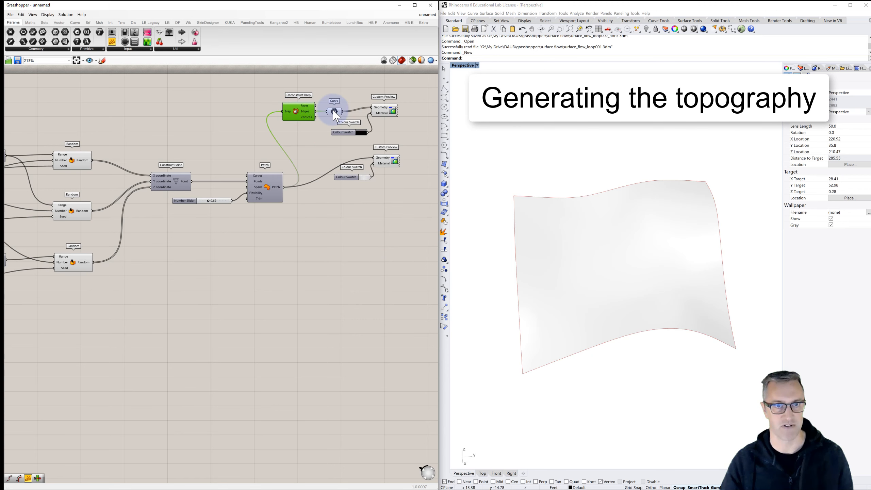
{"action": "left_click", "coordinate": [334, 112]}
{"action": "left_click", "coordinate": [324, 142]}
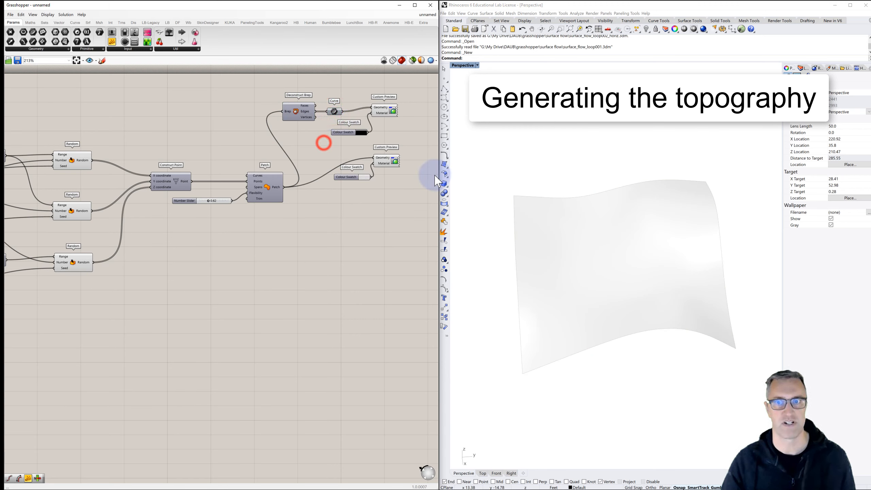
- Inspect the surface's edge preview from another angle and review the colour settings of the black swatch
{"action": "left_click", "coordinate": [389, 114]}
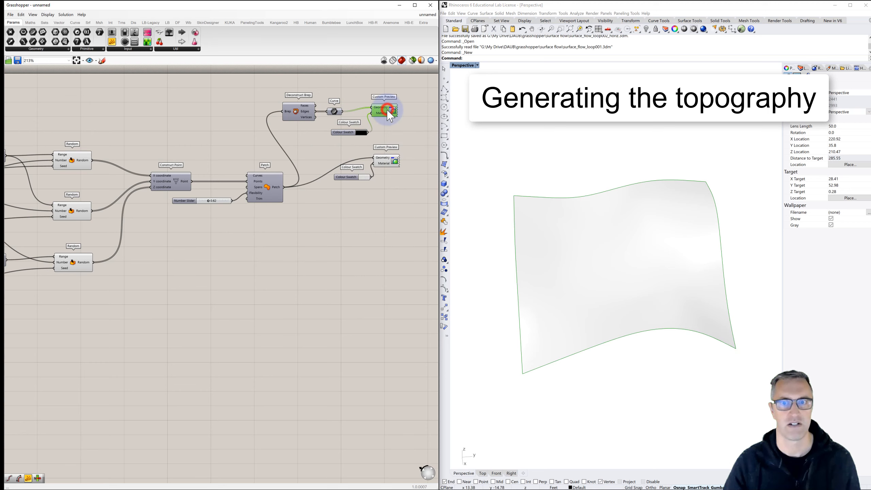
{"action": "left_click", "coordinate": [391, 134]}
{"action": "right_click_drag", "start_coordinate": [498, 179], "coordinate": [514, 173]}
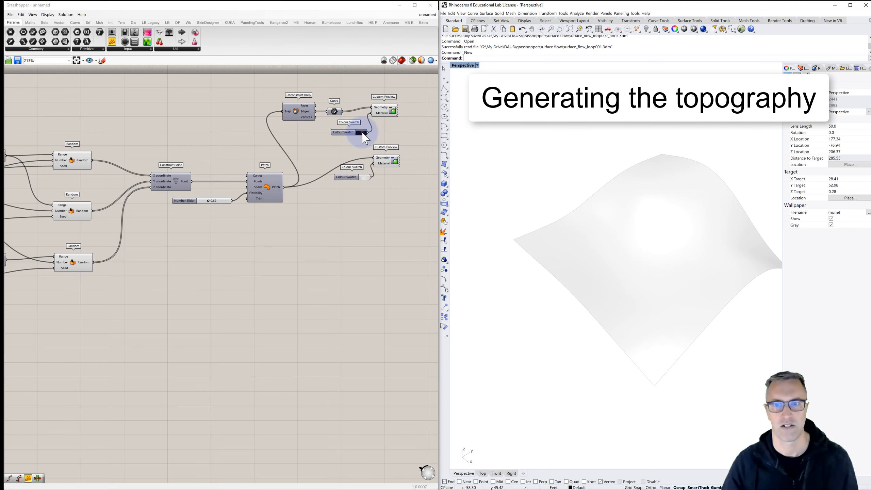
{"action": "left_click", "coordinate": [363, 133]}
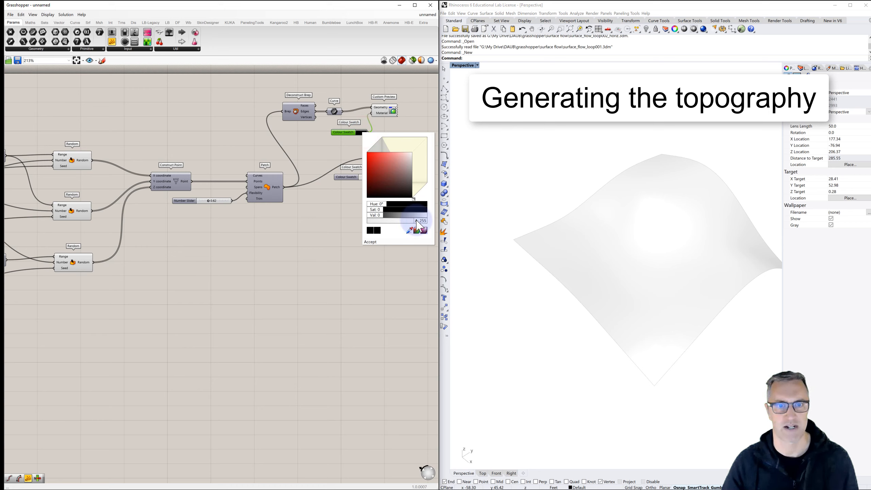
{"action": "mouse_move", "coordinate": [372, 215]}
{"action": "left_mouse_down"}
{"action": "mouse_move", "coordinate": [395, 215]}
{"action": "mouse_move", "coordinate": [357, 215]}
{"action": "left_mouse_up"}
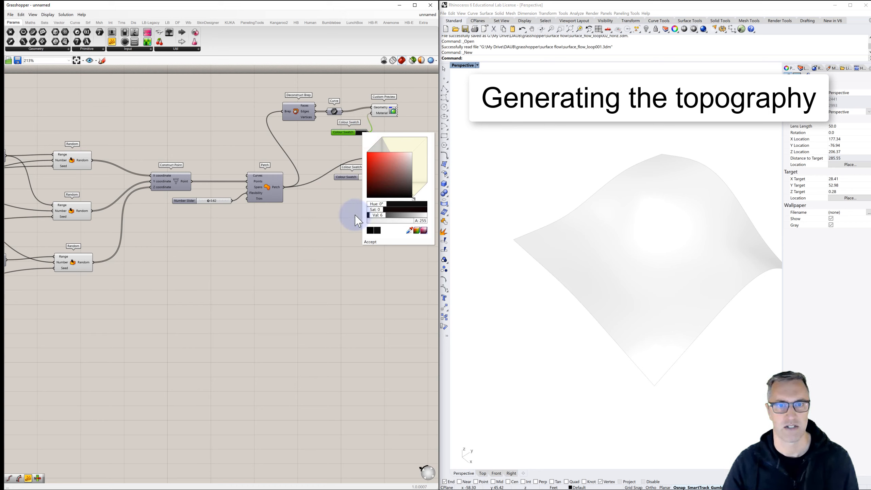
{"action": "left_click", "coordinate": [372, 242]}
{"action": "left_click", "coordinate": [352, 209]}
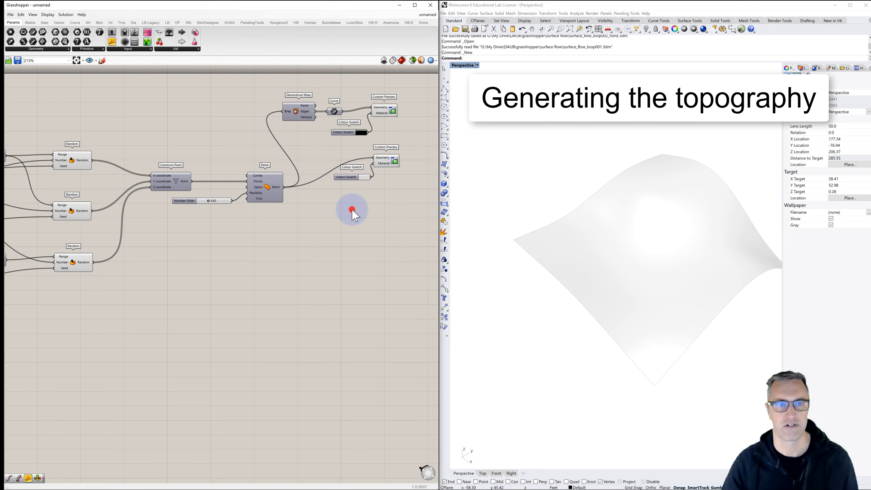
{"action": "left_click", "coordinate": [335, 111]}
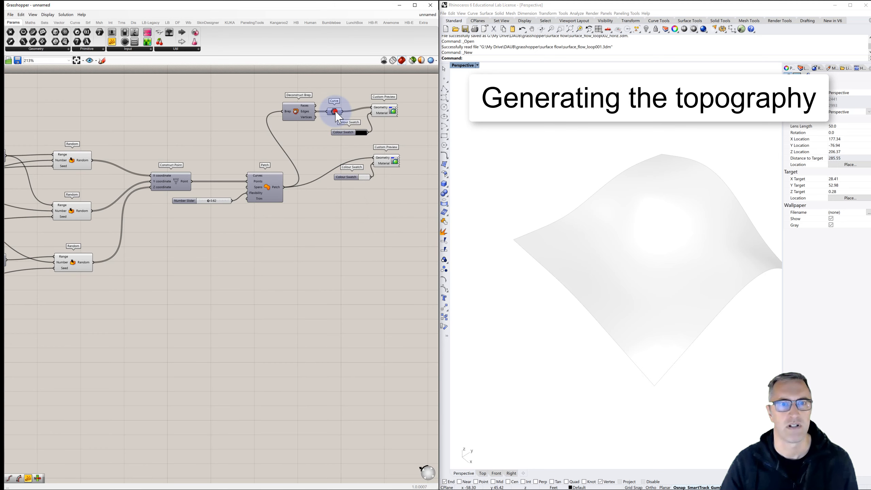
{"action": "right_click_drag", "start_coordinate": [336, 113], "coordinate": [309, 112]}
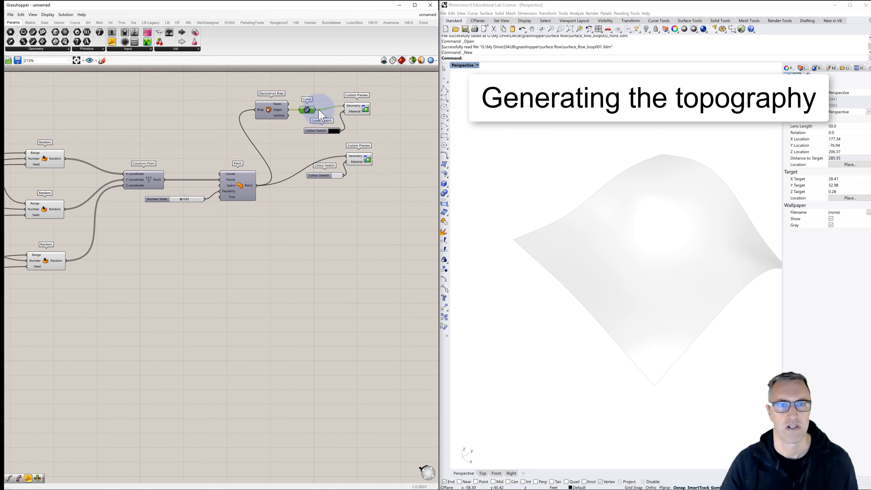
{"action": "left_click", "coordinate": [345, 79]}
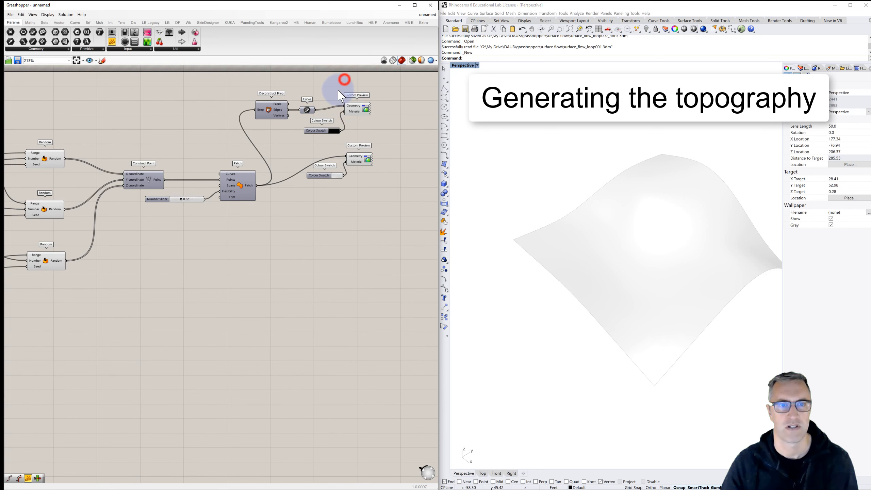
- Compare the Ghosted, Shaded and Rendered display modes in the Perspective viewport and leave it set to Ghosted
{"action": "left_click", "coordinate": [462, 66]}
{"action": "left_click", "coordinate": [463, 98]}
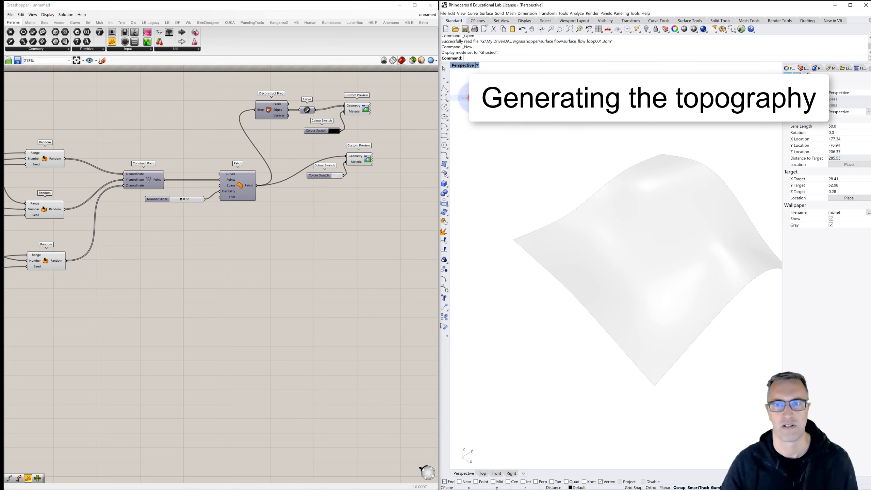
{"action": "left_click", "coordinate": [465, 66]}
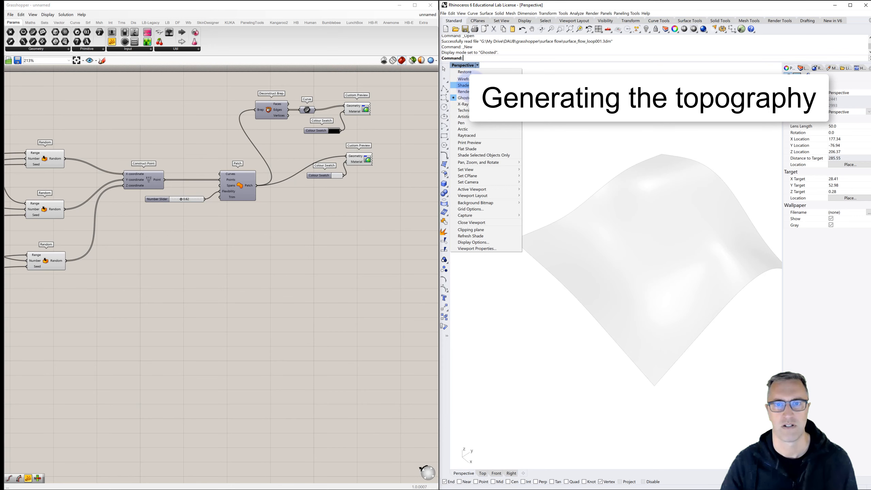
{"action": "left_click", "coordinate": [463, 86]}
{"action": "left_click", "coordinate": [465, 65]}
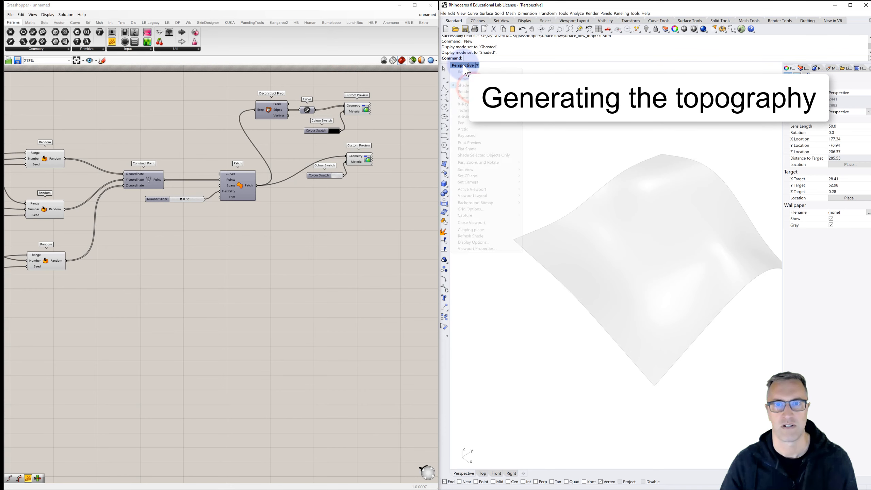
{"action": "left_click", "coordinate": [468, 91]}
{"action": "left_click", "coordinate": [465, 65]}
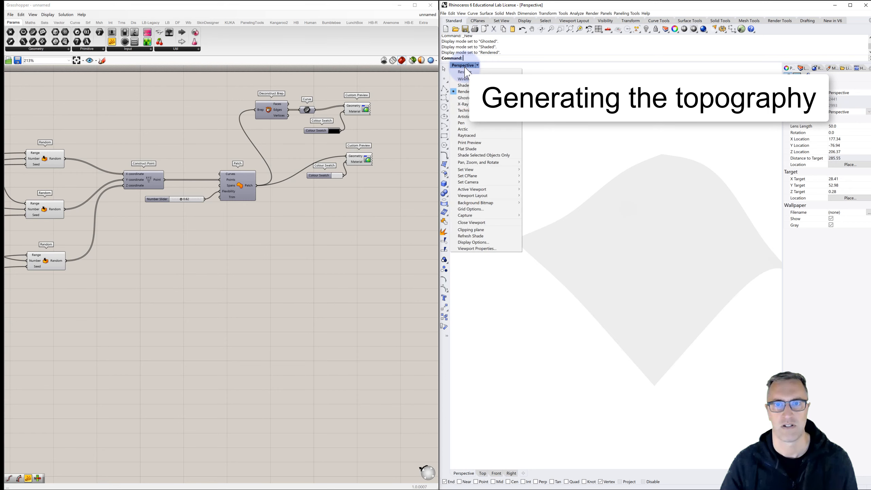
{"action": "left_click", "coordinate": [467, 98]}
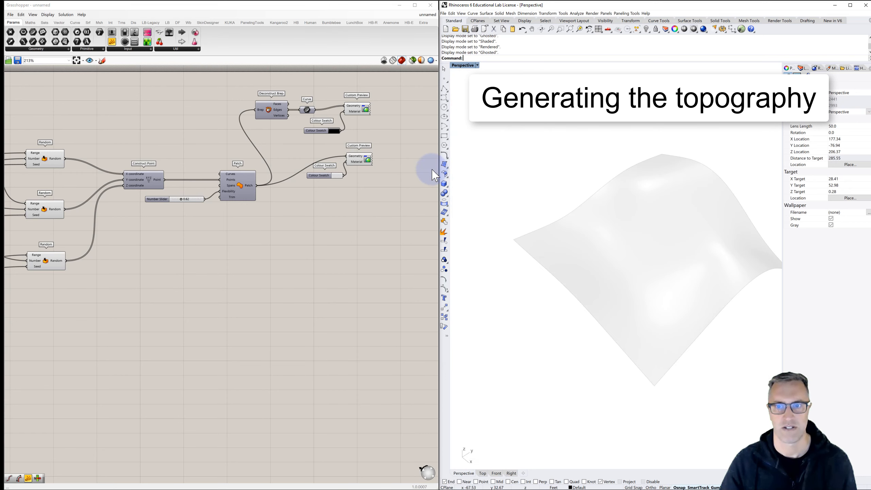
- Connect the Deconstruct Brep edges directly to the upper Custom Preview's Geometry input and delete the intermediate Curve component
{"action": "left_click", "coordinate": [387, 134]}
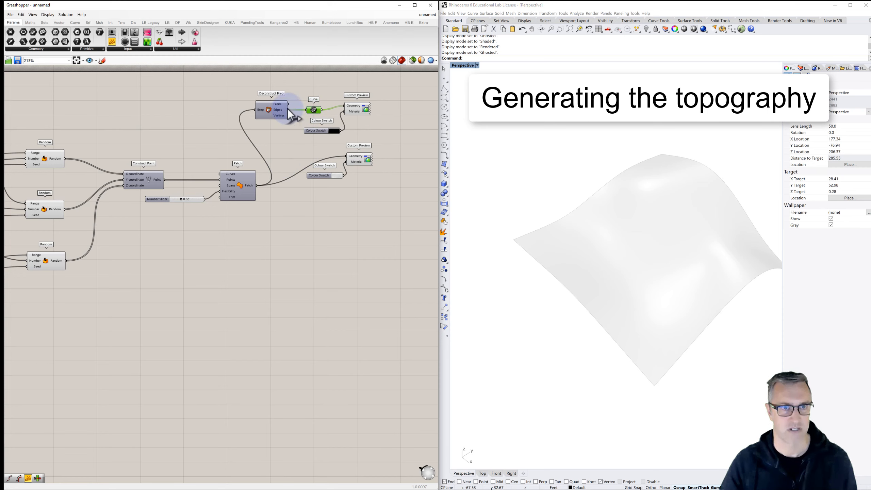
{"action": "left_click_drag", "start_coordinate": [288, 109], "coordinate": [318, 92]}
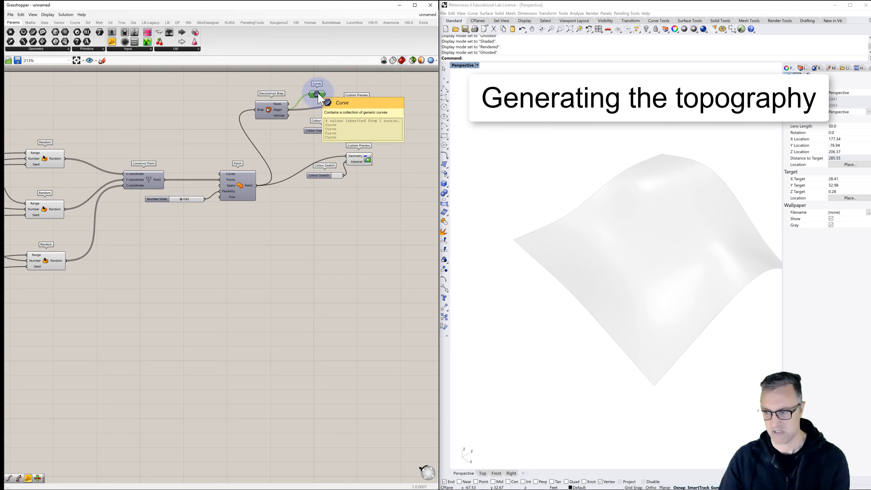
{"action": "key", "text": "Delete"}
{"action": "left_click", "coordinate": [506, 213]}
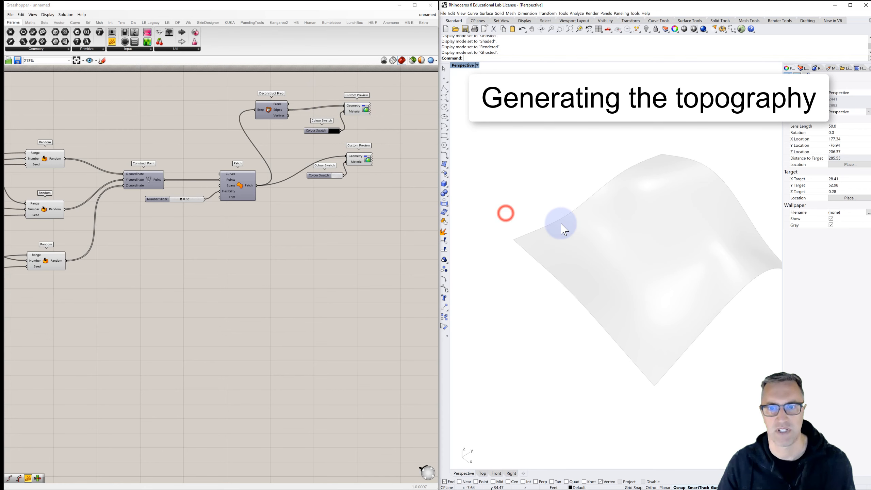
- Move the black Colour Swatch farther away from the upper Custom Preview
{"action": "left_click", "coordinate": [390, 126]}
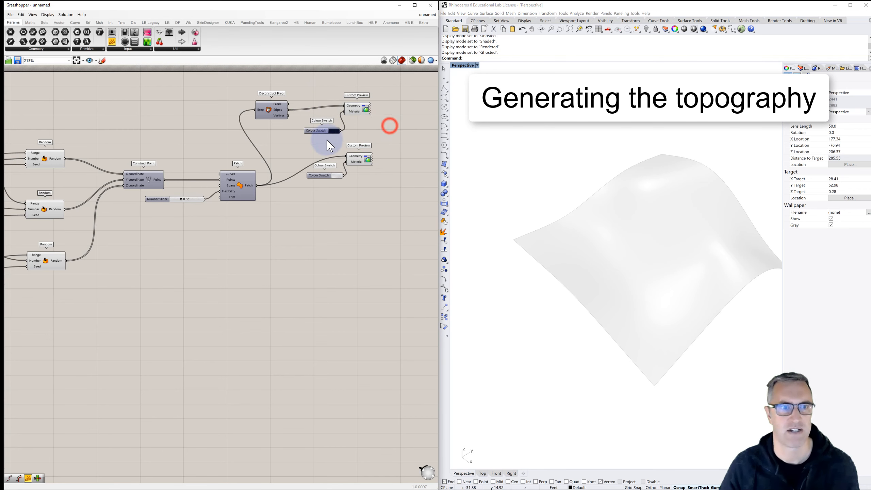
{"action": "left_click", "coordinate": [390, 118]}
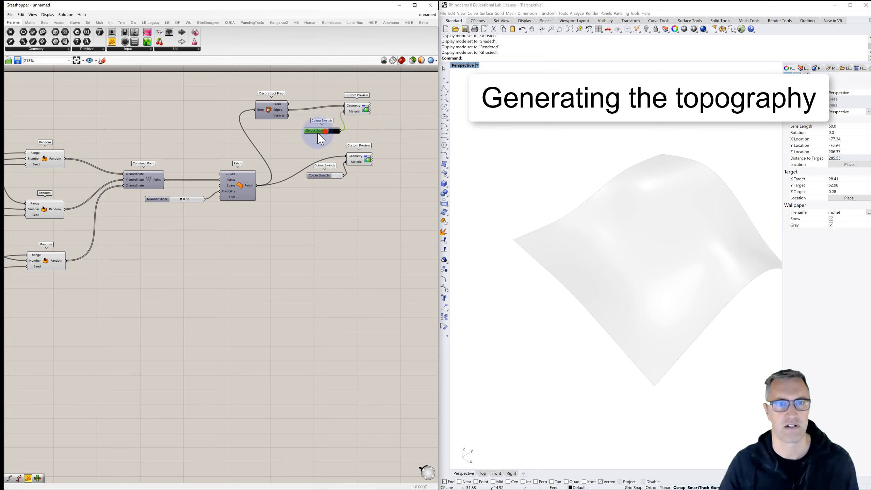
{"action": "left_click_drag", "start_coordinate": [320, 138], "coordinate": [304, 140]}
- Highlight the two Custom Preview components and the Deconstruct Brep in turn to check which geometry each one displays
{"action": "left_click", "coordinate": [366, 111]}
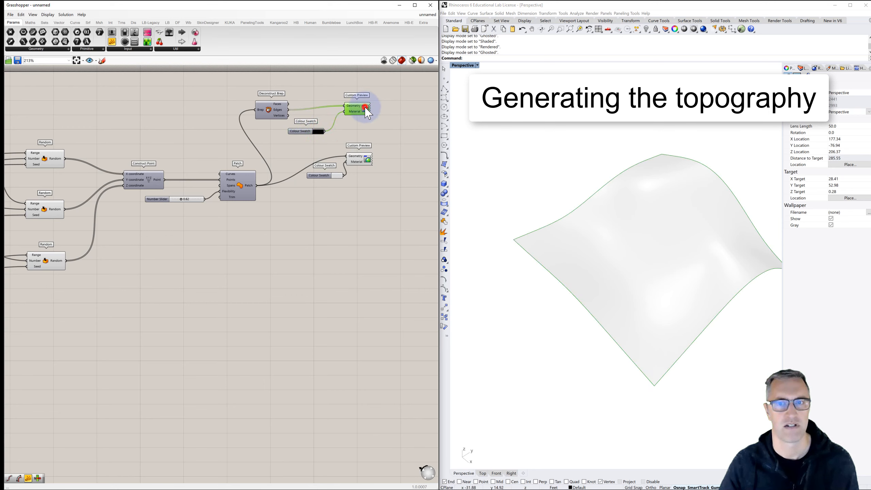
{"action": "left_click", "coordinate": [388, 124]}
{"action": "left_click", "coordinate": [363, 164]}
{"action": "left_click", "coordinate": [374, 133]}
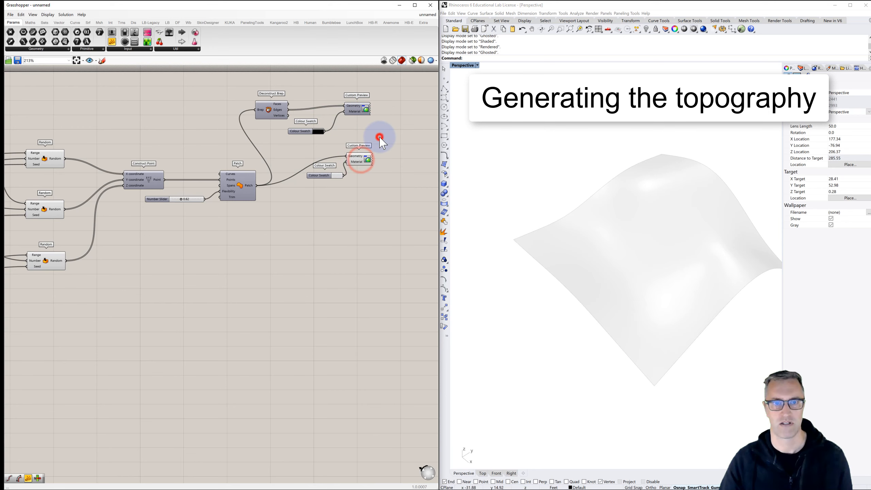
{"action": "left_click", "coordinate": [282, 115]}
{"action": "left_click", "coordinate": [354, 109]}
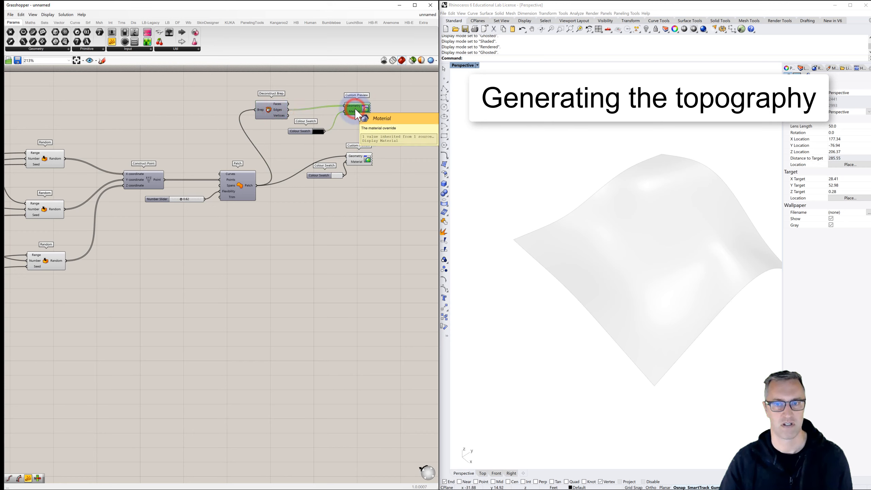
{"action": "left_click", "coordinate": [389, 122]}
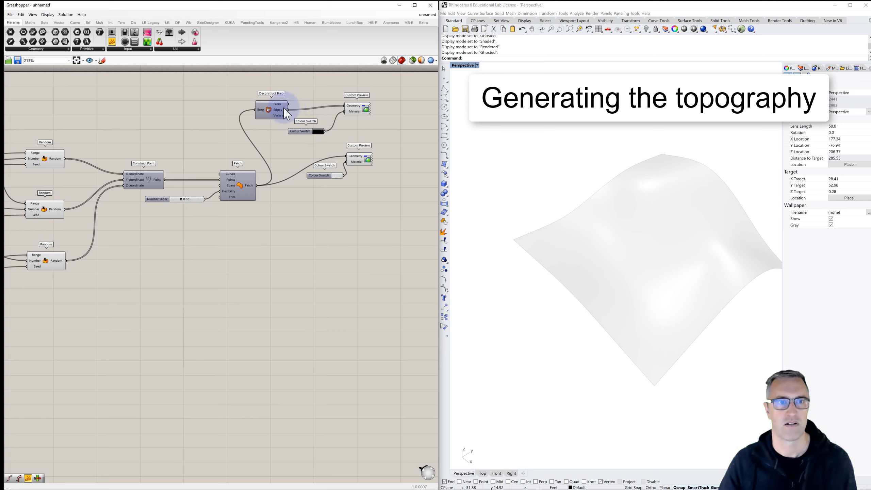
- Insert a Curve component between the Deconstruct Brep's Edges output and the upper Custom Preview's Geometry input
{"action": "double_click", "coordinate": [324, 104]}
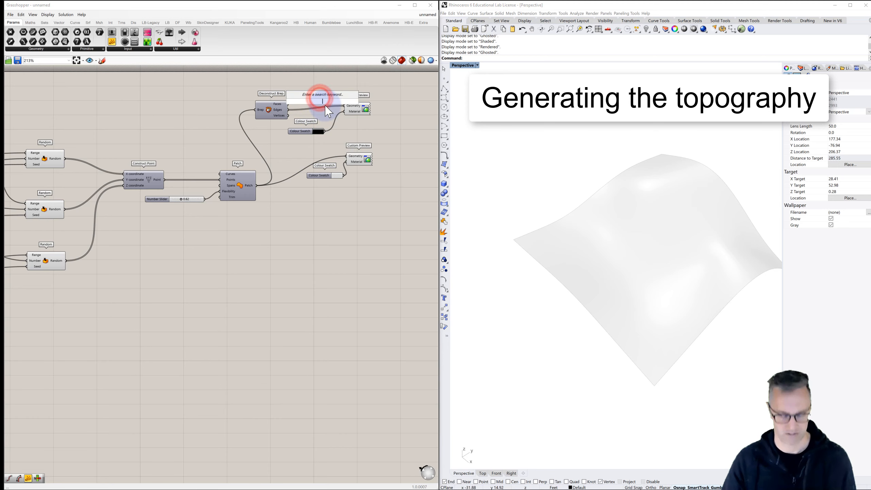
{"action": "type", "text": "curve"}
{"action": "key", "text": "Return"}
{"action": "scroll", "coordinate": [325, 106], "scroll_direction": "up", "scroll_amount": 1}
{"action": "right_click", "coordinate": [324, 105]}
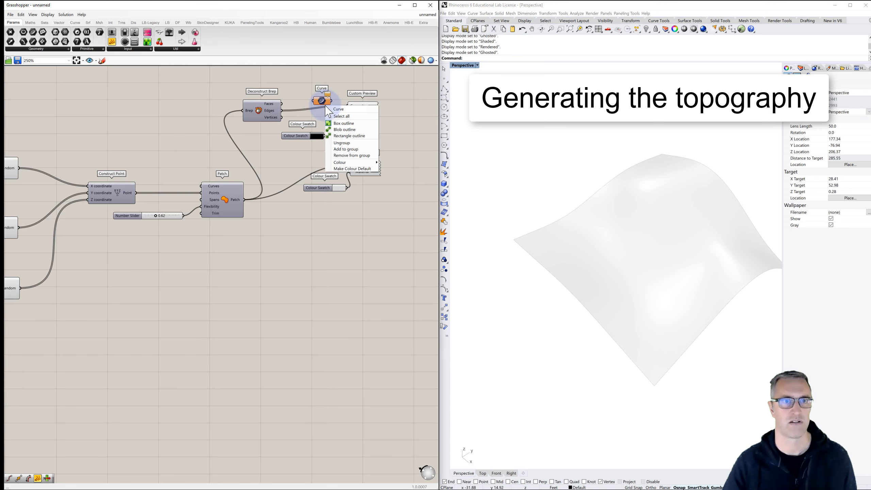
{"action": "left_click_drag", "start_coordinate": [281, 110], "coordinate": [348, 106]}
{"action": "left_click", "coordinate": [336, 79]}
{"action": "left_click", "coordinate": [344, 81]}
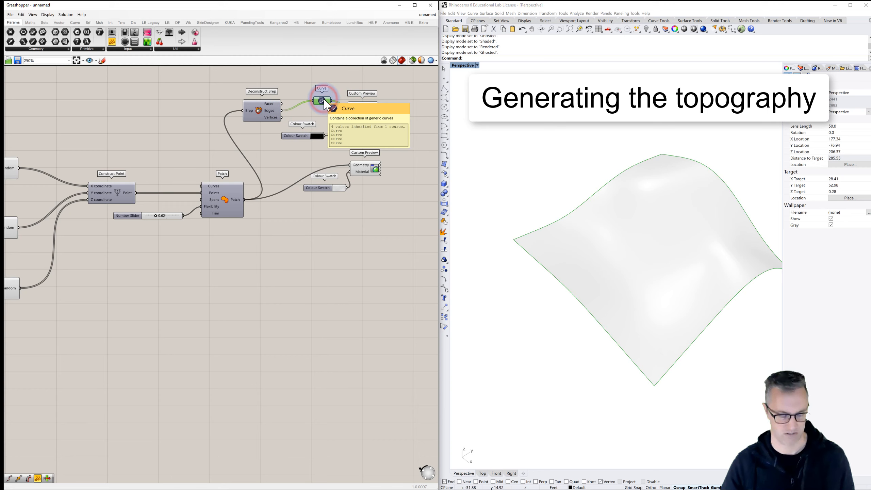
{"action": "left_click", "coordinate": [343, 82]}
- Shift the upper Custom Preview away from the Curve component and turn off the Curve component's own preview
{"action": "left_click", "coordinate": [324, 100]}
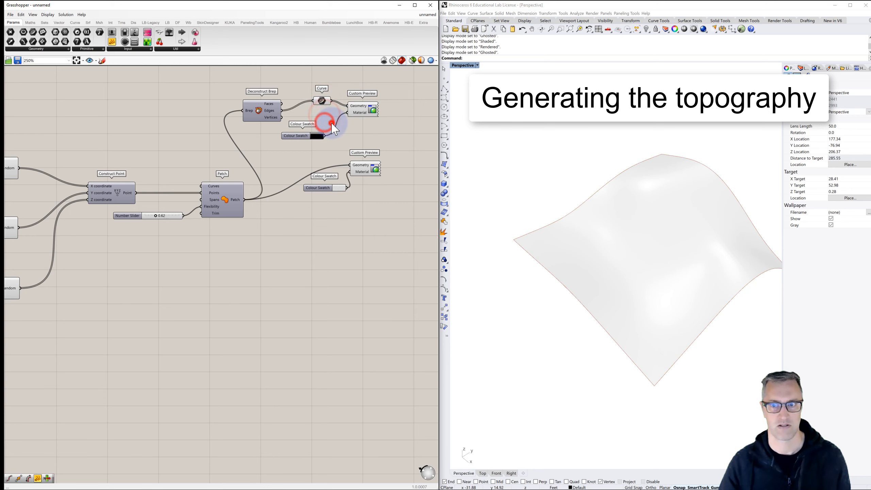
{"action": "left_click_drag", "start_coordinate": [369, 112], "coordinate": [381, 111]}
{"action": "left_click", "coordinate": [342, 116]}
{"action": "left_click", "coordinate": [323, 100]}
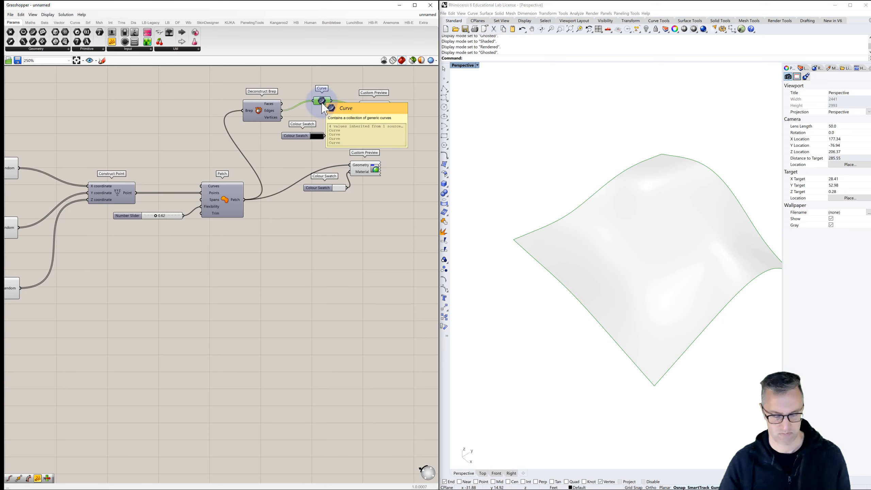
{"action": "left_click", "coordinate": [321, 130]}
- Adjust the surface's Colour Swatch to a grey with value 69 and alpha 132
{"action": "scroll", "coordinate": [329, 126], "scroll_direction": "down", "scroll_amount": 3}
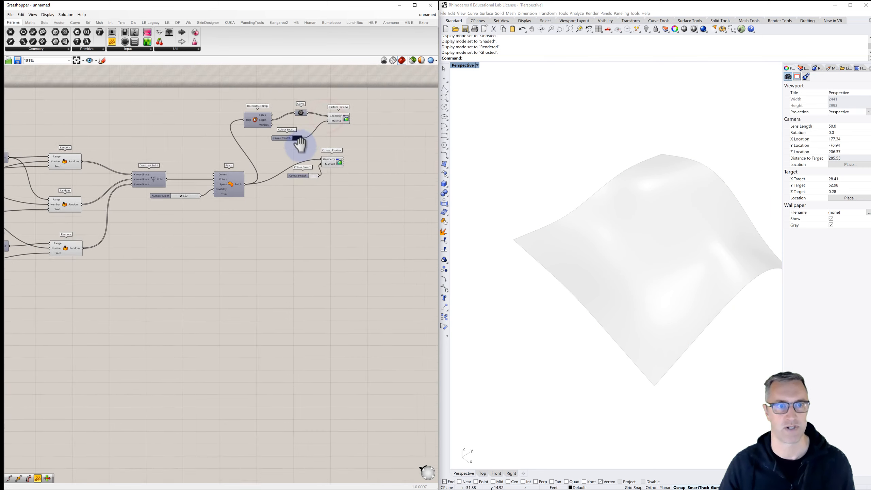
{"action": "scroll", "coordinate": [282, 175], "scroll_direction": "up", "scroll_amount": 3}
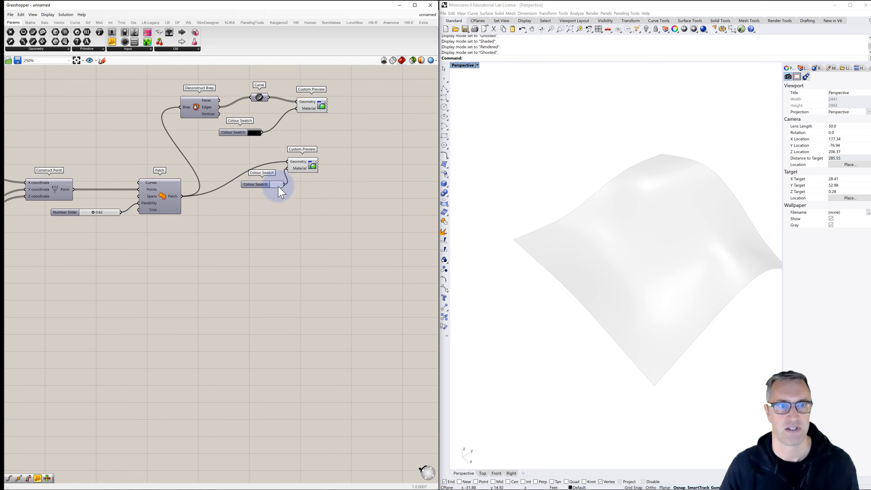
{"action": "left_click", "coordinate": [278, 186]}
{"action": "mouse_move", "coordinate": [309, 268]}
{"action": "left_mouse_down"}
{"action": "mouse_move", "coordinate": [325, 279]}
{"action": "mouse_move", "coordinate": [366, 280]}
{"action": "mouse_move", "coordinate": [312, 280]}
{"action": "left_mouse_up"}
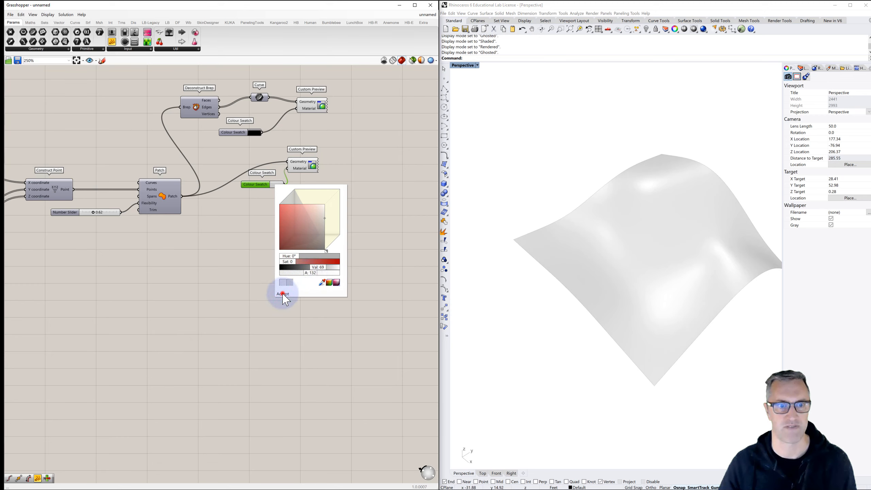
{"action": "left_click", "coordinate": [282, 294]}
{"action": "left_click", "coordinate": [282, 239]}
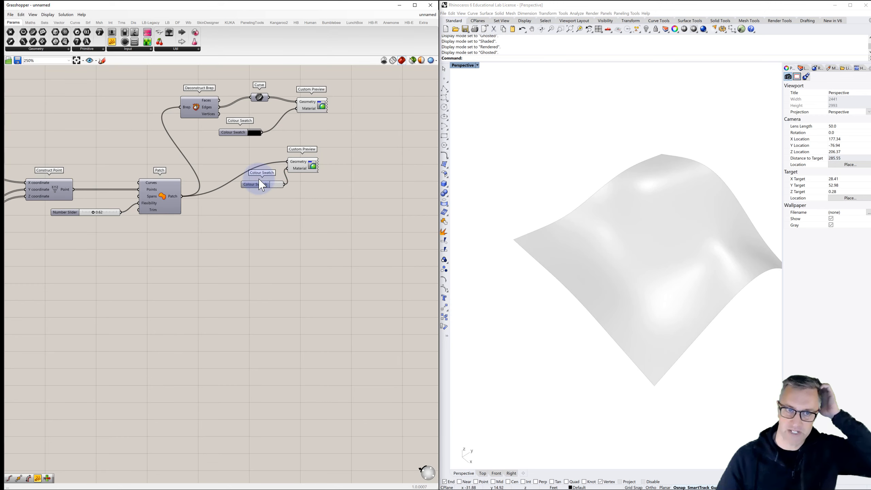
- Review the black swatch's options and examine the recoloured surface from several angles in the Perspective viewport
{"action": "right_click", "coordinate": [237, 136]}
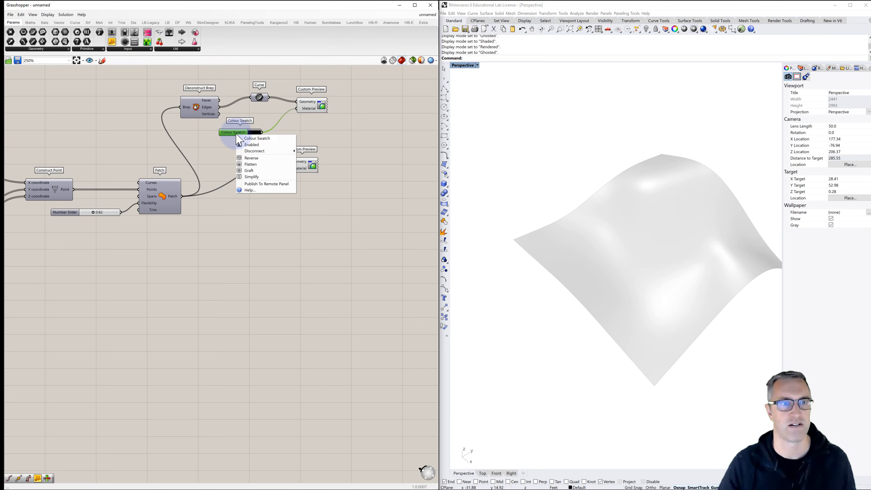
{"action": "left_click", "coordinate": [218, 166]}
{"action": "scroll", "coordinate": [241, 180], "scroll_direction": "down", "scroll_amount": 4}
{"action": "right_click_drag", "start_coordinate": [250, 187], "coordinate": [225, 188]}
{"action": "scroll", "coordinate": [239, 196], "scroll_direction": "down", "scroll_amount": 1}
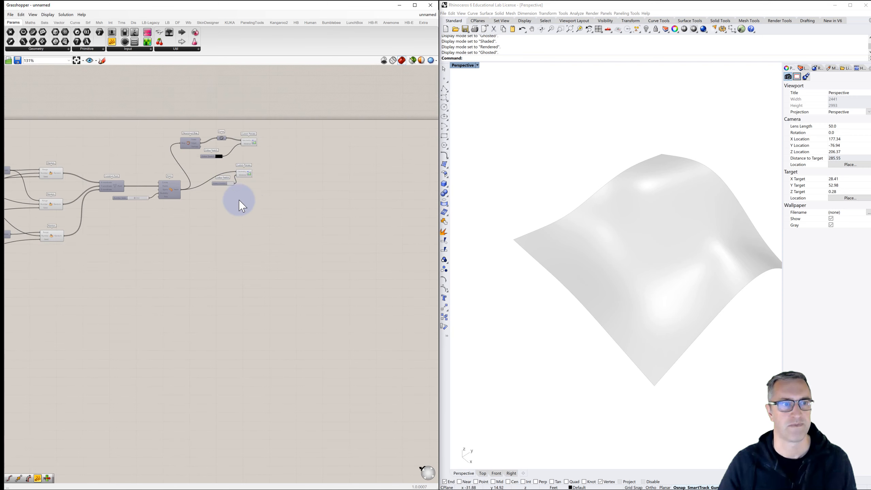
{"action": "right_click_drag", "start_coordinate": [580, 284], "coordinate": [601, 275]}
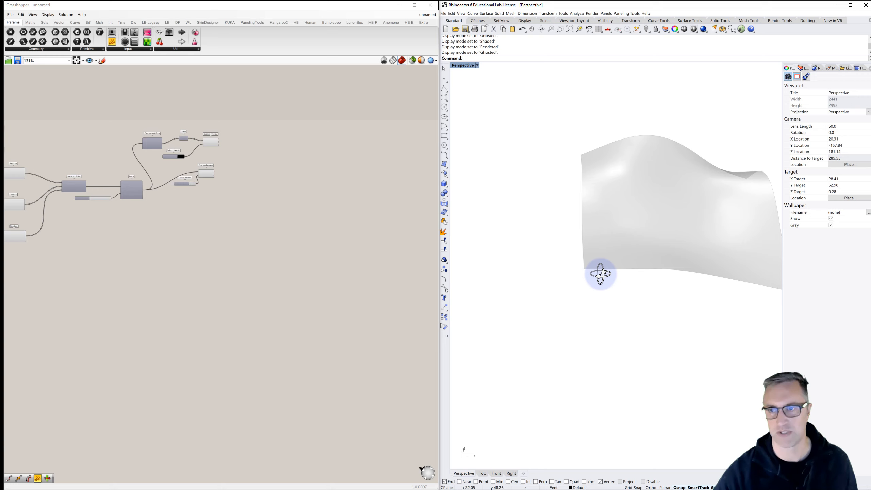
{"action": "right_click_drag", "start_coordinate": [601, 275], "coordinate": [623, 208]}
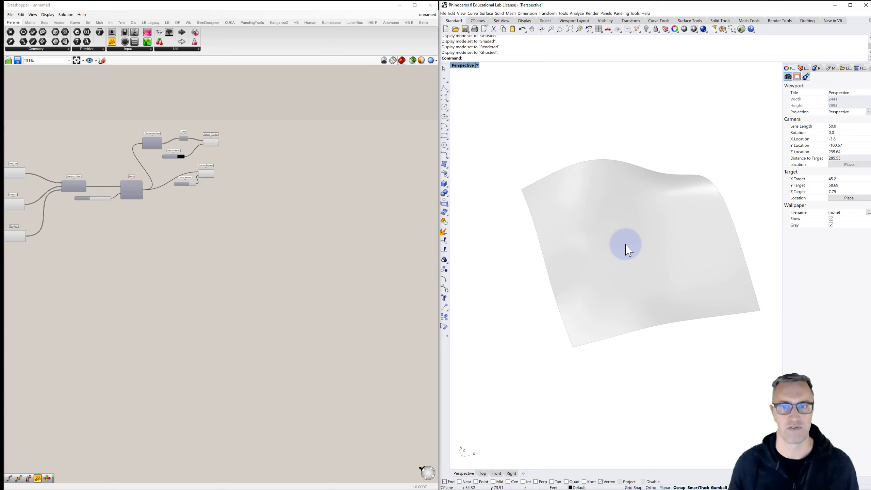
{"action": "right_click_drag", "start_coordinate": [579, 224], "coordinate": [606, 237]}
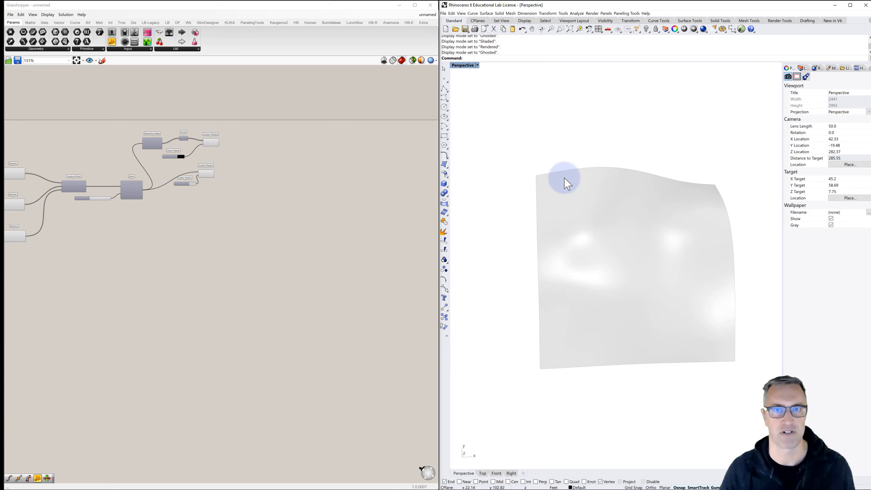
- Switch from the maximised Perspective viewport to the four-viewport layout and centre the surface in the Top viewport
{"action": "double_click", "coordinate": [464, 65]}
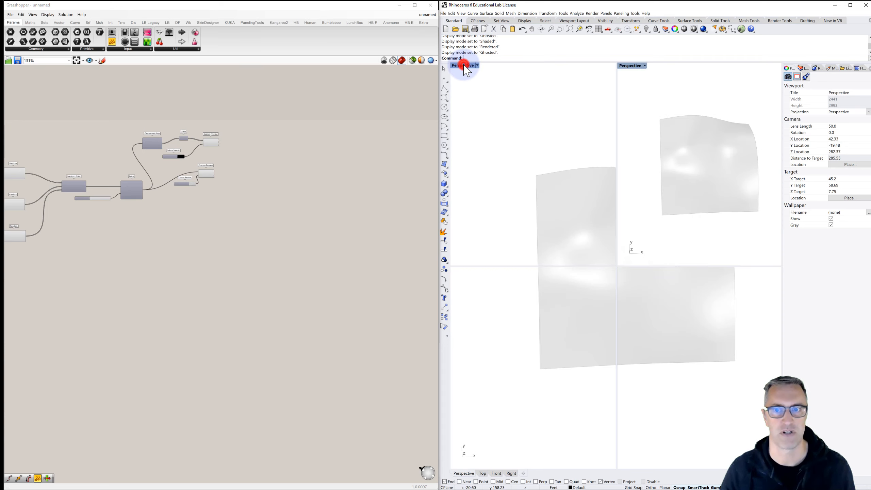
{"action": "scroll", "coordinate": [513, 133], "scroll_direction": "down", "scroll_amount": 10}
{"action": "scroll", "coordinate": [525, 137], "scroll_direction": "down", "scroll_amount": 4}
{"action": "right_click_drag", "start_coordinate": [524, 138], "coordinate": [499, 199]}
{"action": "scroll", "coordinate": [527, 152], "scroll_direction": "up", "scroll_amount": 8}
{"action": "right_click_drag", "start_coordinate": [504, 156], "coordinate": [508, 136]}
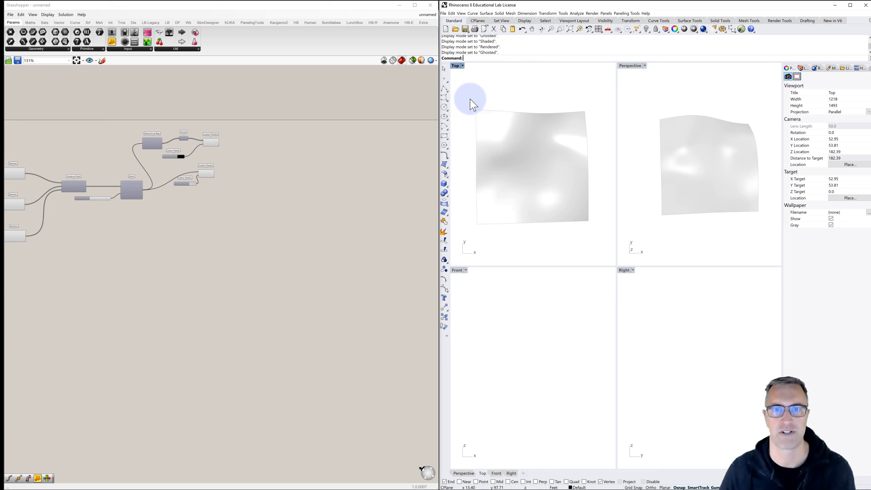
- Draw a circle within the surface's outline in the Top viewport and move it slightly towards the surface's centre
{"action": "left_click", "coordinate": [444, 107]}
{"action": "left_click", "coordinate": [521, 160]}
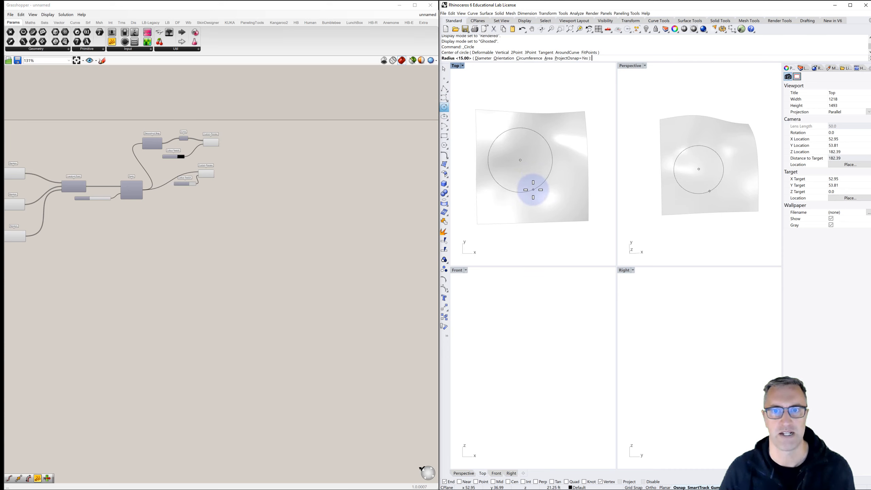
{"action": "left_click", "coordinate": [533, 186]}
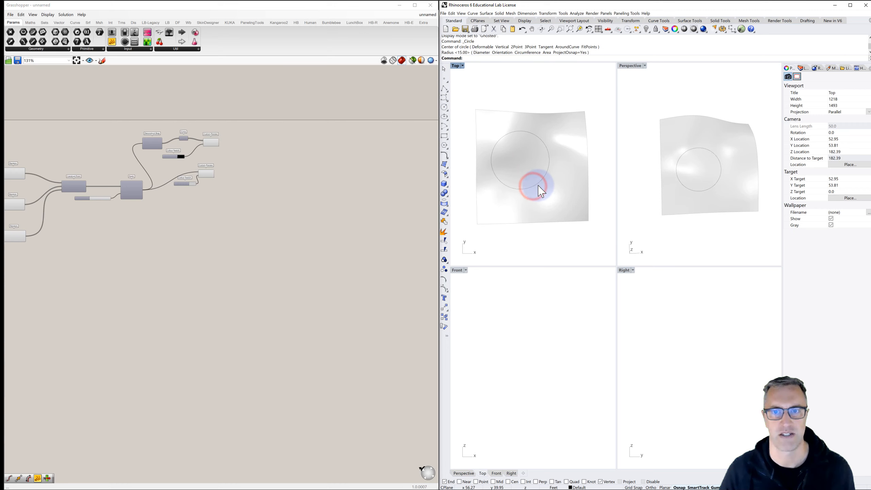
{"action": "left_click_drag", "start_coordinate": [538, 182], "coordinate": [542, 181]}
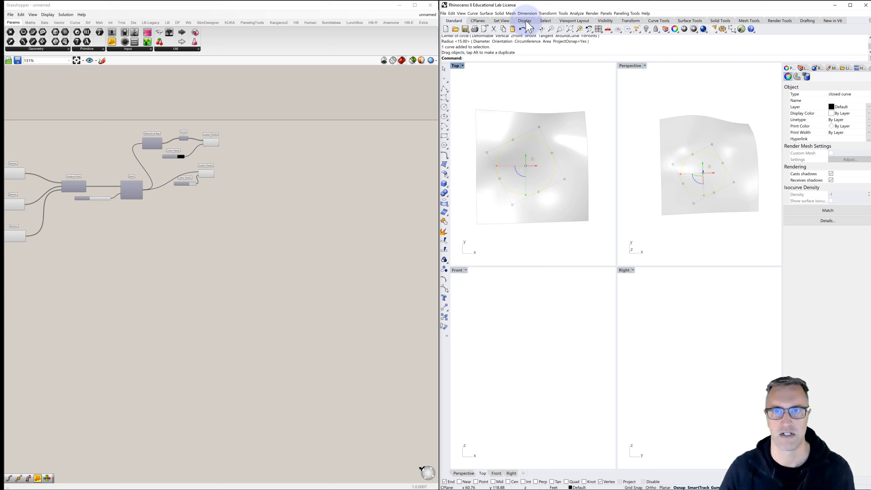
- Create a planar surface from the selected circle
{"action": "left_click", "coordinate": [486, 13]}
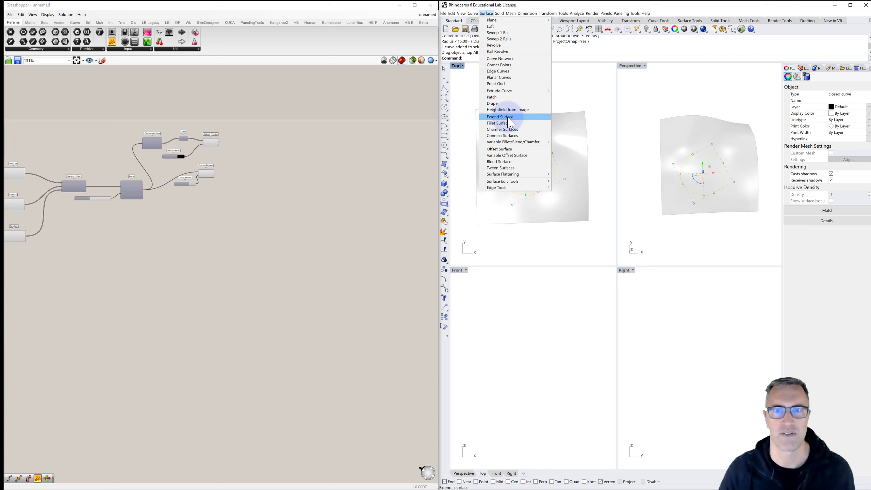
{"action": "mouse_move", "coordinate": [512, 99]}
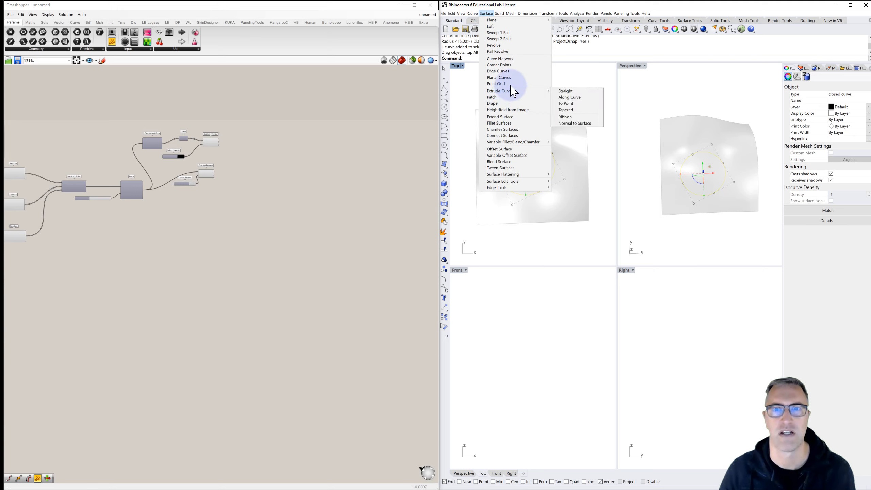
{"action": "left_click", "coordinate": [511, 77]}
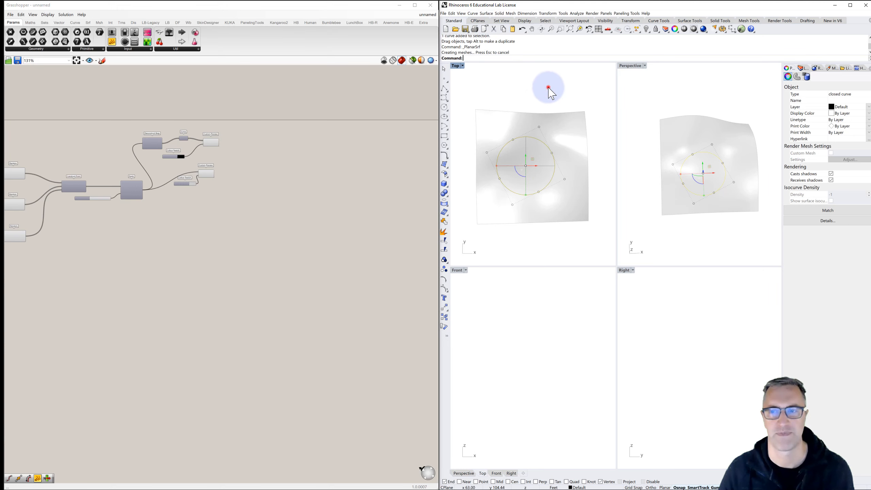
{"action": "left_click", "coordinate": [554, 86]}
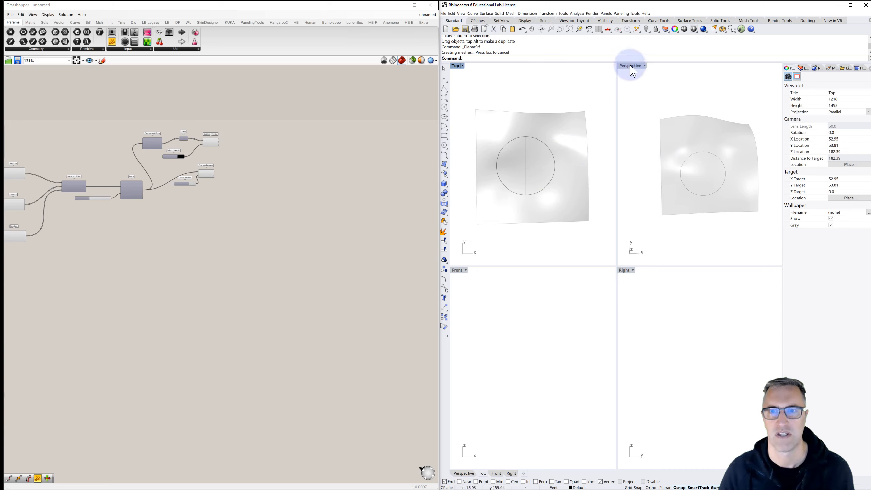
- Raise the circle and its planar surface together above the topography in the Front viewport
{"action": "scroll", "coordinate": [535, 350], "scroll_direction": "down", "scroll_amount": 12}
{"action": "right_click_drag", "start_coordinate": [558, 349], "coordinate": [521, 360]}
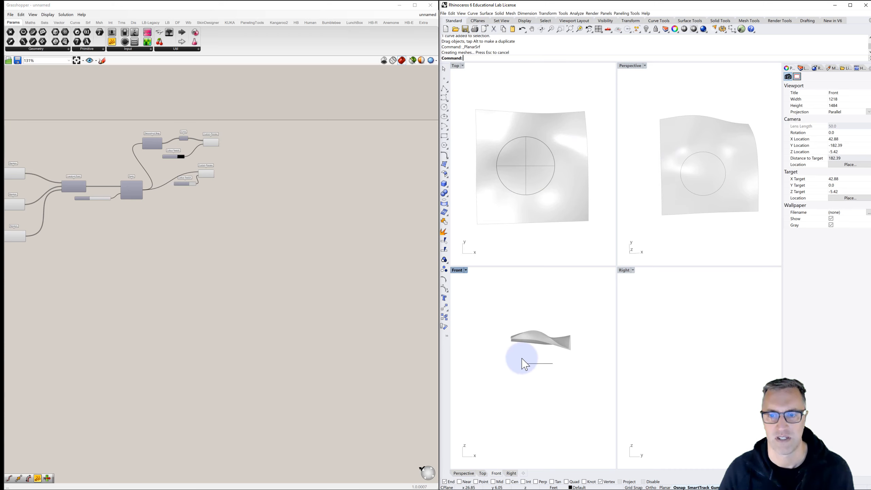
{"action": "left_click_drag", "start_coordinate": [545, 354], "coordinate": [535, 306]}
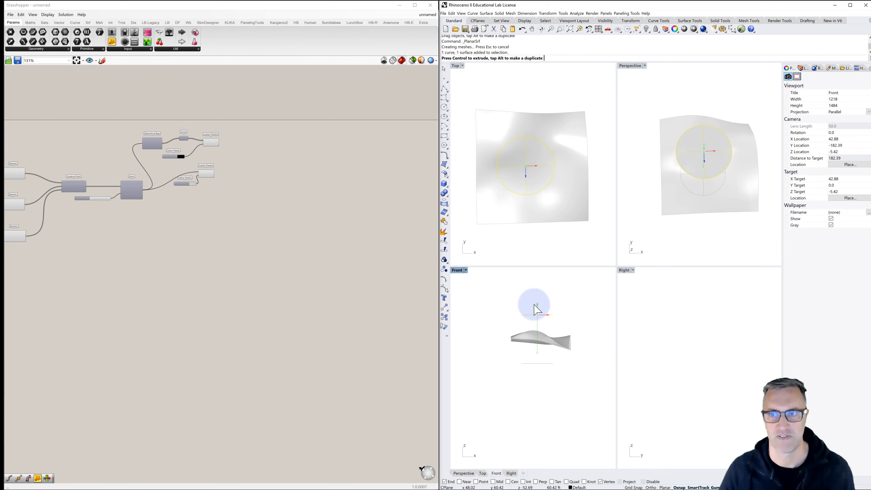
{"action": "left_click", "coordinate": [563, 302]}
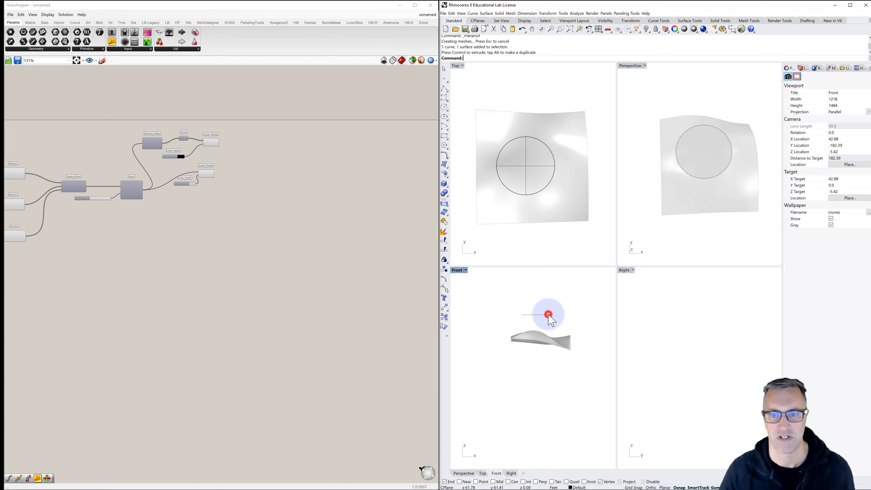
- Delete the circle curve while keeping its planar surface, and maximise the Perspective viewport to view the disc above the topography
{"action": "left_click", "coordinate": [550, 317]}
{"action": "left_click", "coordinate": [566, 330]}
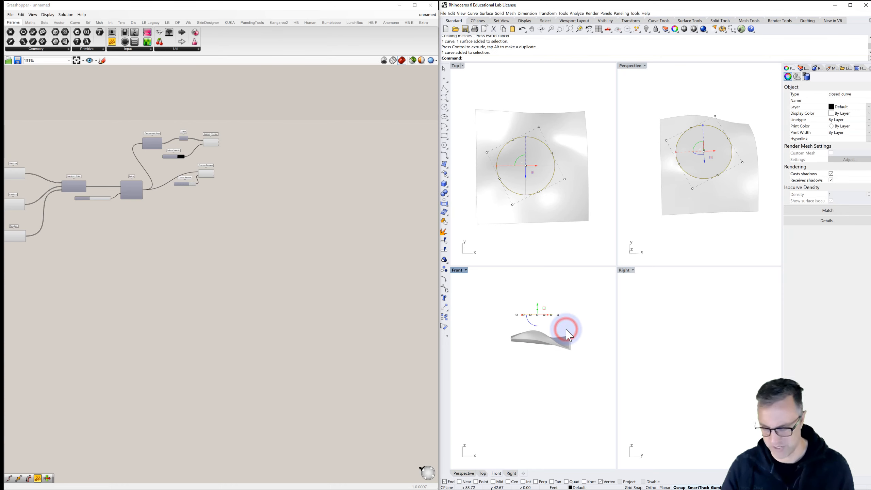
{"action": "key", "text": "Delete"}
{"action": "left_click", "coordinate": [568, 300]}
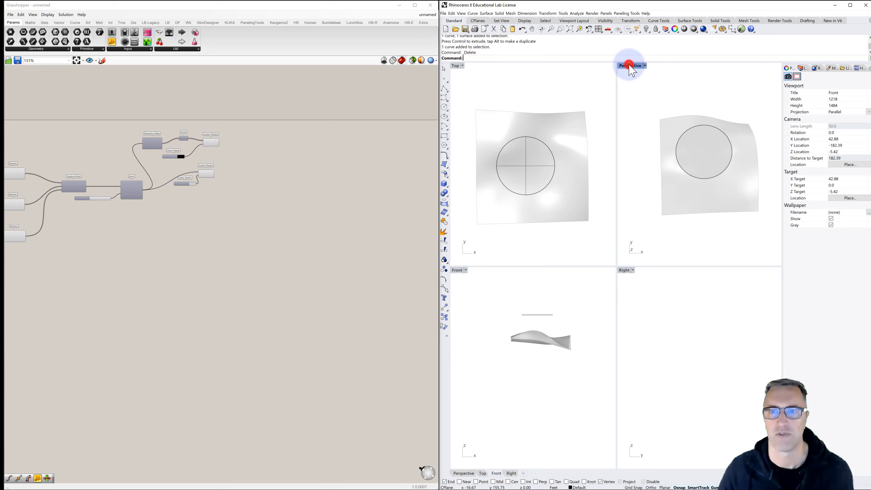
{"action": "double_click", "coordinate": [630, 66]}
{"action": "right_click_drag", "start_coordinate": [619, 175], "coordinate": [620, 195]}
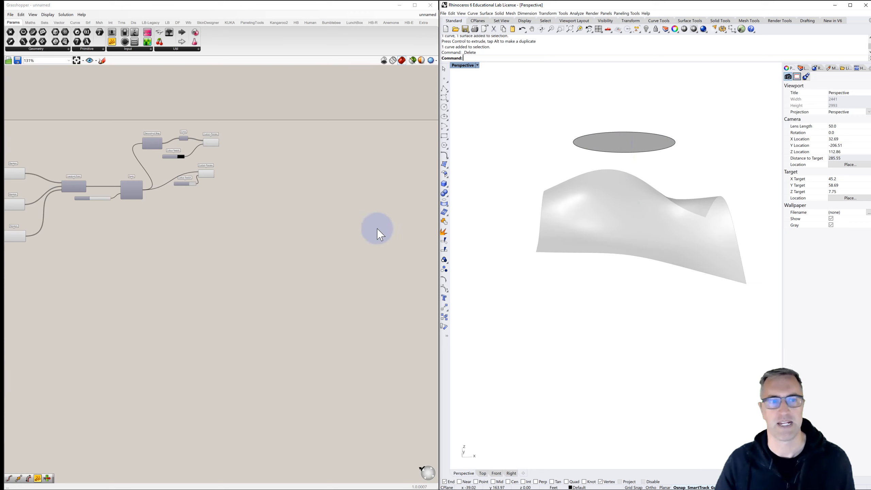
- Add a Surface parameter below the Patch component and reference the planar disc in it
{"action": "right_click_drag", "start_coordinate": [114, 260], "coordinate": [160, 237]}
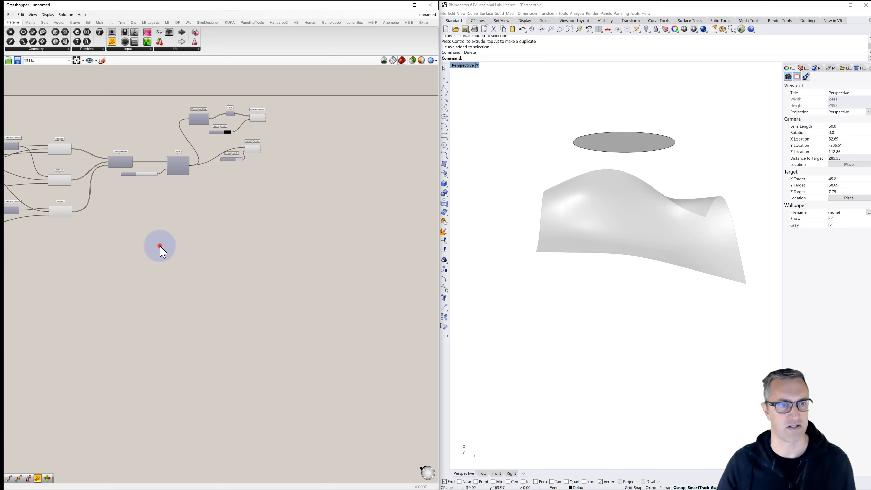
{"action": "double_click", "coordinate": [160, 246]}
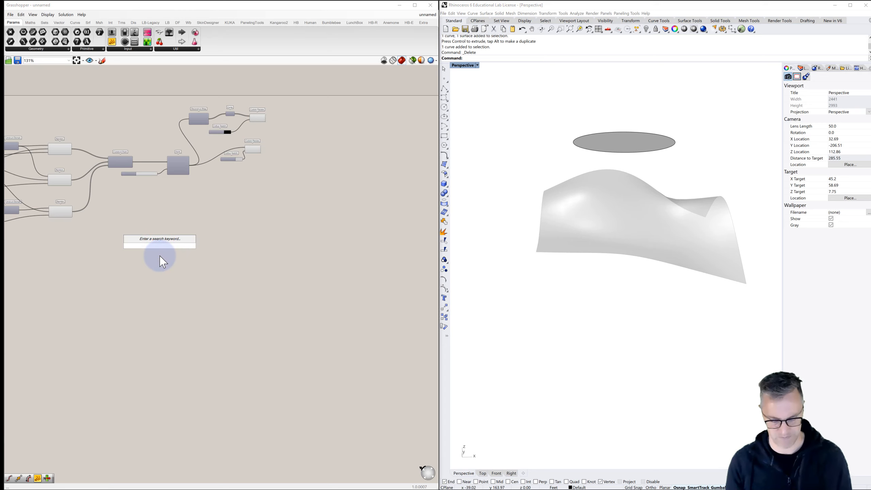
{"action": "type", "text": "surfa"}
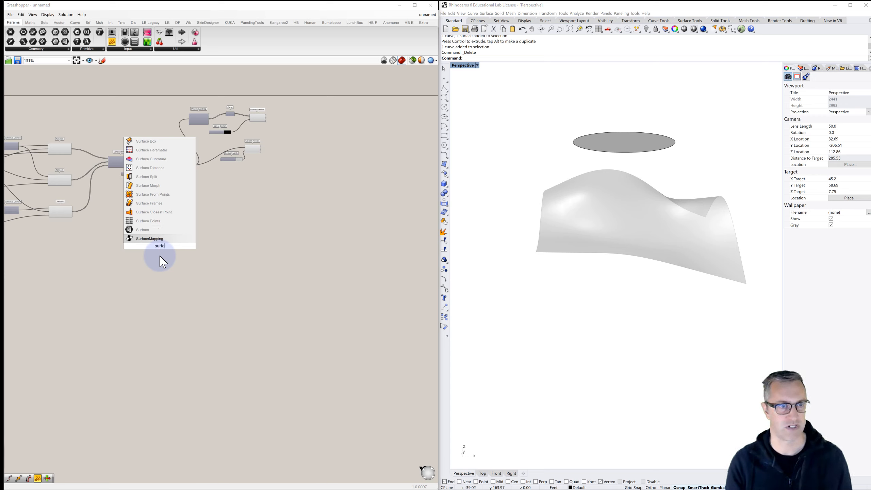
{"action": "left_click", "coordinate": [143, 230]}
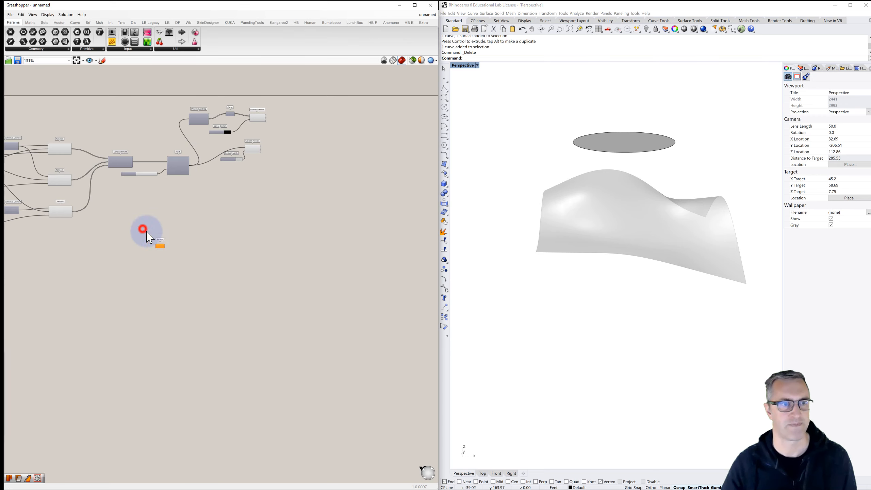
{"action": "scroll", "coordinate": [166, 252], "scroll_direction": "up", "scroll_amount": 3}
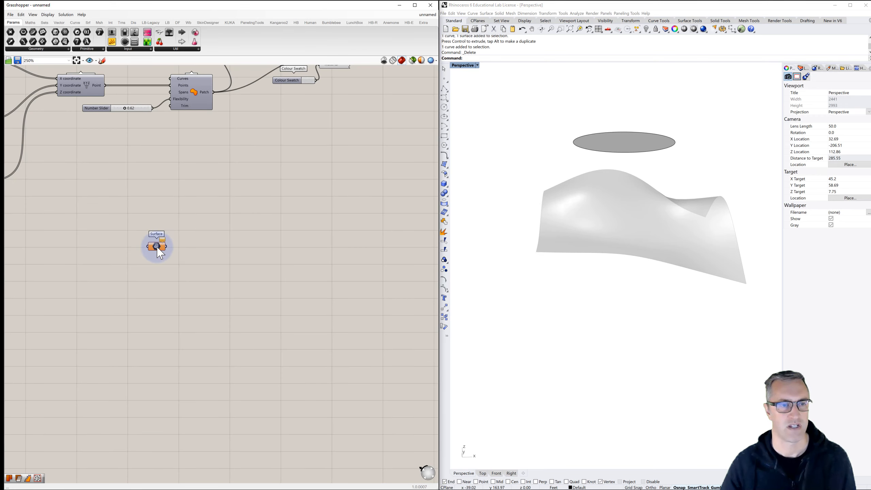
{"action": "right_click", "coordinate": [158, 248]}
{"action": "left_click", "coordinate": [188, 323]}
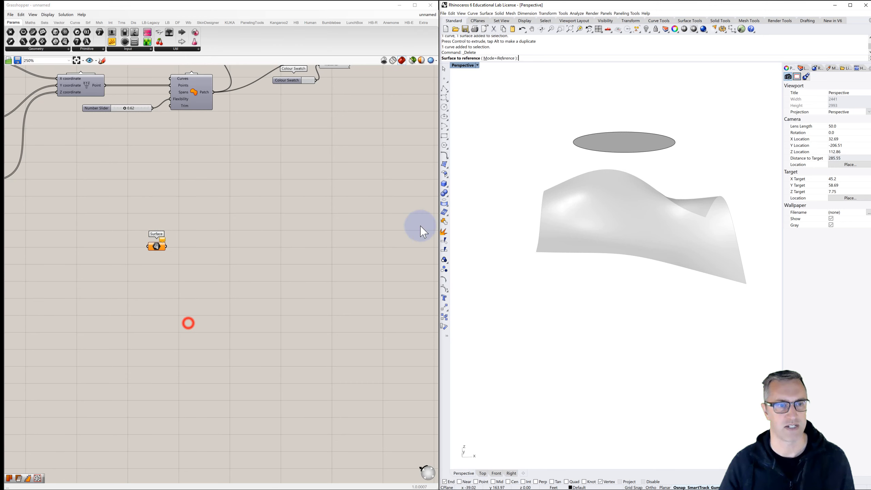
{"action": "left_click", "coordinate": [637, 138]}
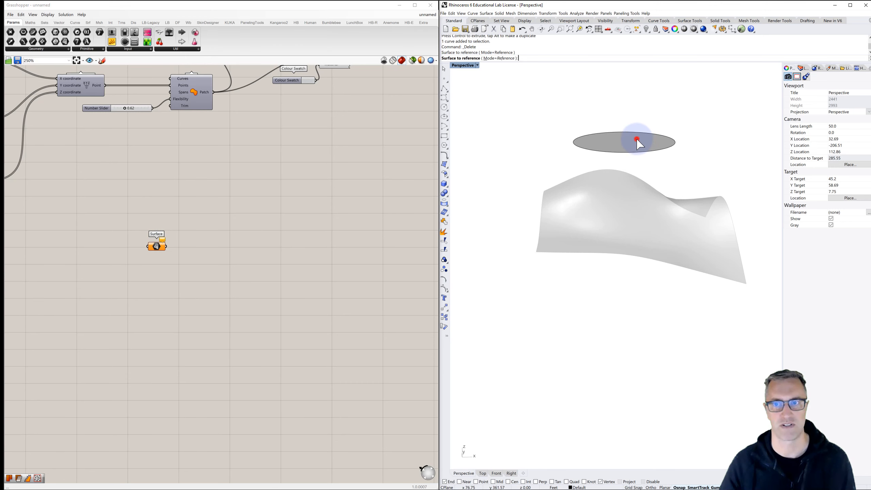
{"action": "left_click", "coordinate": [357, 212]}
- Hide the original disc in Rhino to check its Grasshopper reference, and show it again
{"action": "left_click", "coordinate": [601, 140]}
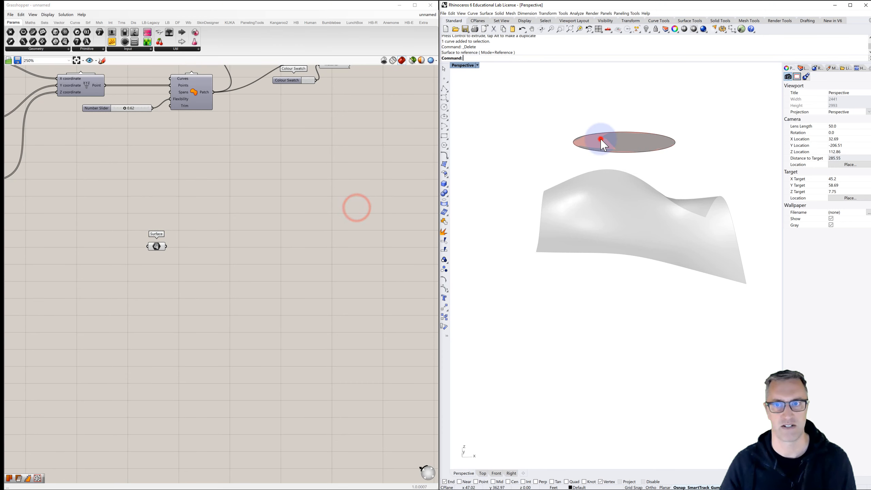
{"action": "left_click", "coordinate": [647, 29]}
{"action": "left_click", "coordinate": [647, 80]}
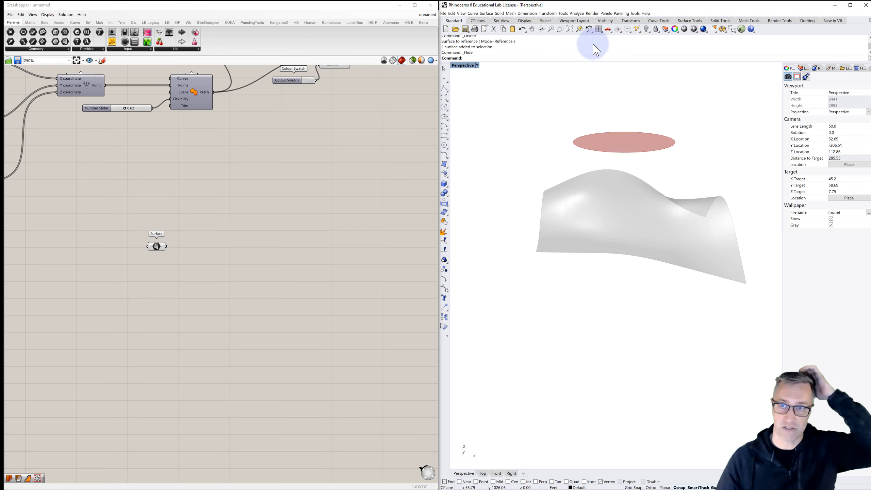
{"action": "right_click", "coordinate": [647, 29]}
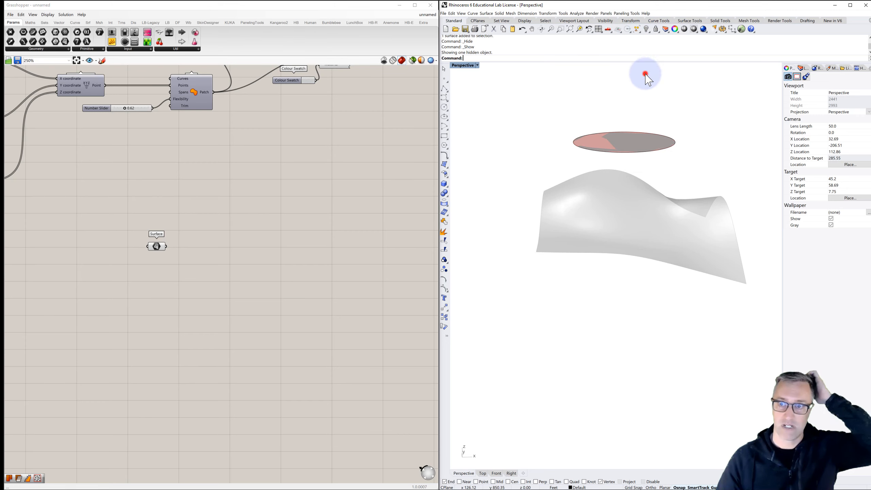
- Turn off the preview of the Surface parameter that references the disc
{"action": "right_click", "coordinate": [160, 246]}
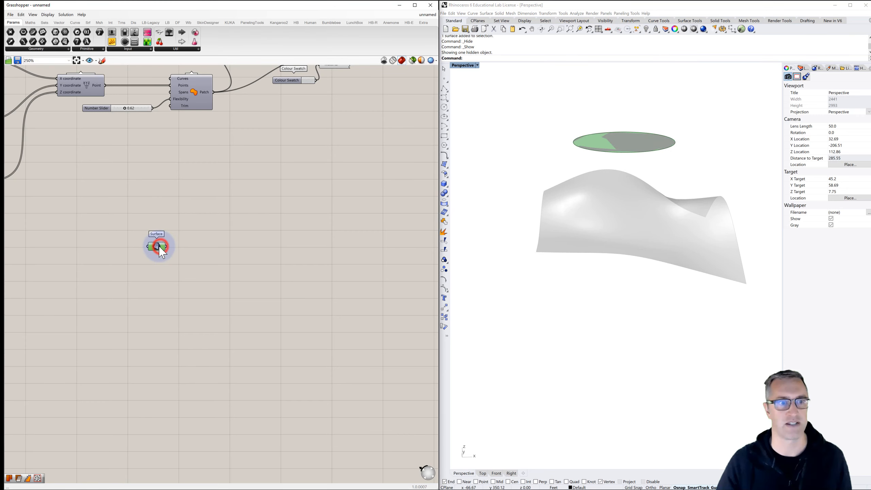
{"action": "left_click", "coordinate": [187, 263]}
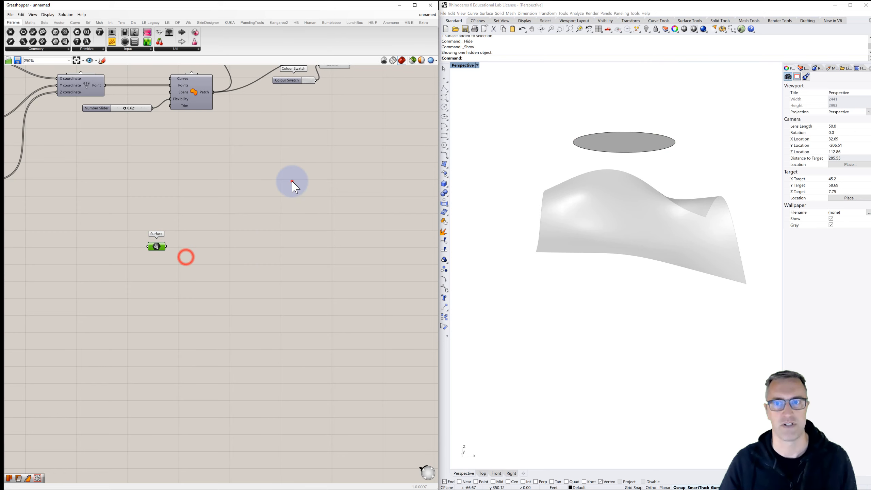
{"action": "left_click", "coordinate": [291, 181]}
{"action": "right_click_drag", "start_coordinate": [640, 132], "coordinate": [589, 184]}
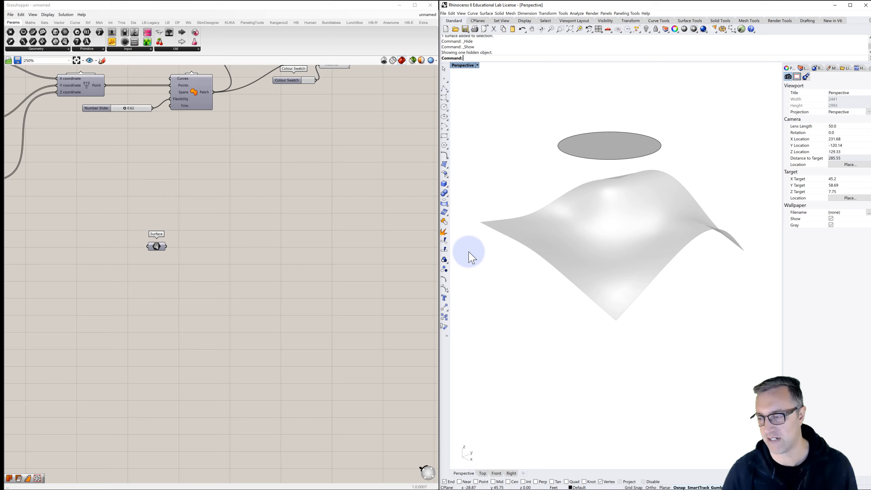
- Add a Divide Domain² component and feed the disc's Surface parameter into its Domain input
{"action": "double_click", "coordinate": [197, 258]}
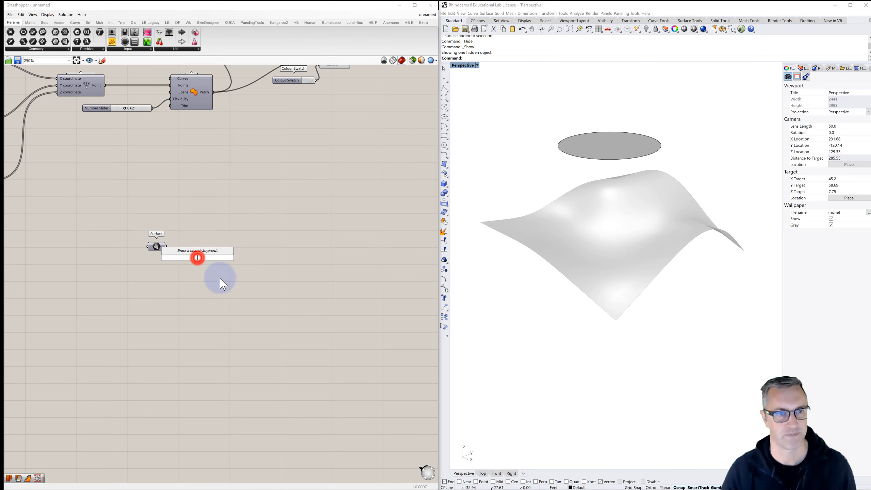
{"action": "type", "text": "divide"}
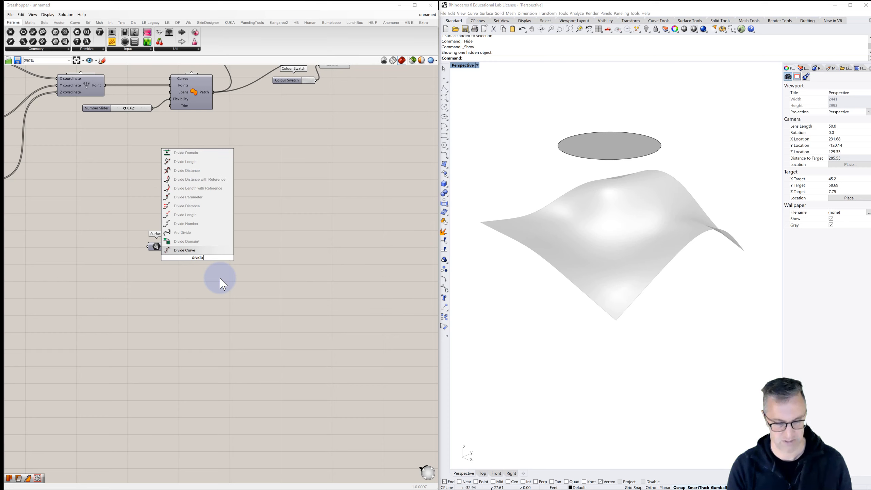
{"action": "left_click", "coordinate": [194, 246]}
{"action": "left_click_drag", "start_coordinate": [195, 254], "coordinate": [228, 275]}
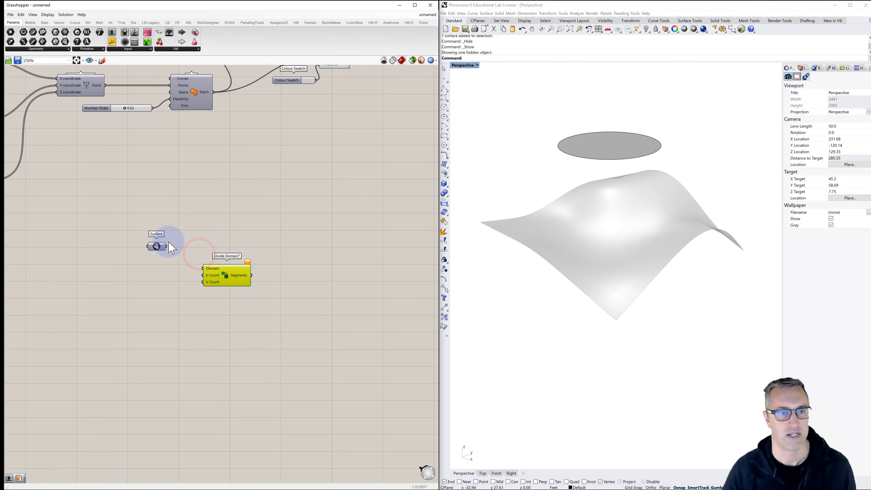
{"action": "left_click_drag", "start_coordinate": [166, 247], "coordinate": [204, 270]}
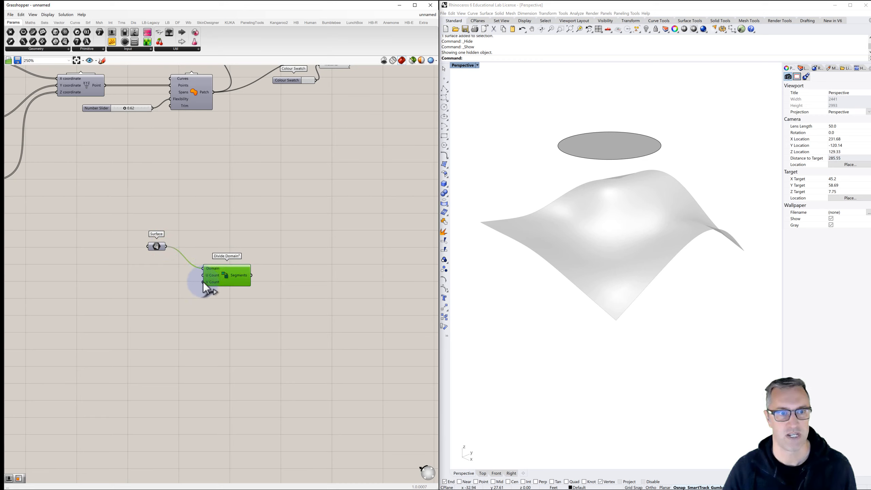
- Add an unnamed panel holding 10 and wire it to both the U Count and V Count of Divide Domain²
{"action": "double_click", "coordinate": [146, 277]}
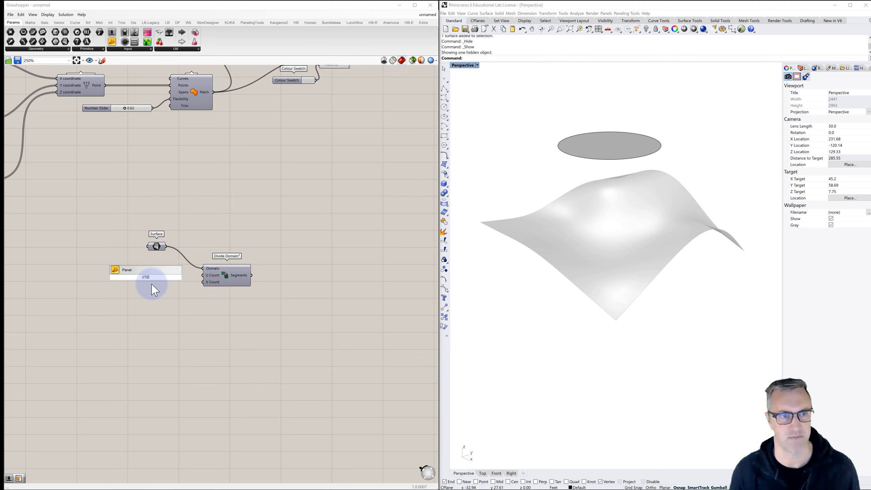
{"action": "key", "text": "Return"}
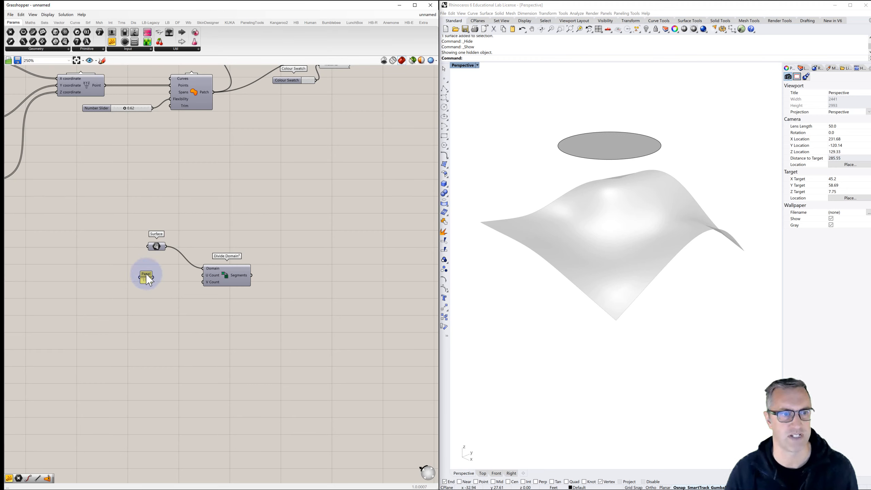
{"action": "right_click", "coordinate": [147, 275]}
{"action": "double_click", "coordinate": [167, 277]}
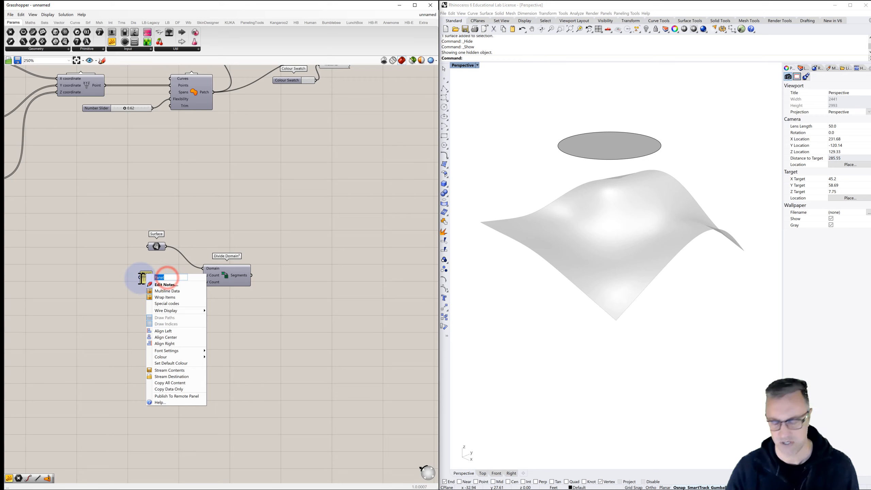
{"action": "left_click", "coordinate": [142, 250]}
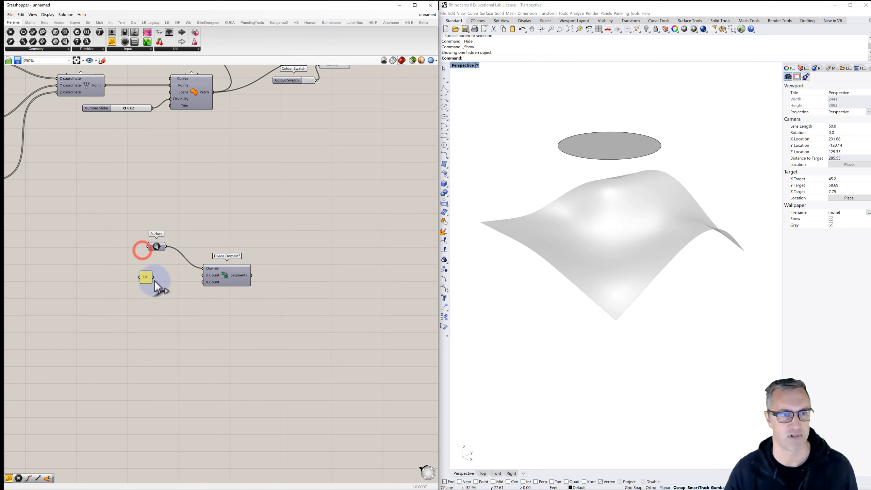
{"action": "left_click_drag", "start_coordinate": [154, 277], "coordinate": [203, 282]}
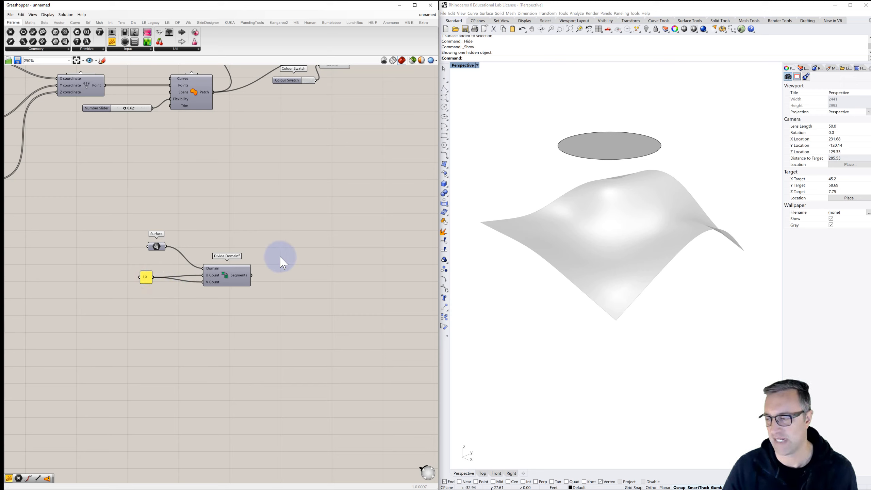
- Add an Isotrim component and feed it the disc surface and the Divide Domain² segments
{"action": "double_click", "coordinate": [310, 254]}
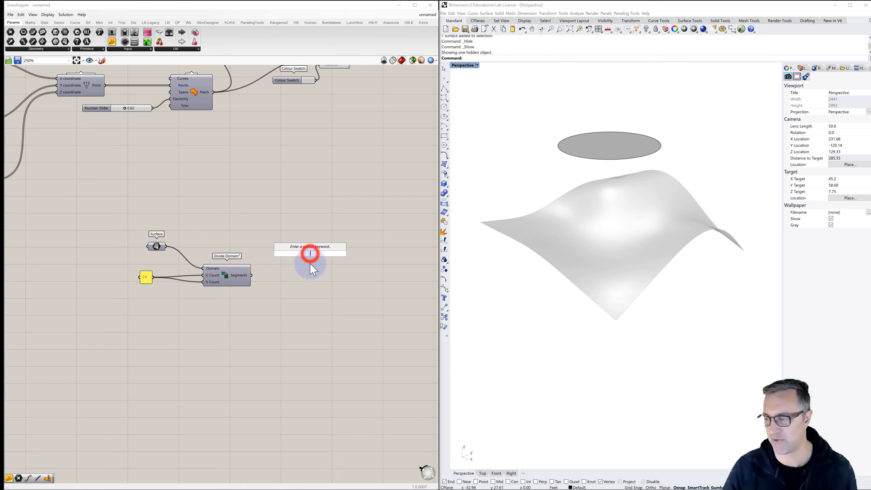
{"action": "type", "text": "is"}
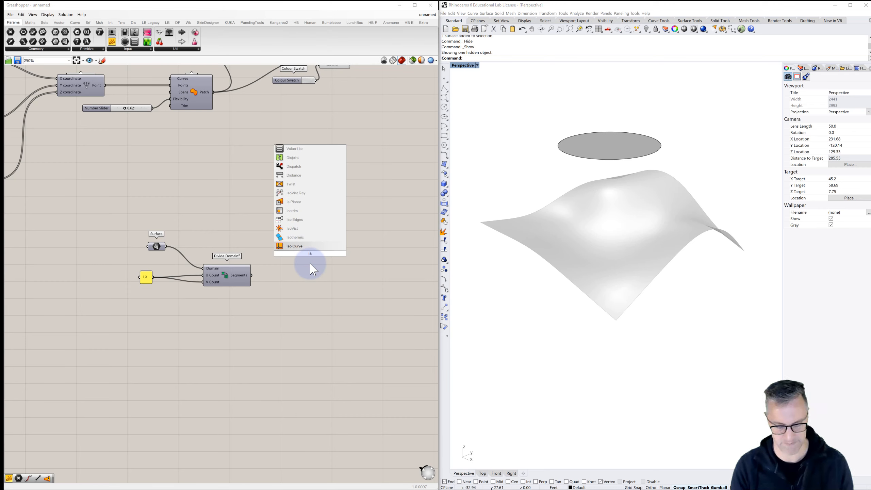
{"action": "type", "text": "otr"}
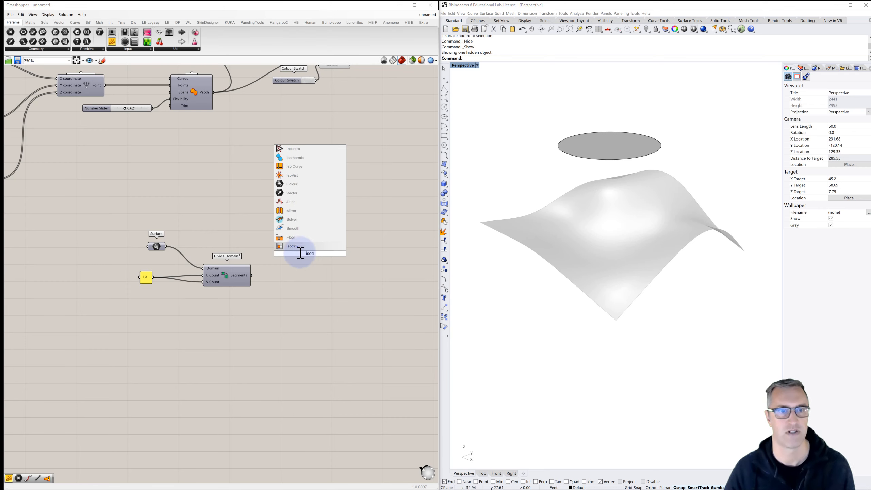
{"action": "left_click", "coordinate": [292, 246]}
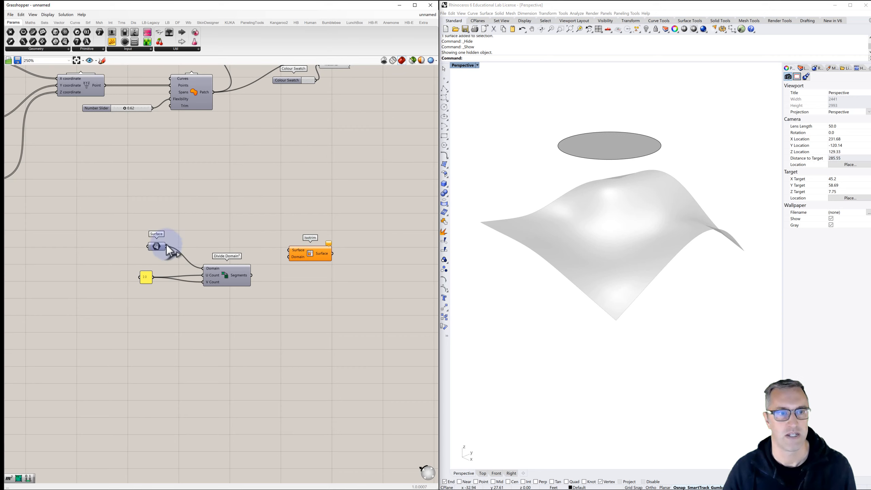
{"action": "left_click_drag", "start_coordinate": [166, 245], "coordinate": [288, 250]}
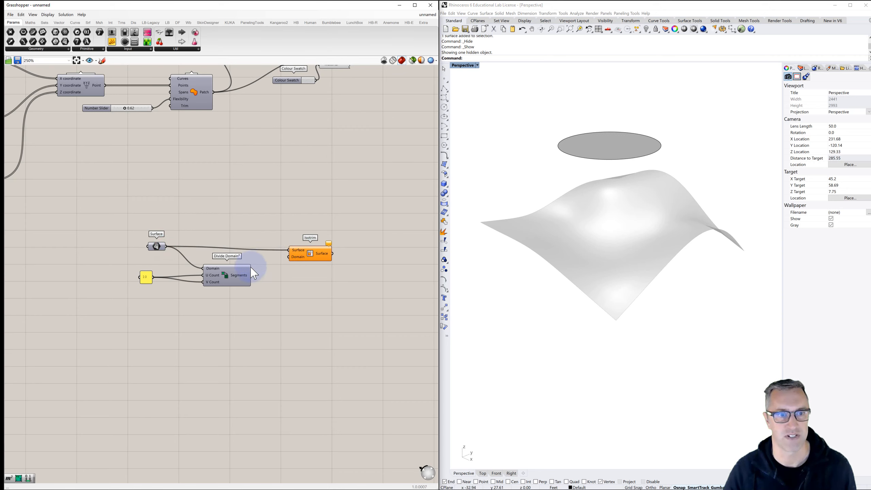
{"action": "left_click_drag", "start_coordinate": [251, 275], "coordinate": [289, 257]}
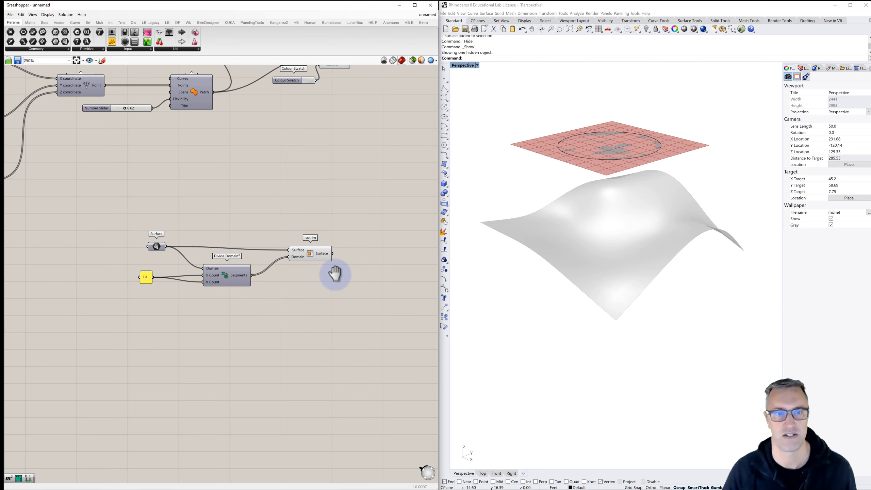
{"action": "right_click_drag", "start_coordinate": [334, 271], "coordinate": [292, 266]}
{"action": "left_click", "coordinate": [271, 249]}
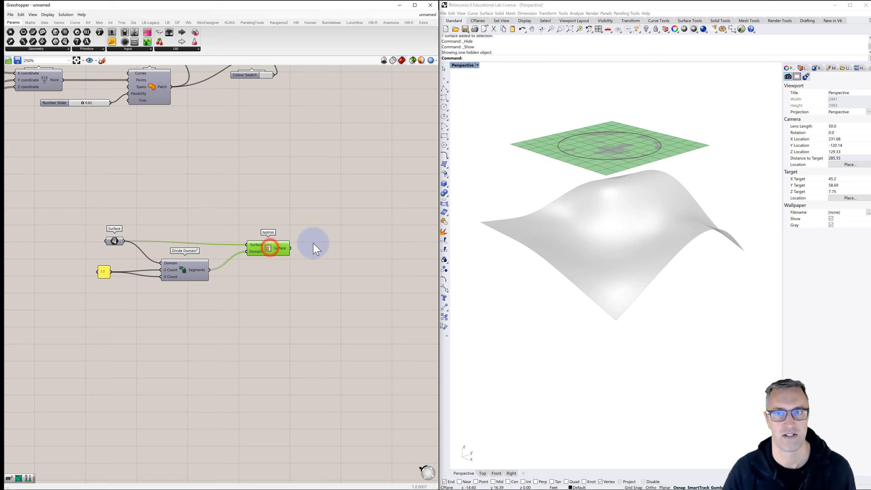
{"action": "left_click", "coordinate": [329, 240]}
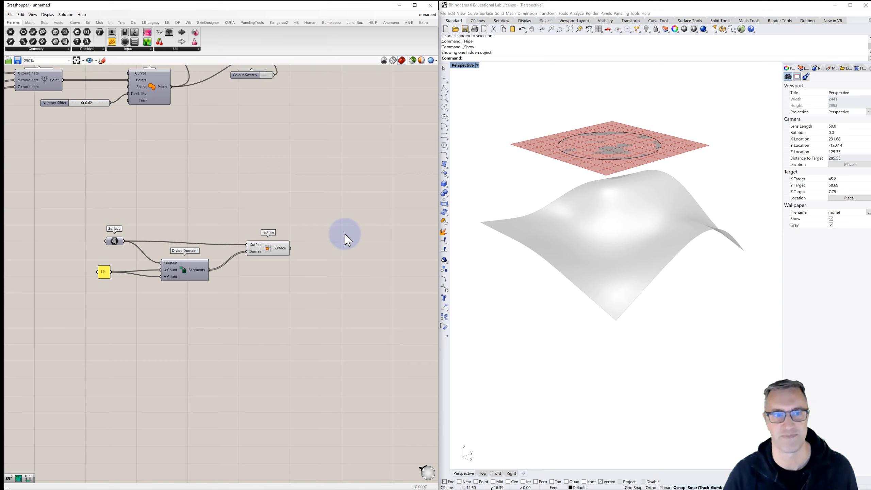
- Add an Area component and feed the Isotrim surfaces into its Geometry input
{"action": "mouse_move", "coordinate": [289, 260]}
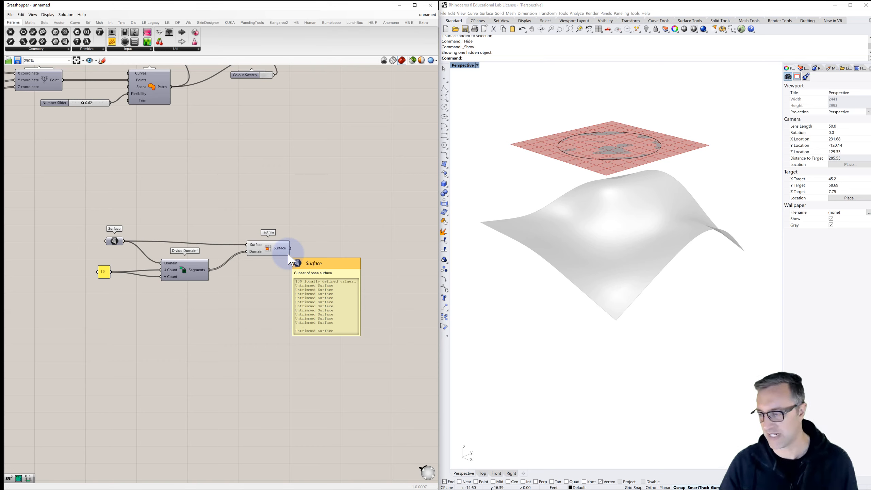
{"action": "double_click", "coordinate": [330, 247]}
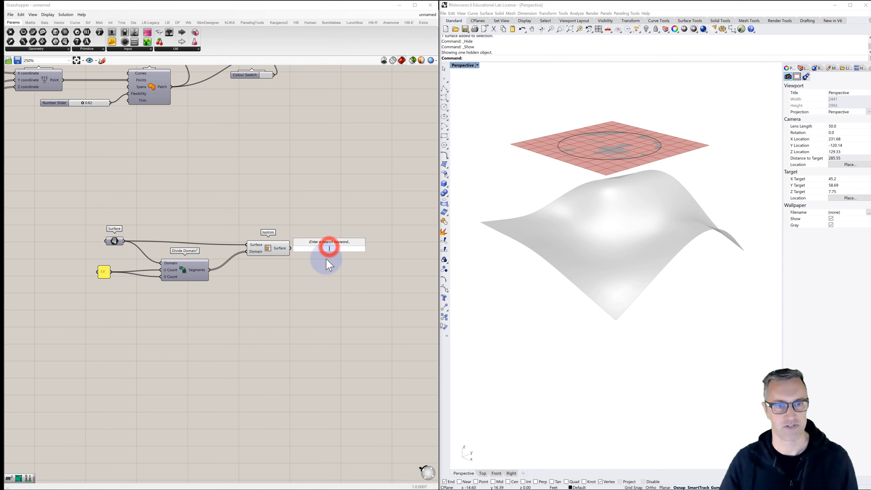
{"action": "type", "text": "are"}
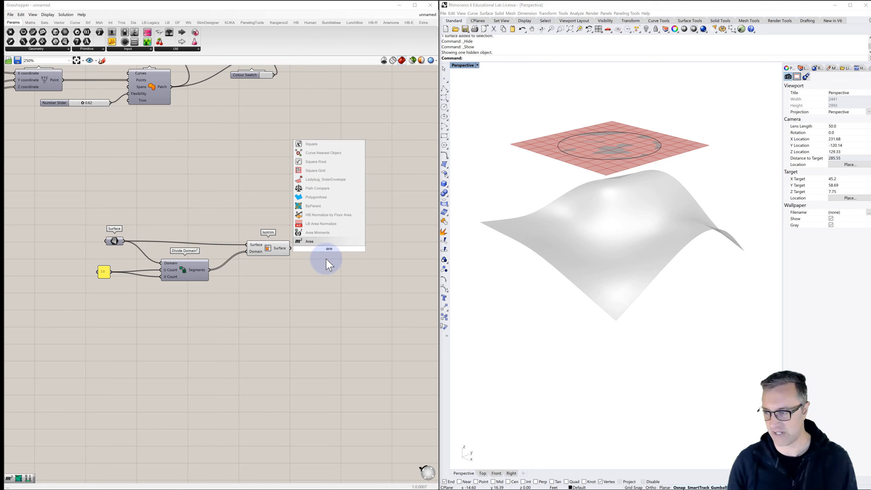
{"action": "type", "text": "a"}
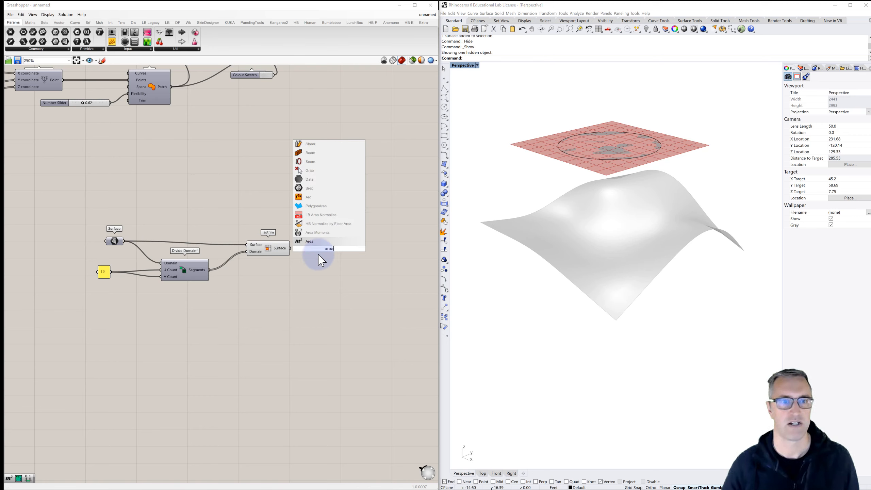
{"action": "left_click", "coordinate": [310, 240]}
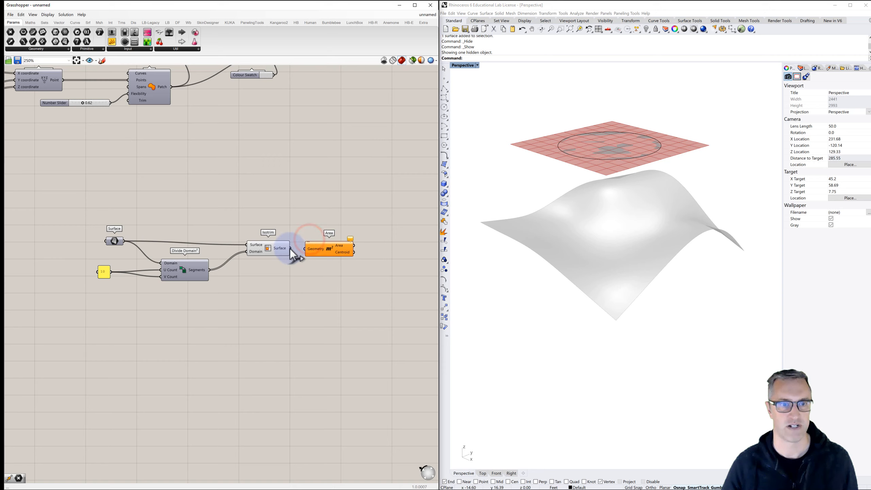
{"action": "left_click_drag", "start_coordinate": [307, 249], "coordinate": [305, 249]}
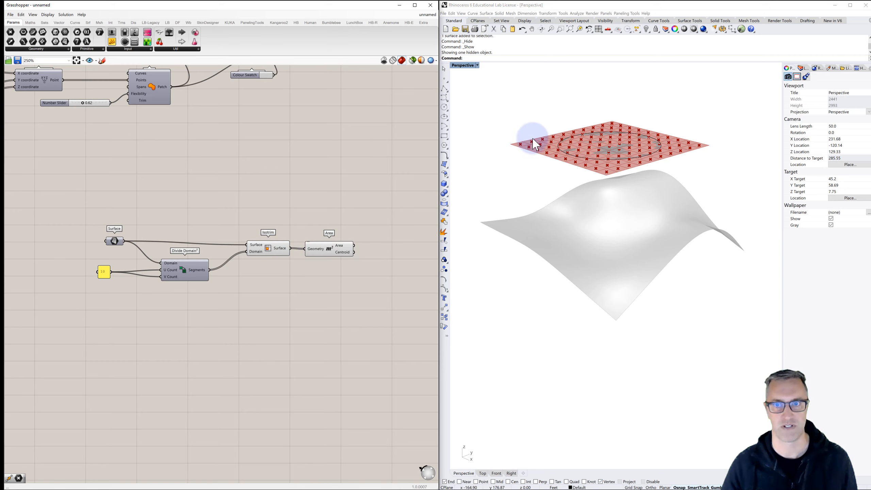
- Delete the planar disc surface above the topography from the Rhino model
{"action": "mouse_move", "coordinate": [531, 136]}
{"action": "right_mouse_down"}
{"action": "mouse_move", "coordinate": [531, 162]}
{"action": "mouse_move", "coordinate": [510, 123]}
{"action": "mouse_move", "coordinate": [519, 147]}
{"action": "right_mouse_up"}
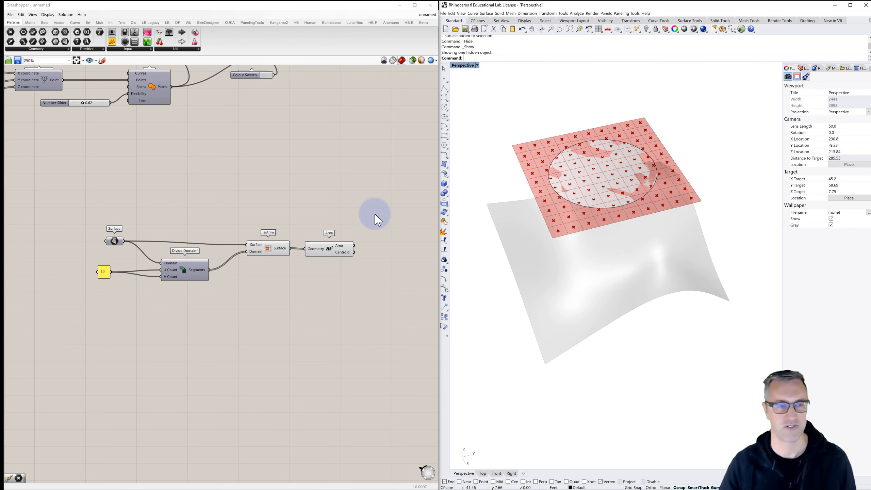
{"action": "left_click", "coordinate": [580, 161]}
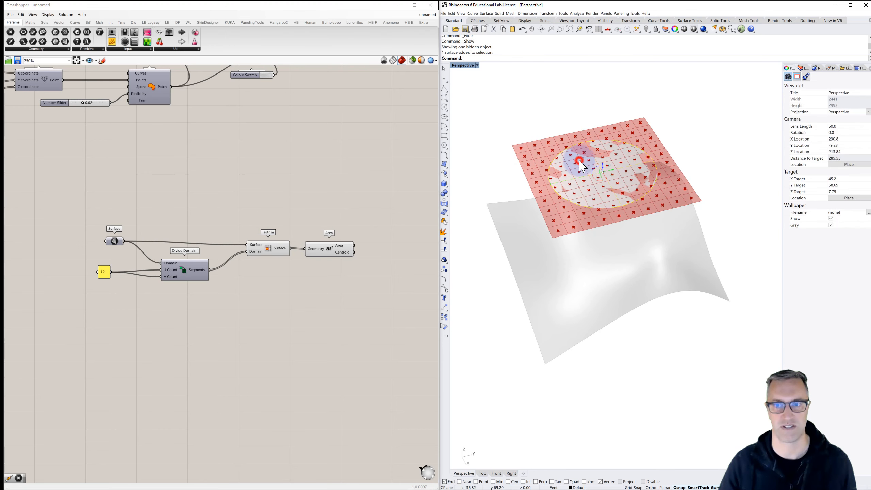
{"action": "key", "text": "Delete"}
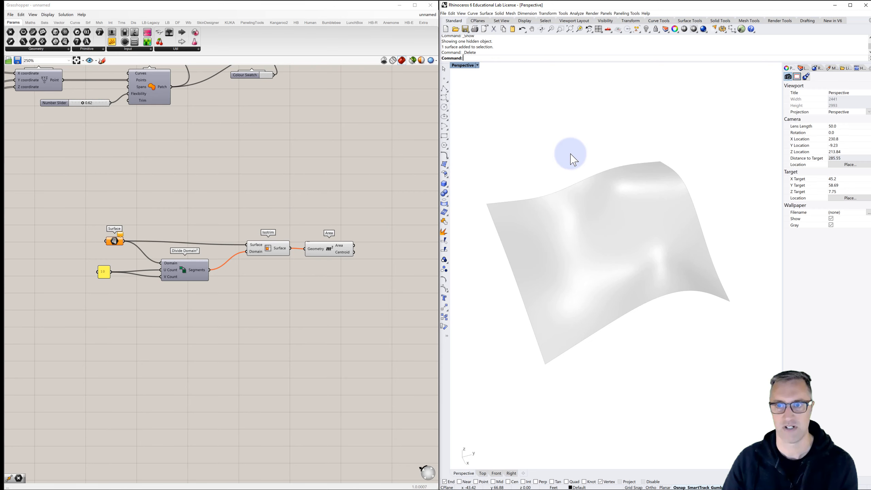
{"action": "left_click", "coordinate": [571, 153]}
- Draw a square corner-to-corner plane over the middle of the topography in the Top view of the four-view layout
{"action": "double_click", "coordinate": [464, 65]}
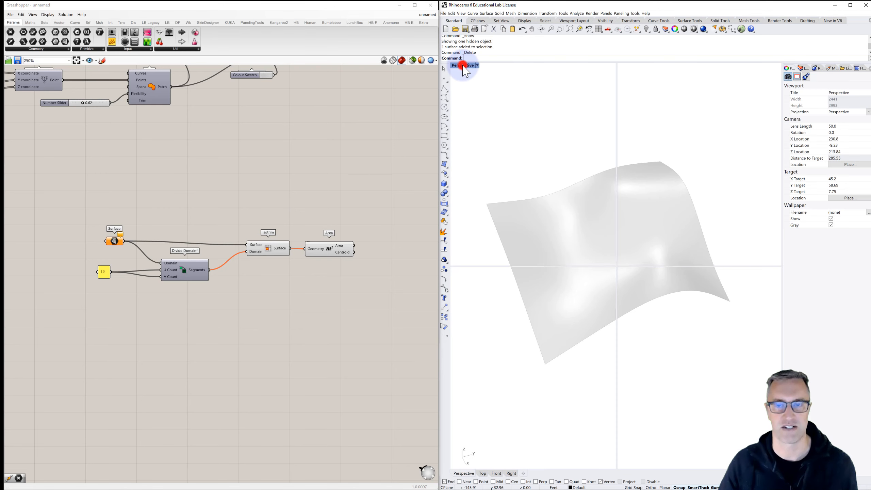
{"action": "left_click", "coordinate": [510, 131]}
{"action": "left_click", "coordinate": [523, 42]}
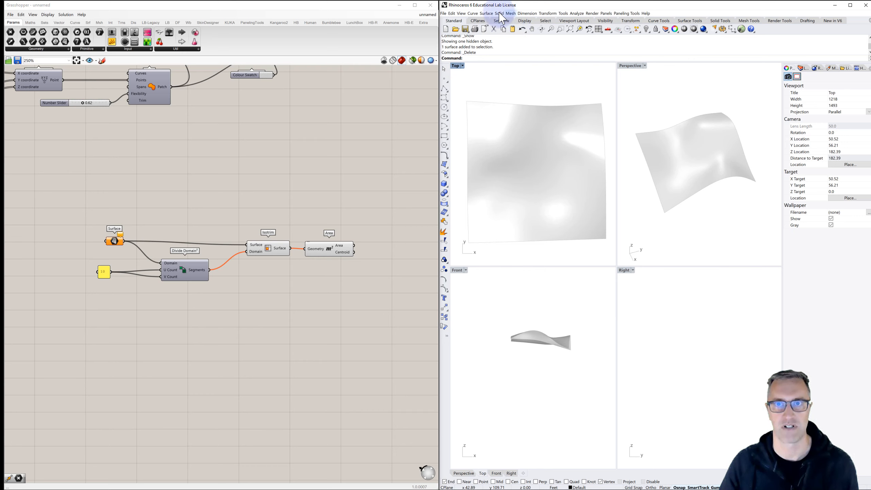
{"action": "left_click", "coordinate": [486, 13]}
{"action": "mouse_move", "coordinate": [496, 21]}
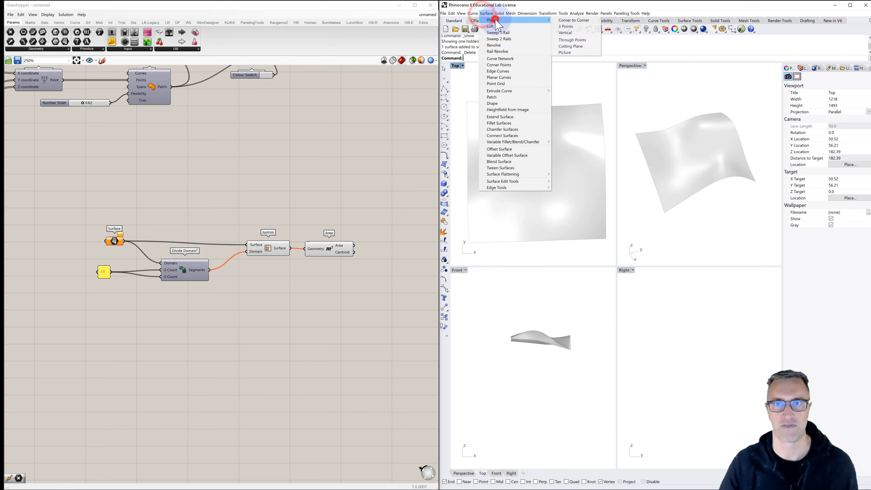
{"action": "left_click", "coordinate": [574, 21]}
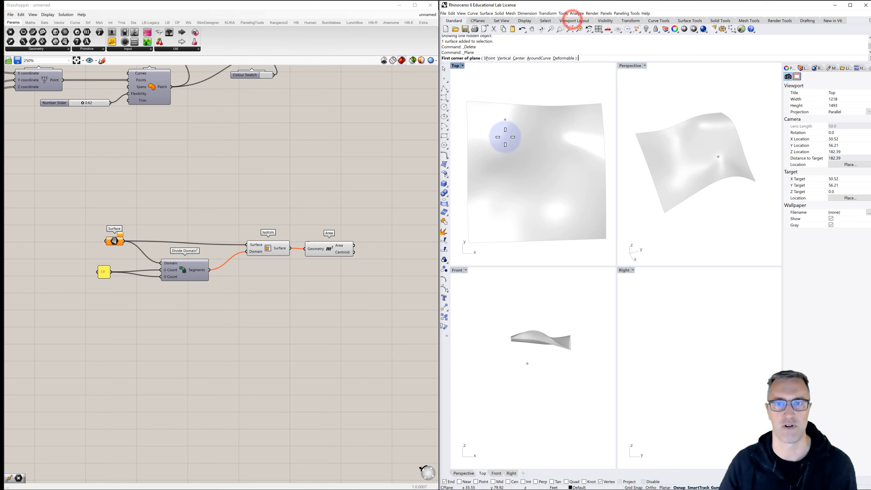
{"action": "left_click", "coordinate": [501, 137]}
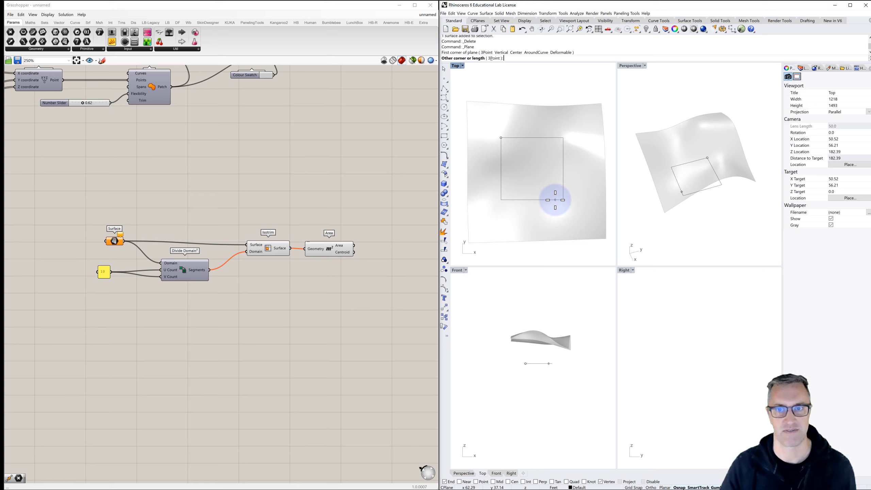
{"action": "left_click", "coordinate": [556, 200]}
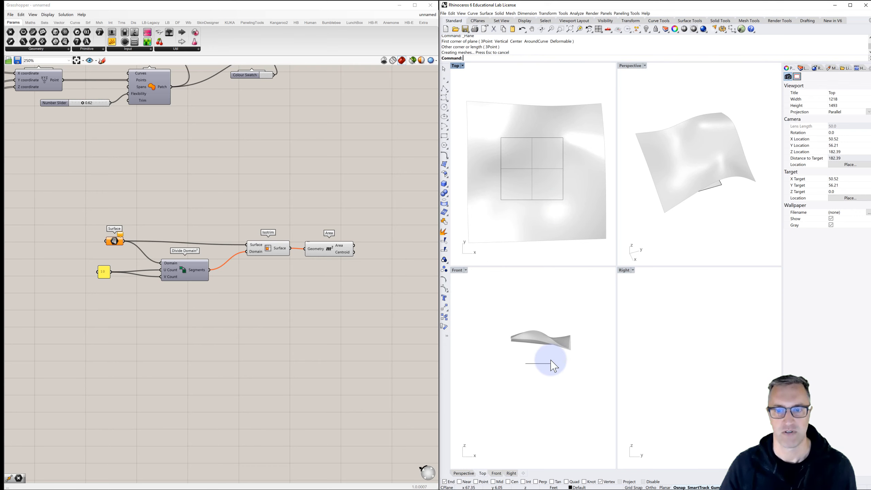
- Move the new plane vertically in the Front view so it sits above the topography
{"action": "left_click", "coordinate": [547, 363]}
{"action": "left_click_drag", "start_coordinate": [539, 353], "coordinate": [538, 289]}
{"action": "left_click", "coordinate": [571, 294]}
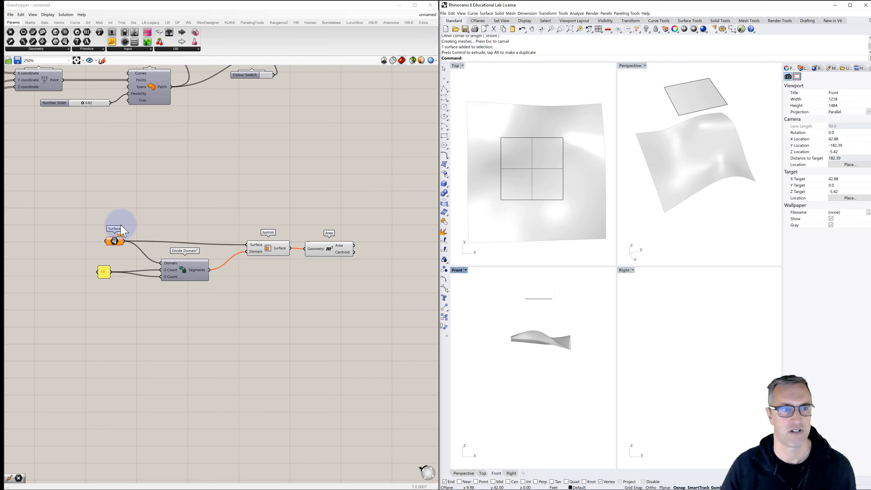
- Reference the square plane in the Surface parameter that feeds Divide Domain² and Isotrim
{"action": "right_click", "coordinate": [120, 246]}
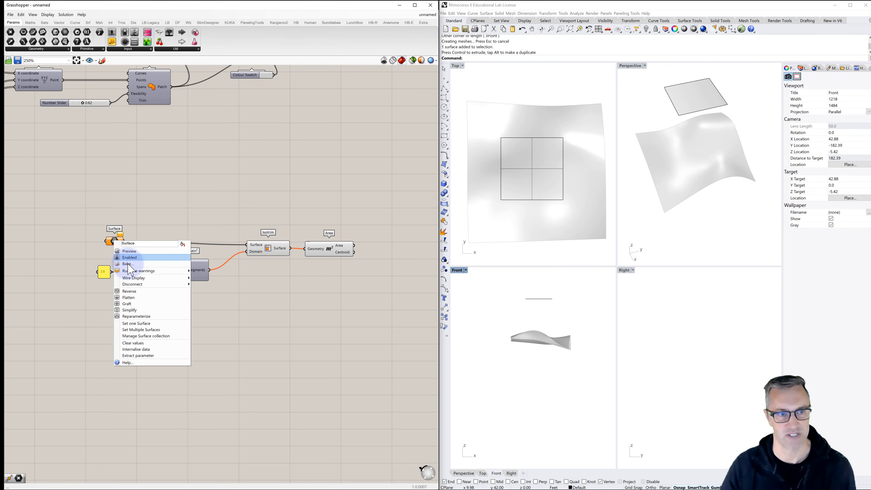
{"action": "left_click", "coordinate": [141, 325]}
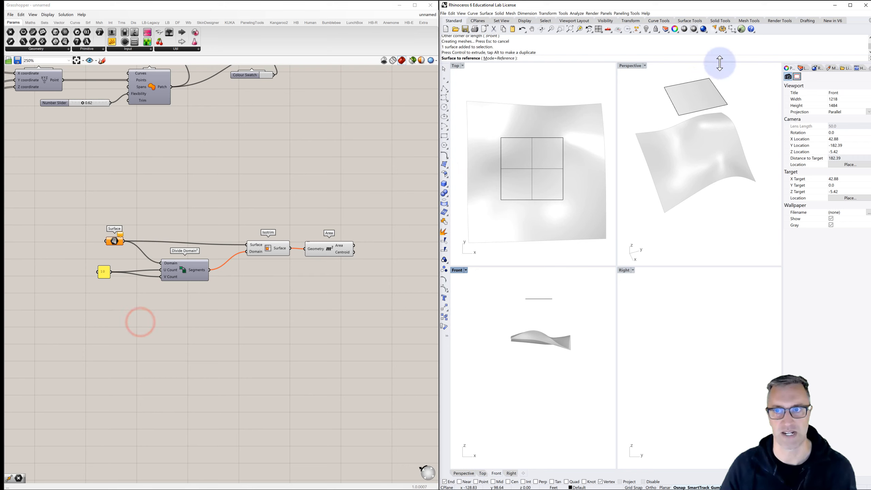
{"action": "left_click", "coordinate": [695, 93]}
{"action": "left_click", "coordinate": [352, 180]}
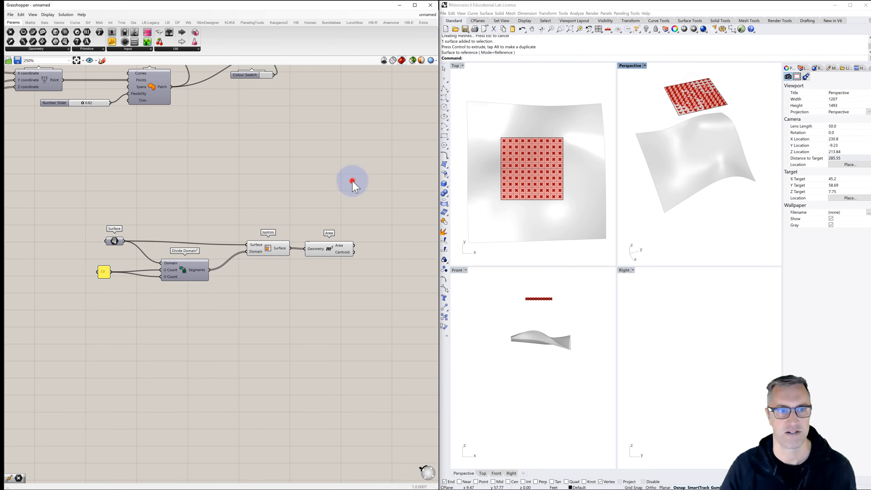
{"action": "left_click", "coordinate": [210, 194]}
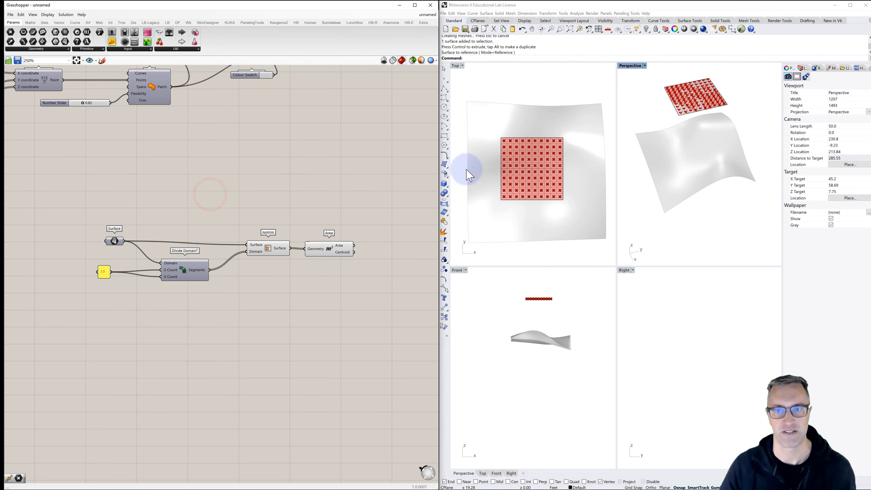
- Set the panel driving the U and V counts of Divide Domain² to 5
{"action": "left_click", "coordinate": [108, 273]}
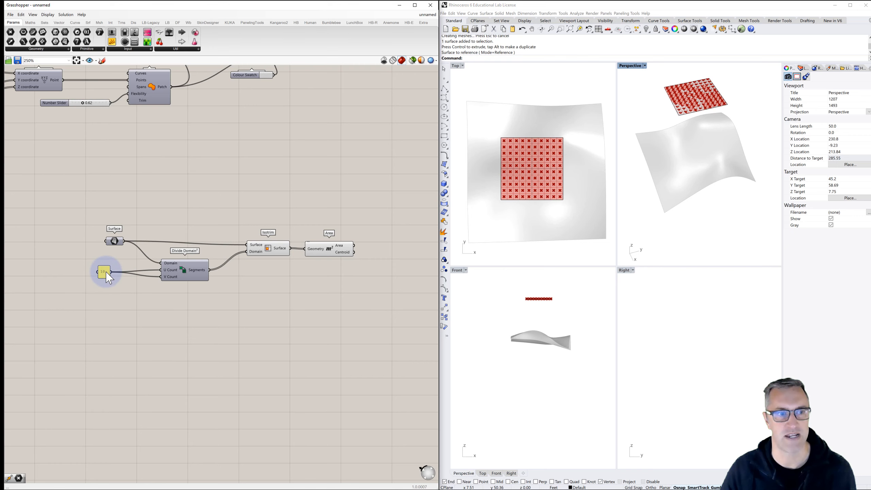
{"action": "double_click", "coordinate": [107, 277]}
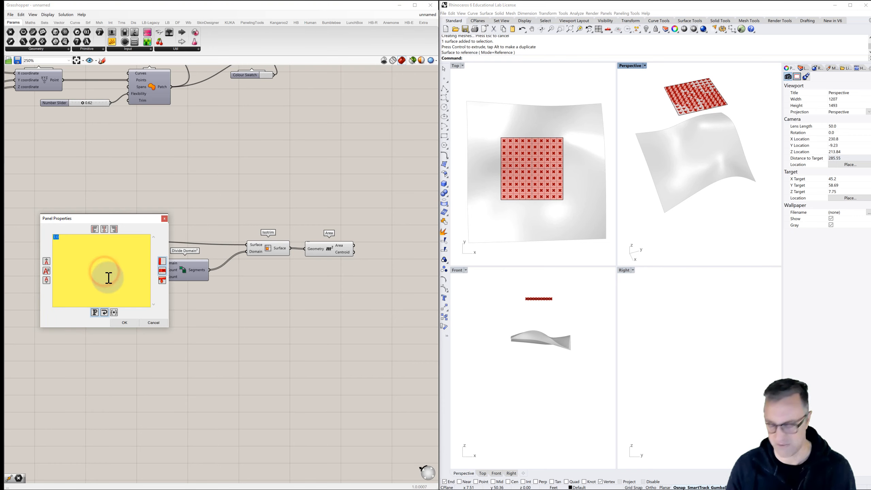
{"action": "type", "text": "5"}
{"action": "left_click", "coordinate": [130, 322]}
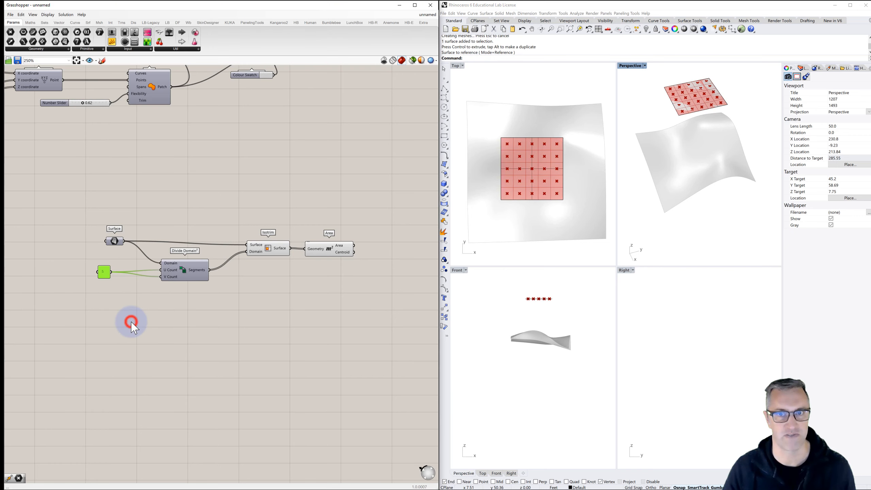
{"action": "left_click", "coordinate": [266, 332]}
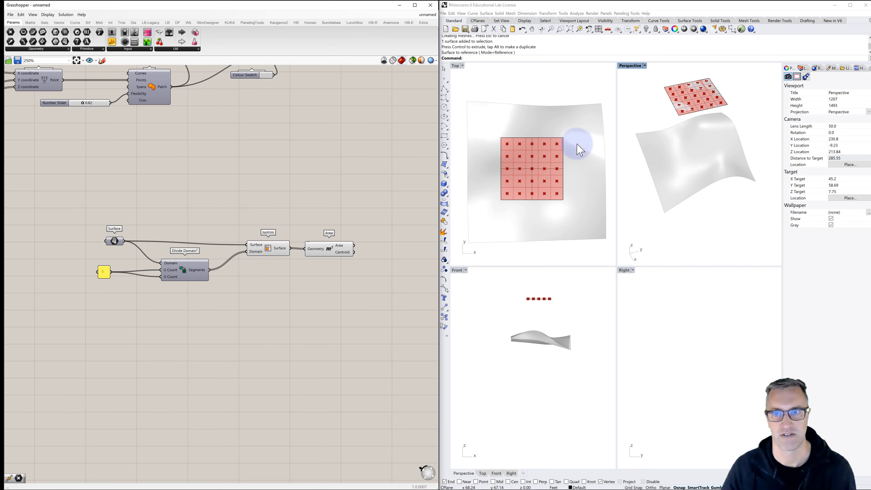
- Turn off the surface isocurve display for the square plane
{"action": "left_click", "coordinate": [551, 172]}
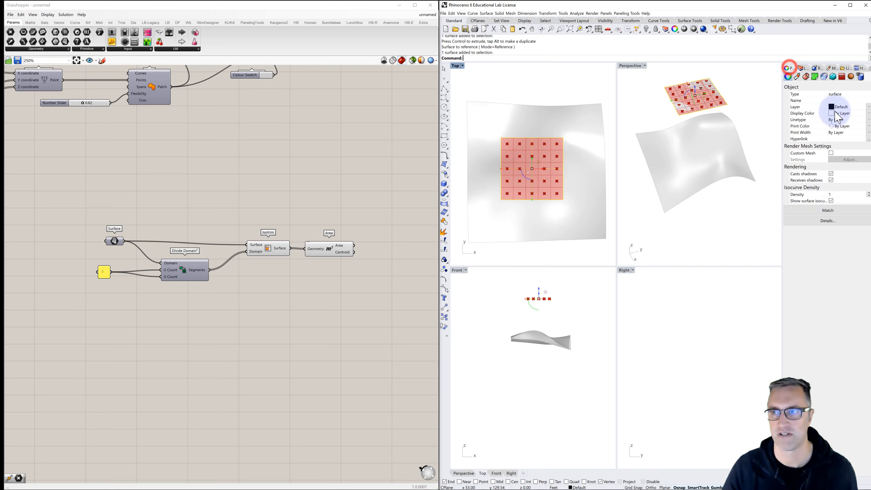
{"action": "left_click", "coordinate": [830, 200]}
{"action": "left_click", "coordinate": [745, 123]}
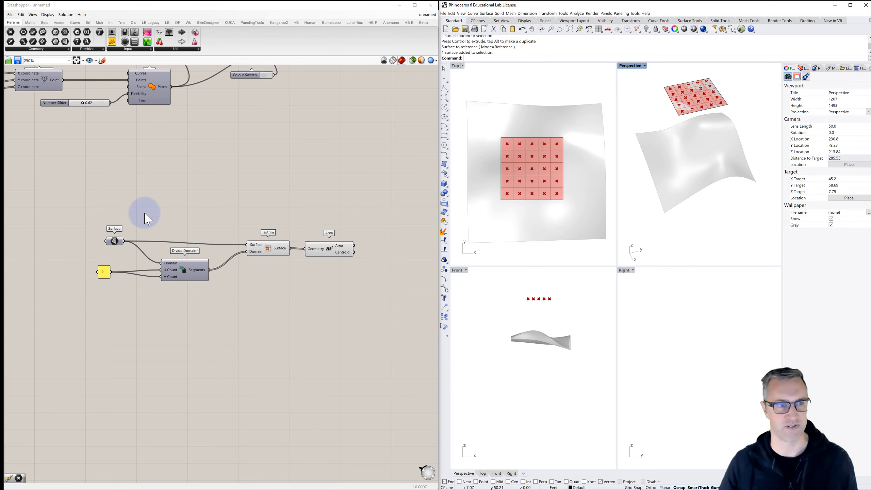
- Examine the Isotrim grid cells and the Area centroids by highlighting each component's preview in turn
{"action": "right_click_drag", "start_coordinate": [647, 116], "coordinate": [673, 114]}
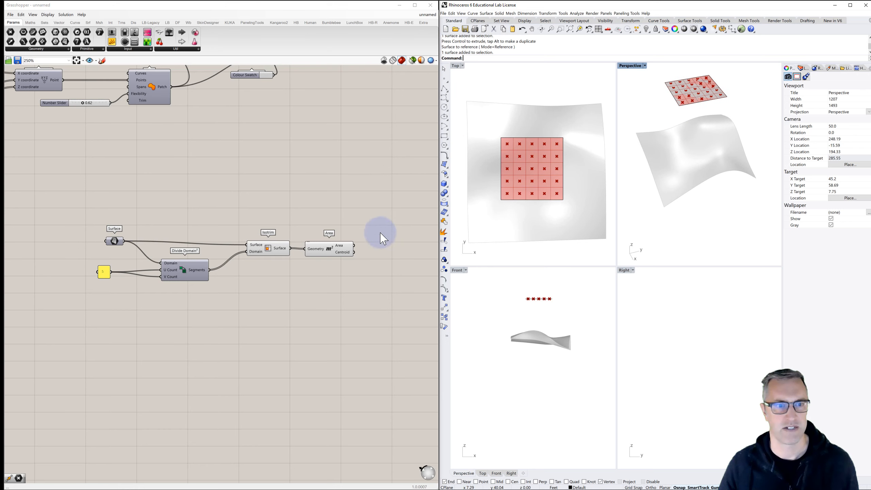
{"action": "left_click", "coordinate": [272, 255]}
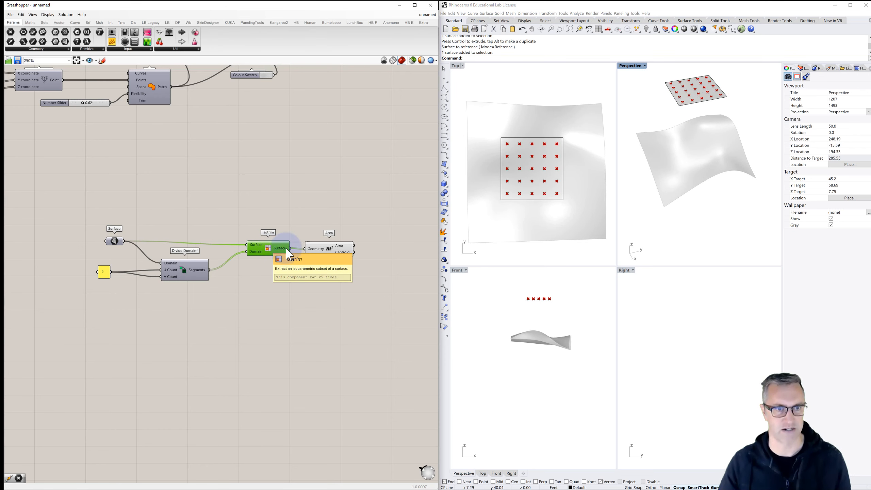
{"action": "left_click", "coordinate": [330, 249]}
{"action": "left_click", "coordinate": [341, 215]}
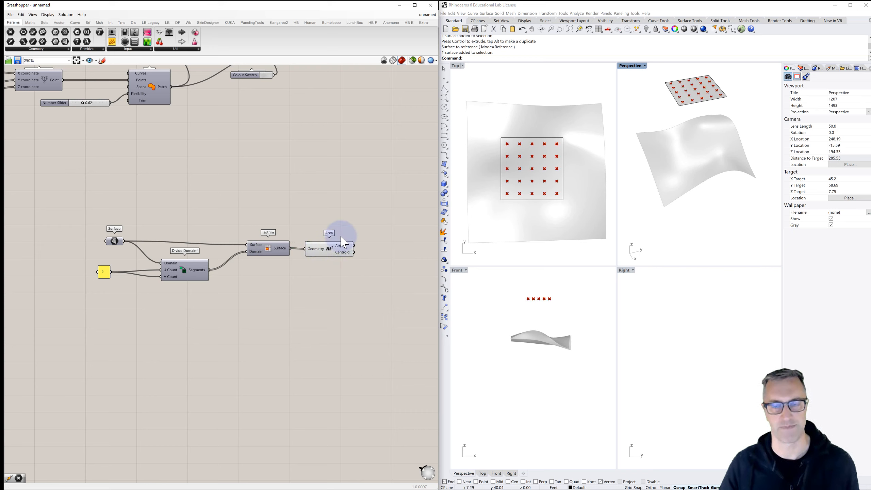
{"action": "left_click", "coordinate": [272, 253]}
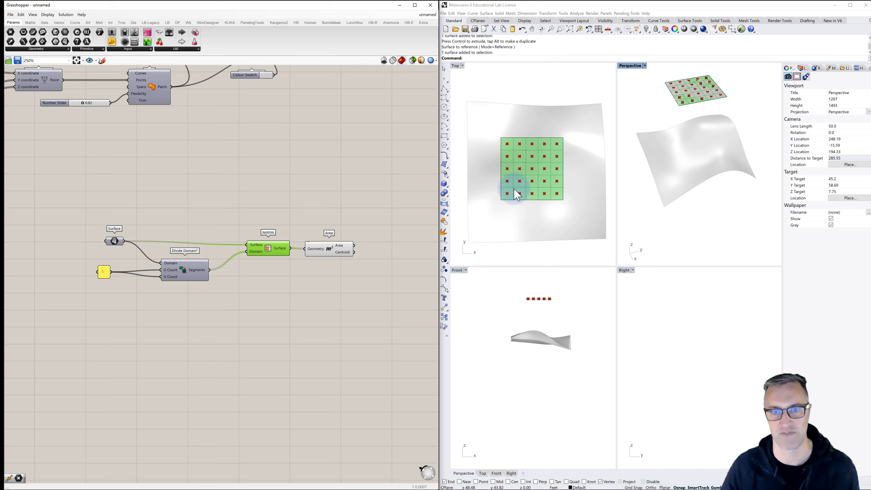
{"action": "left_click", "coordinate": [331, 252]}
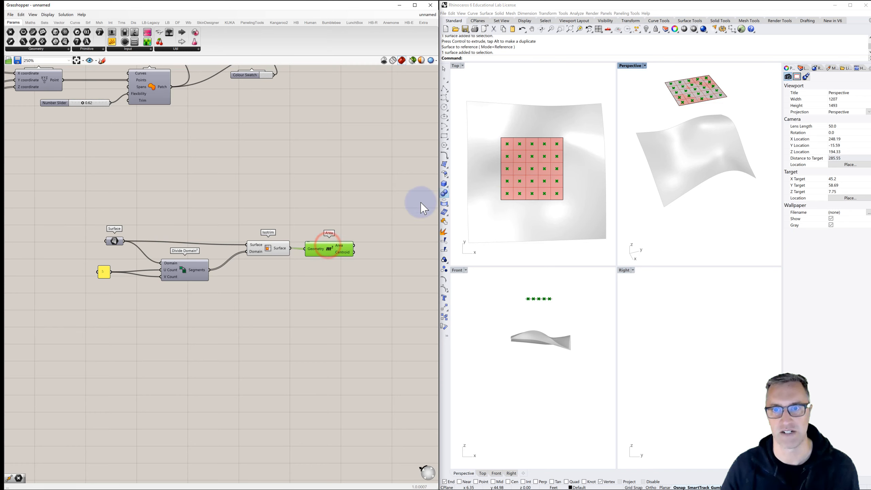
{"action": "left_click", "coordinate": [378, 223]}
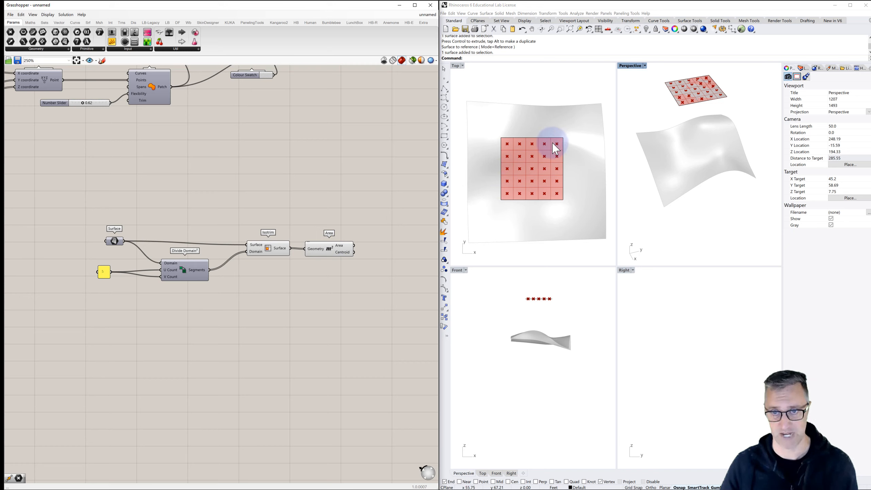
- Add a Point parameter and wire the Area component's Centroid output into it
{"action": "double_click", "coordinate": [379, 252]}
{"action": "type", "text": "point"}
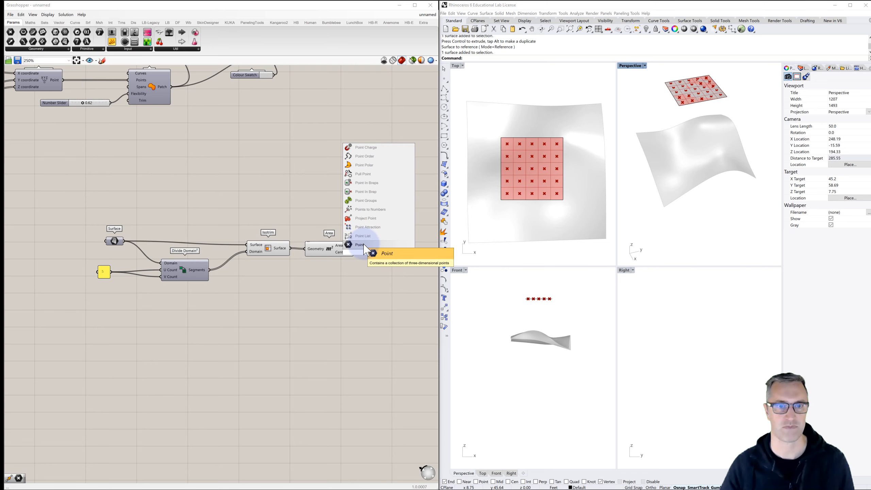
{"action": "left_click", "coordinate": [363, 244]}
{"action": "left_click_drag", "start_coordinate": [356, 253], "coordinate": [379, 253]}
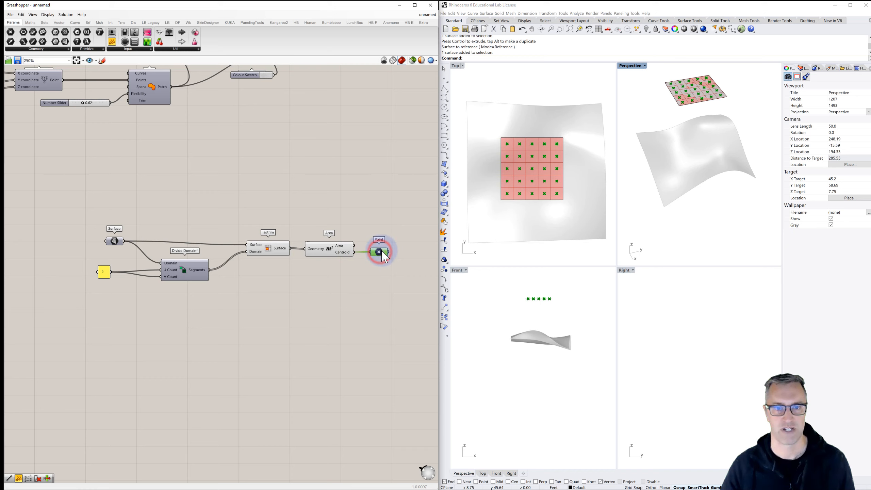
- Turn off the previews of the Area and Isotrim components
{"action": "left_click", "coordinate": [330, 249]}
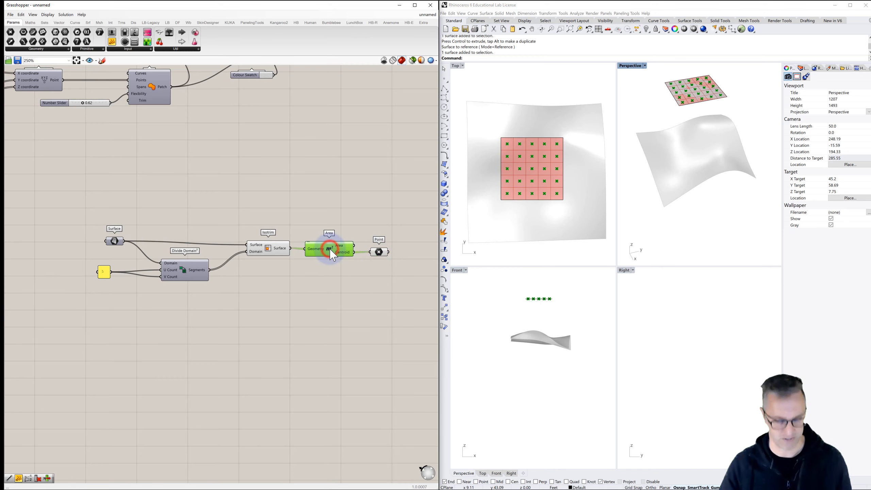
{"action": "left_click", "coordinate": [269, 248]}
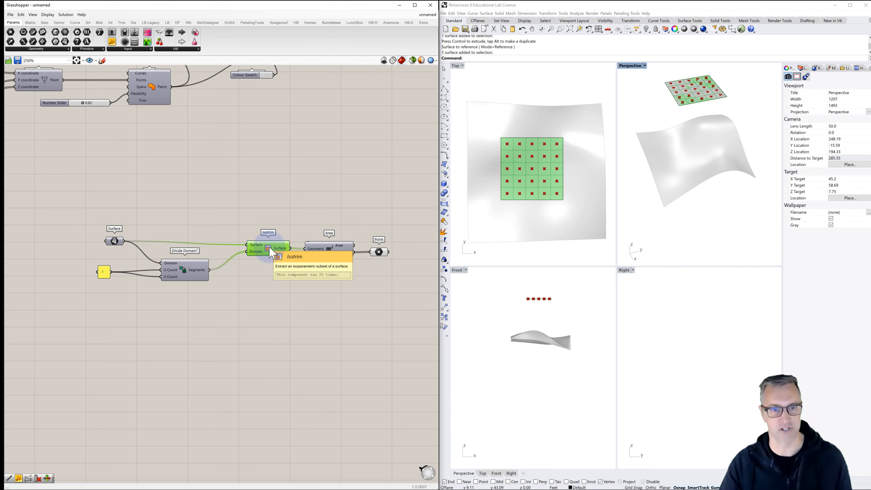
{"action": "left_click", "coordinate": [291, 207]}
- Maximize the Perspective viewport and view the square plane above the topography surface
{"action": "right_click_drag", "start_coordinate": [717, 95], "coordinate": [697, 100]}
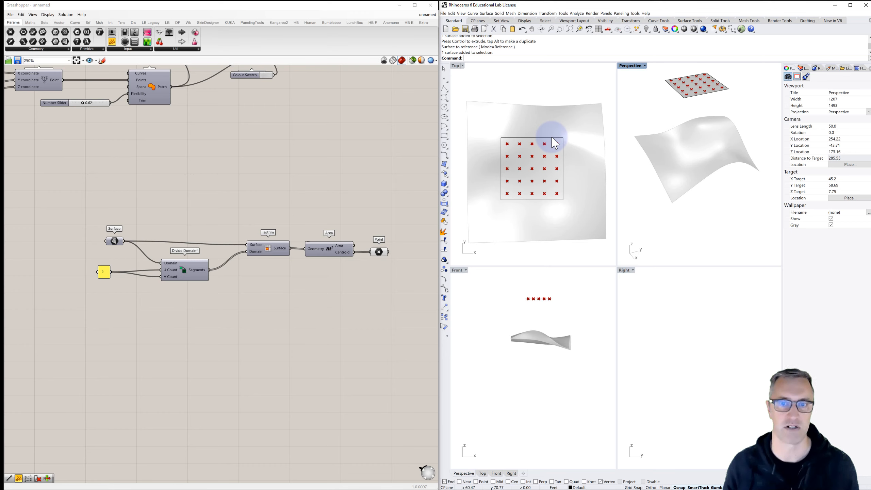
{"action": "double_click", "coordinate": [628, 67]}
{"action": "mouse_move", "coordinate": [608, 141]}
{"action": "right_mouse_down"}
{"action": "mouse_move", "coordinate": [607, 149]}
{"action": "mouse_move", "coordinate": [608, 142]}
{"action": "right_mouse_up"}
{"action": "right_click_drag", "start_coordinate": [619, 160], "coordinate": [619, 184], "text": "shift"}
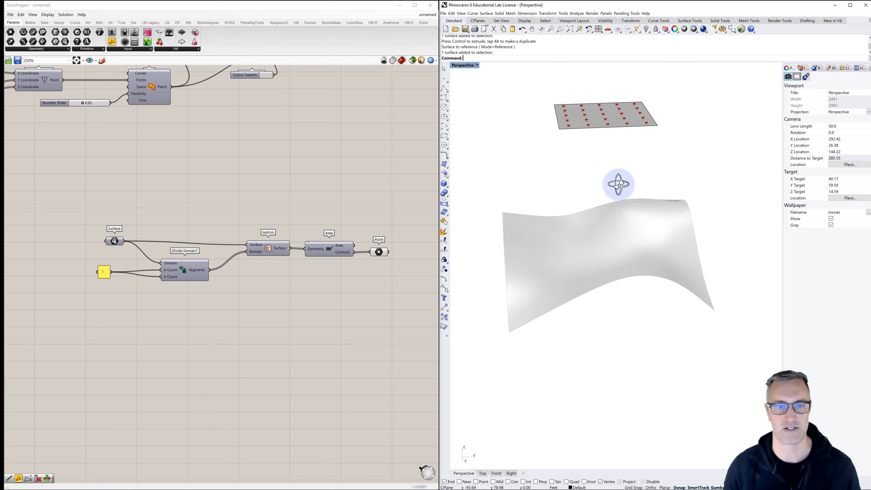
- Add a Line SDL component beside the centroid Point parameter and wire the points into its Start input
{"action": "right_click_drag", "start_coordinate": [365, 231], "coordinate": [233, 211]}
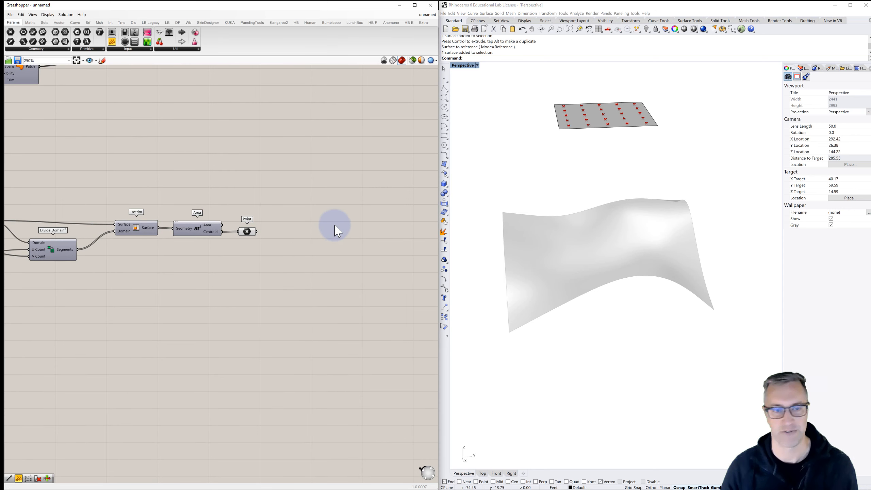
{"action": "double_click", "coordinate": [319, 229]}
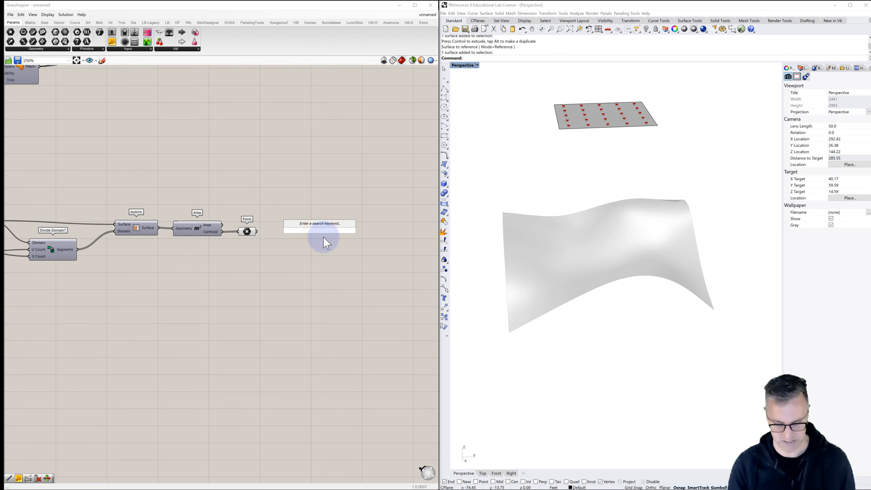
{"action": "type", "text": "line"}
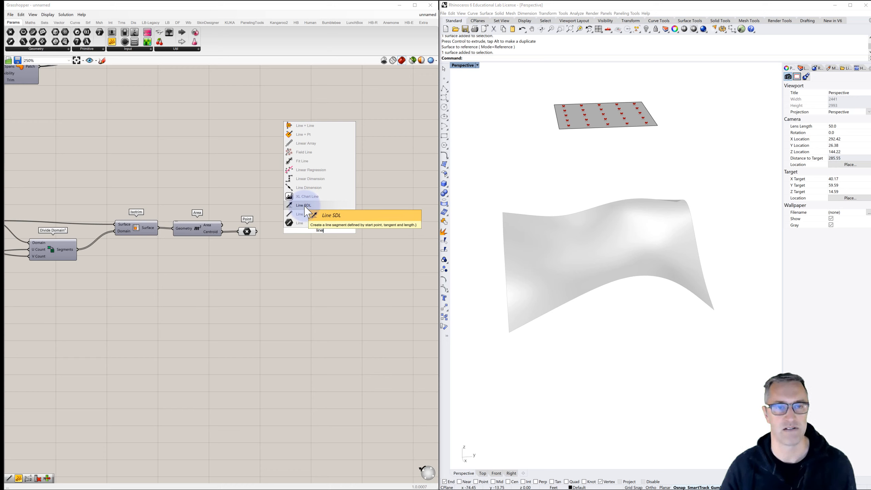
{"action": "left_click", "coordinate": [304, 206]}
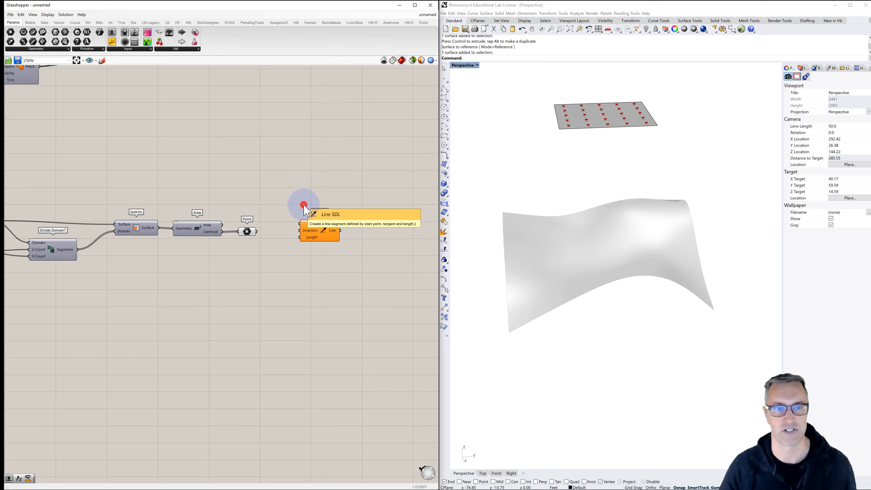
{"action": "left_click_drag", "start_coordinate": [257, 231], "coordinate": [315, 240]}
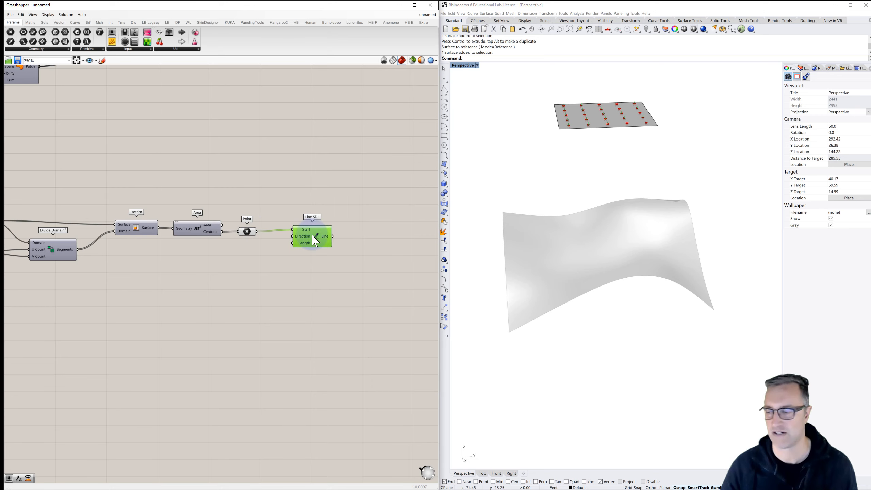
- Add a Unit Z vector and wire its output into the Direction input of Line SDL
{"action": "double_click", "coordinate": [247, 250]}
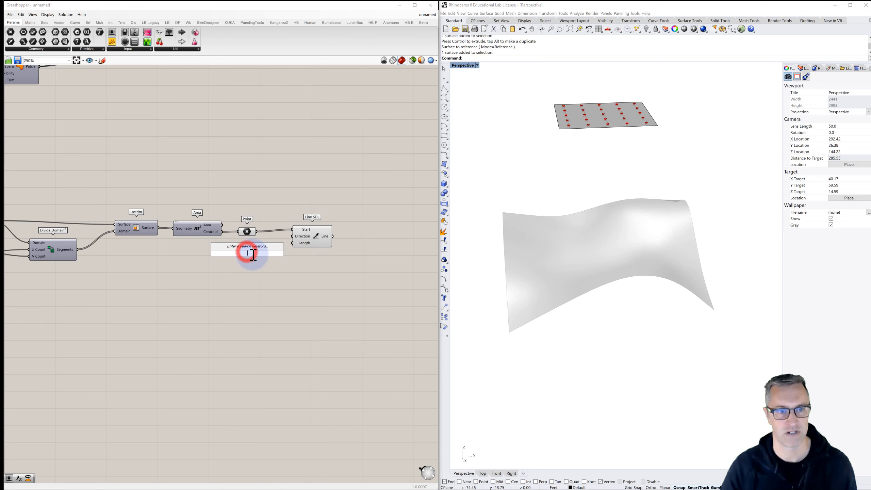
{"action": "type", "text": "z"}
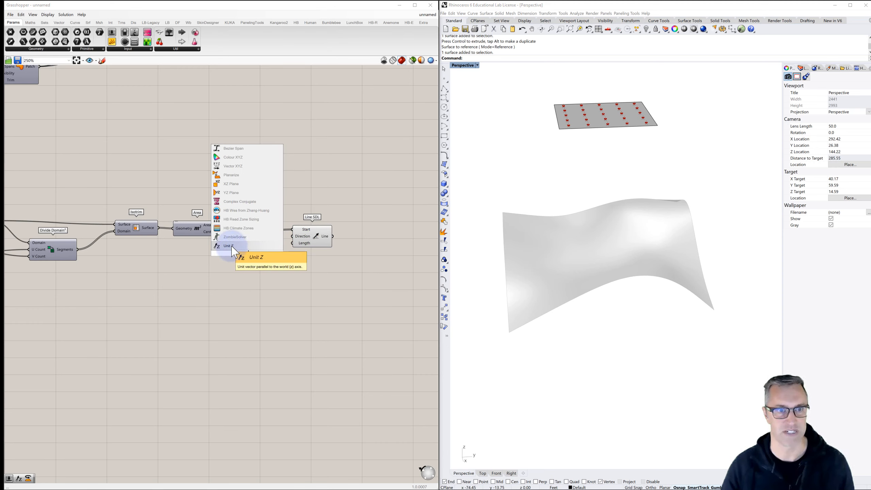
{"action": "left_click", "coordinate": [232, 247]}
{"action": "left_click_drag", "start_coordinate": [271, 254], "coordinate": [255, 246]}
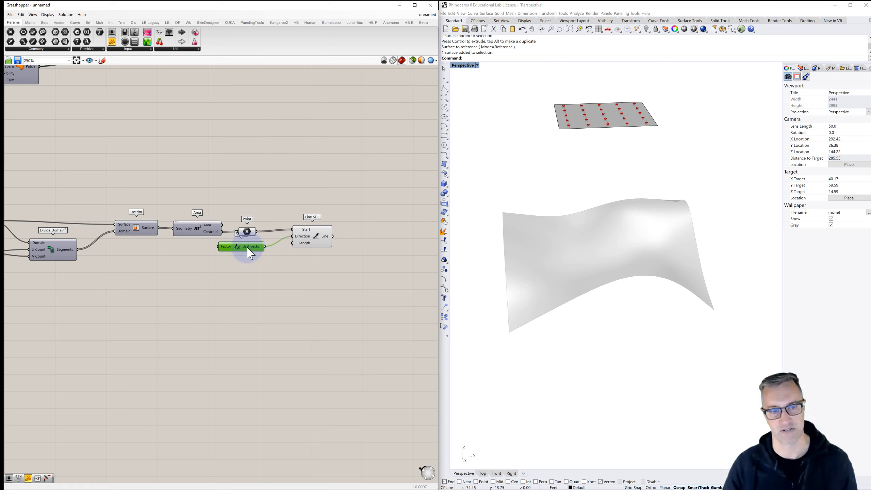
- Add a panel containing -50, clear its title, and wire it into the Length input of Line SDL
{"action": "double_click", "coordinate": [250, 264]}
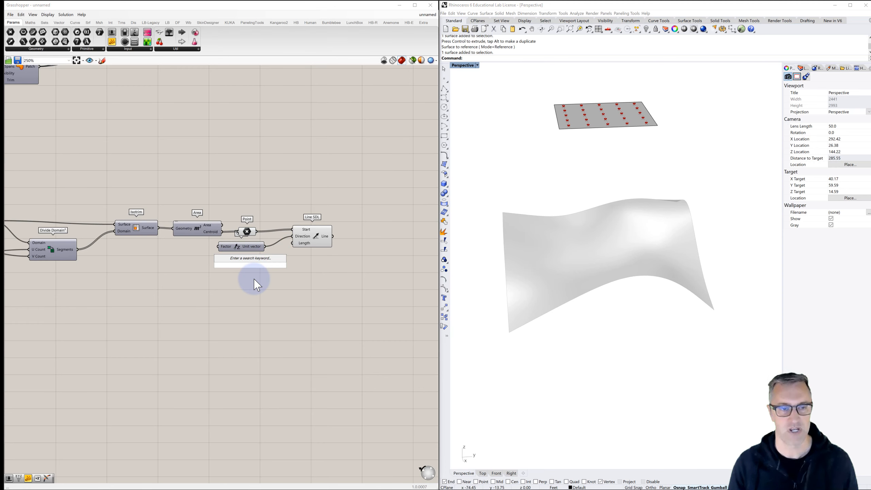
{"action": "type", "text": "//-50"}
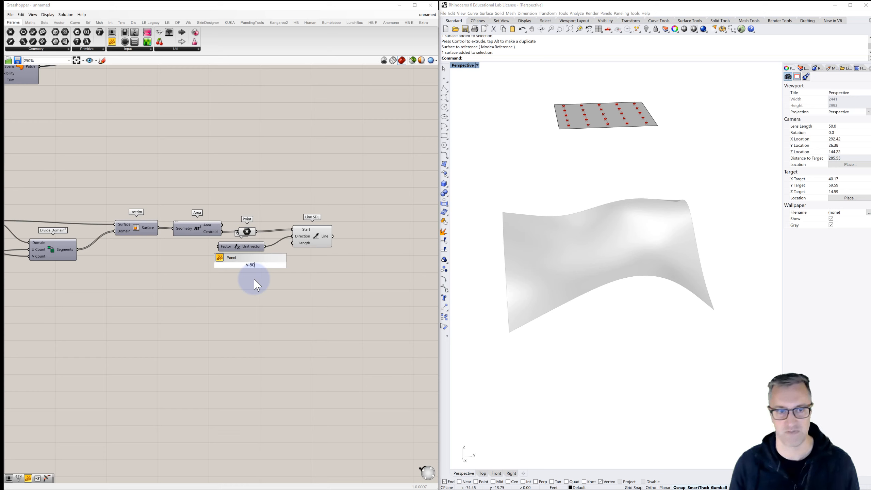
{"action": "key", "text": "Return"}
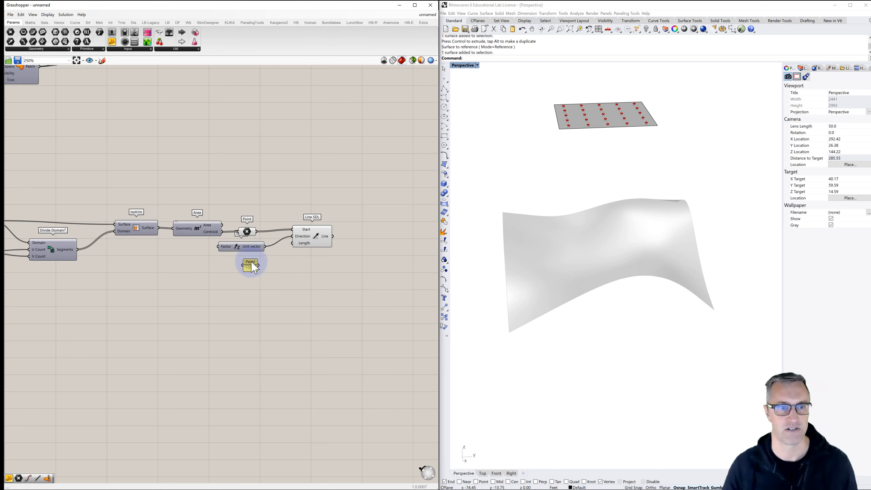
{"action": "right_click", "coordinate": [252, 266]}
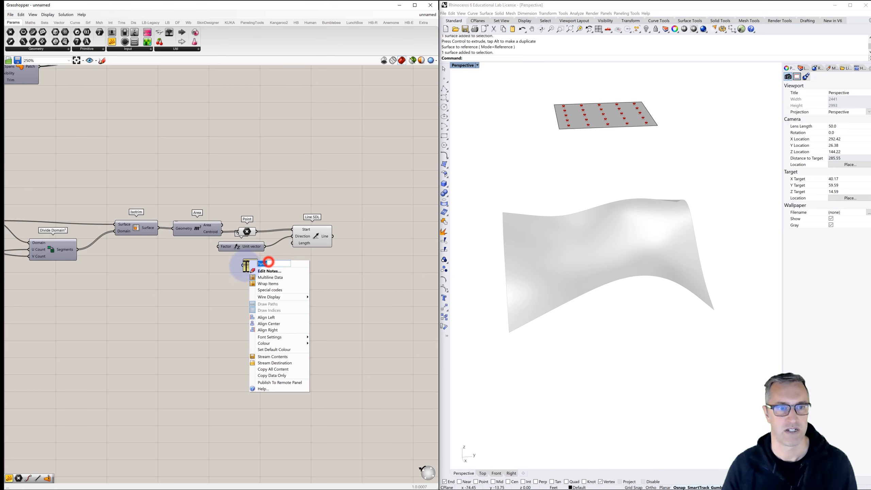
{"action": "left_click", "coordinate": [332, 259]}
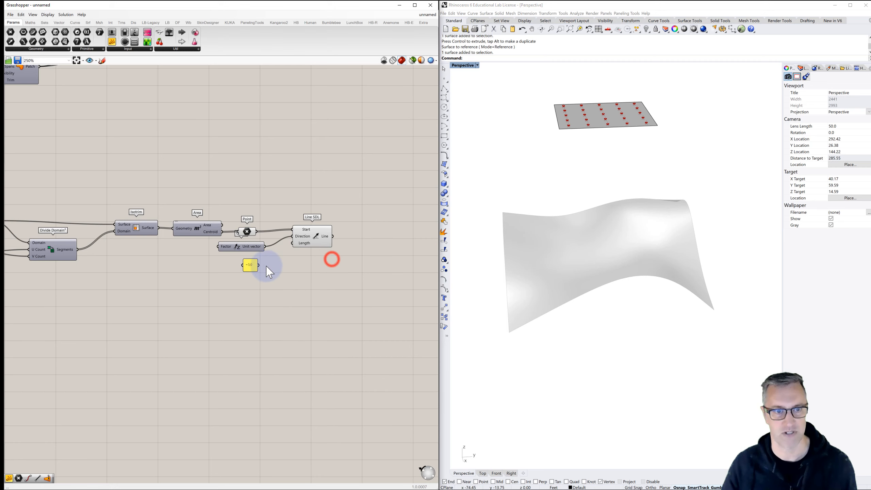
{"action": "left_click_drag", "start_coordinate": [258, 266], "coordinate": [294, 243]}
- Set the Length panel to -100 to extend the vertical lines down through the topography surface
{"action": "left_click", "coordinate": [495, 234]}
{"action": "mouse_move", "coordinate": [583, 241]}
{"action": "right_mouse_down"}
{"action": "mouse_move", "coordinate": [575, 227]}
{"action": "mouse_move", "coordinate": [595, 227]}
{"action": "mouse_move", "coordinate": [579, 226]}
{"action": "right_mouse_up"}
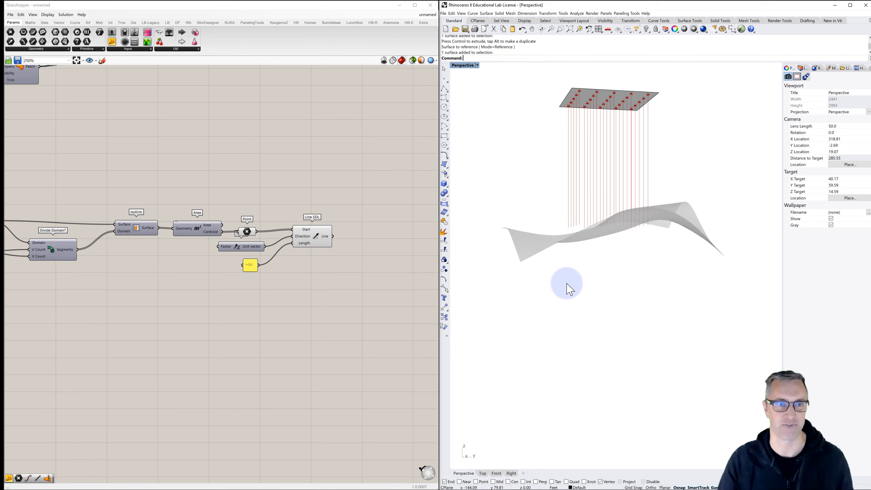
{"action": "double_click", "coordinate": [250, 265]}
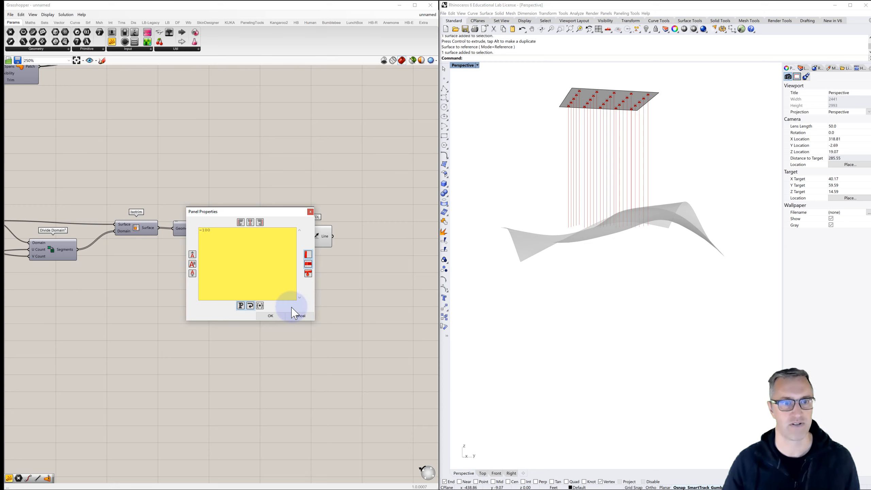
{"action": "left_click", "coordinate": [275, 316]}
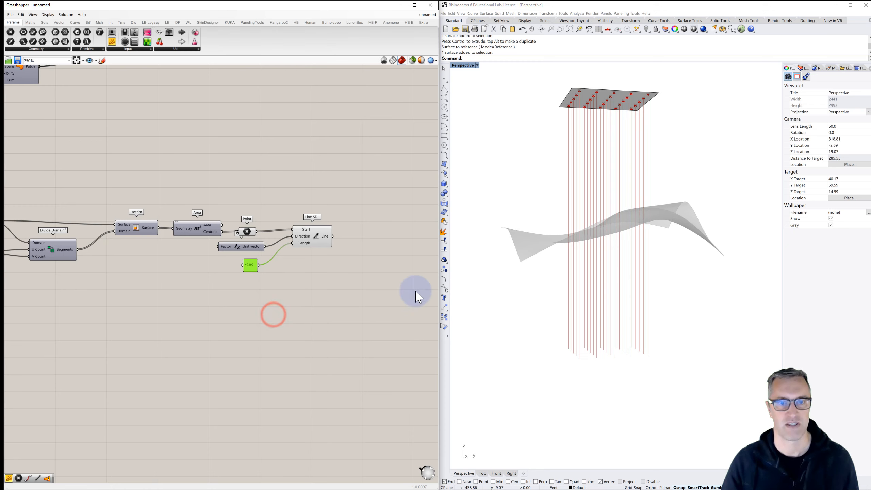
{"action": "left_click", "coordinate": [372, 272]}
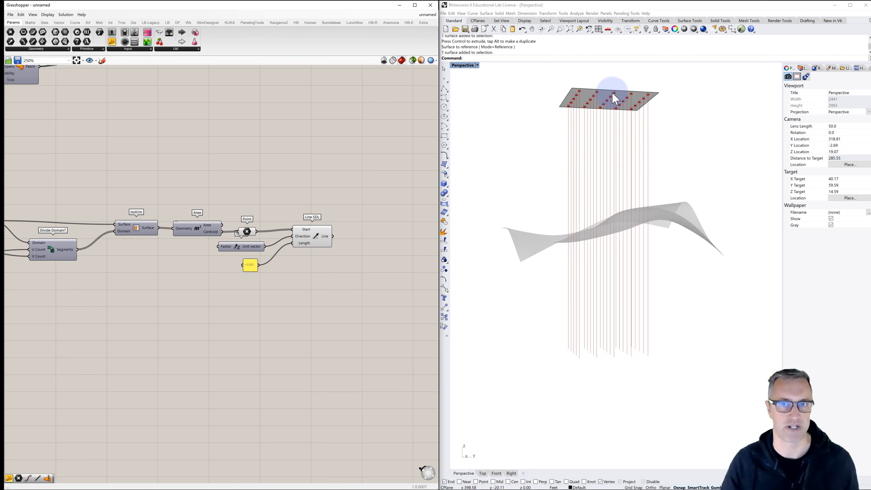
{"action": "mouse_move", "coordinate": [614, 93]}
{"action": "right_mouse_down"}
{"action": "mouse_move", "coordinate": [595, 94]}
{"action": "mouse_move", "coordinate": [609, 94]}
{"action": "right_mouse_up"}
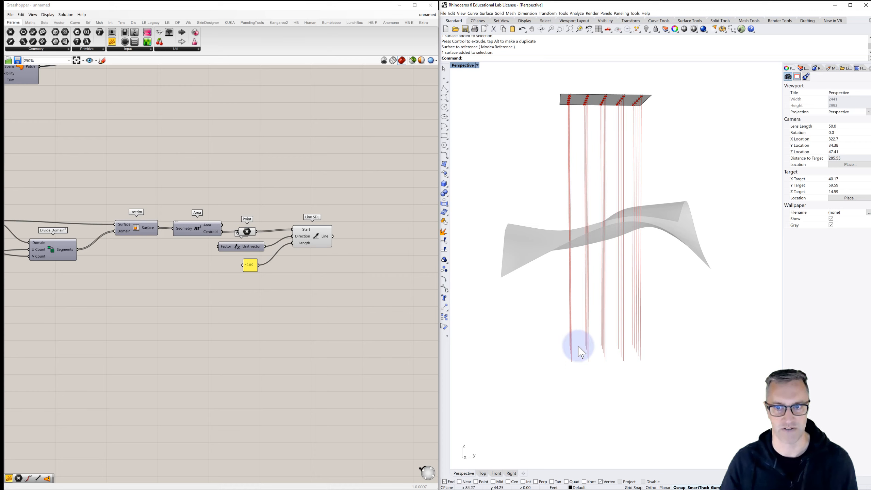
{"action": "right_click_drag", "start_coordinate": [595, 278], "coordinate": [541, 214]}
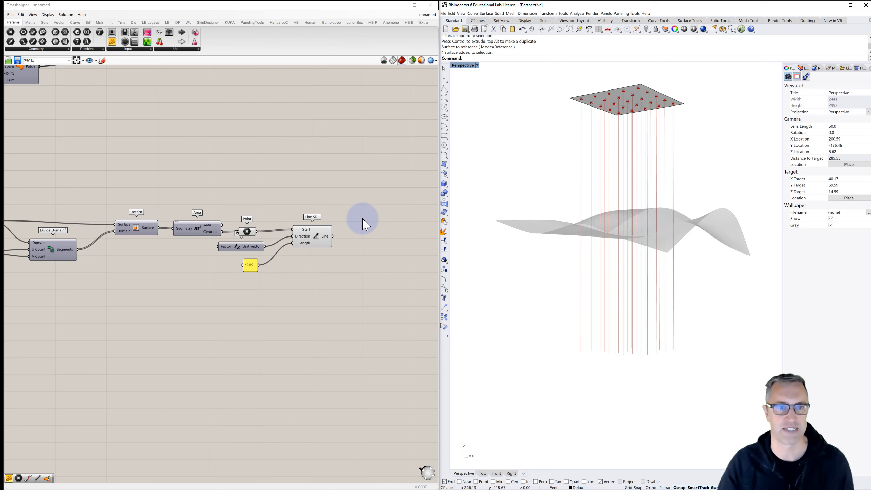
- Add a Brep | Curve intersection component and wire the Line SDL output into its Curve input
{"action": "left_click", "coordinate": [110, 23]}
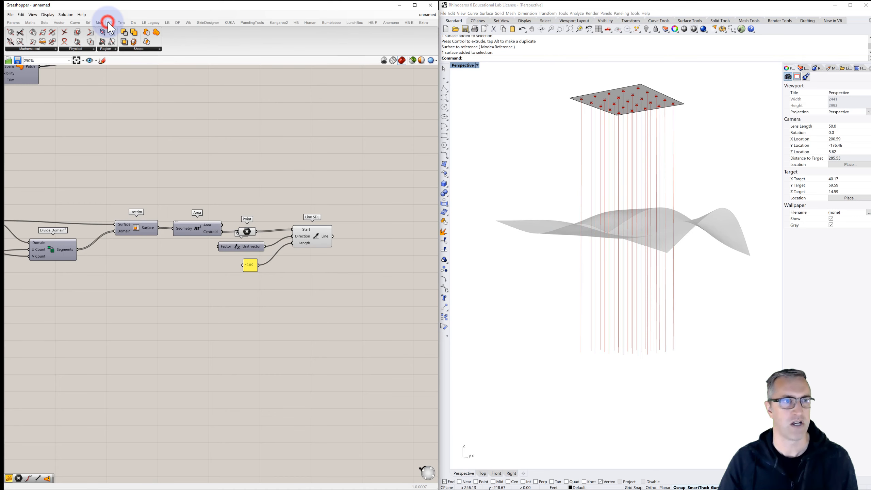
{"action": "left_click", "coordinate": [63, 49]}
{"action": "left_click", "coordinate": [44, 49]}
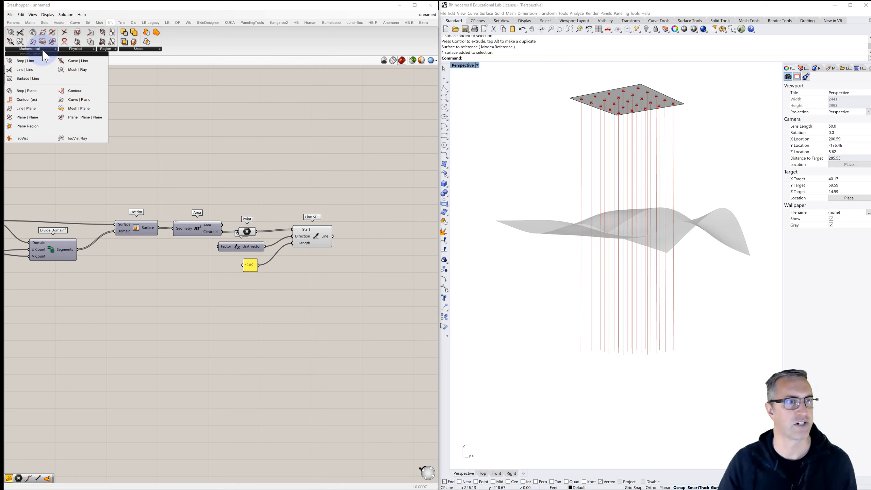
{"action": "left_click", "coordinate": [64, 49]}
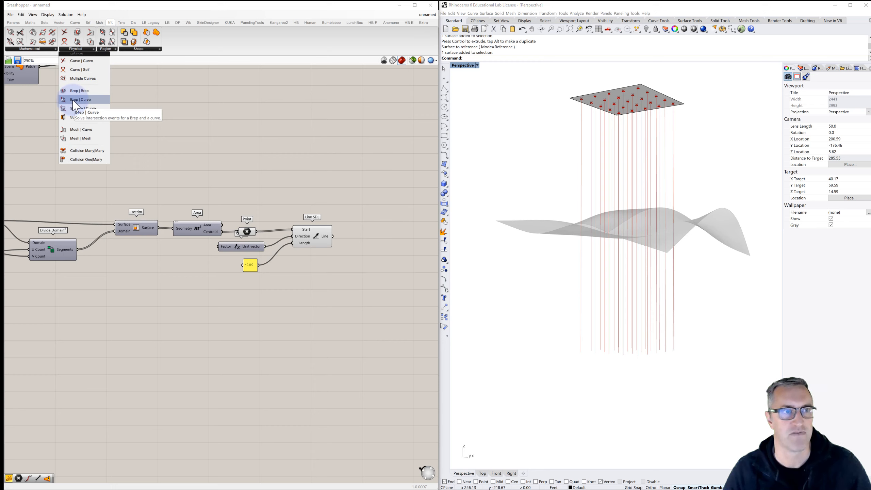
{"action": "left_click_drag", "start_coordinate": [79, 100], "coordinate": [371, 236]}
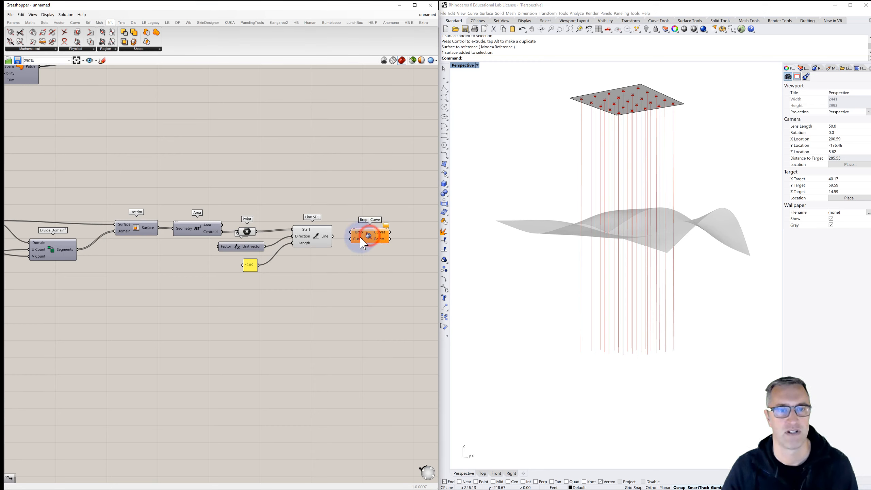
{"action": "left_click_drag", "start_coordinate": [332, 237], "coordinate": [373, 222]}
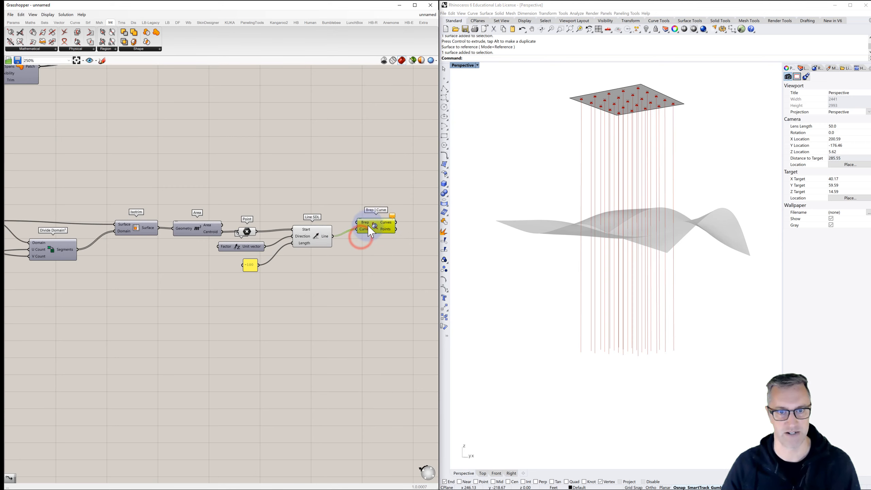
- Wire the Patch surface into the Brep input of Brep | Curve to intersect the topography with the lines
{"action": "scroll", "coordinate": [323, 201], "scroll_direction": "down", "scroll_amount": 2}
{"action": "right_click_drag", "start_coordinate": [317, 197], "coordinate": [311, 213]}
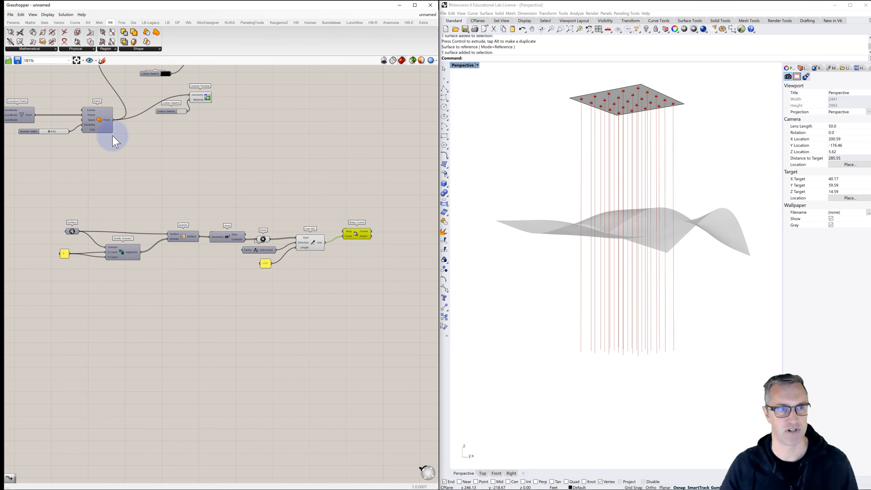
{"action": "left_click_drag", "start_coordinate": [114, 120], "coordinate": [343, 231]}
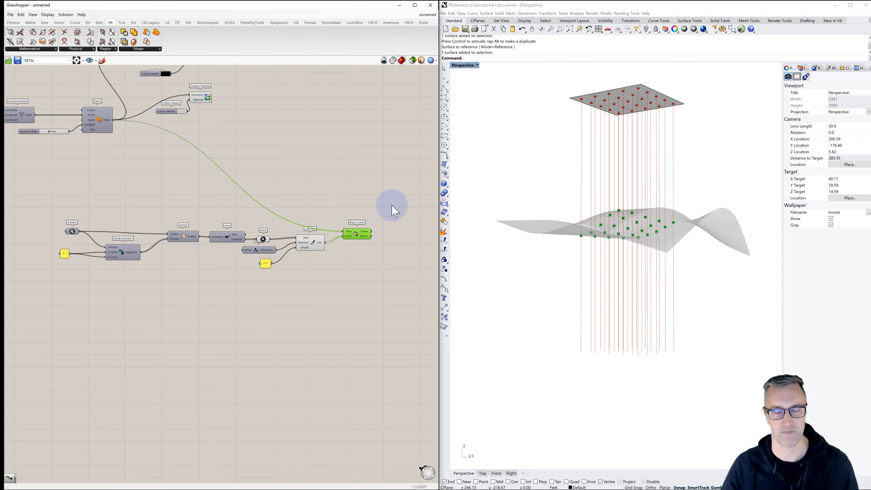
{"action": "right_click_drag", "start_coordinate": [607, 203], "coordinate": [622, 225]}
- Turn off the previews of Line SDL and the centroid Point parameter
{"action": "left_click", "coordinate": [396, 262]}
{"action": "left_click", "coordinate": [313, 246]}
{"action": "key", "text": "ctrl+q"}
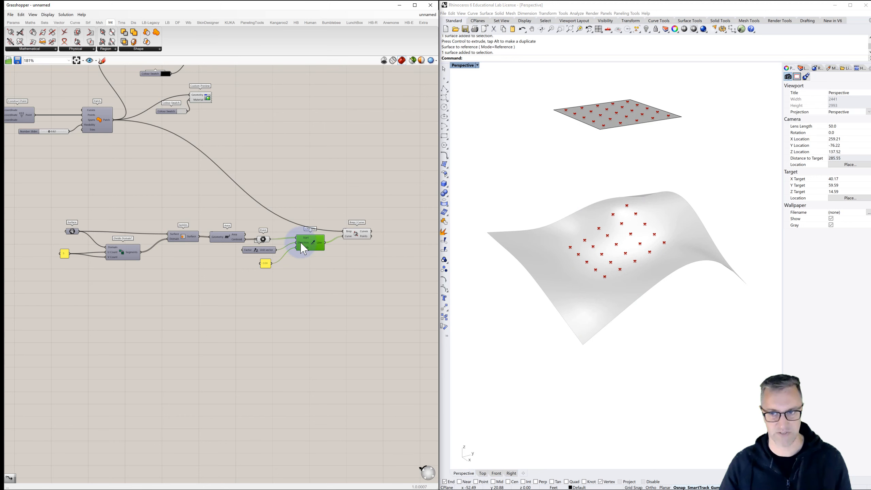
{"action": "left_click", "coordinate": [264, 240]}
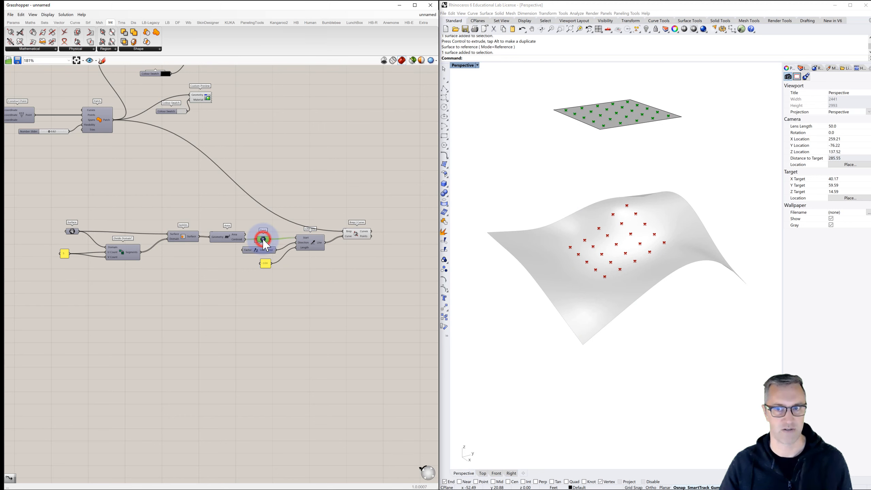
{"action": "key", "text": "ctrl+q"}
{"action": "left_click", "coordinate": [278, 221]}
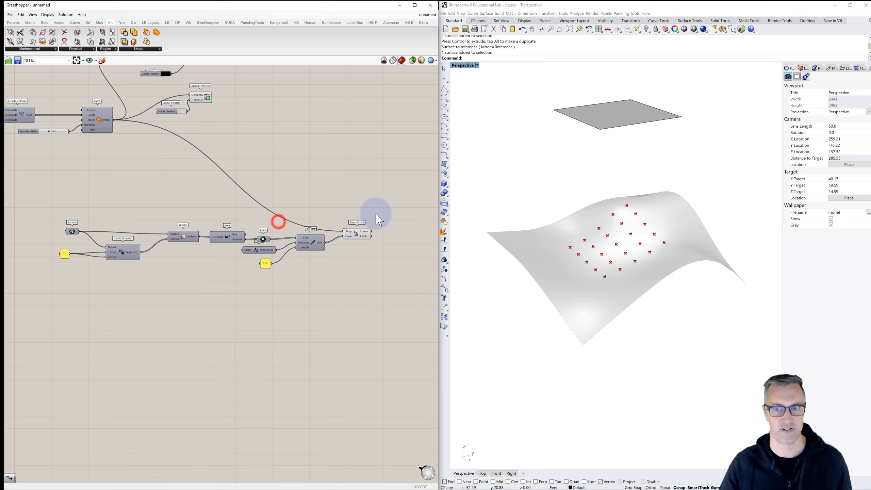
{"action": "left_click", "coordinate": [359, 233]}
{"action": "left_click", "coordinate": [380, 195]}
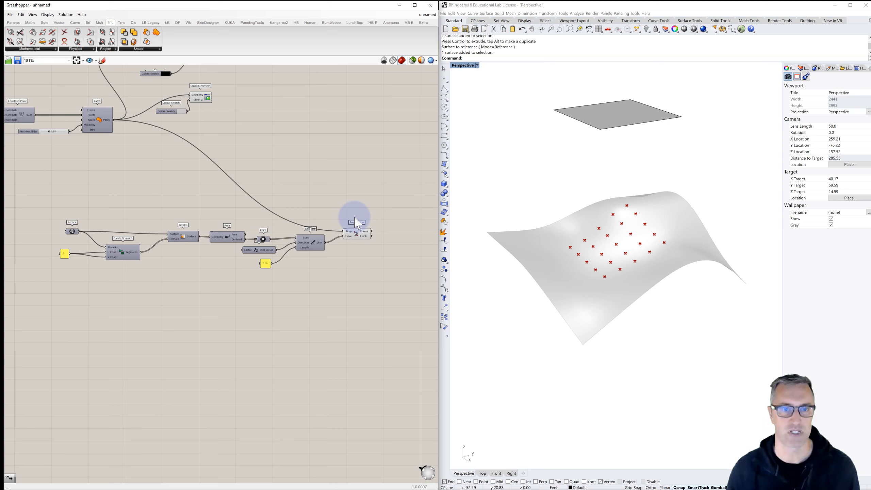
{"action": "right_click_drag", "start_coordinate": [357, 223], "coordinate": [268, 211]}
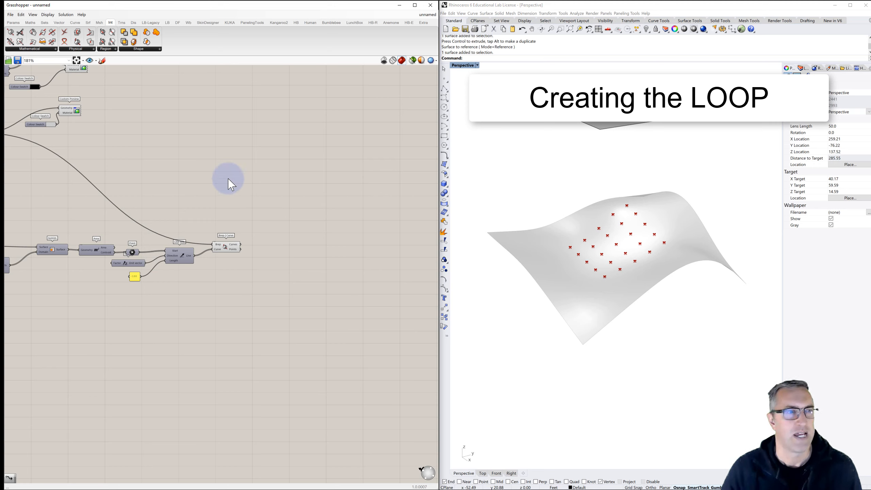
- Add Anemone's classic Loop End and Loop Start components, with Loop Start between the Brep | Curve component and Loop End
{"action": "left_click", "coordinate": [392, 23]}
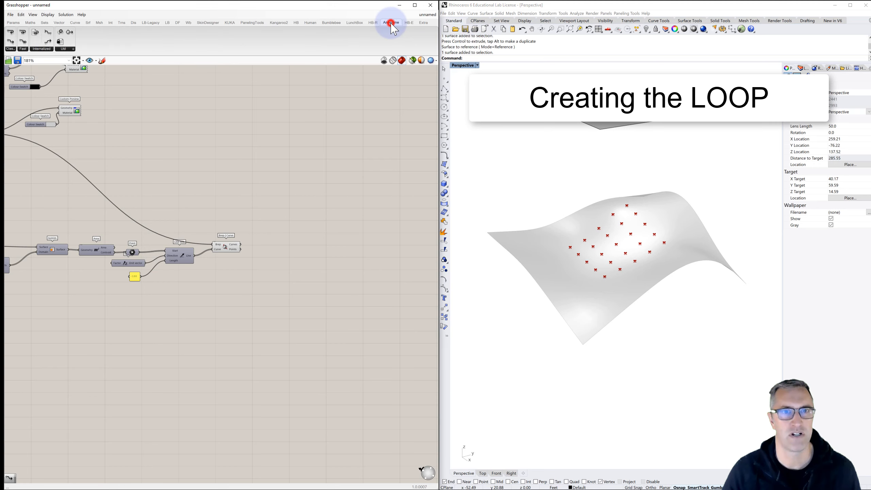
{"action": "left_click", "coordinate": [9, 49]}
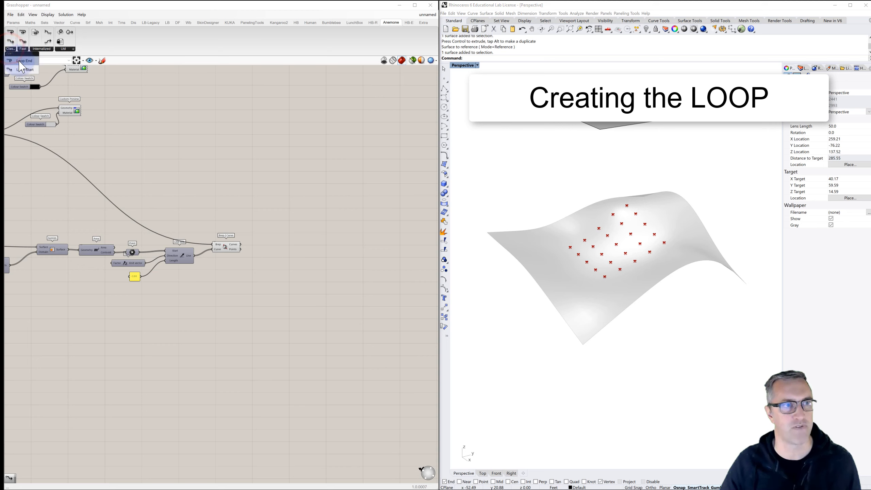
{"action": "left_click_drag", "start_coordinate": [24, 69], "coordinate": [417, 194]}
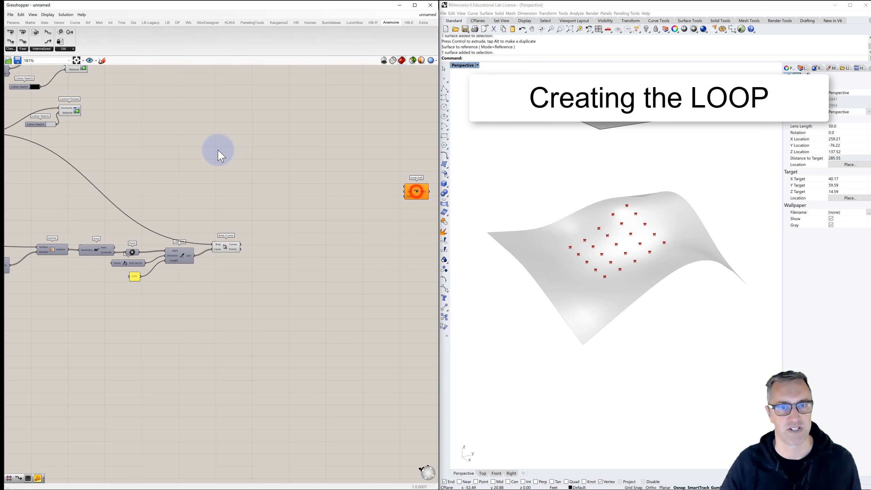
{"action": "left_click", "coordinate": [9, 49]}
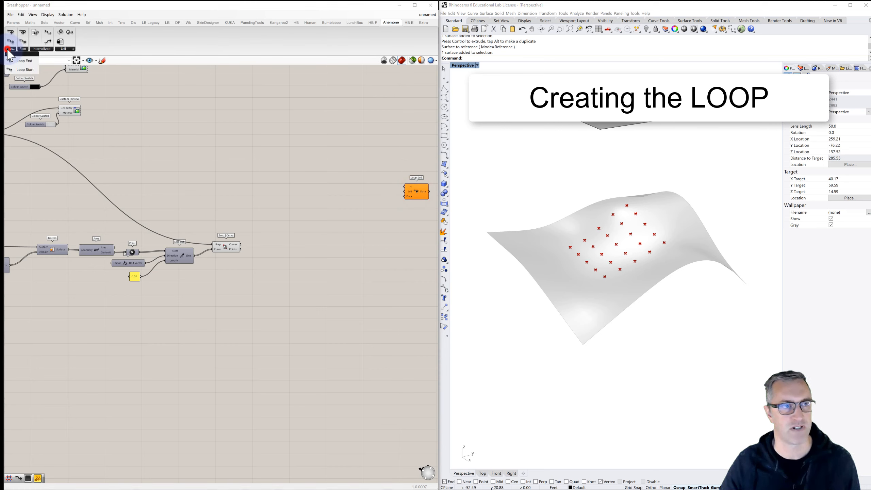
{"action": "left_click_drag", "start_coordinate": [27, 71], "coordinate": [253, 194]}
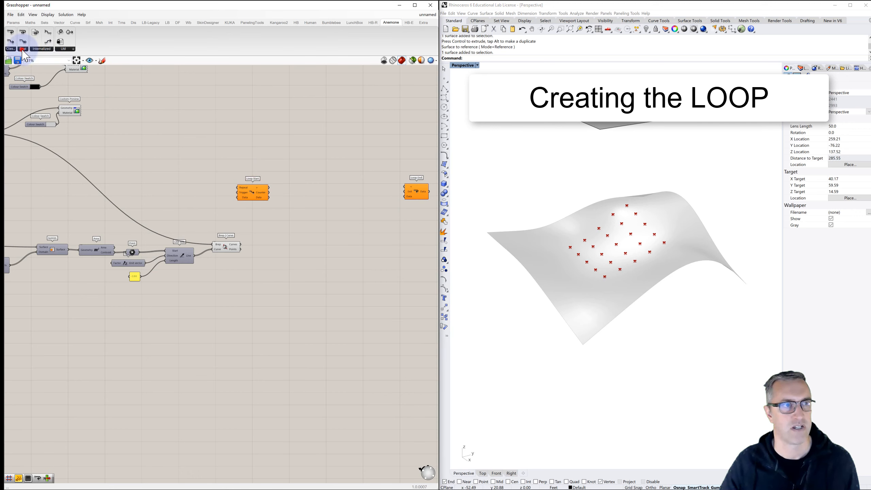
- Add Anemone's Fast Loop End and Fast Loop Start components above the classic loop pair
{"action": "left_click", "coordinate": [23, 49]}
{"action": "left_click_drag", "start_coordinate": [36, 61], "coordinate": [414, 139]}
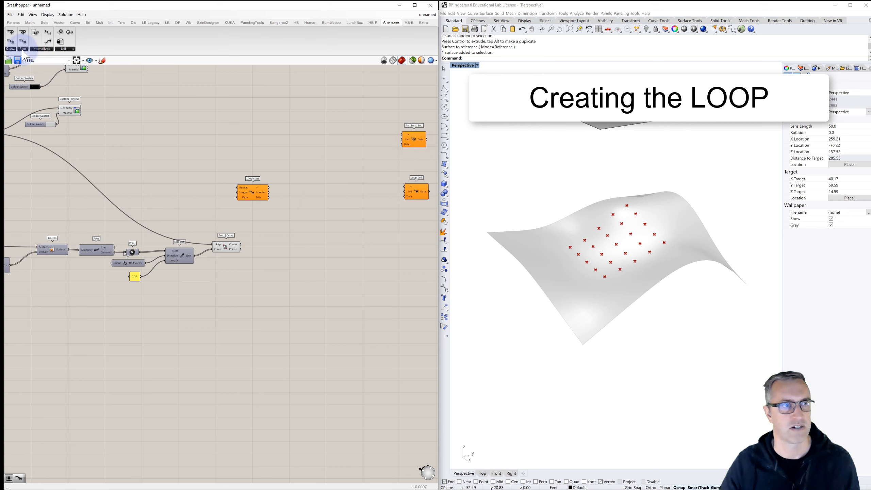
{"action": "left_click", "coordinate": [23, 48]}
{"action": "left_click_drag", "start_coordinate": [42, 70], "coordinate": [253, 137]}
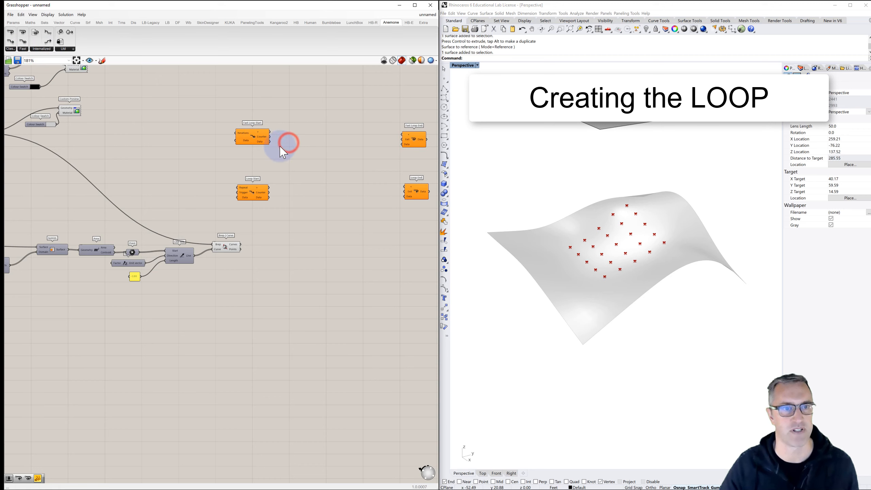
- Wire the loop-link output of Loop Start into Loop End, and that of Fast Loop Start into Fast Loop End
{"action": "scroll", "coordinate": [275, 141], "scroll_direction": "up", "scroll_amount": 3}
{"action": "right_click_drag", "start_coordinate": [275, 141], "coordinate": [227, 142]}
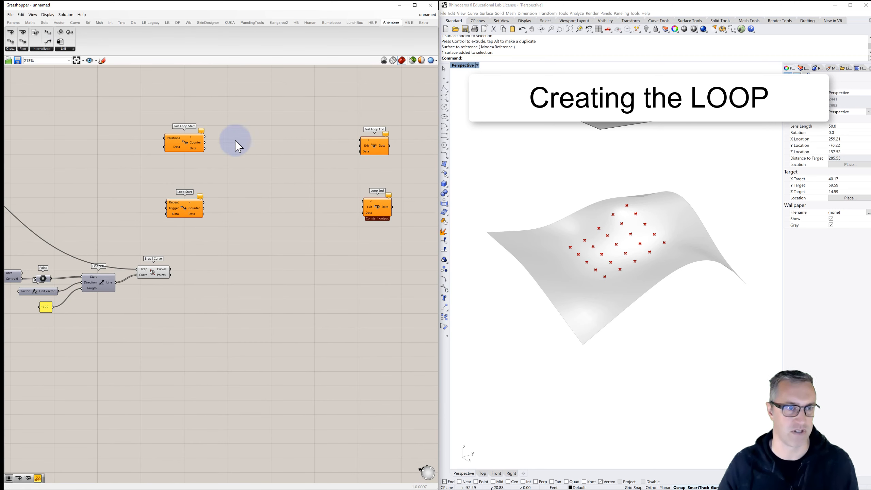
{"action": "left_click_drag", "start_coordinate": [408, 111], "coordinate": [134, 232]}
{"action": "left_click_drag", "start_coordinate": [181, 210], "coordinate": [314, 211]}
{"action": "left_click", "coordinate": [274, 250]}
{"action": "right_click_drag", "start_coordinate": [271, 249], "coordinate": [185, 233]}
{"action": "right_click_drag", "start_coordinate": [253, 152], "coordinate": [239, 146]}
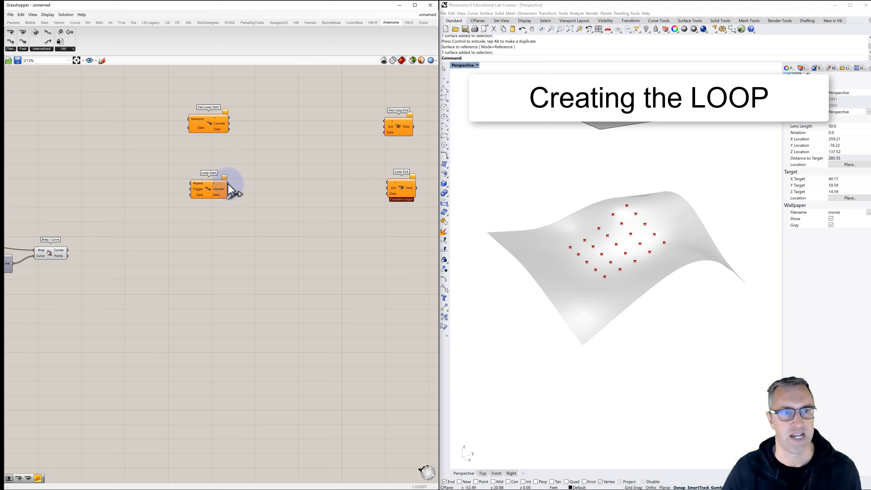
{"action": "left_click_drag", "start_coordinate": [229, 185], "coordinate": [389, 182]}
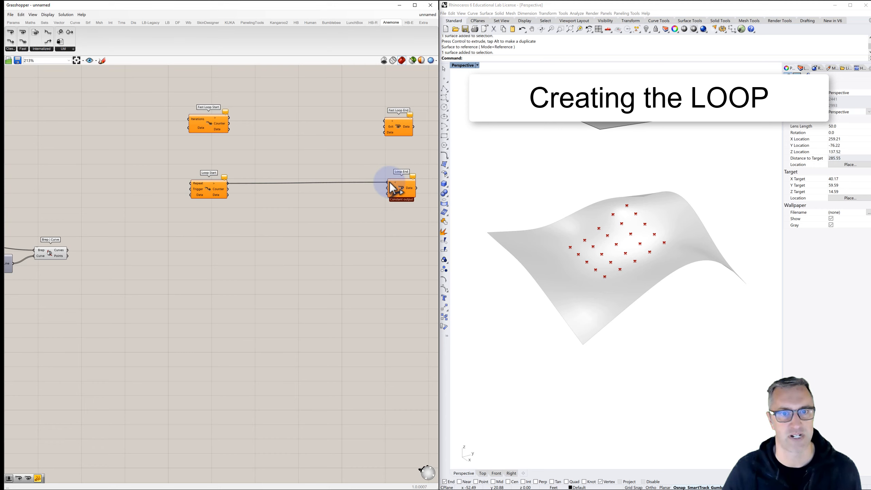
{"action": "left_click_drag", "start_coordinate": [229, 118], "coordinate": [383, 120]}
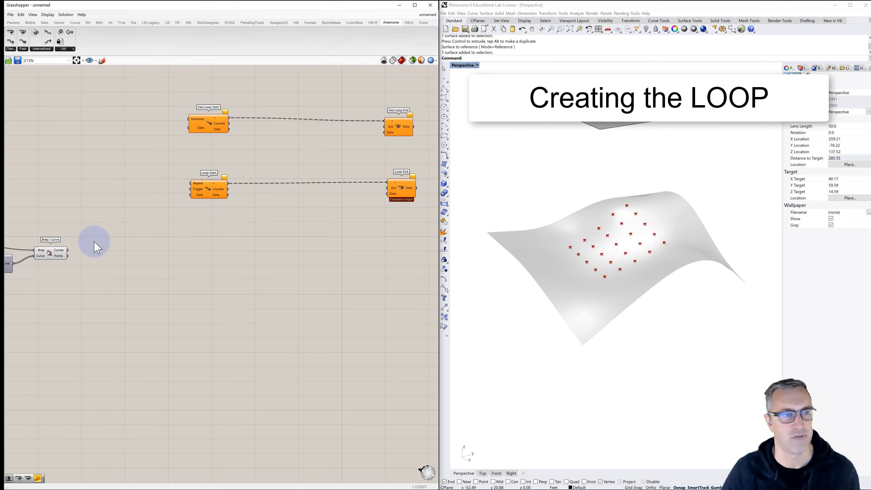
- Add a Point parameter fed by the Points output of Brep | Curve, and turn off the Brep | Curve preview
{"action": "right_click_drag", "start_coordinate": [93, 243], "coordinate": [198, 222]}
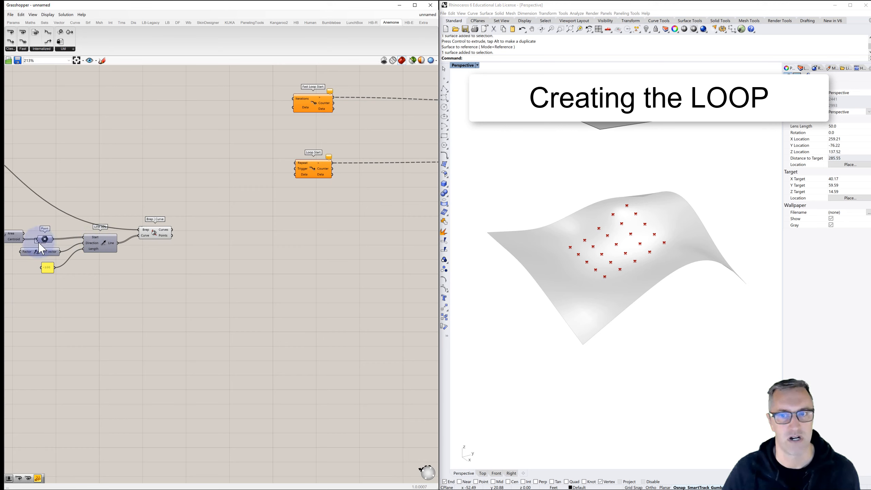
{"action": "double_click", "coordinate": [199, 229]}
{"action": "type", "text": "point"}
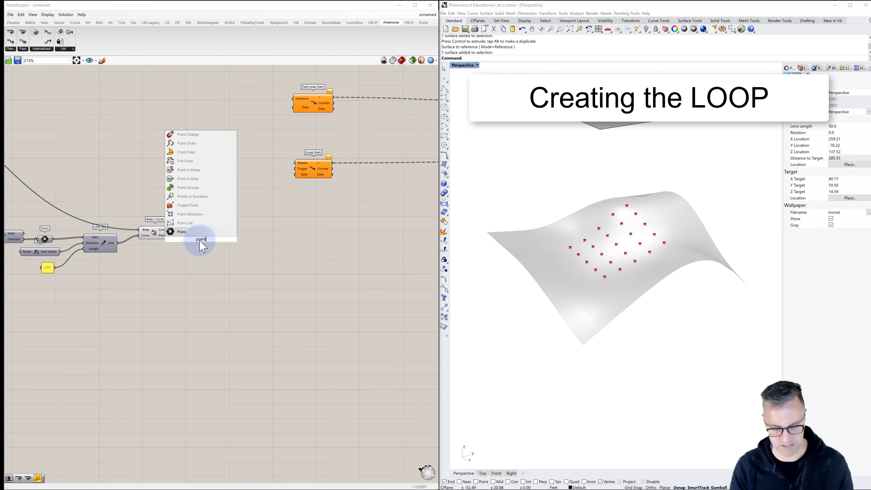
{"action": "key", "text": "Return"}
{"action": "left_click_drag", "start_coordinate": [202, 246], "coordinate": [194, 231]}
{"action": "left_click", "coordinate": [158, 239]}
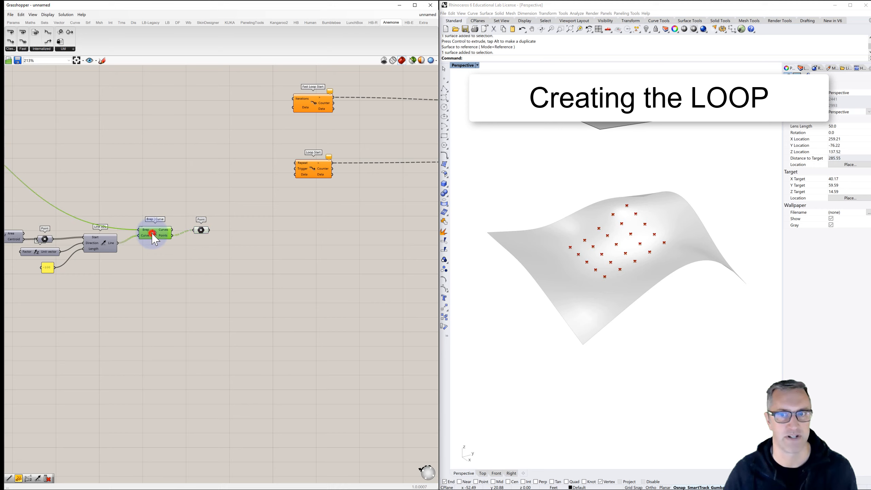
{"action": "left_click", "coordinate": [167, 258]}
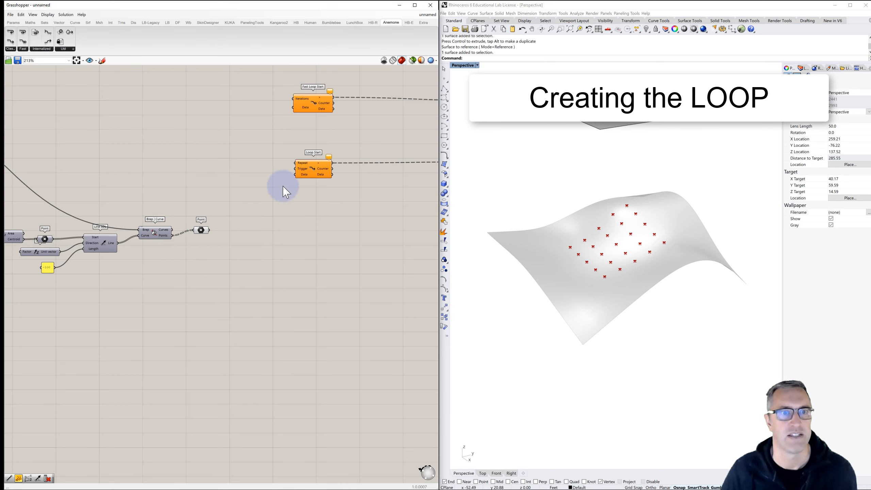
- Wire the projected Point parameter into Loop Start's Data input and add a Button wired into its Trigger input
{"action": "right_click_drag", "start_coordinate": [271, 189], "coordinate": [203, 197]}
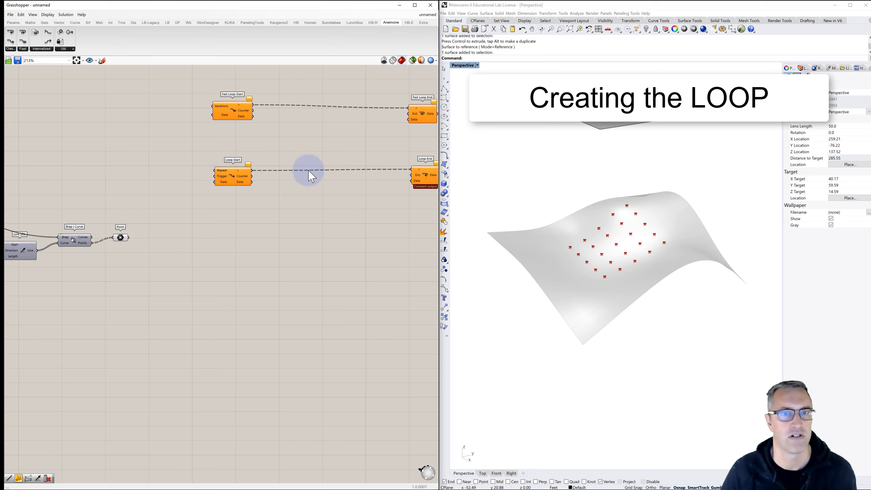
{"action": "left_click_drag", "start_coordinate": [129, 236], "coordinate": [216, 182]}
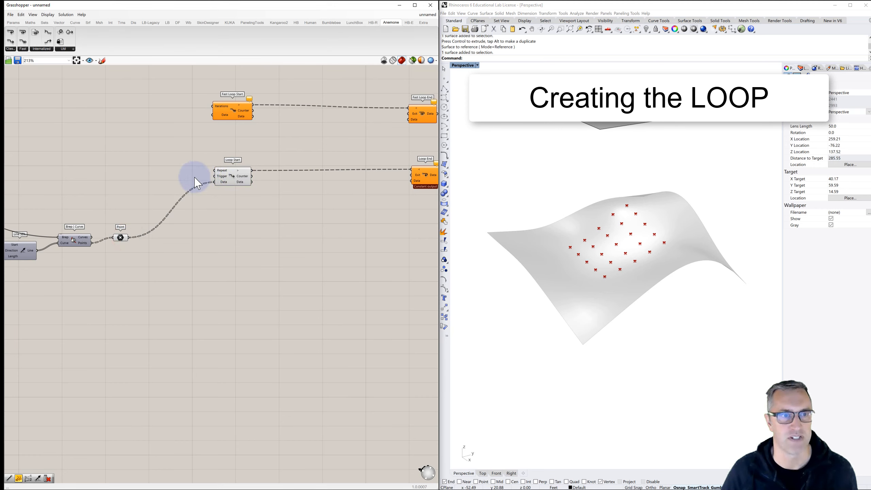
{"action": "double_click", "coordinate": [183, 176]}
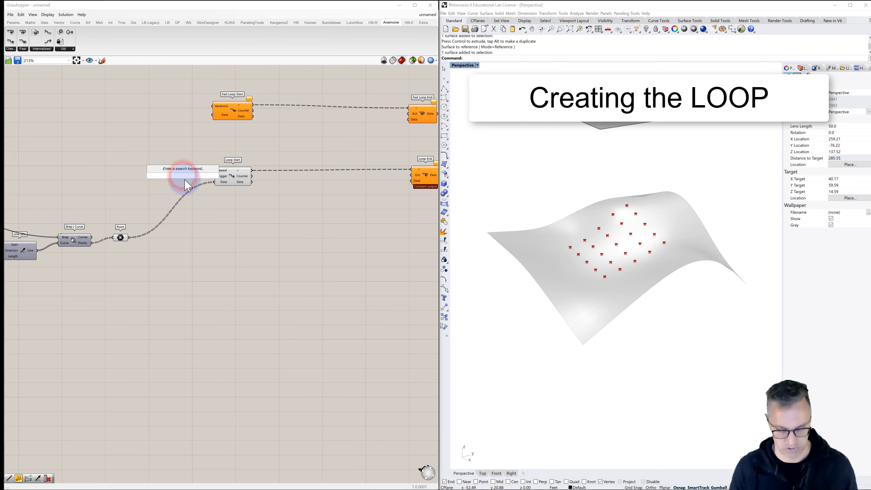
{"action": "type", "text": "button"}
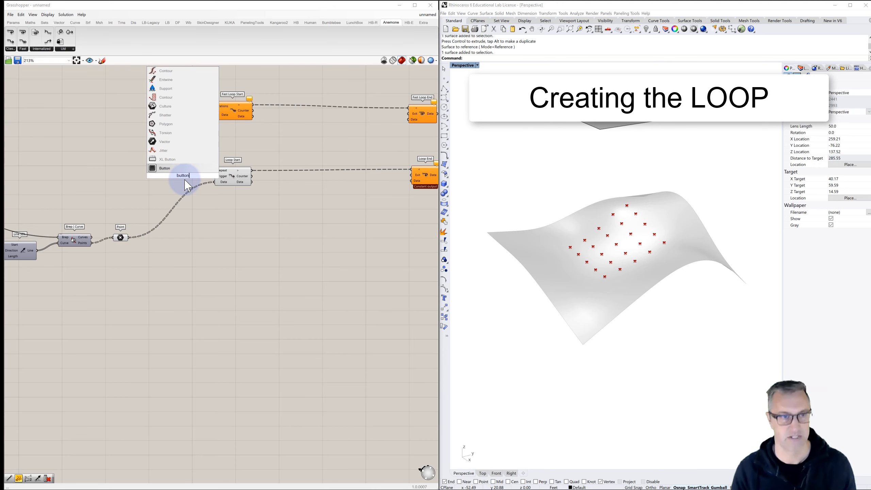
{"action": "left_click", "coordinate": [165, 168]}
{"action": "left_click_drag", "start_coordinate": [200, 179], "coordinate": [215, 177]}
- Add a panel containing 10, wire it into Loop Start's Repeat input, and clear the panel's name
{"action": "double_click", "coordinate": [178, 162]}
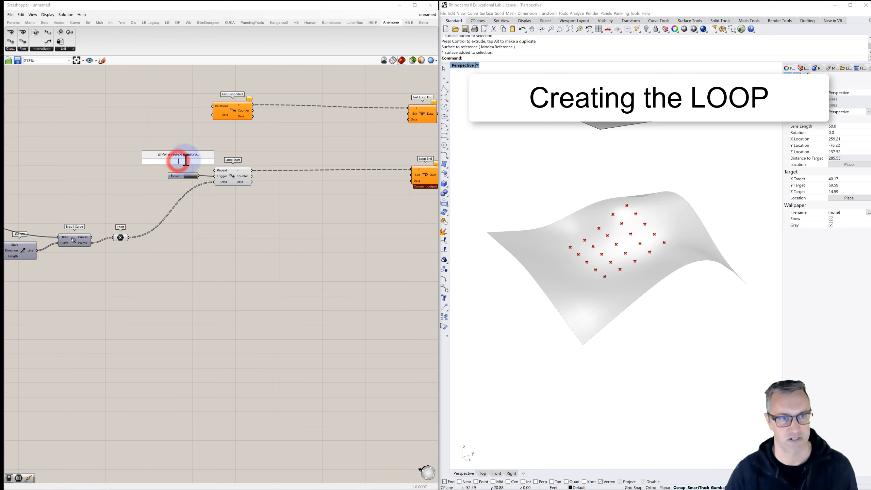
{"action": "type", "text": "//"}
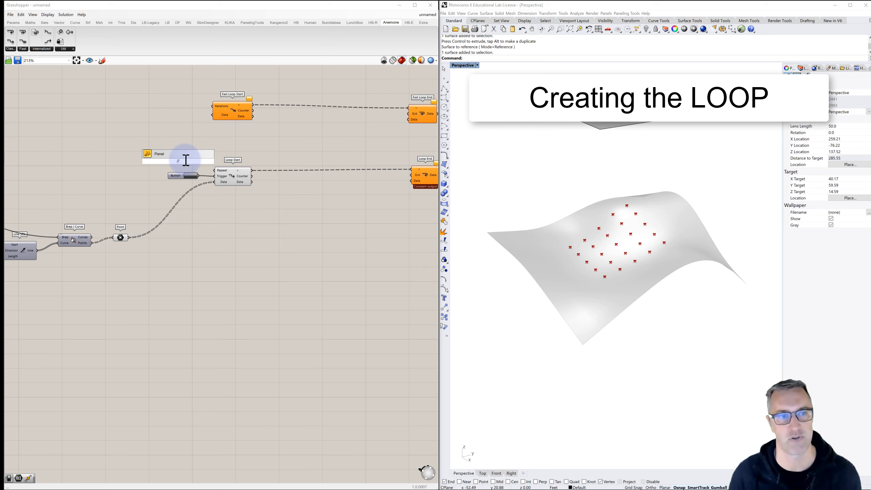
{"action": "type", "text": "10"}
{"action": "key", "text": "Return"}
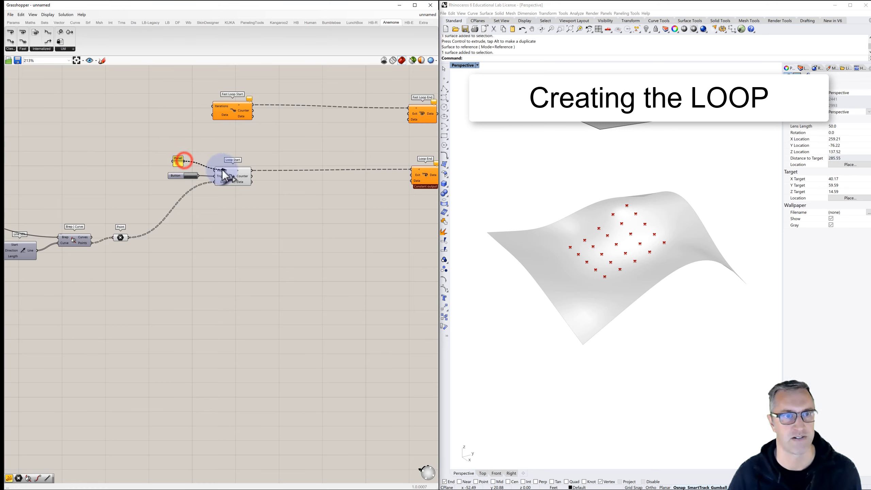
{"action": "left_click_drag", "start_coordinate": [184, 161], "coordinate": [212, 170]}
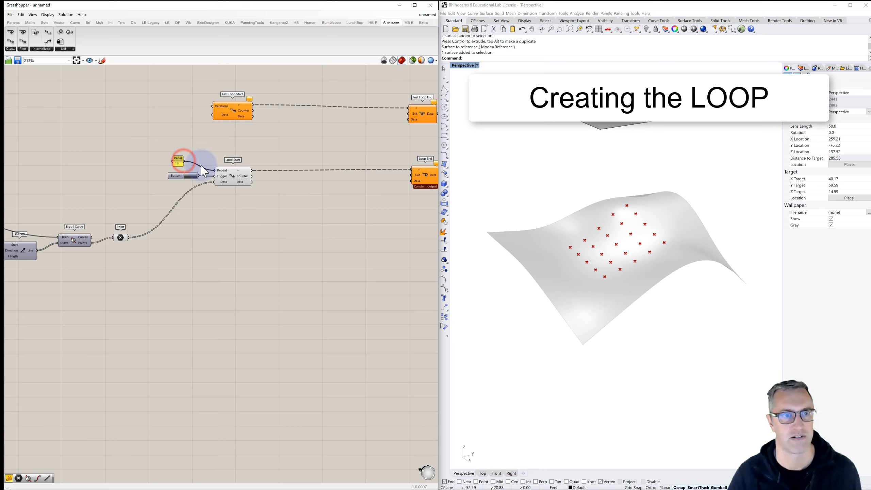
{"action": "right_click", "coordinate": [179, 161]}
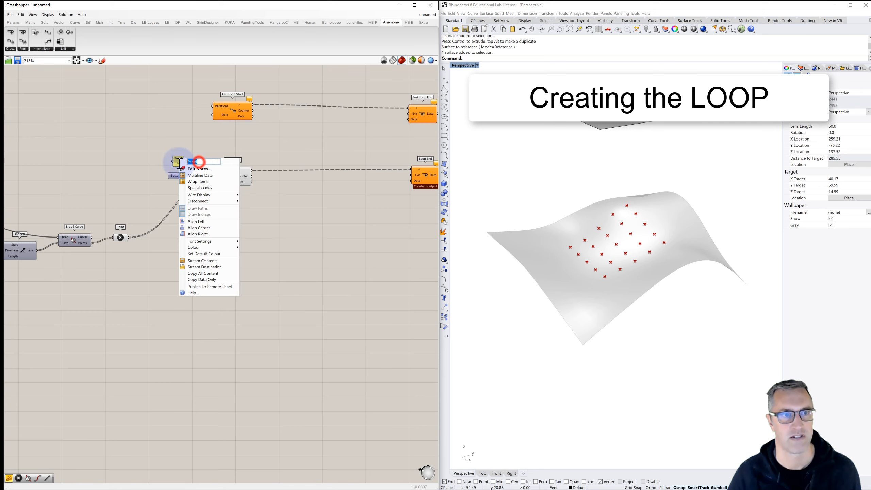
{"action": "left_click", "coordinate": [191, 132]}
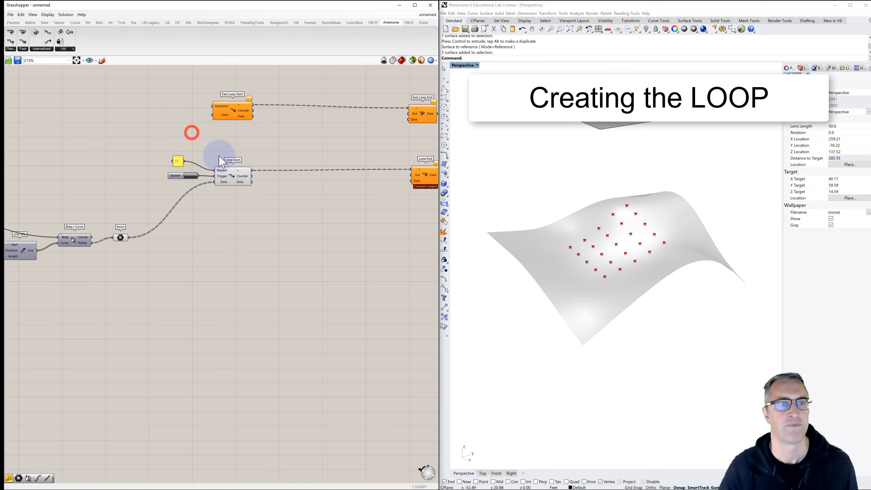
{"action": "right_click_drag", "start_coordinate": [275, 182], "coordinate": [218, 190]}
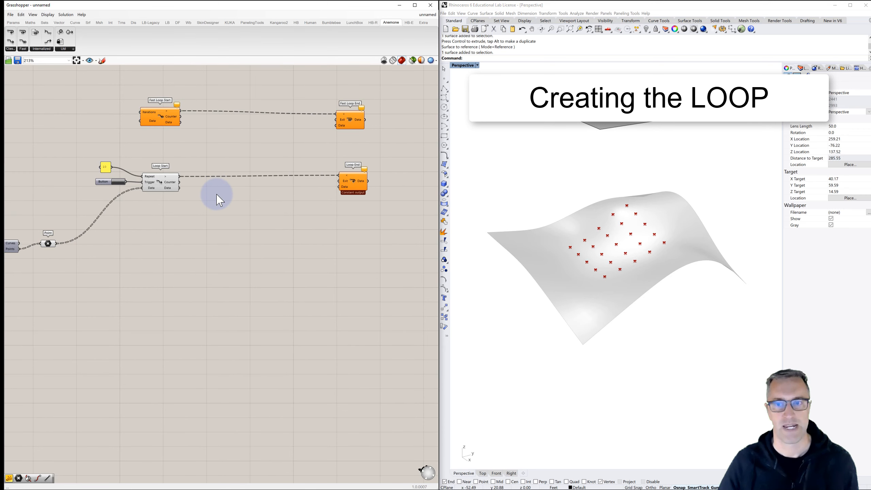
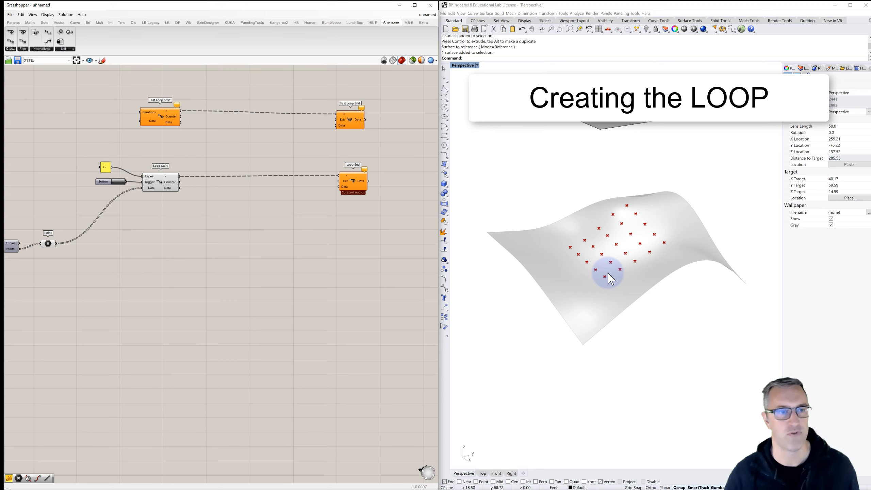
- Add a Move component below Loop Start and wire Loop Start's Data output into its Geometry input
{"action": "double_click", "coordinate": [208, 214]}
{"action": "type", "text": "move"}
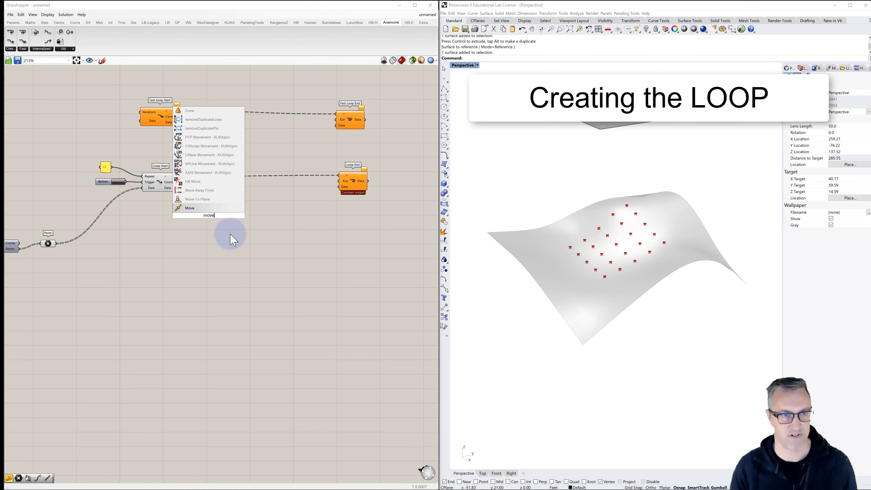
{"action": "key", "text": "Return"}
{"action": "left_click", "coordinate": [216, 215]}
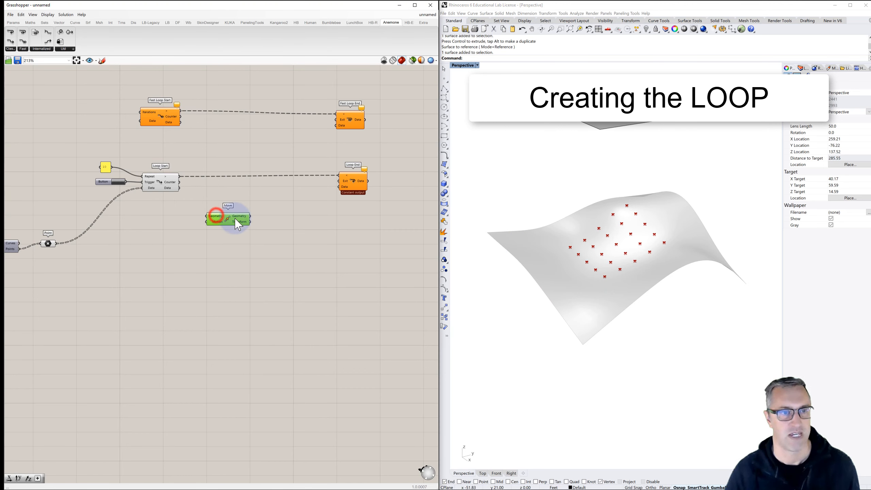
{"action": "left_click_drag", "start_coordinate": [236, 220], "coordinate": [238, 221]}
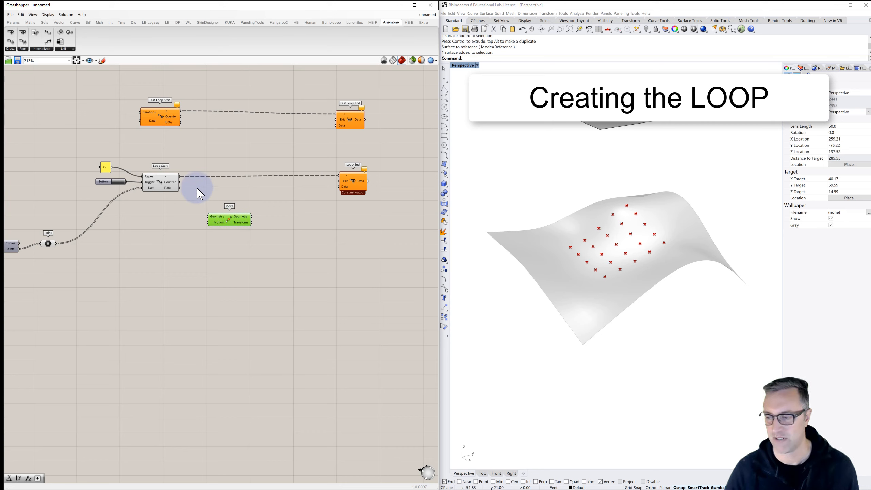
{"action": "left_click_drag", "start_coordinate": [180, 188], "coordinate": [209, 216]}
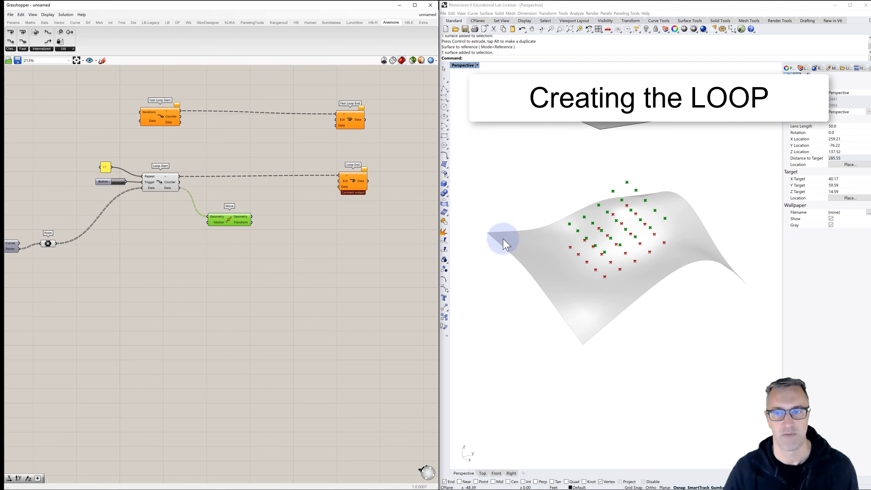
{"action": "right_click_drag", "start_coordinate": [553, 252], "coordinate": [547, 240]}
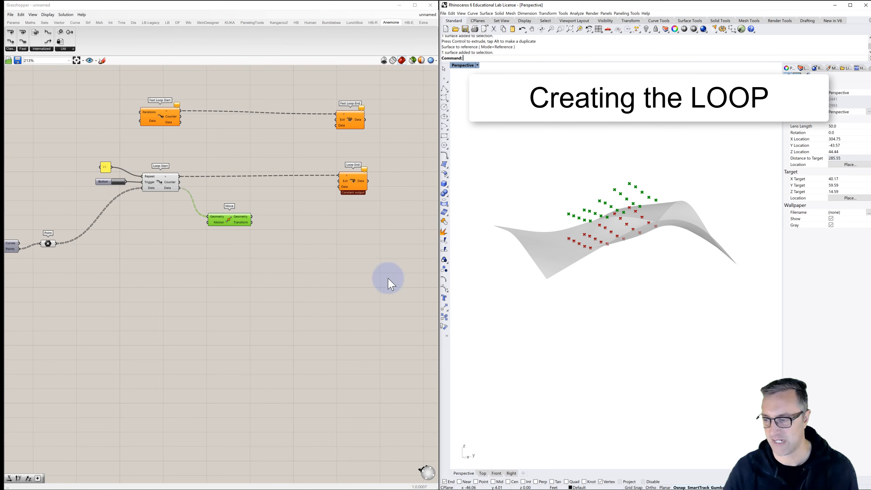
- Add a Unit Z component and wire its Unit vector output into Move's Motion input
{"action": "double_click", "coordinate": [174, 235]}
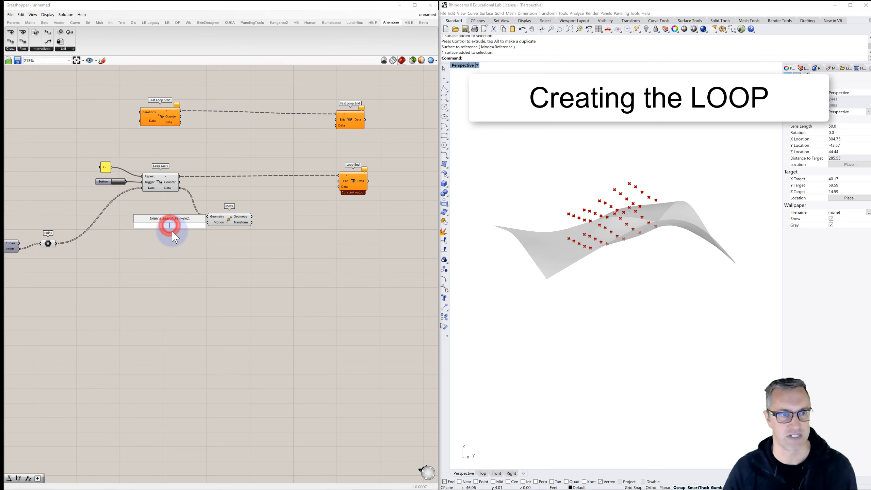
{"action": "type", "text": "z"}
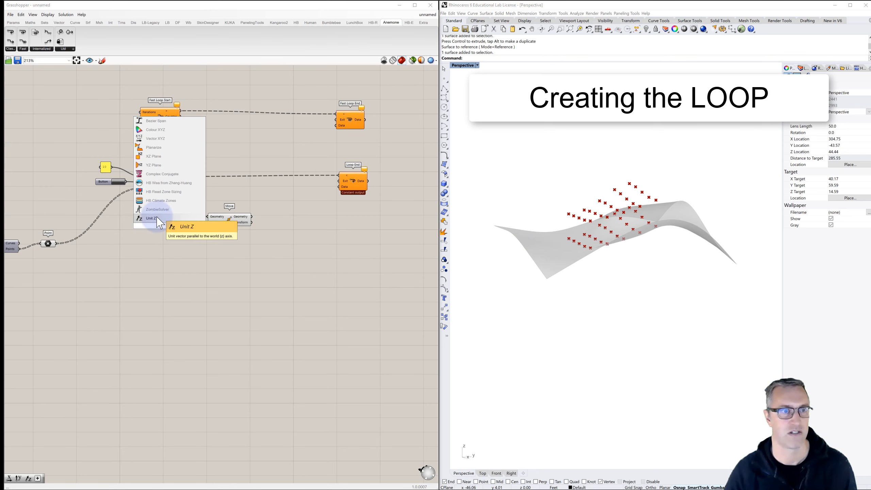
{"action": "left_click", "coordinate": [153, 218]}
{"action": "left_click_drag", "start_coordinate": [189, 225], "coordinate": [211, 222]}
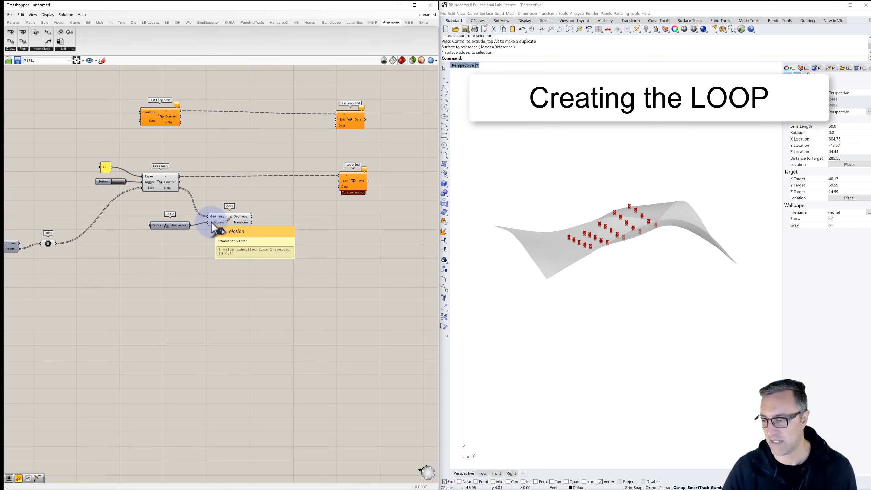
{"action": "right_click_drag", "start_coordinate": [159, 227], "coordinate": [188, 220]}
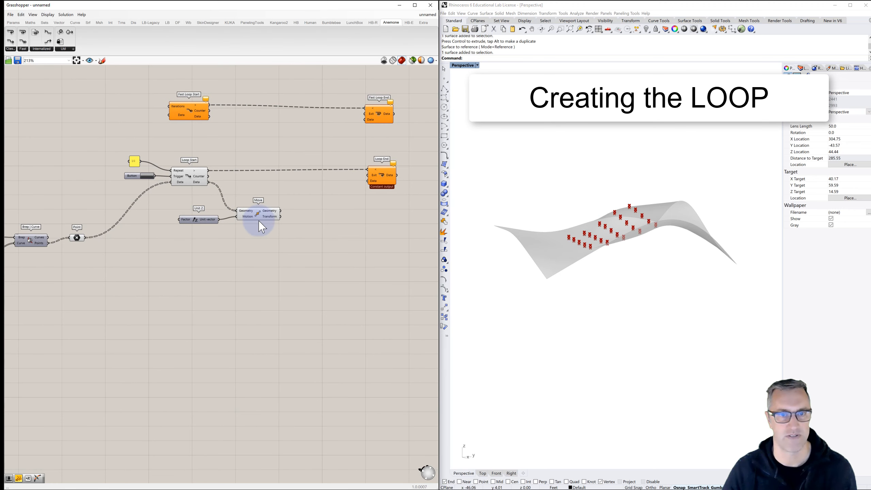
- Add a panel containing -2 and wire it into Unit Z's Factor input, so the points move downward
{"action": "double_click", "coordinate": [155, 227]}
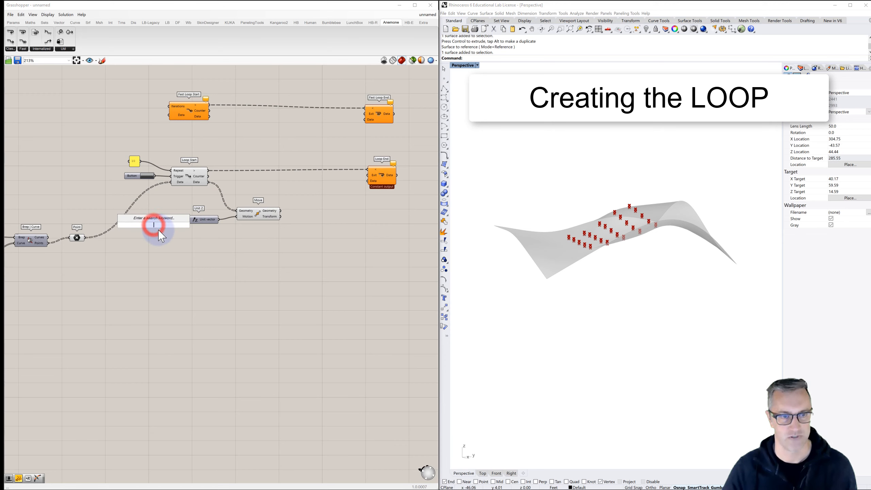
{"action": "type", "text": "//"}
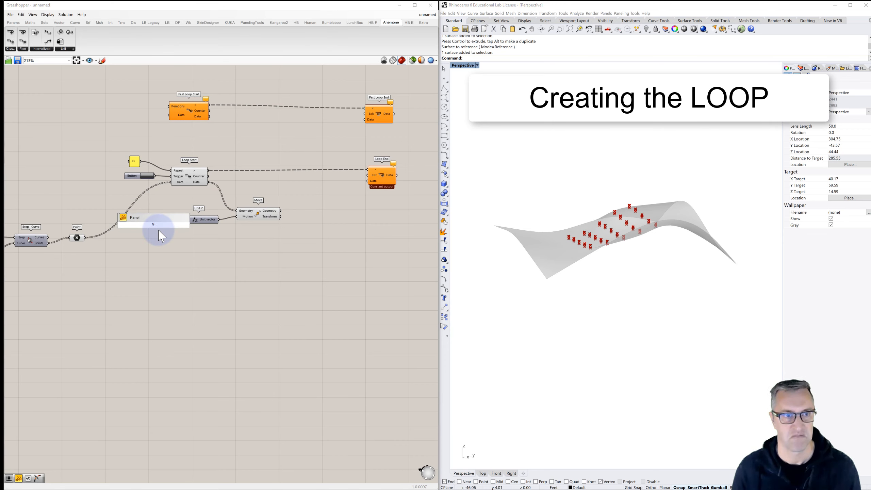
{"action": "type", "text": "-2"}
{"action": "key", "text": "Return"}
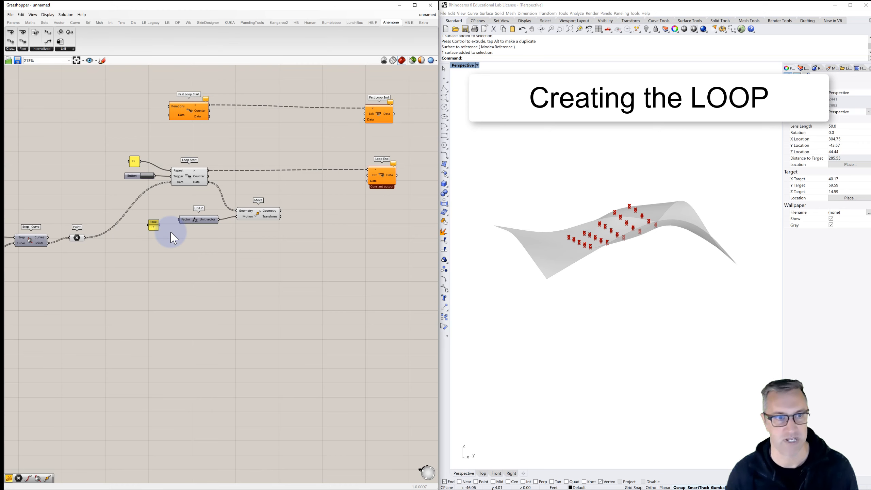
{"action": "left_click_drag", "start_coordinate": [178, 221], "coordinate": [181, 220]}
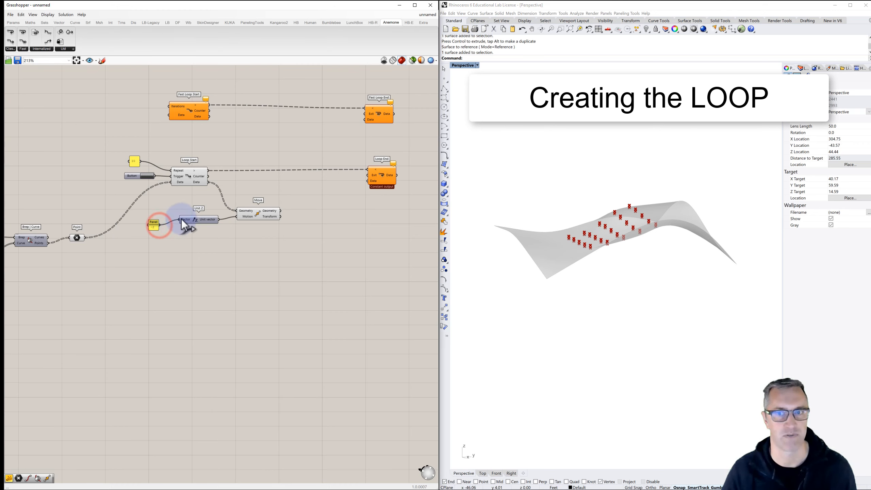
{"action": "scroll", "coordinate": [608, 241], "scroll_direction": "up", "scroll_amount": 5}
{"action": "right_click_drag", "start_coordinate": [608, 241], "coordinate": [598, 232]}
{"action": "scroll", "coordinate": [597, 230], "scroll_direction": "up", "scroll_amount": 2}
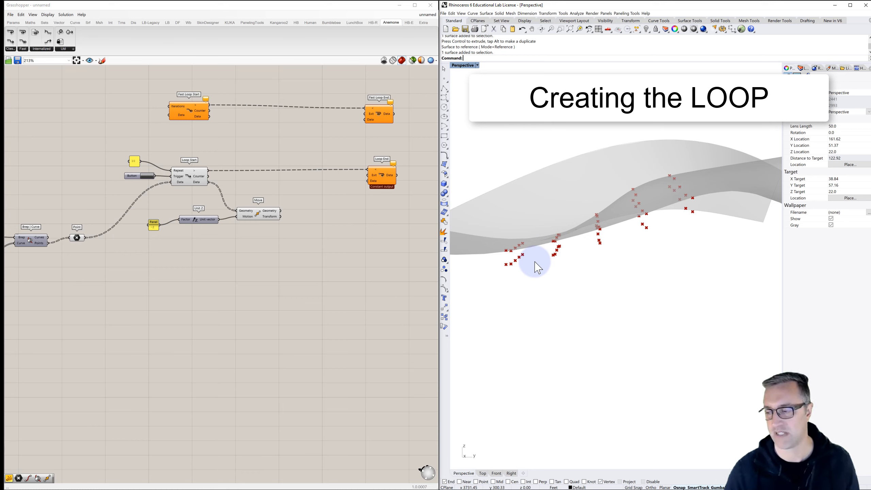
- Add a Surface Closest Point component and wire Move's Geometry output into its Point input
{"action": "left_click", "coordinate": [313, 214]}
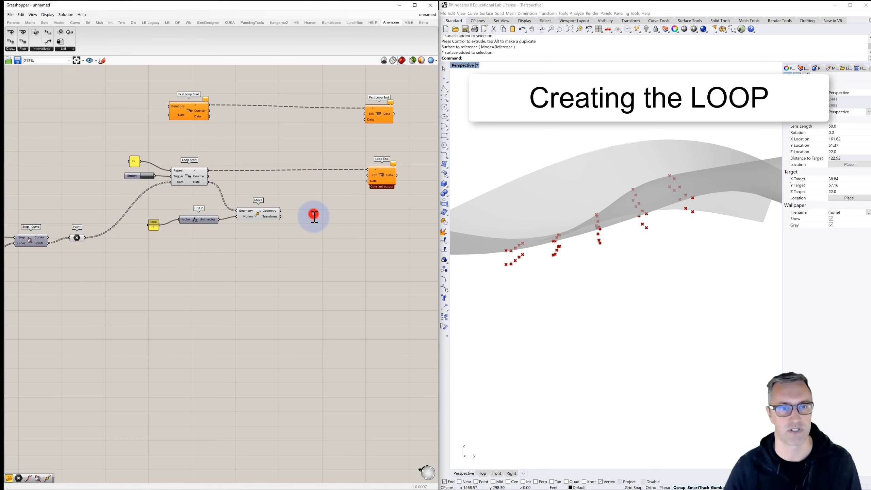
{"action": "double_click", "coordinate": [313, 214]}
{"action": "type", "text": "surface cl"}
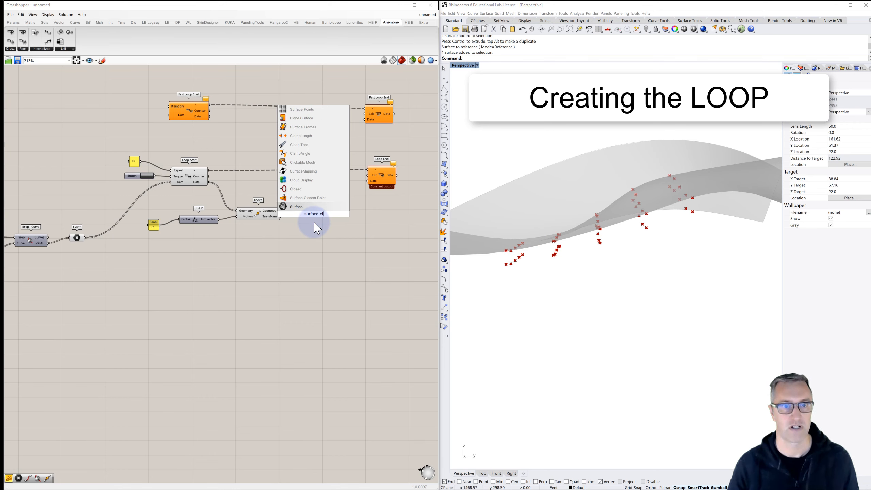
{"action": "left_click", "coordinate": [306, 197]}
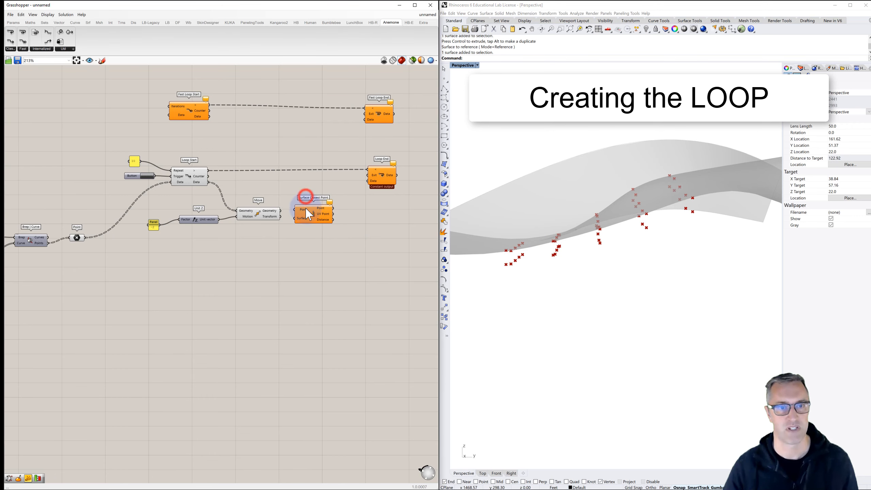
{"action": "left_click_drag", "start_coordinate": [308, 214], "coordinate": [318, 217]}
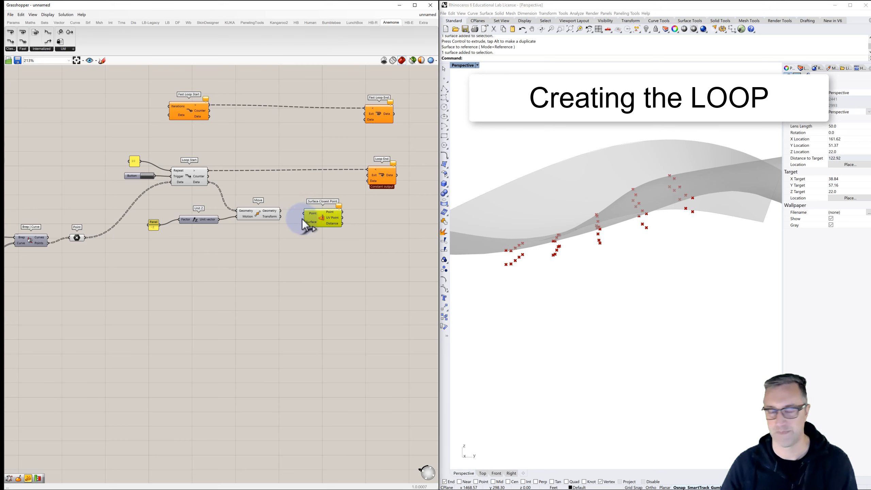
{"action": "left_click", "coordinate": [274, 212]}
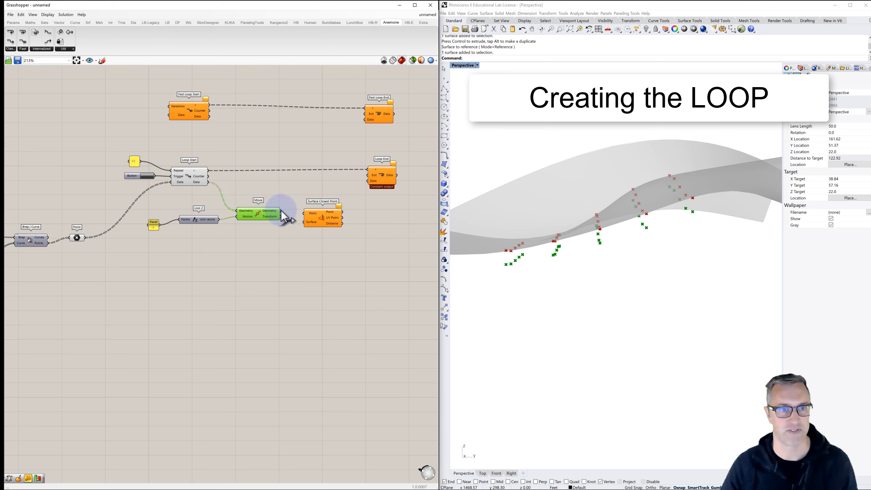
{"action": "left_click_drag", "start_coordinate": [281, 210], "coordinate": [309, 216]}
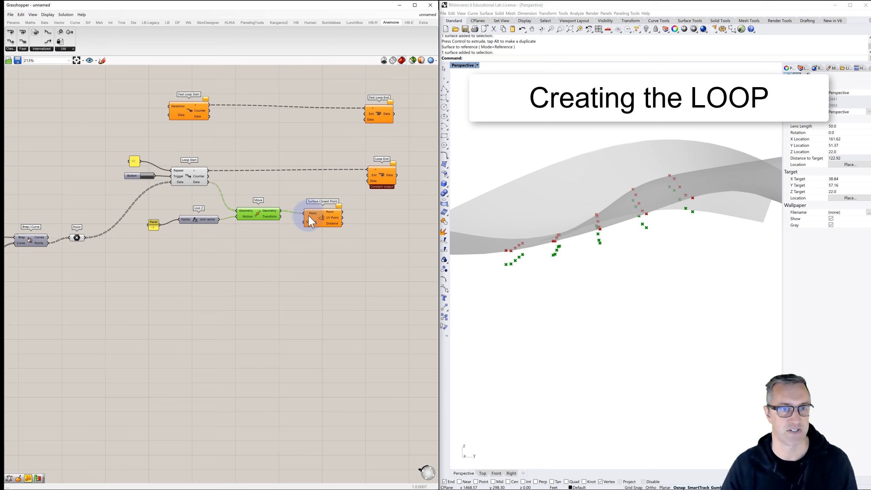
- Wire the topographic patch surface output into the Surface input of Surface Closest Point
{"action": "scroll", "coordinate": [314, 223], "scroll_direction": "down", "scroll_amount": 2}
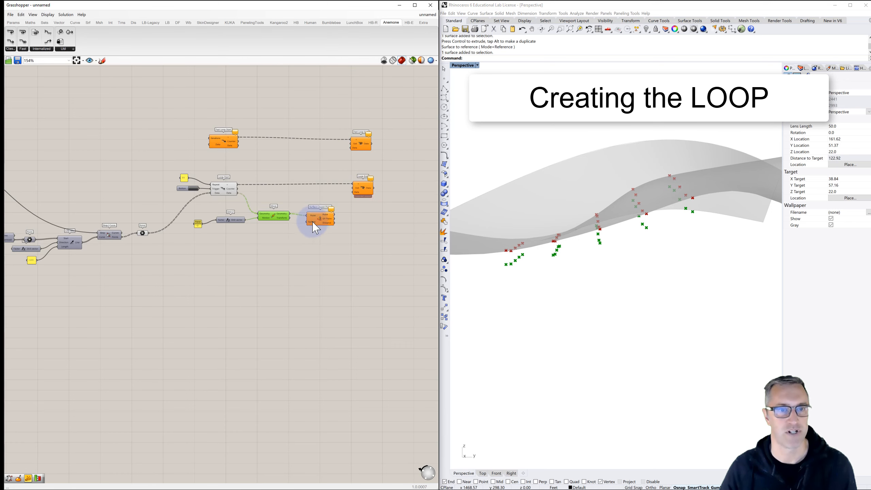
{"action": "scroll", "coordinate": [343, 219], "scroll_direction": "down", "scroll_amount": 2}
{"action": "scroll", "coordinate": [376, 215], "scroll_direction": "down", "scroll_amount": 1}
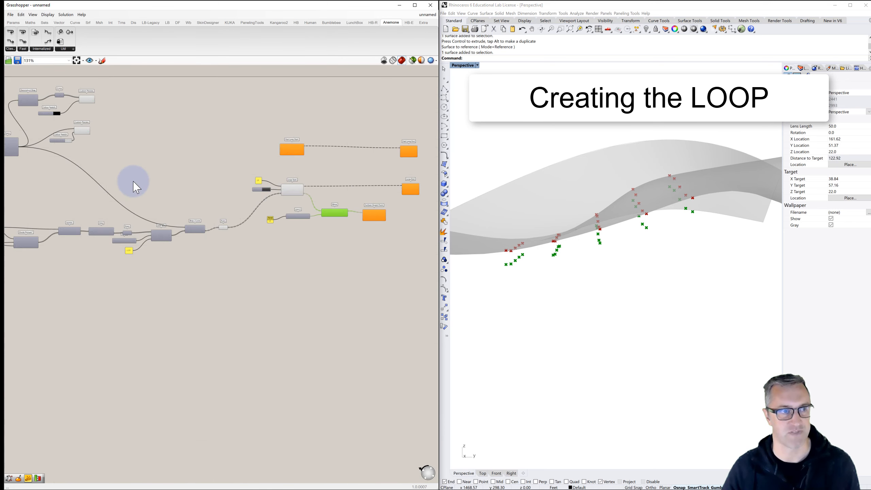
{"action": "left_click_drag", "start_coordinate": [19, 146], "coordinate": [365, 217]}
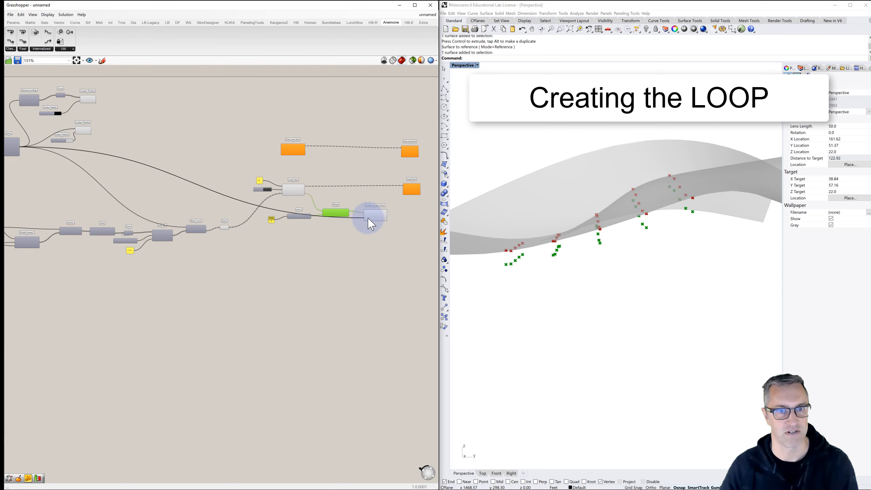
{"action": "scroll", "coordinate": [365, 217], "scroll_direction": "up", "scroll_amount": 3}
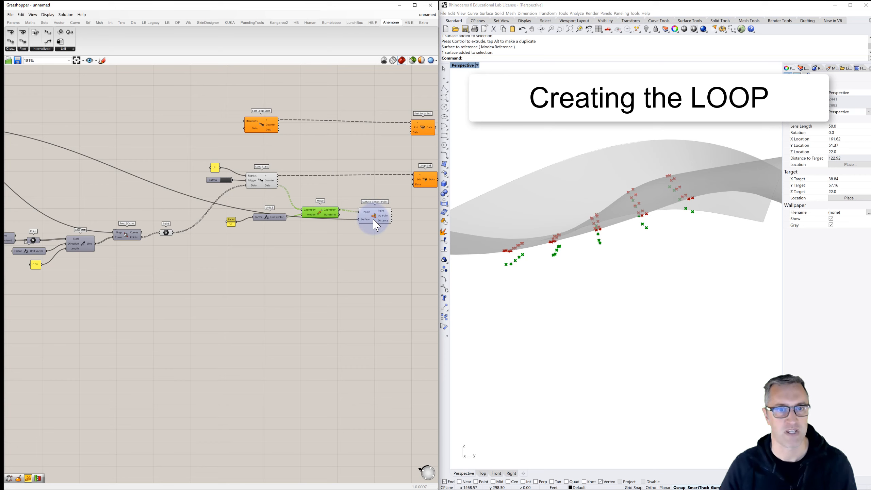
{"action": "scroll", "coordinate": [373, 220], "scroll_direction": "up", "scroll_amount": 1}
{"action": "right_click_drag", "start_coordinate": [350, 216], "coordinate": [289, 218]}
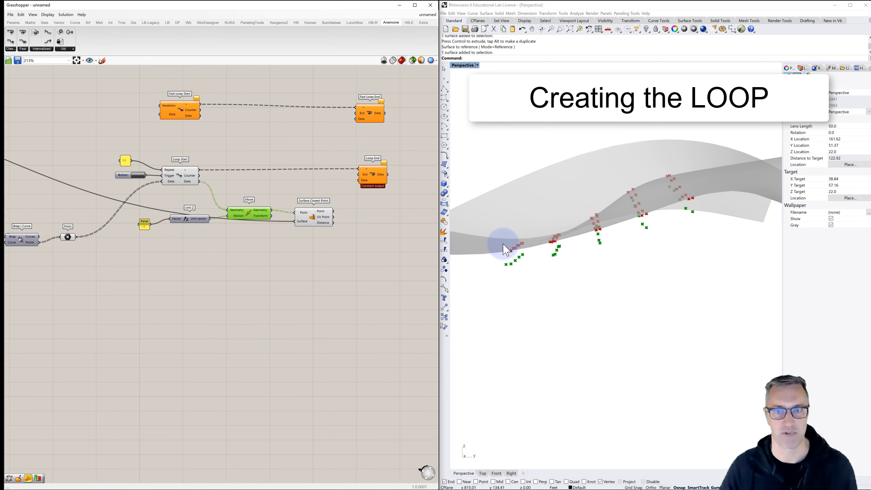
{"action": "right_click_drag", "start_coordinate": [506, 250], "coordinate": [506, 262]}
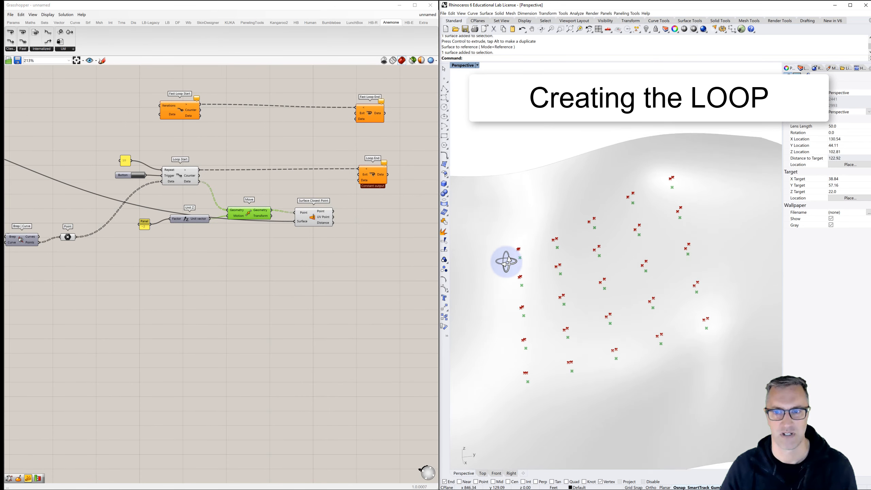
- Wire Surface Closest Point's Point output into Loop End's Data input and trigger the loop
{"action": "left_click", "coordinate": [313, 218]}
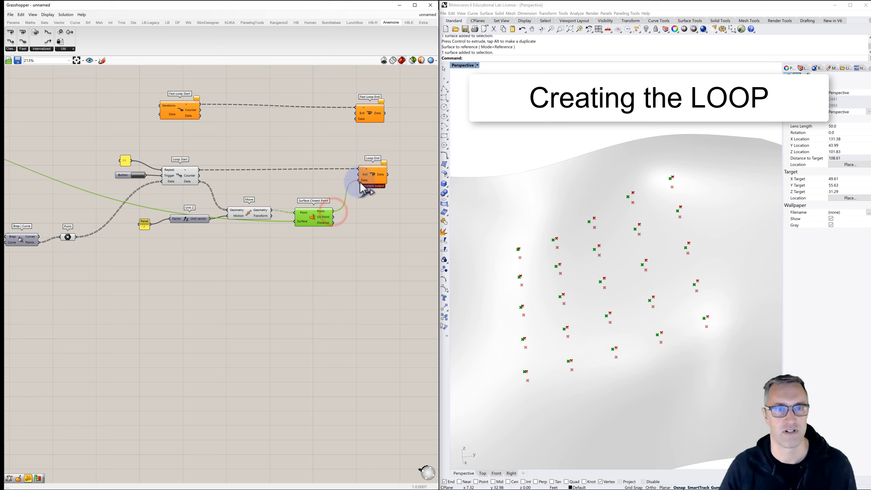
{"action": "left_click_drag", "start_coordinate": [361, 184], "coordinate": [363, 186]}
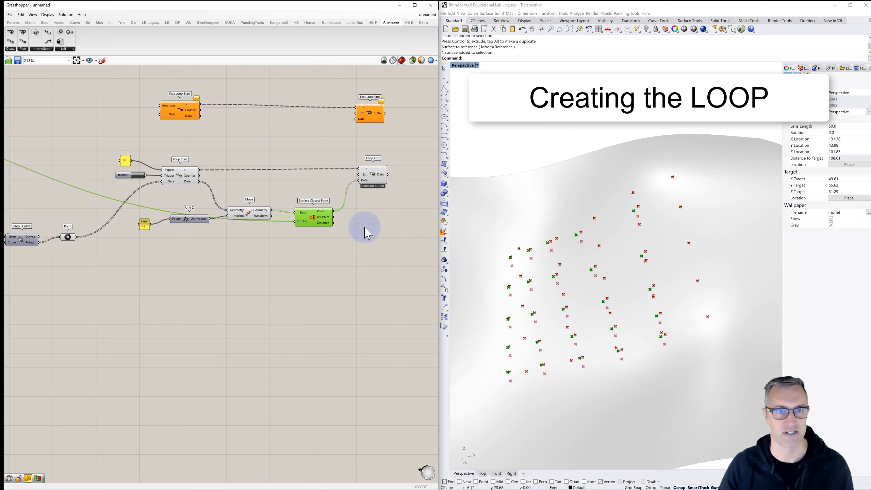
{"action": "right_click_drag", "start_coordinate": [340, 247], "coordinate": [319, 238]}
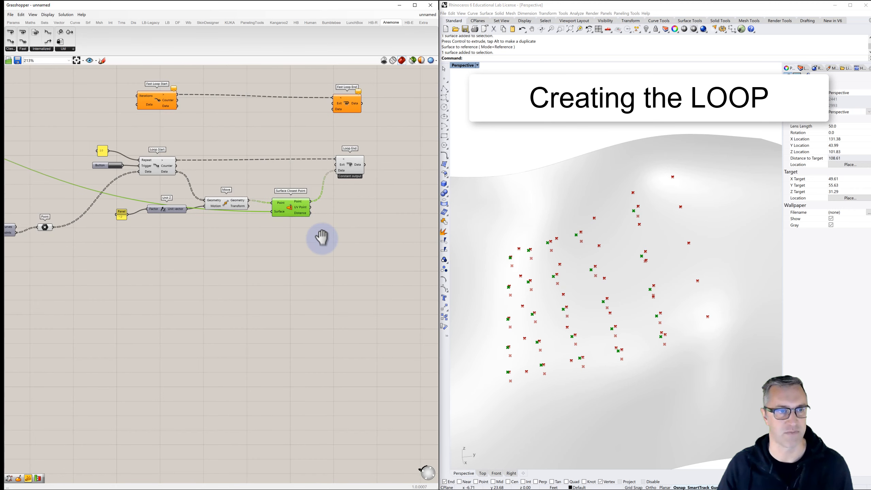
{"action": "left_click", "coordinate": [118, 167]}
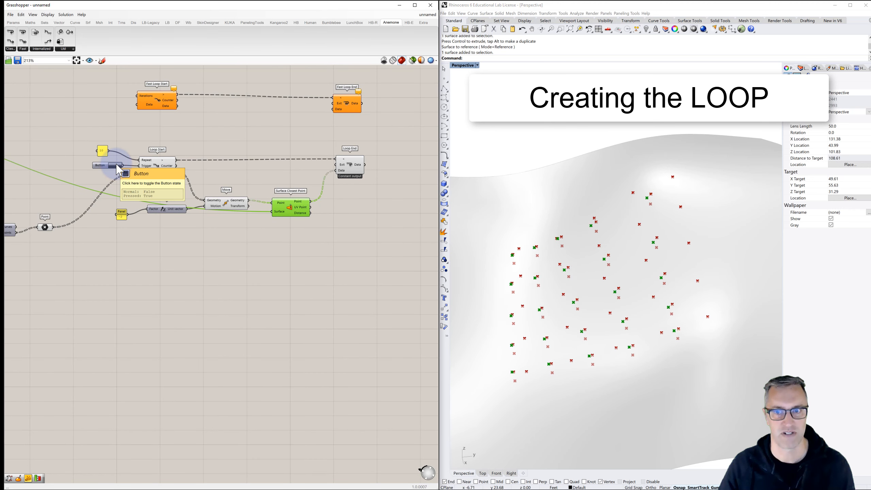
- Turn off the previews of Move, the projected Point parameter and Loop Start, and trigger the loop again
{"action": "left_click", "coordinate": [227, 206]}
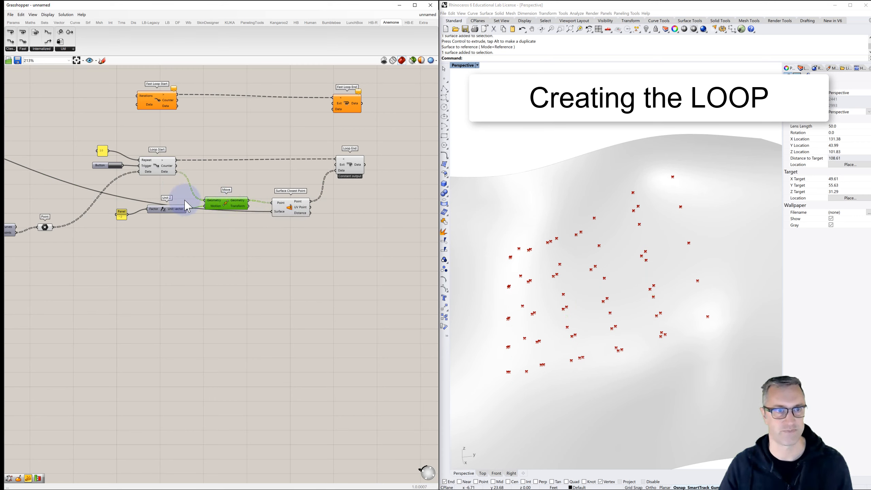
{"action": "left_click", "coordinate": [45, 227]}
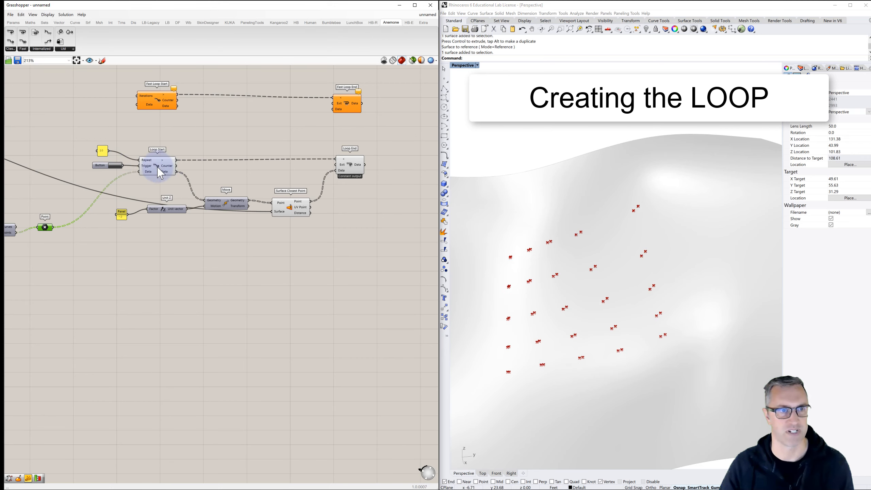
{"action": "left_click", "coordinate": [159, 172]}
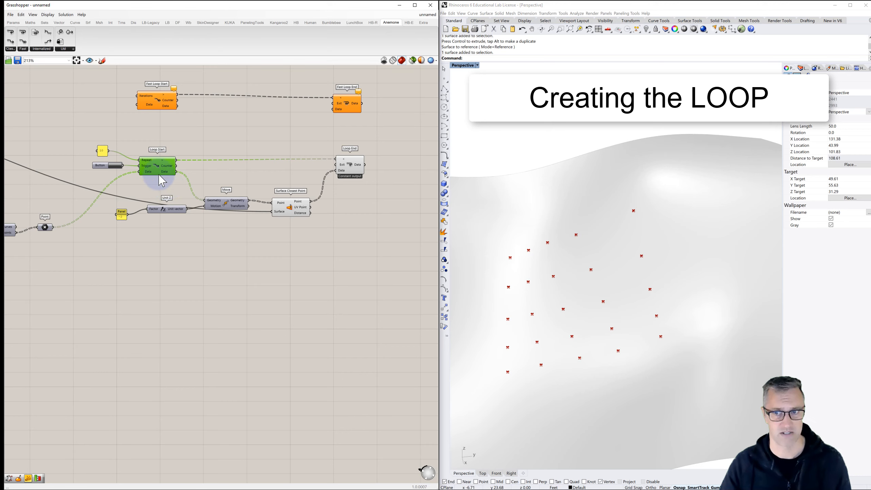
{"action": "left_click", "coordinate": [150, 189]}
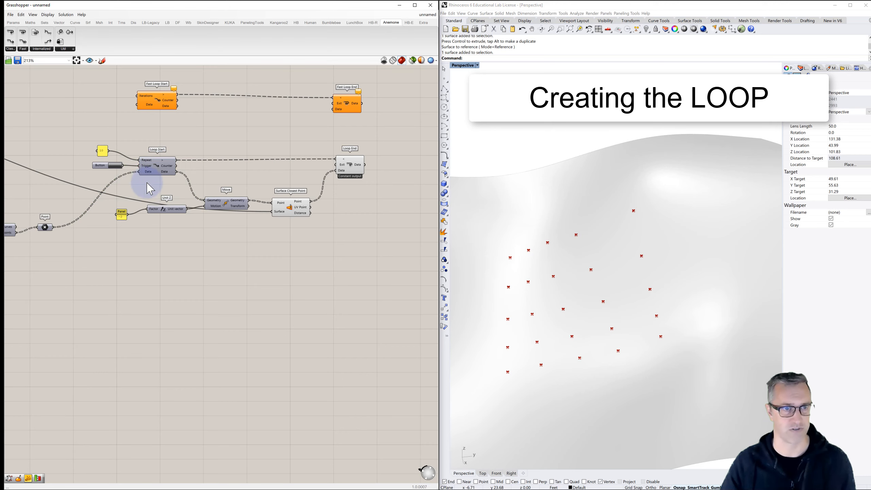
{"action": "left_click", "coordinate": [116, 164]}
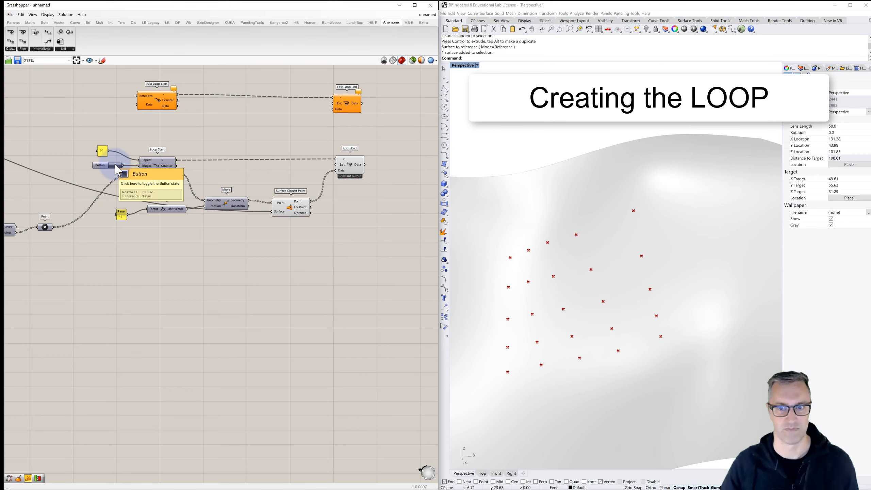
- Set the panel feeding Unit Z's Factor input to -1 and trigger the loop again
{"action": "right_click_drag", "start_coordinate": [609, 294], "coordinate": [614, 246]}
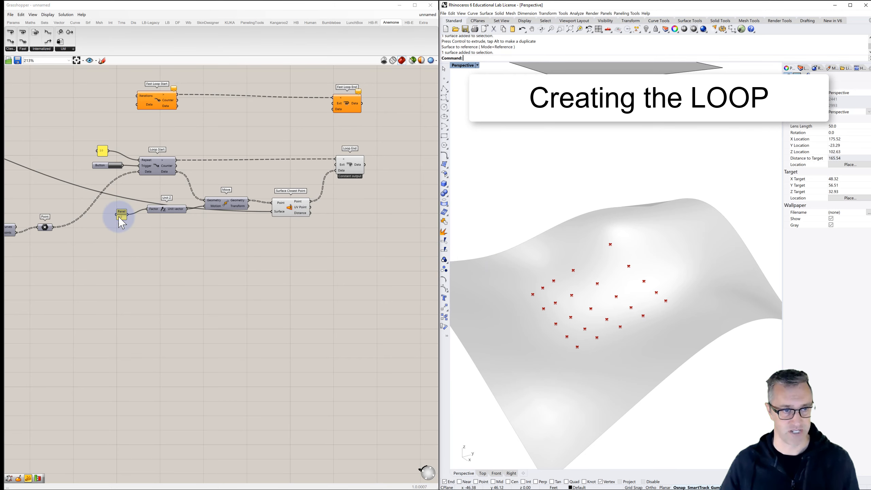
{"action": "scroll", "coordinate": [117, 218], "scroll_direction": "up", "scroll_amount": 3}
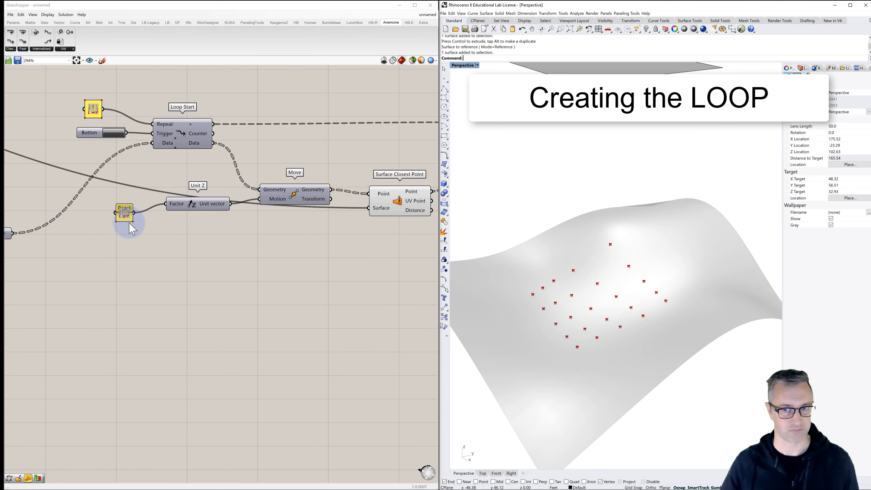
{"action": "scroll", "coordinate": [144, 226], "scroll_direction": "down", "scroll_amount": 2}
{"action": "double_click", "coordinate": [126, 219]}
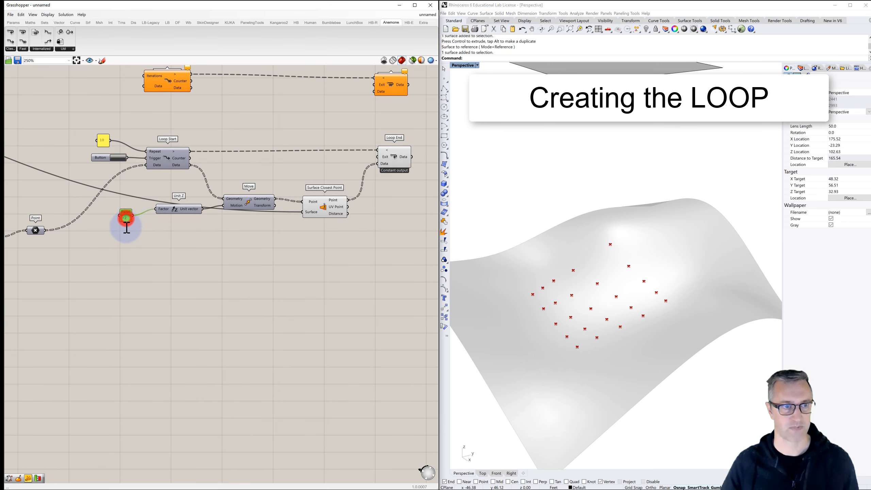
{"action": "type", "text": "-1"}
{"action": "left_click", "coordinate": [149, 279]}
{"action": "left_click", "coordinate": [147, 275]}
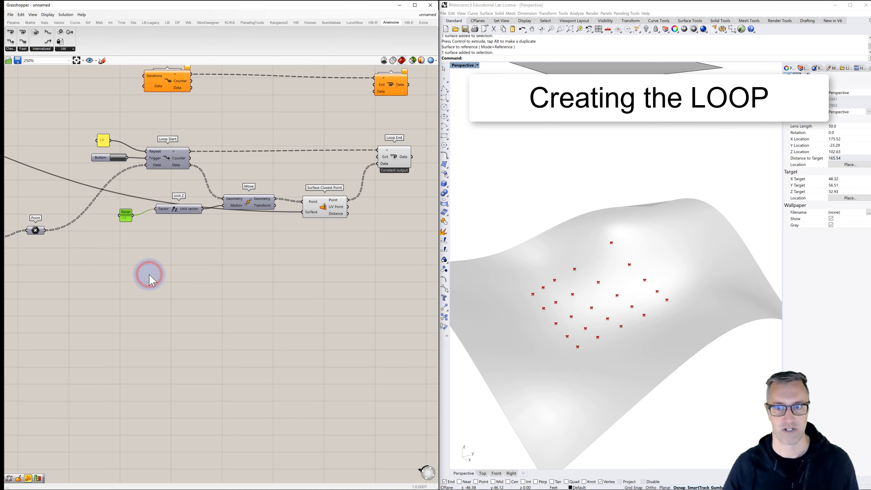
{"action": "left_click", "coordinate": [117, 159]}
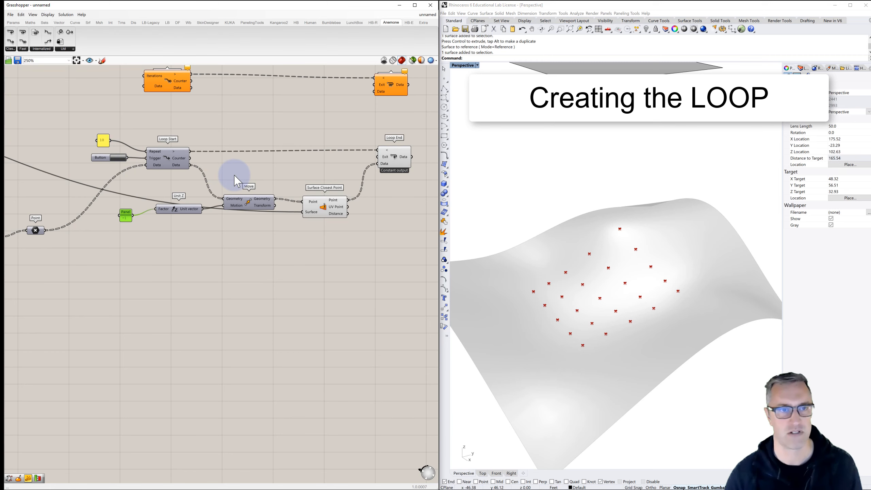
- Turn off the preview of the Surface Closest Point component
{"action": "scroll", "coordinate": [260, 178], "scroll_direction": "down", "scroll_amount": 3}
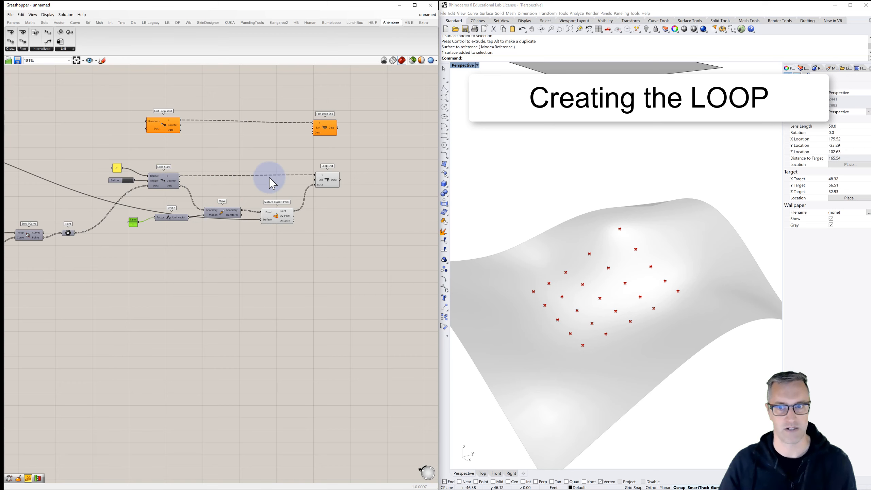
{"action": "scroll", "coordinate": [327, 181], "scroll_direction": "up", "scroll_amount": 2}
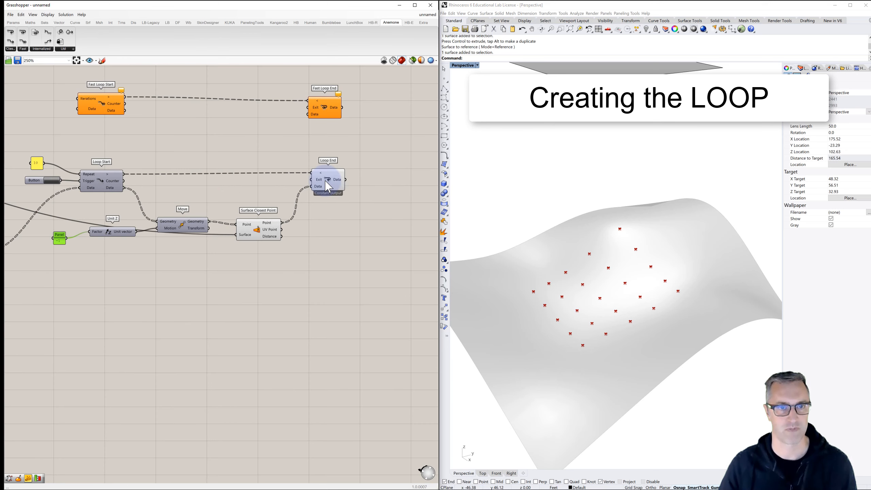
{"action": "left_click", "coordinate": [261, 236]}
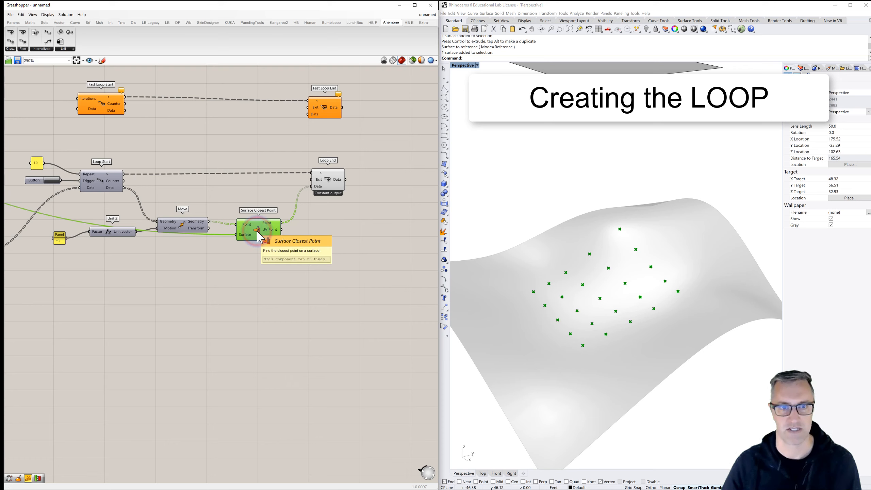
{"action": "right_click", "coordinate": [257, 232]}
{"action": "left_click", "coordinate": [270, 241]}
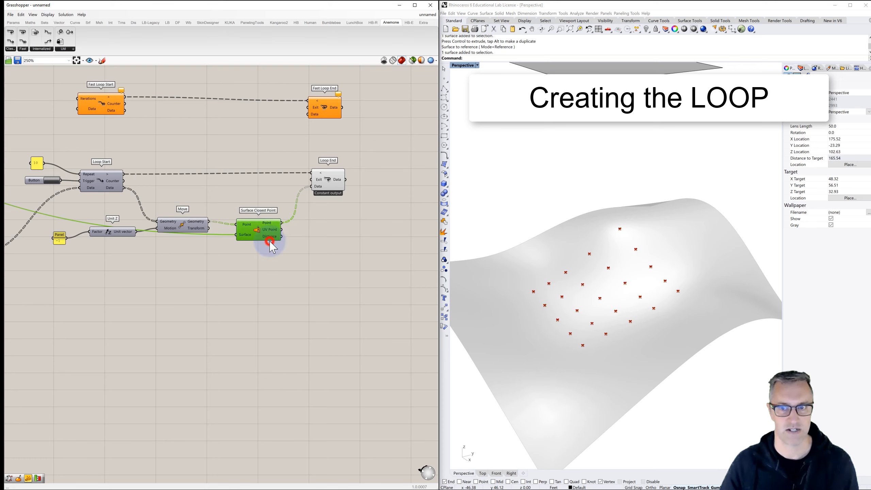
{"action": "left_click", "coordinate": [292, 242]}
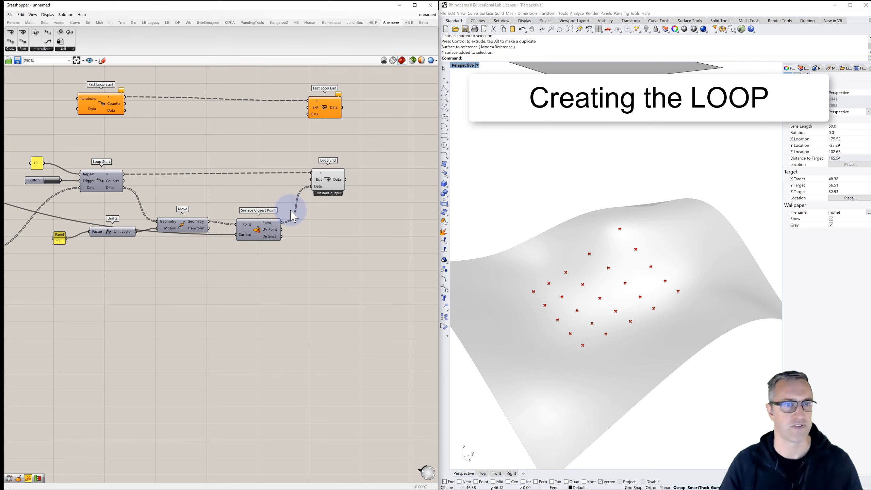
- Turn on Record data for both Loop End and Fast Loop End, and rerun the loop
{"action": "right_click", "coordinate": [331, 184]}
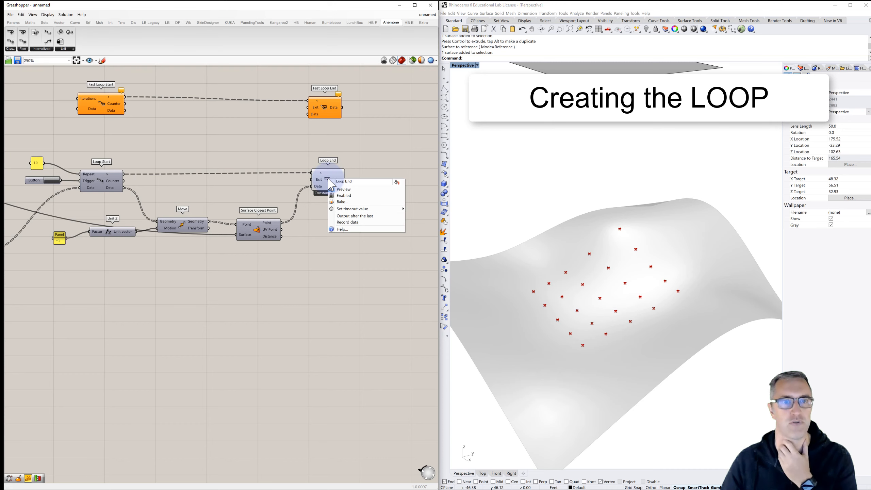
{"action": "left_click", "coordinate": [345, 222]}
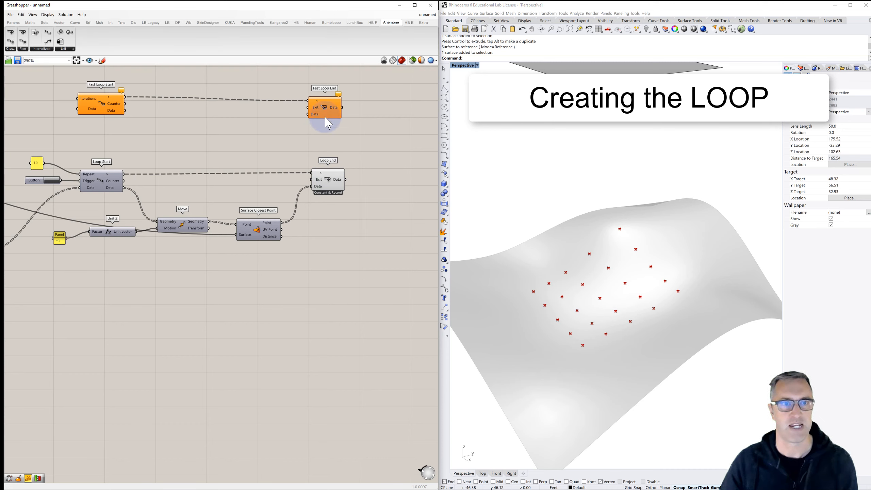
{"action": "right_click", "coordinate": [324, 107]}
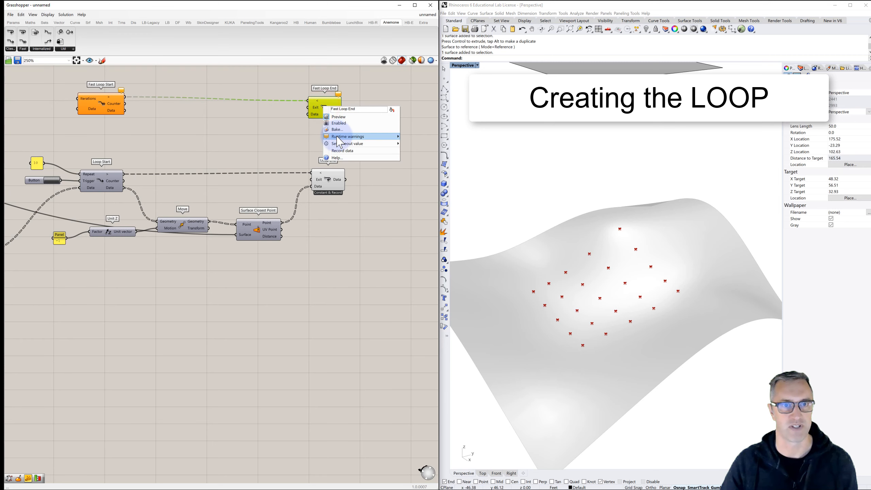
{"action": "left_click", "coordinate": [342, 151]}
{"action": "left_click", "coordinate": [252, 152]}
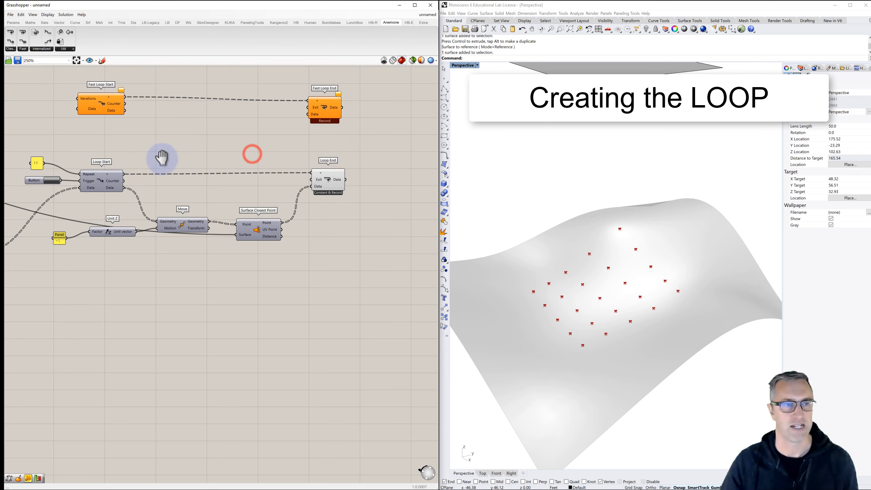
{"action": "right_click_drag", "start_coordinate": [162, 158], "coordinate": [190, 151]}
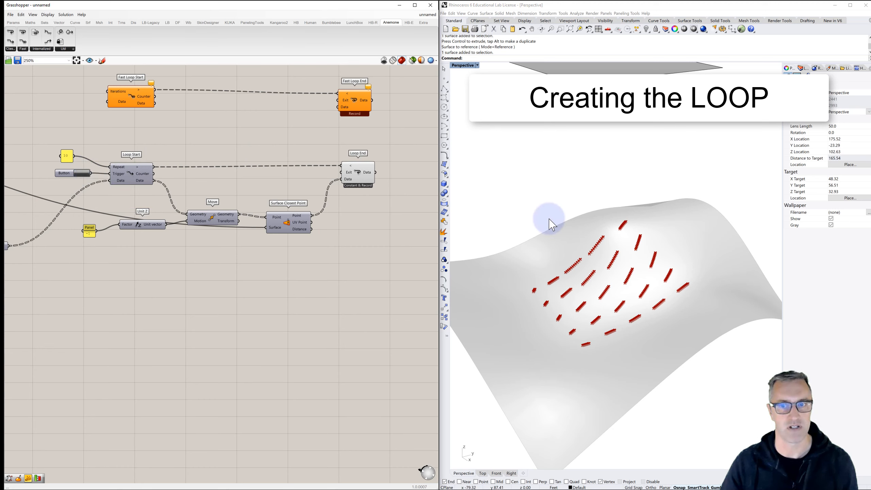
- Trigger the loop once more and examine the recorded point trails on the topographic surface up close
{"action": "scroll", "coordinate": [633, 237], "scroll_direction": "up", "scroll_amount": 3}
{"action": "scroll", "coordinate": [631, 247], "scroll_direction": "up", "scroll_amount": 1}
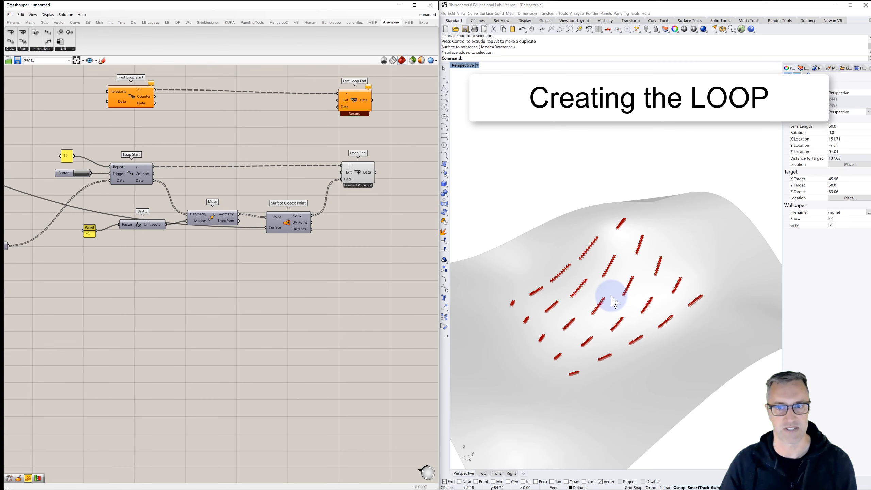
{"action": "scroll", "coordinate": [604, 304], "scroll_direction": "up", "scroll_amount": 1}
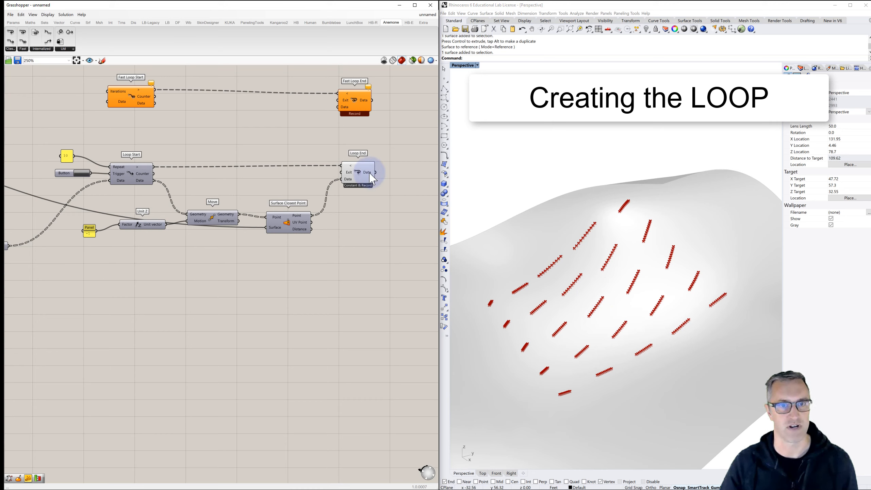
{"action": "mouse_move", "coordinate": [367, 179]}
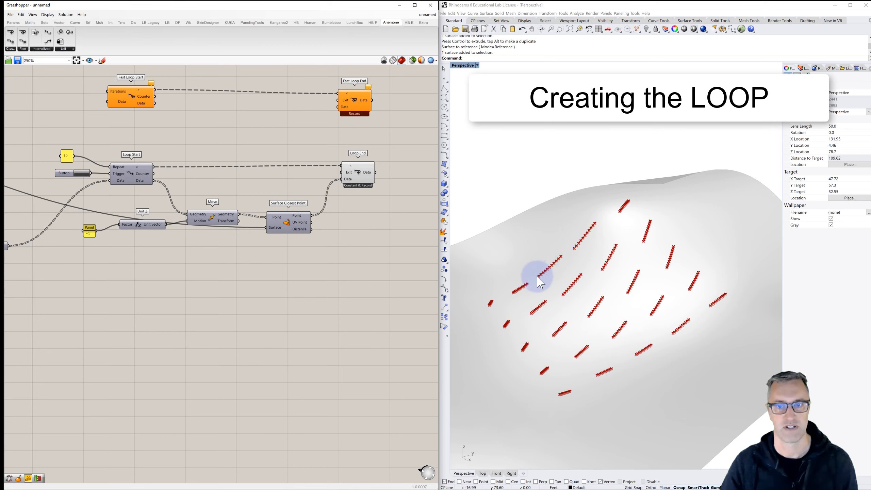
{"action": "left_click", "coordinate": [84, 173]}
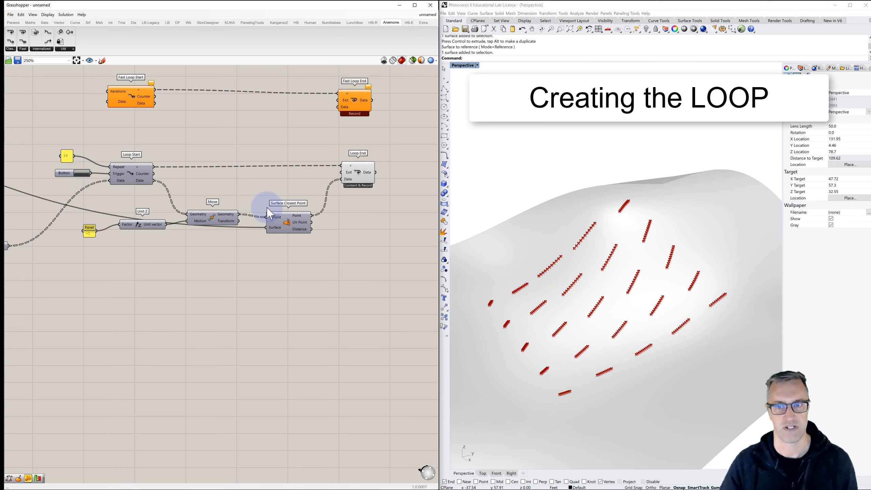
{"action": "scroll", "coordinate": [557, 237], "scroll_direction": "up", "scroll_amount": 5}
{"action": "scroll", "coordinate": [557, 237], "scroll_direction": "up", "scroll_amount": 5}
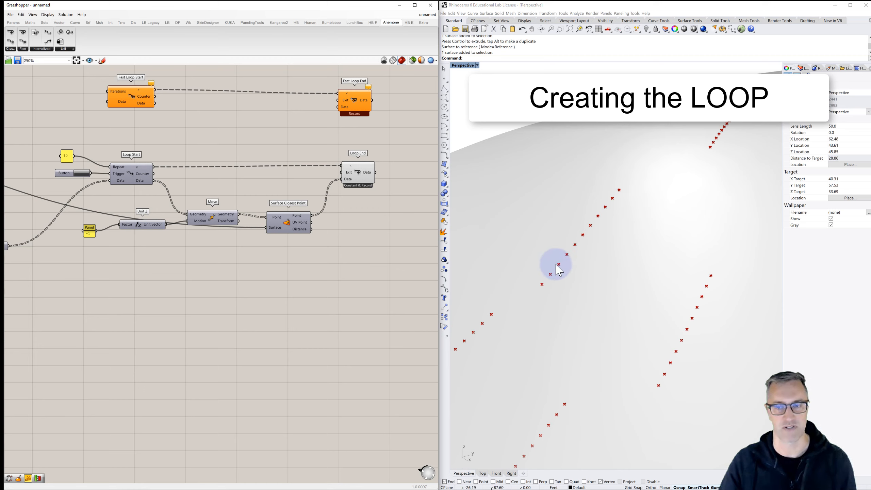
{"action": "scroll", "coordinate": [557, 264], "scroll_direction": "down", "scroll_amount": 10}
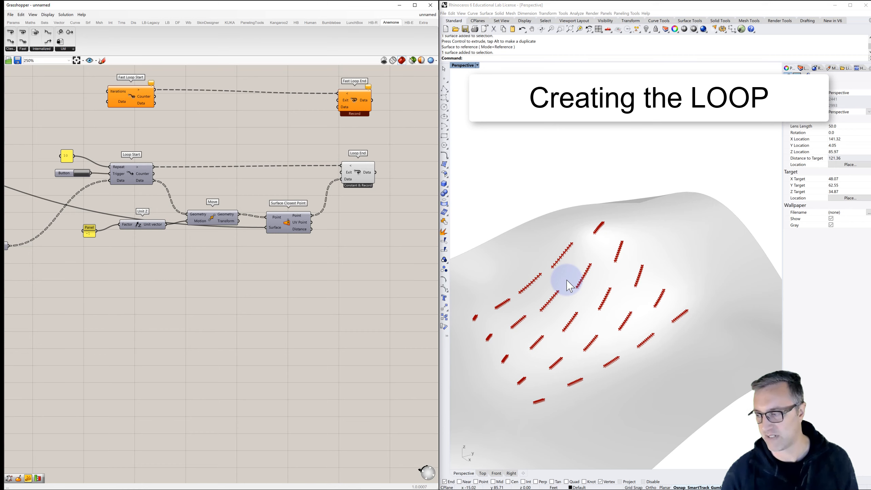
- Add a PolyLine component after Loop End, wire Loop End's Data output into its Vertices input, and space the two components apart
{"action": "right_click_drag", "start_coordinate": [379, 184], "coordinate": [306, 182]}
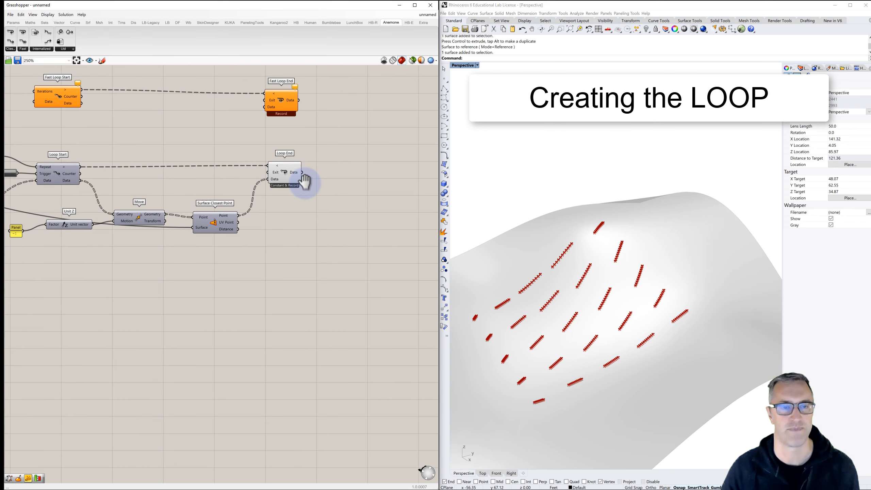
{"action": "double_click", "coordinate": [352, 174]}
{"action": "type", "text": "poly"}
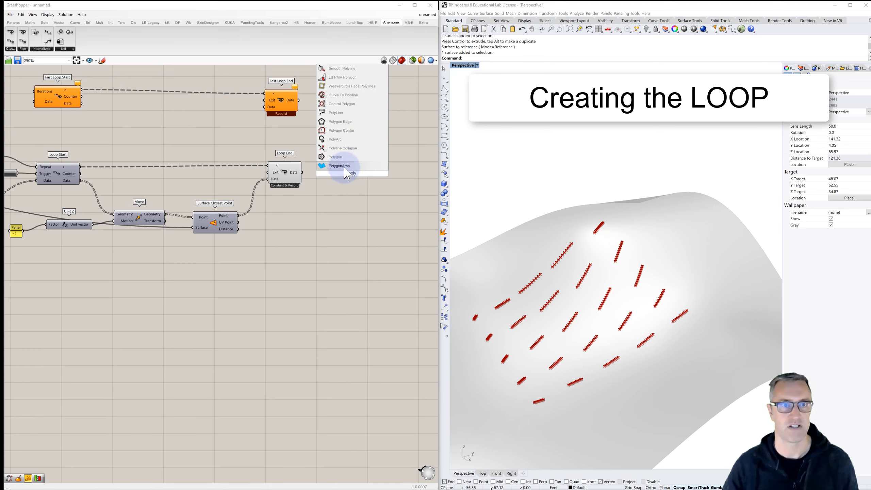
{"action": "left_click", "coordinate": [338, 113]}
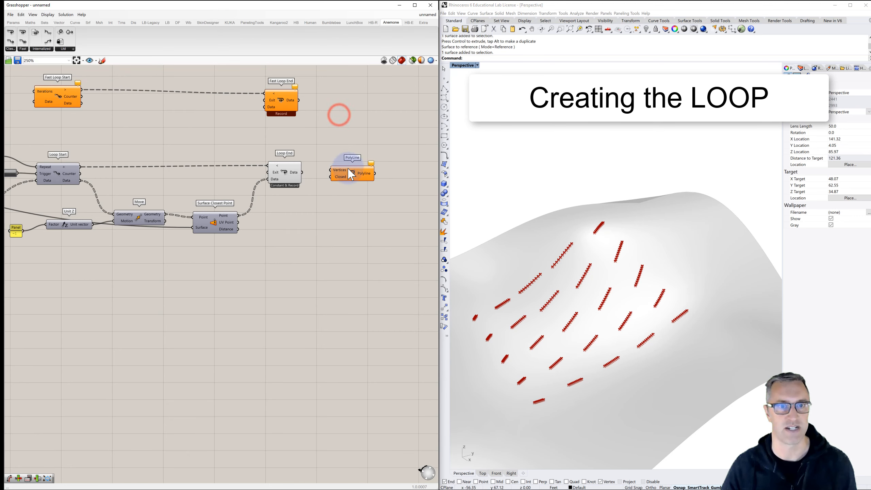
{"action": "left_click_drag", "start_coordinate": [359, 177], "coordinate": [374, 178]}
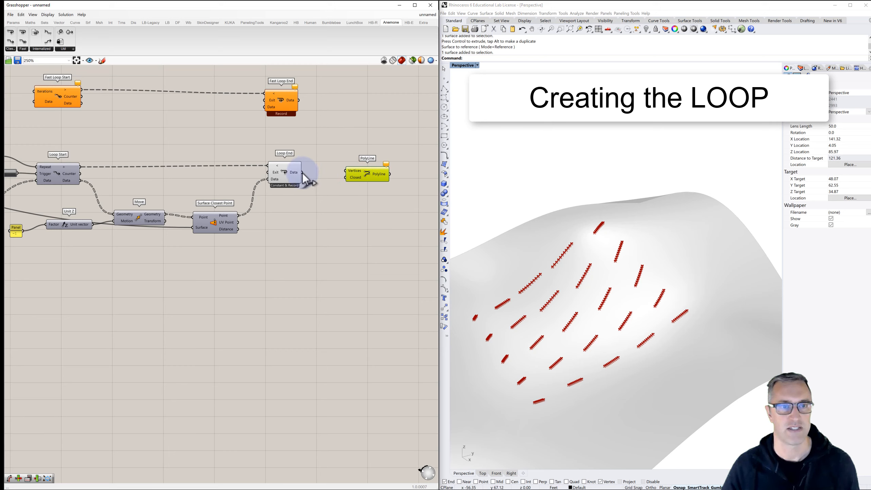
{"action": "left_click_drag", "start_coordinate": [302, 173], "coordinate": [347, 171]}
{"action": "left_click", "coordinate": [370, 190]}
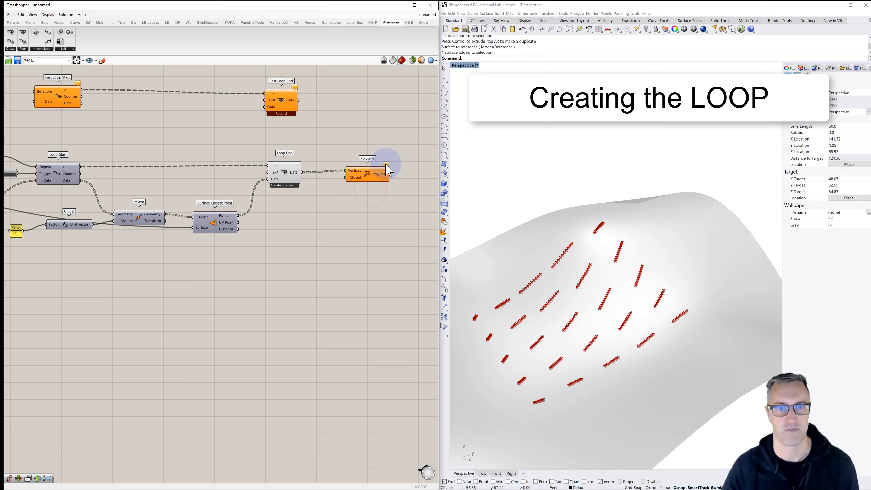
{"action": "mouse_move", "coordinate": [387, 169]}
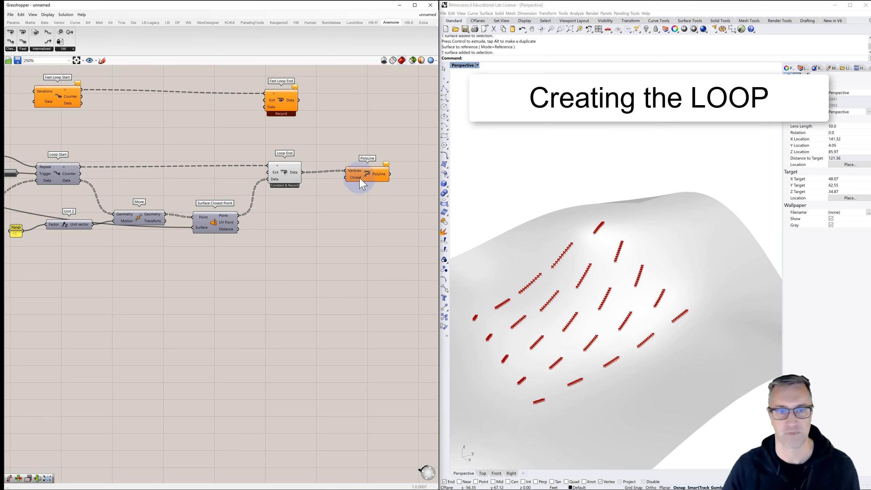
{"action": "left_click_drag", "start_coordinate": [367, 179], "coordinate": [386, 182]}
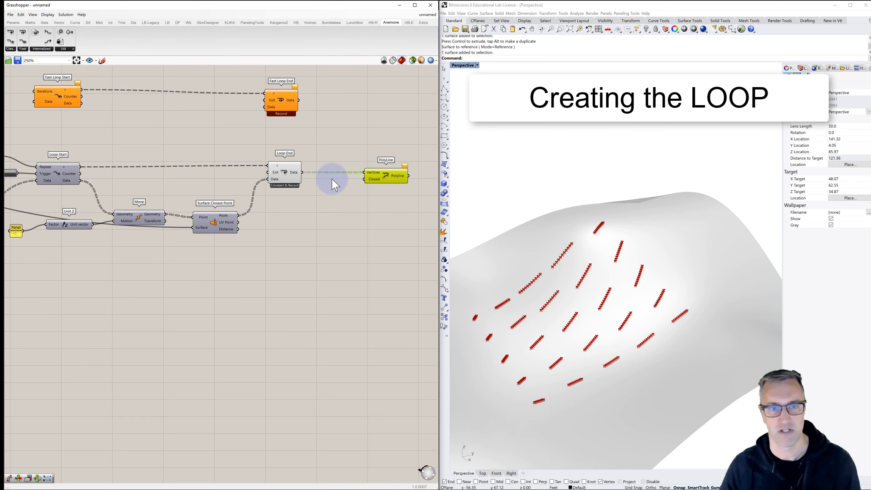
- Add a Point parameter between Loop End and PolyLine and wire Loop End's Data output into it
{"action": "right_click_drag", "start_coordinate": [334, 184], "coordinate": [301, 175]}
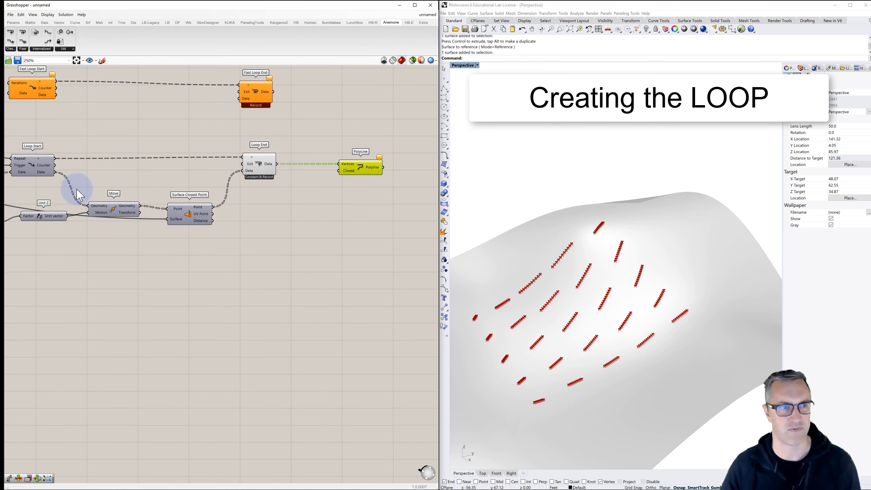
{"action": "right_click_drag", "start_coordinate": [77, 183], "coordinate": [178, 167]}
{"action": "scroll", "coordinate": [187, 174], "scroll_direction": "down", "scroll_amount": 1}
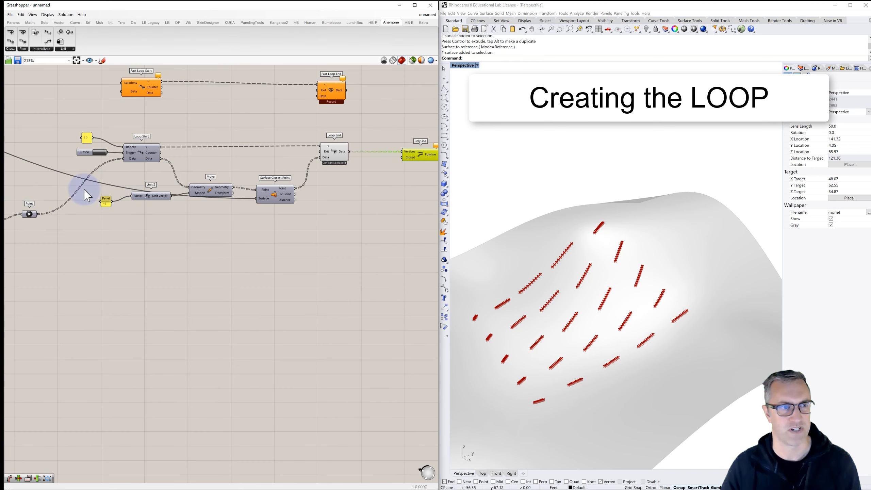
{"action": "left_click", "coordinate": [29, 215]}
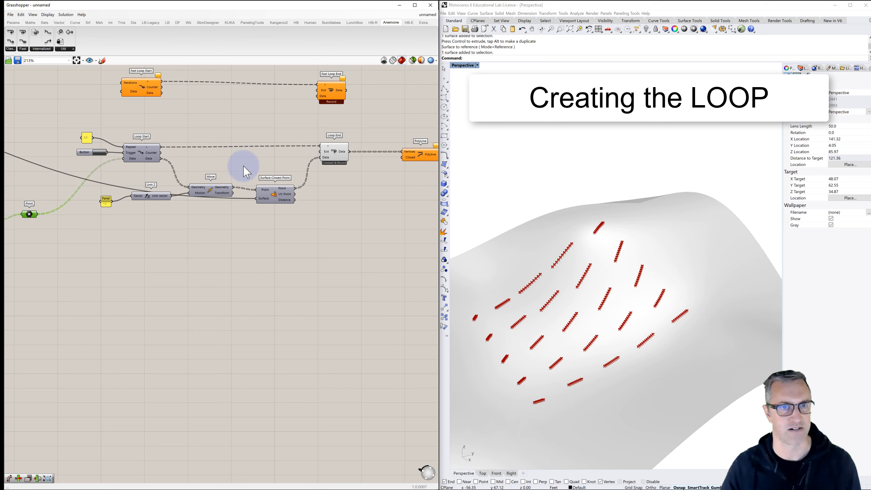
{"action": "double_click", "coordinate": [381, 187]}
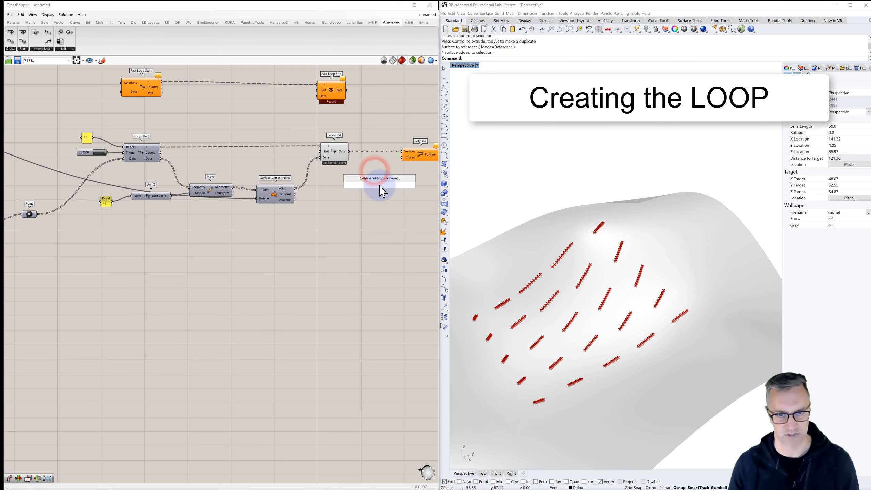
{"action": "type", "text": "point"}
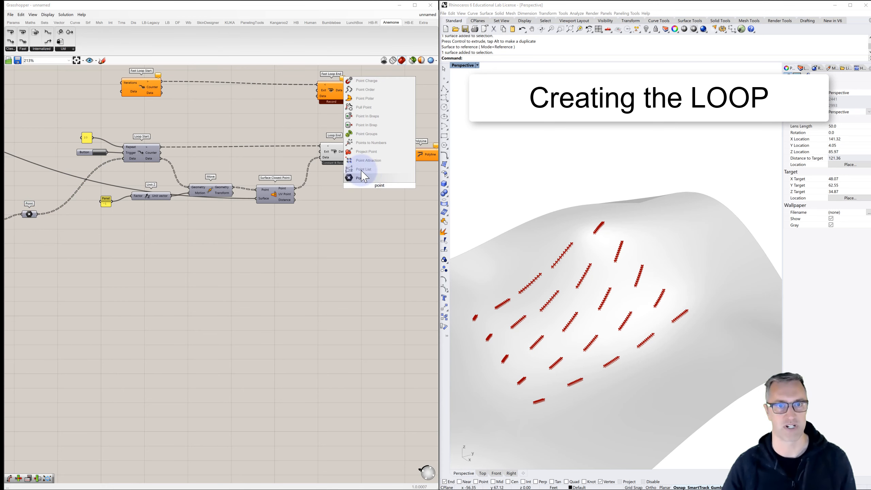
{"action": "left_click", "coordinate": [360, 179]}
{"action": "left_click_drag", "start_coordinate": [349, 151], "coordinate": [374, 186]}
{"action": "left_click", "coordinate": [347, 184]}
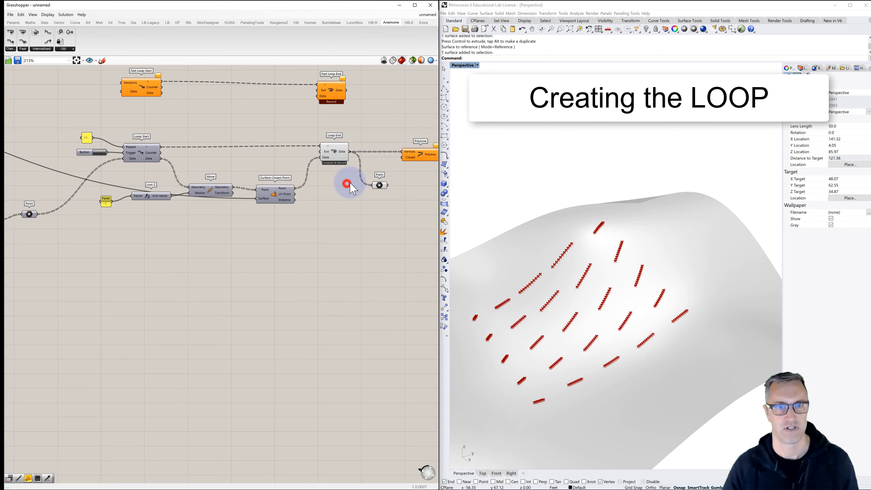
- Wire the Point parameter's output into PolyLine's Vertices input in place of Loop End's Data, and move PolyLine farther from Point
{"action": "left_click", "coordinate": [380, 186]}
{"action": "left_click", "coordinate": [334, 156]}
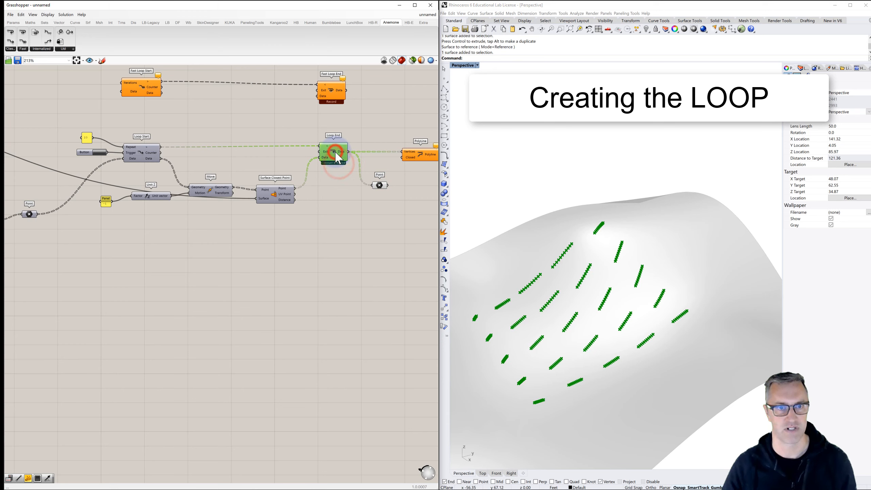
{"action": "left_click", "coordinate": [342, 198]}
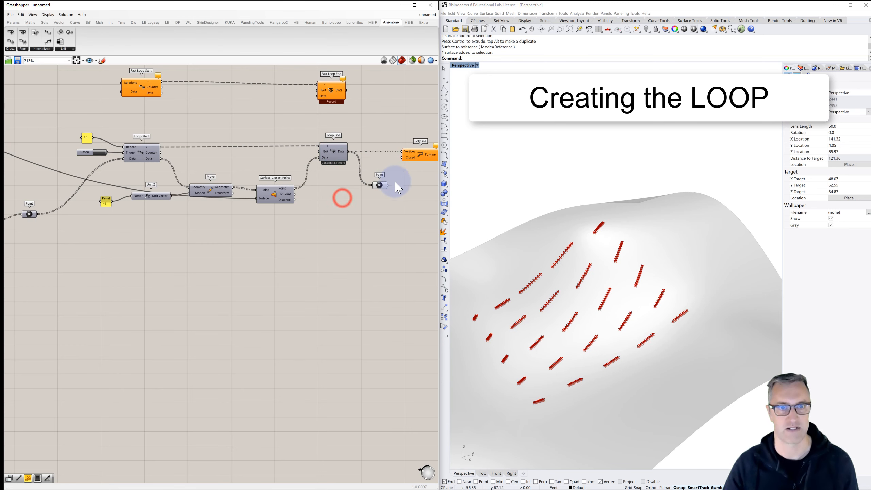
{"action": "left_click_drag", "start_coordinate": [388, 186], "coordinate": [401, 152]}
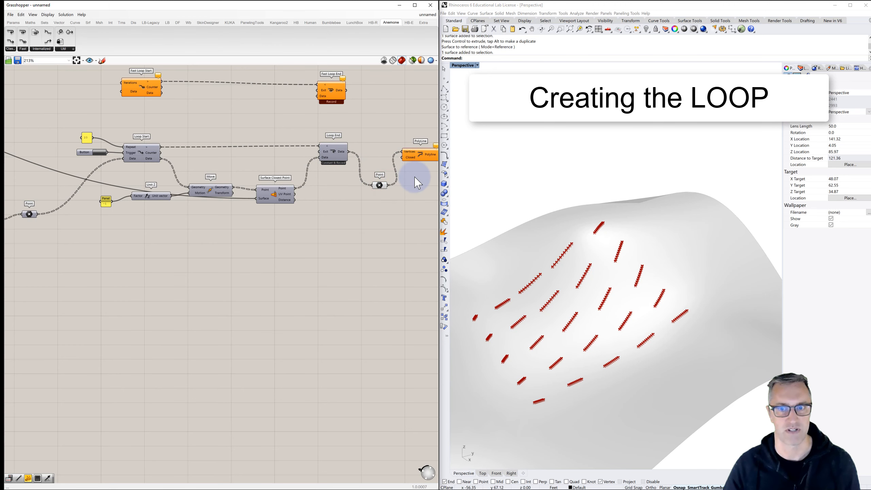
{"action": "right_click_drag", "start_coordinate": [415, 177], "coordinate": [330, 172]}
{"action": "left_click_drag", "start_coordinate": [335, 150], "coordinate": [370, 164]}
- Add a Panel below PolyLine, wire the Point parameter's output into it, and enlarge it to read the point lists
{"action": "double_click", "coordinate": [342, 196]}
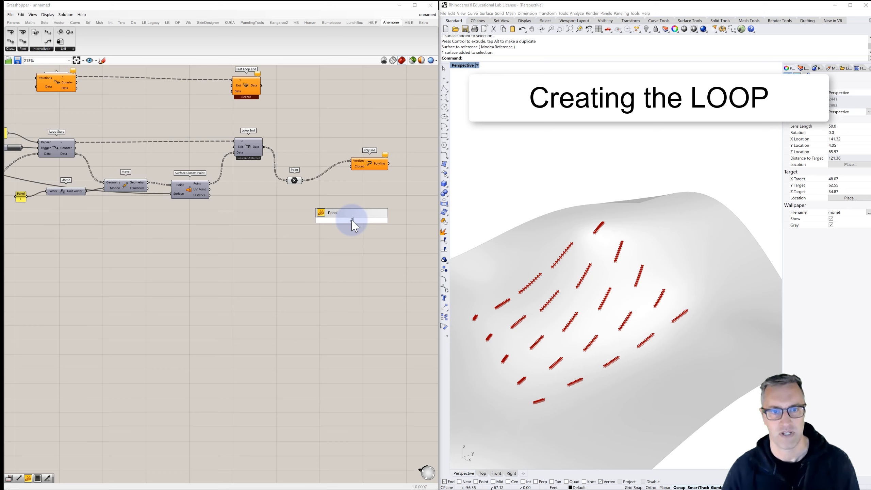
{"action": "left_click_drag", "start_coordinate": [353, 227], "coordinate": [352, 222]}
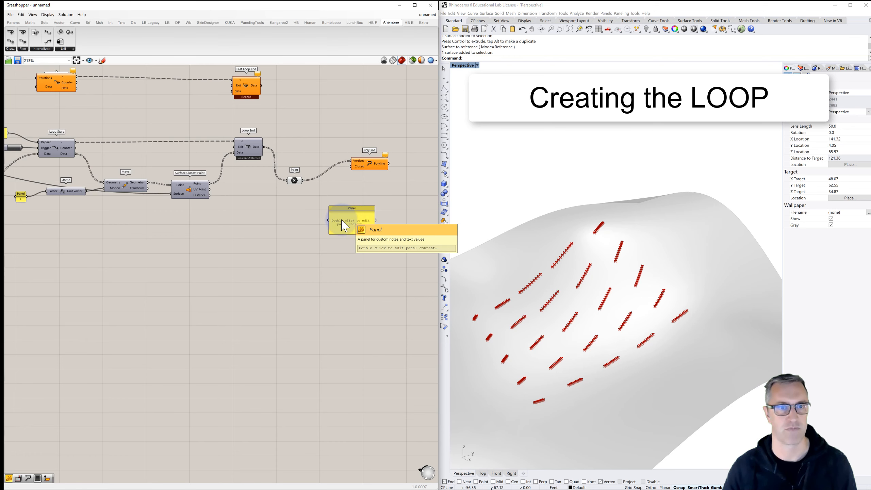
{"action": "left_click_drag", "start_coordinate": [303, 180], "coordinate": [349, 402]}
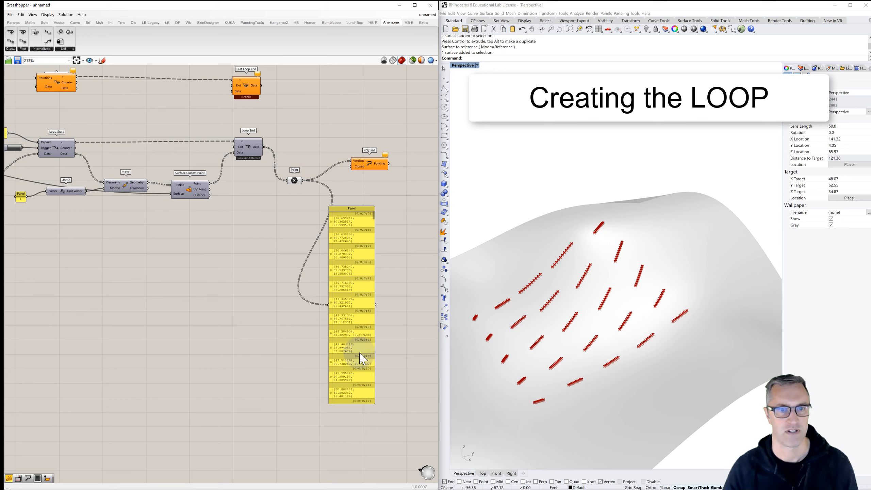
{"action": "left_click", "coordinate": [376, 317]}
{"action": "left_click_drag", "start_coordinate": [374, 318], "coordinate": [422, 313]}
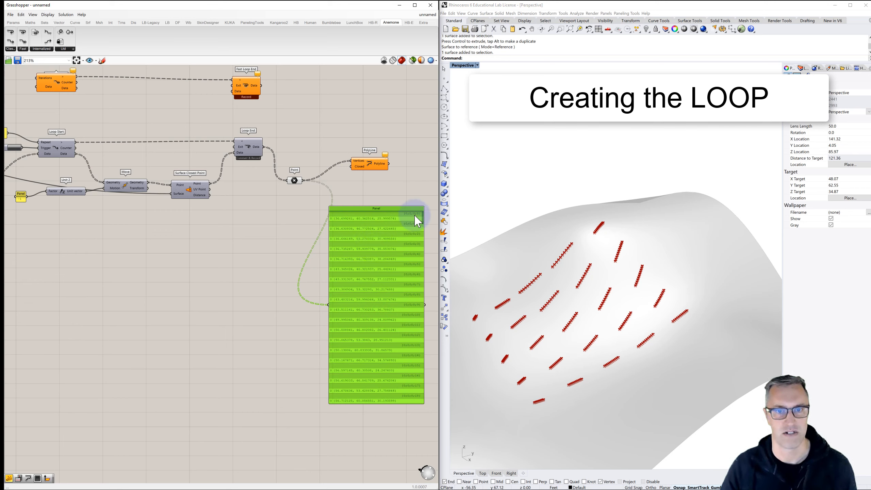
{"action": "left_click_drag", "start_coordinate": [424, 222], "coordinate": [425, 274]}
{"action": "left_click_drag", "start_coordinate": [426, 290], "coordinate": [437, 213]}
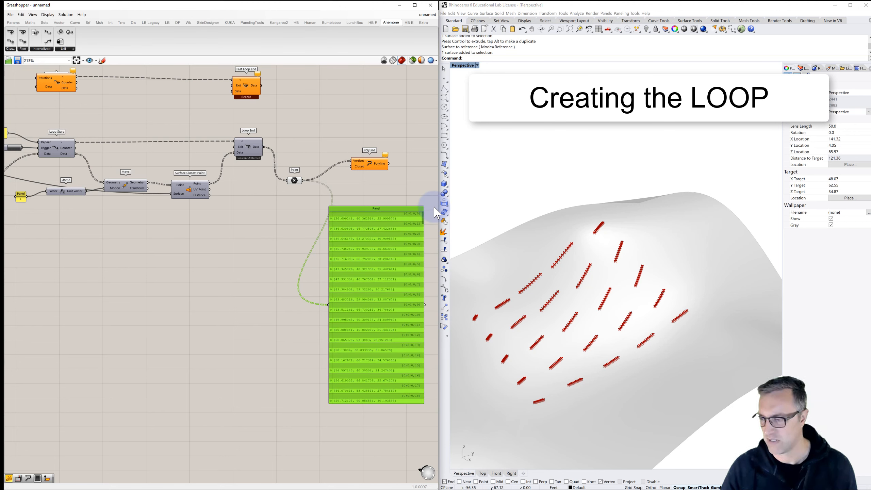
- Flatten the Points output of the Brep | Curve component that feeds the loop
{"action": "right_click_drag", "start_coordinate": [216, 191], "coordinate": [244, 194]}
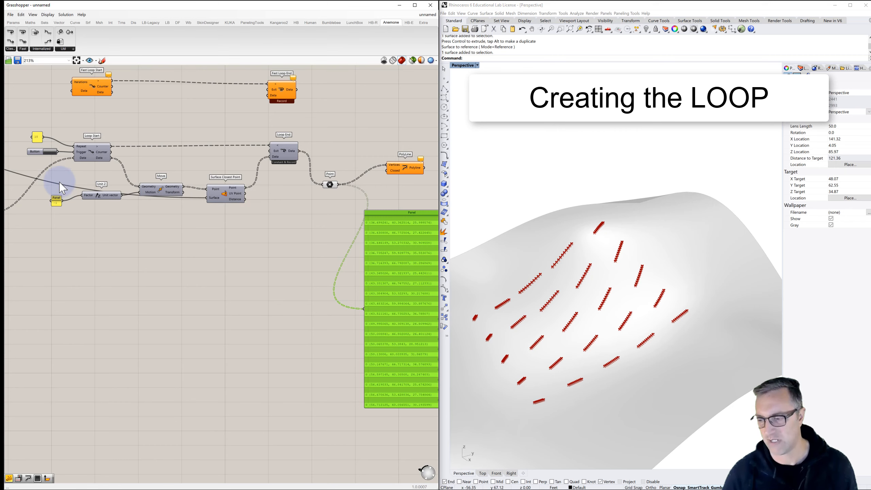
{"action": "right_click_drag", "start_coordinate": [117, 203], "coordinate": [224, 186]}
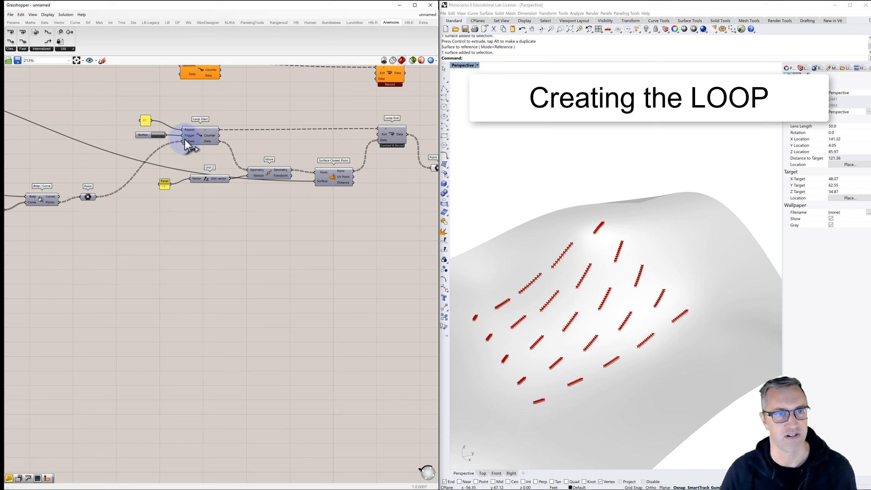
{"action": "mouse_move", "coordinate": [50, 205]}
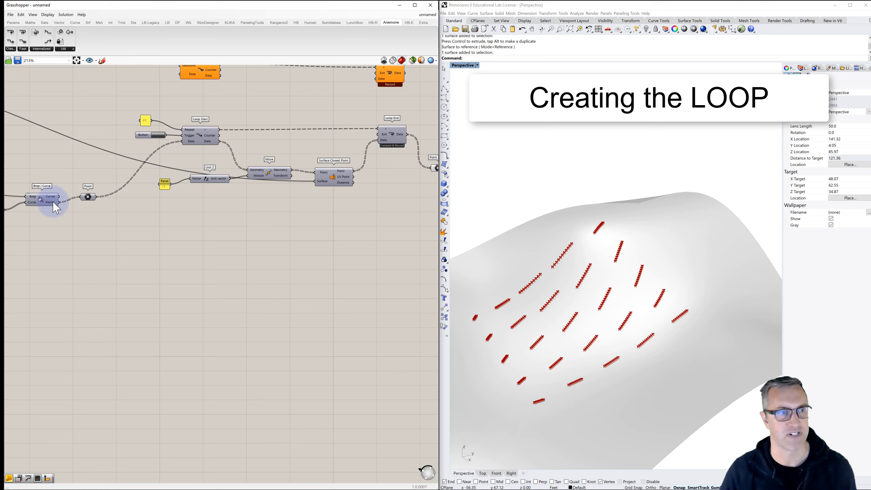
{"action": "right_click", "coordinate": [54, 206]}
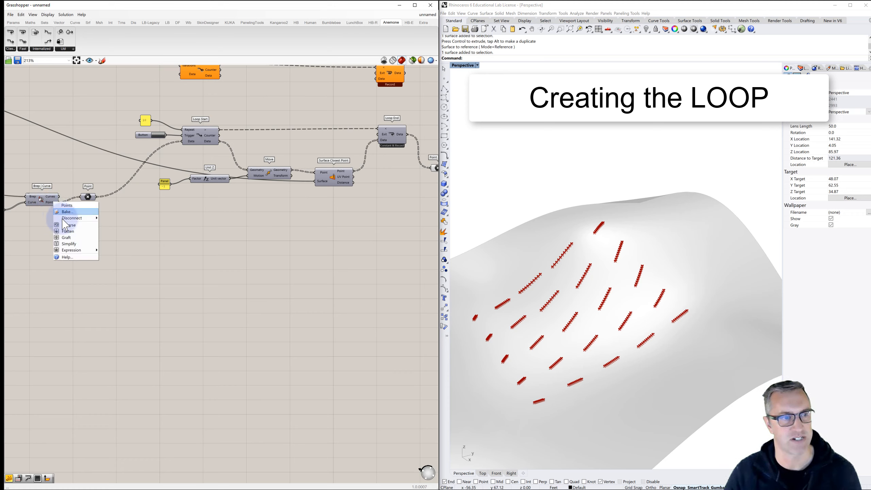
{"action": "left_click", "coordinate": [67, 231]}
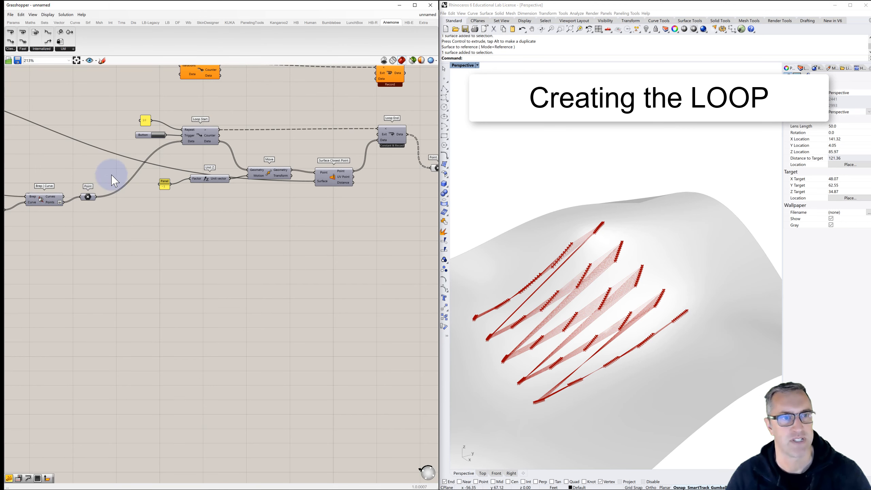
- Examine the point lists in the panel and inspect the polylines on the topographic surface up close
{"action": "right_click_drag", "start_coordinate": [343, 173], "coordinate": [234, 170]}
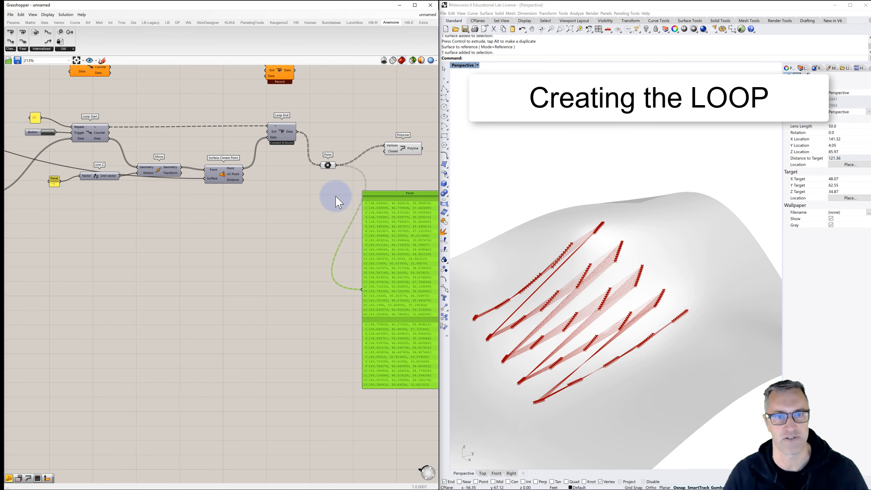
{"action": "right_click_drag", "start_coordinate": [331, 194], "coordinate": [247, 178]}
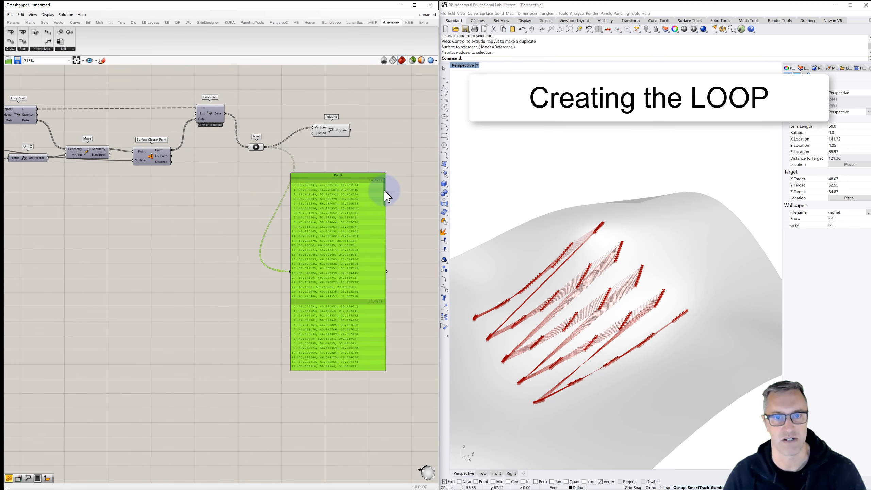
{"action": "left_click_drag", "start_coordinate": [385, 191], "coordinate": [386, 206]}
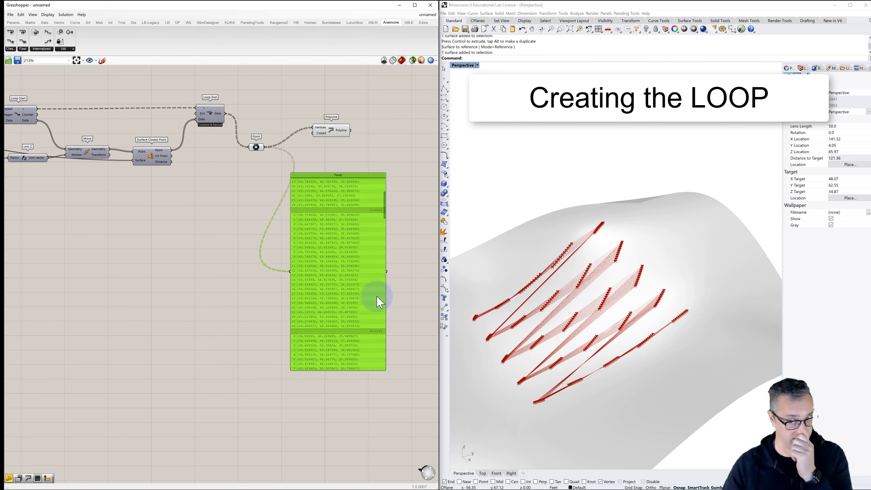
{"action": "scroll", "coordinate": [477, 318], "scroll_direction": "up", "scroll_amount": 5}
{"action": "scroll", "coordinate": [479, 317], "scroll_direction": "up", "scroll_amount": 4}
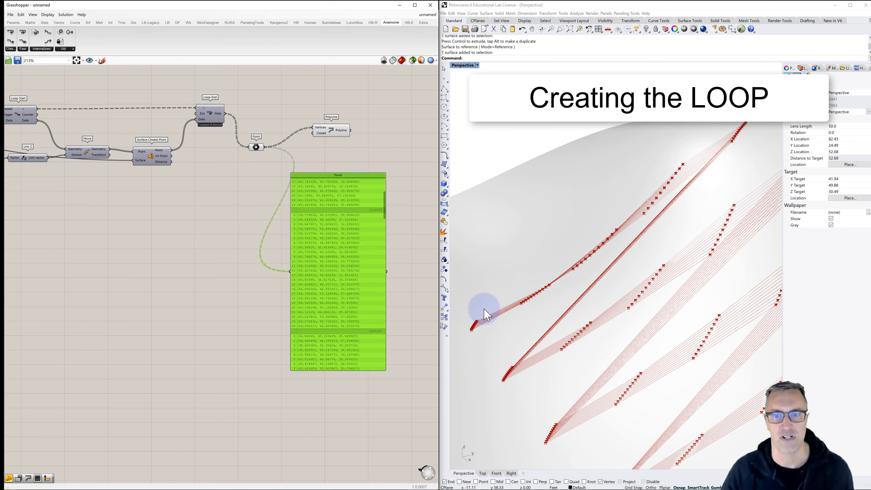
{"action": "mouse_move", "coordinate": [482, 321]}
{"action": "right_mouse_down"}
{"action": "mouse_move", "coordinate": [509, 303]}
{"action": "mouse_move", "coordinate": [490, 311]}
{"action": "right_mouse_up"}
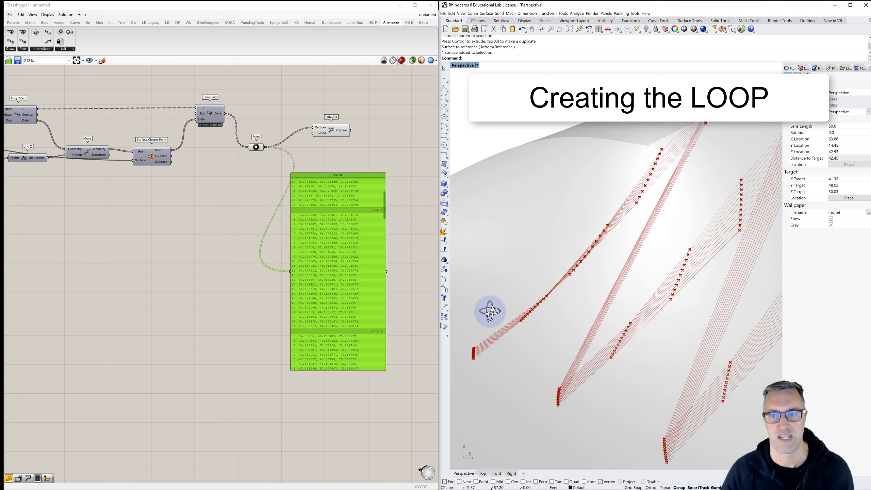
{"action": "scroll", "coordinate": [517, 302], "scroll_direction": "down", "scroll_amount": 6}
{"action": "scroll", "coordinate": [517, 305], "scroll_direction": "down", "scroll_amount": 3}
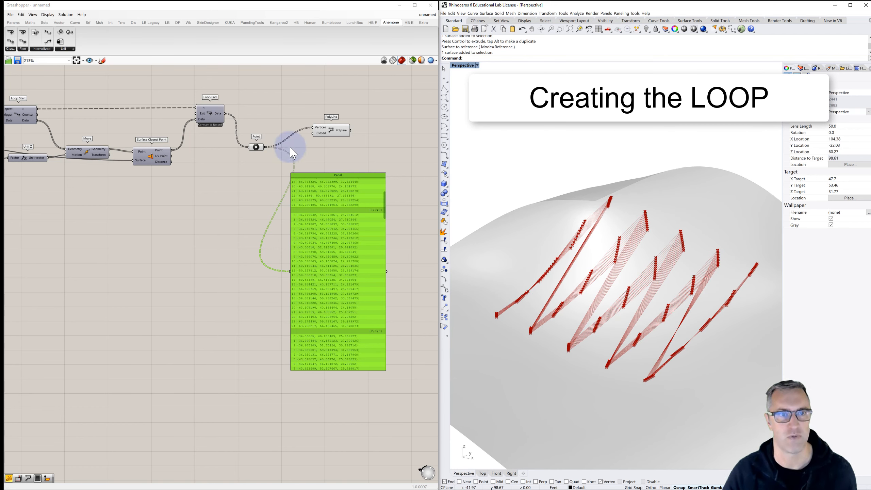
- Move the panel farther from the Point parameter and review the upstream components back to Divide Domain²'s U and V counts
{"action": "left_click_drag", "start_coordinate": [318, 179], "coordinate": [354, 186]}
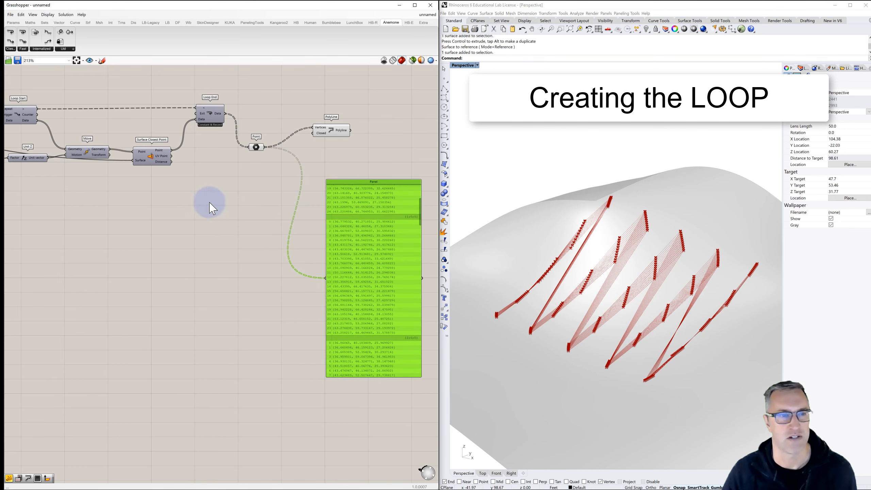
{"action": "right_click_drag", "start_coordinate": [209, 203], "coordinate": [353, 233]}
{"action": "right_click_drag", "start_coordinate": [197, 220], "coordinate": [299, 228]}
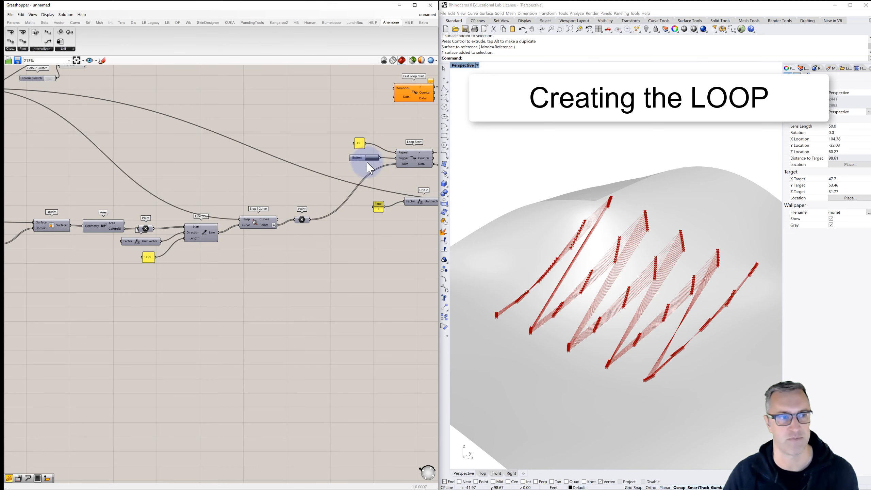
{"action": "scroll", "coordinate": [378, 165], "scroll_direction": "down", "scroll_amount": 3}
{"action": "scroll", "coordinate": [38, 229], "scroll_direction": "up", "scroll_amount": 4}
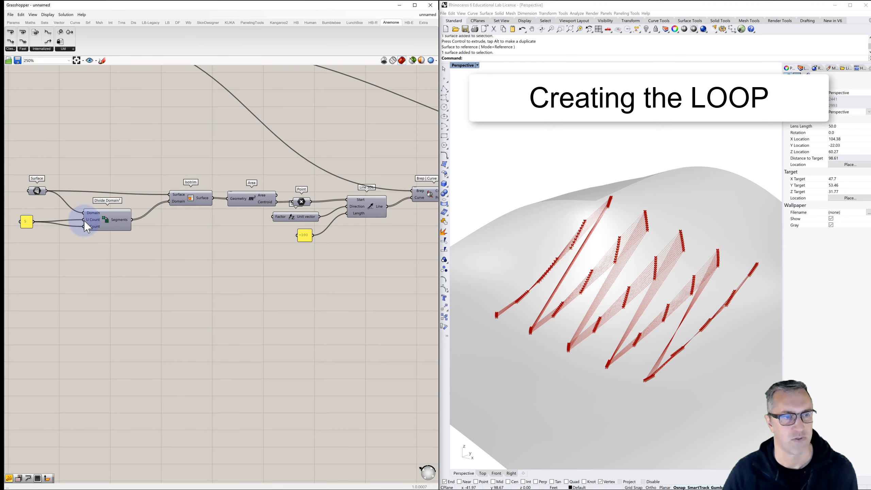
{"action": "right_click_drag", "start_coordinate": [143, 225], "coordinate": [127, 224]}
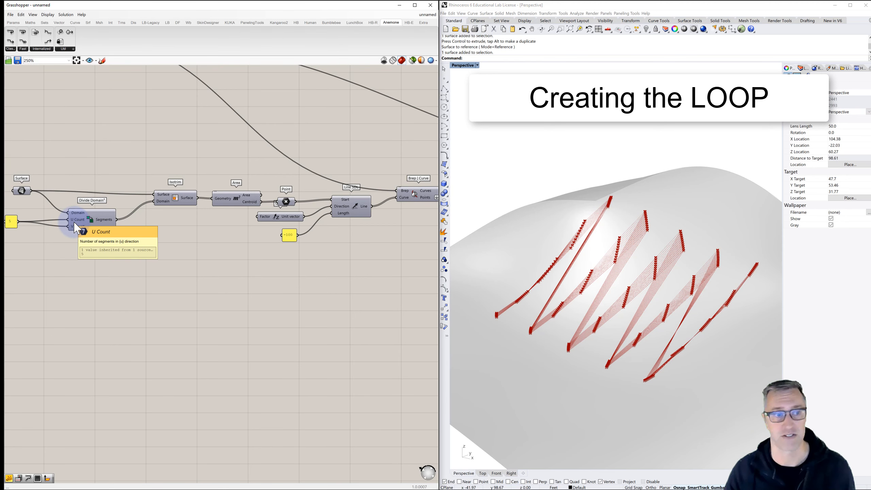
{"action": "scroll", "coordinate": [87, 227], "scroll_direction": "down", "scroll_amount": 2}
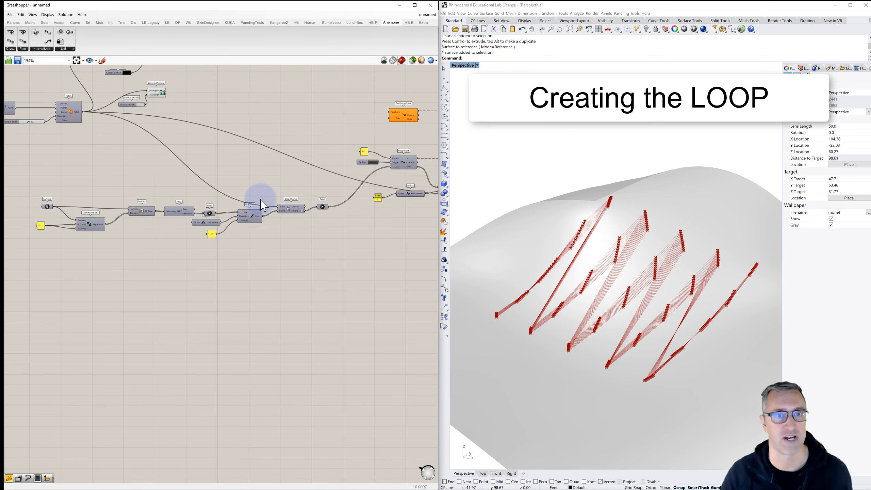
{"action": "right_click_drag", "start_coordinate": [360, 165], "coordinate": [185, 173]}
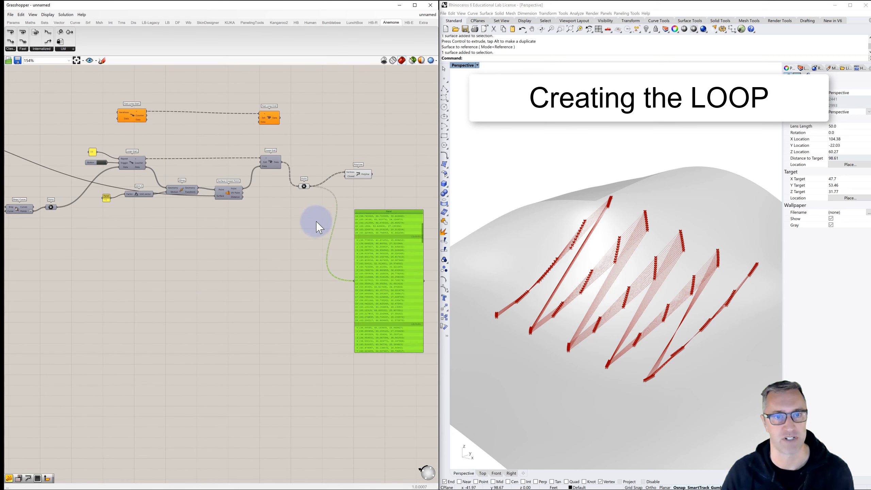
- Add a Flip Matrix component between the Point parameter and PolyLine
{"action": "scroll", "coordinate": [374, 287], "scroll_direction": "up", "scroll_amount": 2}
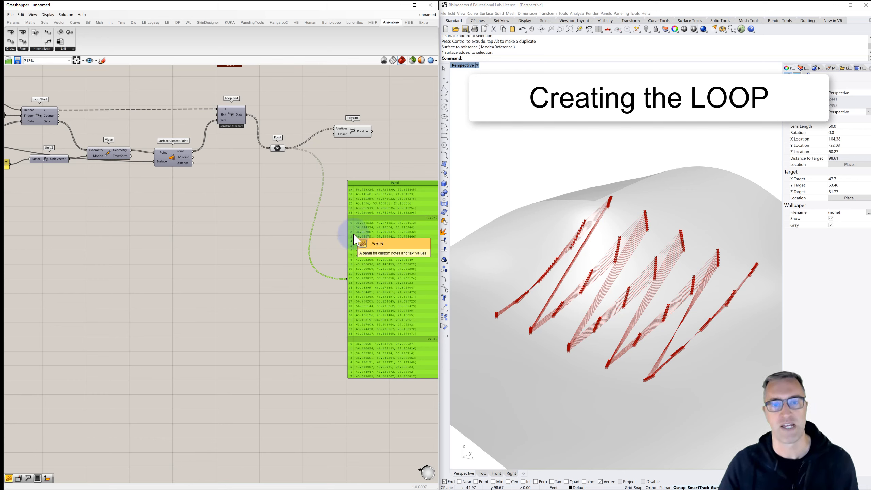
{"action": "double_click", "coordinate": [301, 132]}
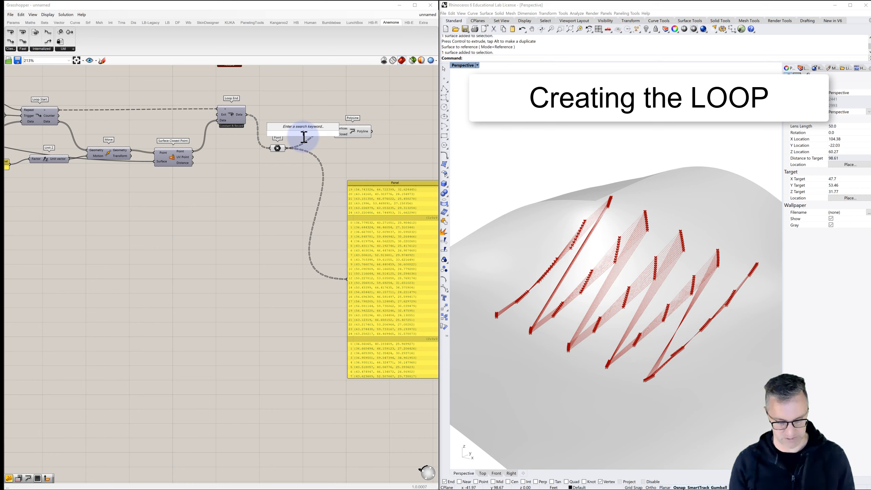
{"action": "type", "text": "flip ma"}
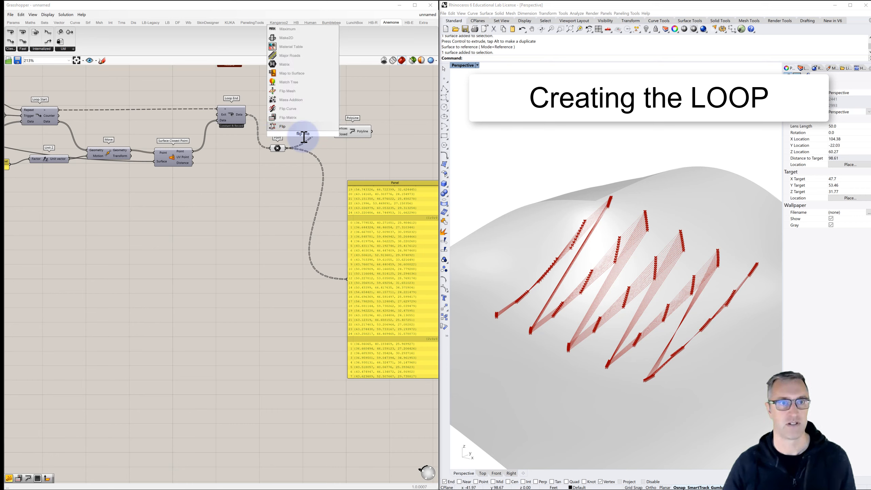
{"action": "left_click", "coordinate": [289, 118]}
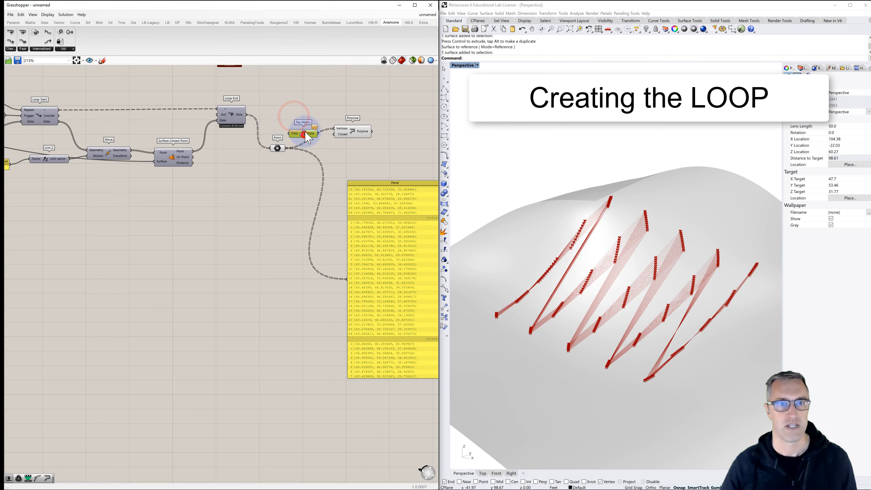
{"action": "left_click_drag", "start_coordinate": [307, 137], "coordinate": [311, 131]}
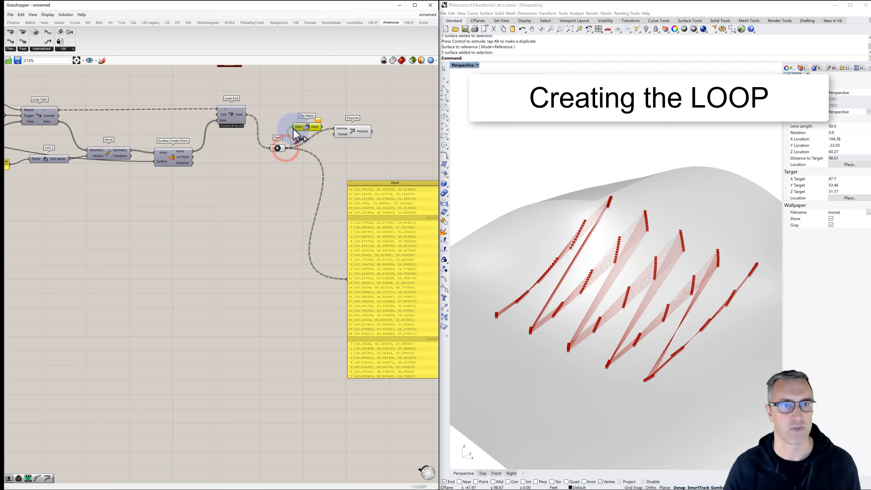
- Wire Point's output into Flip Matrix, and Flip Matrix's Data output into both the panel and PolyLine's Vertices input
{"action": "left_click_drag", "start_coordinate": [321, 126], "coordinate": [348, 281]}
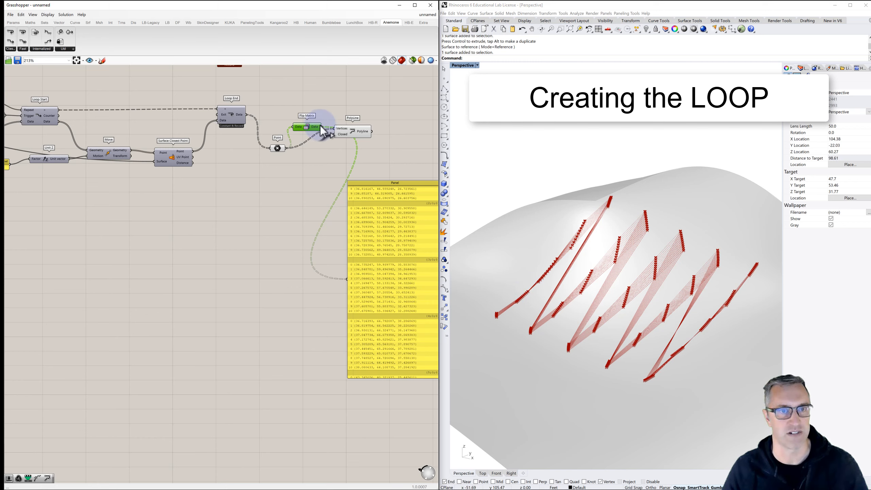
{"action": "mouse_move", "coordinate": [323, 131]}
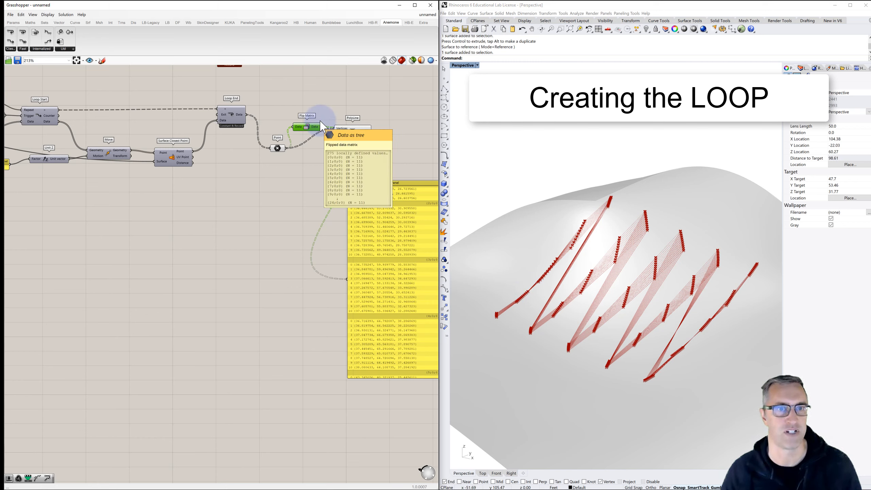
{"action": "left_click_drag", "start_coordinate": [321, 126], "coordinate": [336, 129]}
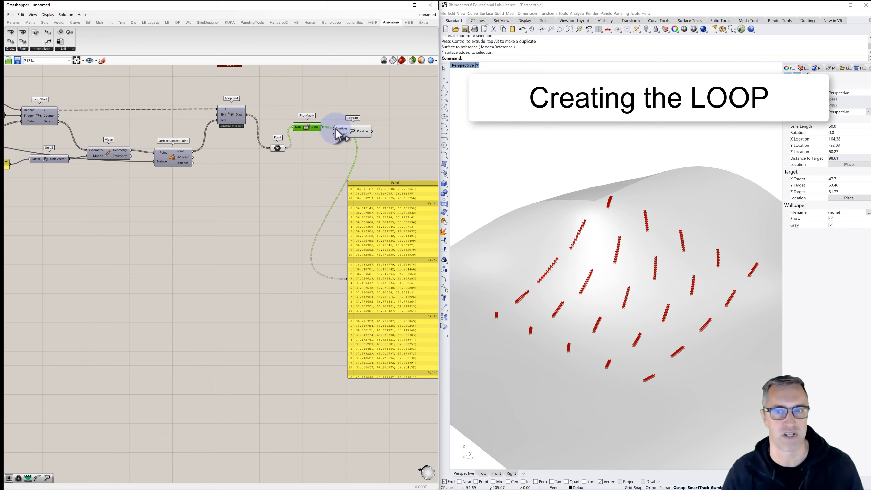
- Turn off the preview of the Point parameter after Loop End and inspect the polylines on the surface
{"action": "left_click", "coordinate": [278, 148]}
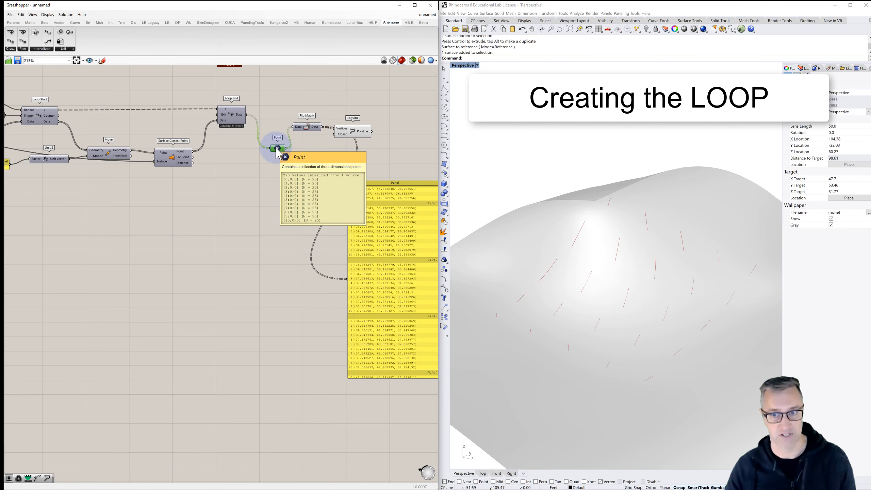
{"action": "mouse_move", "coordinate": [655, 303]}
{"action": "right_mouse_down"}
{"action": "mouse_move", "coordinate": [630, 315]}
{"action": "mouse_move", "coordinate": [652, 312]}
{"action": "right_mouse_up"}
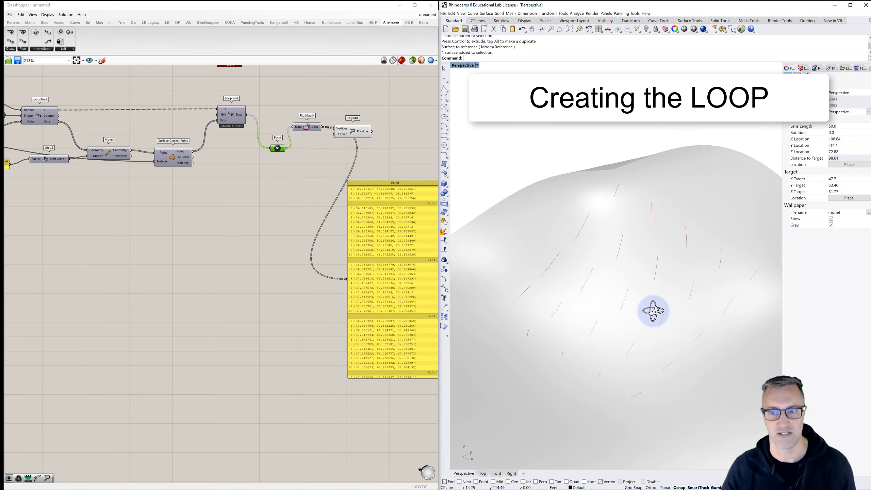
- Set the panel feeding Loop Start's Repeat input to 50
{"action": "scroll", "coordinate": [342, 203], "scroll_direction": "down", "scroll_amount": 2}
{"action": "scroll", "coordinate": [340, 200], "scroll_direction": "down", "scroll_amount": 1}
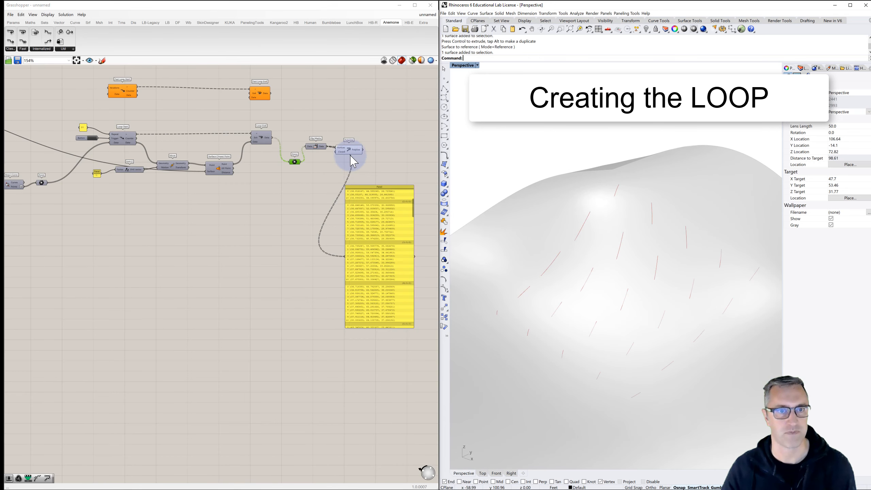
{"action": "left_click", "coordinate": [353, 155]}
{"action": "left_click", "coordinate": [282, 199]}
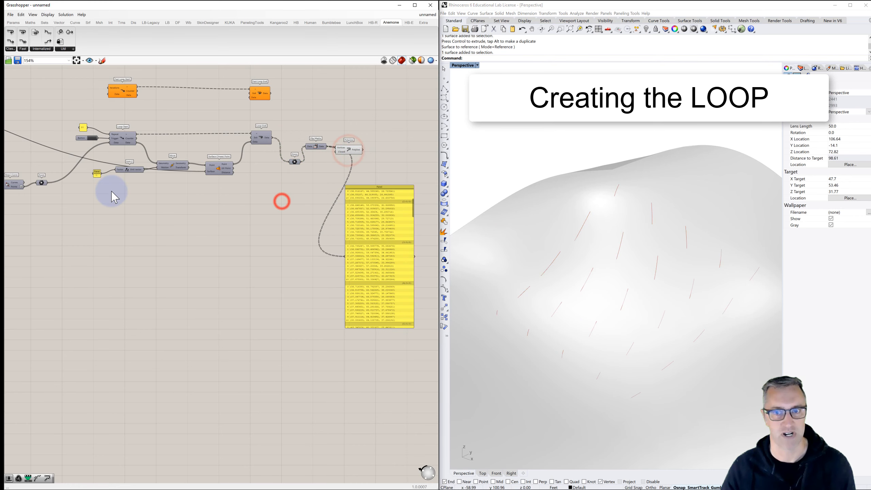
{"action": "left_click", "coordinate": [95, 139]}
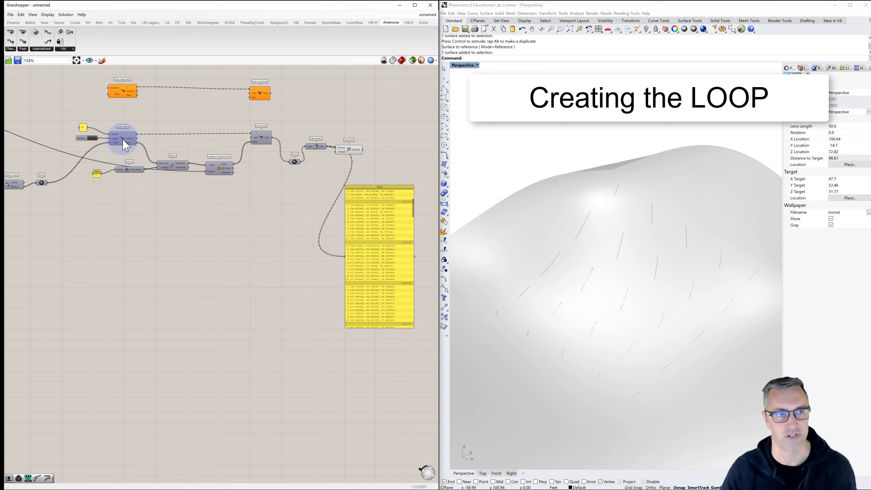
{"action": "double_click", "coordinate": [83, 128]}
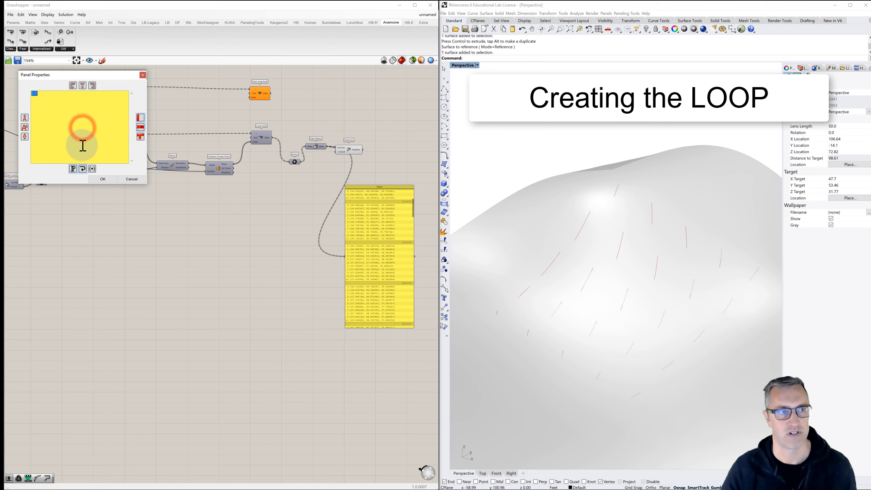
{"action": "type", "text": "50"}
{"action": "left_click", "coordinate": [98, 181]}
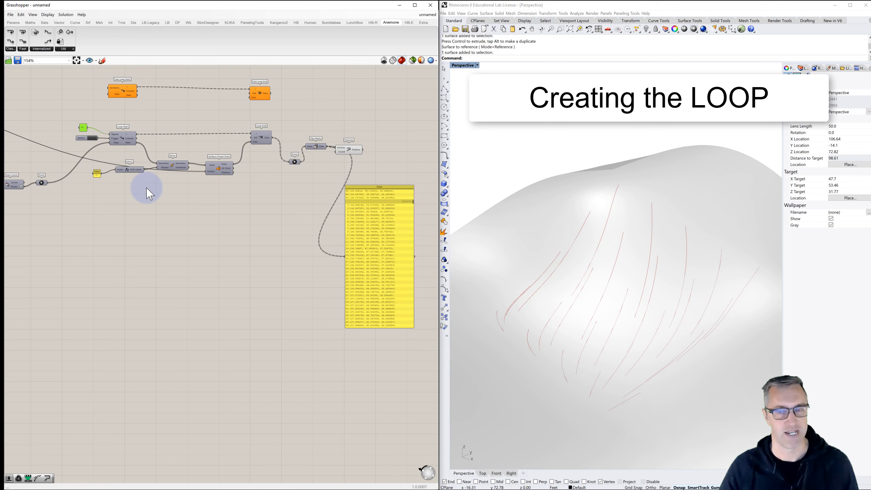
- Set the panel feeding Unit Z's Factor to -2, rerun the loop and view the polylines from another angle
{"action": "scroll", "coordinate": [104, 178], "scroll_direction": "up", "scroll_amount": 3}
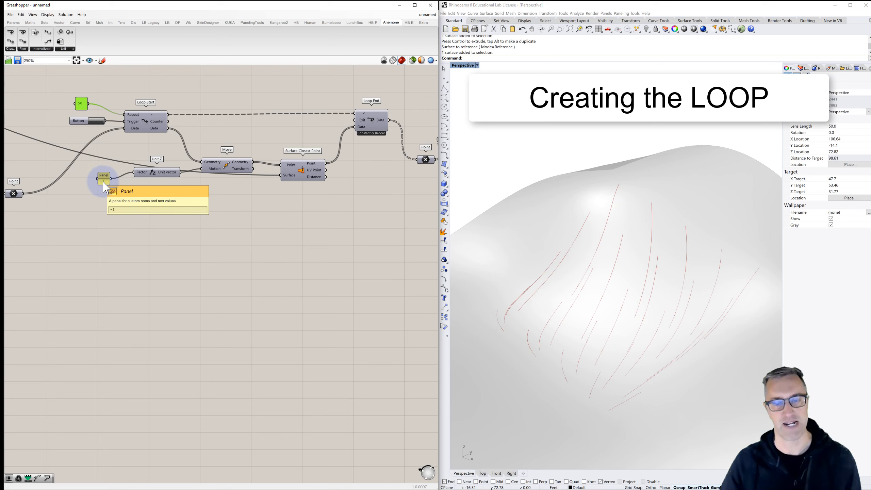
{"action": "double_click", "coordinate": [103, 181]}
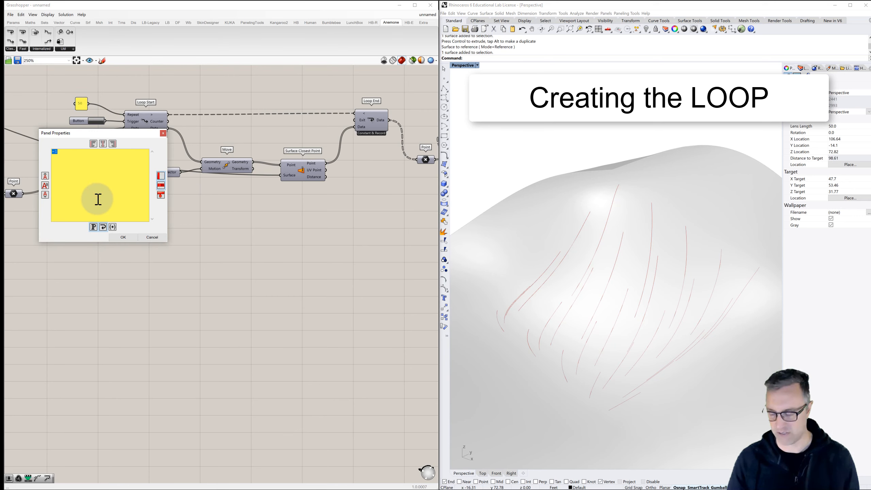
{"action": "left_click", "coordinate": [123, 238]}
{"action": "left_click", "coordinate": [95, 121]}
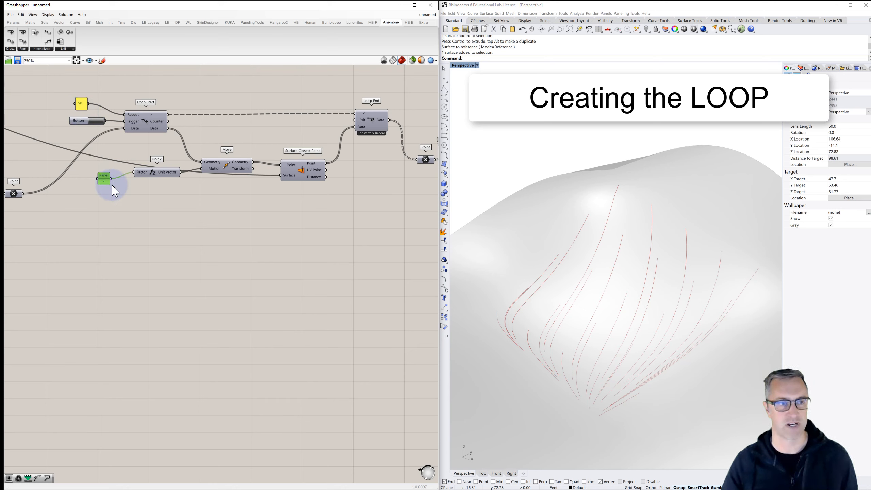
{"action": "left_click", "coordinate": [82, 104]}
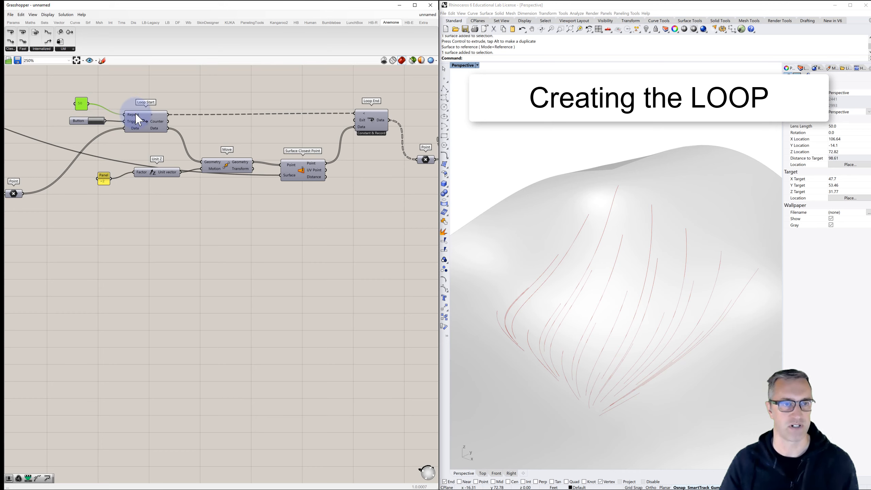
{"action": "mouse_move", "coordinate": [624, 327]}
{"action": "right_mouse_down"}
{"action": "mouse_move", "coordinate": [610, 320]}
{"action": "mouse_move", "coordinate": [618, 326]}
{"action": "right_mouse_up"}
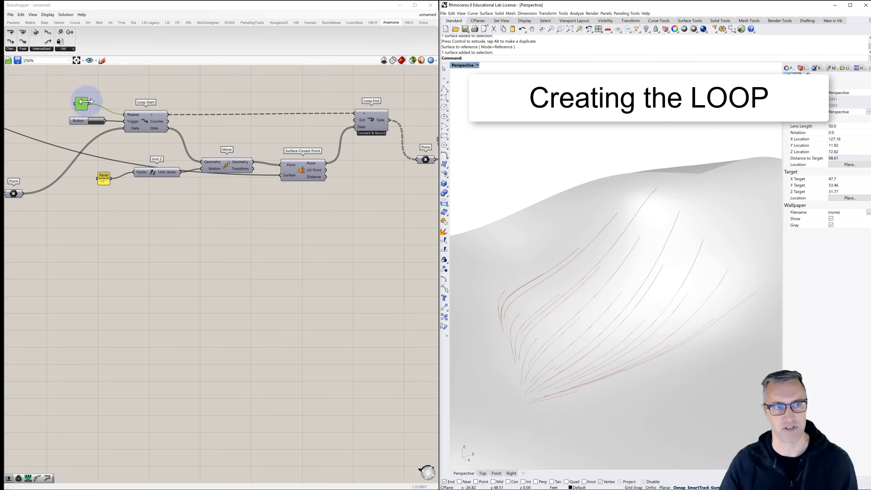
- Review the flipped point coordinates listed in the panel beside PolyLine
{"action": "left_click", "coordinate": [102, 91]}
{"action": "scroll", "coordinate": [183, 136], "scroll_direction": "down", "scroll_amount": 3}
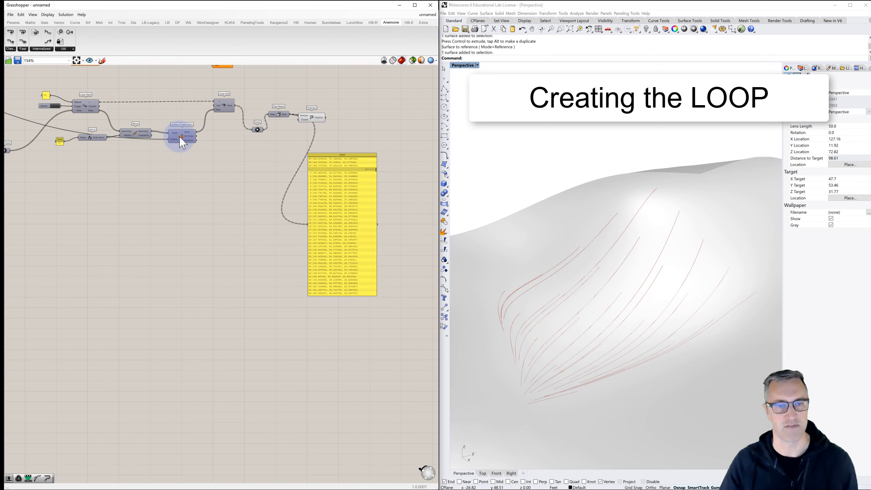
{"action": "scroll", "coordinate": [324, 170], "scroll_direction": "up", "scroll_amount": 2}
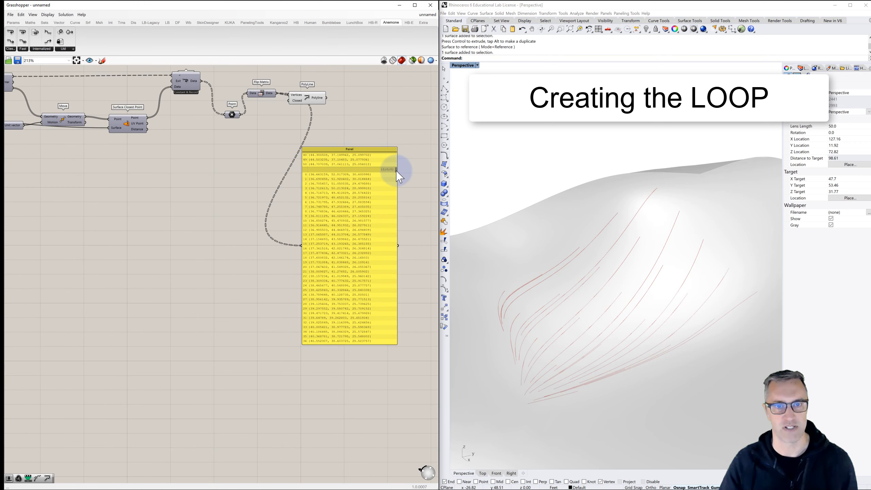
{"action": "left_click_drag", "start_coordinate": [397, 170], "coordinate": [379, 106]}
- Turn on the preview of the Point parameter after Brep | Curve and examine where the polylines begin relative to the start points
{"action": "left_click", "coordinate": [279, 140]}
{"action": "scroll", "coordinate": [279, 140], "scroll_direction": "down", "scroll_amount": 3}
{"action": "right_click_drag", "start_coordinate": [158, 169], "coordinate": [269, 161]}
{"action": "right_click_drag", "start_coordinate": [138, 160], "coordinate": [206, 163]}
{"action": "scroll", "coordinate": [169, 153], "scroll_direction": "up", "scroll_amount": 3}
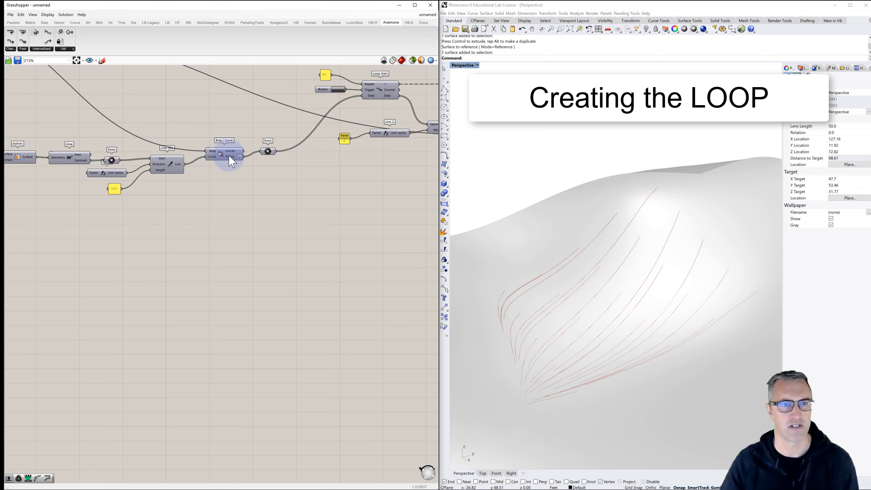
{"action": "right_click", "coordinate": [270, 155]}
{"action": "left_click", "coordinate": [286, 162]}
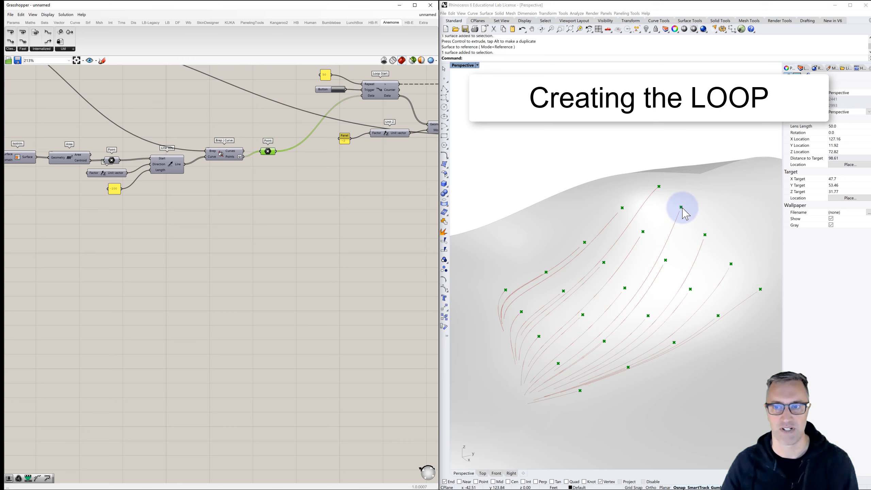
{"action": "scroll", "coordinate": [681, 207], "scroll_direction": "up", "scroll_amount": 6}
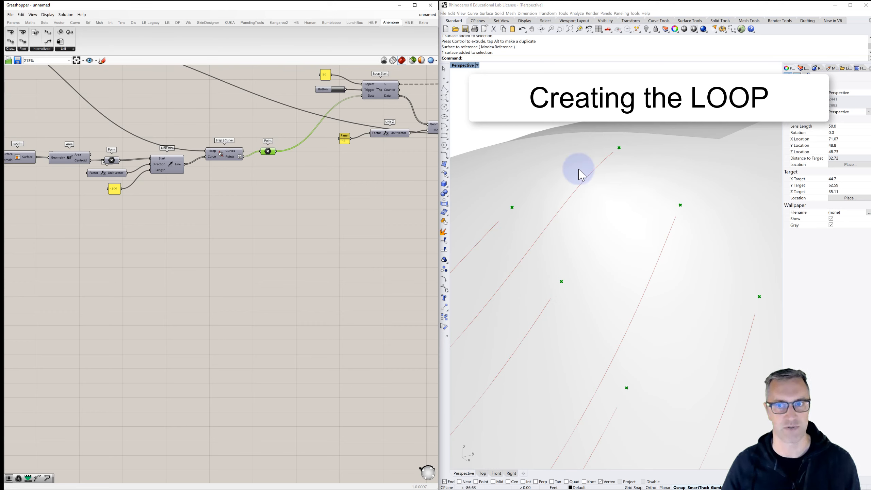
- Move the PolyLine component farther from Flip Matrix and keep it selected to highlight the flow lines
{"action": "left_click", "coordinate": [297, 214]}
{"action": "scroll", "coordinate": [298, 214], "scroll_direction": "down", "scroll_amount": 3}
{"action": "scroll", "coordinate": [297, 213], "scroll_direction": "down", "scroll_amount": 3}
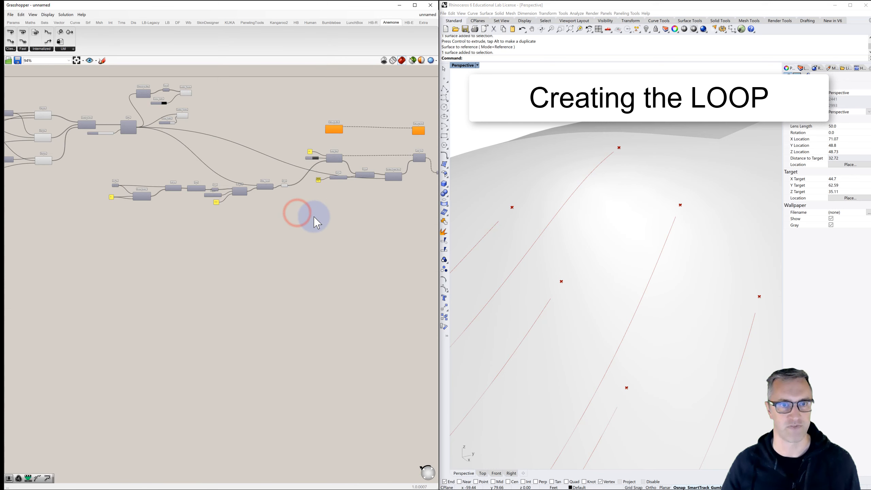
{"action": "right_click_drag", "start_coordinate": [302, 216], "coordinate": [168, 206]}
{"action": "scroll", "coordinate": [254, 153], "scroll_direction": "up", "scroll_amount": 3}
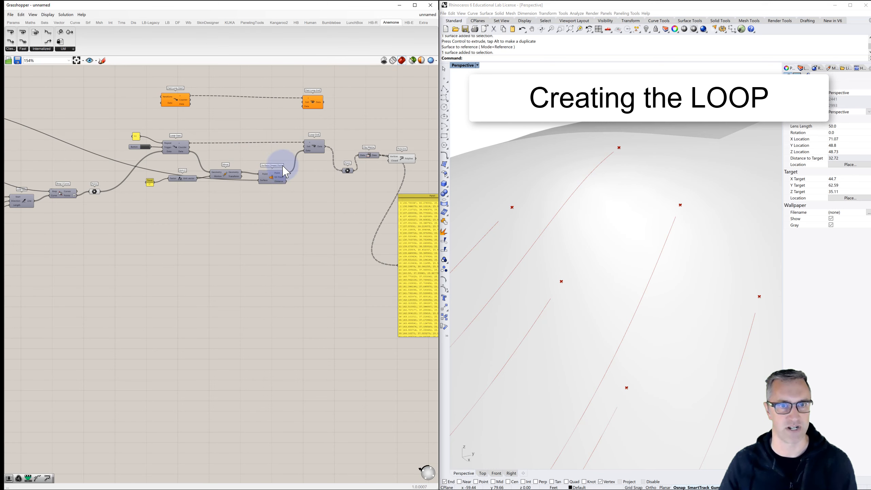
{"action": "right_click_drag", "start_coordinate": [294, 173], "coordinate": [282, 168]}
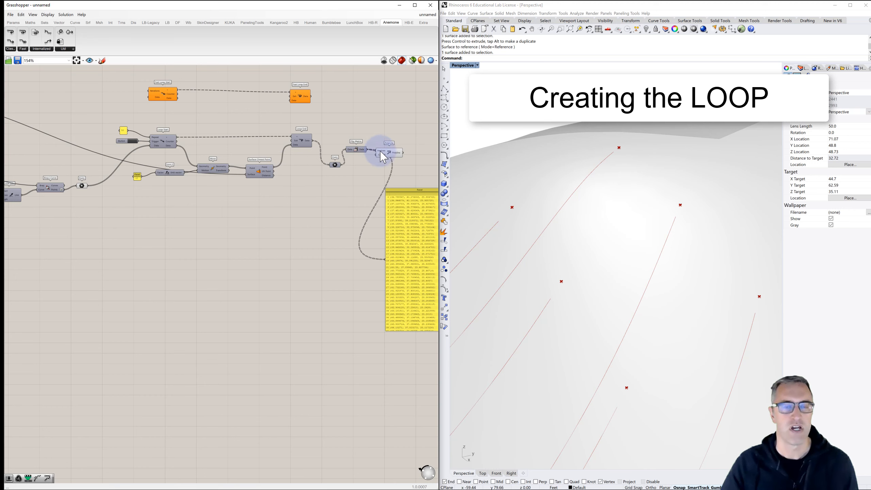
{"action": "scroll", "coordinate": [364, 149], "scroll_direction": "up", "scroll_amount": 1}
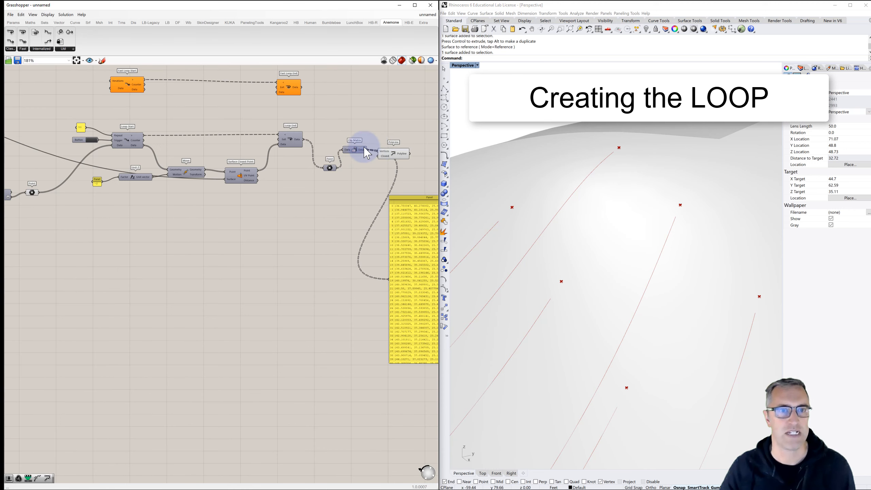
{"action": "left_click", "coordinate": [398, 157]}
- Frame all the flow lines on the surface and retrigger the loop to examine how the polylines are redrawn
{"action": "scroll", "coordinate": [320, 172], "scroll_direction": "down", "scroll_amount": 1}
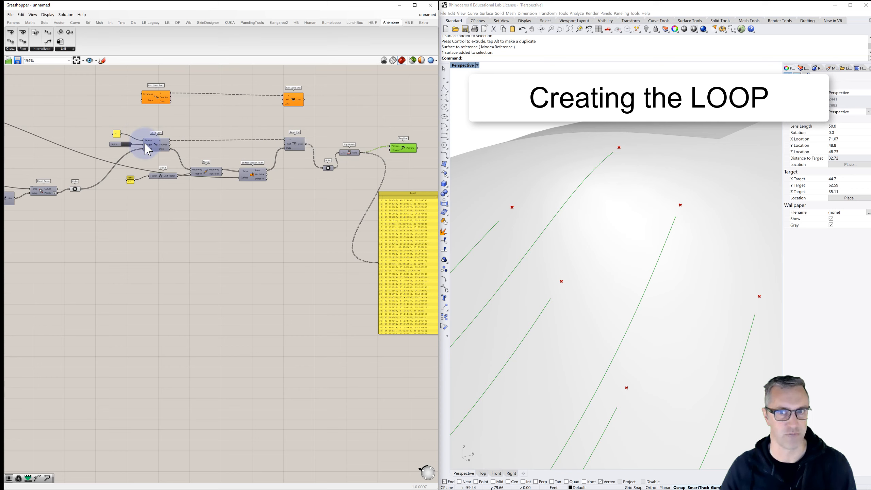
{"action": "scroll", "coordinate": [526, 200], "scroll_direction": "down", "scroll_amount": 8}
{"action": "right_click_drag", "start_coordinate": [527, 204], "coordinate": [624, 206], "text": "shift"}
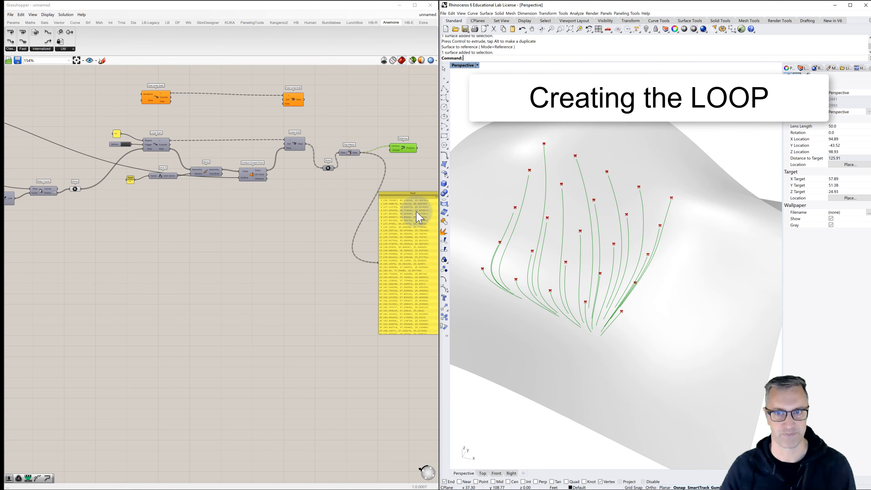
{"action": "left_click", "coordinate": [128, 146]}
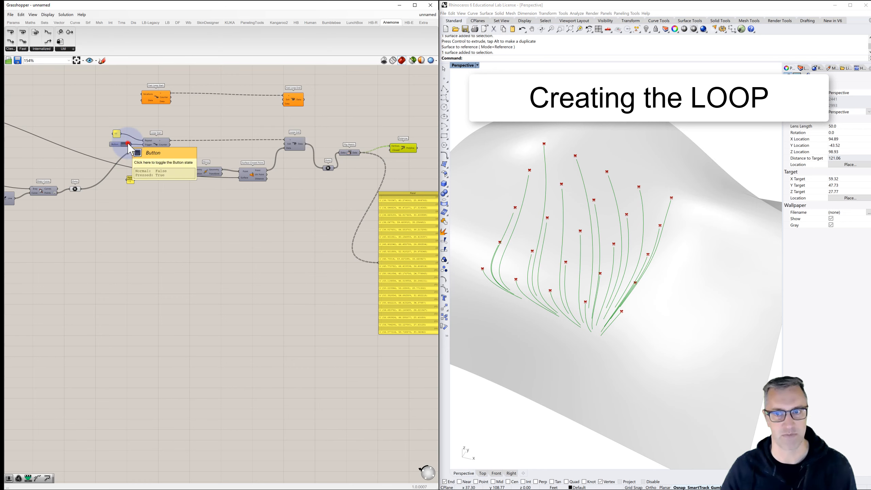
{"action": "left_click", "coordinate": [128, 145]}
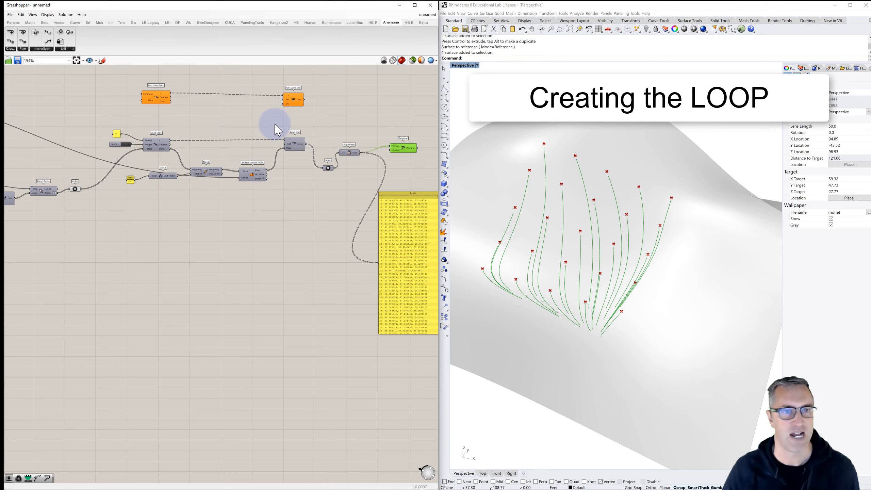
{"action": "left_click", "coordinate": [246, 112]}
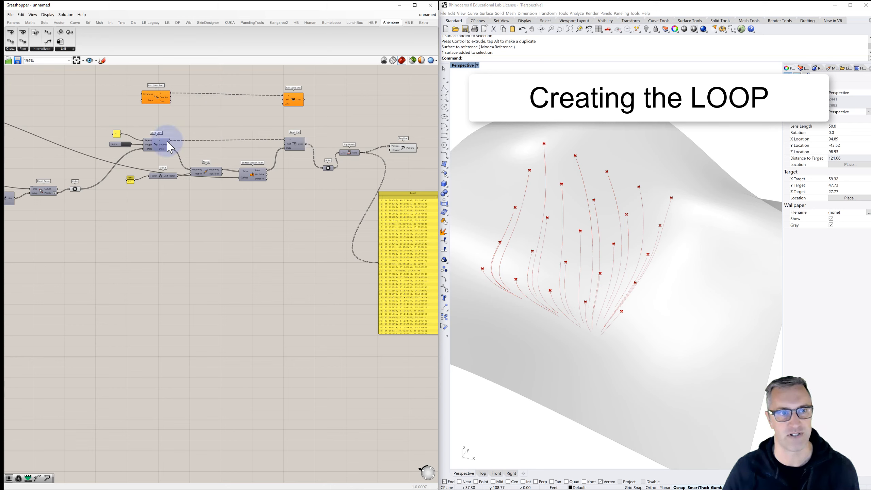
- Wire the 50 panel into Fast Loop Start's Iterations input and place the panel beside that component
{"action": "left_click", "coordinate": [152, 143]}
{"action": "left_click", "coordinate": [293, 145]}
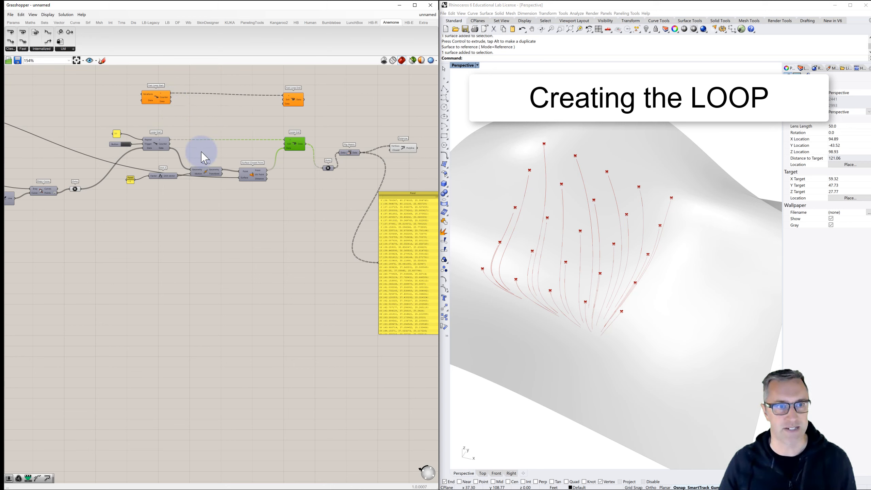
{"action": "scroll", "coordinate": [184, 120], "scroll_direction": "up", "scroll_amount": 3}
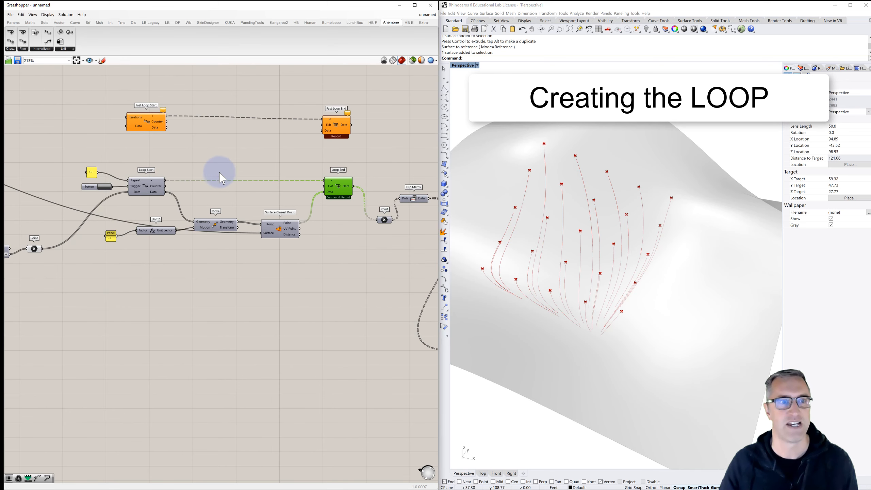
{"action": "right_click_drag", "start_coordinate": [143, 180], "coordinate": [184, 176]}
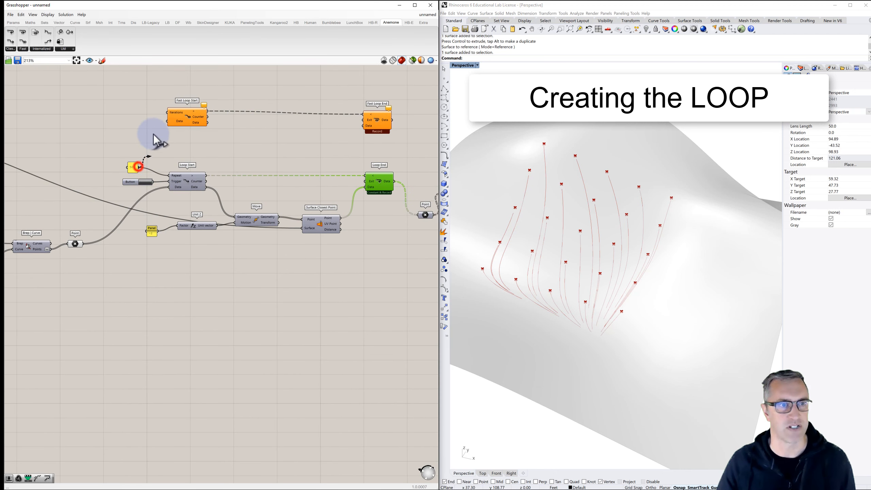
{"action": "left_click_drag", "start_coordinate": [166, 113], "coordinate": [167, 113]}
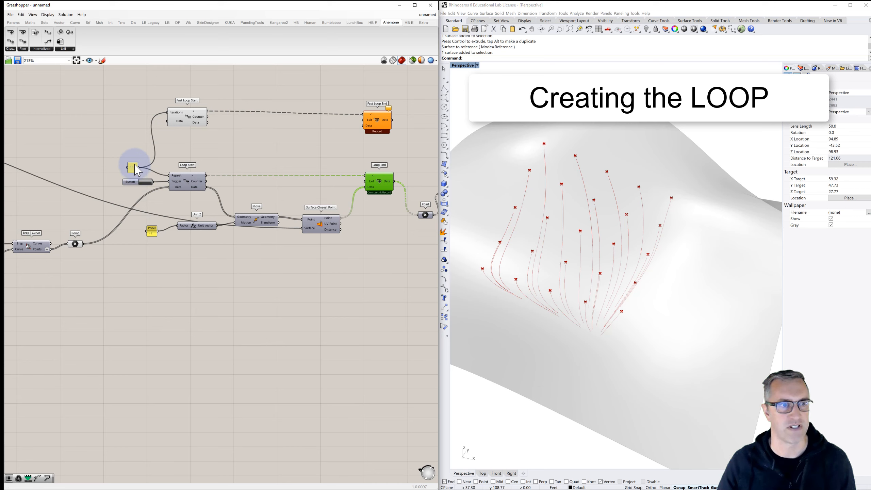
{"action": "left_click_drag", "start_coordinate": [137, 170], "coordinate": [131, 107]}
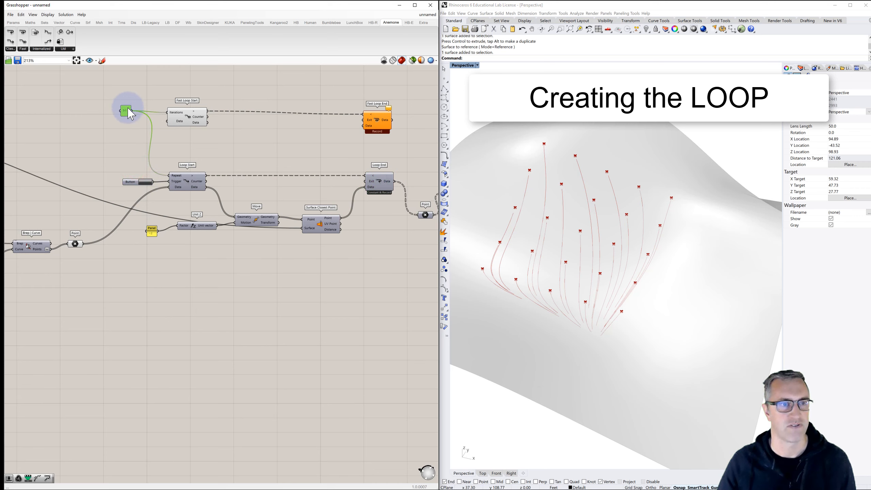
- Route the start points through Fast Loop Start into Move's Geometry, and Surface Closest Point's Point output through Fast Loop End into the Point parameter
{"action": "left_click_drag", "start_coordinate": [125, 183], "coordinate": [238, 216]}
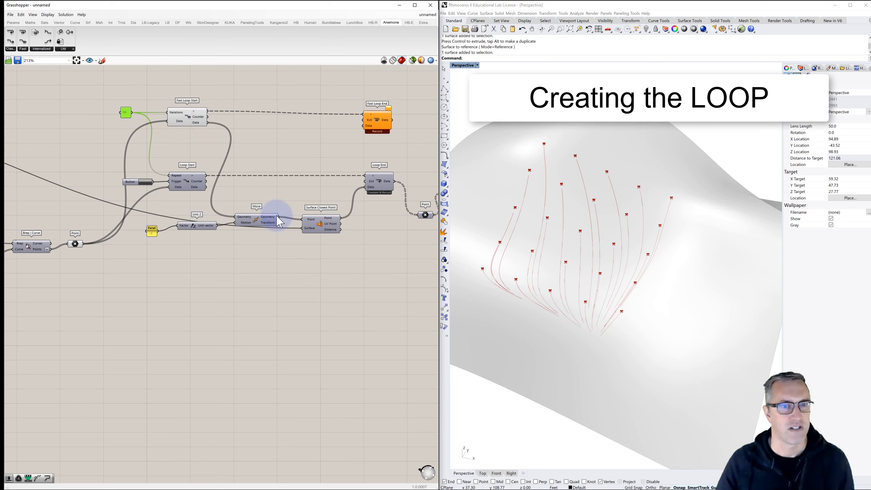
{"action": "left_click_drag", "start_coordinate": [347, 216], "coordinate": [368, 131]}
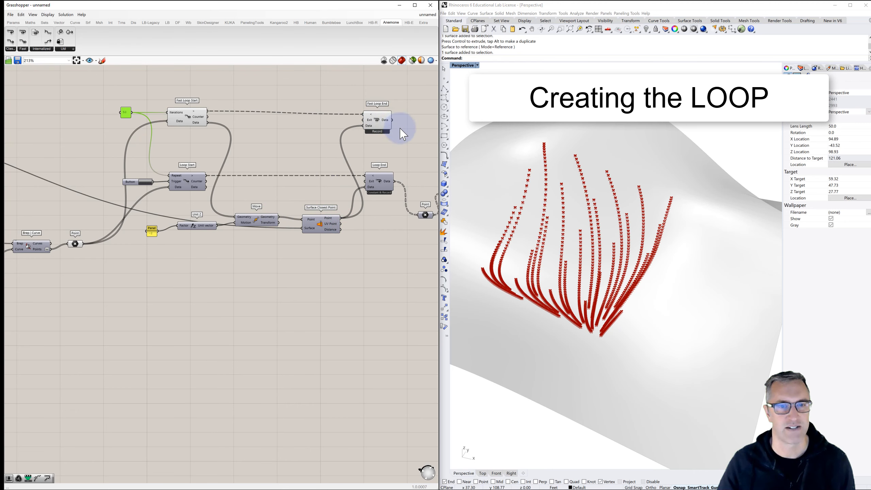
{"action": "left_click_drag", "start_coordinate": [394, 120], "coordinate": [378, 182]}
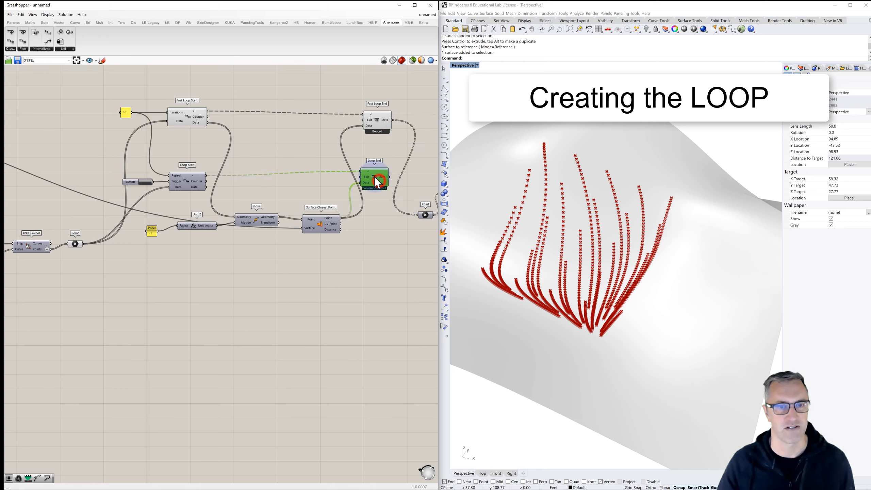
- Delete the regular Loop End, Loop Start and Button components and move Fast Loop Start closer to its iterations panel
{"action": "key", "text": "Delete"}
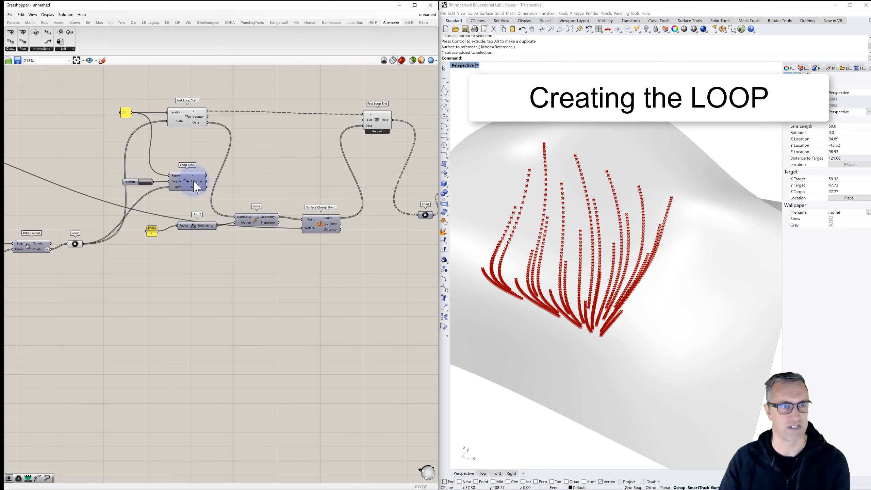
{"action": "left_click", "coordinate": [192, 179]}
{"action": "key", "text": "Delete"}
{"action": "left_click_drag", "start_coordinate": [136, 185], "coordinate": [148, 173]}
{"action": "key", "text": "Delete"}
{"action": "left_click_drag", "start_coordinate": [184, 117], "coordinate": [181, 117]}
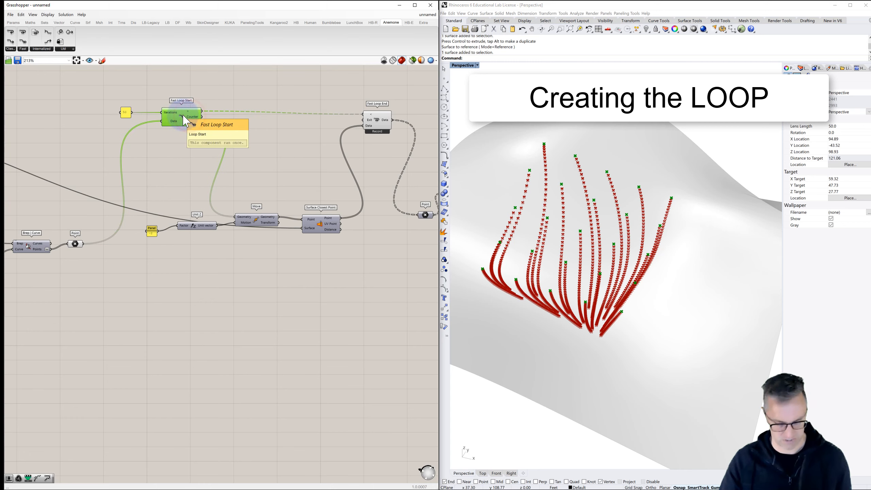
{"action": "left_click", "coordinate": [377, 131]}
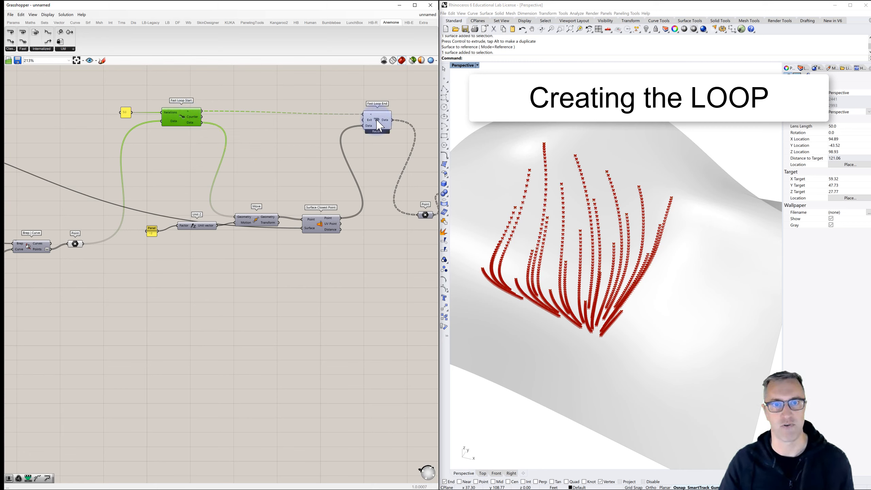
- Turn off the preview of the Fast Loop End component
{"action": "left_click", "coordinate": [378, 124]}
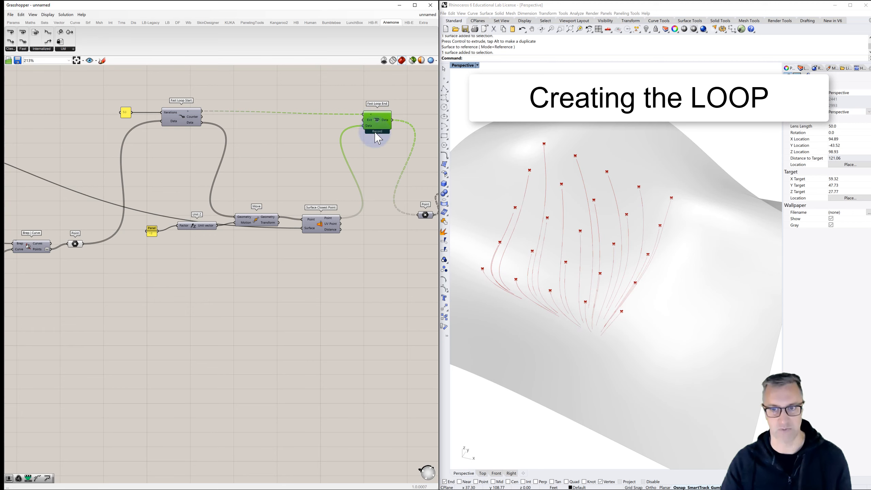
{"action": "left_click", "coordinate": [375, 169]}
{"action": "scroll", "coordinate": [360, 171], "scroll_direction": "down", "scroll_amount": 1}
{"action": "scroll", "coordinate": [363, 177], "scroll_direction": "up", "scroll_amount": 1}
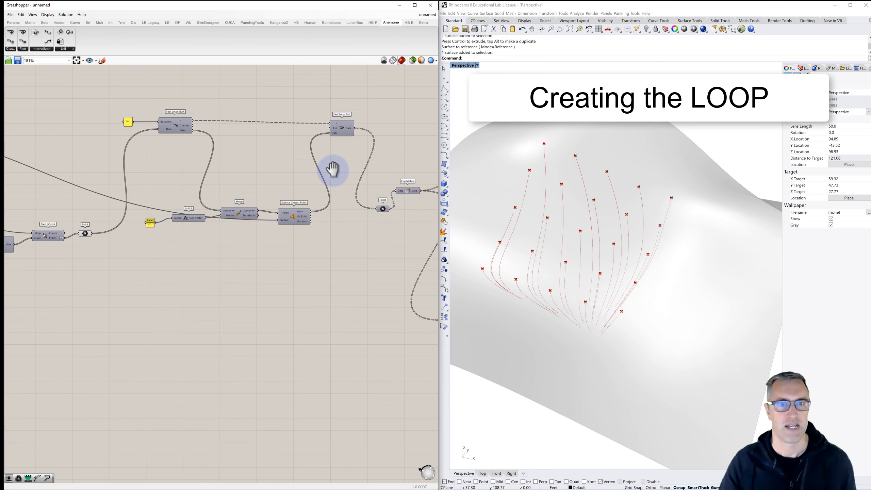
- Reduce the iteration count in the panel feeding Fast Loop Start to shorten the flow lines
{"action": "scroll", "coordinate": [120, 128], "scroll_direction": "up", "scroll_amount": 1}
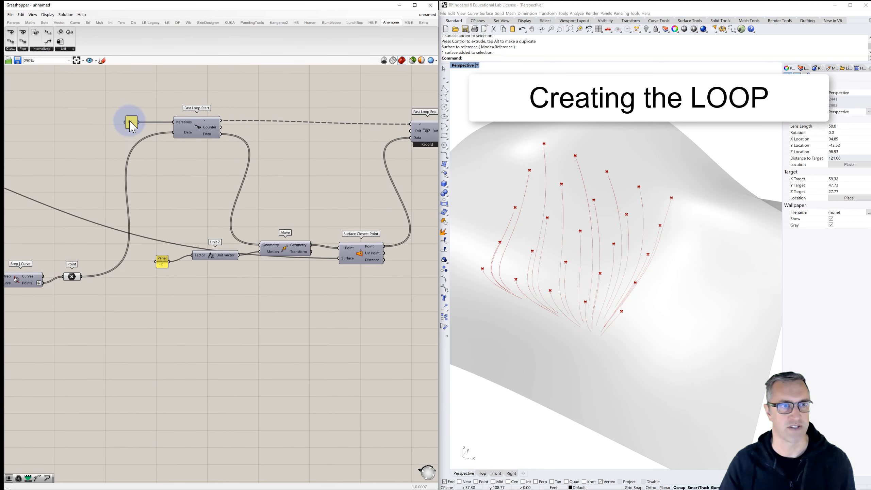
{"action": "double_click", "coordinate": [132, 123]}
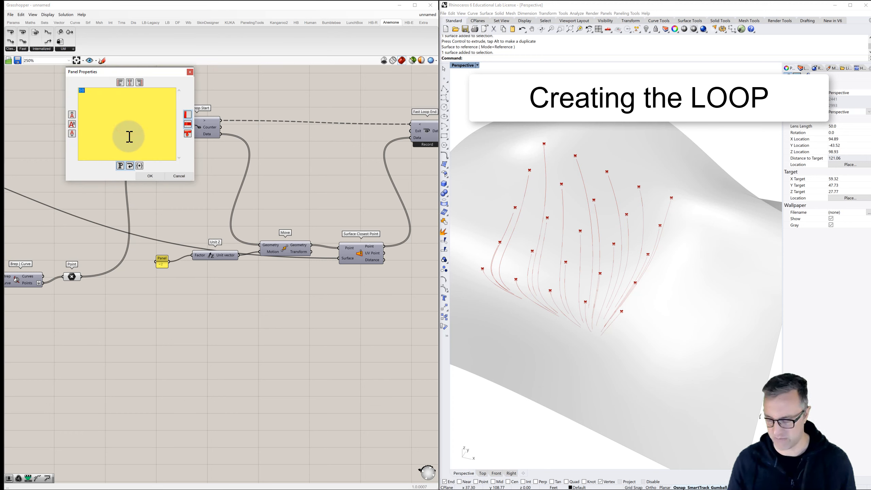
{"action": "left_click", "coordinate": [151, 176]}
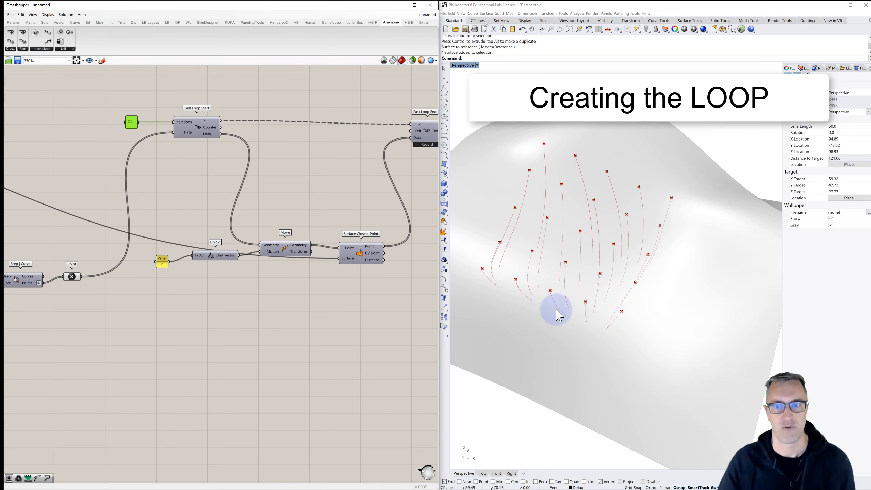
- Move the Unit Z, Move and Surface Closest Point components with their factor panel up closer beneath the Fast Loop components
{"action": "scroll", "coordinate": [326, 246], "scroll_direction": "down", "scroll_amount": 1}
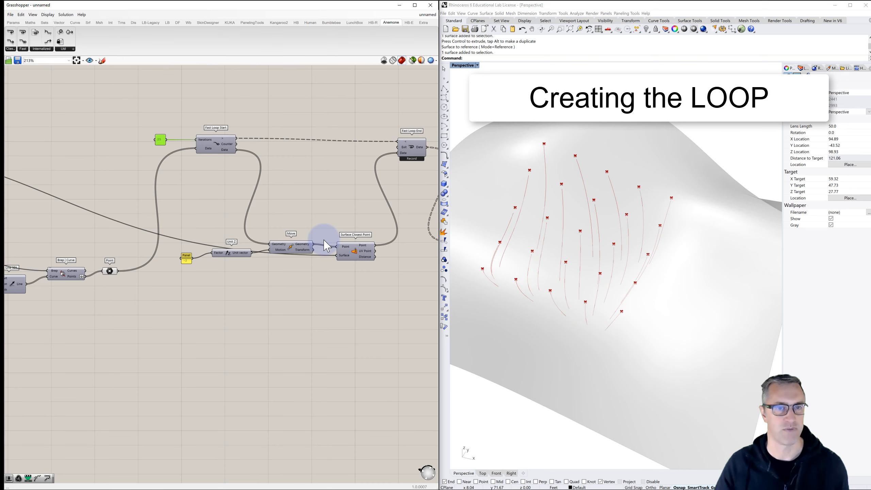
{"action": "scroll", "coordinate": [326, 246], "scroll_direction": "down", "scroll_amount": 1}
{"action": "left_click_drag", "start_coordinate": [373, 223], "coordinate": [193, 264]}
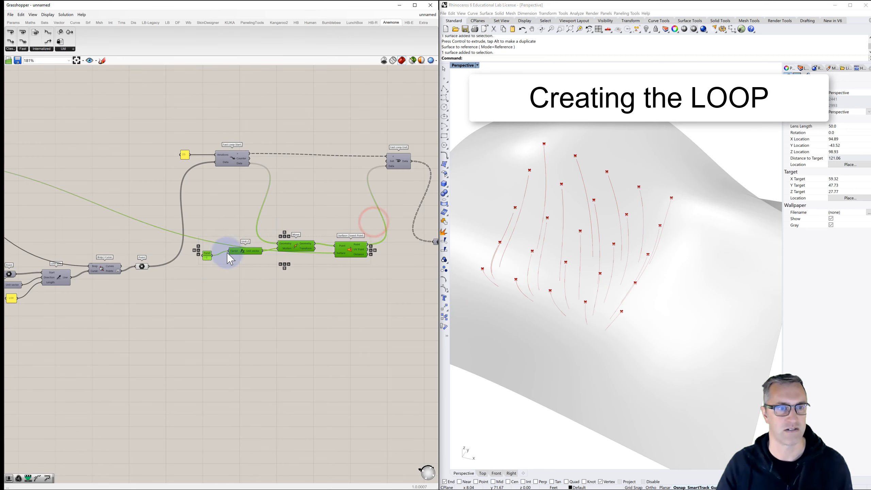
{"action": "left_click_drag", "start_coordinate": [245, 252], "coordinate": [248, 206]}
{"action": "left_click", "coordinate": [298, 166]}
{"action": "right_click_drag", "start_coordinate": [305, 171], "coordinate": [199, 180]}
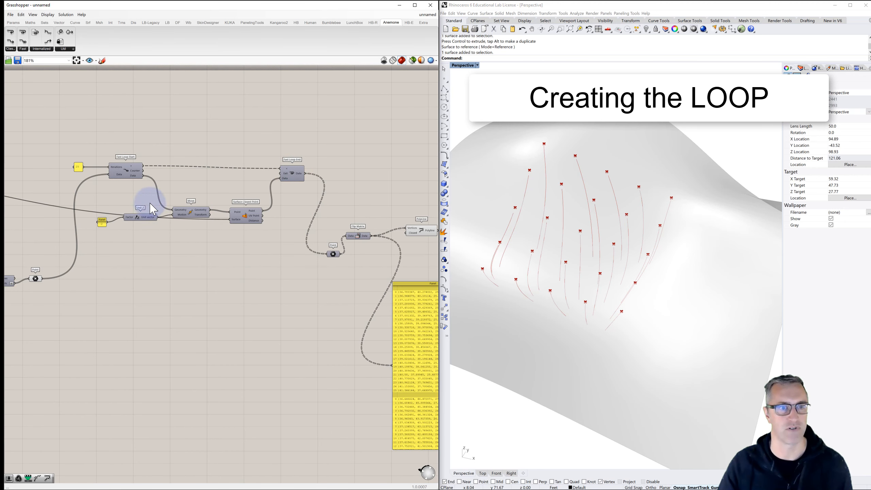
- Move the PolyLine component farther from Flip Matrix to make room and delete the point coordinates panel
{"action": "right_click_drag", "start_coordinate": [277, 242], "coordinate": [163, 234]}
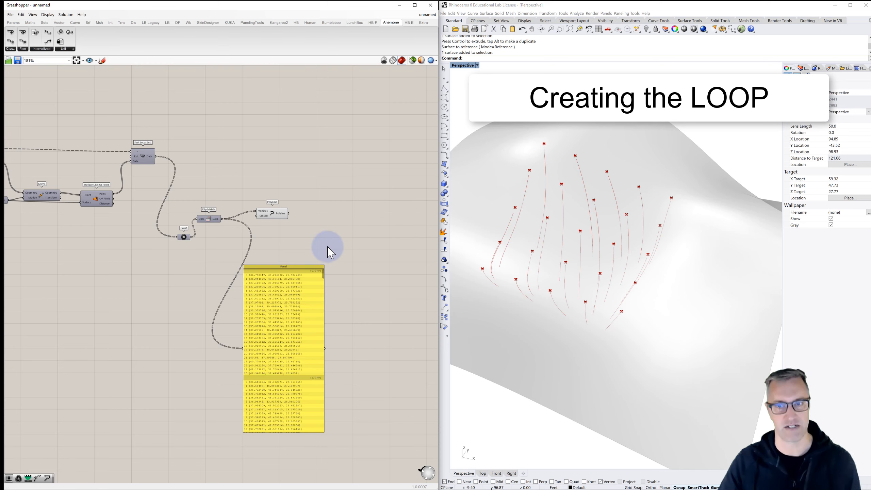
{"action": "right_click_drag", "start_coordinate": [285, 236], "coordinate": [331, 210]}
{"action": "left_click_drag", "start_coordinate": [315, 189], "coordinate": [345, 192]}
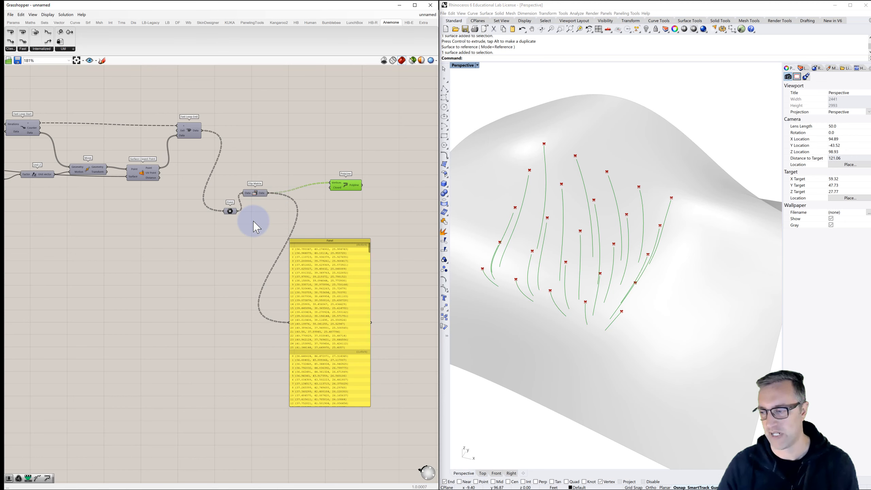
{"action": "right_click_drag", "start_coordinate": [317, 214], "coordinate": [270, 197]}
{"action": "left_click_drag", "start_coordinate": [279, 184], "coordinate": [415, 133]}
{"action": "right_click_drag", "start_coordinate": [376, 167], "coordinate": [328, 160]}
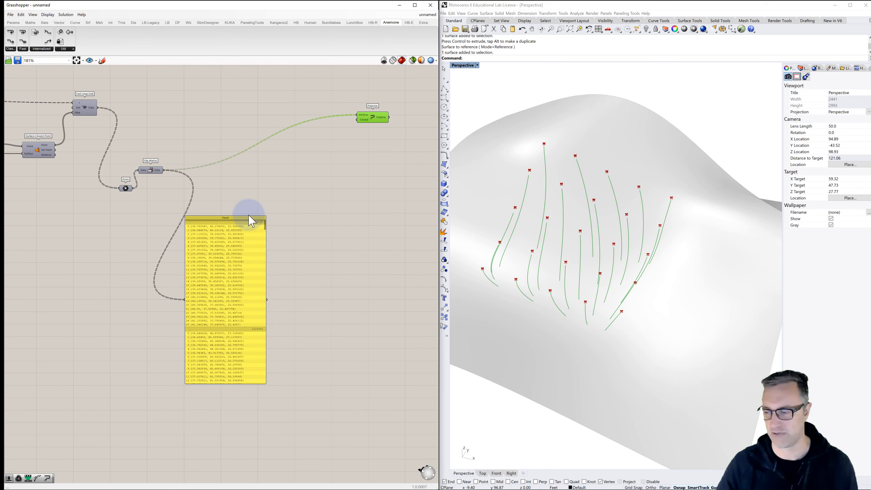
{"action": "left_click_drag", "start_coordinate": [244, 217], "coordinate": [222, 216]}
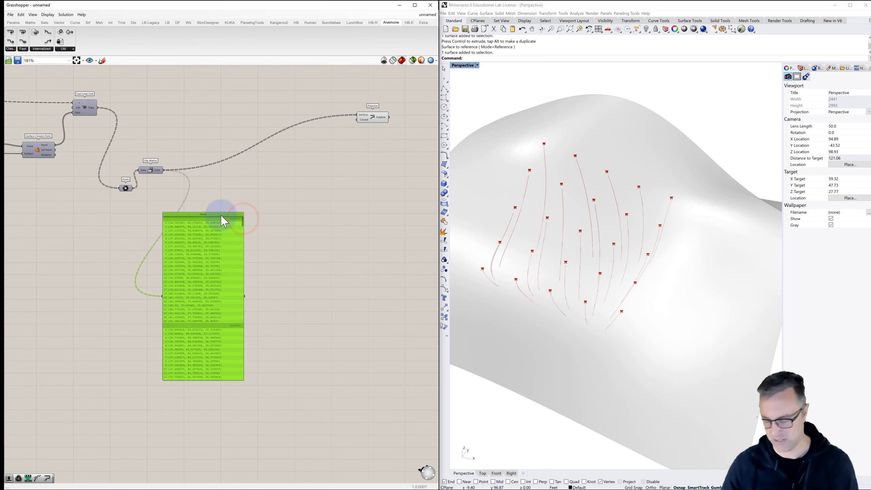
{"action": "key", "text": "Delete"}
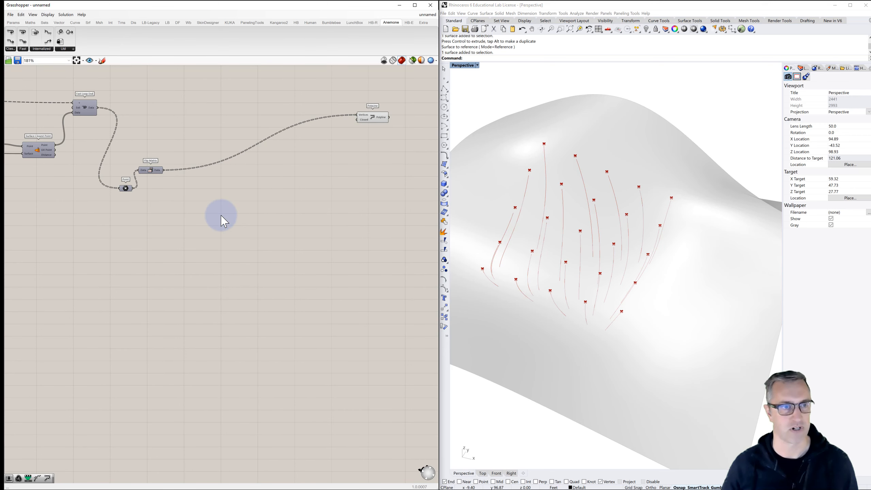
- Add an Insert Items component below Flip Matrix and wire Flip Matrix's Data output into its List input
{"action": "double_click", "coordinate": [195, 195]}
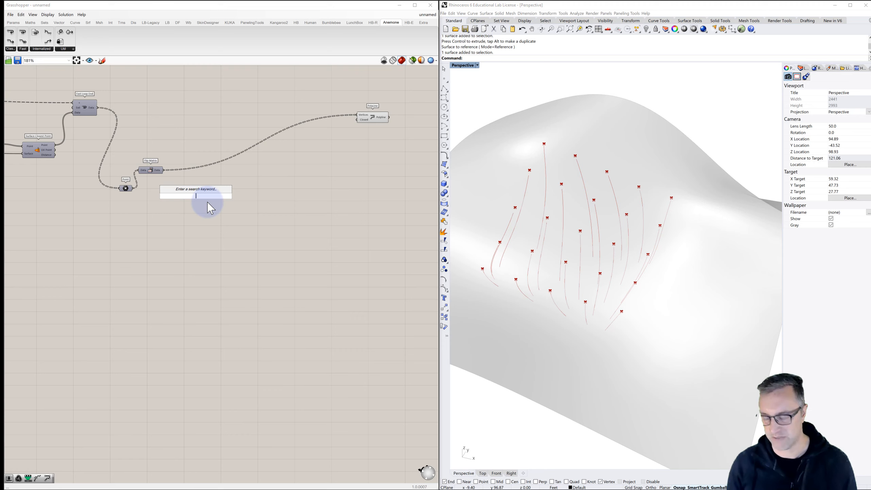
{"action": "type", "text": "insert"}
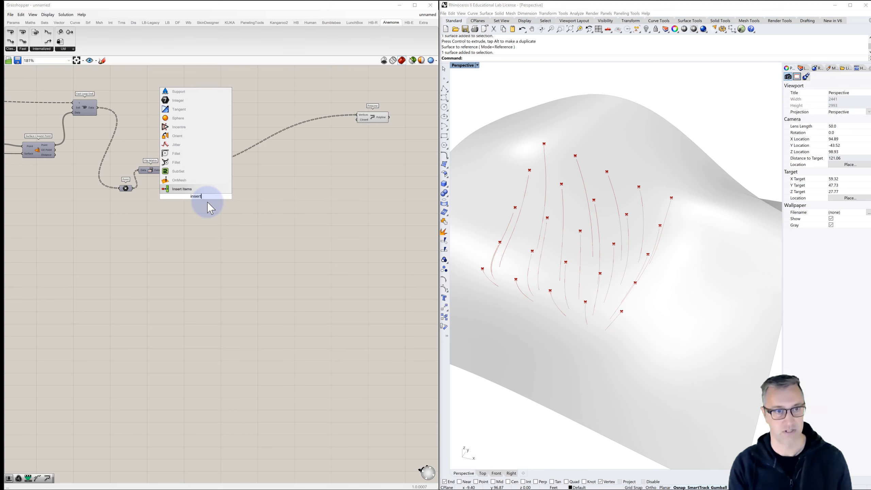
{"action": "left_click", "coordinate": [184, 190]}
{"action": "left_click_drag", "start_coordinate": [198, 198], "coordinate": [205, 208]}
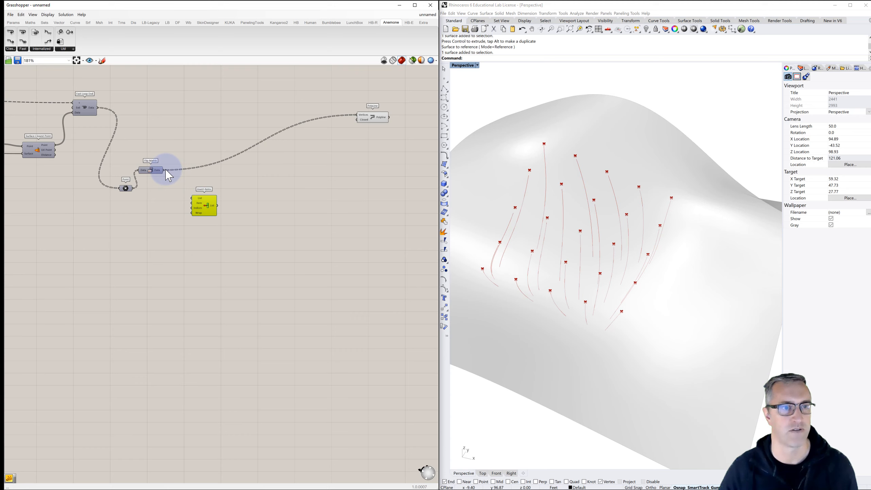
{"action": "left_click_drag", "start_coordinate": [167, 170], "coordinate": [191, 198]}
- Line up the Point parameter and Flip Matrix in a row directly after Fast Loop End
{"action": "left_click_drag", "start_coordinate": [126, 188], "coordinate": [121, 112]}
{"action": "left_click", "coordinate": [153, 170]}
{"action": "left_click_drag", "start_coordinate": [154, 170], "coordinate": [159, 110]}
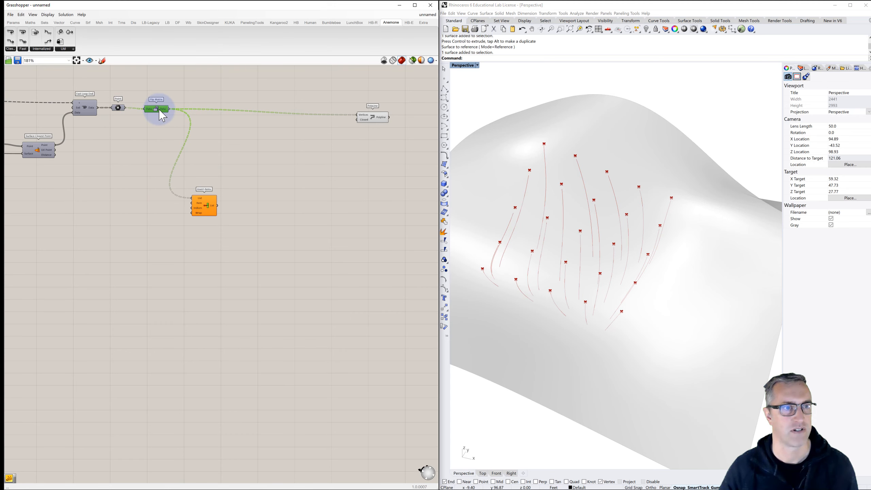
- Wire the starting points from the Point parameter after Brep | Curve into Insert Items' Item input
{"action": "right_click_drag", "start_coordinate": [191, 200], "coordinate": [253, 191]}
{"action": "scroll", "coordinate": [253, 191], "scroll_direction": "down", "scroll_amount": 1}
{"action": "right_click_drag", "start_coordinate": [169, 180], "coordinate": [280, 173]}
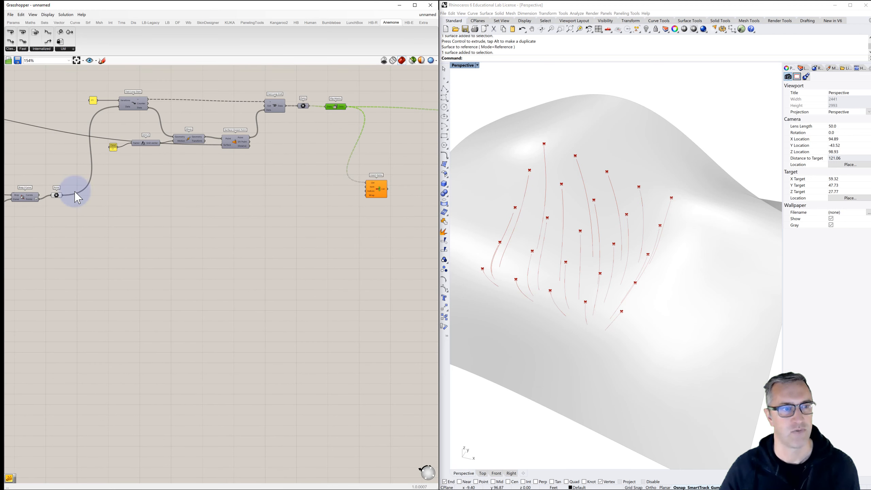
{"action": "left_click", "coordinate": [58, 195]}
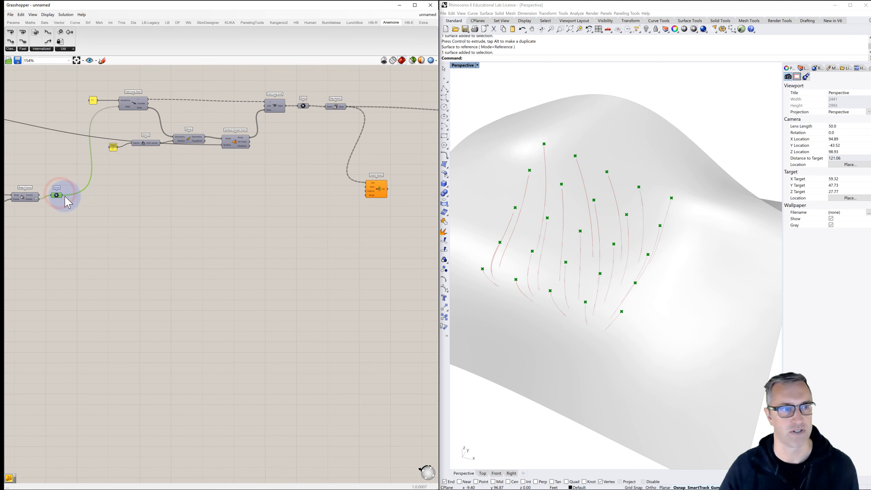
{"action": "left_click_drag", "start_coordinate": [63, 195], "coordinate": [367, 186]}
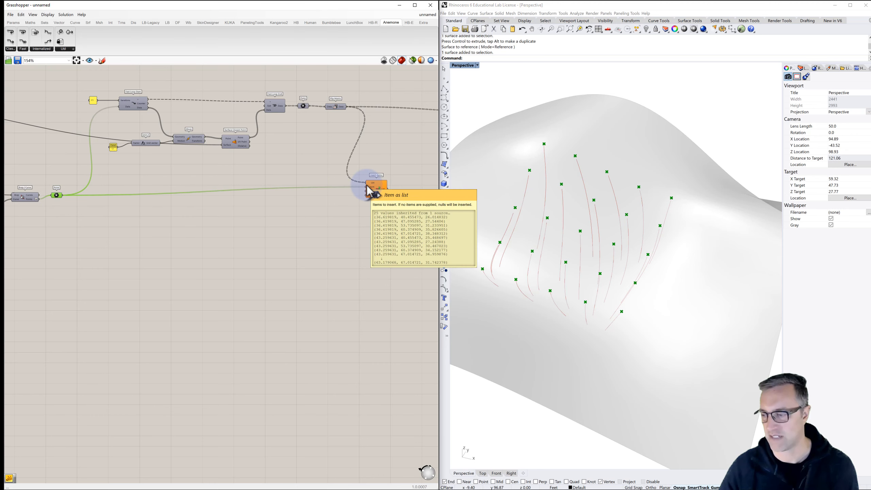
- Add a panel containing 0 beside Insert Items and wire it into the Indices input
{"action": "scroll", "coordinate": [362, 201], "scroll_direction": "up", "scroll_amount": 3}
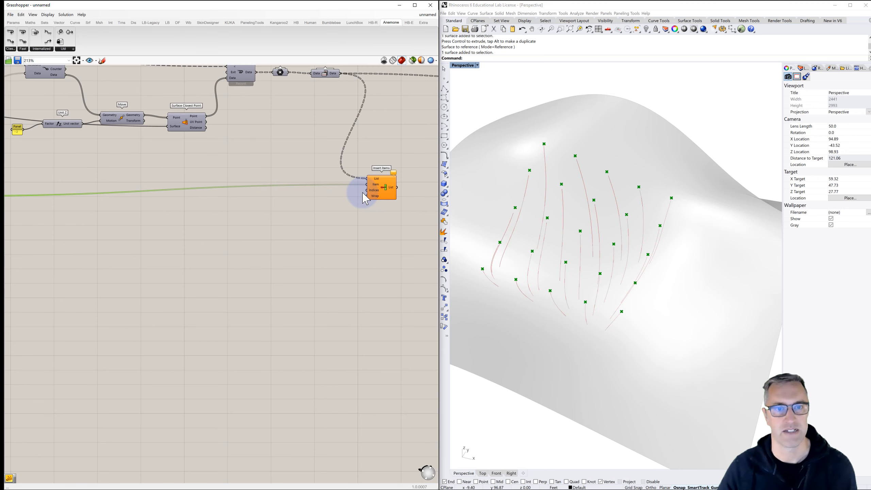
{"action": "double_click", "coordinate": [307, 193]}
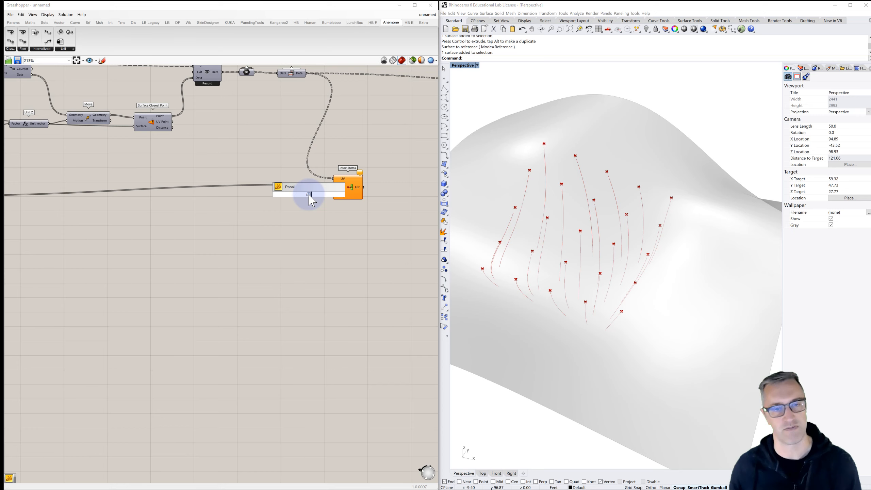
{"action": "key", "text": "Return"}
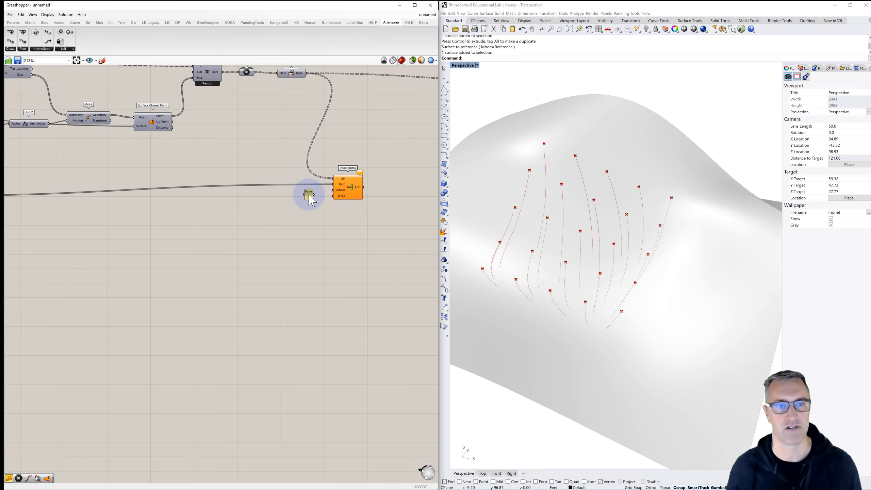
{"action": "right_click", "coordinate": [310, 193]}
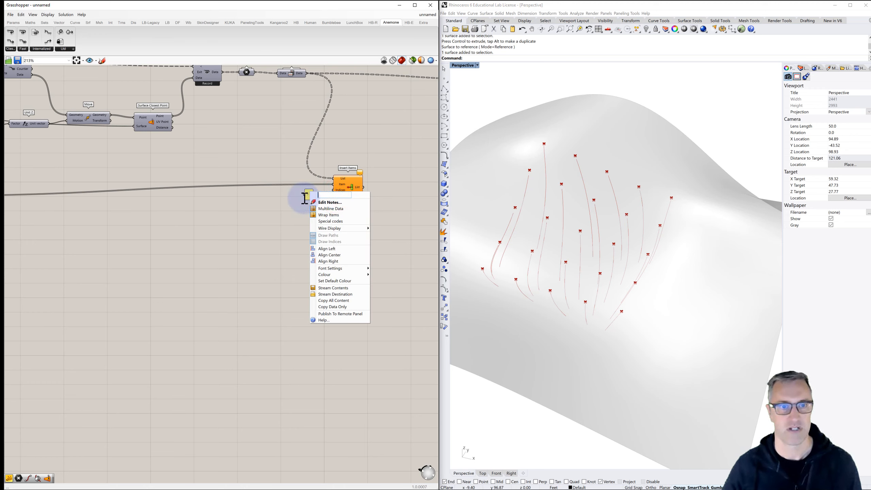
{"action": "left_click", "coordinate": [290, 202]}
{"action": "left_click_drag", "start_coordinate": [314, 195], "coordinate": [336, 195]}
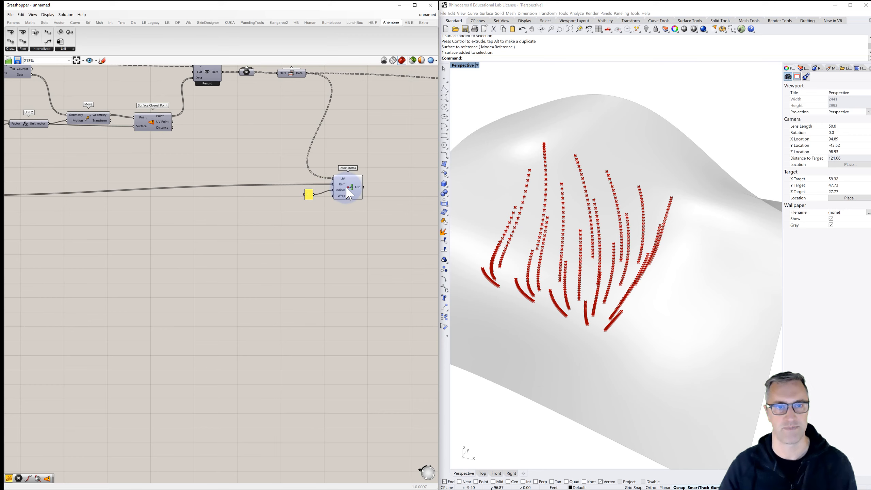
- Replace the PolyLine's Vertices source with the List output of Insert Items
{"action": "left_click", "coordinate": [349, 187]}
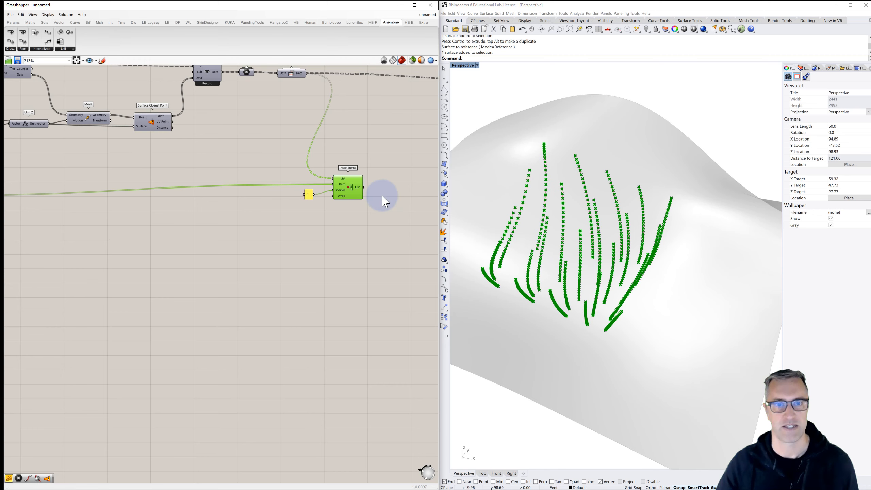
{"action": "right_click_drag", "start_coordinate": [381, 194], "coordinate": [217, 220]}
{"action": "mouse_move", "coordinate": [233, 214]}
{"action": "left_mouse_down"}
{"action": "mouse_move", "coordinate": [317, 173]}
{"action": "mouse_move", "coordinate": [384, 113]}
{"action": "left_mouse_up"}
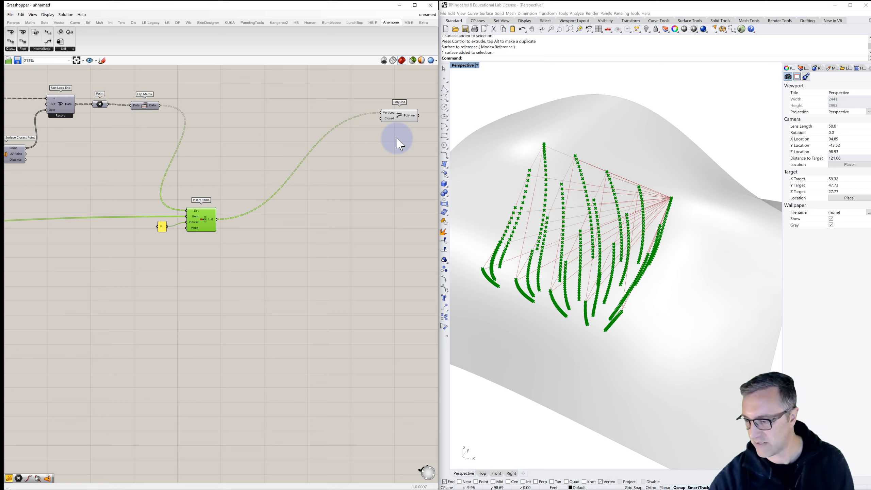
- Set the Wrap input of Insert Items to False
{"action": "scroll", "coordinate": [196, 230], "scroll_direction": "up", "scroll_amount": 3}
{"action": "right_click", "coordinate": [193, 229]}
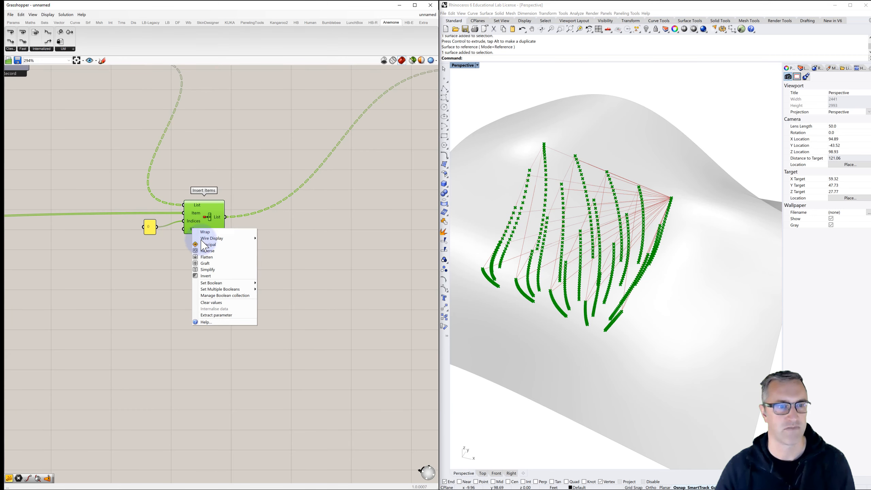
{"action": "left_click", "coordinate": [213, 283]}
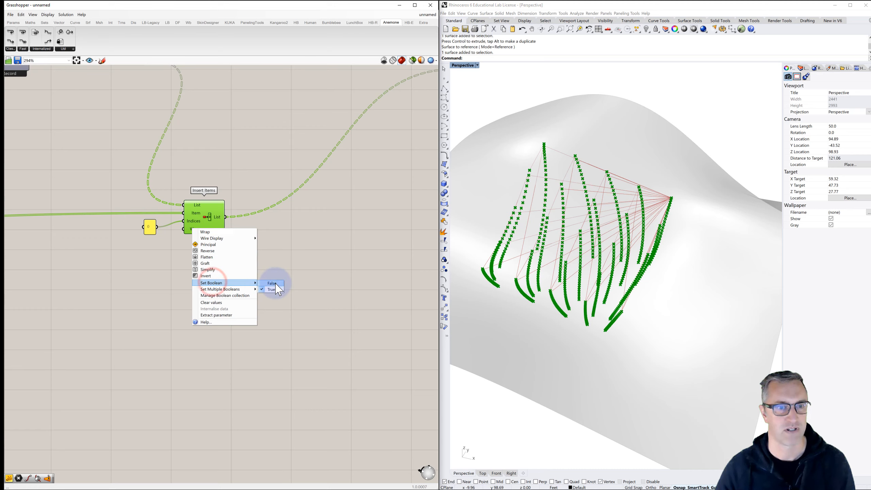
{"action": "left_click", "coordinate": [274, 284]}
{"action": "scroll", "coordinate": [265, 259], "scroll_direction": "down", "scroll_amount": 3}
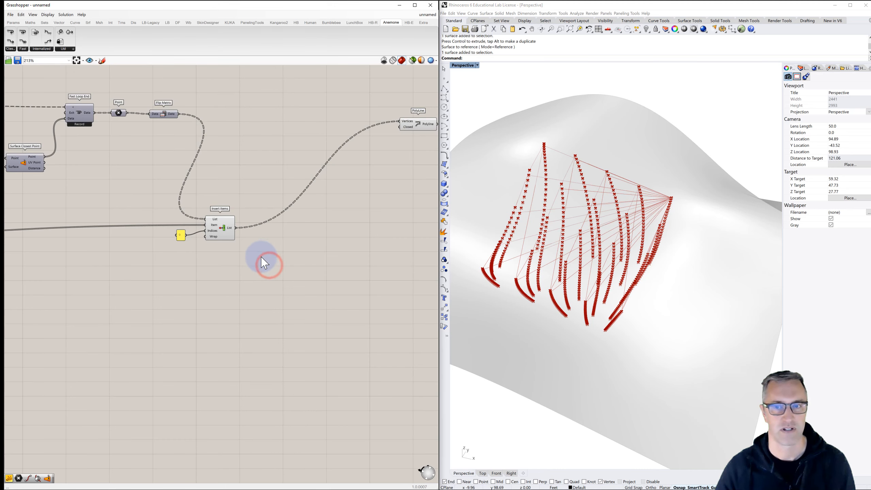
- Zoom in on the resulting polylines in Rhino and turn off the preview of Insert Items
{"action": "right_click_drag", "start_coordinate": [515, 245], "coordinate": [500, 241]}
{"action": "scroll", "coordinate": [500, 241], "scroll_direction": "up", "scroll_amount": 3}
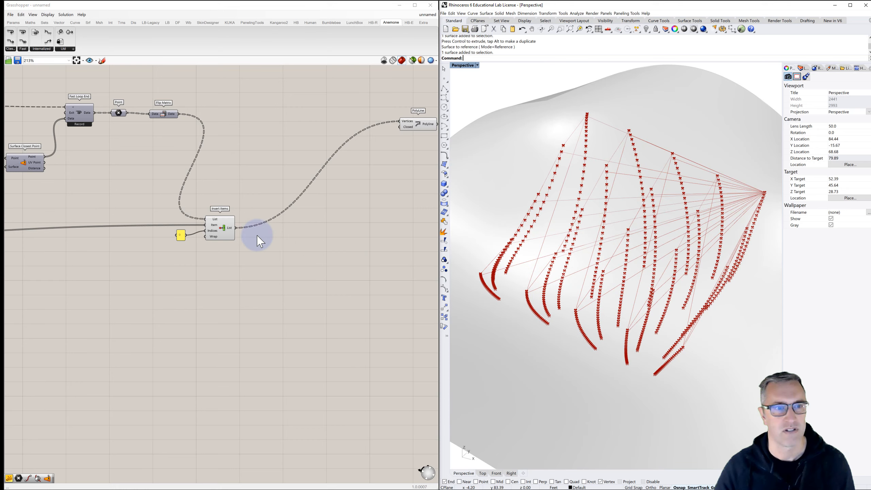
{"action": "left_click", "coordinate": [223, 230]}
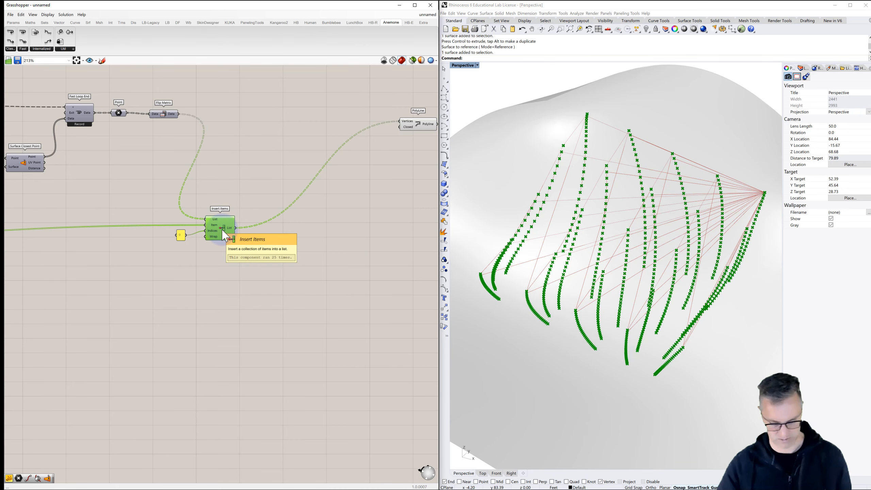
{"action": "key", "text": "ctrl+q"}
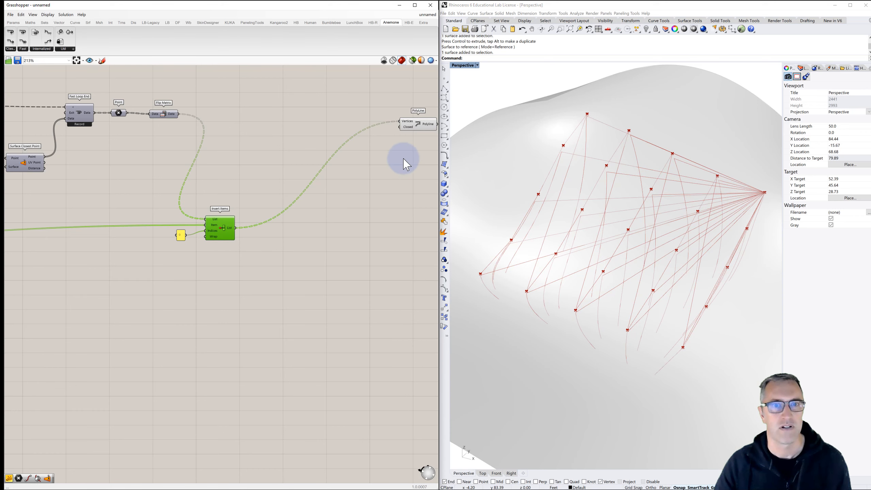
- Check the boolean setting of the PolyLine's Closed input
{"action": "left_click", "coordinate": [417, 122]}
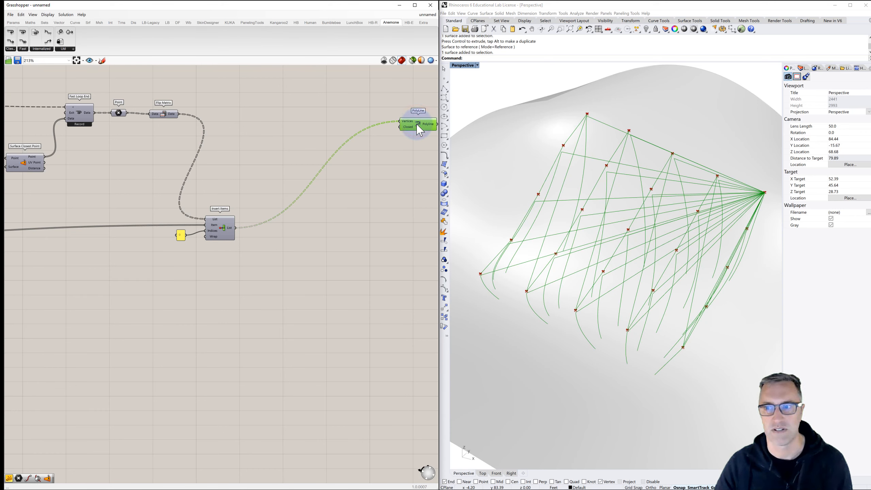
{"action": "right_click", "coordinate": [410, 131]}
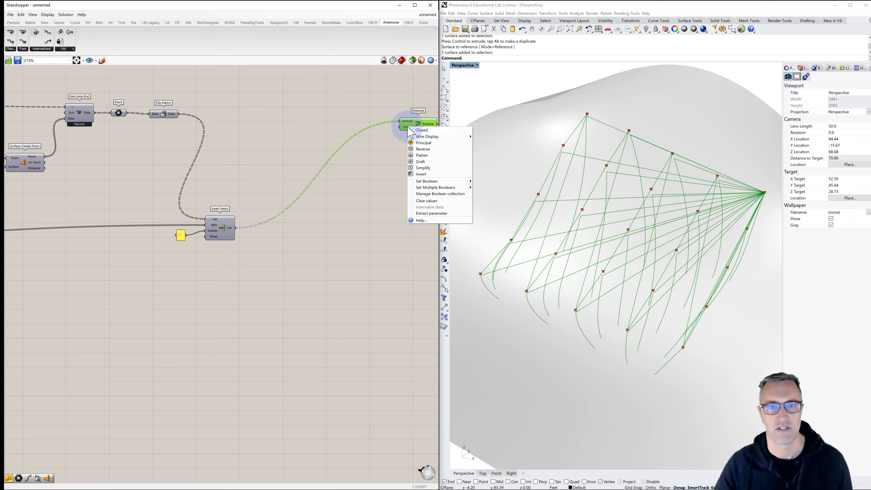
{"action": "mouse_move", "coordinate": [427, 181]}
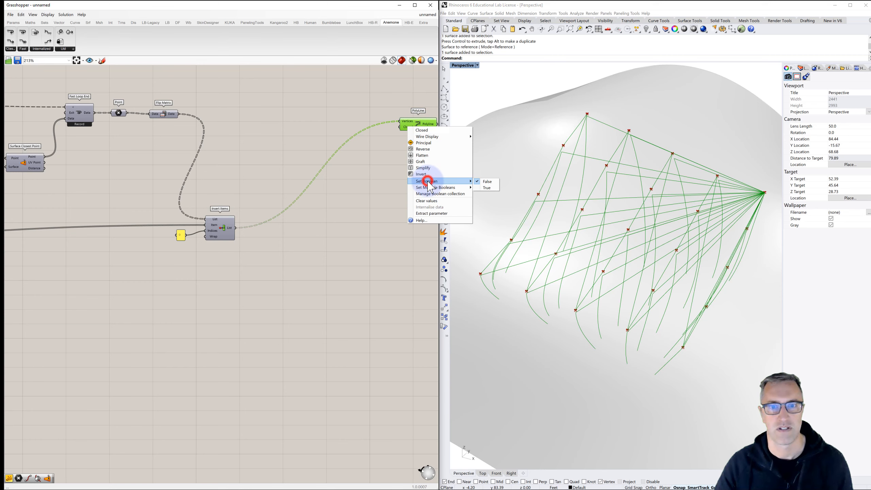
{"action": "left_click", "coordinate": [374, 181]}
{"action": "right_click_drag", "start_coordinate": [384, 160], "coordinate": [361, 161]}
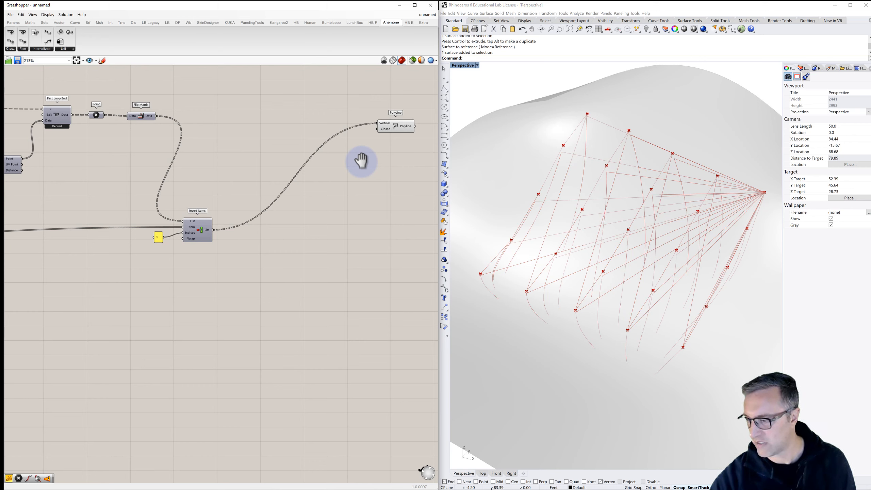
- Try flattening the PolyLine's Vertices input and remove the flattening again
{"action": "right_click", "coordinate": [383, 123]}
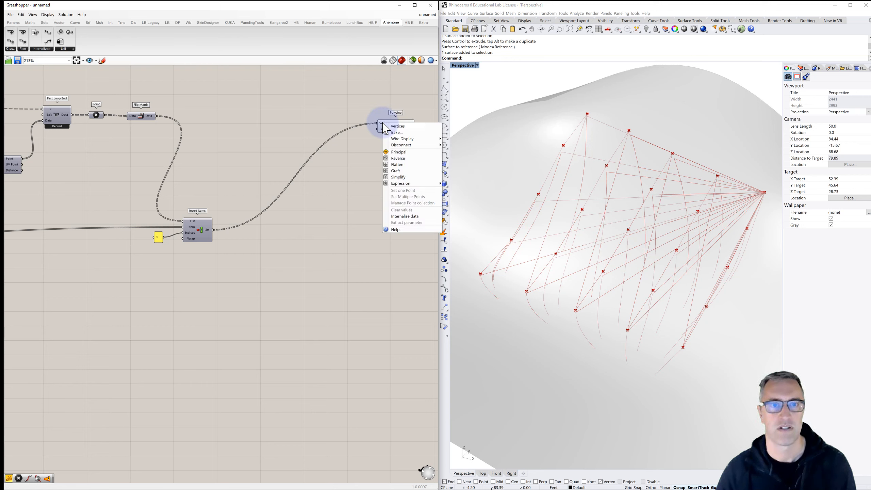
{"action": "left_click", "coordinate": [401, 165]}
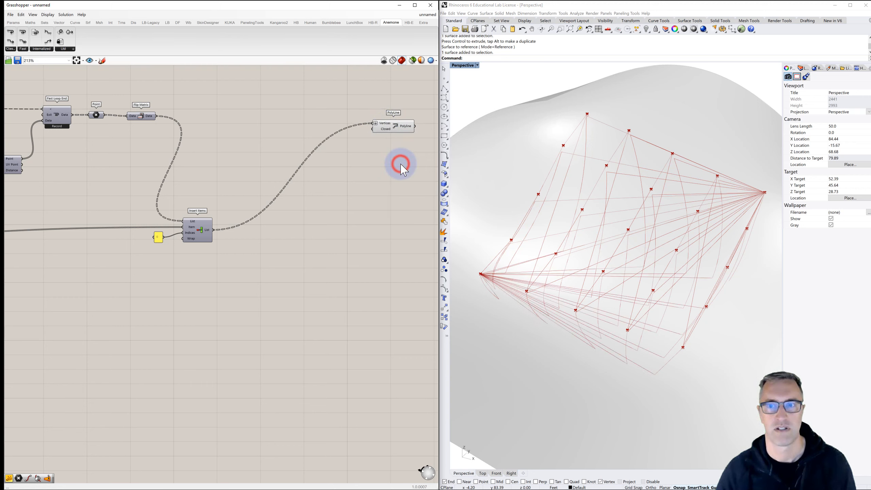
{"action": "right_click", "coordinate": [384, 124]}
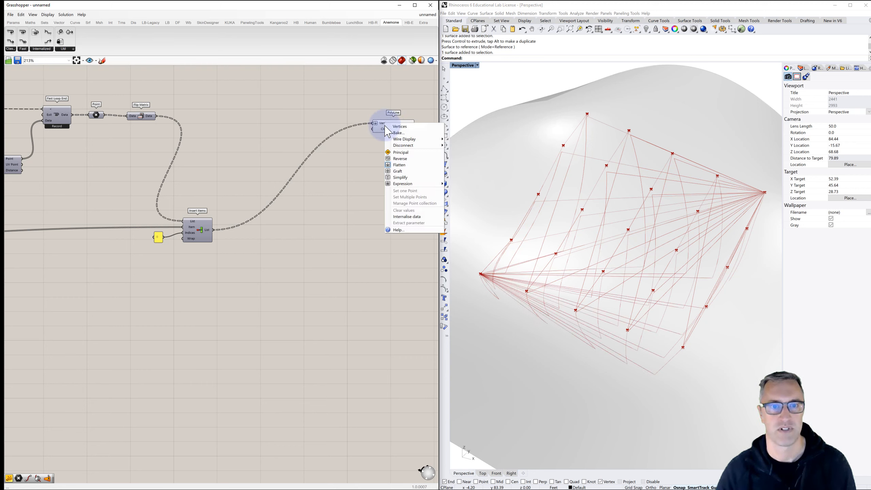
{"action": "left_click", "coordinate": [406, 164]}
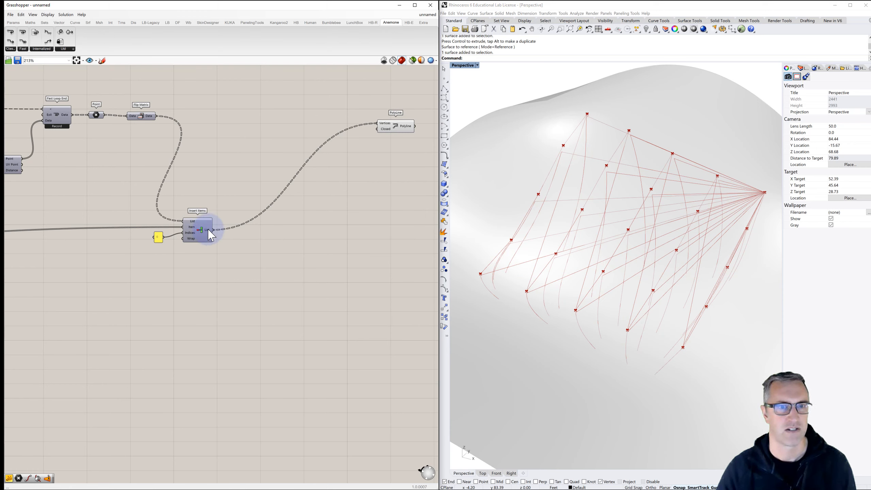
- Add a panel beside Insert Items, wire the List output into it, and enlarge it to show the full coordinate list
{"action": "mouse_move", "coordinate": [211, 235]}
{"action": "double_click", "coordinate": [253, 255]}
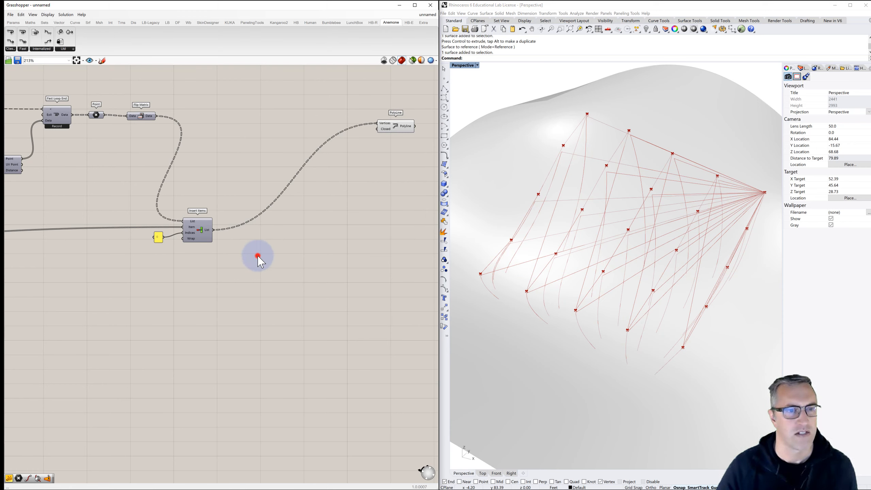
{"action": "type", "text": "//"}
{"action": "key", "text": "Return"}
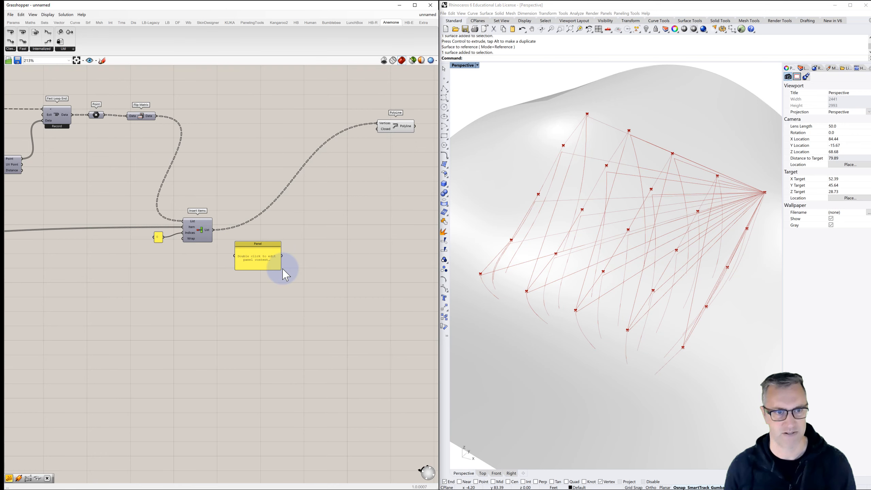
{"action": "scroll", "coordinate": [285, 271], "scroll_direction": "up", "scroll_amount": 1}
{"action": "left_click_drag", "start_coordinate": [201, 224], "coordinate": [249, 446]}
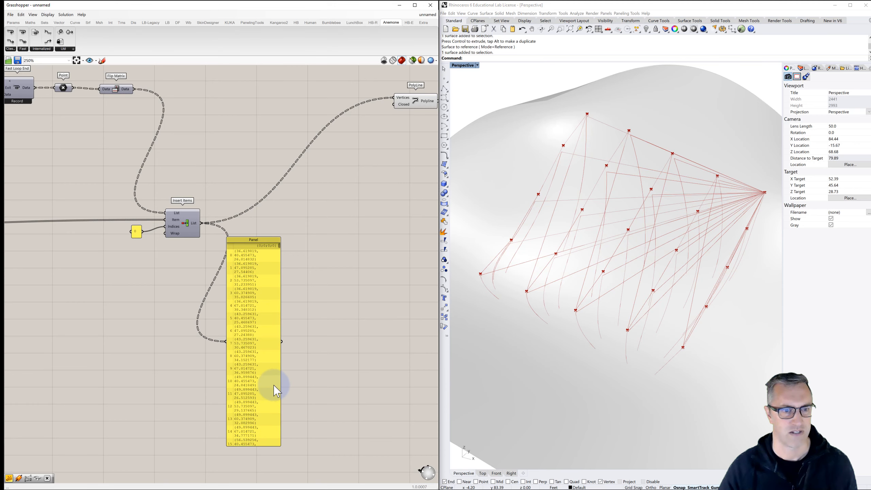
{"action": "left_click_drag", "start_coordinate": [280, 378], "coordinate": [373, 365]}
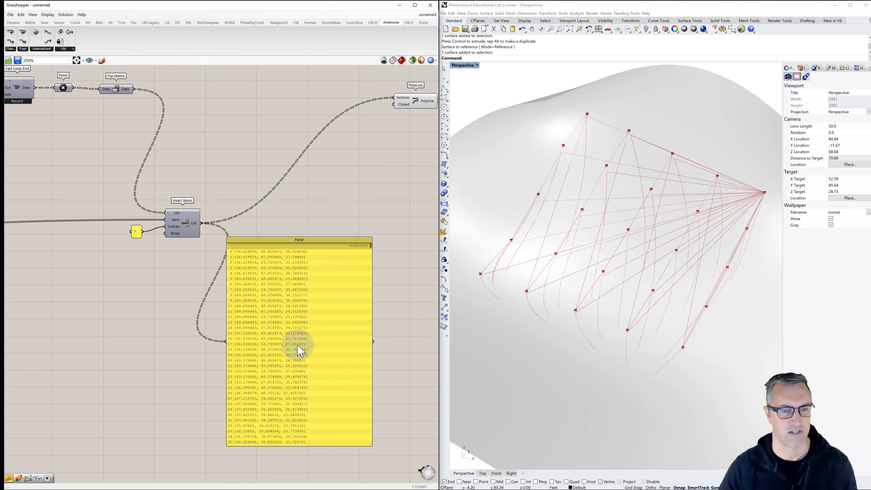
{"action": "scroll", "coordinate": [301, 351], "scroll_direction": "down", "scroll_amount": 3}
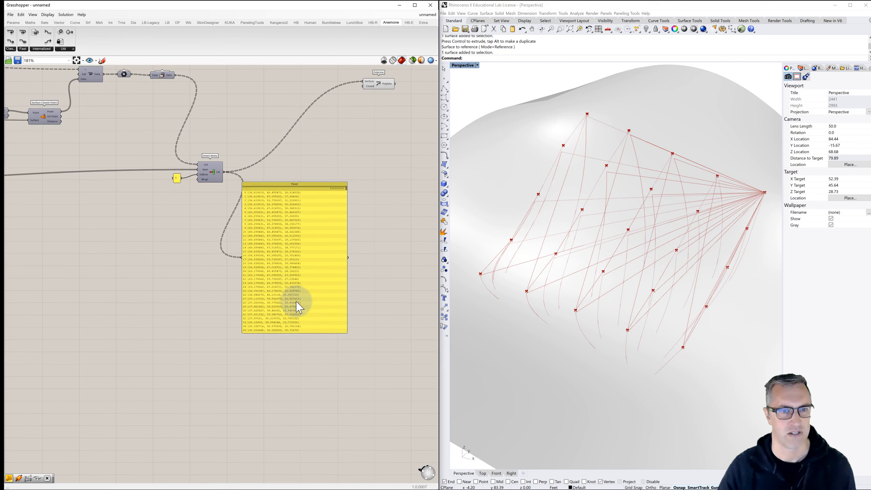
{"action": "right_click_drag", "start_coordinate": [296, 302], "coordinate": [296, 302]}
{"action": "left_click_drag", "start_coordinate": [298, 333], "coordinate": [297, 443]}
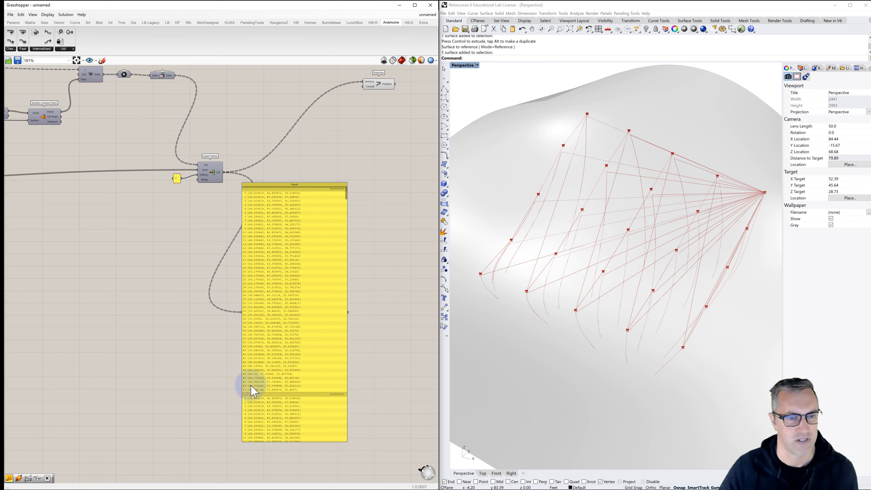
- Set the panel feeding the Iterations input of Fast Loop Start to 10
{"action": "right_click_drag", "start_coordinate": [124, 274], "coordinate": [246, 287]}
{"action": "scroll", "coordinate": [115, 152], "scroll_direction": "up", "scroll_amount": 1}
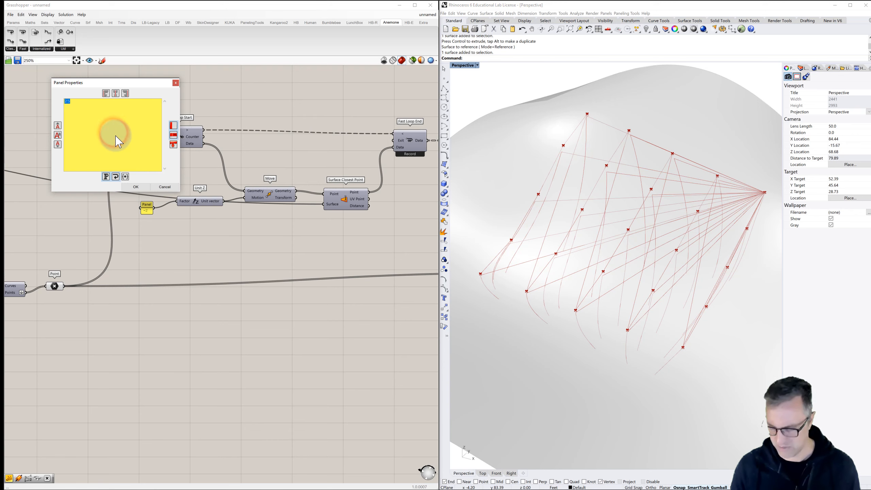
{"action": "left_click", "coordinate": [135, 187]}
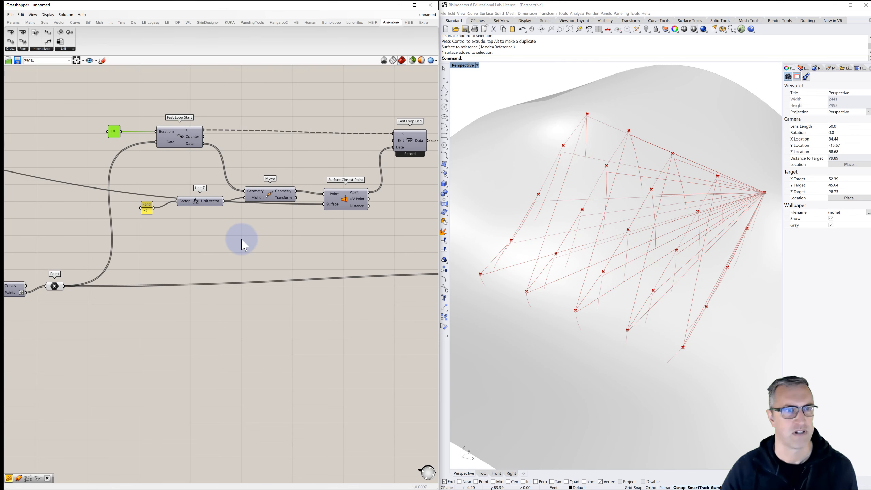
- Try a Flip Matrix between Insert Items and the PolyLine's Vertices input, with its output also shown in the large panel
{"action": "right_click_drag", "start_coordinate": [220, 233], "coordinate": [150, 214]}
{"action": "right_click_drag", "start_coordinate": [241, 224], "coordinate": [160, 212]}
{"action": "scroll", "coordinate": [160, 212], "scroll_direction": "down", "scroll_amount": 2}
{"action": "scroll", "coordinate": [271, 233], "scroll_direction": "up", "scroll_amount": 3}
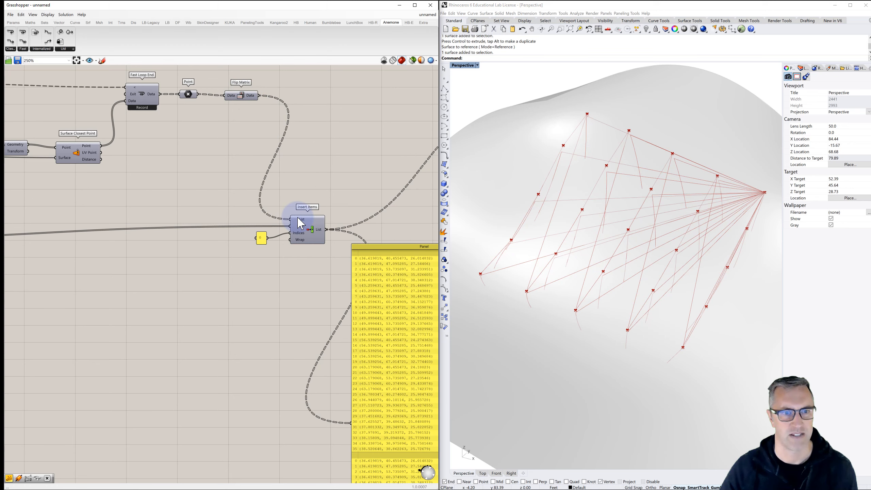
{"action": "left_click", "coordinate": [303, 263]}
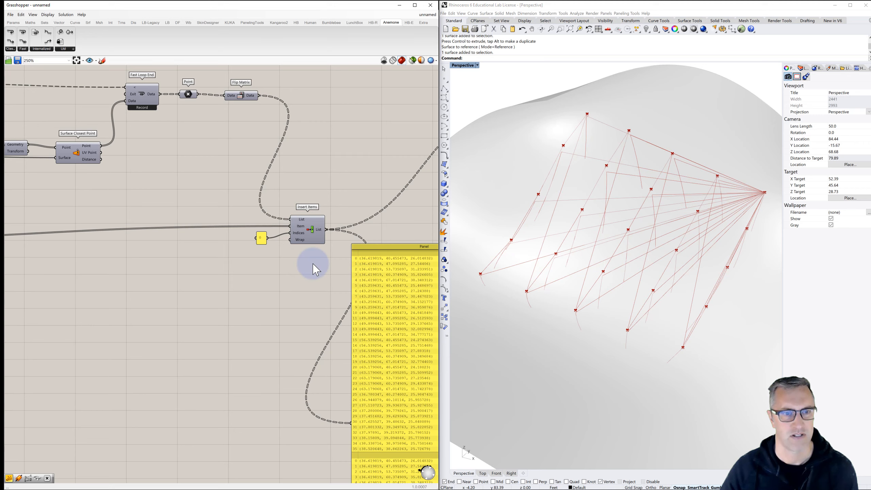
{"action": "right_click_drag", "start_coordinate": [312, 263], "coordinate": [212, 260]}
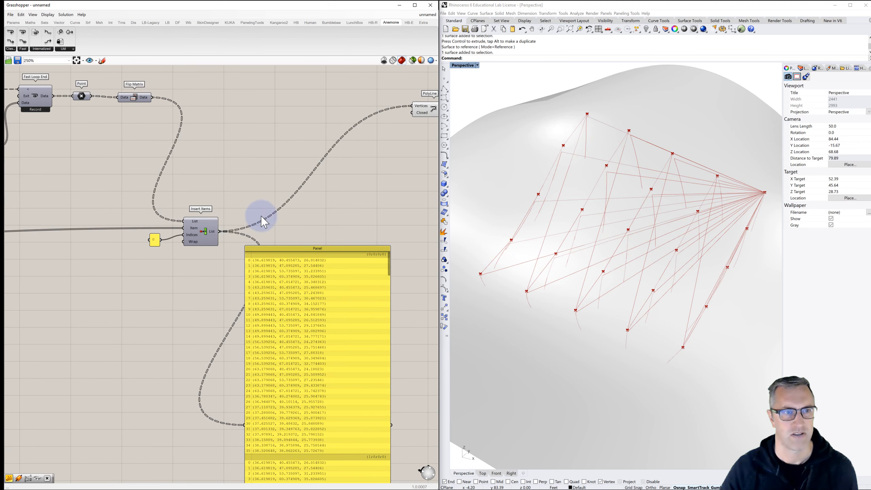
{"action": "double_click", "coordinate": [280, 195]}
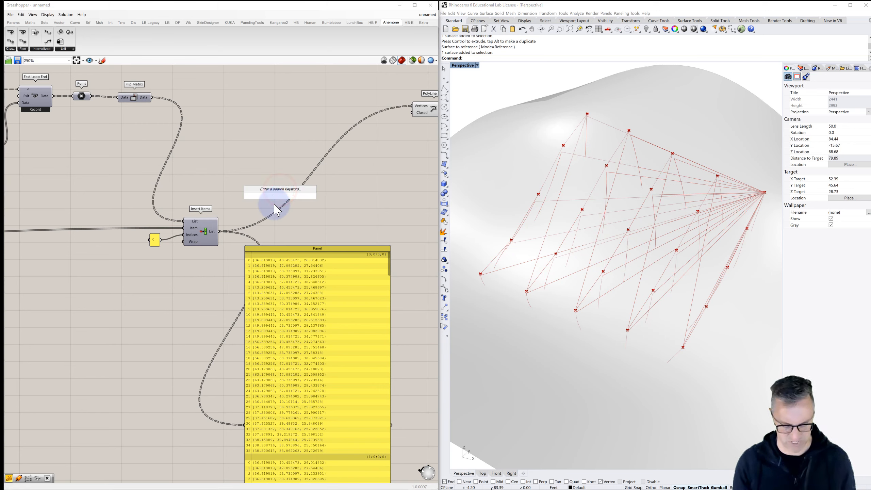
{"action": "type", "text": "flip"}
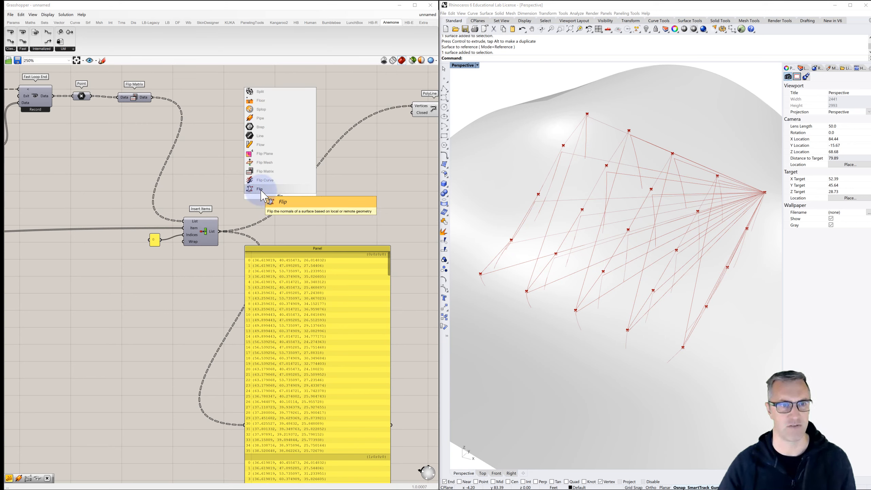
{"action": "left_click", "coordinate": [262, 171]}
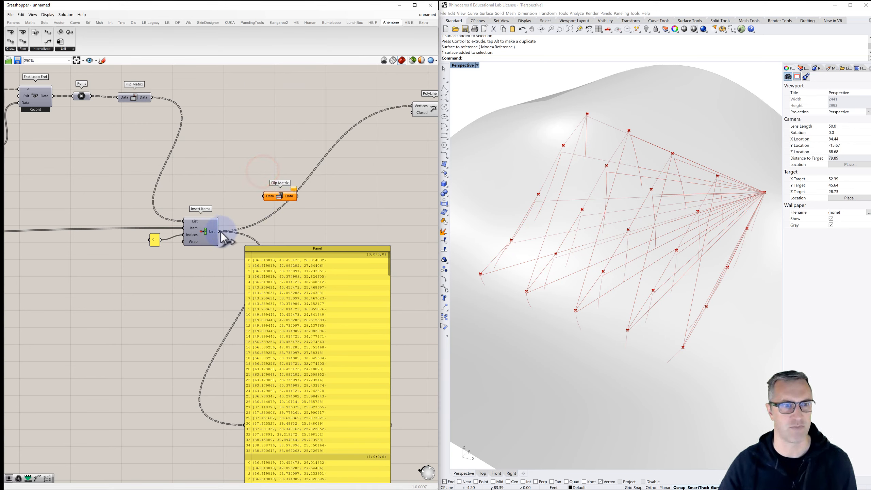
{"action": "left_click_drag", "start_coordinate": [247, 212], "coordinate": [264, 196]}
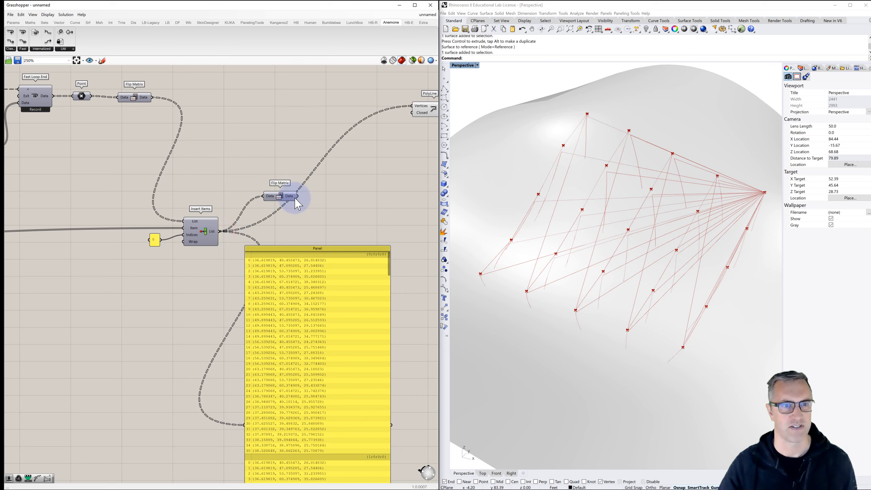
{"action": "left_click_drag", "start_coordinate": [235, 413], "coordinate": [248, 424]}
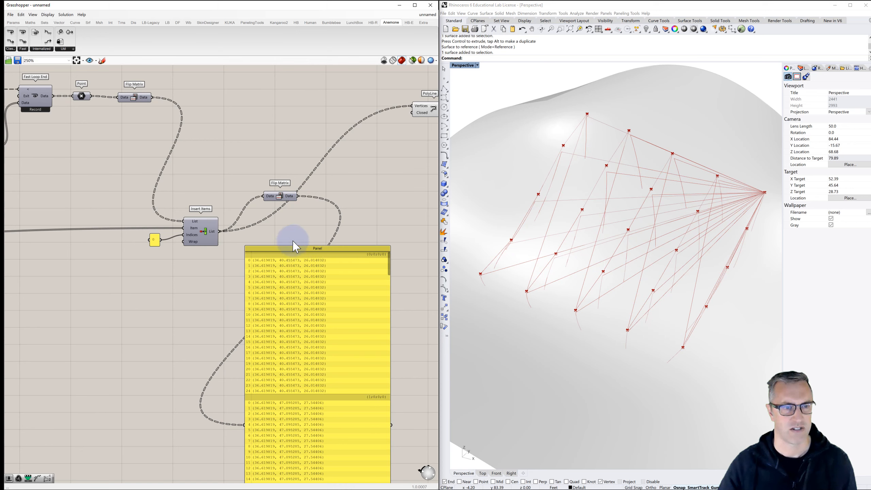
{"action": "left_click_drag", "start_coordinate": [300, 196], "coordinate": [412, 107]}
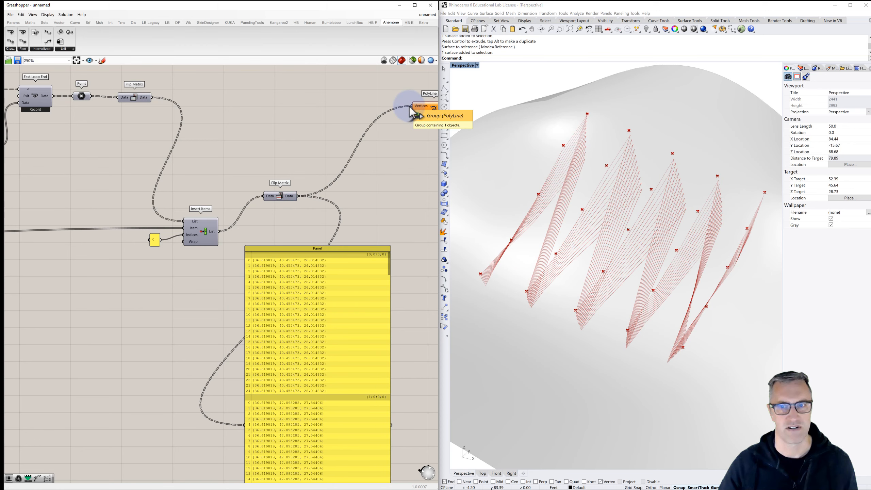
- Delete the Flip Matrix after Insert Items and reconnect the large panel to the List output of Insert Items
{"action": "left_click_drag", "start_coordinate": [282, 201], "coordinate": [273, 192]}
{"action": "key", "text": "Delete"}
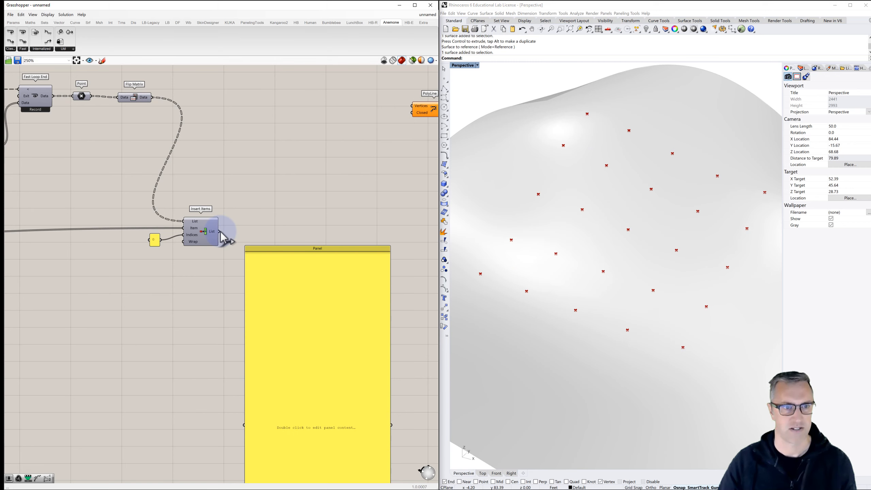
{"action": "left_click_drag", "start_coordinate": [221, 234], "coordinate": [242, 425]}
- Trace the definition upstream from Insert Items through the surface division and highlight the Point parameter holding the starting points
{"action": "right_click_drag", "start_coordinate": [259, 374], "coordinate": [287, 314]}
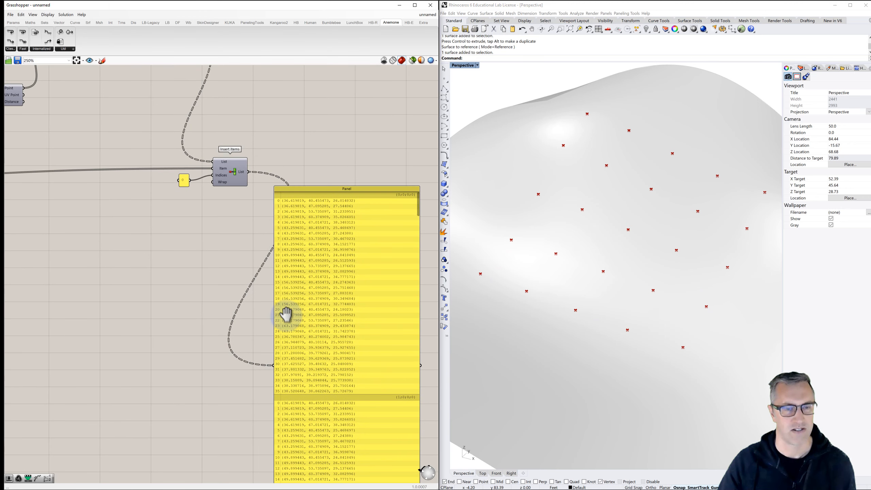
{"action": "scroll", "coordinate": [287, 315], "scroll_direction": "down", "scroll_amount": 2}
{"action": "scroll", "coordinate": [239, 281], "scroll_direction": "down", "scroll_amount": 1}
{"action": "right_click_drag", "start_coordinate": [69, 293], "coordinate": [226, 276]}
{"action": "right_click_drag", "start_coordinate": [135, 275], "coordinate": [289, 274]}
{"action": "right_click_drag", "start_coordinate": [153, 263], "coordinate": [290, 259]}
{"action": "scroll", "coordinate": [88, 228], "scroll_direction": "up", "scroll_amount": 2}
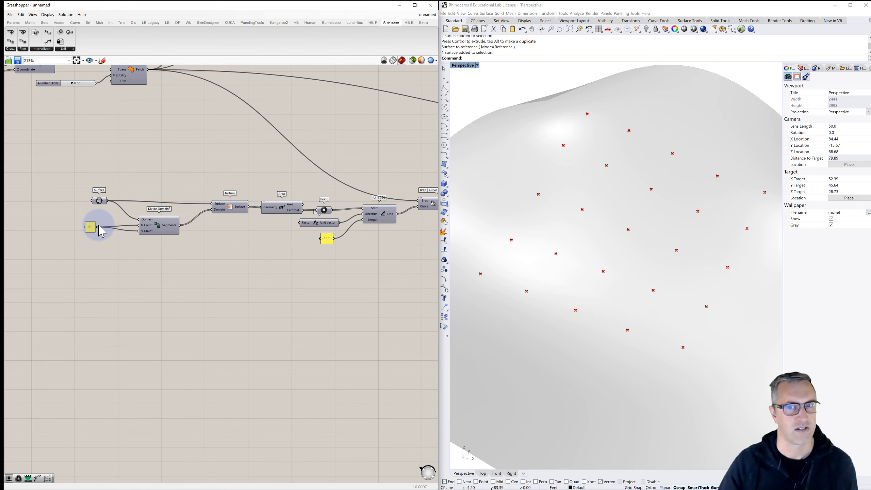
{"action": "scroll", "coordinate": [102, 229], "scroll_direction": "down", "scroll_amount": 1}
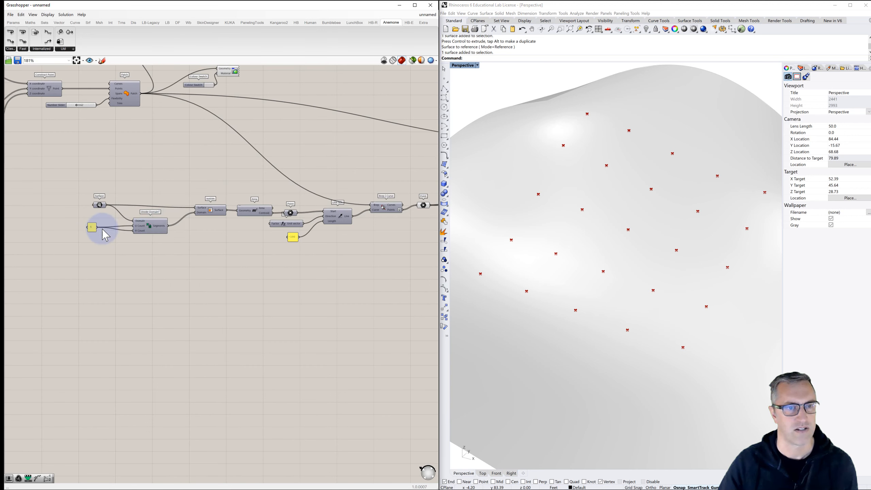
{"action": "right_click_drag", "start_coordinate": [171, 225], "coordinate": [108, 232]}
{"action": "right_click_drag", "start_coordinate": [202, 240], "coordinate": [153, 245]}
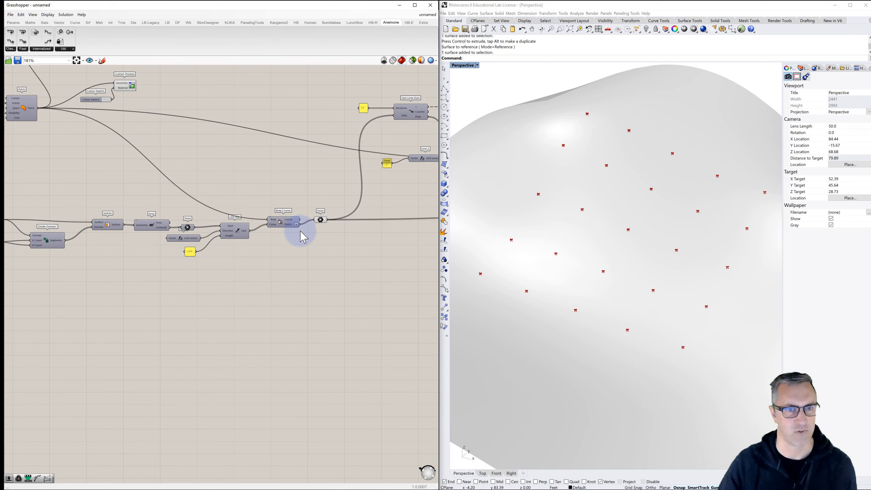
{"action": "left_click", "coordinate": [321, 220]}
{"action": "right_click_drag", "start_coordinate": [264, 242], "coordinate": [136, 253]}
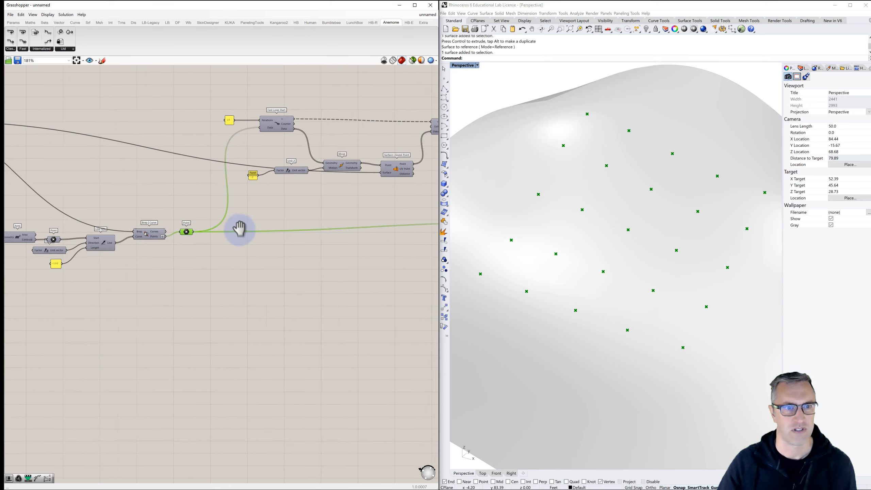
{"action": "right_click_drag", "start_coordinate": [261, 226], "coordinate": [235, 230]}
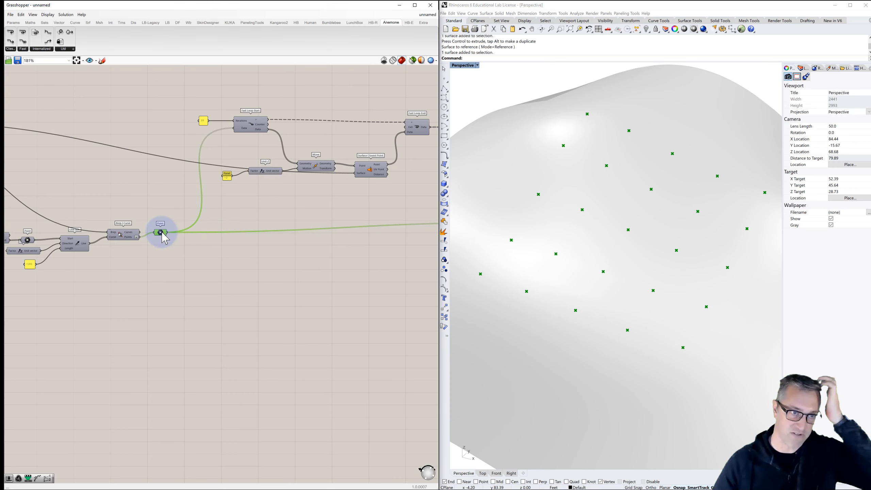
- Add a Graft Tree component just after the Point parameter that holds the starting points
{"action": "double_click", "coordinate": [197, 249]}
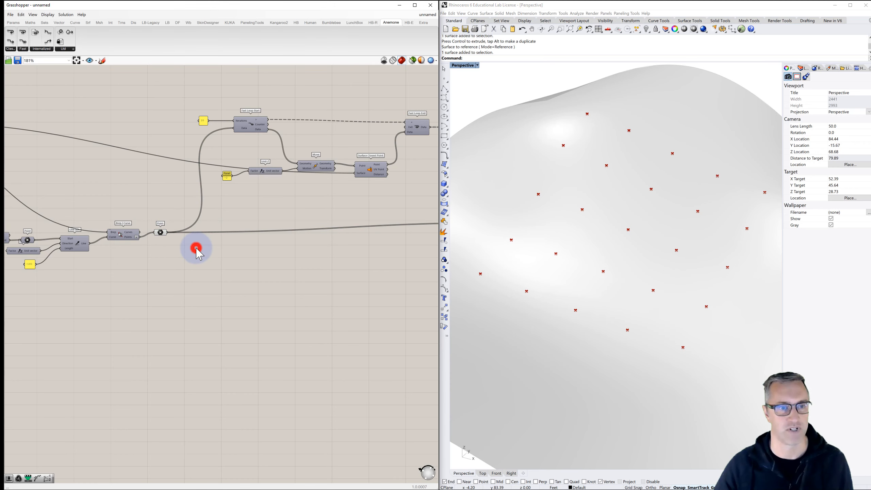
{"action": "type", "text": "graf"}
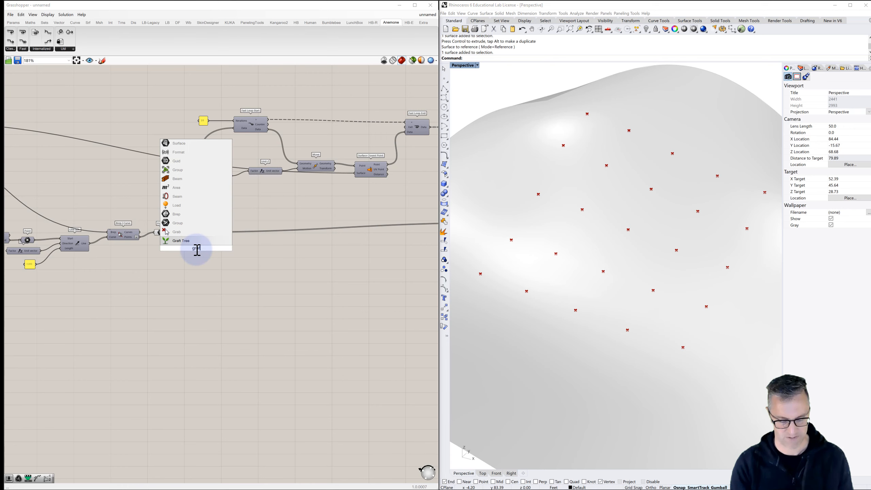
{"action": "left_click", "coordinate": [187, 241]}
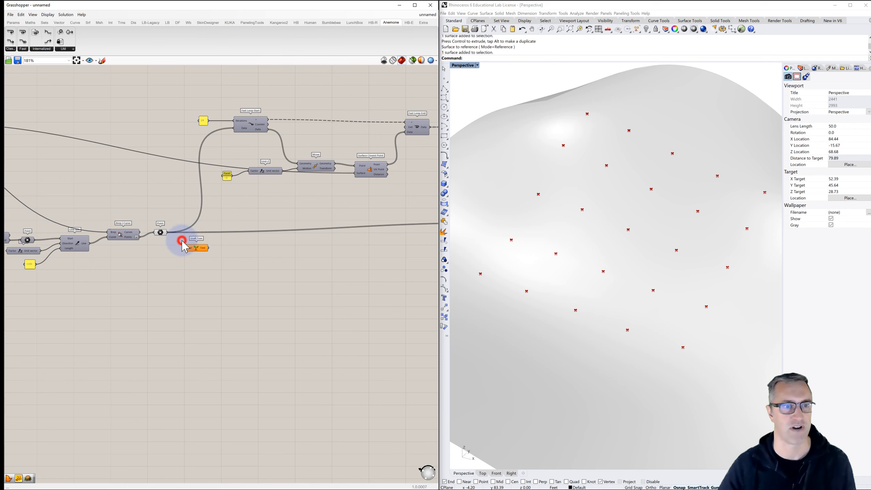
- Add a panel below the Graft Tree, connect the starting Point parameter to it, and enlarge it to show each point on one line
{"action": "left_click", "coordinate": [159, 234]}
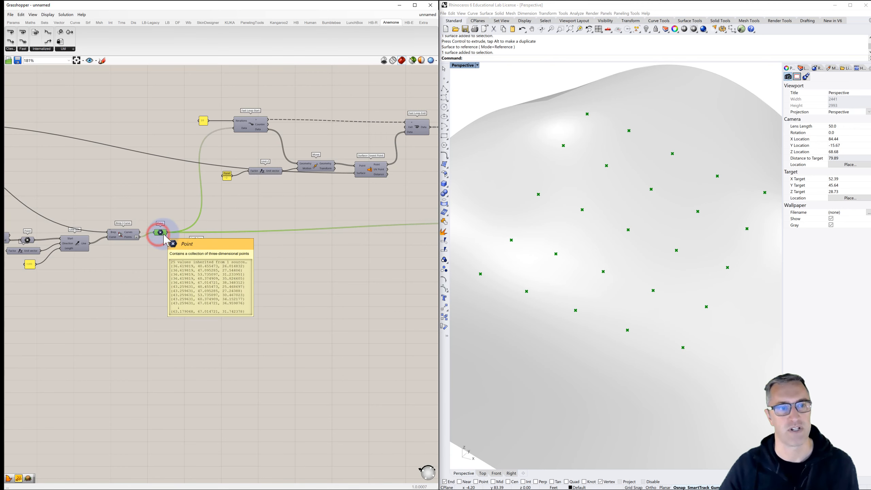
{"action": "left_click", "coordinate": [200, 278]}
{"action": "double_click", "coordinate": [201, 279]}
{"action": "type", "text": "/"}
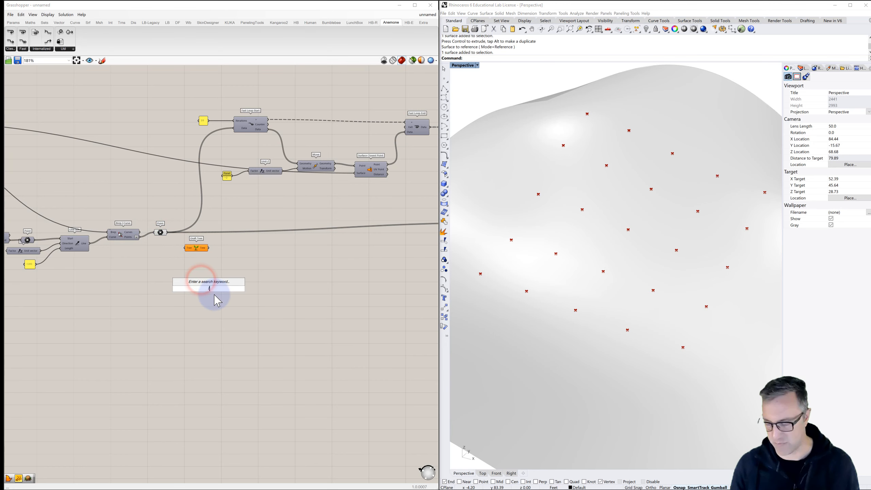
{"action": "type", "text": "/"}
{"action": "key", "text": "Return"}
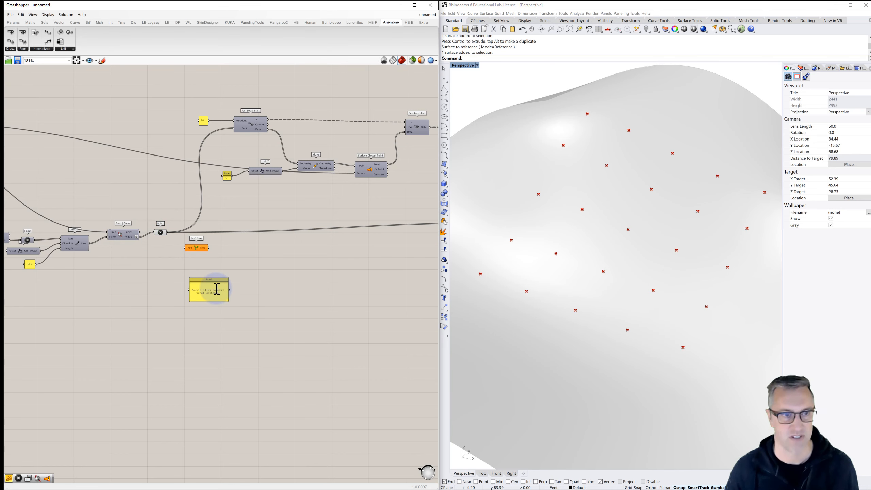
{"action": "left_click_drag", "start_coordinate": [167, 233], "coordinate": [202, 452]}
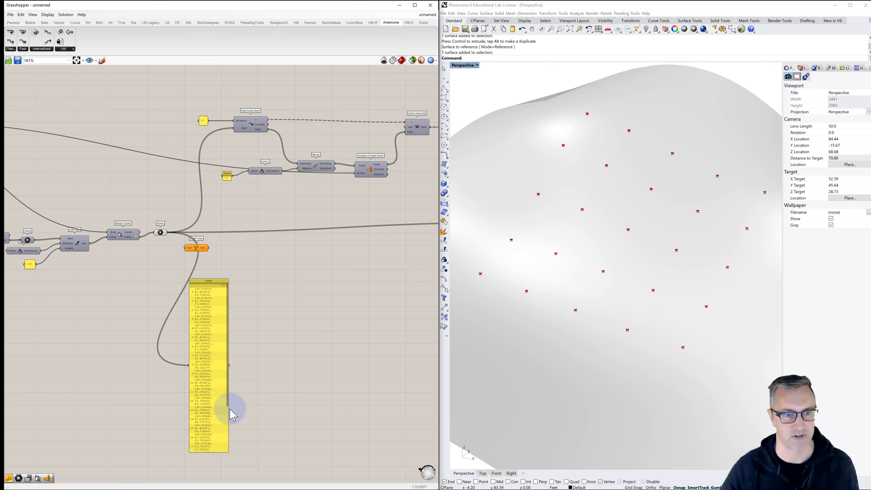
{"action": "left_click_drag", "start_coordinate": [228, 414], "coordinate": [271, 411]}
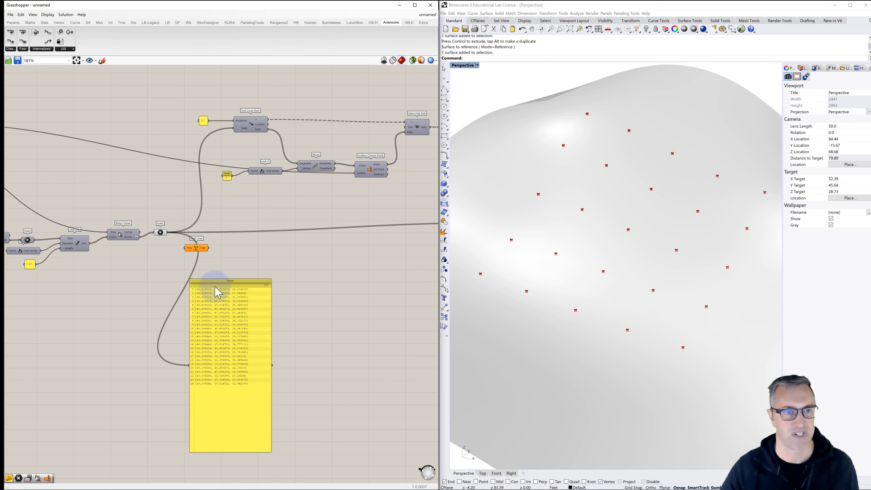
- Feed the starting Point parameter into Graft Tree, check the grafted output in the new panel, and delete that panel
{"action": "left_click_drag", "start_coordinate": [170, 237], "coordinate": [192, 364]}
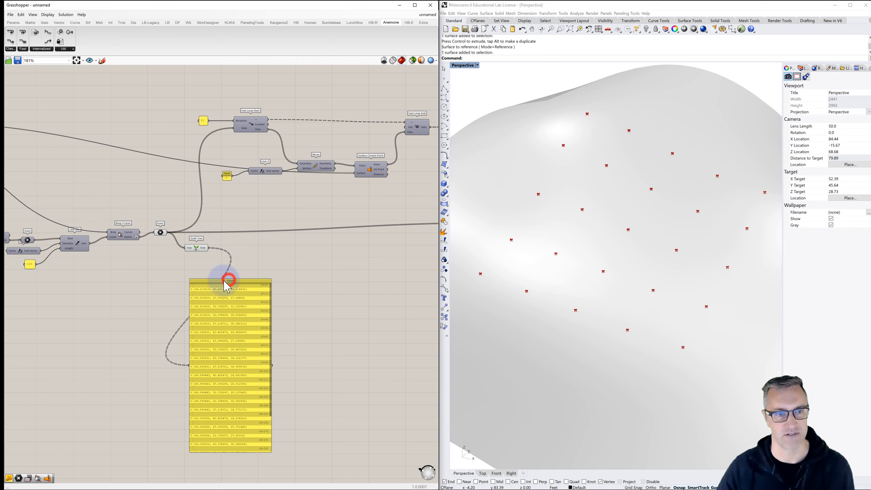
{"action": "left_click_drag", "start_coordinate": [226, 286], "coordinate": [270, 258]}
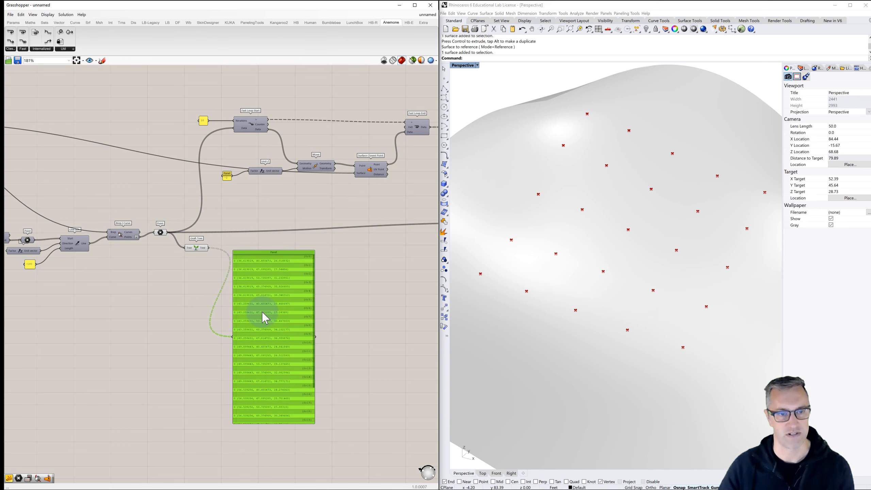
{"action": "key", "text": "Delete"}
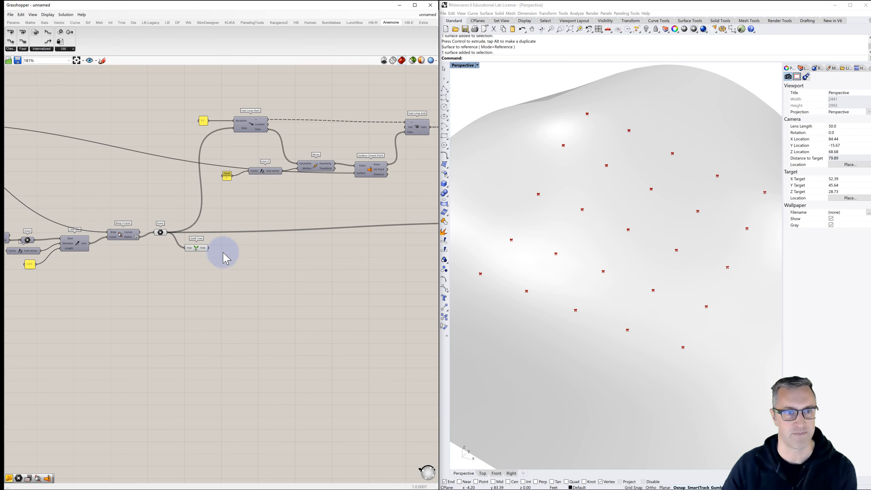
- Connect the Graft Tree output to the Item input of Insert Items and delete the large panel attached to Insert Items
{"action": "right_click_drag", "start_coordinate": [223, 258], "coordinate": [134, 261]}
{"action": "left_click_drag", "start_coordinate": [124, 257], "coordinate": [399, 233]}
{"action": "right_click_drag", "start_coordinate": [385, 249], "coordinate": [225, 248]}
{"action": "left_click_drag", "start_coordinate": [264, 209], "coordinate": [385, 129]}
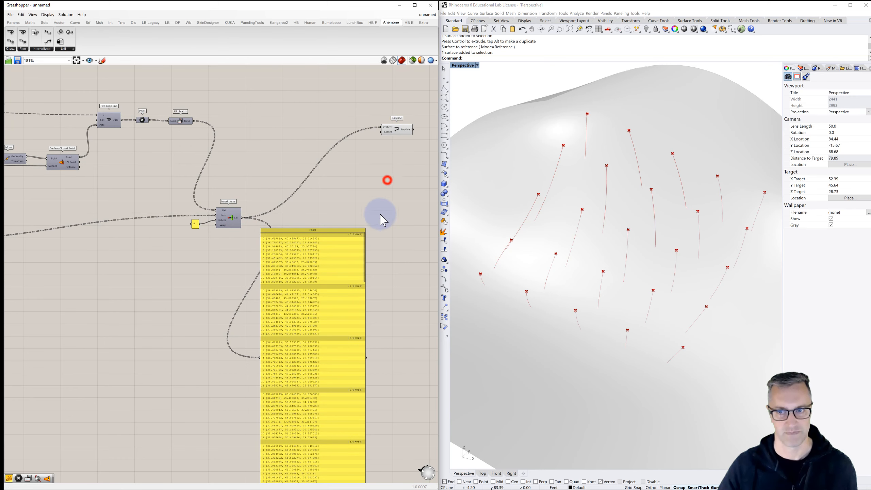
{"action": "left_click_drag", "start_coordinate": [343, 233], "coordinate": [362, 222]}
{"action": "key", "text": "Delete"}
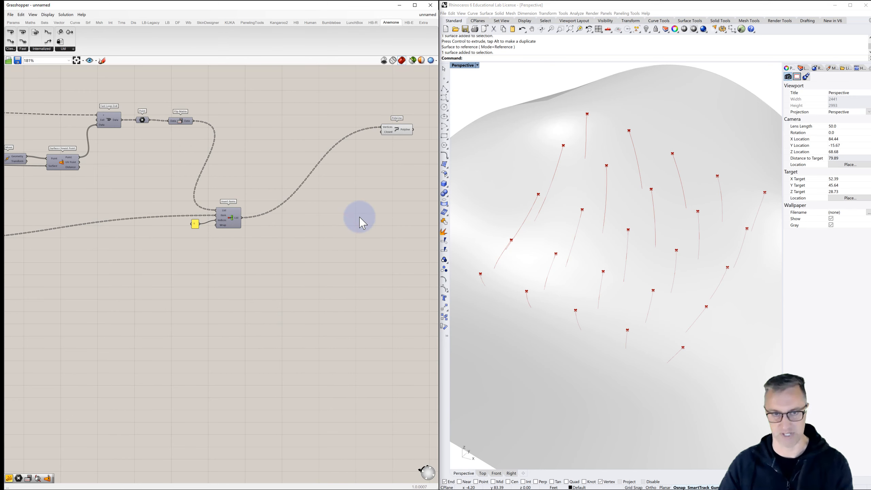
- Turn off the preview of the starting Point parameter and of the Graft Tree
{"action": "scroll", "coordinate": [355, 214], "scroll_direction": "down", "scroll_amount": 1}
{"action": "right_click_drag", "start_coordinate": [235, 226], "coordinate": [354, 220]}
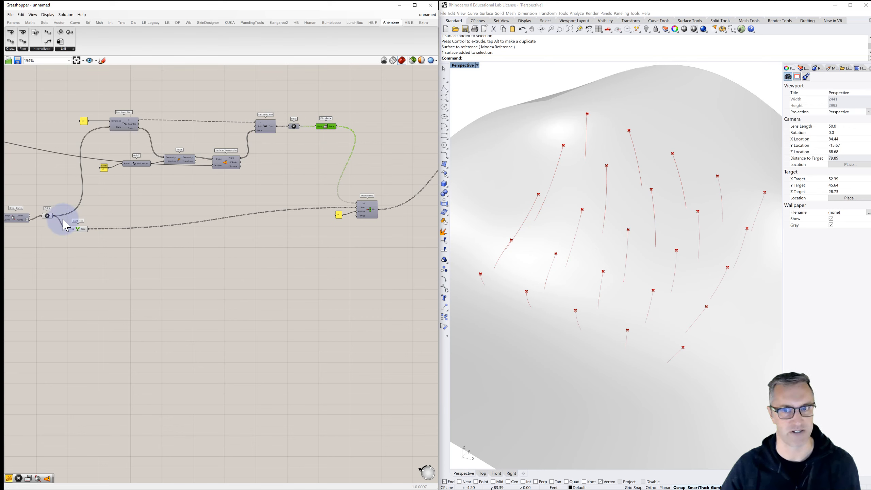
{"action": "left_click", "coordinate": [48, 216]}
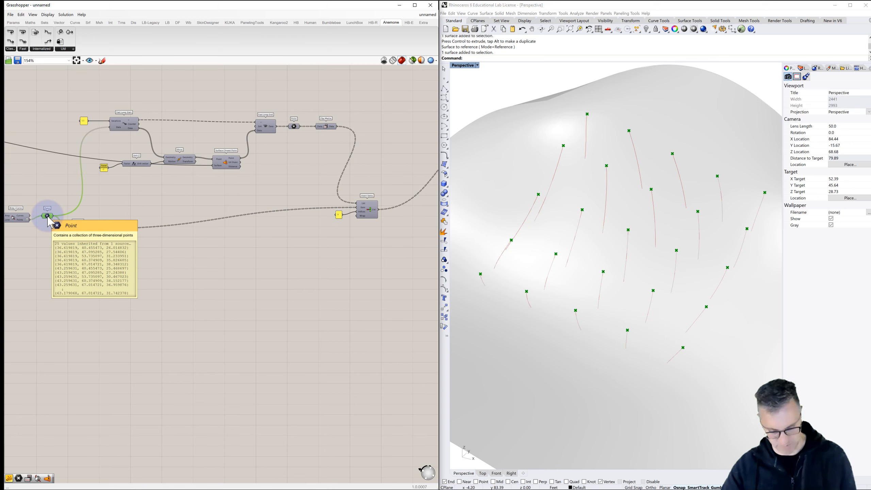
{"action": "key", "text": "ctrl+q"}
{"action": "left_click", "coordinate": [75, 230]}
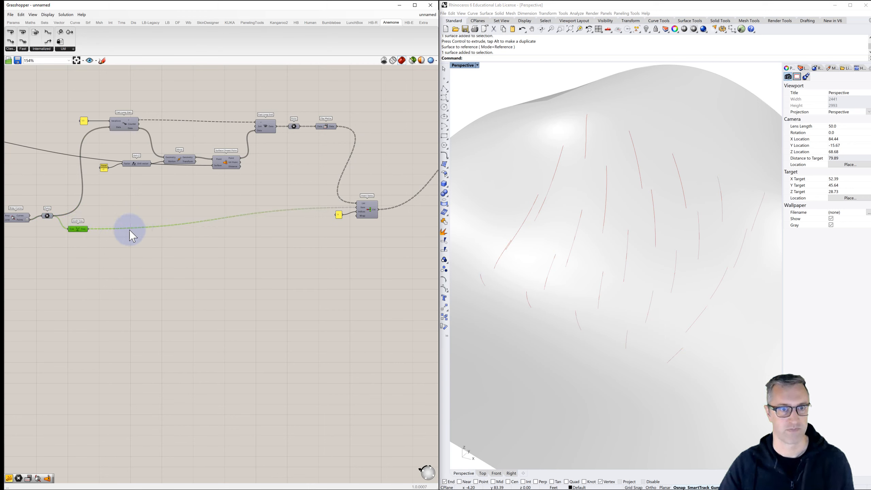
{"action": "left_click", "coordinate": [87, 245]}
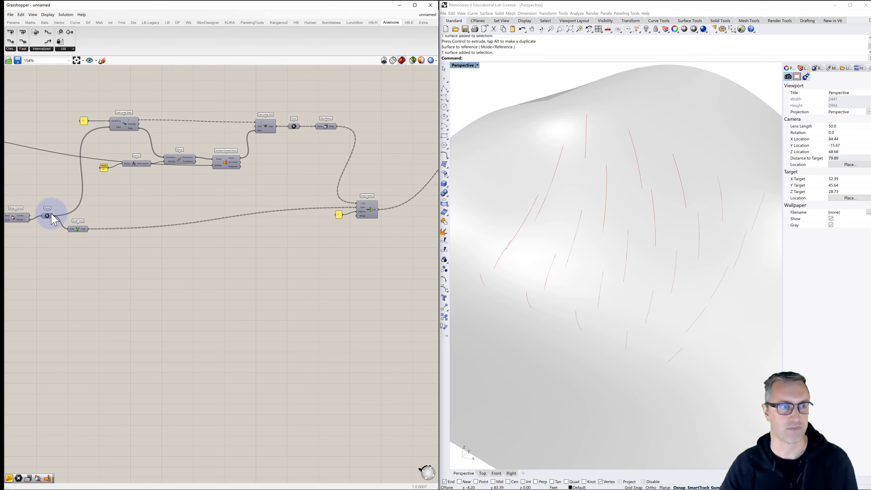
- Restore the starting Point parameter's preview, comparing the flow lines up close with and without their starting points
{"action": "mouse_move", "coordinate": [51, 221]}
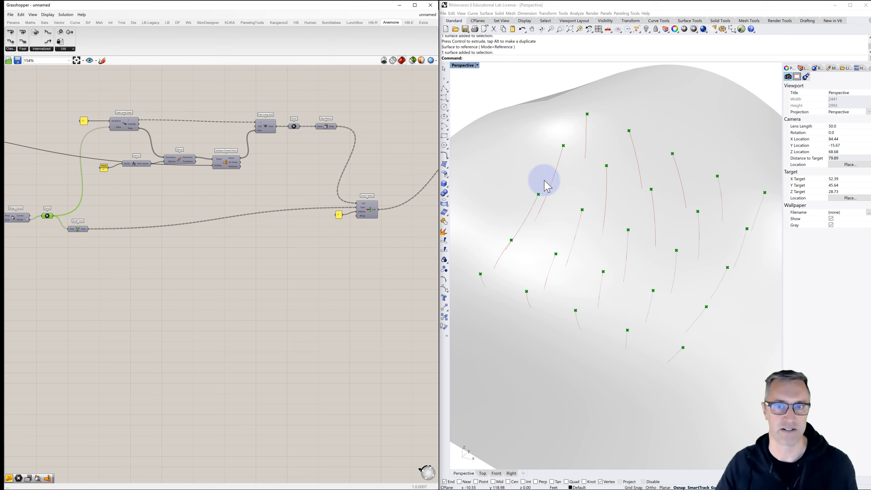
{"action": "scroll", "coordinate": [602, 204], "scroll_direction": "up", "scroll_amount": 5}
{"action": "scroll", "coordinate": [570, 221], "scroll_direction": "up", "scroll_amount": 2}
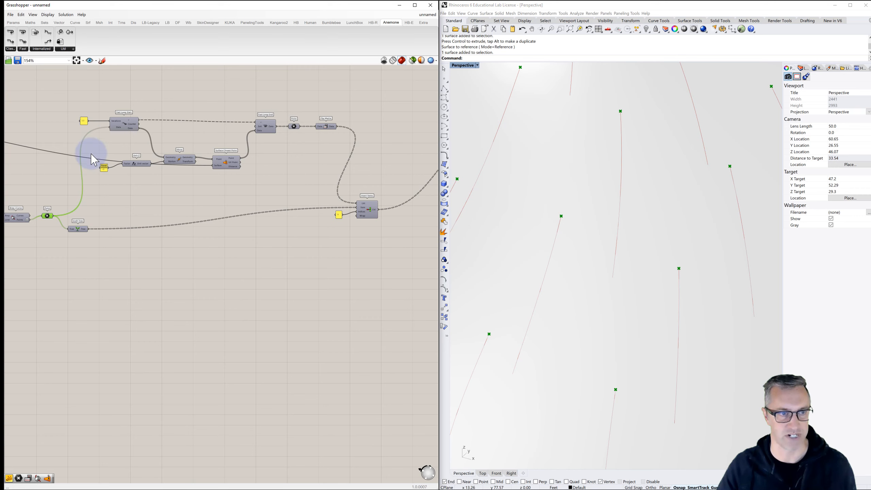
{"action": "left_click", "coordinate": [120, 203]}
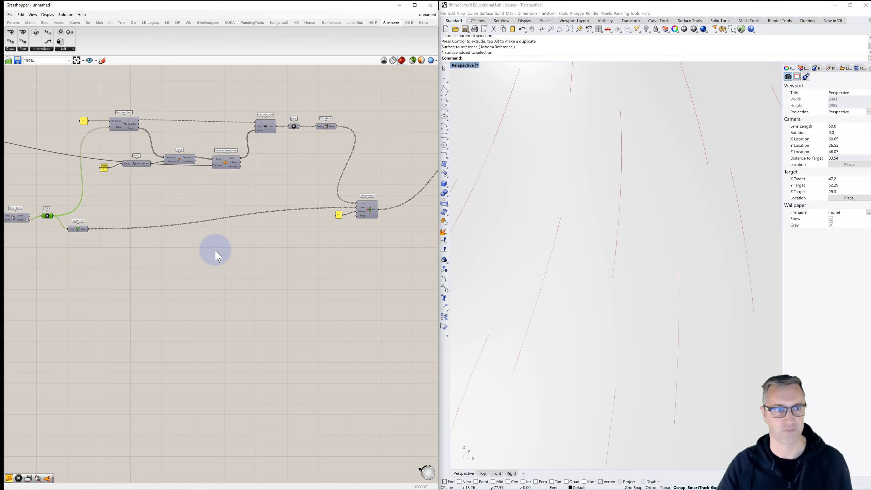
{"action": "scroll", "coordinate": [253, 259], "scroll_direction": "down", "scroll_amount": 2}
{"action": "right_click_drag", "start_coordinate": [332, 290], "coordinate": [286, 249]}
{"action": "scroll", "coordinate": [76, 193], "scroll_direction": "up", "scroll_amount": 4}
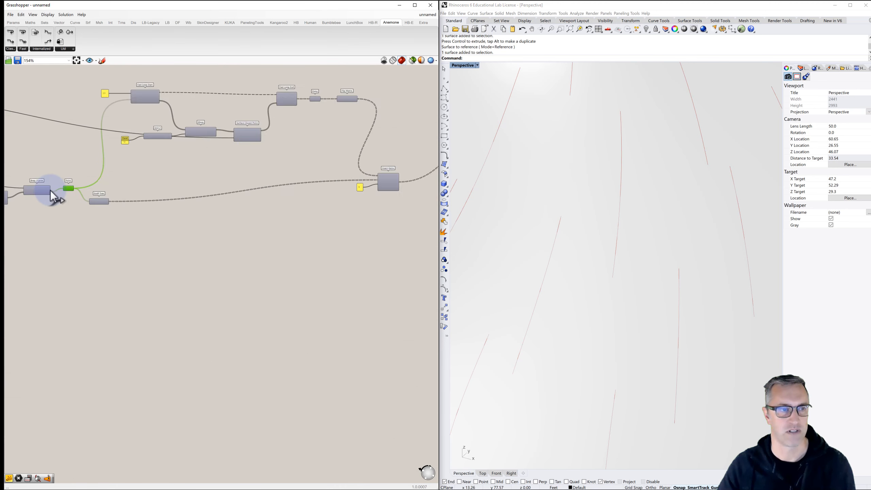
{"action": "mouse_move", "coordinate": [76, 195]}
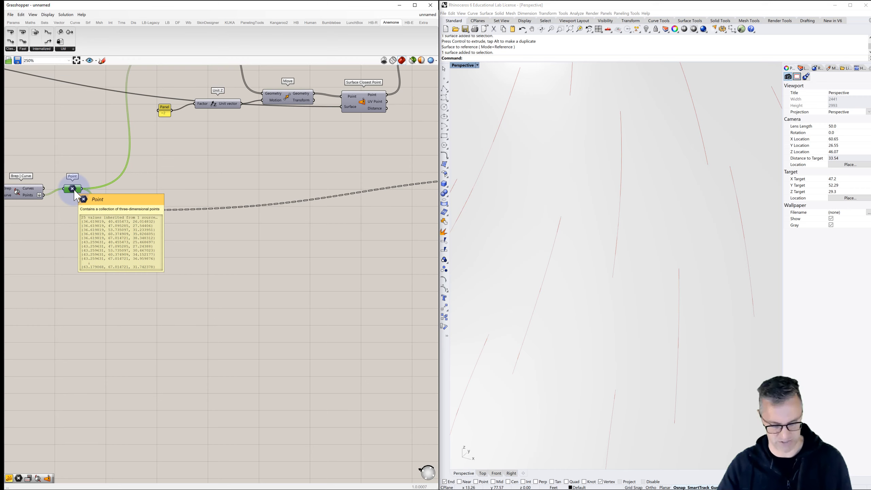
{"action": "left_click", "coordinate": [242, 245]}
- Review the complete definition and examine the flow lines on the topographic surface from different distances and angles
{"action": "scroll", "coordinate": [280, 270], "scroll_direction": "down", "scroll_amount": 2}
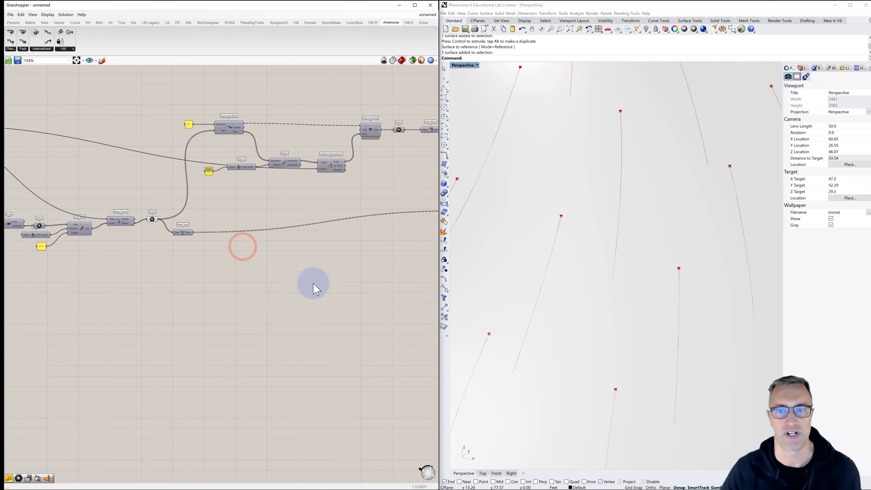
{"action": "scroll", "coordinate": [329, 292], "scroll_direction": "down", "scroll_amount": 2}
{"action": "right_click_drag", "start_coordinate": [344, 296], "coordinate": [212, 253]}
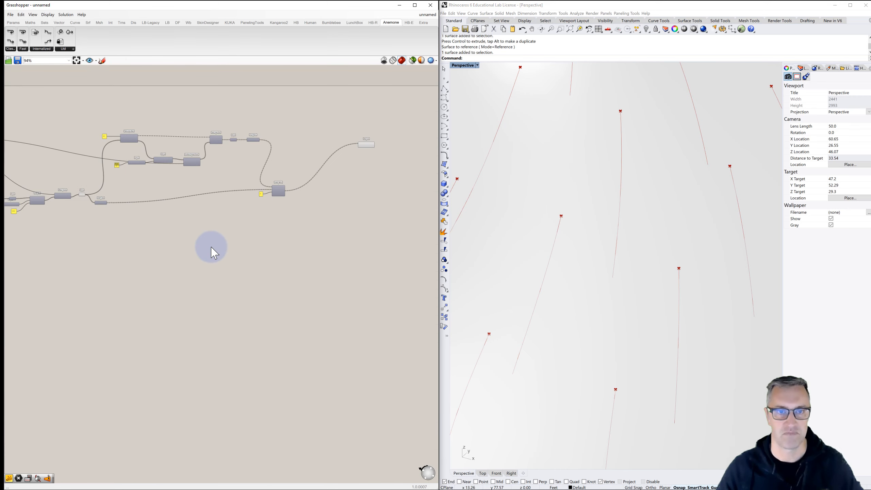
{"action": "scroll", "coordinate": [558, 246], "scroll_direction": "down", "scroll_amount": 6}
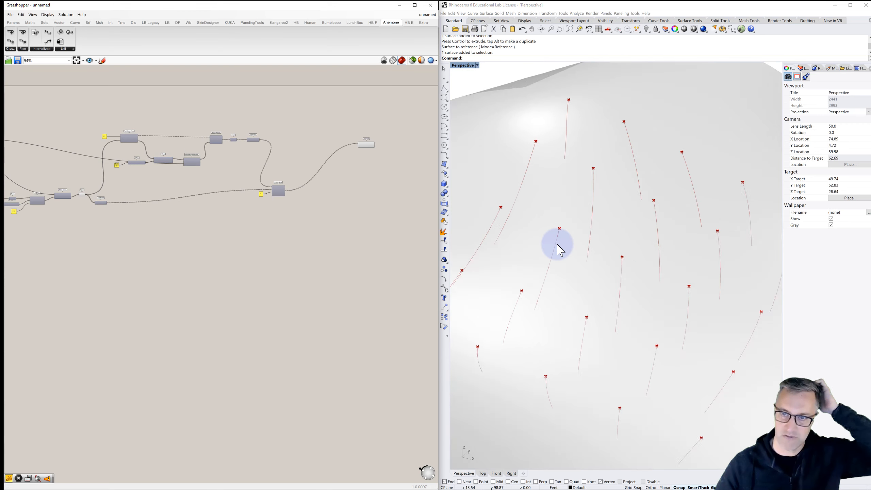
{"action": "right_click_drag", "start_coordinate": [589, 271], "coordinate": [574, 282]}
{"action": "scroll", "coordinate": [575, 283], "scroll_direction": "down", "scroll_amount": 7}
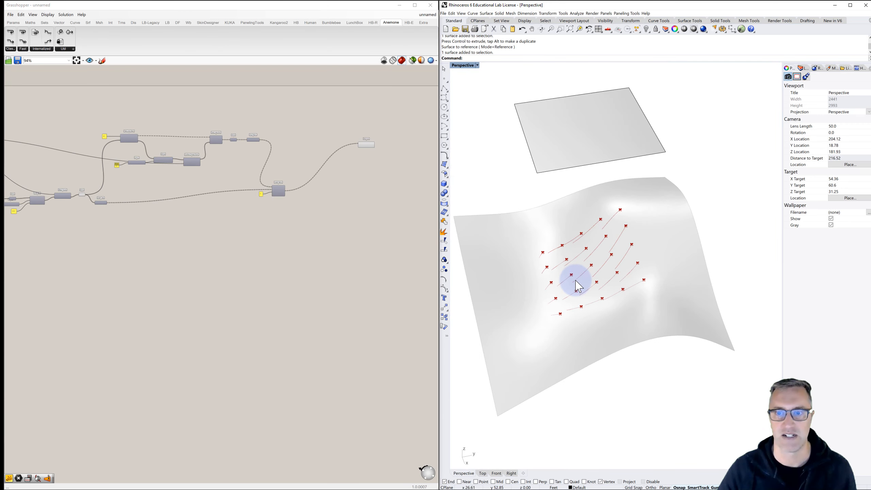
{"action": "scroll", "coordinate": [578, 285], "scroll_direction": "down", "scroll_amount": 3}
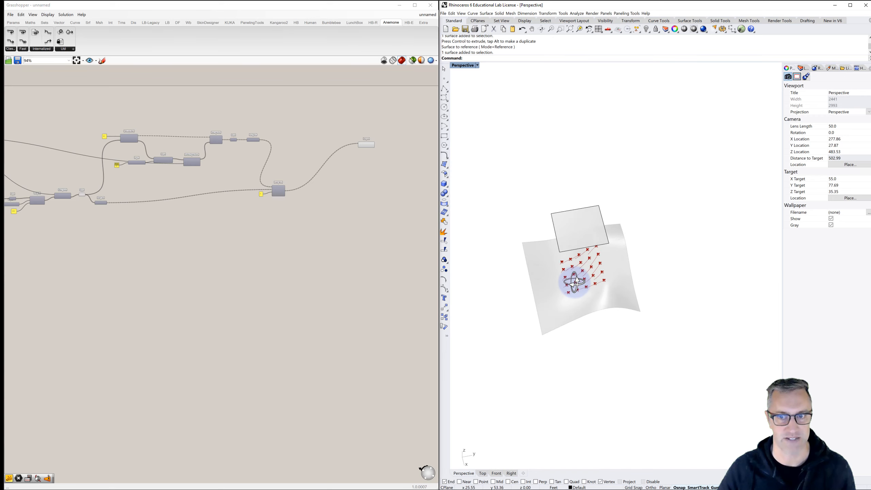
{"action": "scroll", "coordinate": [578, 285], "scroll_direction": "up", "scroll_amount": 9}
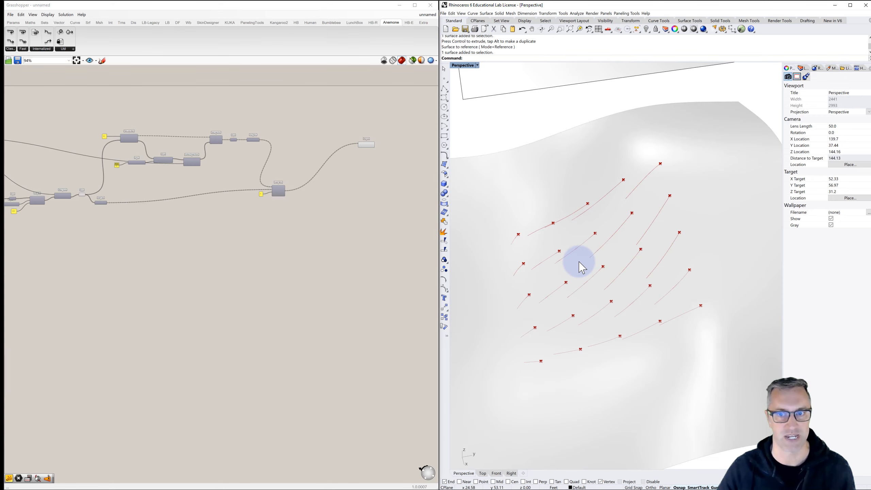
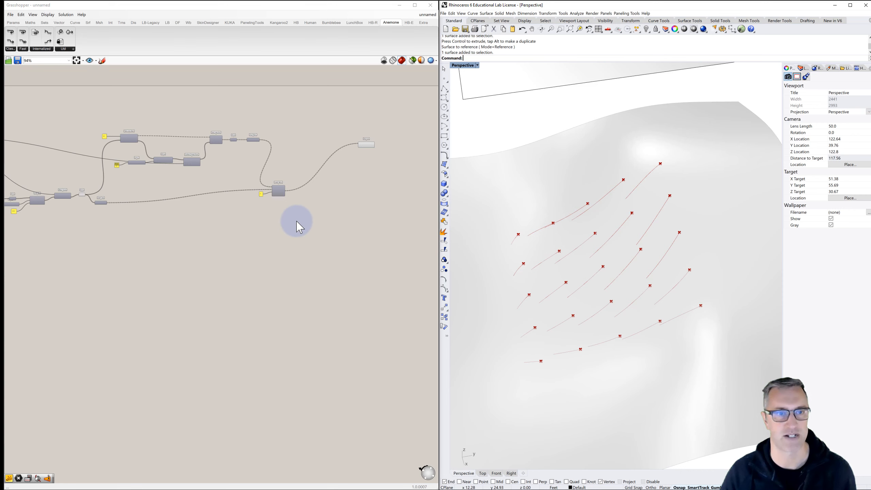
- Add a Sub List component below Insert Items and feed the Insert Items list output into its List input
{"action": "scroll", "coordinate": [294, 217], "scroll_direction": "up", "scroll_amount": 3}
{"action": "right_click_drag", "start_coordinate": [290, 208], "coordinate": [257, 194]}
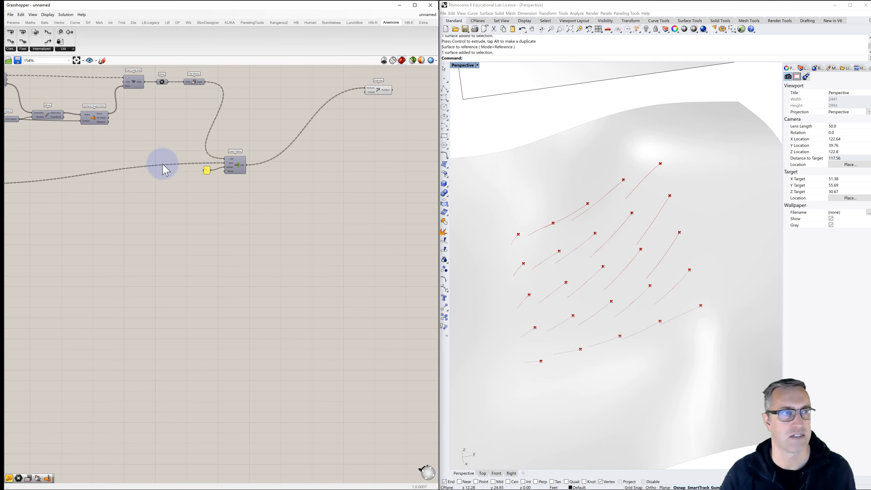
{"action": "left_click", "coordinate": [45, 23]}
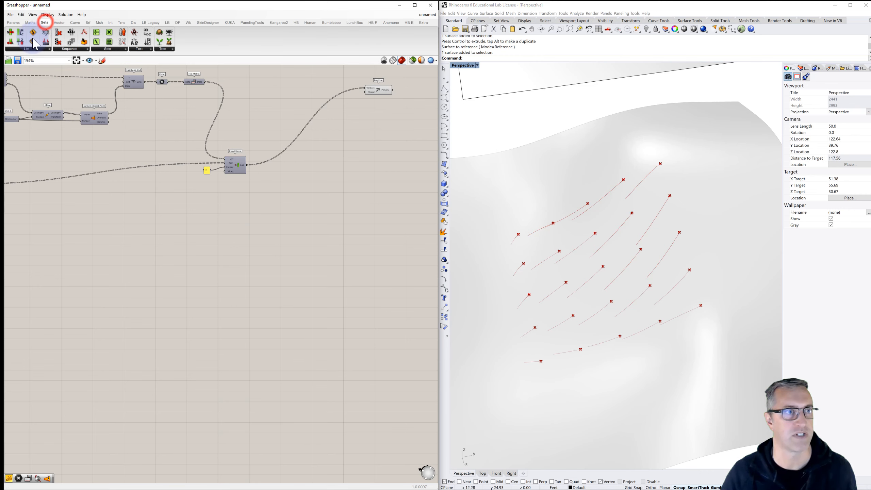
{"action": "left_click", "coordinate": [27, 49]}
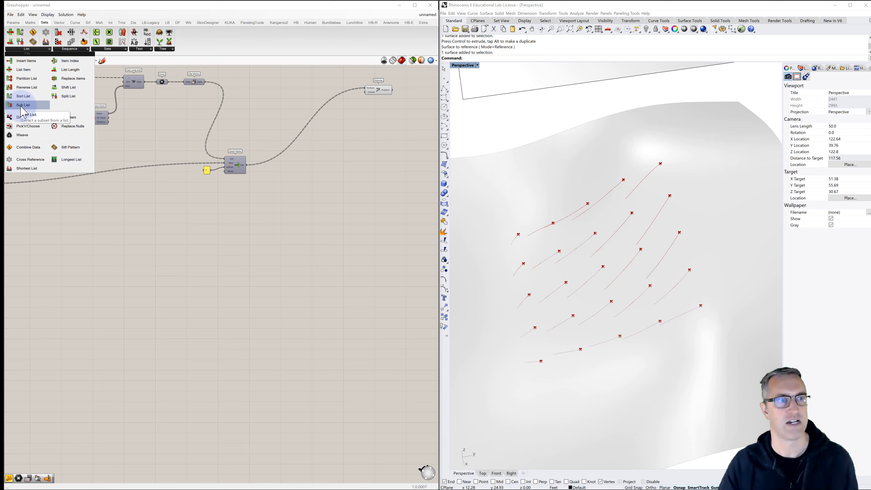
{"action": "left_click_drag", "start_coordinate": [25, 107], "coordinate": [242, 218]}
{"action": "scroll", "coordinate": [242, 218], "scroll_direction": "up", "scroll_amount": 2}
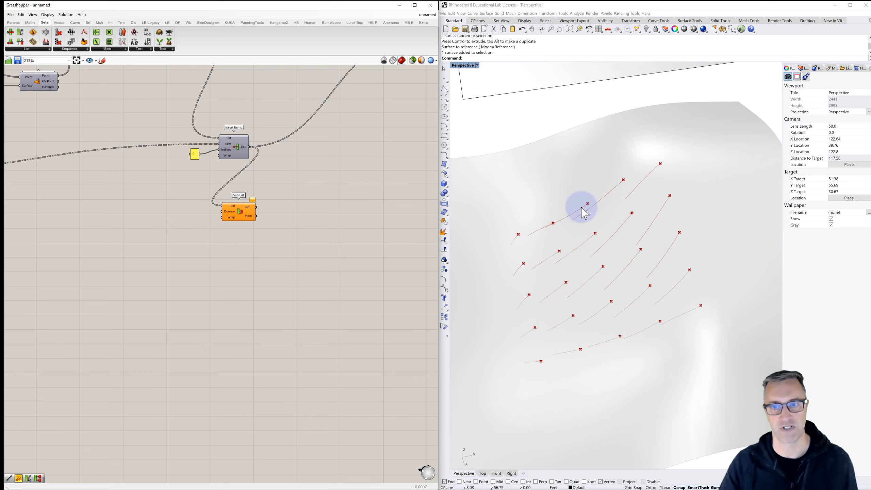
- Create a panel containing "0 to 1" and connect it to the Domain input of Sub List
{"action": "double_click", "coordinate": [202, 212]}
{"action": "type", "text": "//0 to 1"}
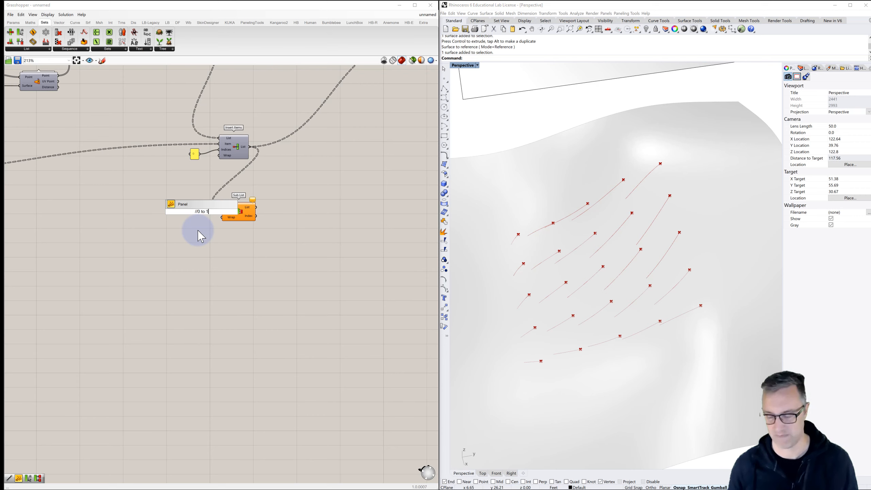
{"action": "key", "text": "Return"}
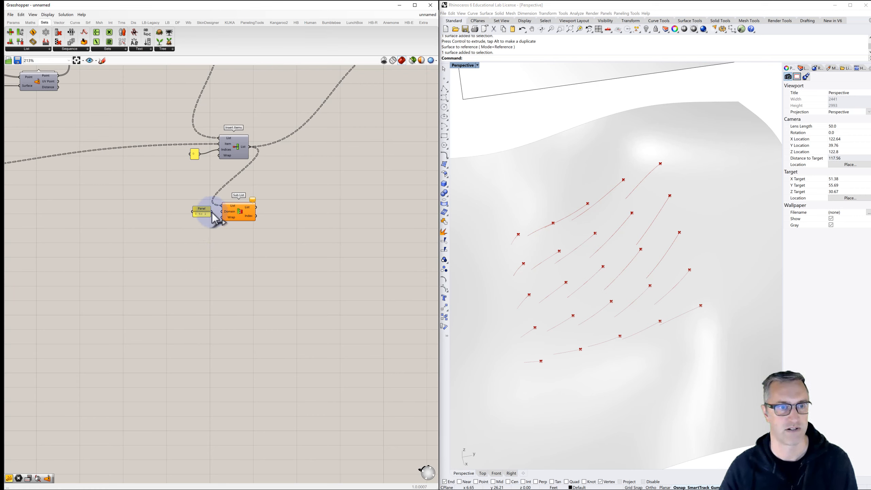
{"action": "left_click_drag", "start_coordinate": [212, 212], "coordinate": [224, 212]}
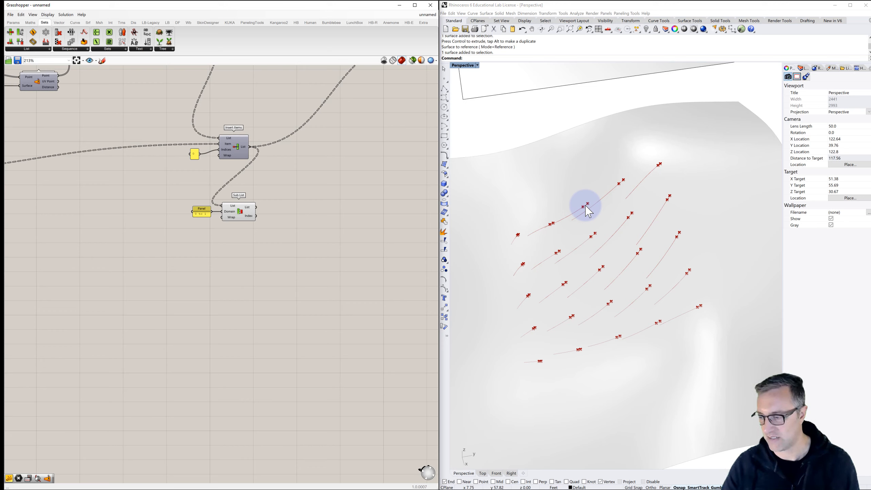
- Add a PolyLine component with the Sub List output as its vertices, and turn off the Sub List preview
{"action": "double_click", "coordinate": [286, 212]}
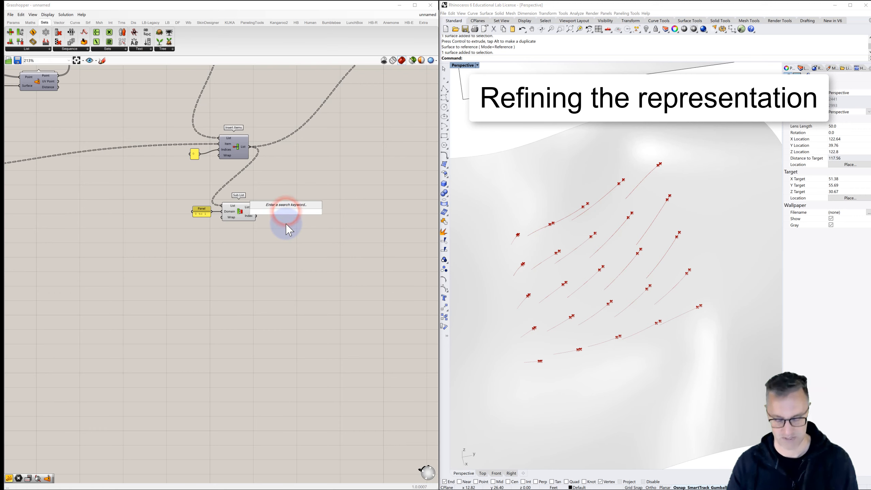
{"action": "type", "text": "poly"}
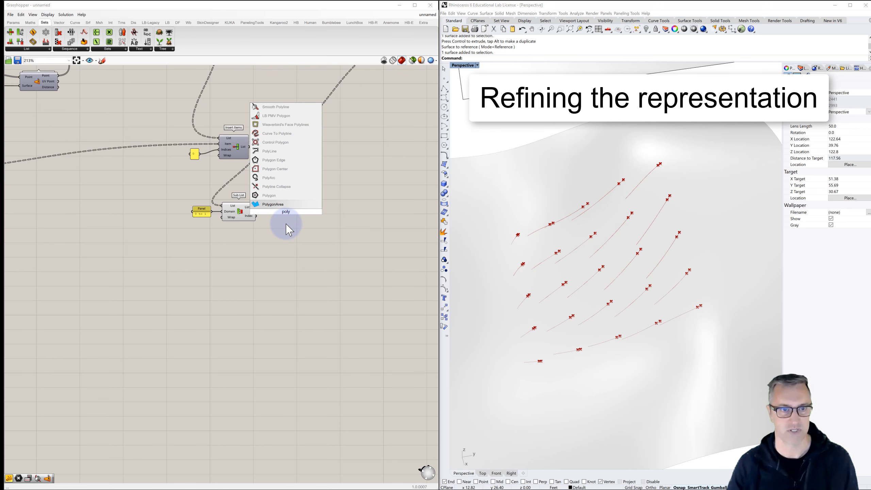
{"action": "left_click", "coordinate": [281, 151]}
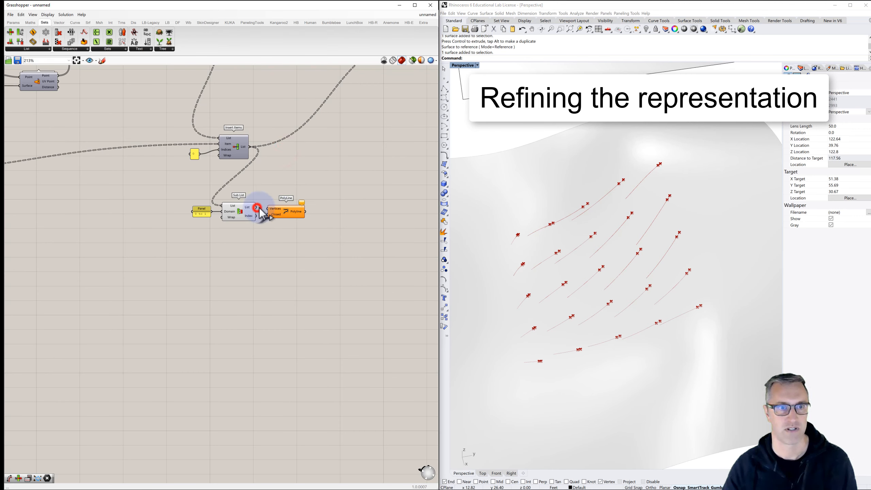
{"action": "left_click_drag", "start_coordinate": [257, 208], "coordinate": [294, 210]}
{"action": "left_click", "coordinate": [242, 208]}
{"action": "key", "text": "ctrl+q"}
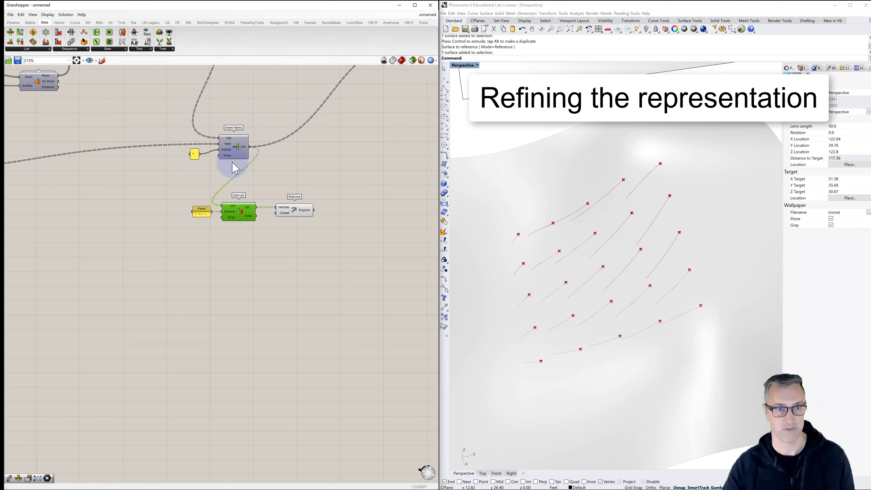
- Turn off the preview of the full-length flow-line PolyLine and examine the short starting segments up close
{"action": "scroll", "coordinate": [268, 175], "scroll_direction": "down", "scroll_amount": 2}
{"action": "right_click_drag", "start_coordinate": [227, 202], "coordinate": [121, 258]}
{"action": "left_click", "coordinate": [280, 136]}
{"action": "key", "text": "ctrl+q"}
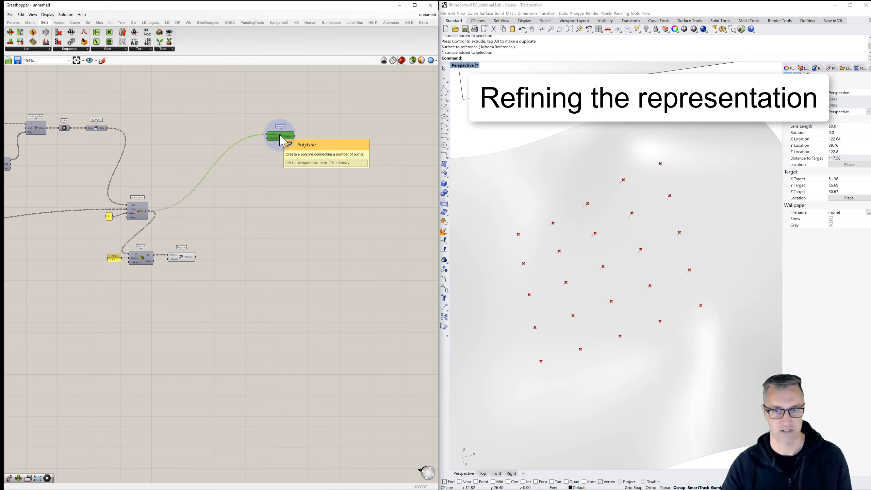
{"action": "left_click", "coordinate": [282, 159]}
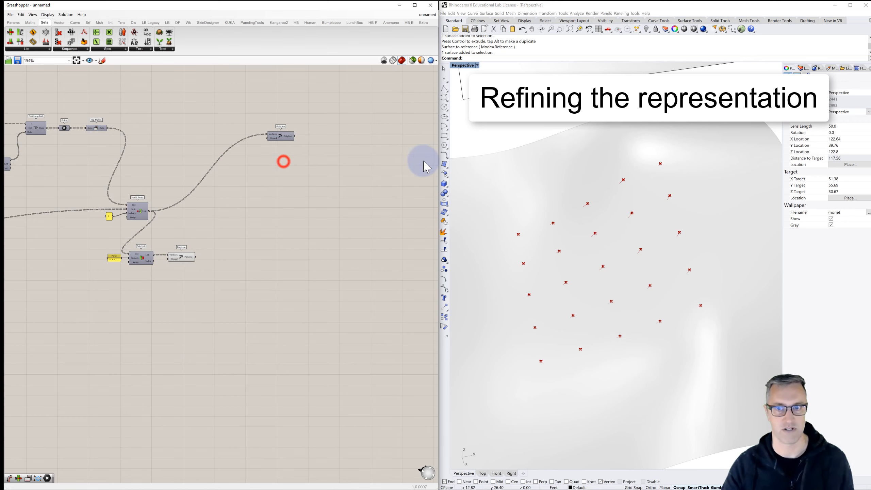
{"action": "scroll", "coordinate": [590, 207], "scroll_direction": "up", "scroll_amount": 5}
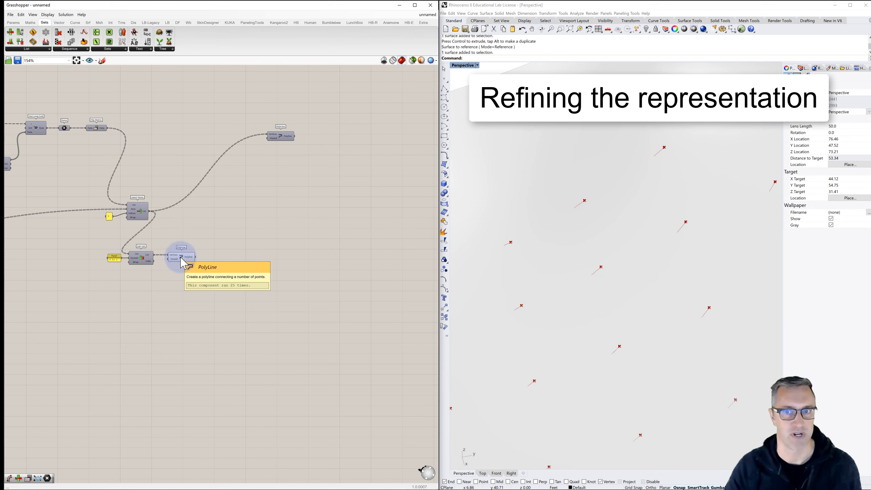
{"action": "mouse_move", "coordinate": [186, 256]}
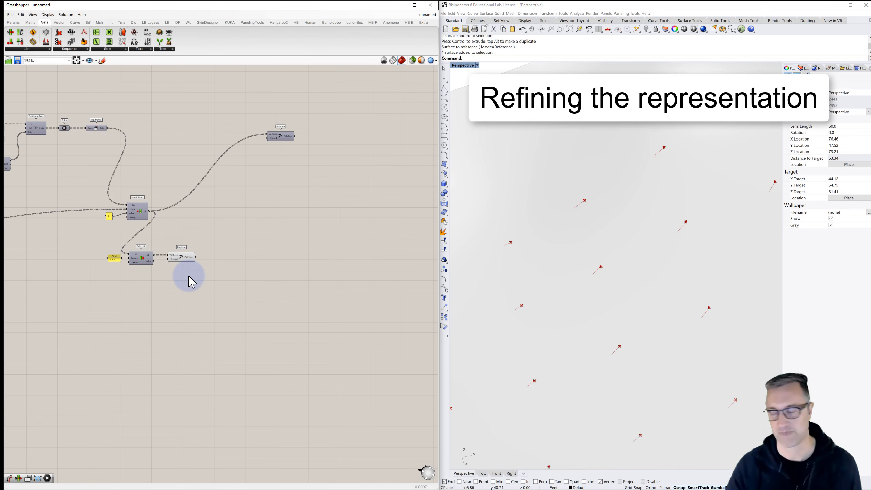
- Add a Circle component with Plane and Radius inputs beyond the short-segment PolyLine
{"action": "double_click", "coordinate": [258, 281]}
{"action": "type", "text": "ci"}
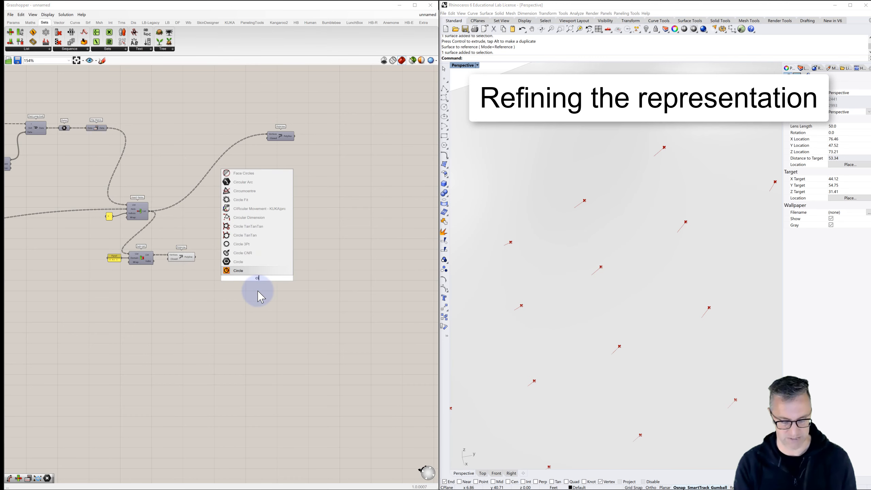
{"action": "type", "text": "rcl"}
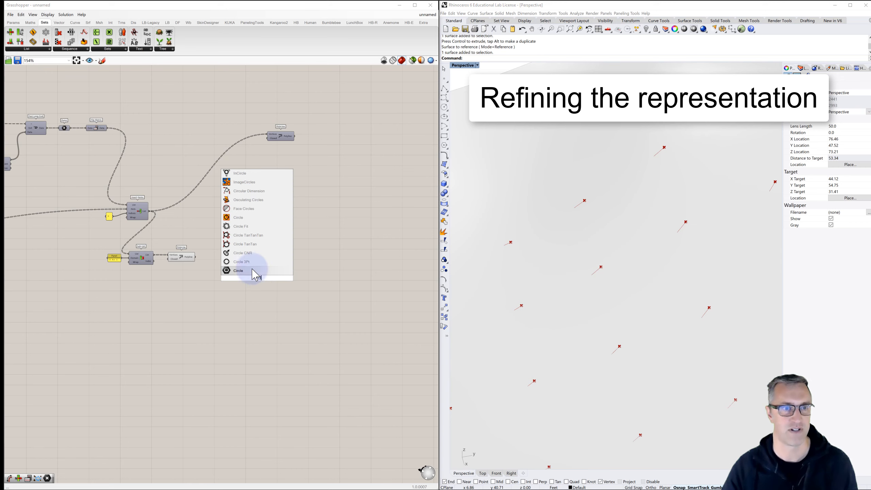
{"action": "left_click", "coordinate": [240, 219]}
{"action": "scroll", "coordinate": [258, 283], "scroll_direction": "up", "scroll_amount": 3}
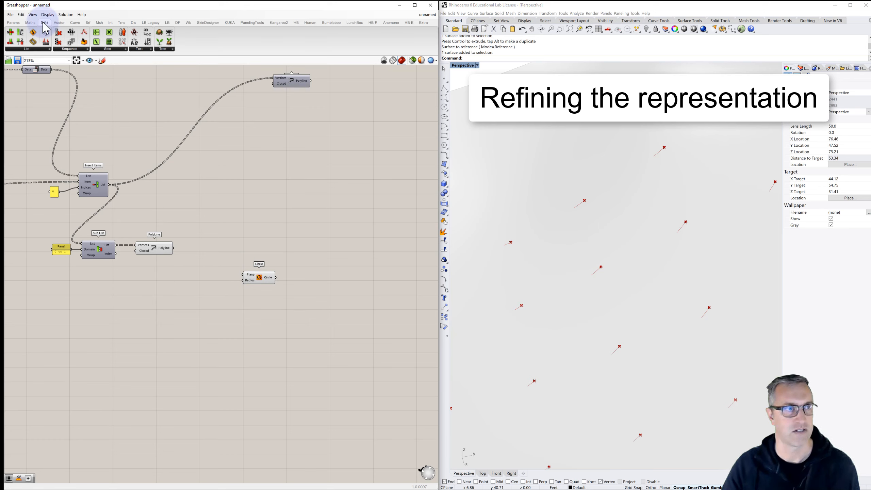
- Add a Plane Normal component below the short-segment PolyLine and connect that PolyLine's output to its Z-Axis input
{"action": "left_click", "coordinate": [55, 22]}
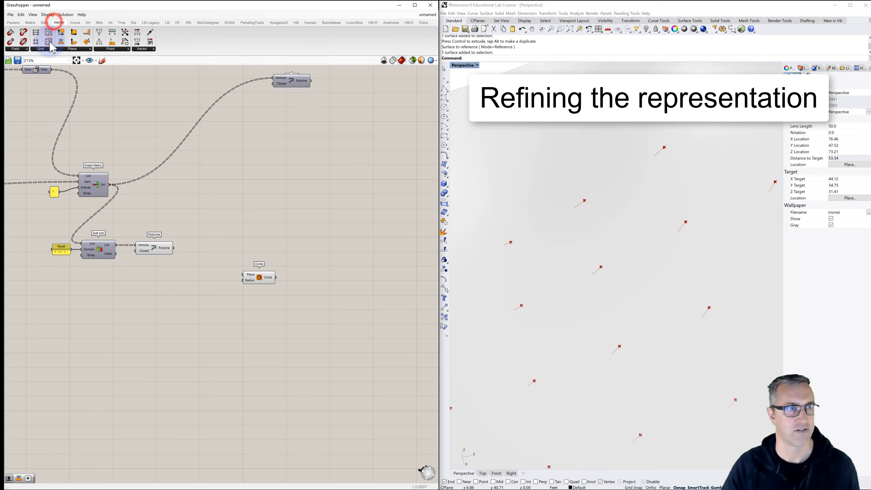
{"action": "left_click", "coordinate": [74, 49]}
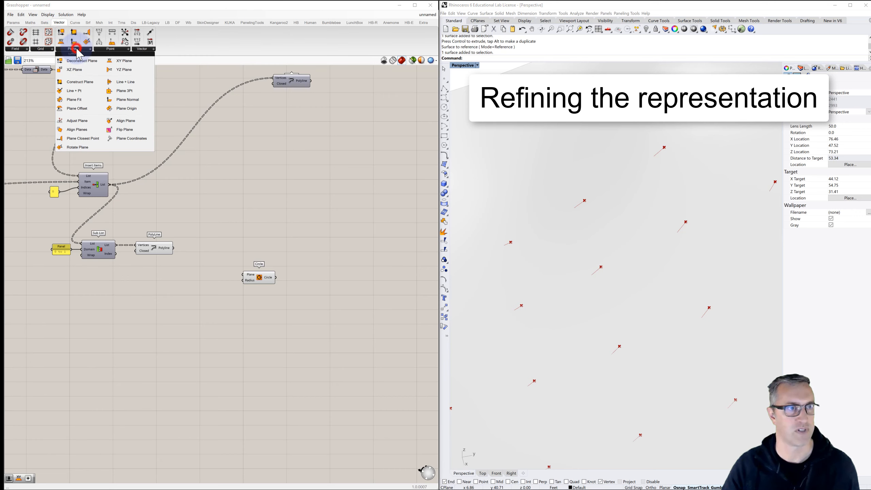
{"action": "left_click", "coordinate": [129, 99]}
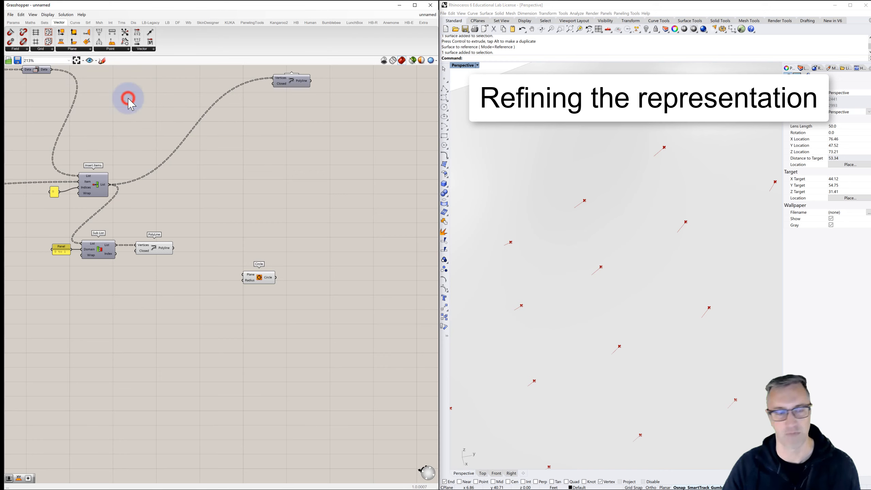
{"action": "left_click", "coordinate": [148, 297]}
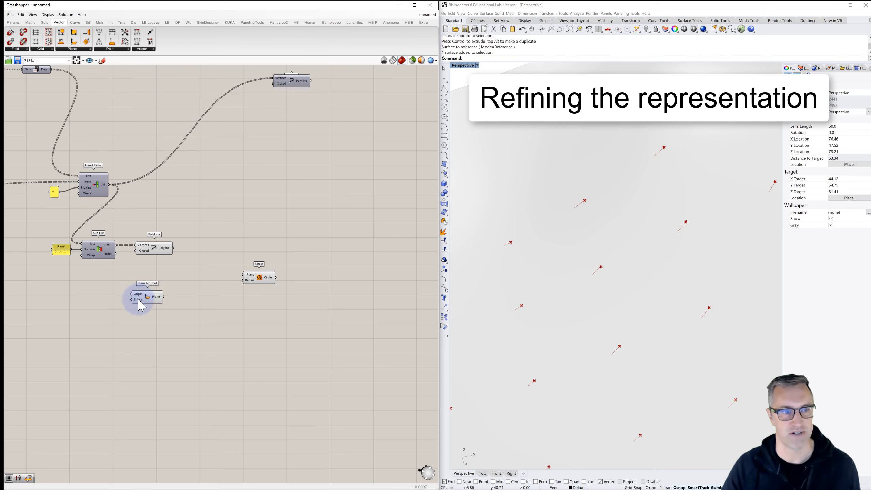
{"action": "right_click_drag", "start_coordinate": [142, 308], "coordinate": [170, 295]}
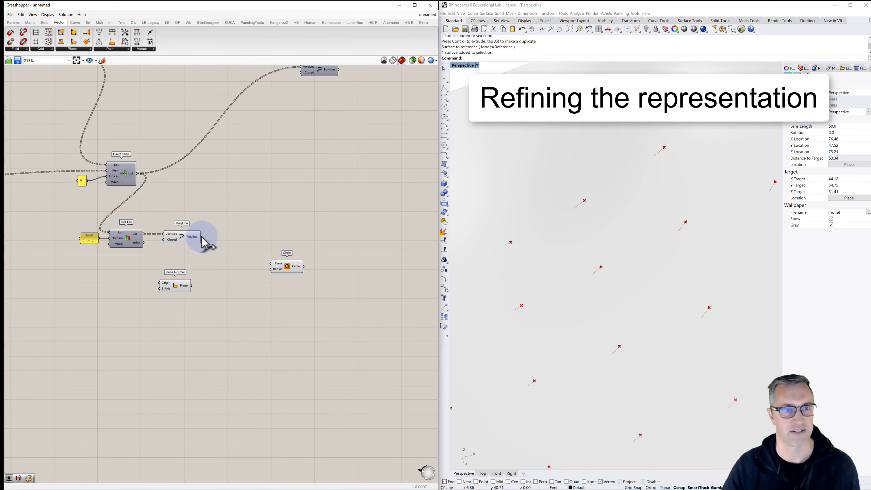
{"action": "left_click_drag", "start_coordinate": [194, 249], "coordinate": [160, 288]}
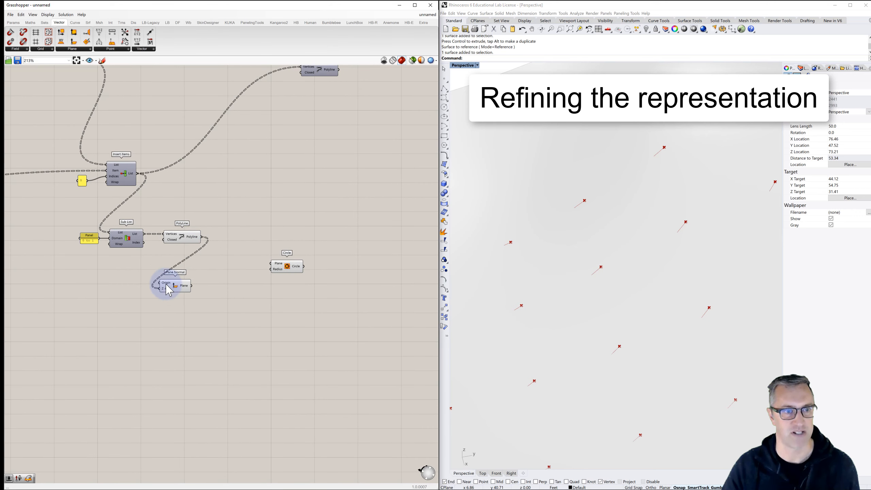
- Connect the Graft Tree output to the Origin input of Plane Normal
{"action": "right_click_drag", "start_coordinate": [160, 289], "coordinate": [267, 260]}
{"action": "scroll", "coordinate": [267, 261], "scroll_direction": "down", "scroll_amount": 5}
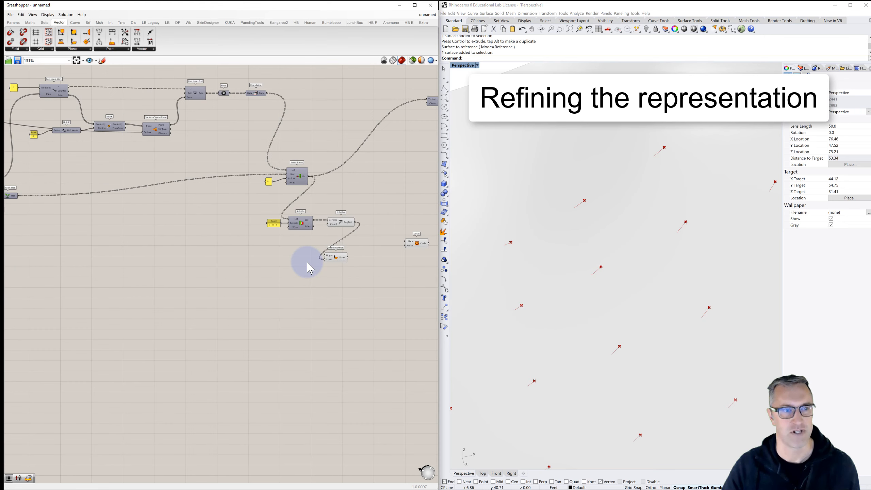
{"action": "scroll", "coordinate": [103, 223], "scroll_direction": "up", "scroll_amount": 4}
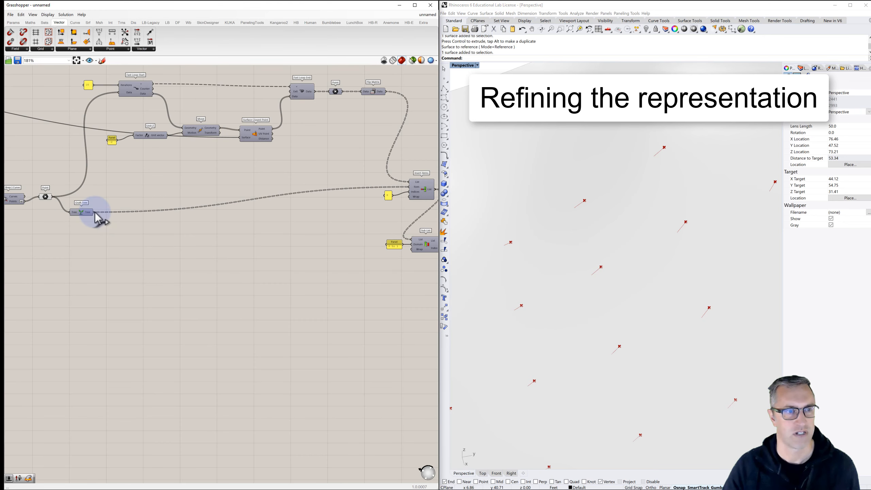
{"action": "left_click_drag", "start_coordinate": [94, 212], "coordinate": [392, 283]}
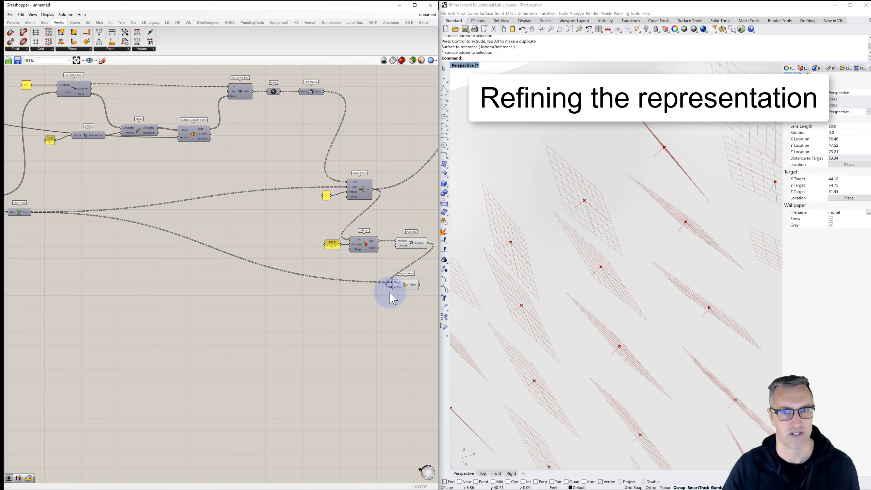
- Connect the Plane output of Plane Normal to the Plane input of the Circle component
{"action": "right_click_drag", "start_coordinate": [374, 291], "coordinate": [332, 283]}
{"action": "right_click_drag", "start_coordinate": [573, 285], "coordinate": [590, 292]}
{"action": "right_click_drag", "start_coordinate": [398, 282], "coordinate": [300, 278]}
{"action": "scroll", "coordinate": [301, 281], "scroll_direction": "up", "scroll_amount": 2}
{"action": "left_click_drag", "start_coordinate": [267, 270], "coordinate": [361, 244]}
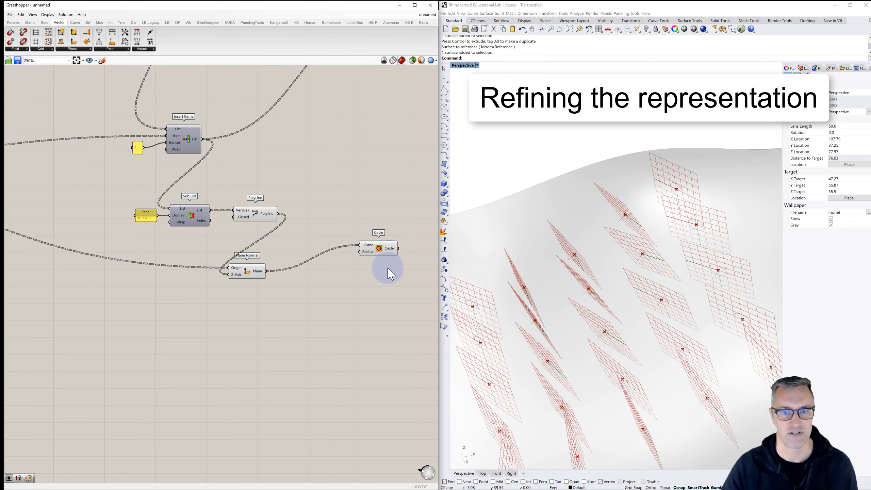
- Turn off the previews of Plane Normal and the short-segment PolyLine, leaving the circles to inspect on the surface
{"action": "left_click", "coordinate": [251, 277]}
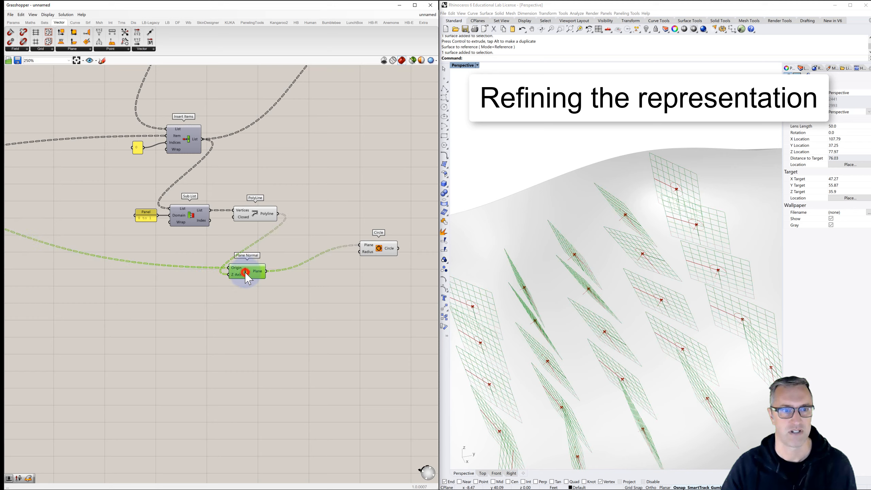
{"action": "key", "text": "ctrl+q"}
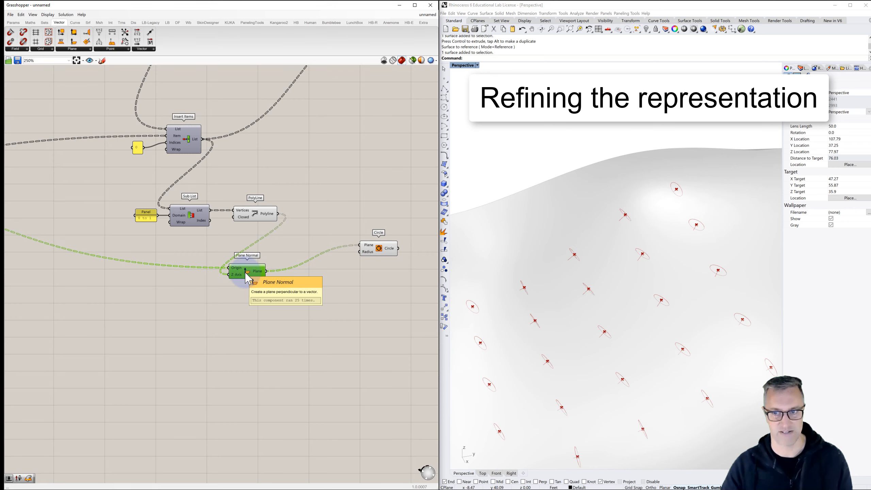
{"action": "left_click", "coordinate": [255, 213]}
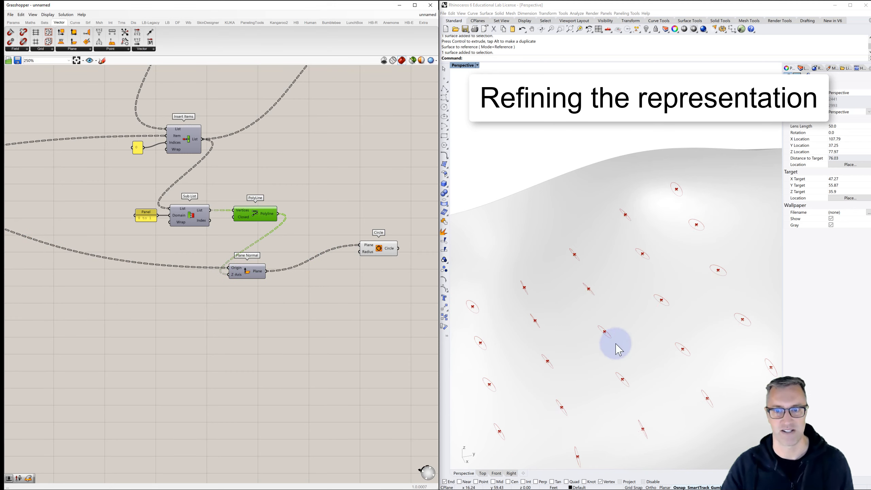
{"action": "mouse_move", "coordinate": [615, 344]}
{"action": "right_mouse_down"}
{"action": "mouse_move", "coordinate": [574, 344]}
{"action": "mouse_move", "coordinate": [568, 358]}
{"action": "mouse_move", "coordinate": [564, 341]}
{"action": "mouse_move", "coordinate": [602, 342]}
{"action": "right_mouse_up"}
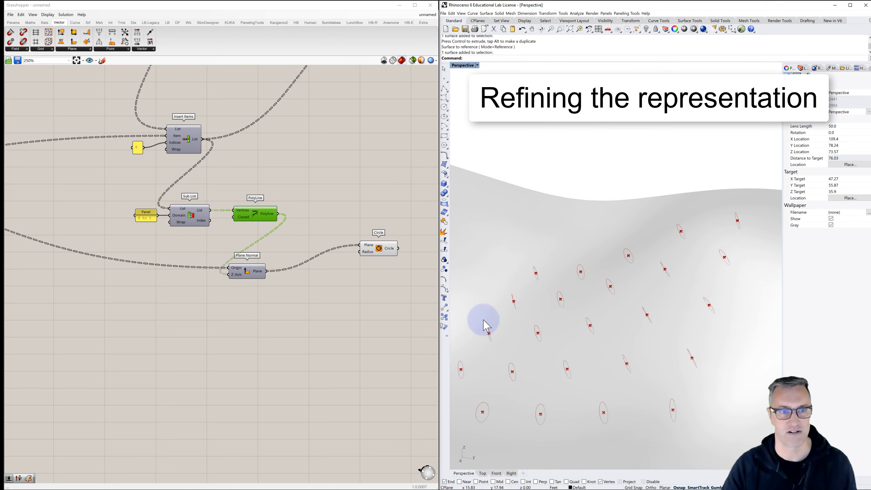
- Restore the preview of the full-length flow-line PolyLine and view the flow lines together with the circles on the surface
{"action": "scroll", "coordinate": [338, 281], "scroll_direction": "down", "scroll_amount": 5}
{"action": "scroll", "coordinate": [340, 202], "scroll_direction": "up", "scroll_amount": 5}
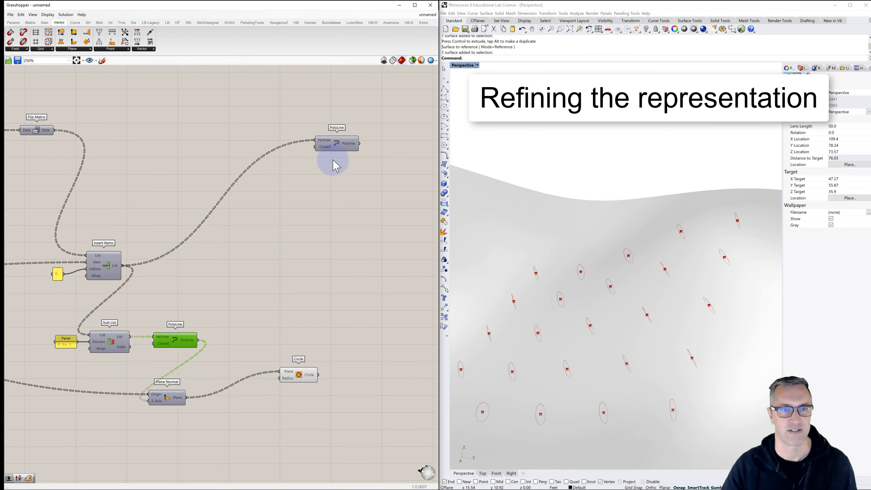
{"action": "left_click", "coordinate": [336, 145]}
{"action": "key", "text": "ctrl+q"}
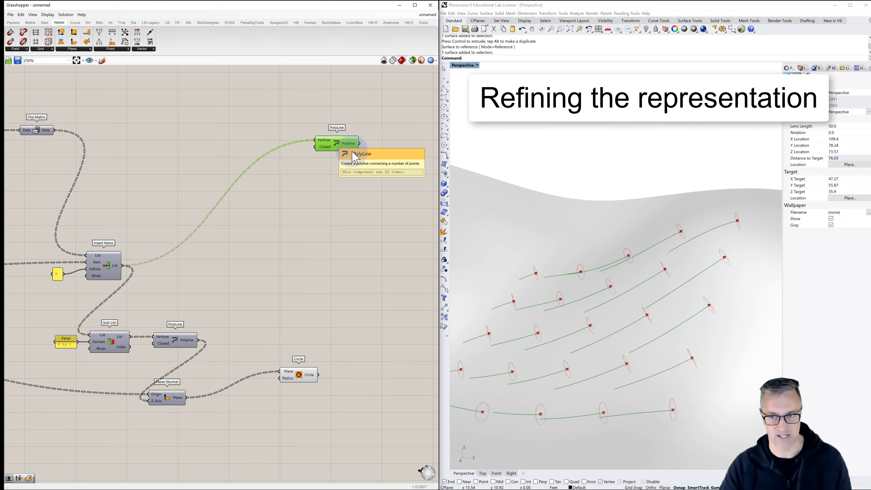
{"action": "scroll", "coordinate": [612, 288], "scroll_direction": "down", "scroll_amount": 4}
{"action": "right_click_drag", "start_coordinate": [617, 305], "coordinate": [647, 292]}
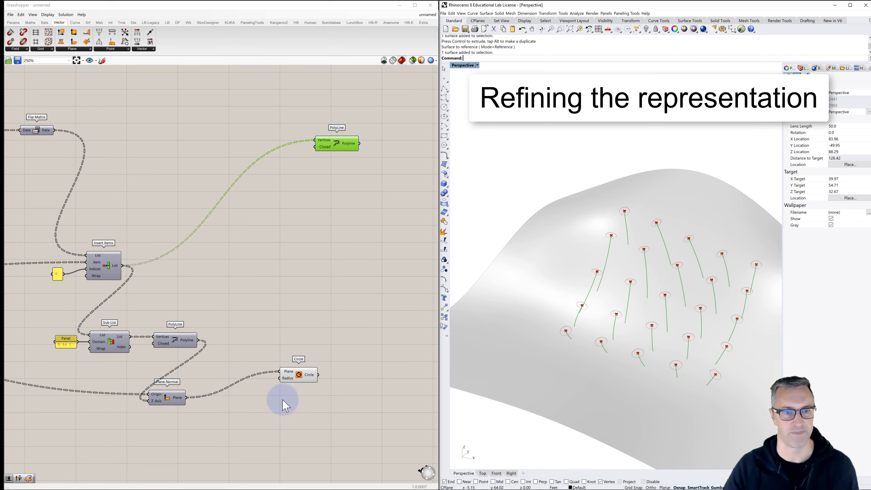
- Add a 0 to 1.00 number slider, connect it to the Radius input of the Circle component, and set it to 0.59
{"action": "right_click_drag", "start_coordinate": [274, 393], "coordinate": [279, 351]}
{"action": "double_click", "coordinate": [259, 339]}
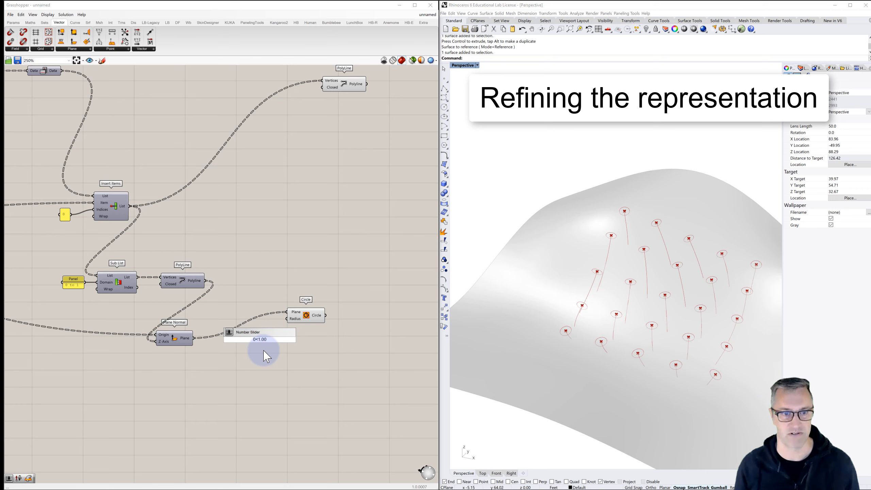
{"action": "left_click_drag", "start_coordinate": [267, 357], "coordinate": [288, 318]}
{"action": "scroll", "coordinate": [246, 355], "scroll_direction": "up", "scroll_amount": 3}
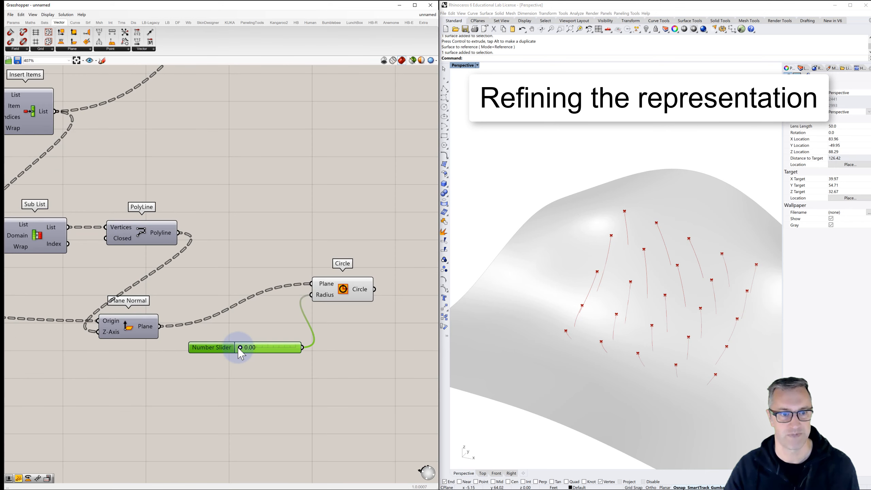
{"action": "left_click_drag", "start_coordinate": [240, 348], "coordinate": [274, 352]}
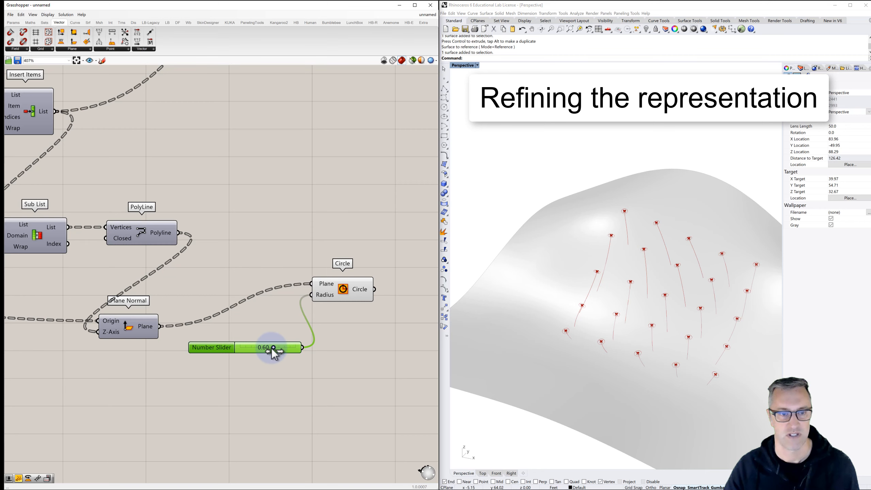
{"action": "left_click", "coordinate": [347, 335]}
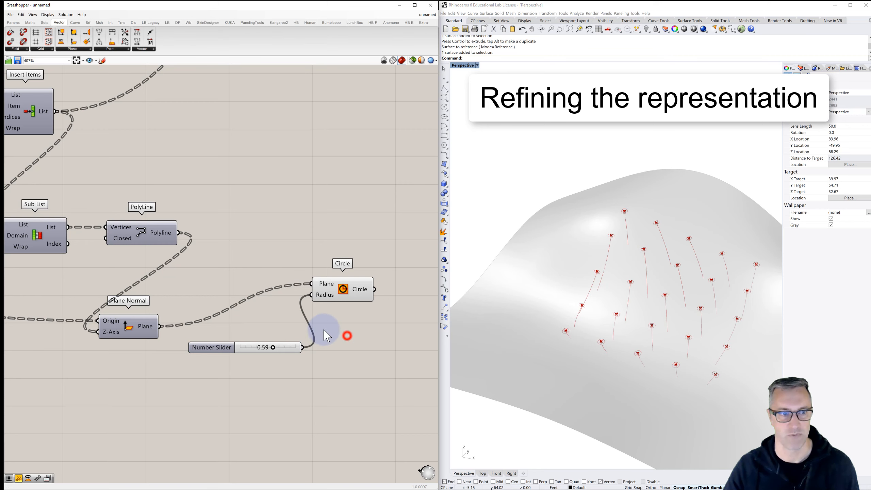
- Turn off the preview of the Point component that feeds Graft Tree and Fast Loop Start
{"action": "scroll", "coordinate": [322, 332], "scroll_direction": "down", "scroll_amount": 3}
{"action": "scroll", "coordinate": [325, 339], "scroll_direction": "down", "scroll_amount": 5}
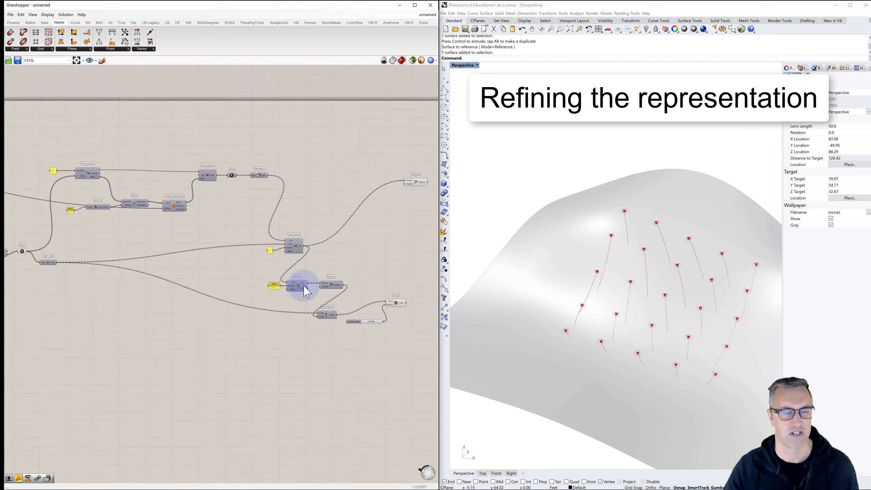
{"action": "scroll", "coordinate": [111, 207], "scroll_direction": "up", "scroll_amount": 4}
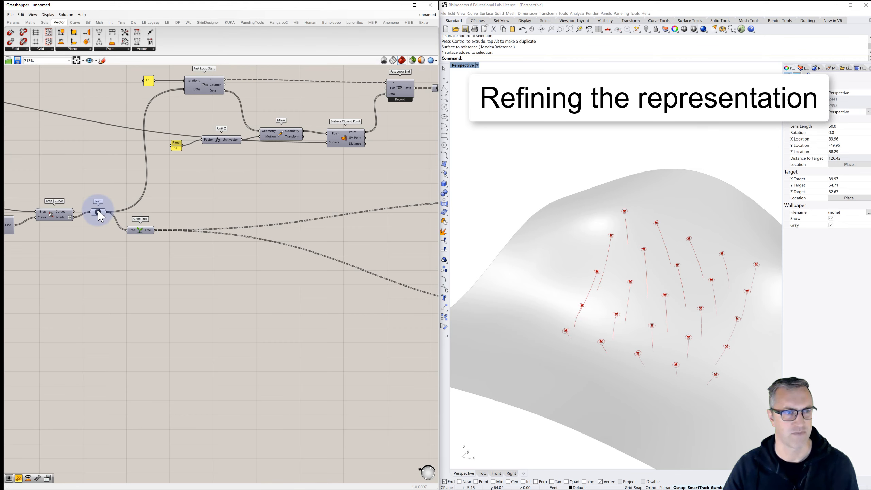
{"action": "right_click", "coordinate": [99, 212]}
{"action": "left_click", "coordinate": [112, 224]}
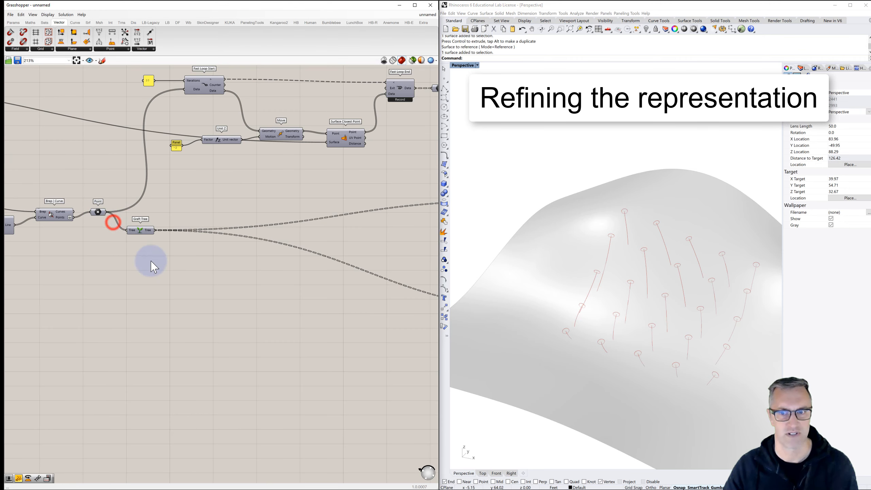
{"action": "left_click", "coordinate": [166, 281]}
- Add a Custom Preview component fed by the Circle output and turn off the Circle component's own preview
{"action": "mouse_move", "coordinate": [669, 325]}
{"action": "right_mouse_down"}
{"action": "mouse_move", "coordinate": [650, 311]}
{"action": "mouse_move", "coordinate": [667, 315]}
{"action": "mouse_move", "coordinate": [665, 324]}
{"action": "right_mouse_up"}
{"action": "right_click_drag", "start_coordinate": [304, 286], "coordinate": [87, 232]}
{"action": "scroll", "coordinate": [188, 269], "scroll_direction": "down", "scroll_amount": 1}
{"action": "scroll", "coordinate": [188, 270], "scroll_direction": "down", "scroll_amount": 1}
{"action": "right_click_drag", "start_coordinate": [278, 272], "coordinate": [158, 249]}
{"action": "scroll", "coordinate": [289, 230], "scroll_direction": "up", "scroll_amount": 3}
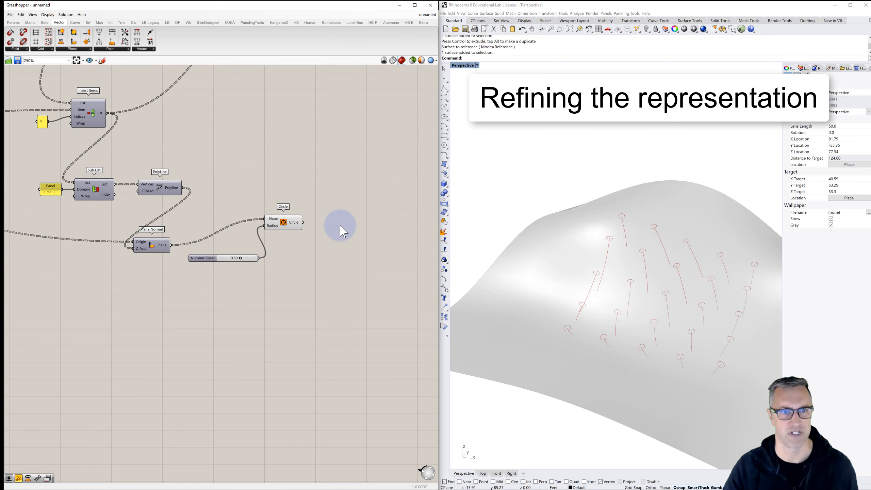
{"action": "left_click", "coordinate": [340, 225]}
{"action": "double_click", "coordinate": [340, 225]}
{"action": "type", "text": "custom"}
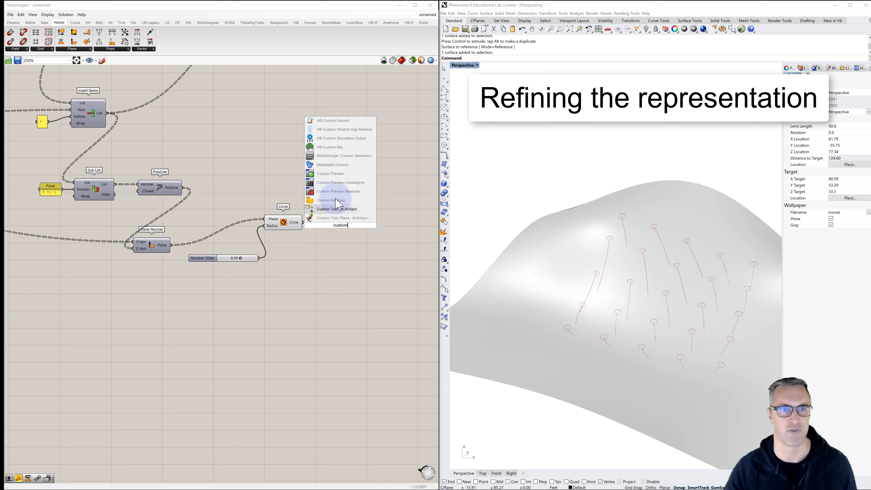
{"action": "left_click", "coordinate": [330, 173]}
{"action": "left_click_drag", "start_coordinate": [321, 227], "coordinate": [303, 221]}
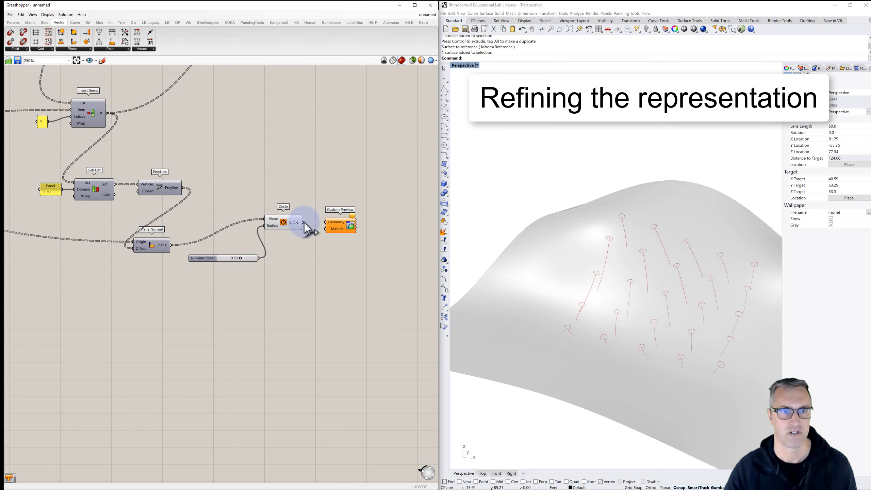
{"action": "left_click", "coordinate": [287, 223]}
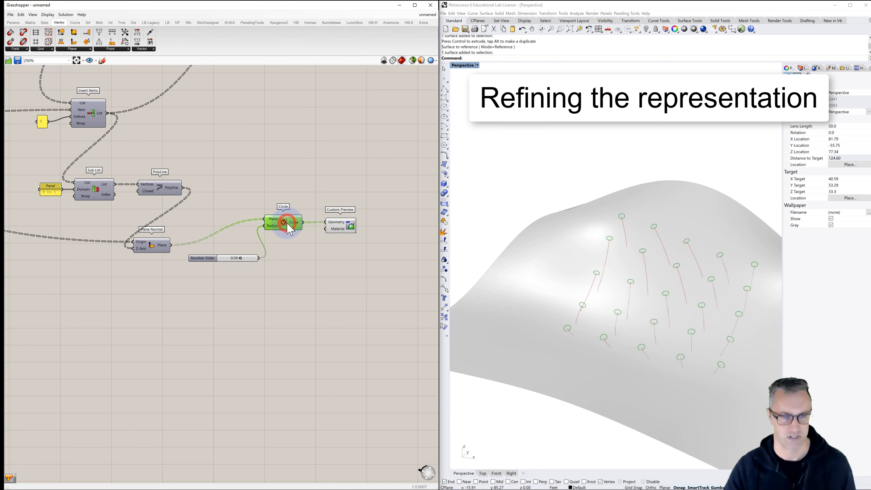
{"action": "left_click", "coordinate": [314, 249]}
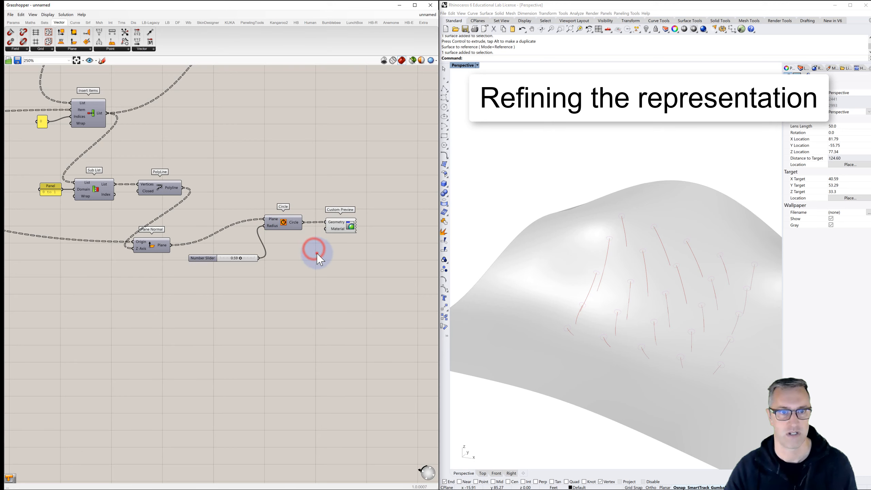
- Add a Colour Swatch set to black and connect it to the Material input of the Custom Preview
{"action": "double_click", "coordinate": [317, 253]}
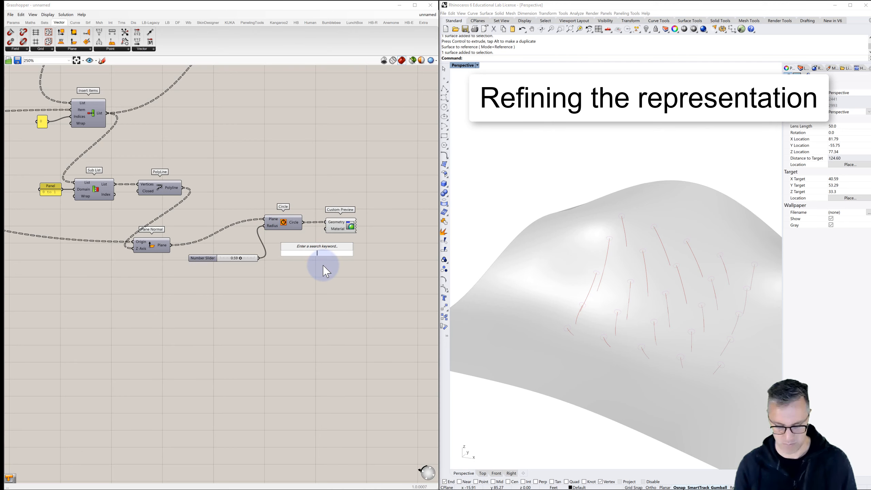
{"action": "type", "text": "swatch"}
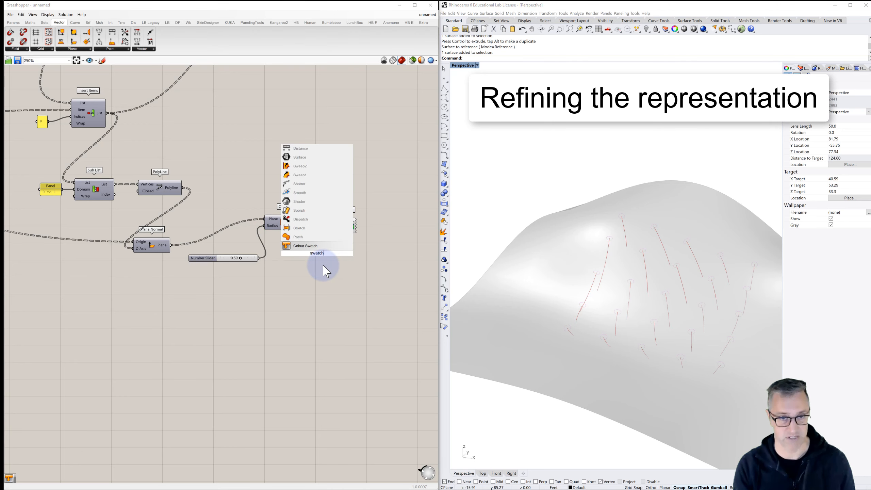
{"action": "left_click", "coordinate": [305, 246]}
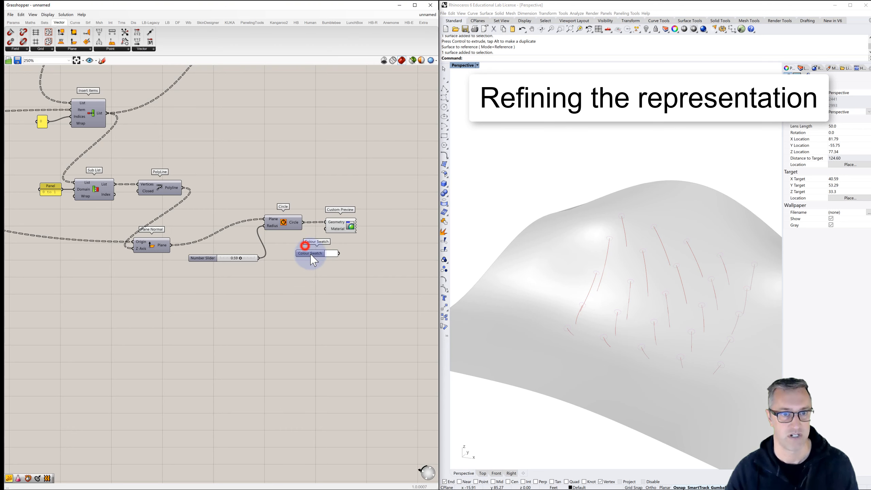
{"action": "left_click", "coordinate": [336, 253]}
{"action": "left_click_drag", "start_coordinate": [359, 301], "coordinate": [335, 327]}
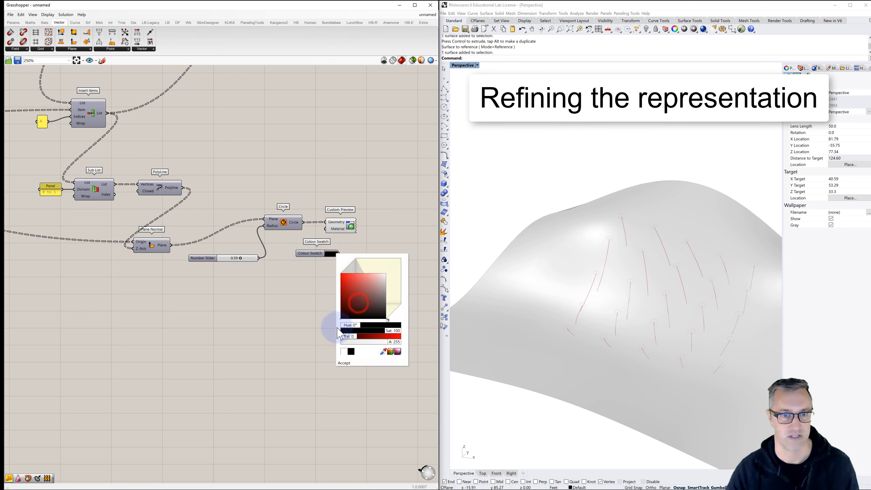
{"action": "left_click_drag", "start_coordinate": [398, 331], "coordinate": [341, 331]}
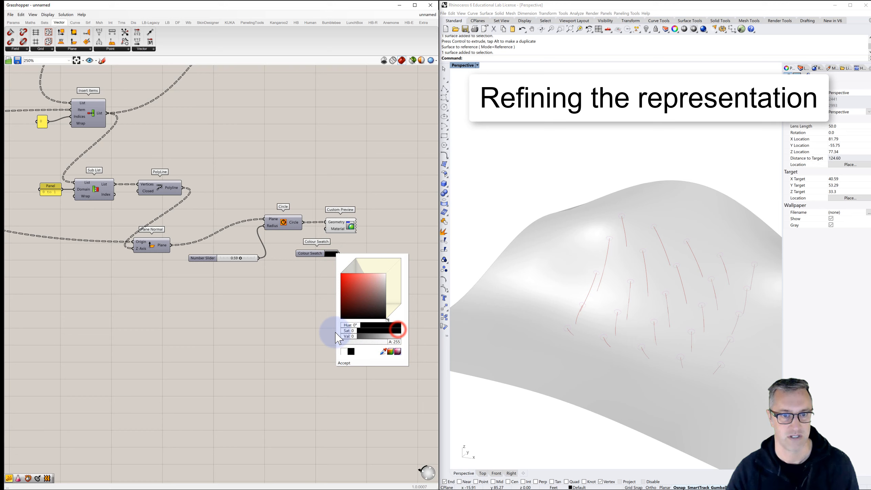
{"action": "left_click", "coordinate": [342, 363]}
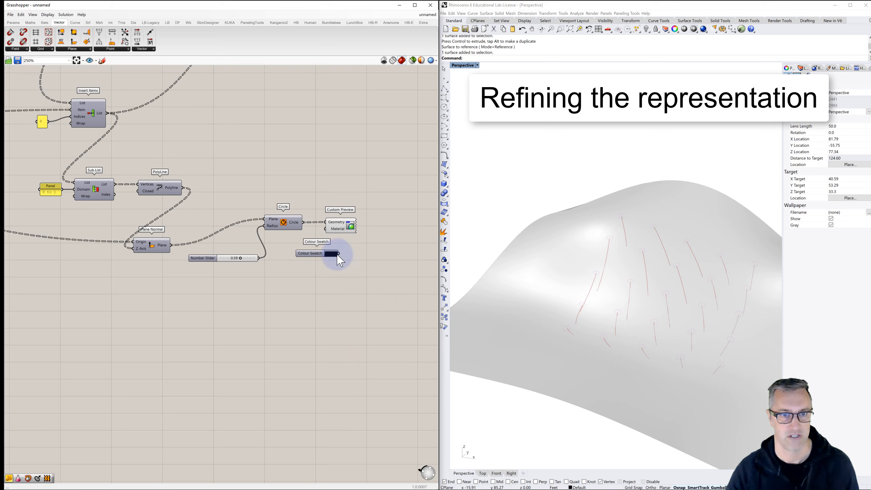
{"action": "left_click_drag", "start_coordinate": [339, 254], "coordinate": [325, 229]}
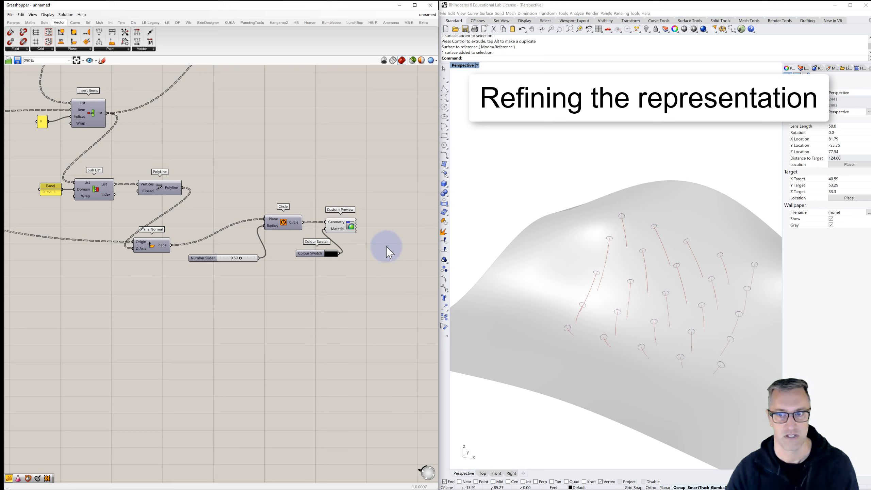
- Set the circle radius slider to 0.27
{"action": "scroll", "coordinate": [242, 258], "scroll_direction": "up", "scroll_amount": 3}
{"action": "left_click_drag", "start_coordinate": [243, 258], "coordinate": [231, 258]}
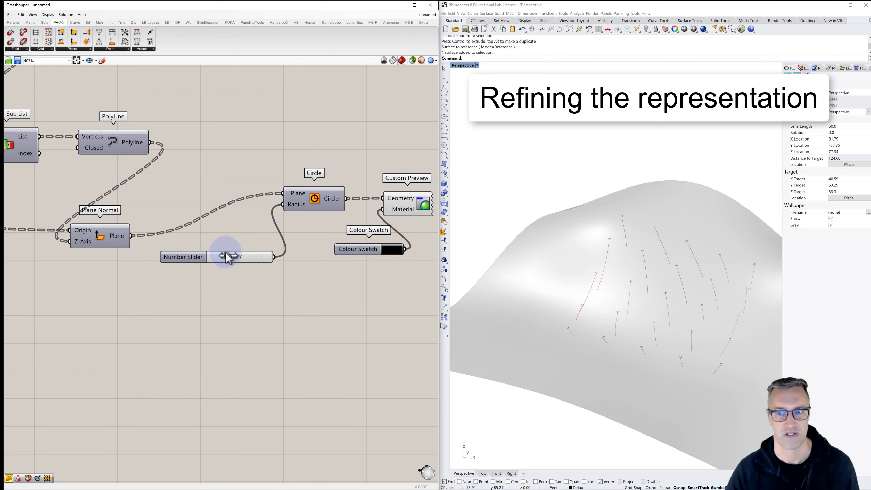
{"action": "left_click", "coordinate": [292, 291]}
{"action": "right_click_drag", "start_coordinate": [324, 260], "coordinate": [223, 241]}
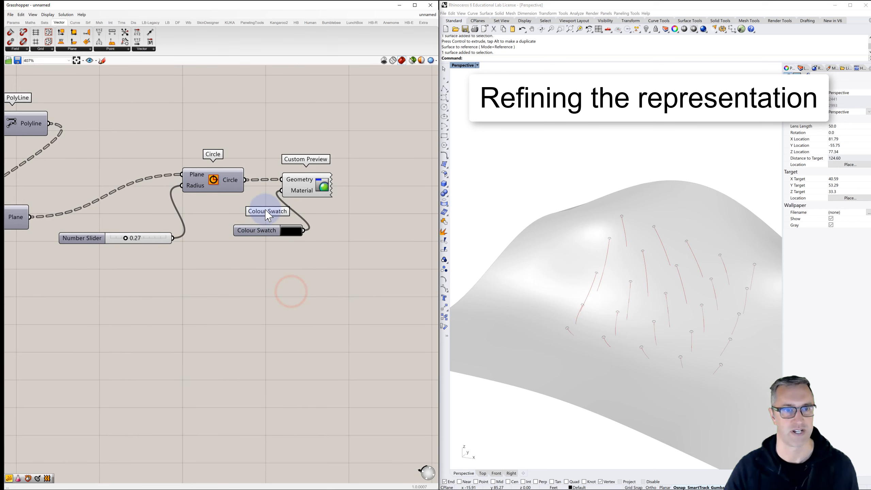
{"action": "left_click", "coordinate": [302, 188]}
{"action": "left_click", "coordinate": [356, 235]}
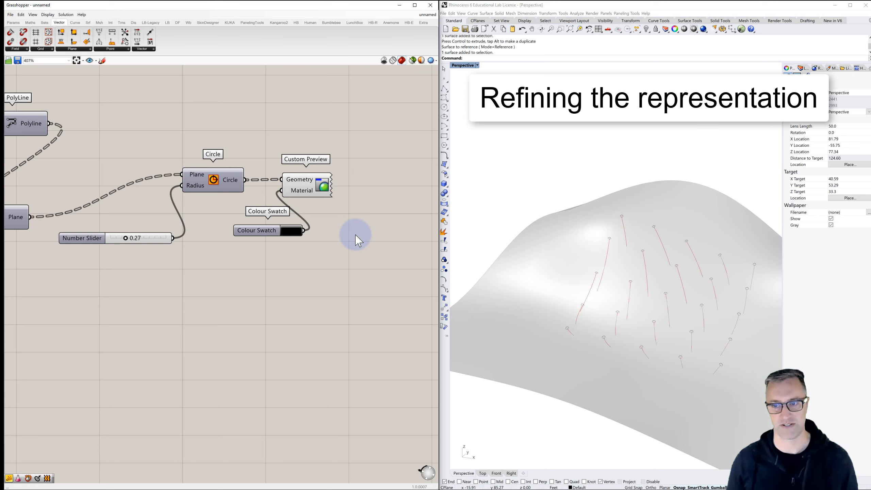
- Set the panel feeding the U Count and V Count of Divide Domain² to 15 for a denser grid of flow lines
{"action": "scroll", "coordinate": [310, 289], "scroll_direction": "down", "scroll_amount": 5}
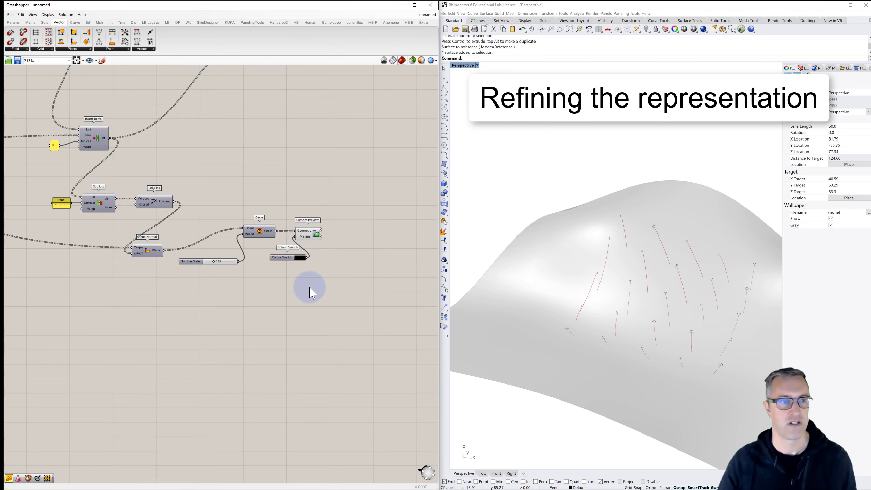
{"action": "scroll", "coordinate": [309, 288], "scroll_direction": "down", "scroll_amount": 1}
{"action": "scroll", "coordinate": [238, 248], "scroll_direction": "down", "scroll_amount": 1}
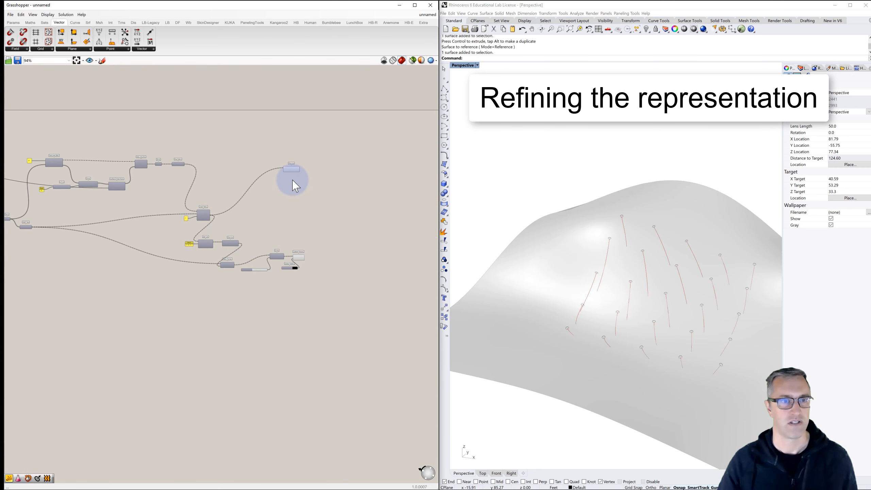
{"action": "scroll", "coordinate": [293, 179], "scroll_direction": "up", "scroll_amount": 3}
{"action": "scroll", "coordinate": [300, 164], "scroll_direction": "up", "scroll_amount": 2}
{"action": "right_click_drag", "start_coordinate": [297, 171], "coordinate": [245, 163]}
{"action": "right_click_drag", "start_coordinate": [560, 286], "coordinate": [622, 273]}
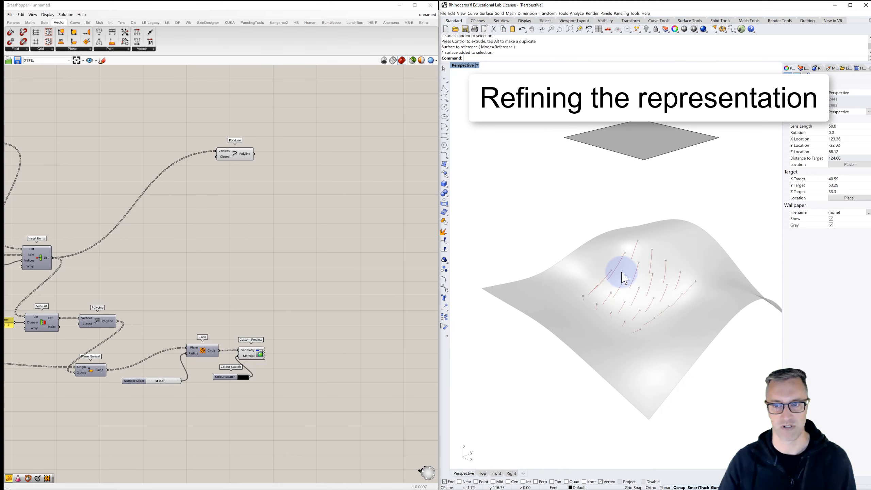
{"action": "right_click_drag", "start_coordinate": [201, 263], "coordinate": [341, 230]}
{"action": "scroll", "coordinate": [330, 237], "scroll_direction": "down", "scroll_amount": 3}
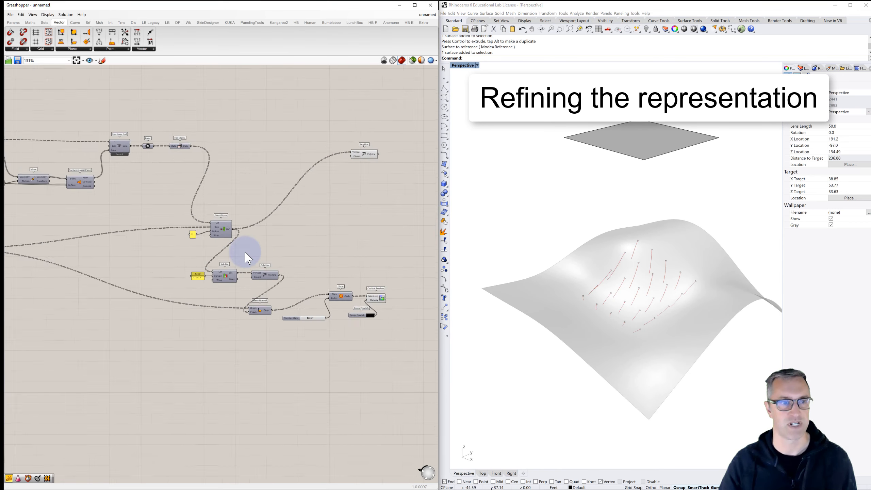
{"action": "right_click_drag", "start_coordinate": [148, 263], "coordinate": [365, 247]}
{"action": "scroll", "coordinate": [68, 224], "scroll_direction": "up", "scroll_amount": 5}
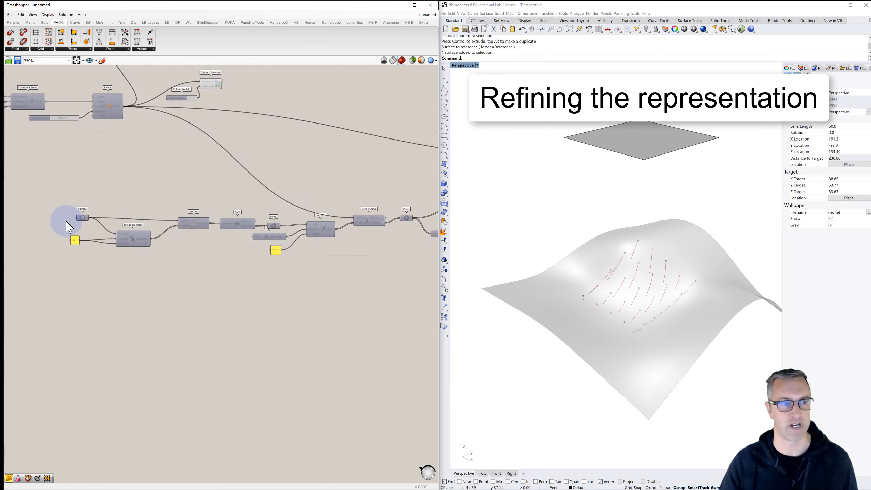
{"action": "scroll", "coordinate": [71, 254], "scroll_direction": "up", "scroll_amount": 1}
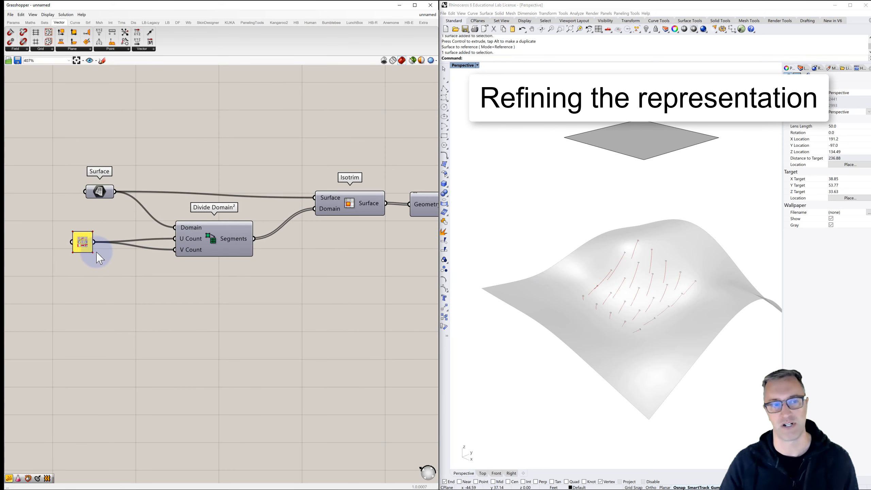
{"action": "scroll", "coordinate": [93, 235], "scroll_direction": "down", "scroll_amount": 3}
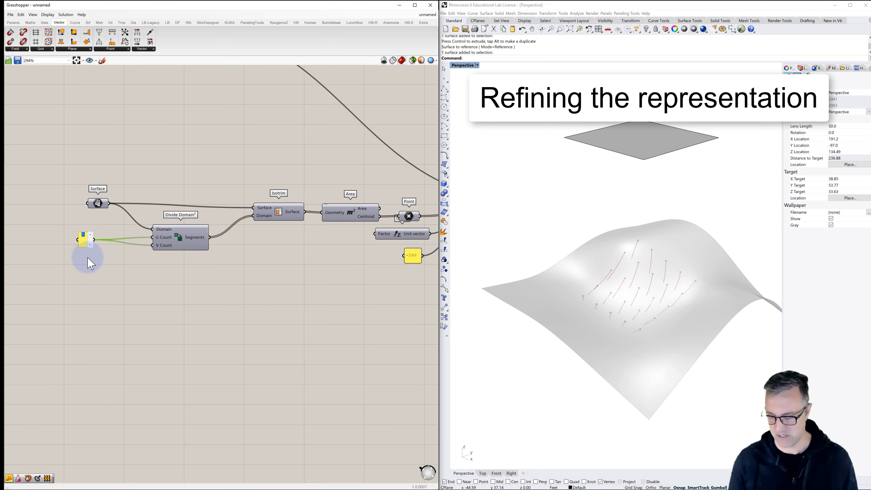
{"action": "left_click", "coordinate": [111, 295]}
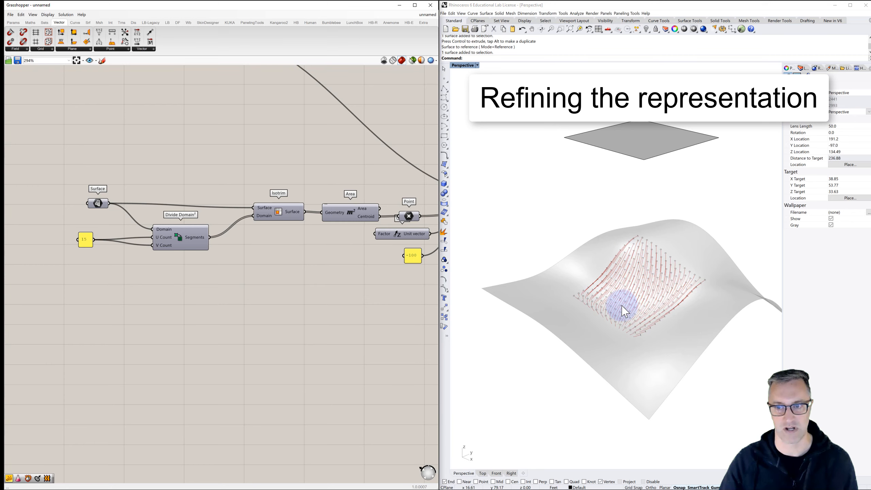
- Set the panel feeding the Iterations input of Fast Loop Start to 25 and review the longer flow lines
{"action": "right_click_drag", "start_coordinate": [622, 305], "coordinate": [640, 310]}
{"action": "scroll", "coordinate": [669, 275], "scroll_direction": "up", "scroll_amount": 3}
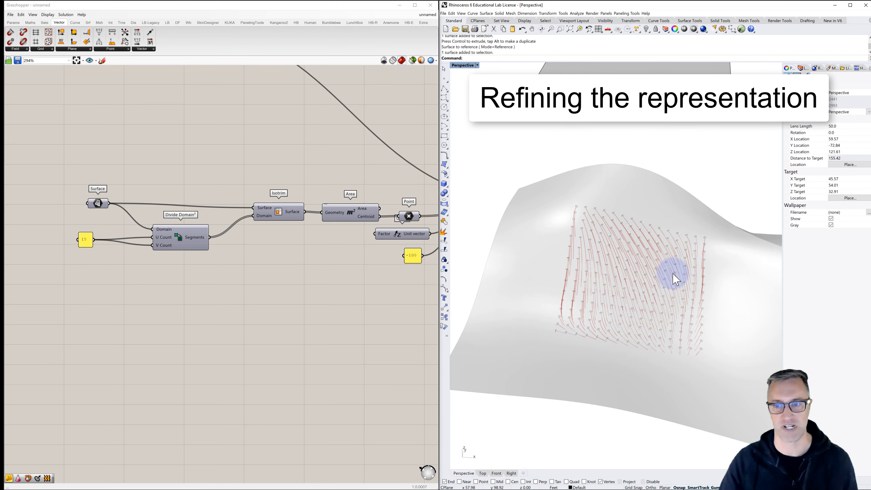
{"action": "right_click_drag", "start_coordinate": [334, 259], "coordinate": [190, 279]}
{"action": "scroll", "coordinate": [189, 279], "scroll_direction": "down", "scroll_amount": 2}
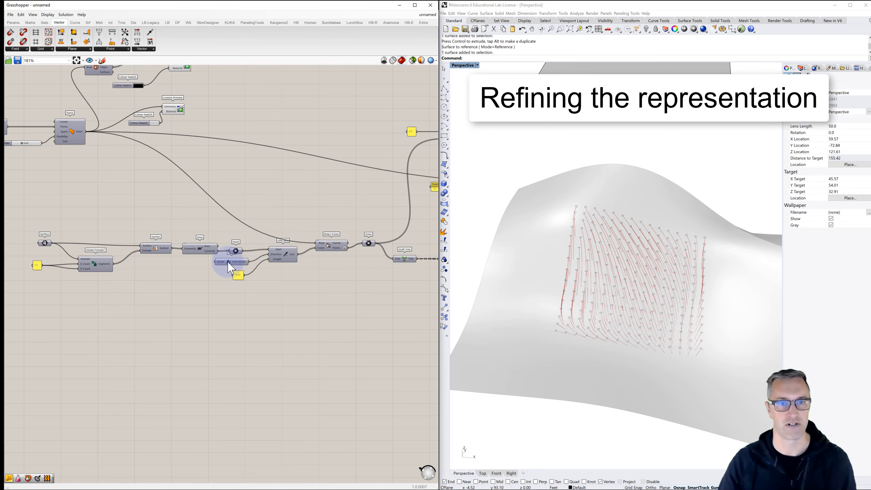
{"action": "right_click_drag", "start_coordinate": [279, 246], "coordinate": [190, 260]}
{"action": "scroll", "coordinate": [350, 146], "scroll_direction": "up", "scroll_amount": 2}
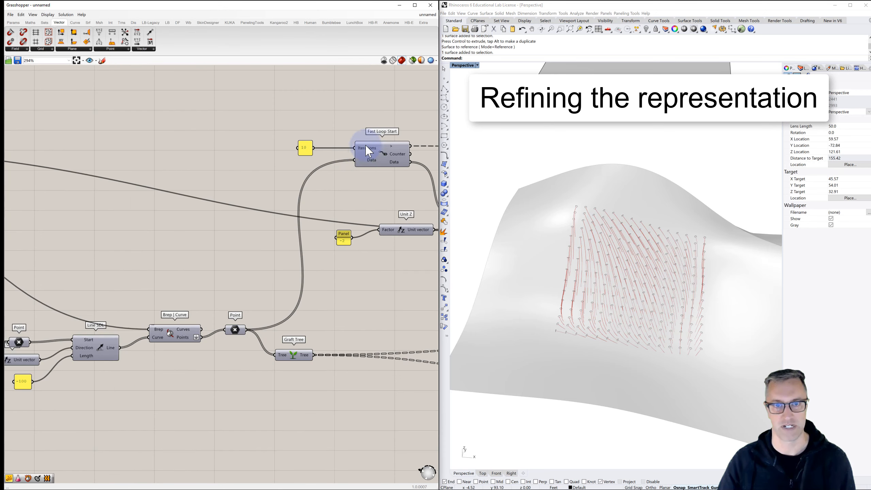
{"action": "right_click_drag", "start_coordinate": [373, 152], "coordinate": [265, 159]}
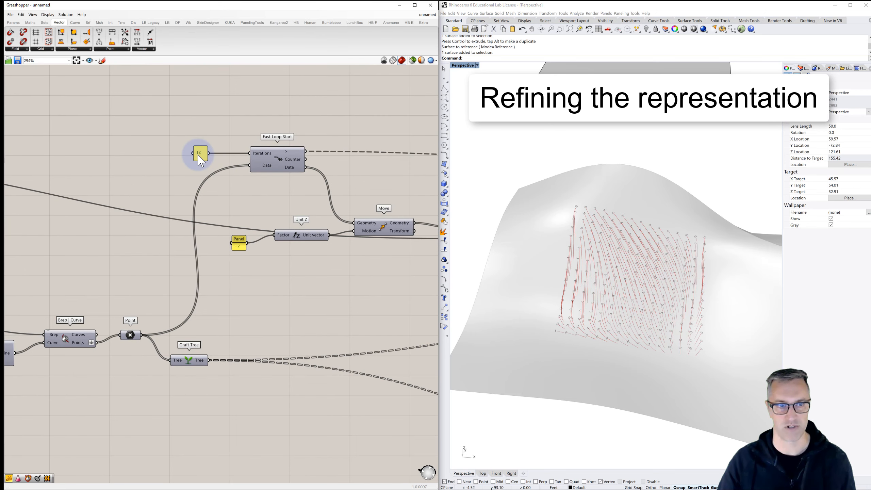
{"action": "left_click", "coordinate": [198, 154]}
{"action": "type", "text": "2"}
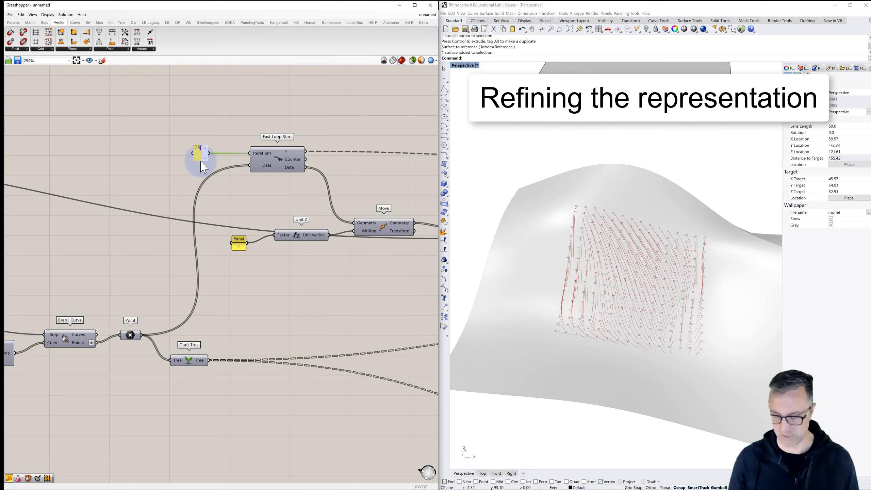
{"action": "type", "text": "5"}
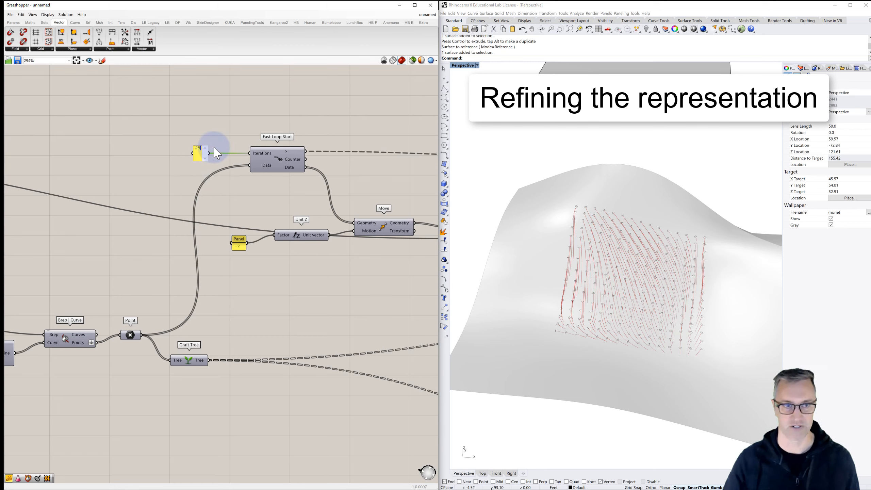
{"action": "left_click", "coordinate": [252, 195]}
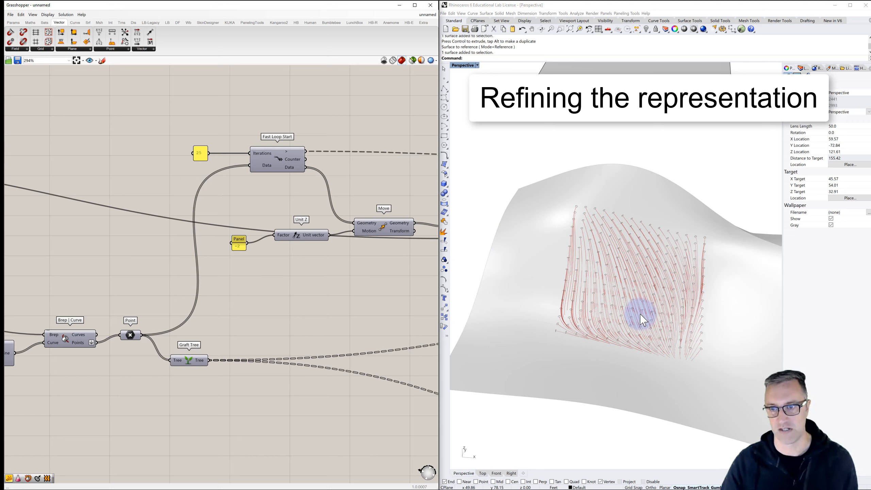
{"action": "mouse_move", "coordinate": [642, 338]}
{"action": "right_mouse_down"}
{"action": "mouse_move", "coordinate": [654, 322]}
{"action": "mouse_move", "coordinate": [686, 325]}
{"action": "mouse_move", "coordinate": [628, 334]}
{"action": "right_mouse_up"}
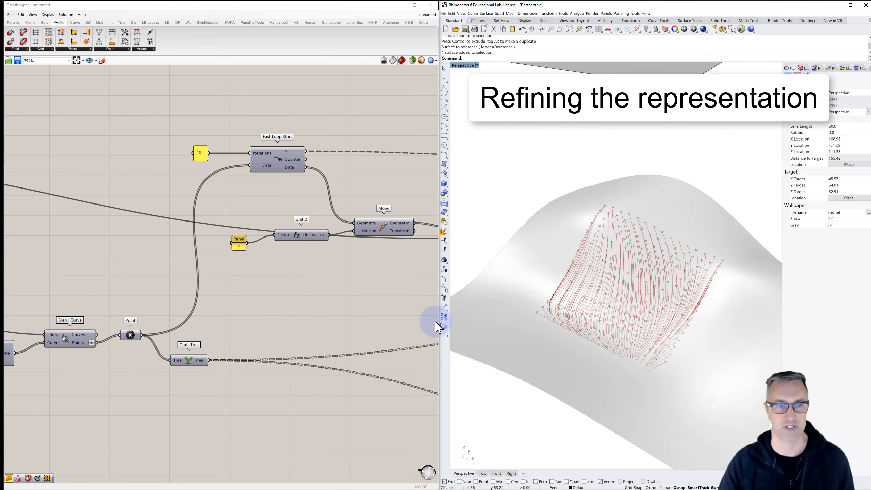
{"action": "left_click", "coordinate": [343, 274]}
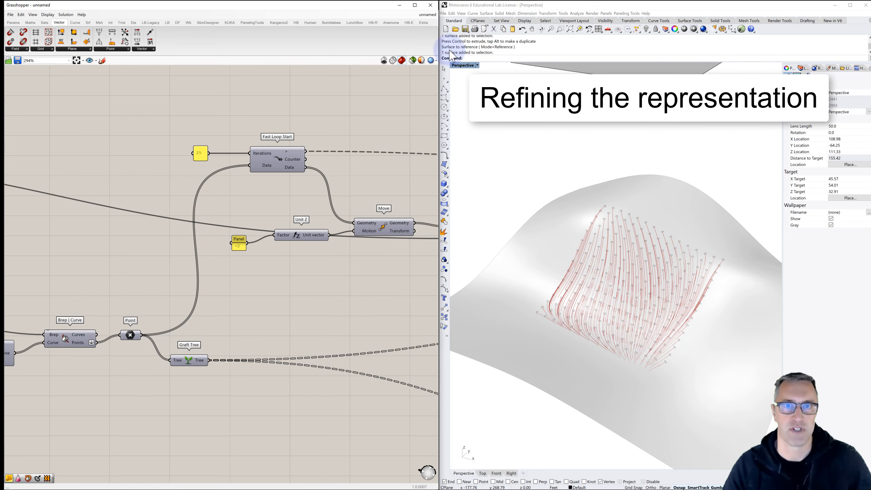
- Switch to Rhino and save the model as tutorial in the surface flow folder
{"action": "left_click", "coordinate": [443, 13]}
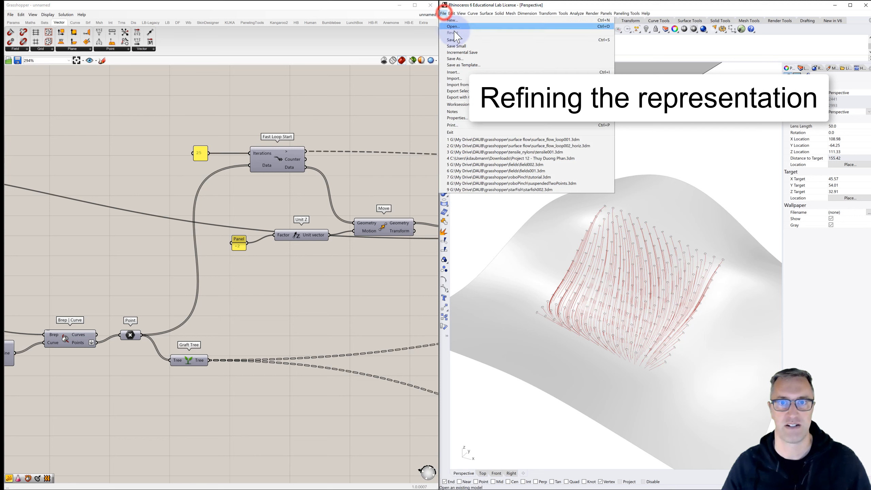
{"action": "left_click", "coordinate": [459, 59]}
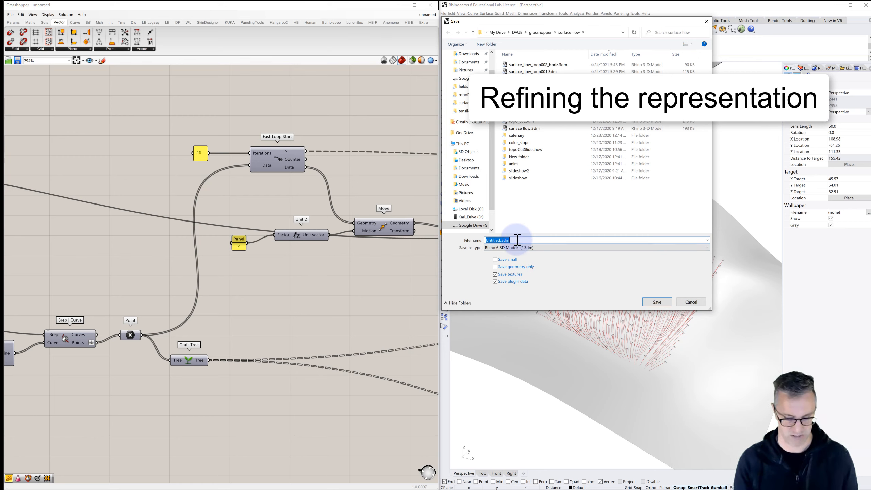
{"action": "type", "text": "tutorial"}
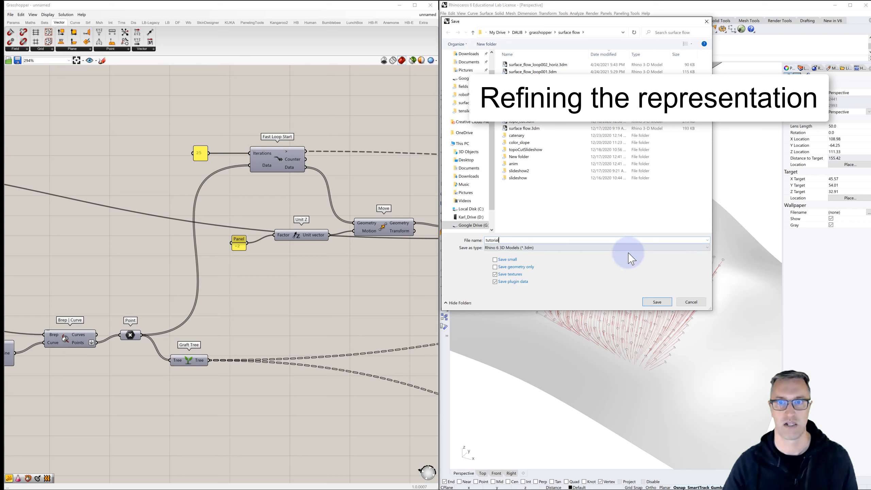
{"action": "left_click", "coordinate": [665, 303]}
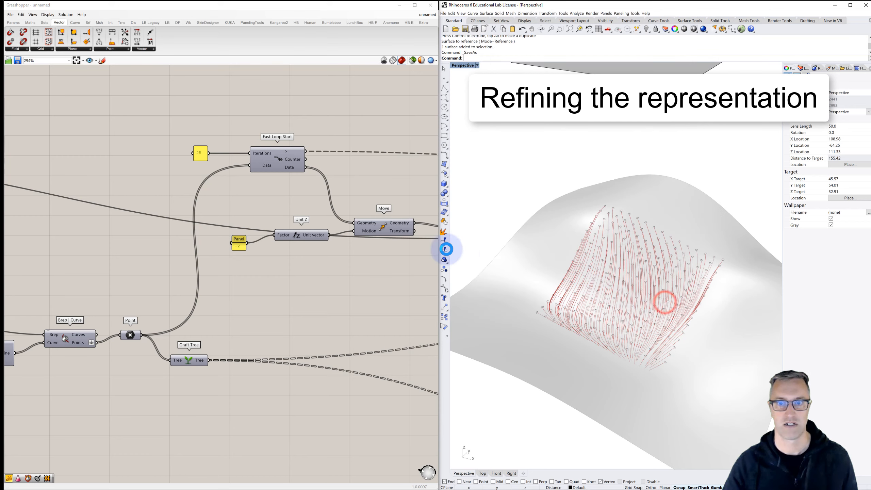
- Switch to Grasshopper and save the definition as tutorial in the same surface flow folder
{"action": "left_click", "coordinate": [9, 15]}
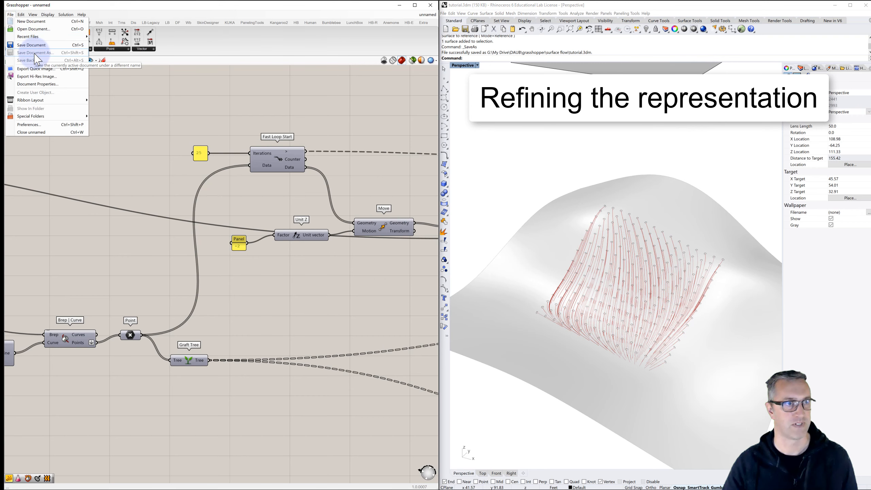
{"action": "left_click", "coordinate": [36, 53]}
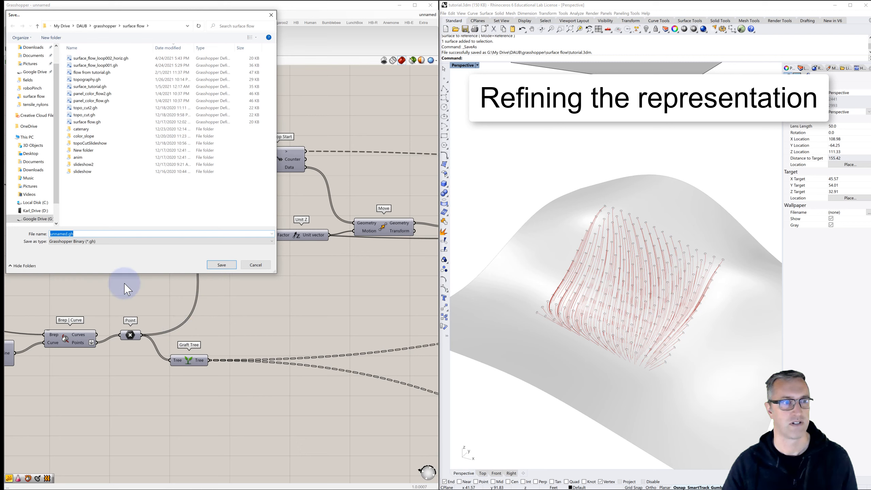
{"action": "type", "text": "tu"}
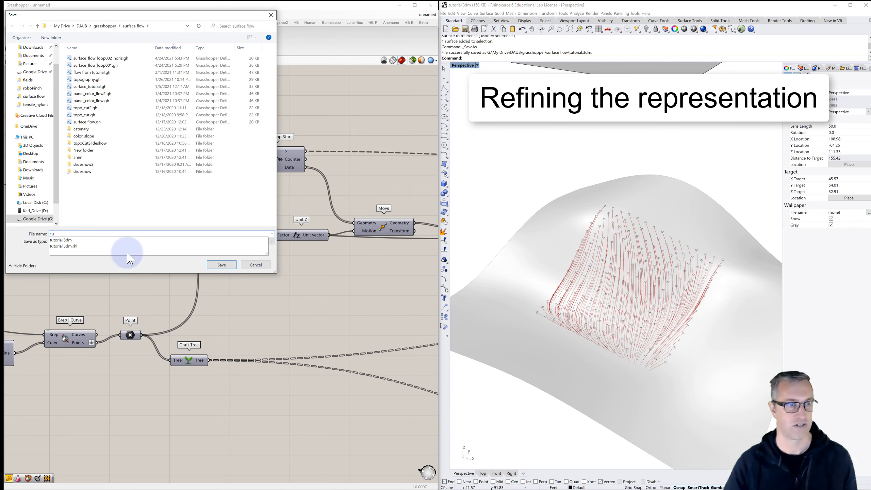
{"action": "left_click", "coordinate": [87, 240]}
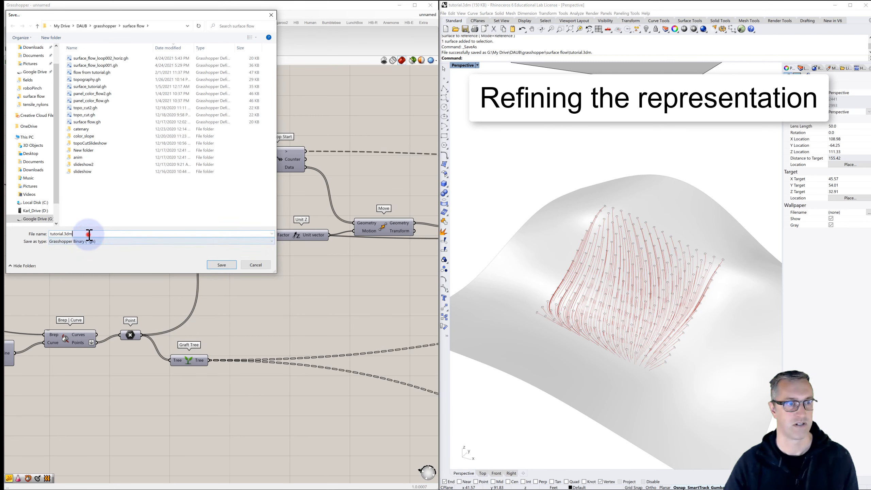
{"action": "left_click", "coordinate": [90, 234]}
{"action": "key", "text": "BackSpace"}
{"action": "key", "text": "BackSpace"}
{"action": "key", "text": "BackSpace"}
{"action": "key", "text": "Return"}
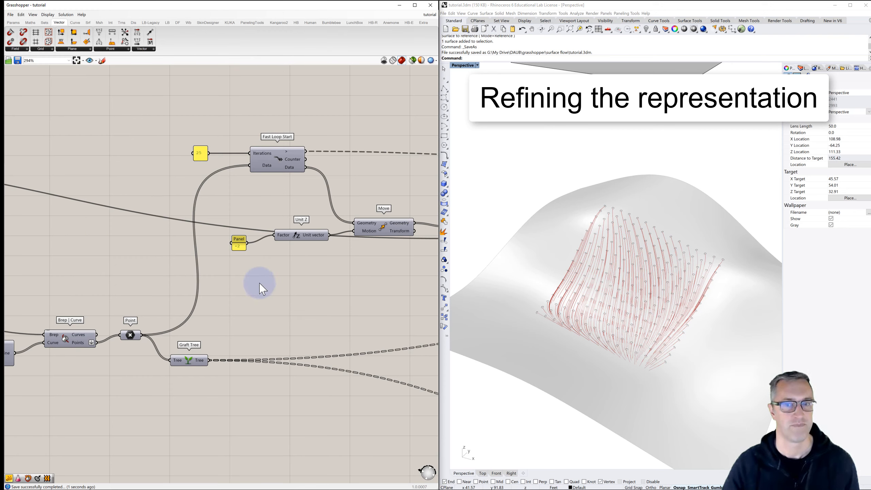
- Set the panel feeding the Iterations input of Fast Loop Start to 10
{"action": "right_click_drag", "start_coordinate": [583, 331], "coordinate": [607, 331]}
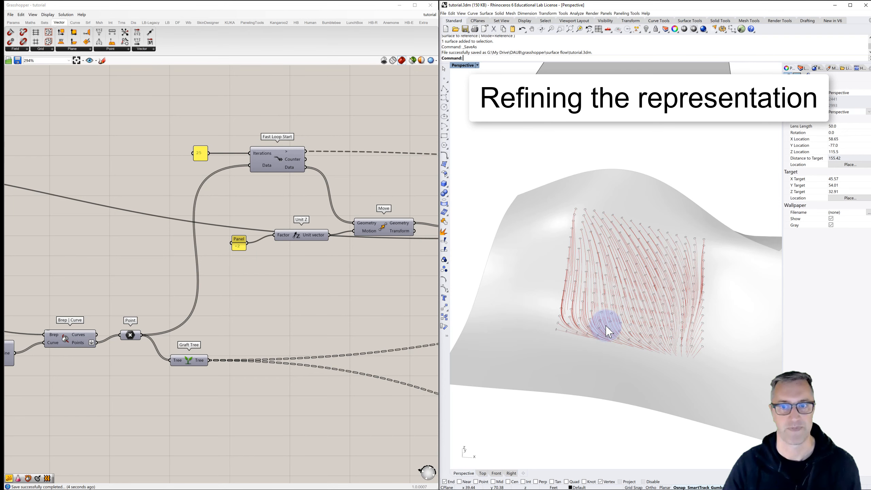
{"action": "double_click", "coordinate": [200, 155]}
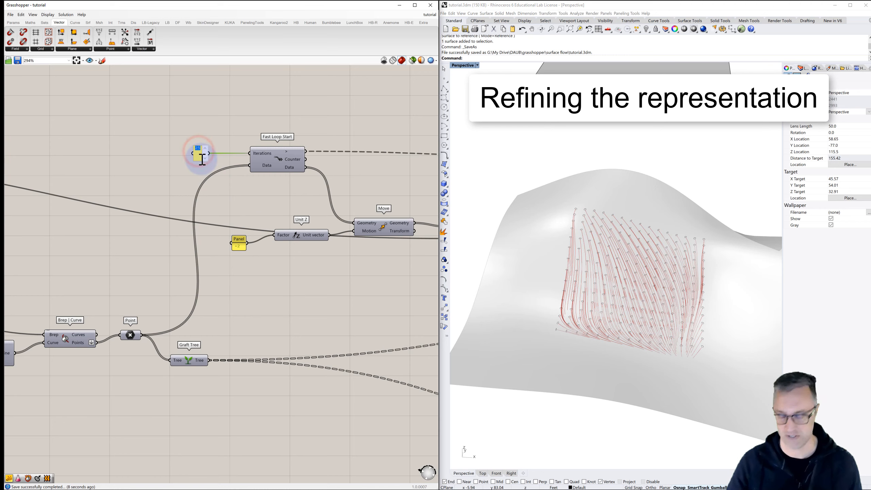
{"action": "type", "text": "10"}
{"action": "left_click", "coordinate": [199, 120]}
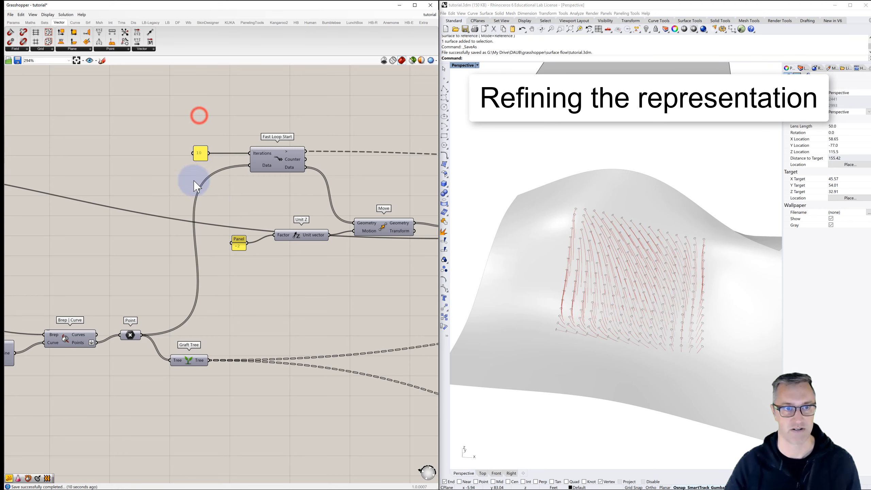
- Set the panel feeding the U Count and V Count of Divide Domain² to 5 for sparser flow lines
{"action": "right_click_drag", "start_coordinate": [185, 189], "coordinate": [321, 167]}
{"action": "scroll", "coordinate": [285, 185], "scroll_direction": "down", "scroll_amount": 3}
{"action": "right_click_drag", "start_coordinate": [165, 207], "coordinate": [311, 179]}
{"action": "scroll", "coordinate": [77, 263], "scroll_direction": "up", "scroll_amount": 5}
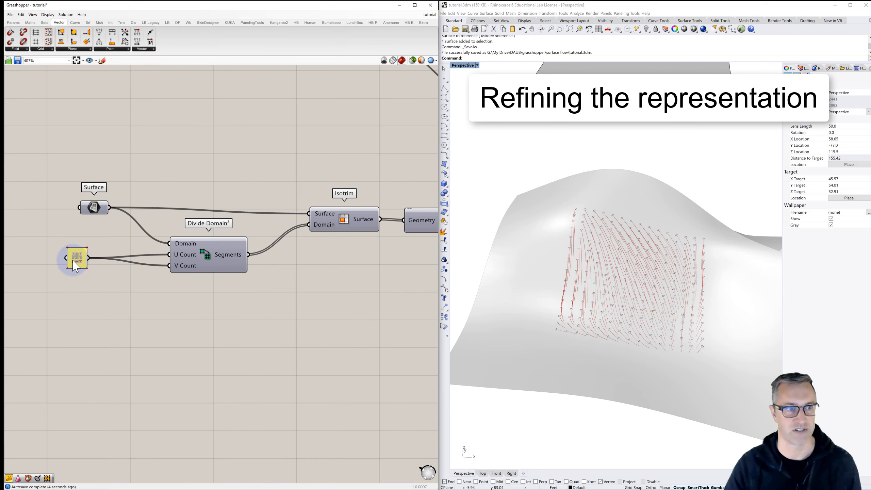
{"action": "scroll", "coordinate": [80, 269], "scroll_direction": "down", "scroll_amount": 3}
{"action": "double_click", "coordinate": [78, 261]}
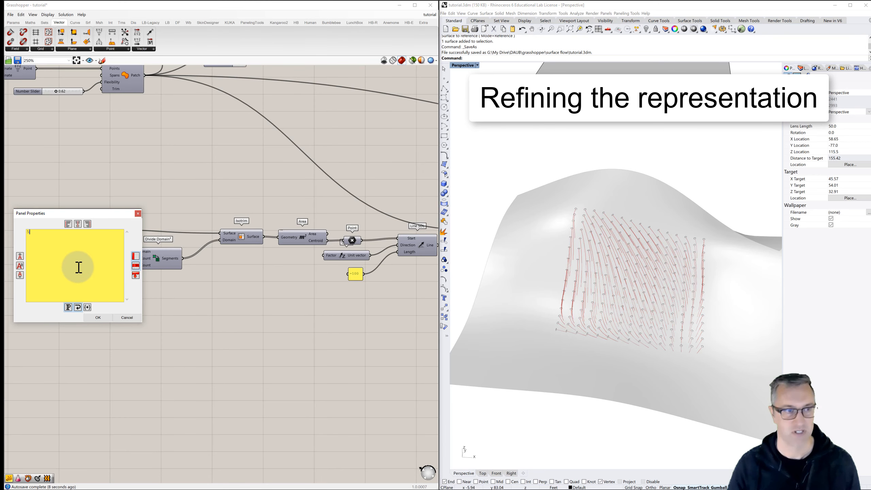
{"action": "left_click", "coordinate": [99, 318]}
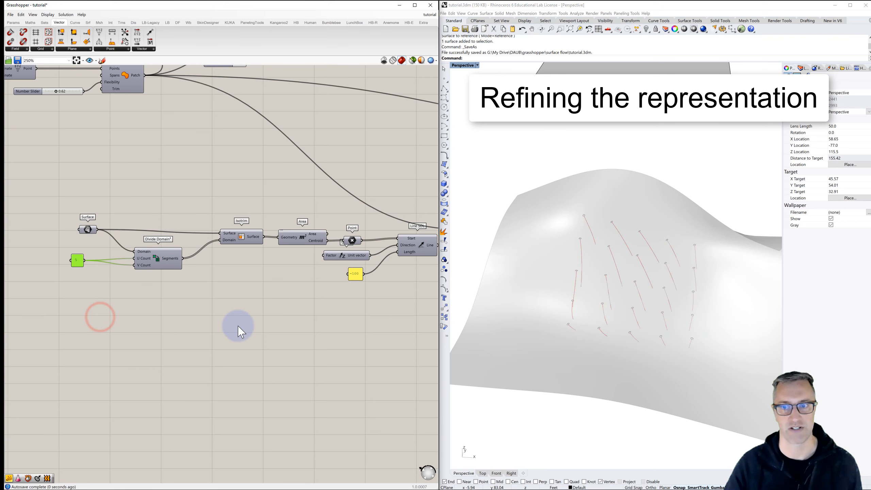
{"action": "right_click_drag", "start_coordinate": [628, 318], "coordinate": [603, 309]}
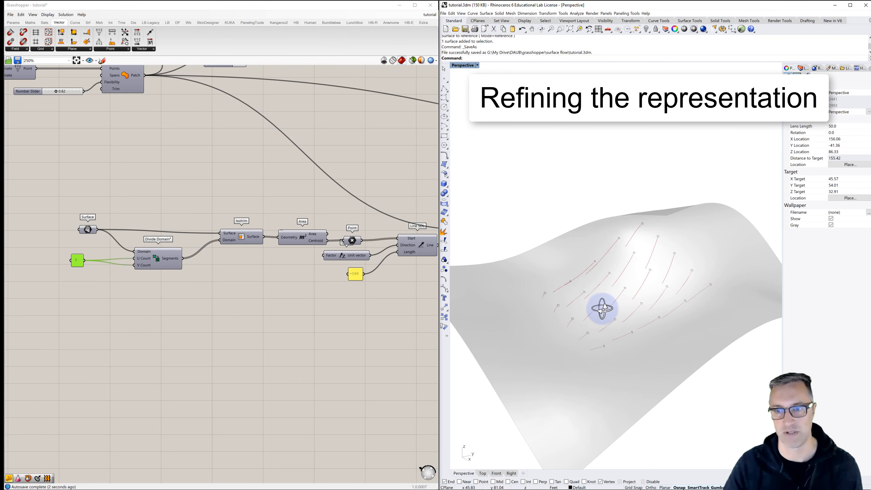
{"action": "scroll", "coordinate": [578, 293], "scroll_direction": "up", "scroll_amount": 6}
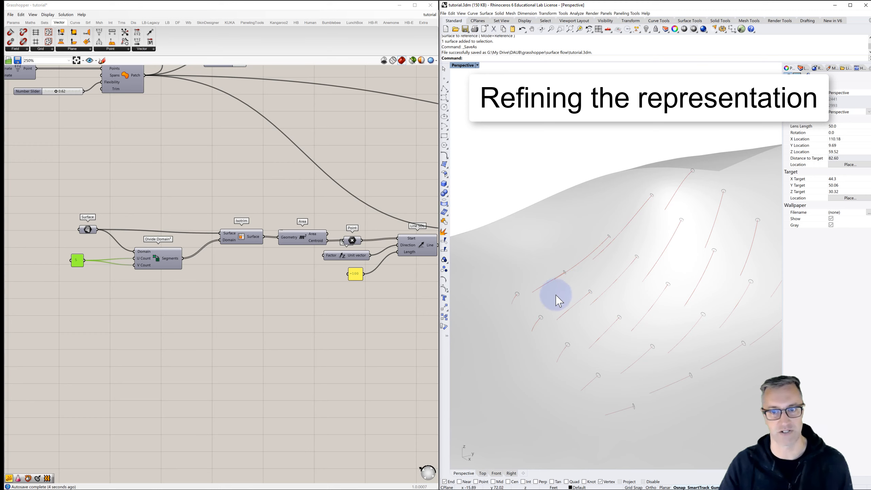
- Add a Divide Curve component and connect the output of the PolyLine fed by Insert Items to its Curve input
{"action": "right_click_drag", "start_coordinate": [301, 290], "coordinate": [172, 285]}
{"action": "scroll", "coordinate": [216, 297], "scroll_direction": "down", "scroll_amount": 4}
{"action": "right_click_drag", "start_coordinate": [228, 278], "coordinate": [92, 266]}
{"action": "right_click_drag", "start_coordinate": [299, 255], "coordinate": [130, 258]}
{"action": "right_click_drag", "start_coordinate": [239, 250], "coordinate": [142, 238]}
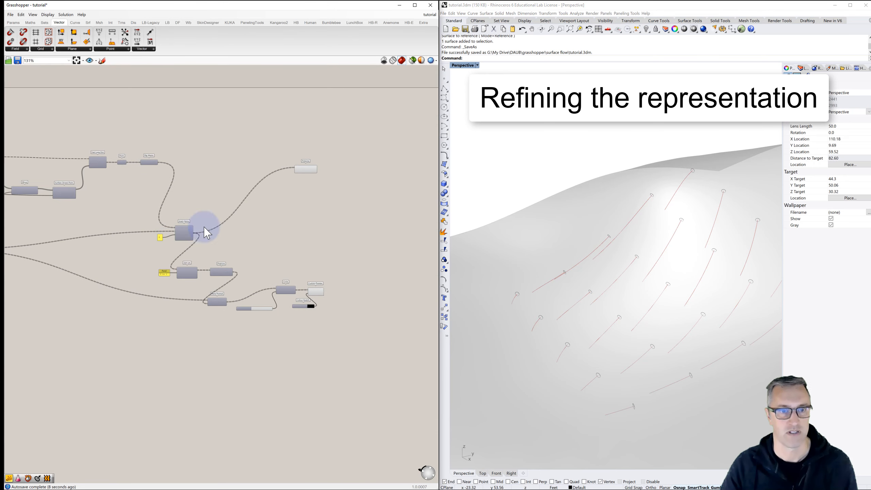
{"action": "scroll", "coordinate": [264, 195], "scroll_direction": "up", "scroll_amount": 3}
{"action": "right_click_drag", "start_coordinate": [277, 194], "coordinate": [245, 195]}
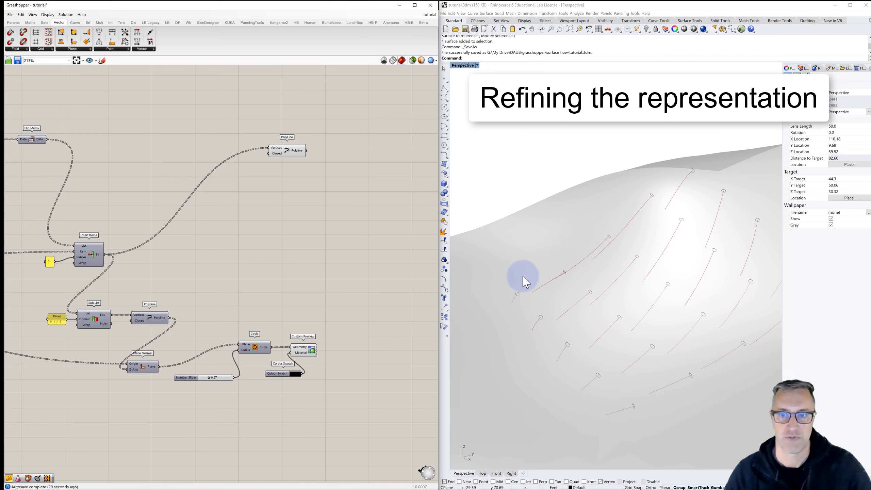
{"action": "left_click", "coordinate": [288, 153]}
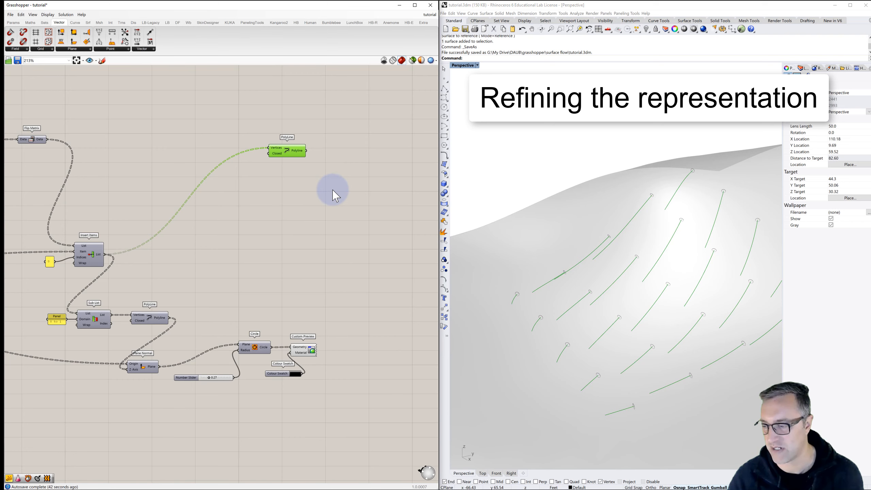
{"action": "right_click_drag", "start_coordinate": [359, 178], "coordinate": [271, 172]}
{"action": "double_click", "coordinate": [351, 180]}
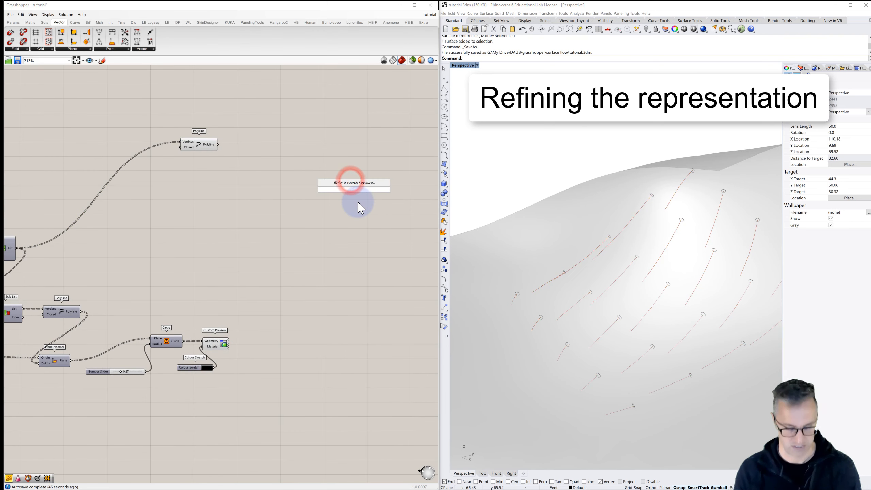
{"action": "type", "text": "divide"}
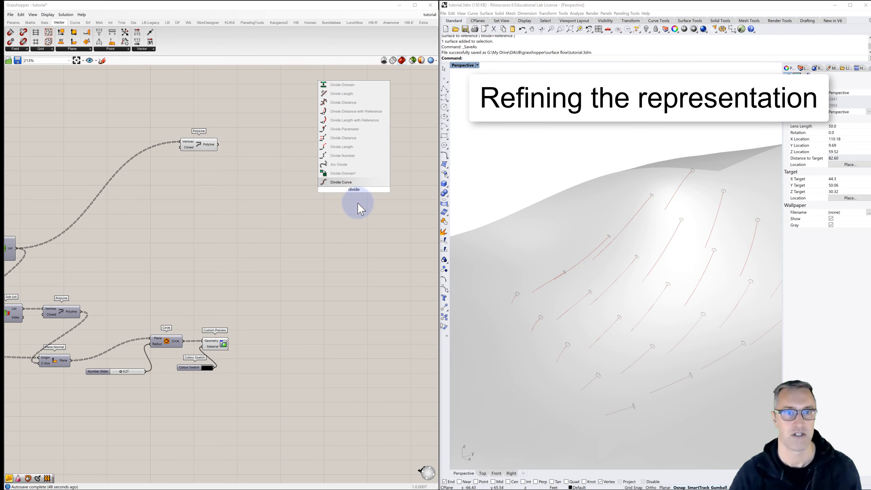
{"action": "left_click", "coordinate": [343, 181]}
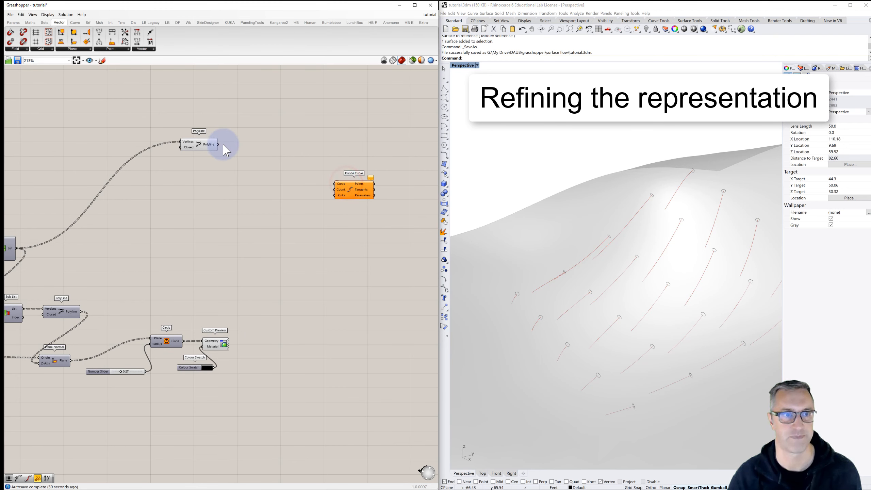
{"action": "left_click_drag", "start_coordinate": [219, 145], "coordinate": [334, 185]}
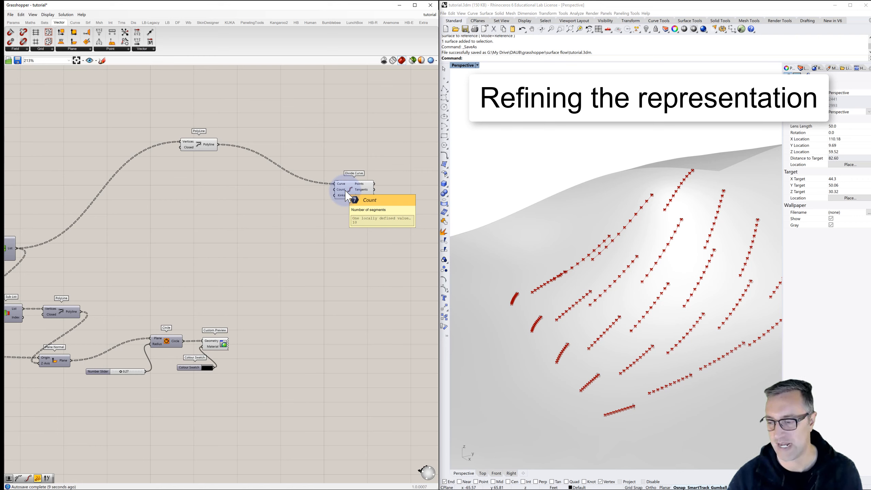
- Connect the panel feeding the Iterations input of Fast Loop Start to the Count input of Divide Curve
{"action": "right_click_drag", "start_coordinate": [141, 190], "coordinate": [241, 167]}
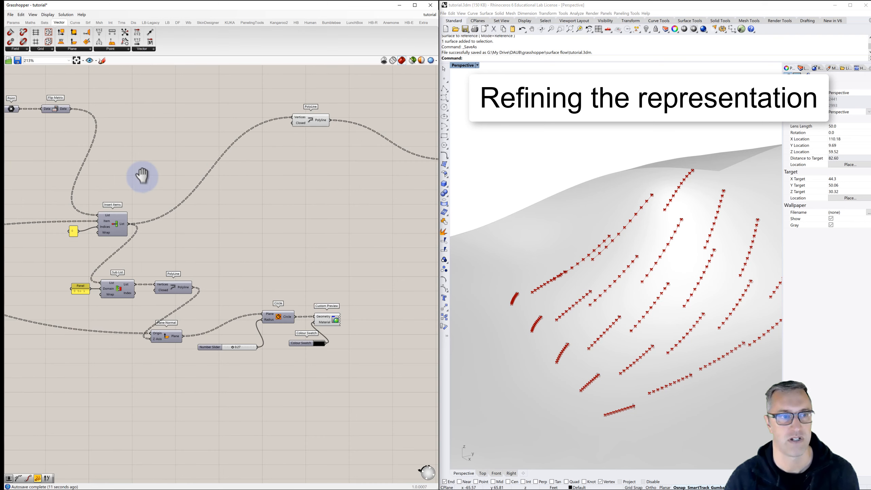
{"action": "right_click_drag", "start_coordinate": [142, 175], "coordinate": [315, 175]}
{"action": "right_click_drag", "start_coordinate": [127, 156], "coordinate": [157, 156]}
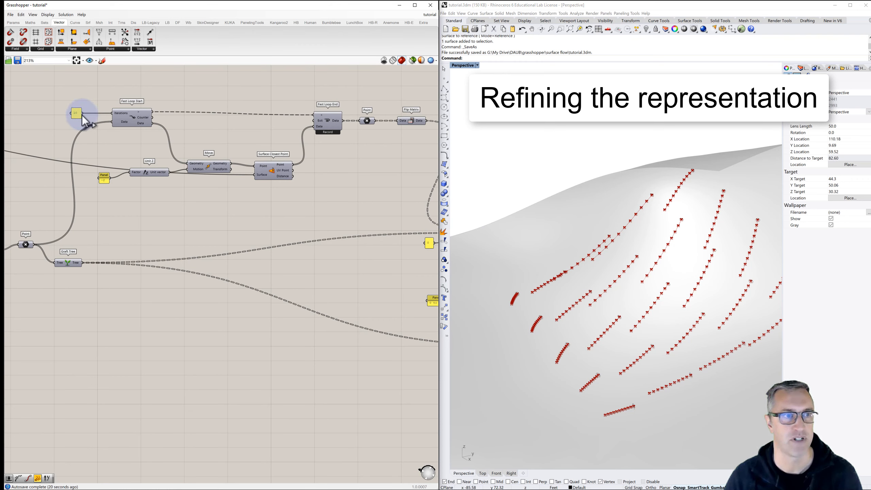
{"action": "left_click_drag", "start_coordinate": [82, 113], "coordinate": [310, 177]}
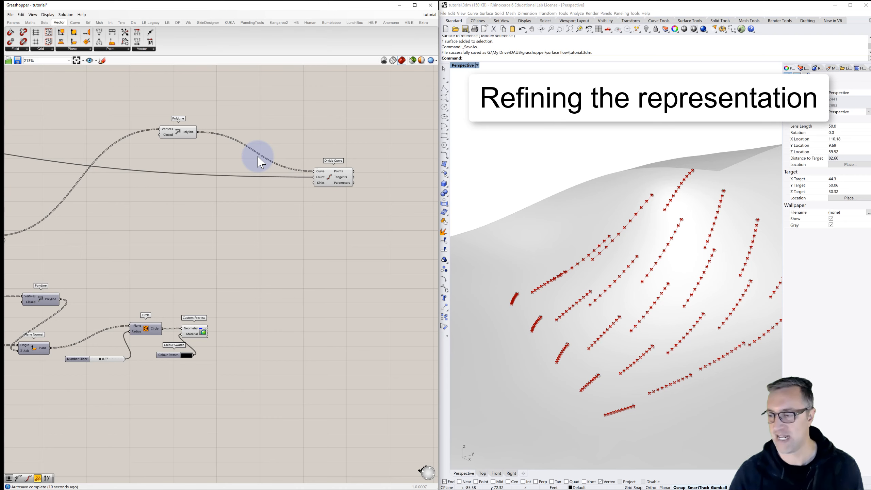
- Add a Shatter component, feeding its Curve input from the PolyLine output and its Parameters input from Divide Curve's Parameters output
{"action": "right_click_drag", "start_coordinate": [312, 160], "coordinate": [228, 159]}
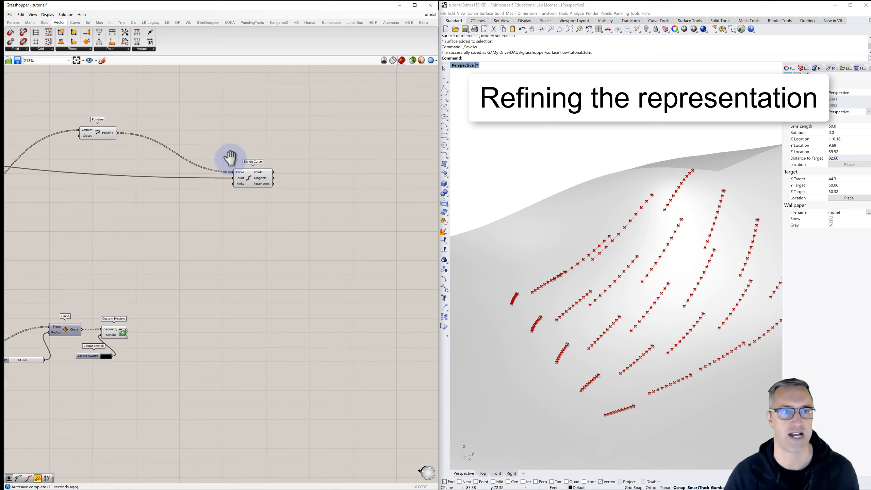
{"action": "double_click", "coordinate": [323, 169]}
{"action": "type", "text": "shatt"}
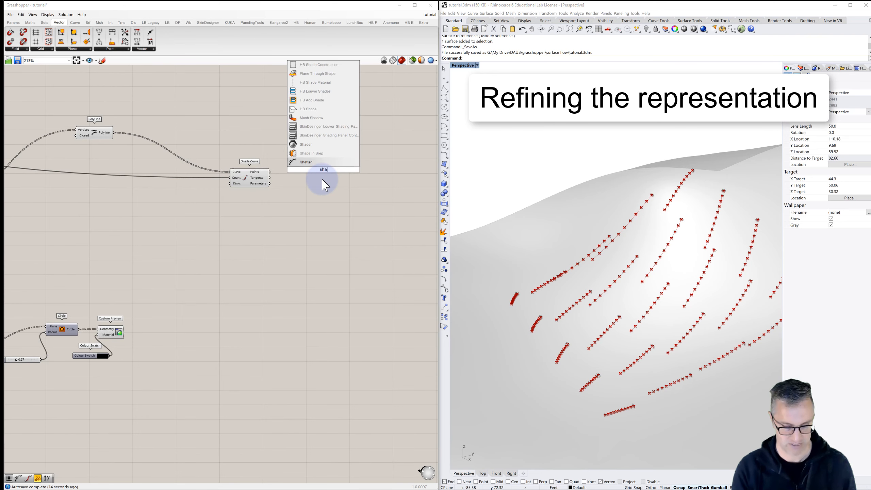
{"action": "left_click", "coordinate": [307, 162]}
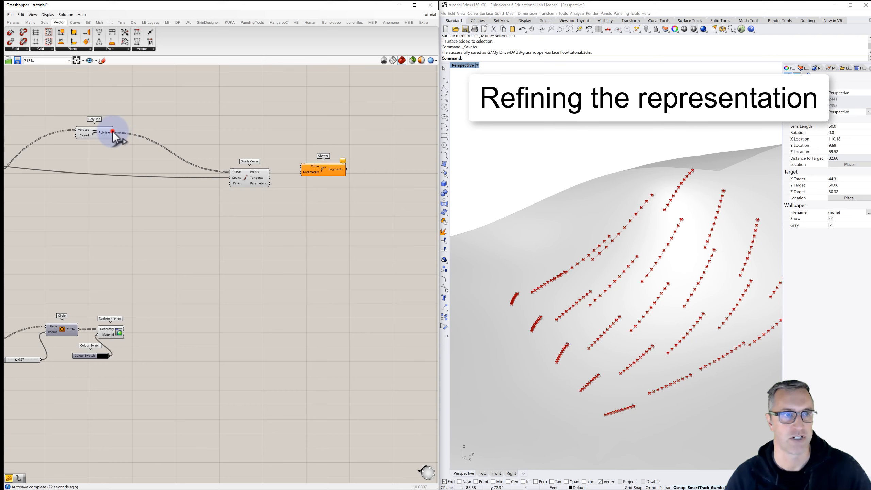
{"action": "left_click_drag", "start_coordinate": [113, 131], "coordinate": [323, 160]}
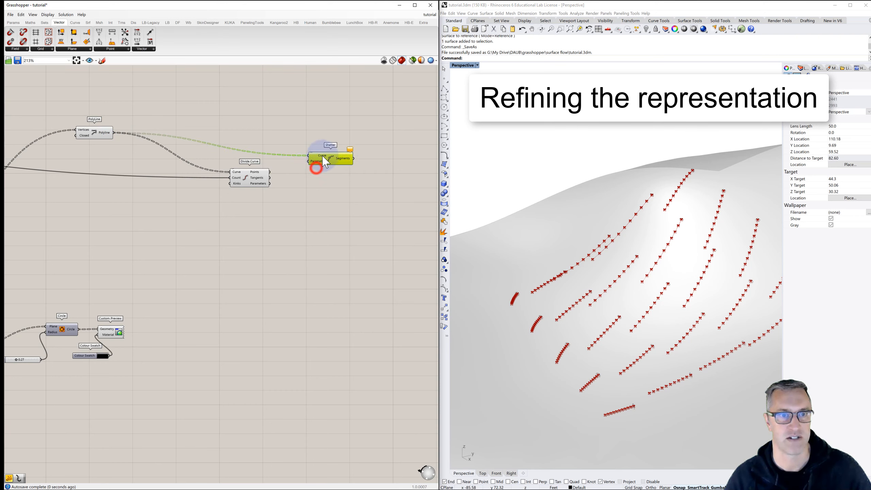
{"action": "left_click_drag", "start_coordinate": [270, 183], "coordinate": [309, 158]}
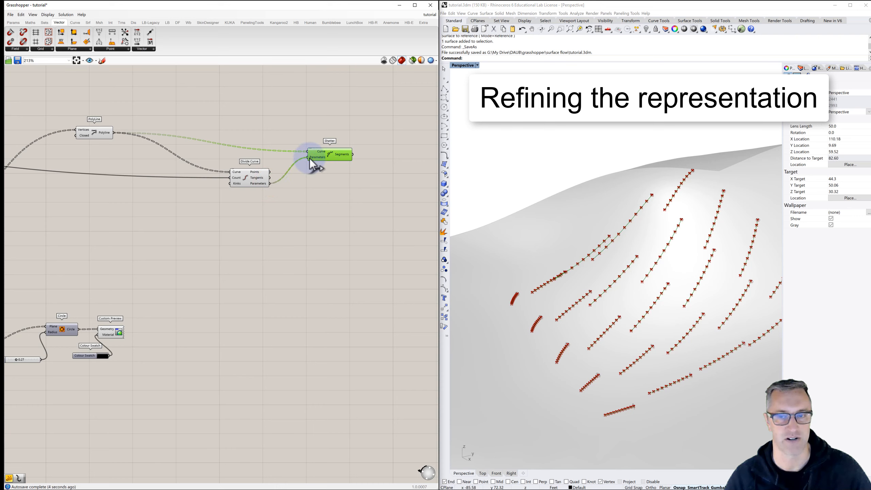
- Turn off the preview of Divide Curve and of the PolyLine that feeds it
{"action": "left_click", "coordinate": [311, 178]}
{"action": "left_click", "coordinate": [246, 175]}
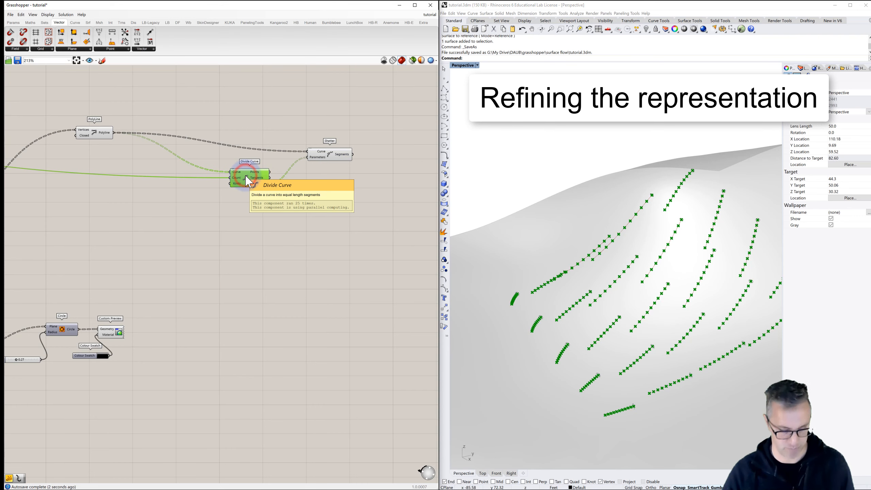
{"action": "left_click", "coordinate": [96, 131]}
{"action": "left_click", "coordinate": [233, 113]}
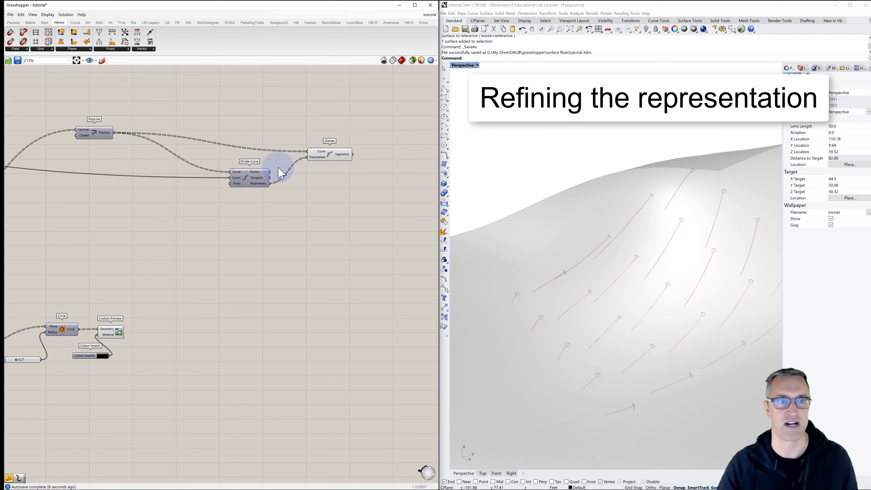
- Add an End Points component, connect Shatter's Segments output to its Curve input, and hide Shatter's preview
{"action": "mouse_move", "coordinate": [107, 139]}
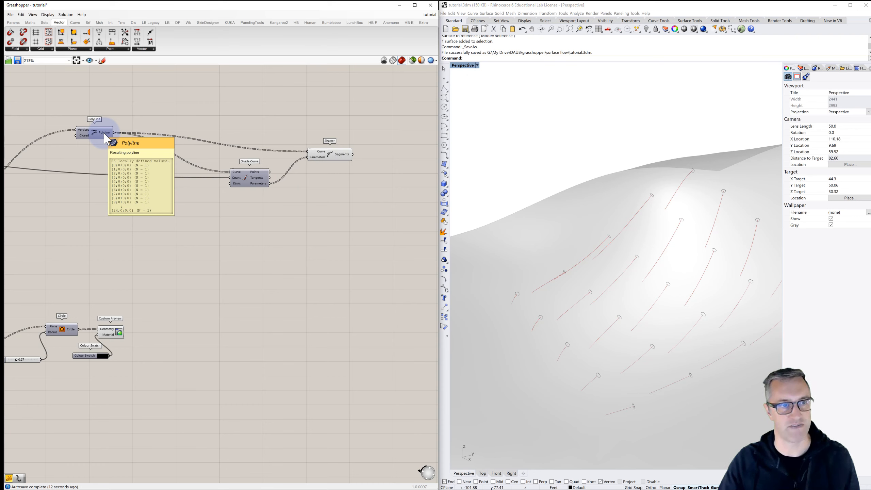
{"action": "mouse_move", "coordinate": [346, 161]}
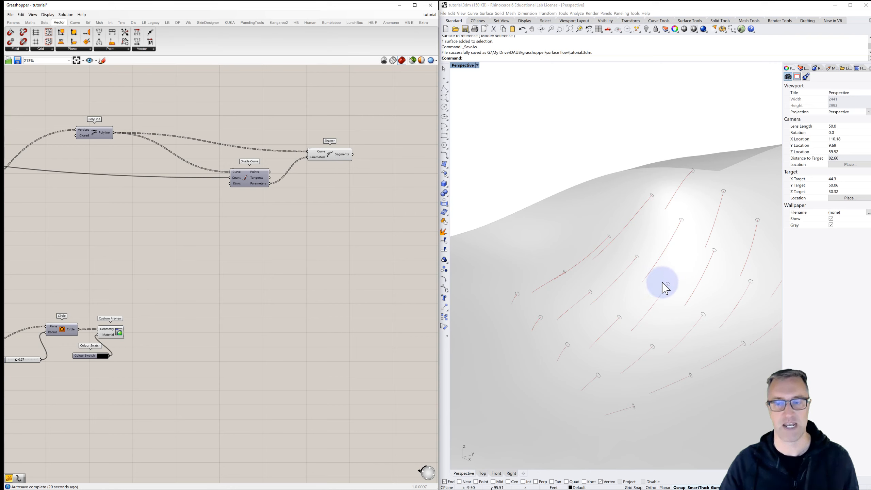
{"action": "left_click", "coordinate": [329, 155]}
{"action": "right_click_drag", "start_coordinate": [356, 180], "coordinate": [277, 167]}
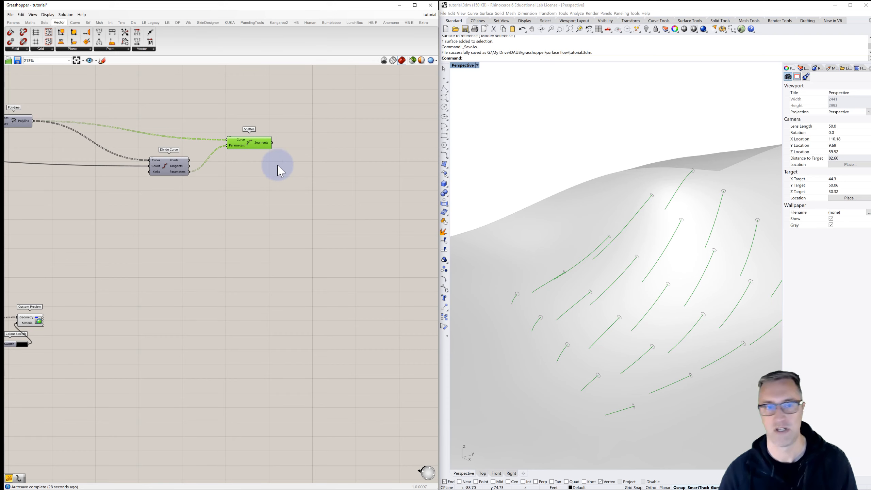
{"action": "double_click", "coordinate": [305, 140]}
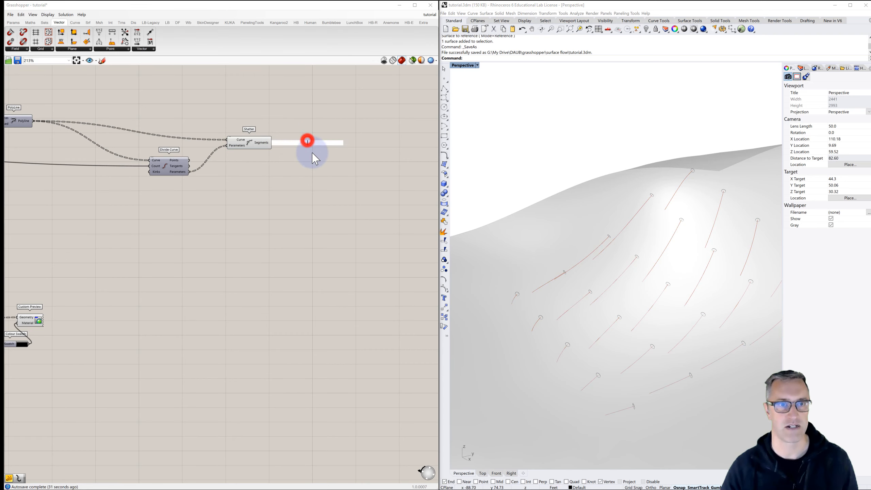
{"action": "type", "text": "end"}
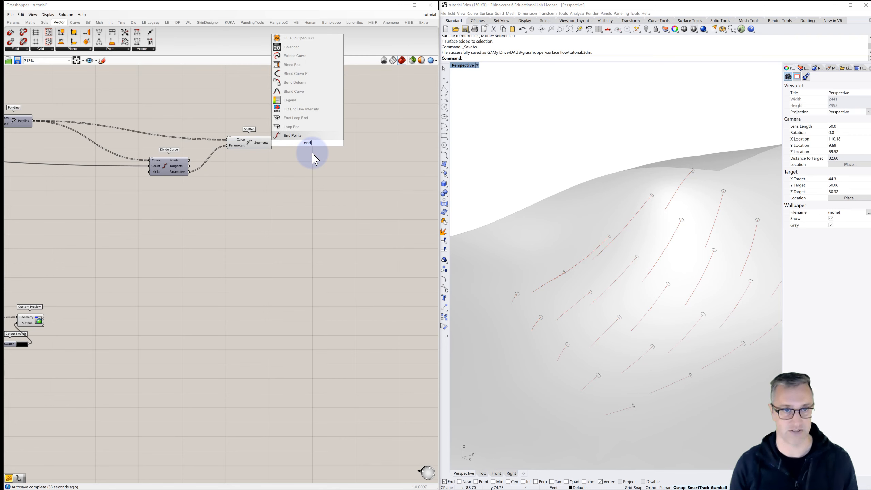
{"action": "left_click", "coordinate": [293, 136]}
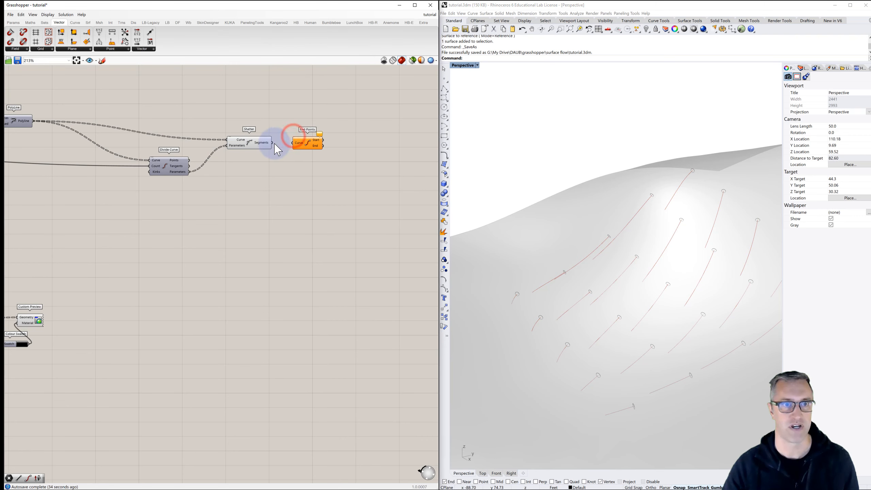
{"action": "left_click_drag", "start_coordinate": [272, 142], "coordinate": [295, 143]}
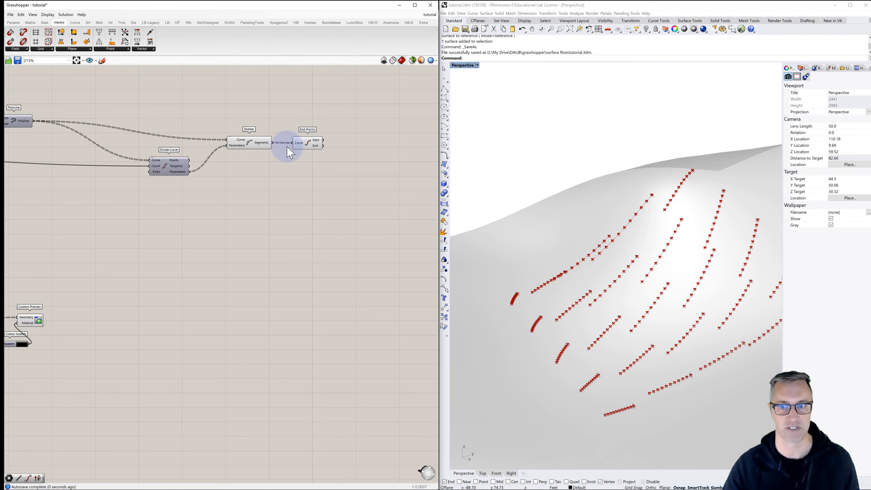
{"action": "left_click", "coordinate": [250, 145]}
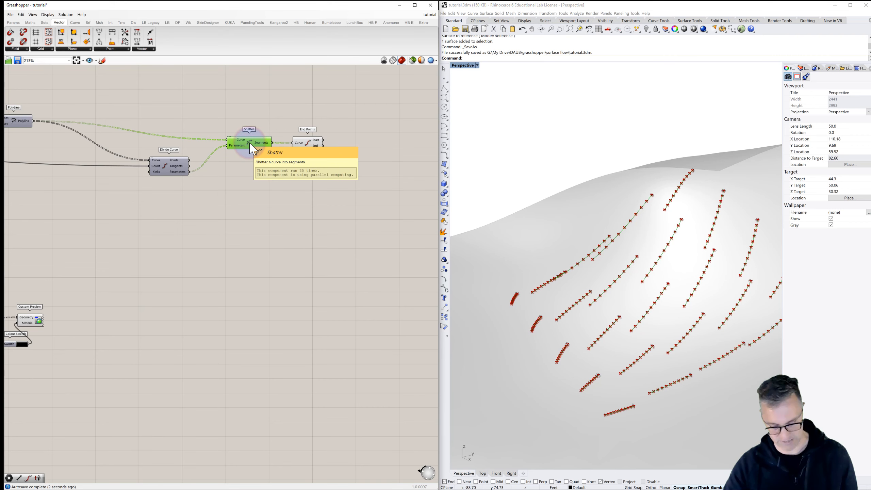
{"action": "left_click", "coordinate": [339, 145]}
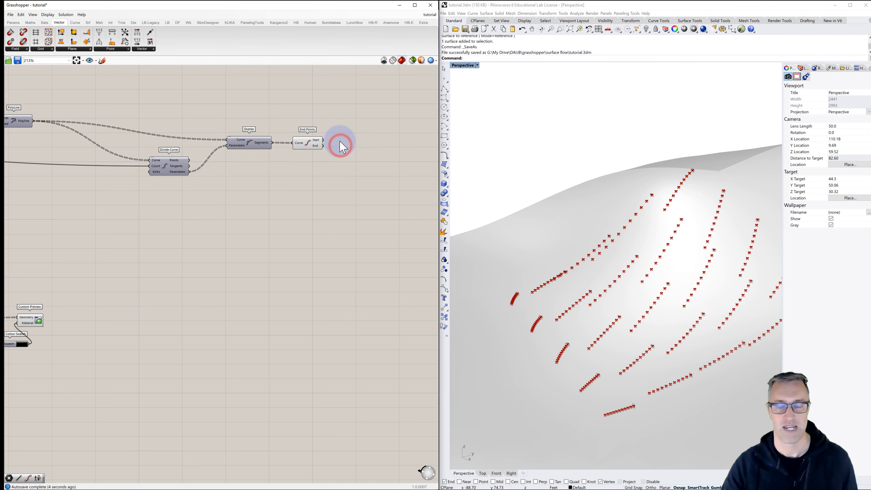
- Add two Point parameters and connect the Start and End outputs of End Points to them separately
{"action": "right_click_drag", "start_coordinate": [340, 140], "coordinate": [312, 138]}
{"action": "double_click", "coordinate": [315, 138]}
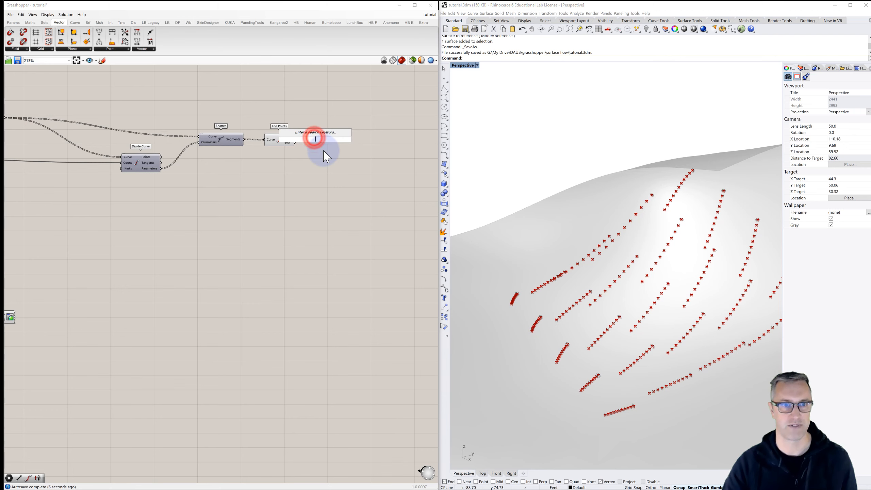
{"action": "type", "text": "point"}
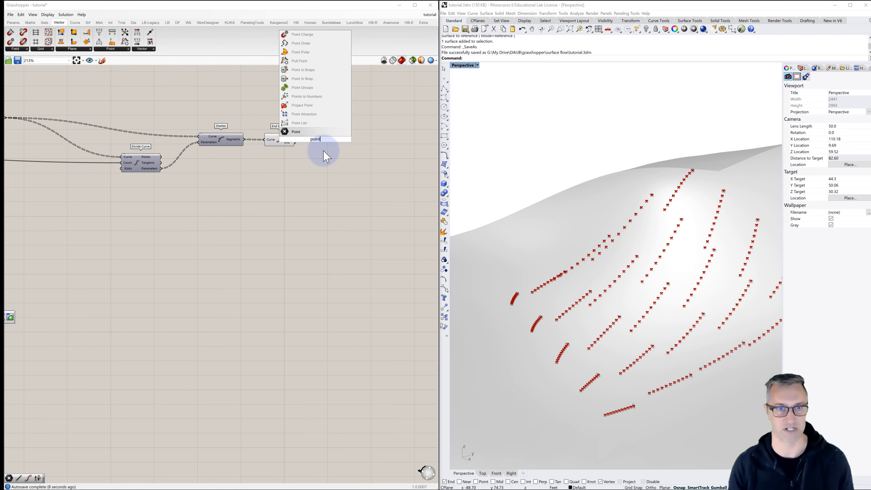
{"action": "key", "text": "Return"}
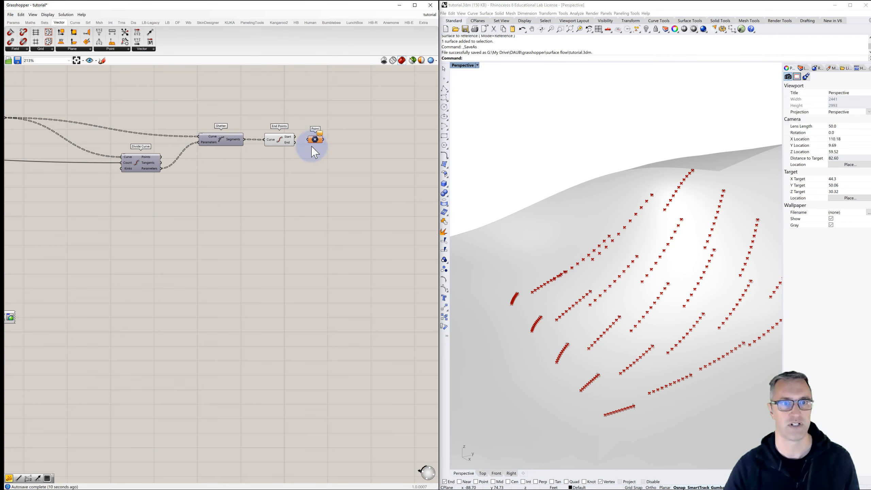
{"action": "mouse_move", "coordinate": [316, 140]}
{"action": "left_mouse_down"}
{"action": "mouse_move", "coordinate": [316, 150]}
{"action": "mouse_move", "coordinate": [300, 136]}
{"action": "mouse_move", "coordinate": [314, 151]}
{"action": "left_mouse_up"}
- Turn off the preview of the End Points component
{"action": "left_click", "coordinate": [280, 140]}
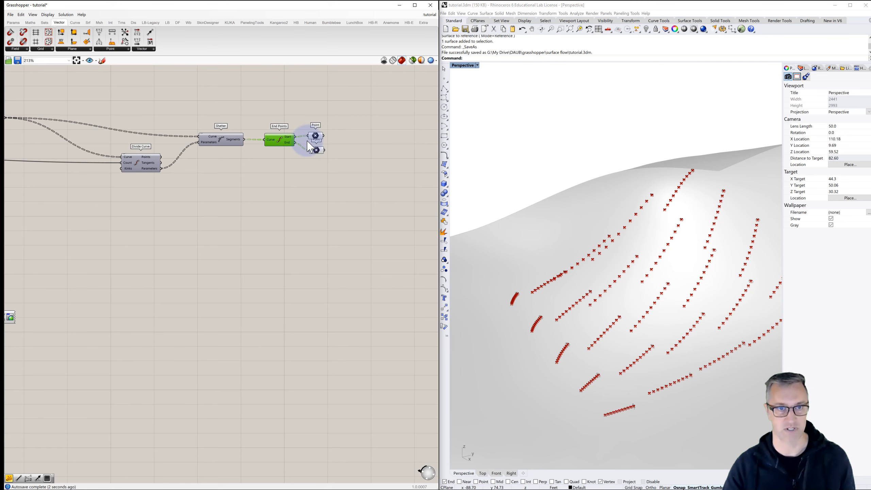
{"action": "left_click", "coordinate": [342, 145]}
{"action": "mouse_move", "coordinate": [540, 268]}
{"action": "right_mouse_down"}
{"action": "mouse_move", "coordinate": [526, 265]}
{"action": "mouse_move", "coordinate": [535, 275]}
{"action": "right_mouse_up"}
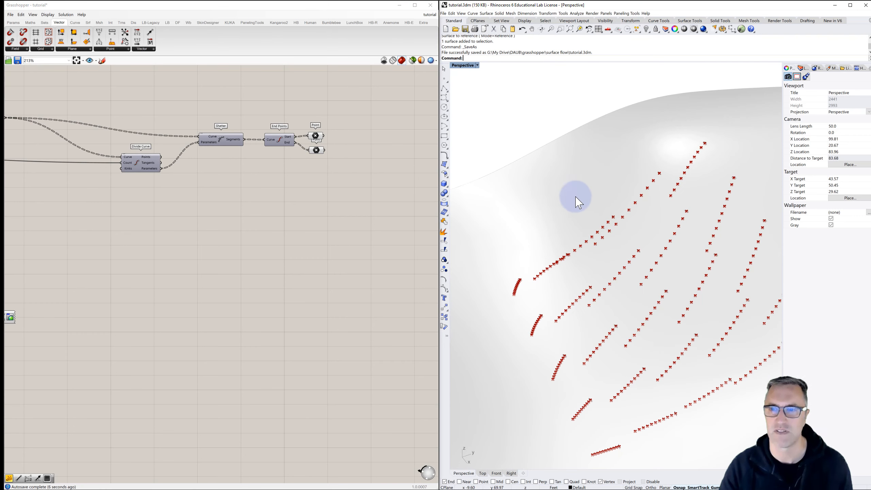
- Set the panel feeding Fast Loop Start's Iterations and Divide Curve's Count to 2
{"action": "scroll", "coordinate": [356, 181], "scroll_direction": "down", "scroll_amount": 8}
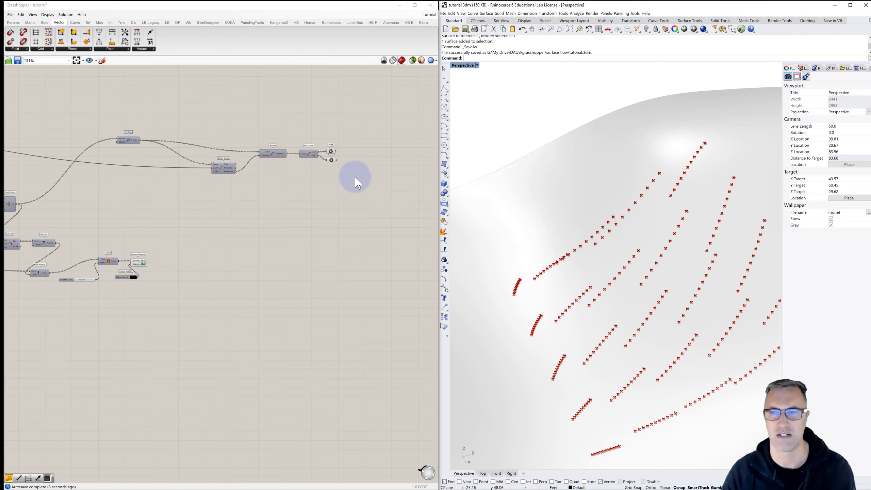
{"action": "scroll", "coordinate": [131, 137], "scroll_direction": "up", "scroll_amount": 6}
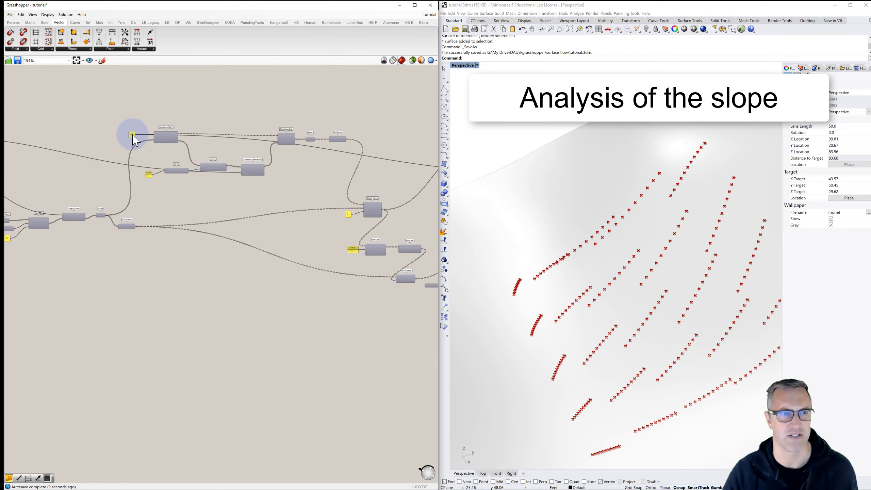
{"action": "scroll", "coordinate": [132, 137], "scroll_direction": "down", "scroll_amount": 2}
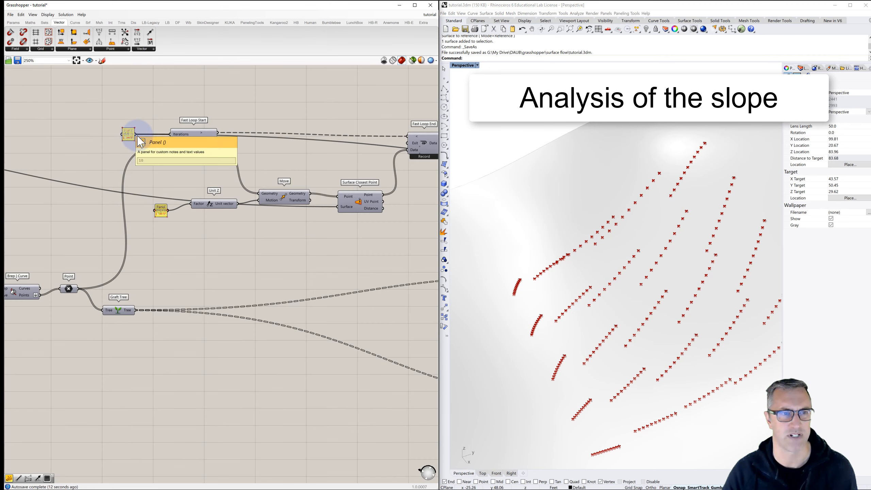
{"action": "double_click", "coordinate": [129, 135]}
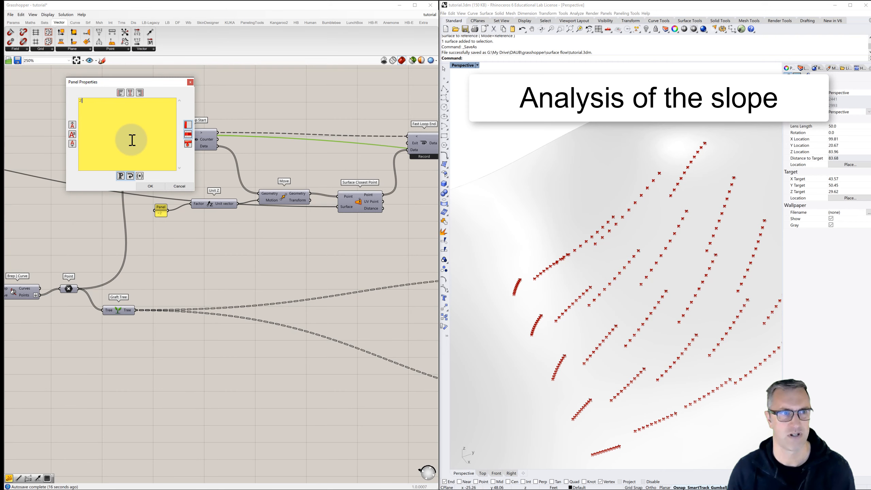
{"action": "left_click", "coordinate": [159, 186]}
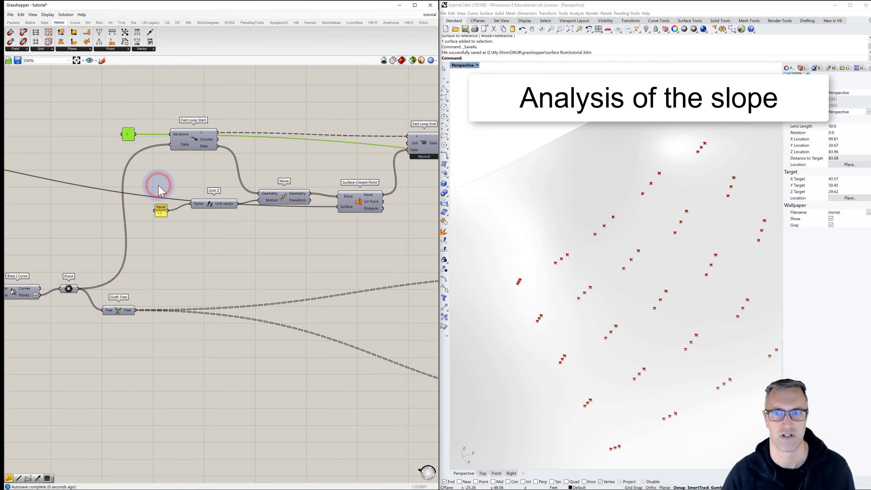
{"action": "left_click", "coordinate": [260, 120]}
- Turn the preview of the Shatter component back on
{"action": "right_click_drag", "start_coordinate": [291, 116], "coordinate": [146, 118]}
{"action": "scroll", "coordinate": [146, 116], "scroll_direction": "down", "scroll_amount": 3}
{"action": "right_click_drag", "start_coordinate": [291, 133], "coordinate": [256, 138]}
{"action": "scroll", "coordinate": [295, 154], "scroll_direction": "up", "scroll_amount": 3}
{"action": "scroll", "coordinate": [261, 166], "scroll_direction": "up", "scroll_amount": 3}
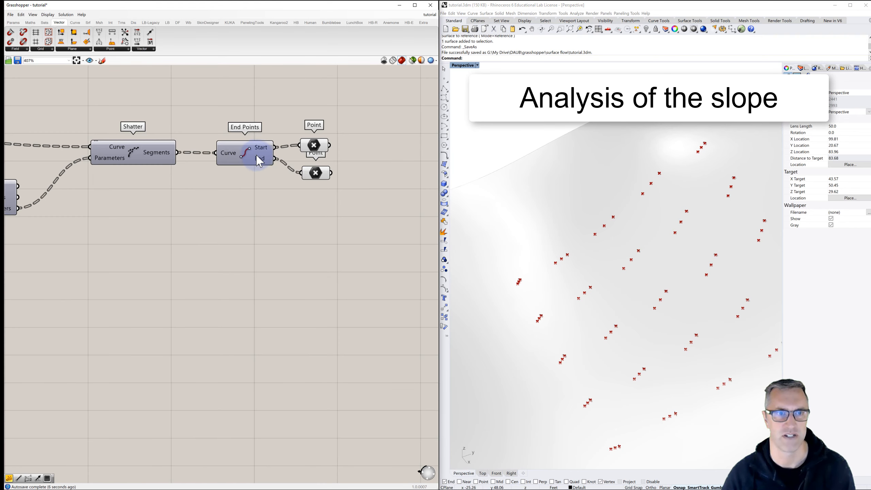
{"action": "right_click", "coordinate": [131, 152]}
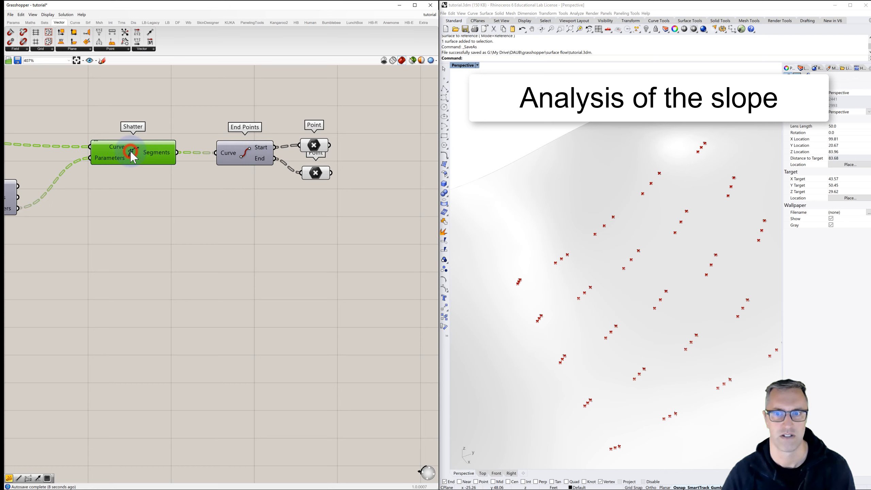
{"action": "left_click", "coordinate": [144, 162]}
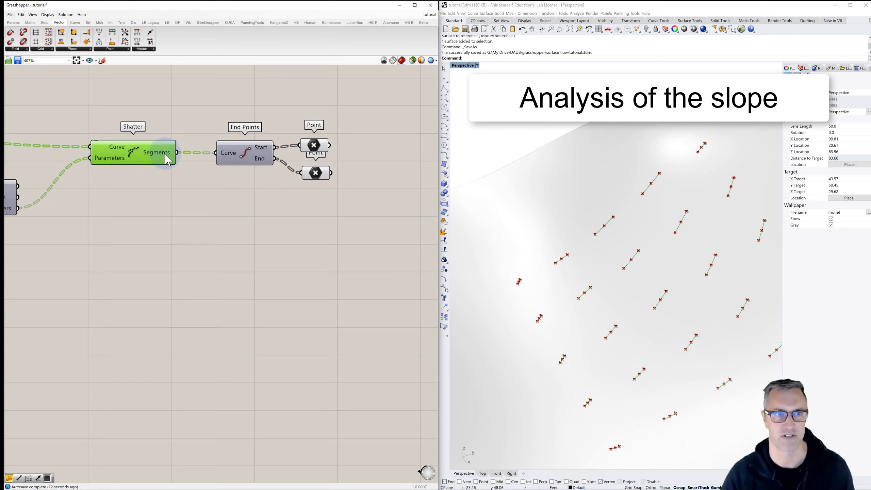
- Inspect Shatter's Segments data and highlight the start points and the end points in the viewport in turn
{"action": "mouse_move", "coordinate": [167, 159]}
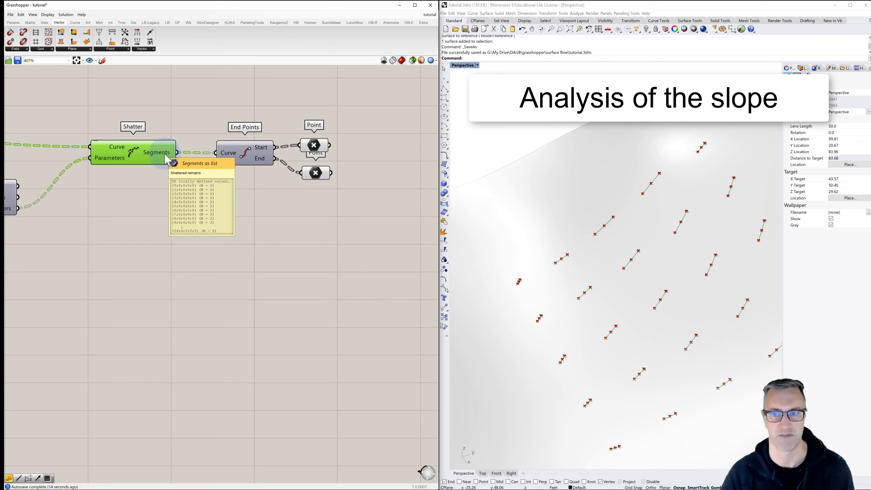
{"action": "left_click", "coordinate": [318, 152]}
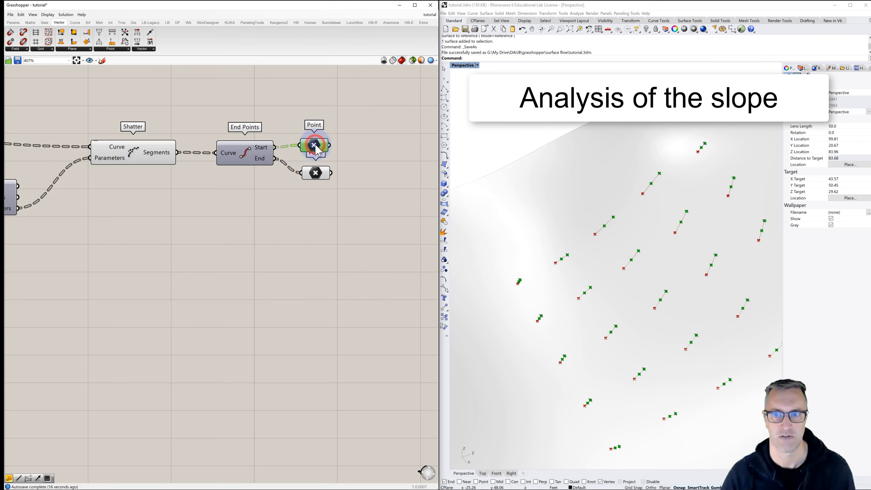
{"action": "left_click", "coordinate": [317, 175]}
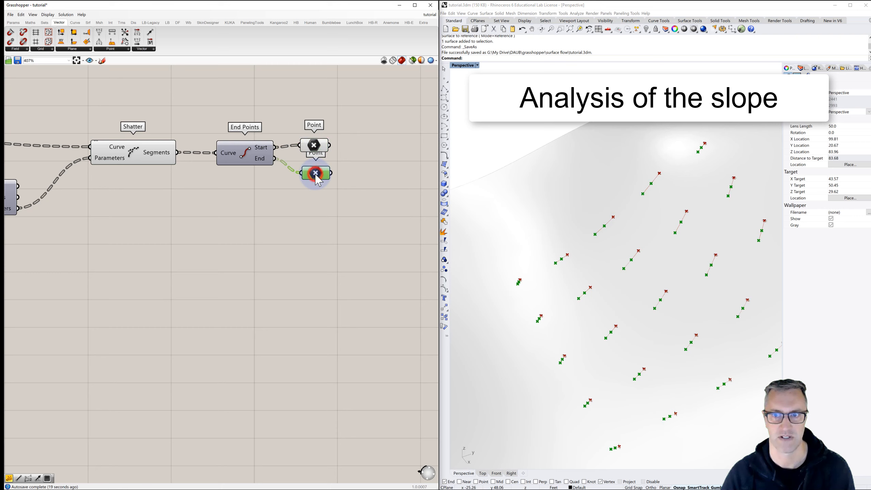
- Examine one shattered flow line up close in the viewport, highlighting its segments' start points and end points in turn
{"action": "left_click", "coordinate": [318, 148]}
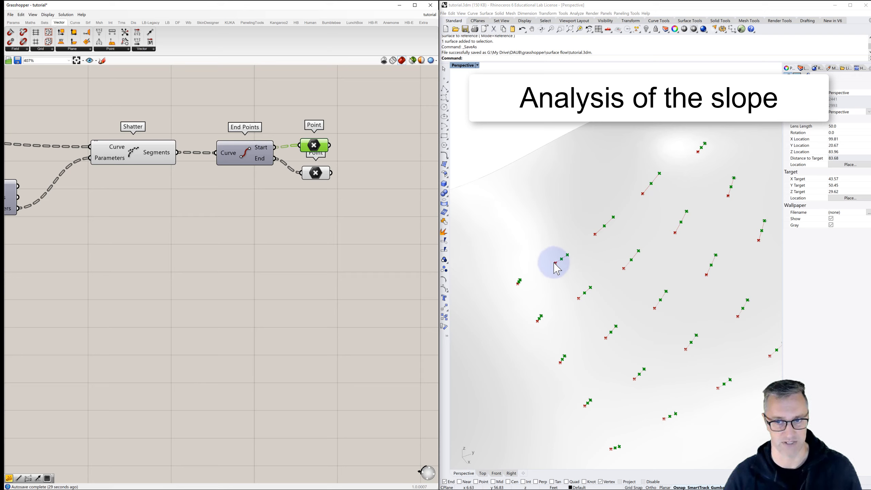
{"action": "left_click", "coordinate": [315, 173]}
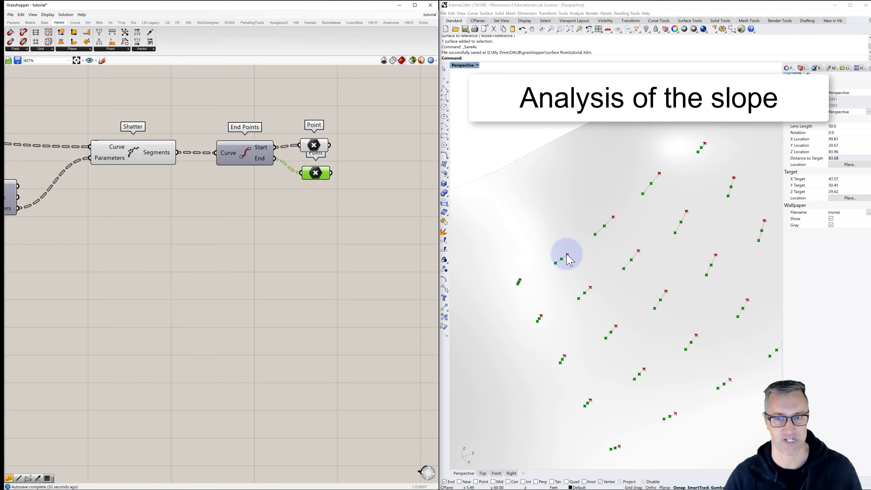
{"action": "scroll", "coordinate": [658, 193], "scroll_direction": "up", "scroll_amount": 3}
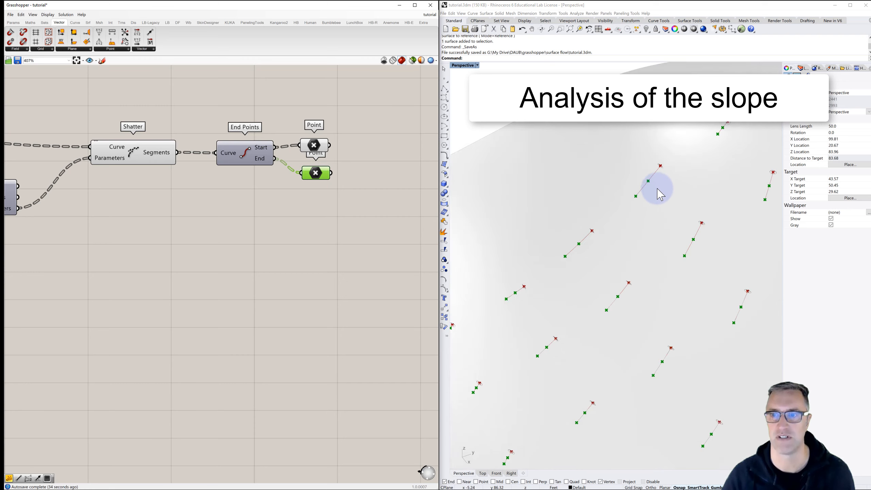
{"action": "scroll", "coordinate": [653, 187], "scroll_direction": "up", "scroll_amount": 3}
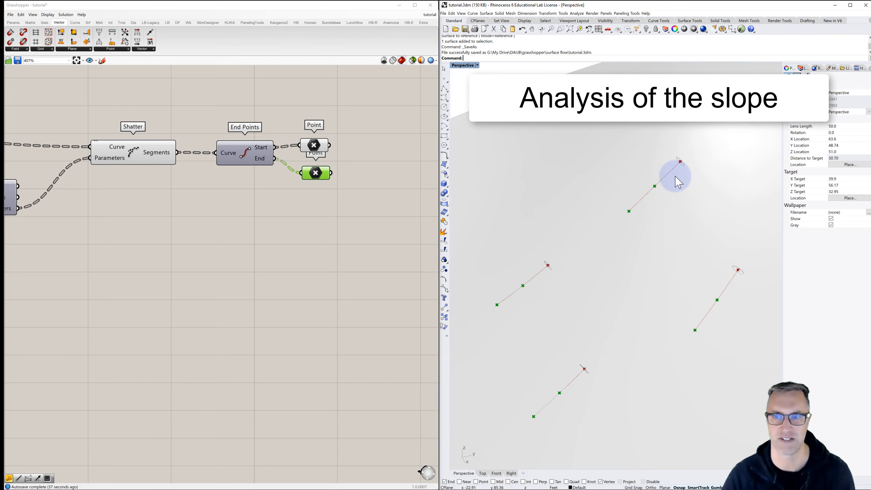
{"action": "scroll", "coordinate": [676, 182], "scroll_direction": "up", "scroll_amount": 4}
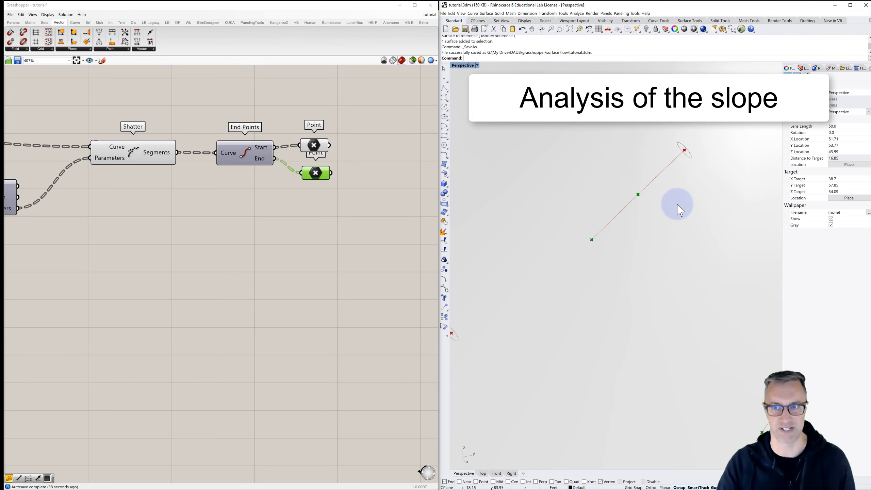
{"action": "right_click_drag", "start_coordinate": [680, 204], "coordinate": [685, 198]}
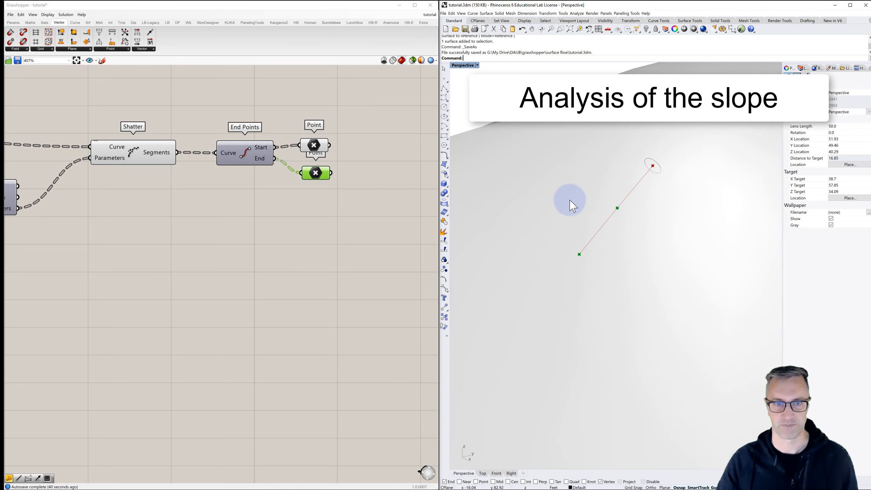
{"action": "left_click", "coordinate": [314, 146]}
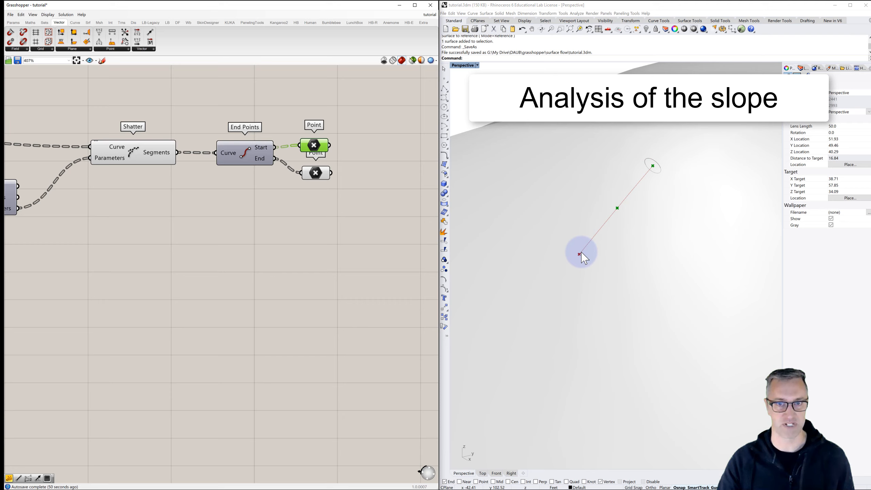
{"action": "left_click", "coordinate": [315, 176]}
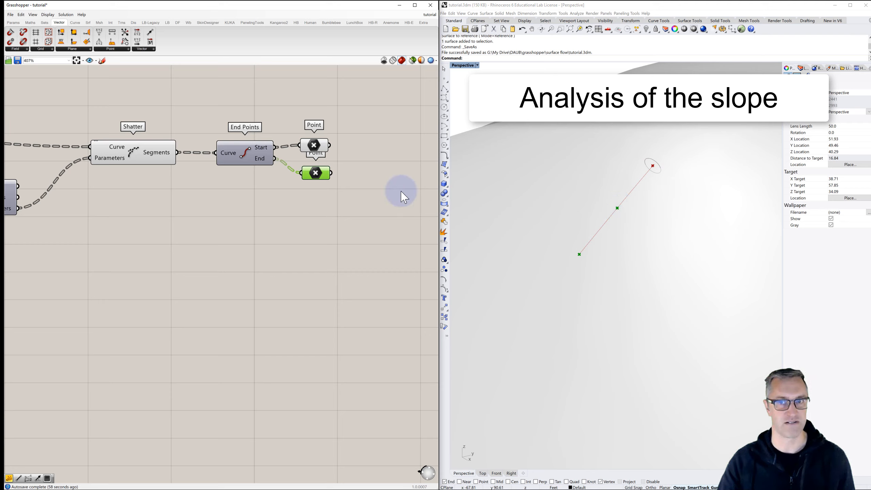
- Space out the two Point components by moving the one holding the end points further below the start points
{"action": "left_click", "coordinate": [312, 145]}
{"action": "left_click", "coordinate": [314, 171]}
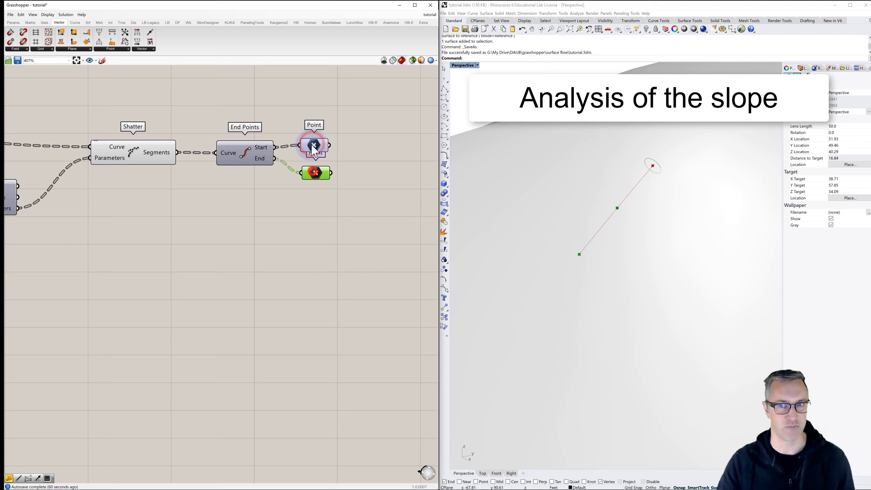
{"action": "left_click", "coordinate": [314, 144]}
{"action": "left_click", "coordinate": [316, 171]}
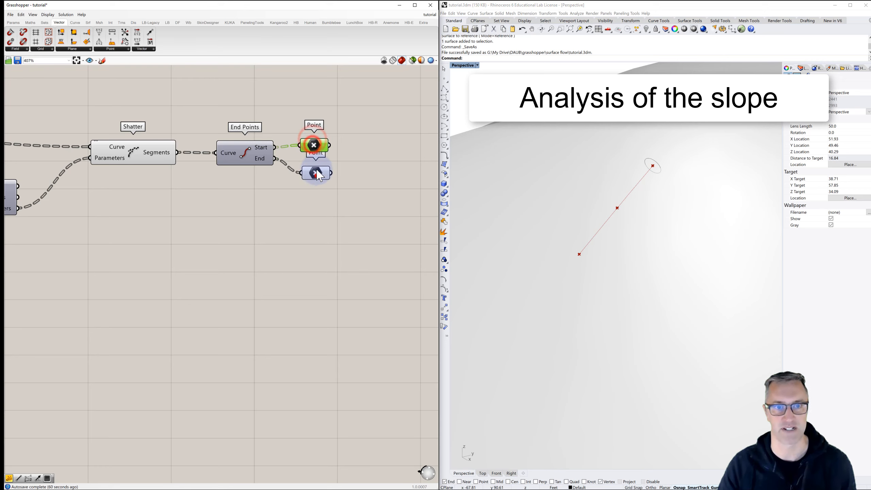
{"action": "left_click", "coordinate": [314, 145]}
{"action": "left_click_drag", "start_coordinate": [316, 171], "coordinate": [316, 183]}
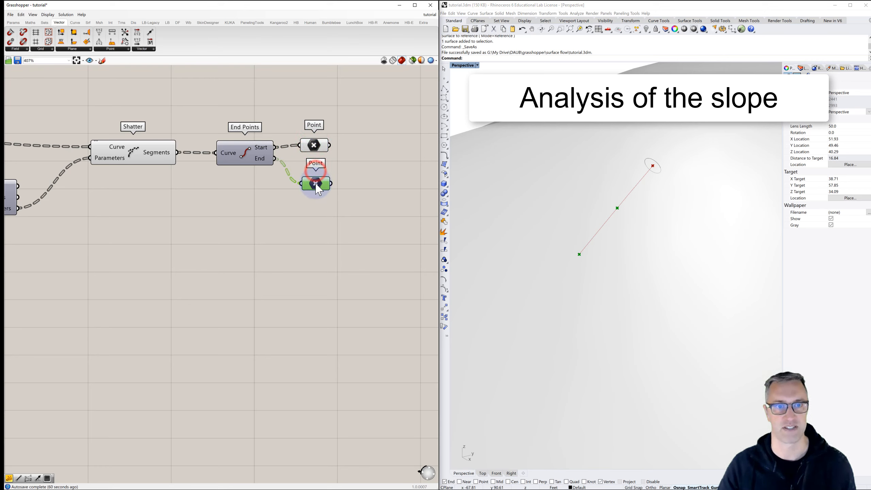
{"action": "left_click", "coordinate": [351, 169]}
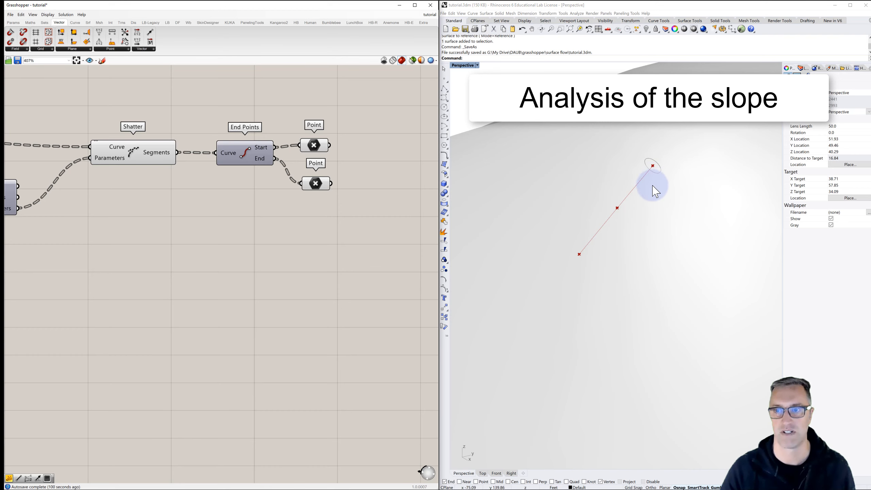
- Add a Line SDL component and connect the start points to its Start input
{"action": "right_click_drag", "start_coordinate": [337, 236], "coordinate": [228, 242]}
{"action": "double_click", "coordinate": [280, 207]}
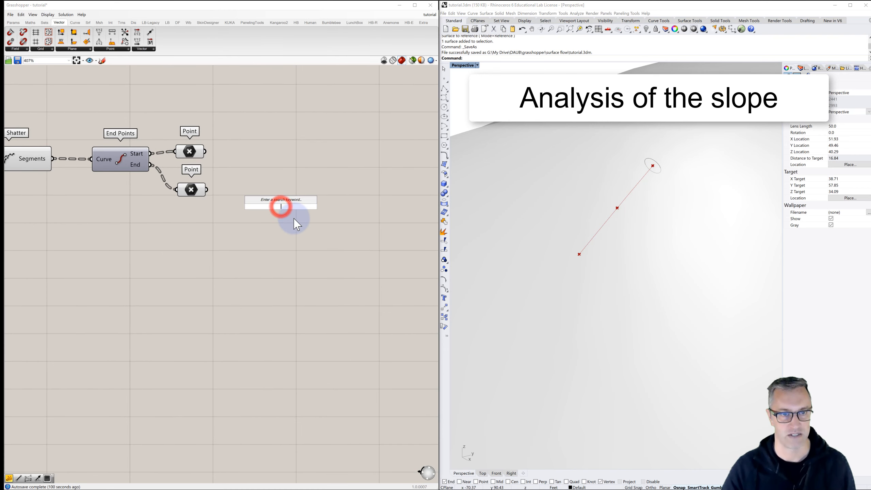
{"action": "type", "text": "line"}
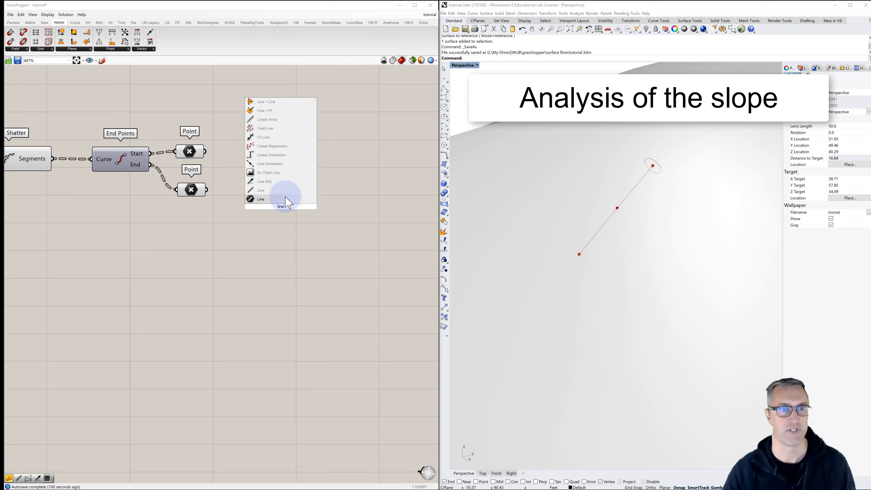
{"action": "left_click", "coordinate": [271, 181]}
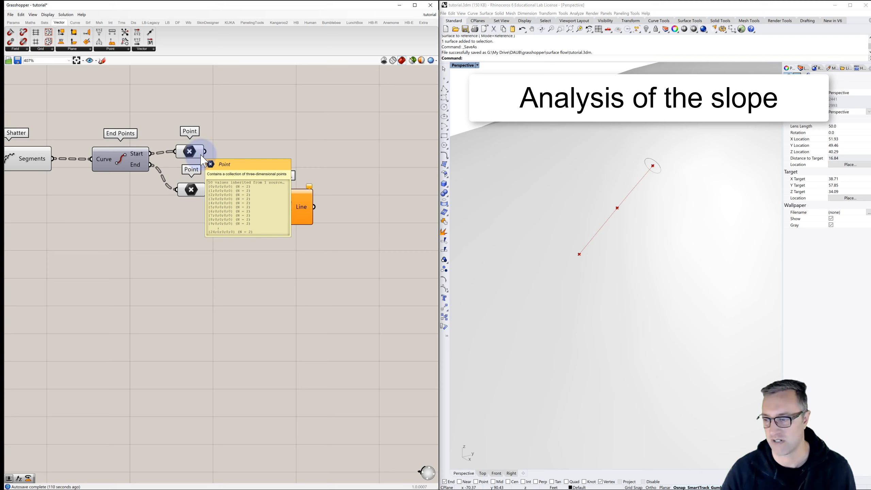
{"action": "left_click_drag", "start_coordinate": [206, 153], "coordinate": [316, 203]}
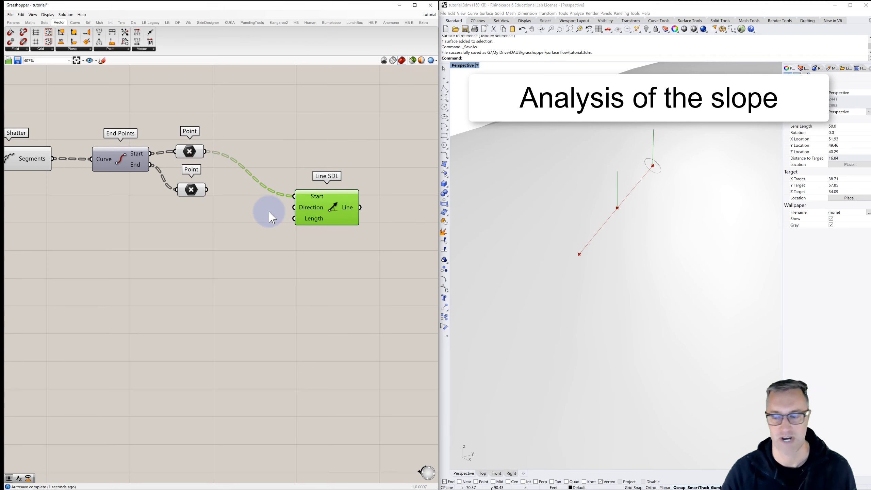
- Add a Unit Z vector, connect it to Line SDL's Direction input, and line the two components up
{"action": "double_click", "coordinate": [246, 223]}
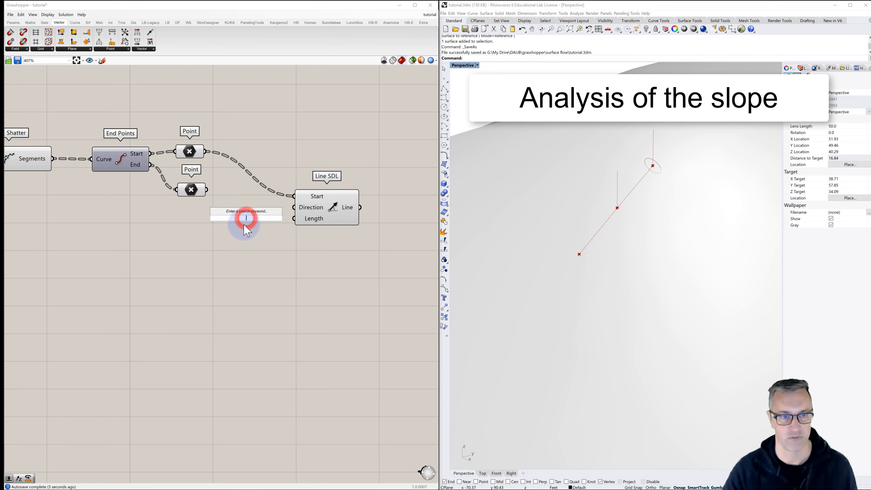
{"action": "type", "text": "z"}
{"action": "key", "text": "Return"}
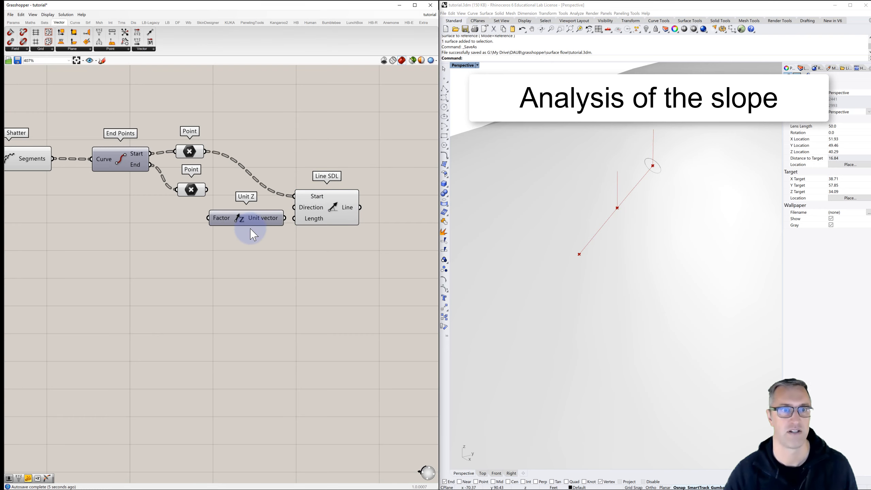
{"action": "left_click_drag", "start_coordinate": [250, 227], "coordinate": [230, 255]}
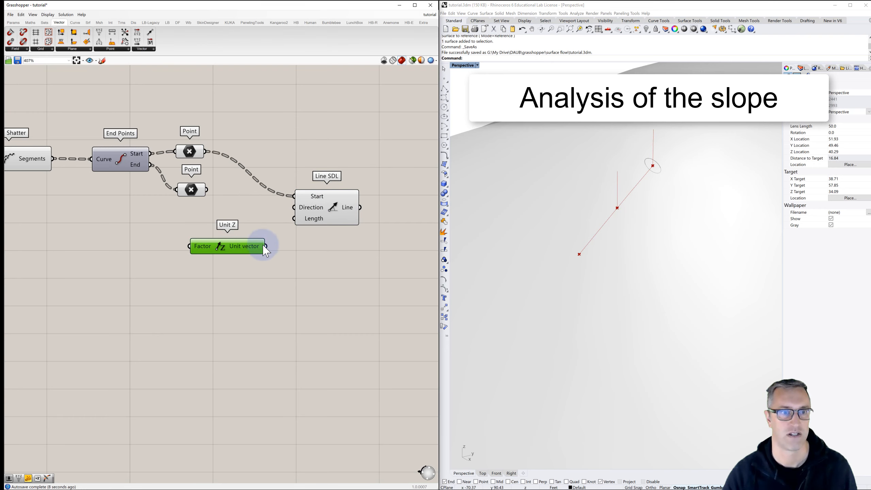
{"action": "left_click_drag", "start_coordinate": [288, 213], "coordinate": [335, 248]}
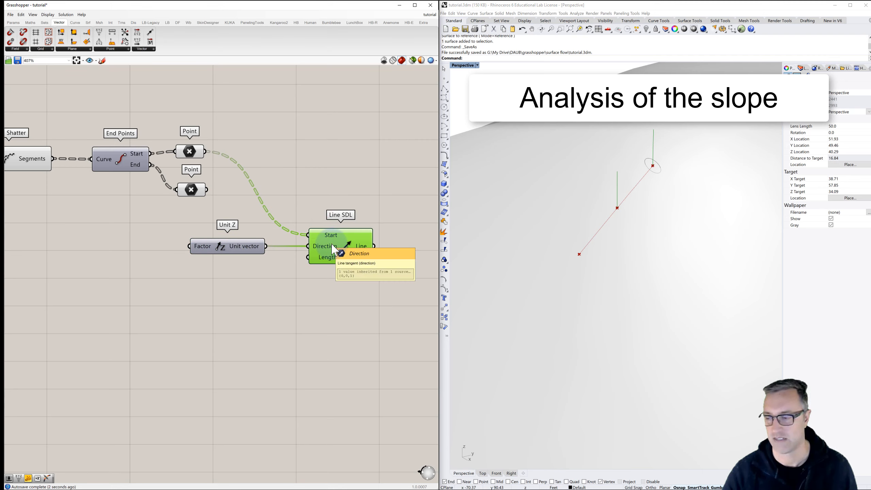
- Add a panel containing -10 and connect it to Line SDL's Length input
{"action": "double_click", "coordinate": [250, 279]}
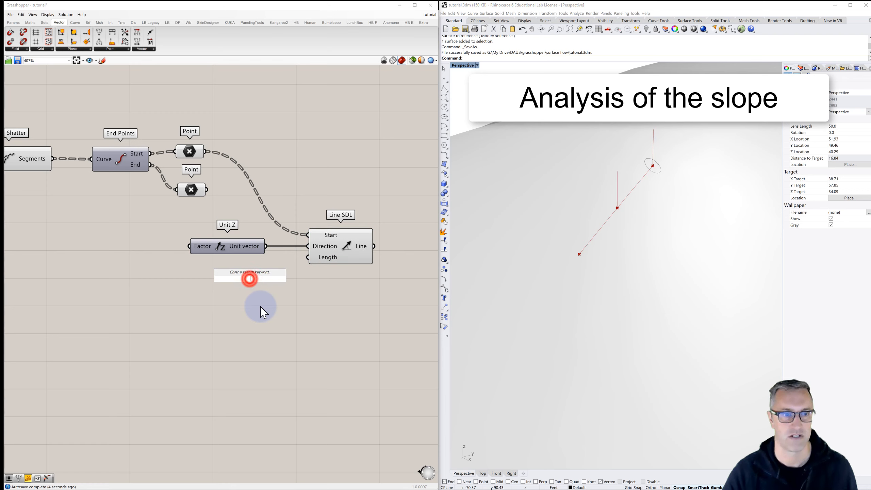
{"action": "type", "text": "//"}
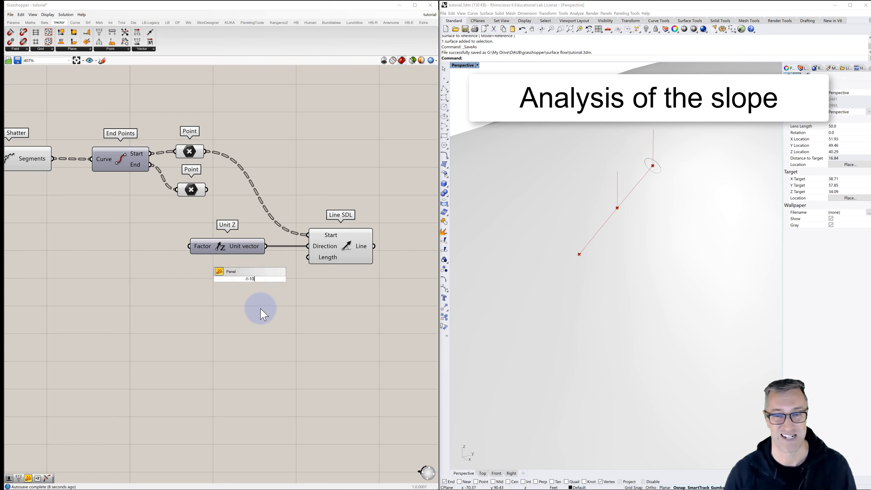
{"action": "type", "text": "-10"}
{"action": "key", "text": "Return"}
{"action": "left_click_drag", "start_coordinate": [263, 279], "coordinate": [307, 257]}
- Examine the vertical lines at the segments' start points across the whole surface and up close
{"action": "scroll", "coordinate": [293, 289], "scroll_direction": "down", "scroll_amount": 3}
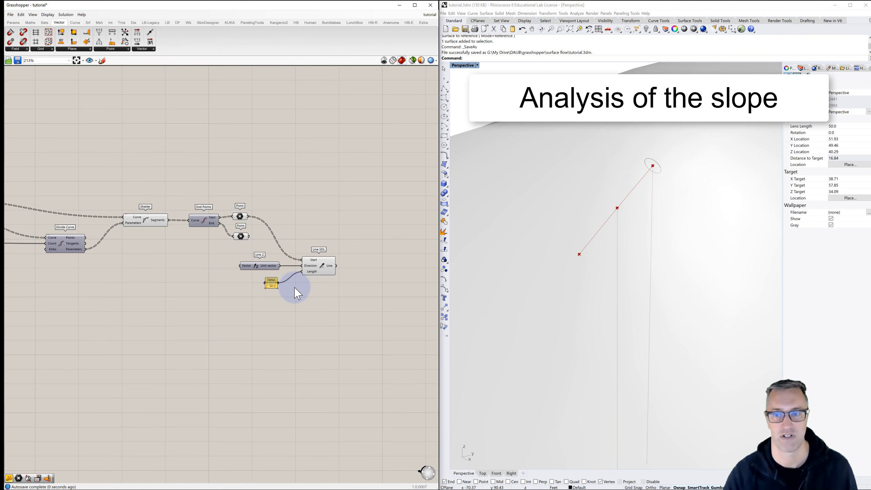
{"action": "scroll", "coordinate": [500, 266], "scroll_direction": "down", "scroll_amount": 7}
{"action": "scroll", "coordinate": [577, 266], "scroll_direction": "down", "scroll_amount": 5}
{"action": "right_click_drag", "start_coordinate": [579, 285], "coordinate": [600, 295]}
{"action": "scroll", "coordinate": [561, 277], "scroll_direction": "down", "scroll_amount": 7}
{"action": "scroll", "coordinate": [606, 280], "scroll_direction": "up", "scroll_amount": 4}
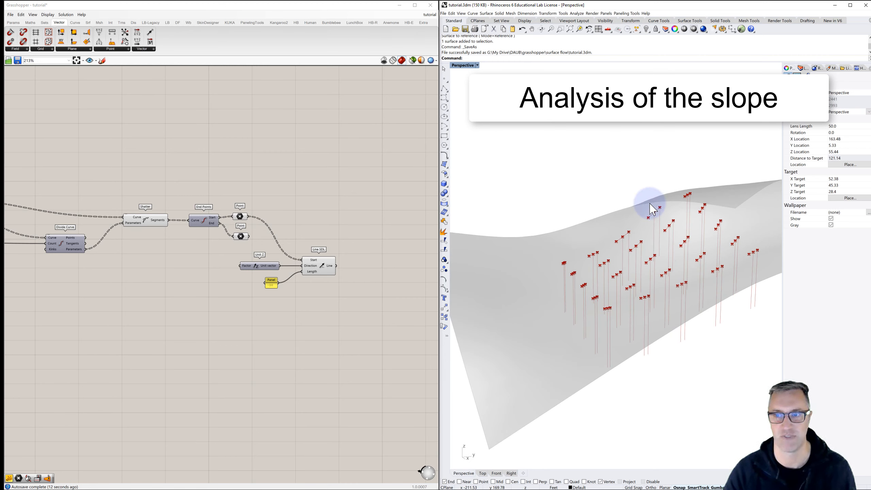
{"action": "scroll", "coordinate": [655, 210], "scroll_direction": "up", "scroll_amount": 10}
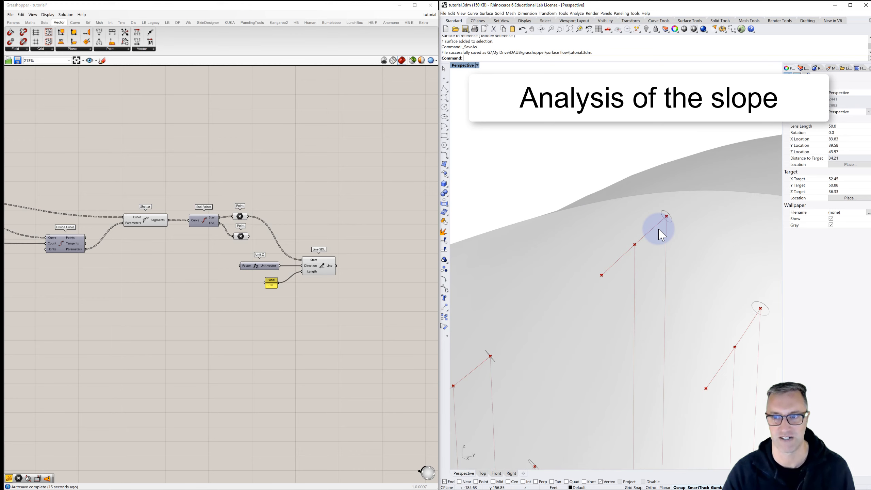
{"action": "scroll", "coordinate": [662, 235], "scroll_direction": "up", "scroll_amount": 2}
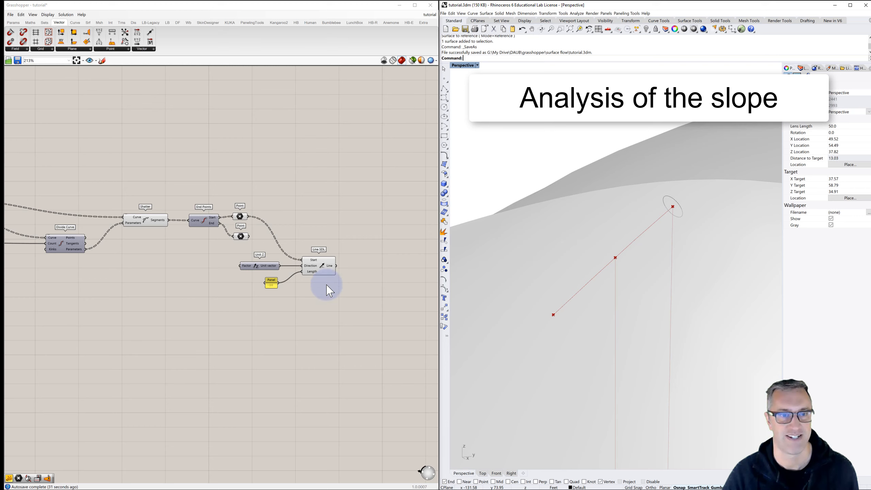
- Move the Line SDL, Unit Z and length panel group above the two Point components
{"action": "left_click_drag", "start_coordinate": [370, 239], "coordinate": [238, 293]}
{"action": "left_click_drag", "start_coordinate": [323, 273], "coordinate": [353, 186]}
{"action": "left_click", "coordinate": [331, 140]}
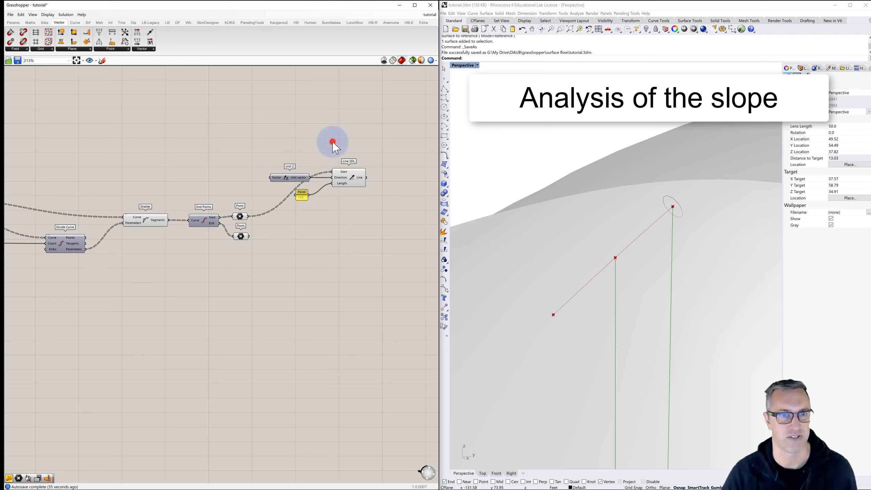
- Add an XY Plane component and connect the end points to its Origin input
{"action": "left_click", "coordinate": [294, 241]}
{"action": "double_click", "coordinate": [294, 241]}
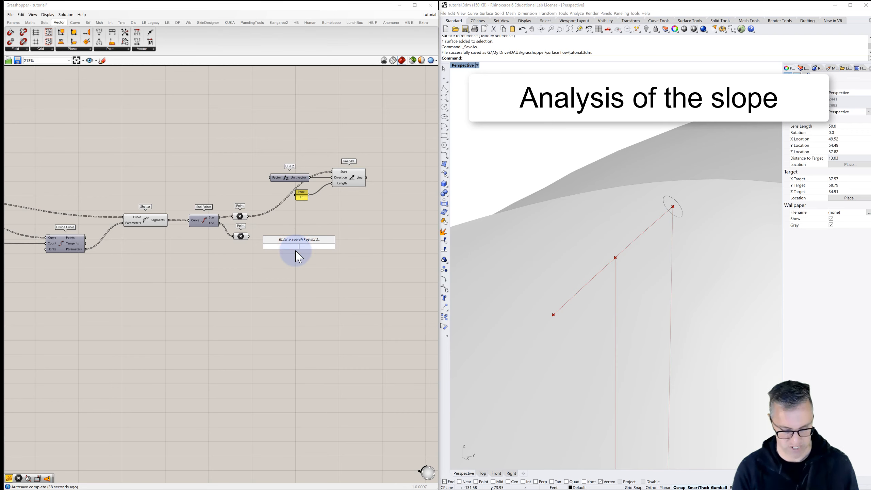
{"action": "type", "text": "xy"}
{"action": "key", "text": "Return"}
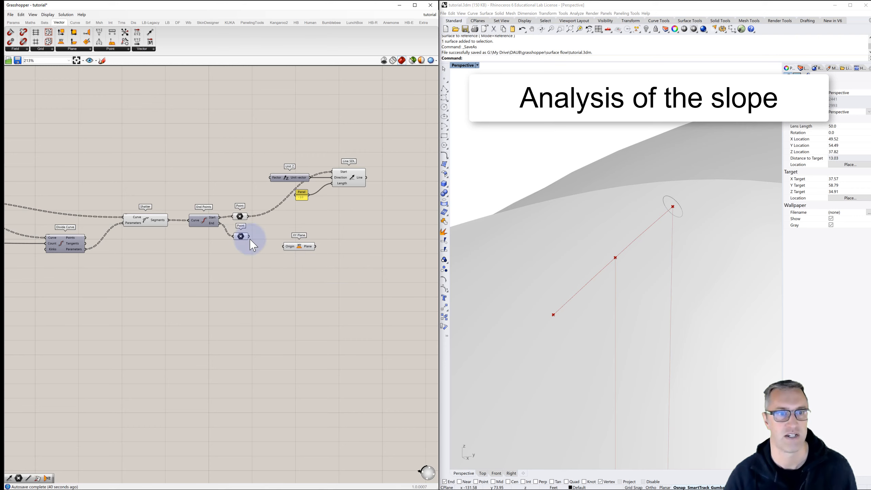
{"action": "left_click_drag", "start_coordinate": [258, 244], "coordinate": [284, 246]}
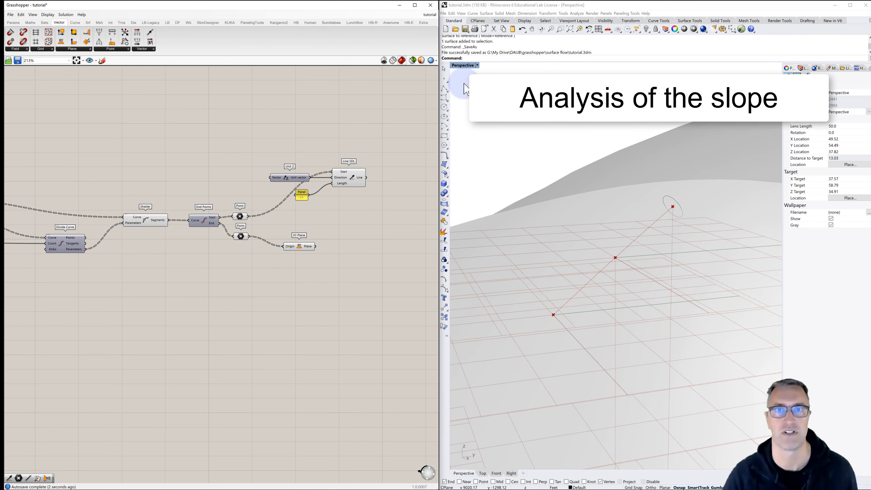
- Set the preview plane size to 2 and check the planes over the surface in the viewport
{"action": "left_click", "coordinate": [48, 15]}
{"action": "mouse_move", "coordinate": [67, 103]}
{"action": "double_click", "coordinate": [126, 99]}
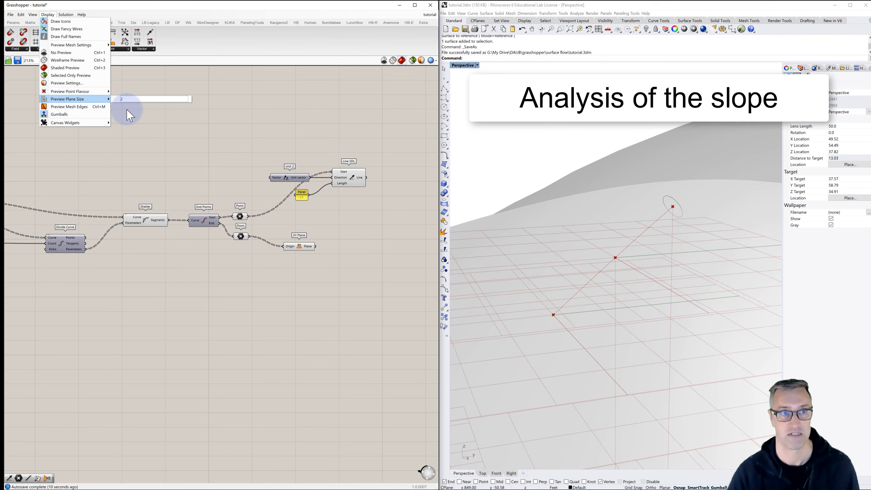
{"action": "left_click", "coordinate": [146, 125]}
{"action": "scroll", "coordinate": [520, 216], "scroll_direction": "down", "scroll_amount": 15}
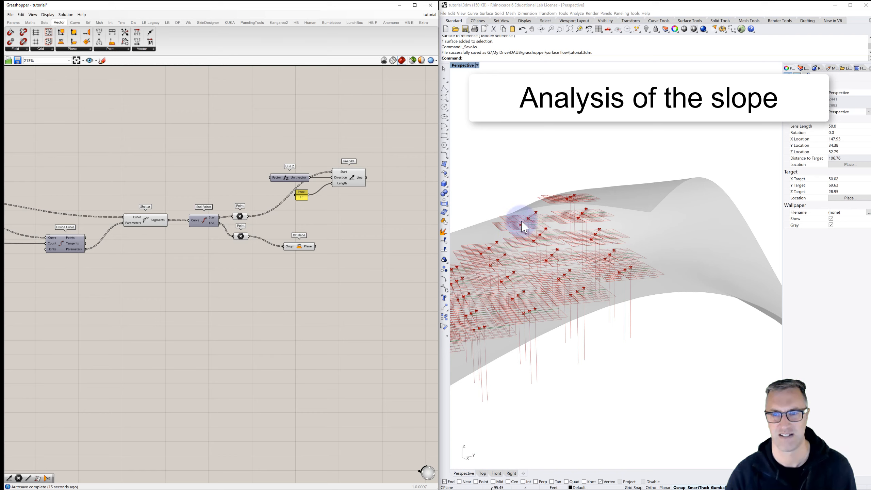
{"action": "right_click_drag", "start_coordinate": [522, 217], "coordinate": [593, 181], "text": "shift"}
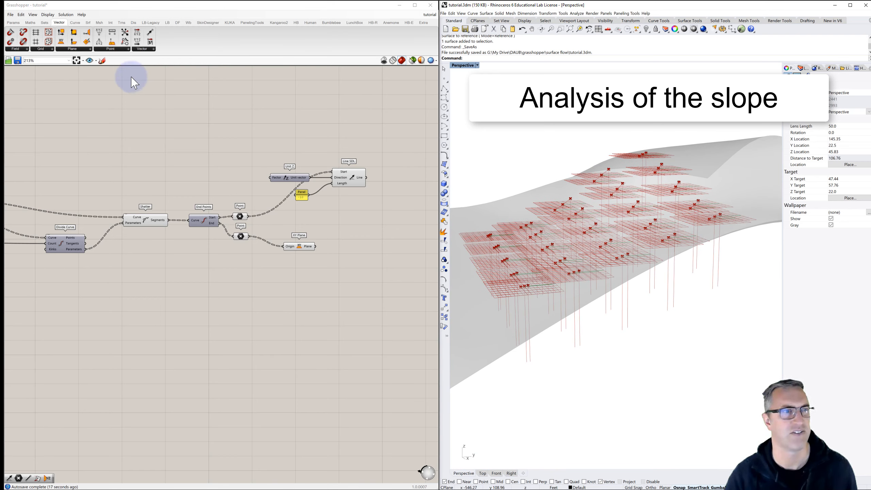
- Reduce the preview plane size and inspect the planes at the flow-line segments up close in the viewport
{"action": "left_click", "coordinate": [47, 15]}
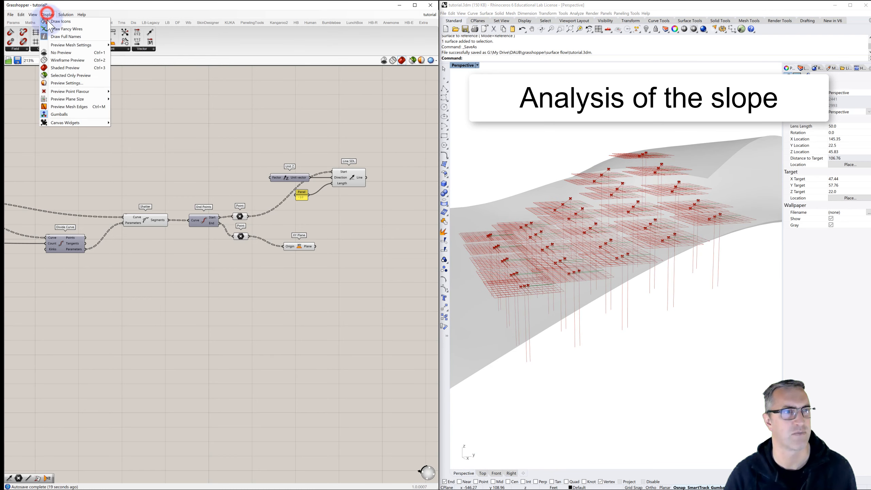
{"action": "mouse_move", "coordinate": [69, 100]}
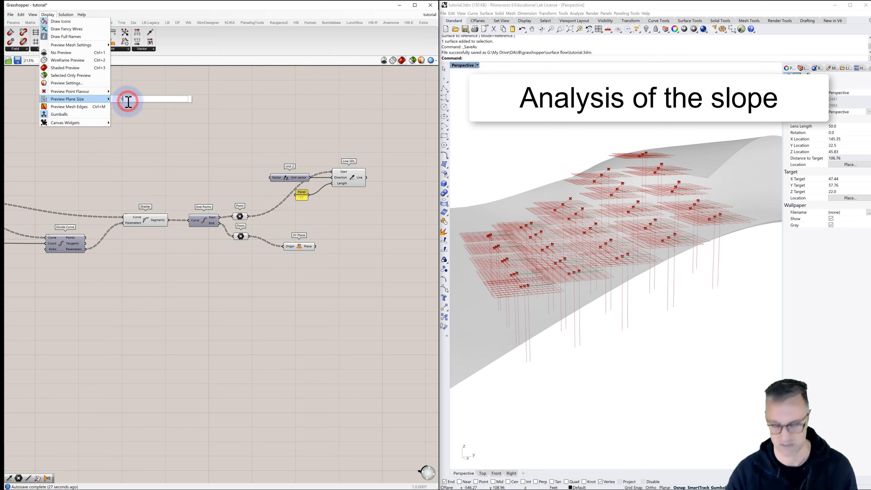
{"action": "left_click", "coordinate": [285, 137]}
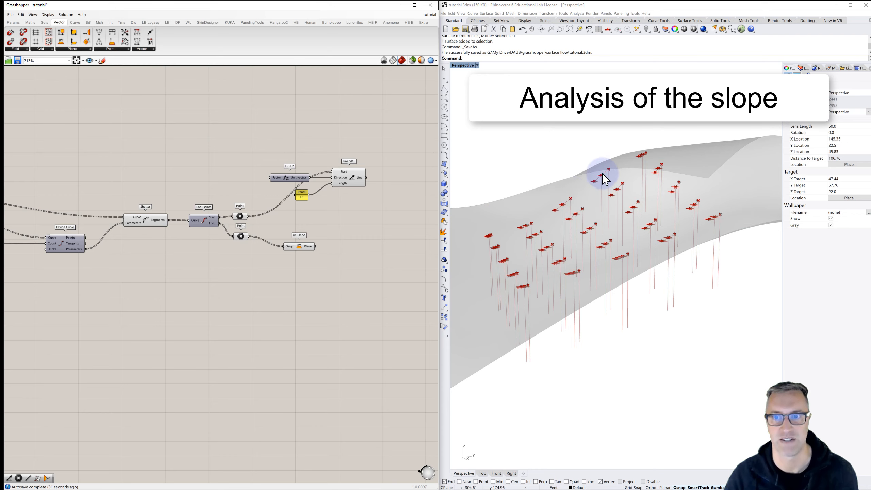
{"action": "scroll", "coordinate": [603, 174], "scroll_direction": "up", "scroll_amount": 5}
{"action": "scroll", "coordinate": [601, 168], "scroll_direction": "up", "scroll_amount": 11}
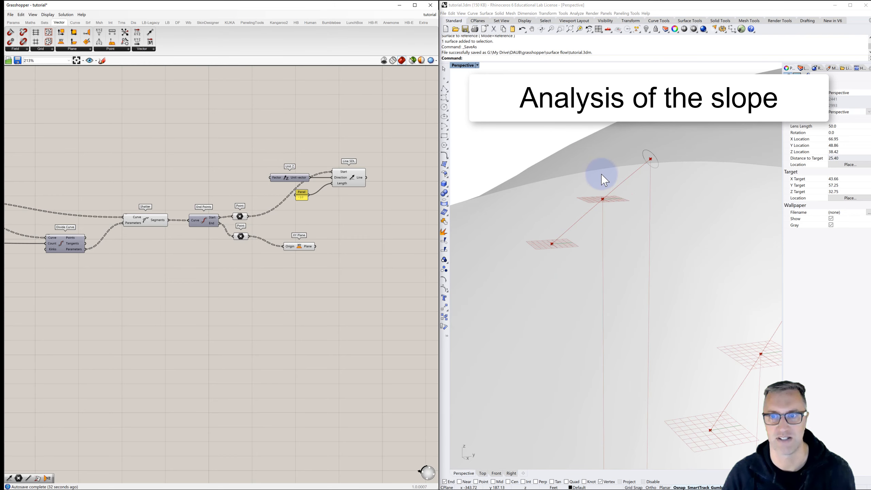
{"action": "mouse_move", "coordinate": [603, 179]}
{"action": "right_mouse_down"}
{"action": "mouse_move", "coordinate": [632, 174]}
{"action": "mouse_move", "coordinate": [603, 186]}
{"action": "right_mouse_up"}
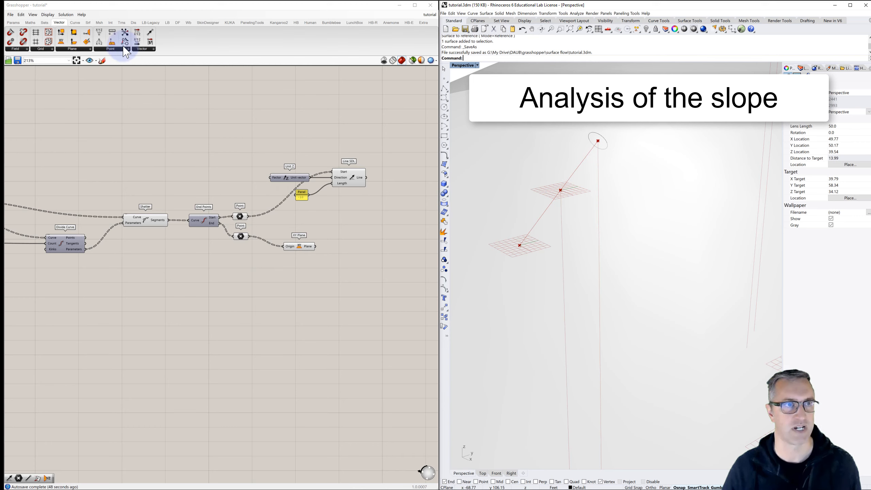
- Add a Curve | Plane intersection component and connect the Line SDL lines to Curve and the XY planes to Plane
{"action": "left_click", "coordinate": [110, 22]}
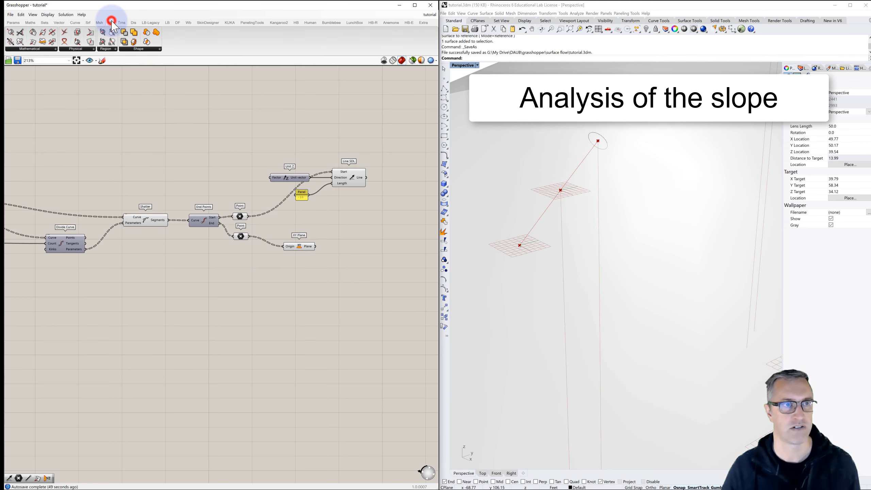
{"action": "left_click", "coordinate": [42, 49]}
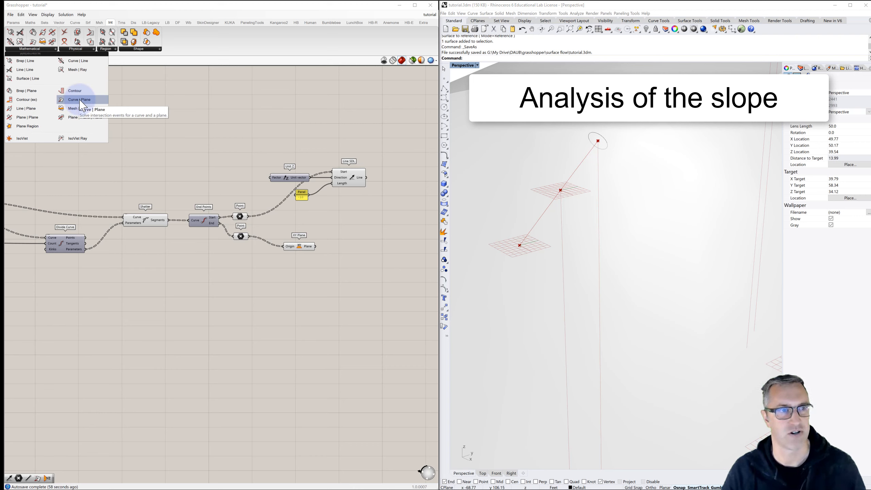
{"action": "left_click_drag", "start_coordinate": [80, 100], "coordinate": [329, 229]}
{"action": "left_click_drag", "start_coordinate": [399, 232], "coordinate": [400, 231]}
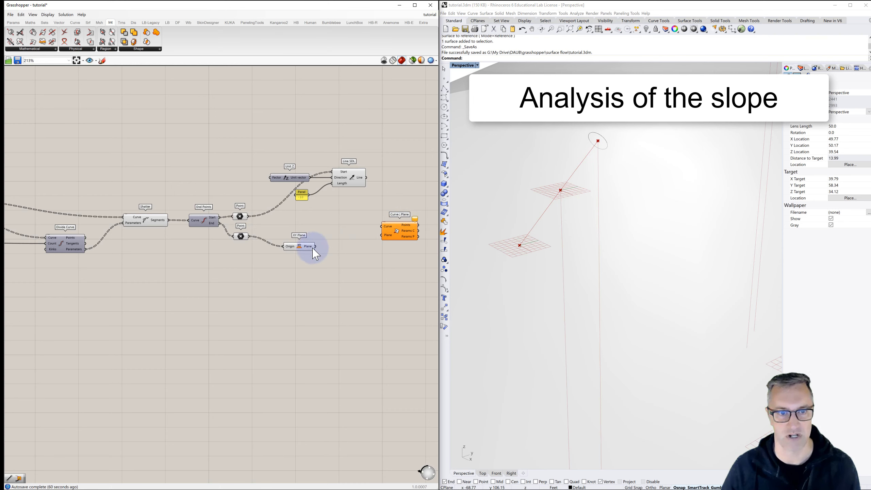
{"action": "left_click_drag", "start_coordinate": [315, 246], "coordinate": [380, 234]}
{"action": "left_click_drag", "start_coordinate": [366, 178], "coordinate": [385, 228]}
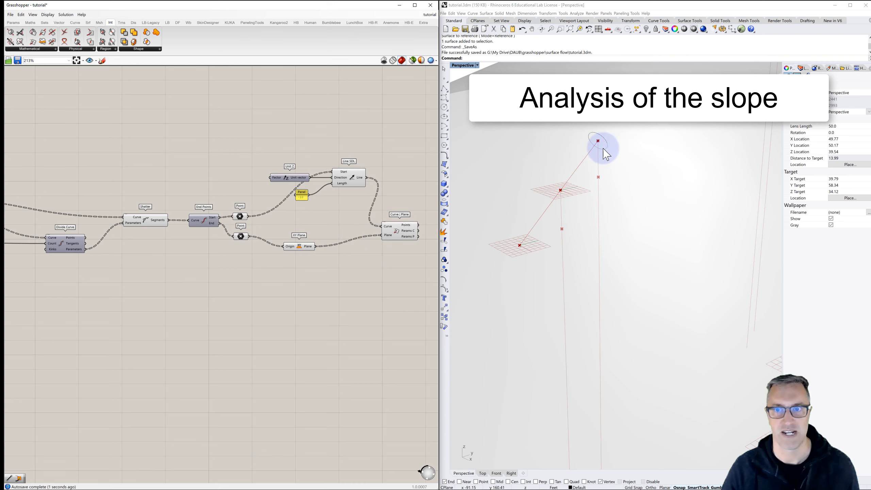
{"action": "right_click_drag", "start_coordinate": [578, 194], "coordinate": [645, 163]}
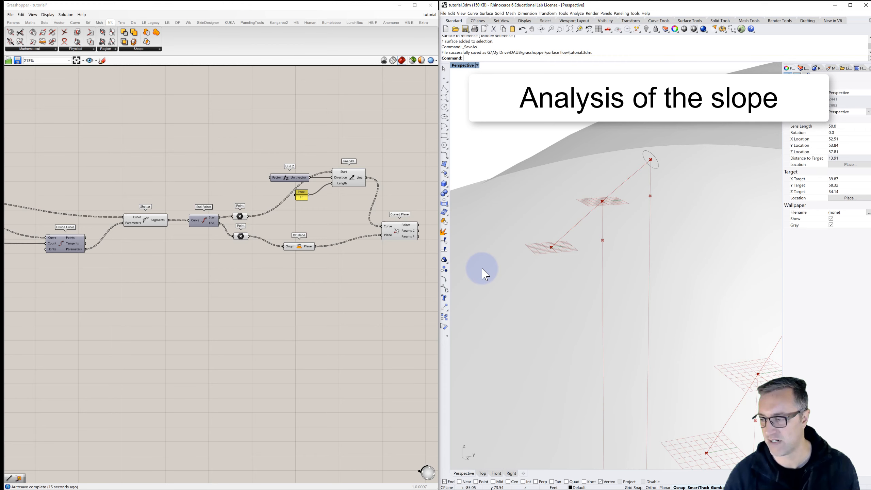
- Add a Line component beyond the Curve | Plane component and place a duplicate of it below
{"action": "right_click_drag", "start_coordinate": [305, 259], "coordinate": [211, 262]}
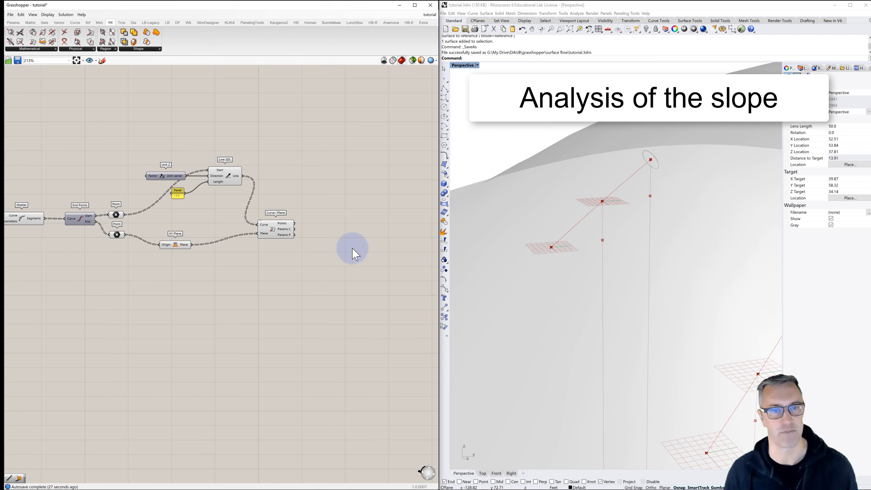
{"action": "double_click", "coordinate": [336, 227]}
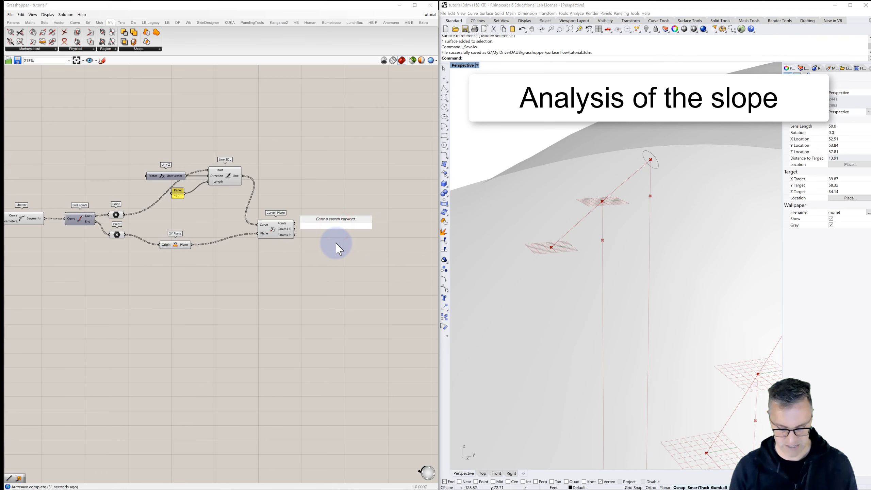
{"action": "type", "text": "line"}
{"action": "left_click", "coordinate": [325, 211]}
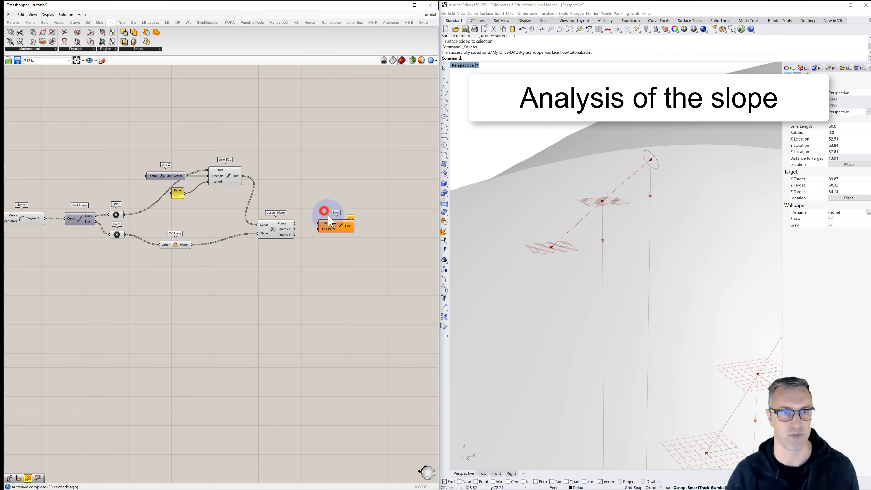
{"action": "left_click_drag", "start_coordinate": [342, 226], "coordinate": [366, 254]}
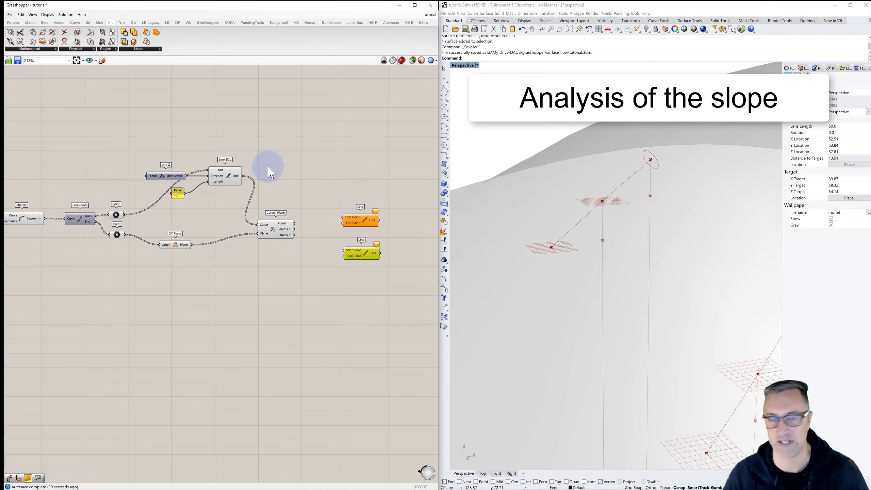
- Connect the segment start points and the intersection points to the upper Line component's Start Point and End Point, flattening both inputs
{"action": "left_click_drag", "start_coordinate": [125, 214], "coordinate": [359, 201]}
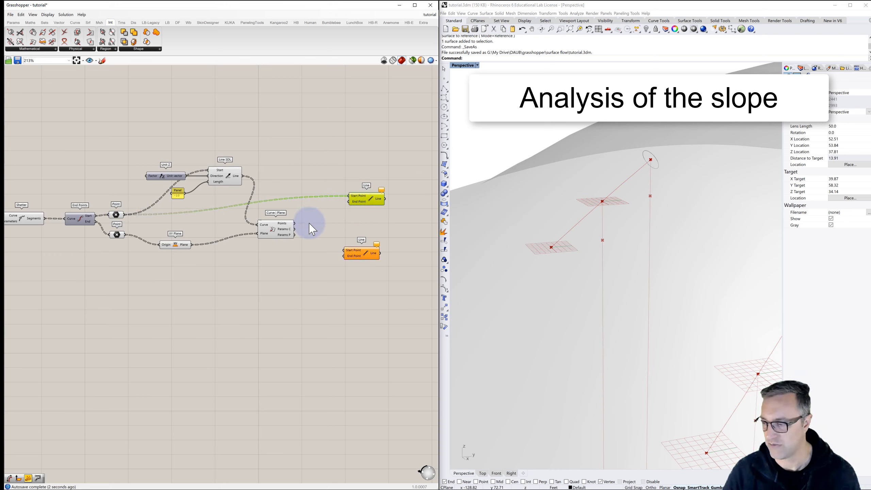
{"action": "left_click_drag", "start_coordinate": [295, 223], "coordinate": [348, 202]}
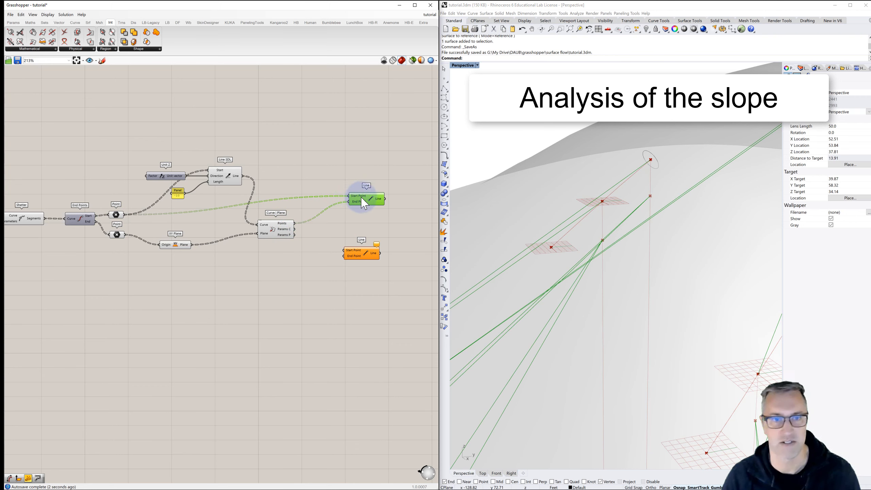
{"action": "right_click", "coordinate": [353, 196]}
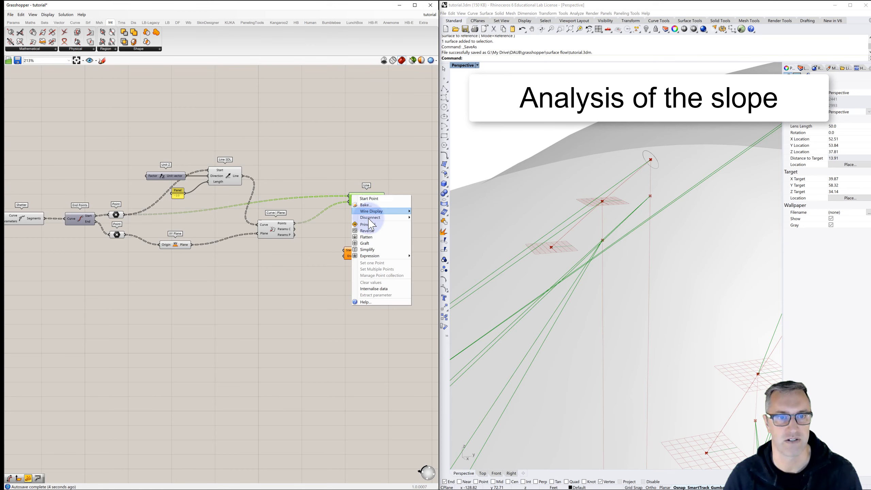
{"action": "left_click", "coordinate": [366, 237]}
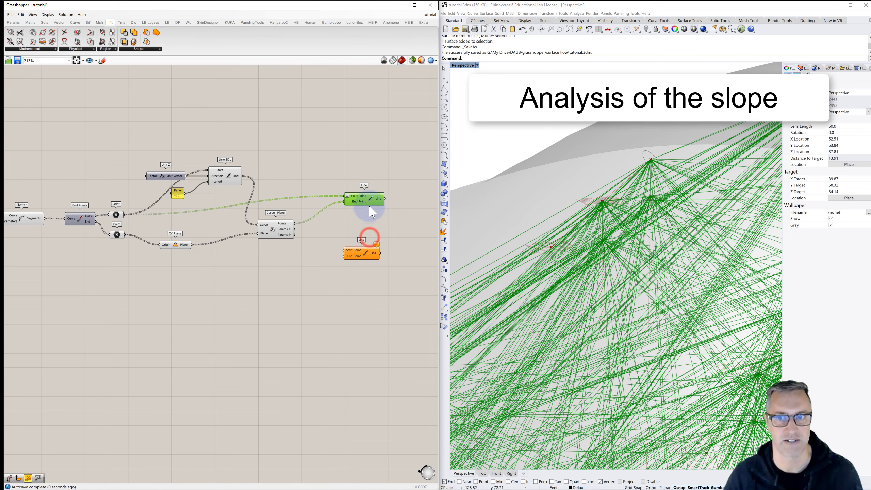
{"action": "right_click", "coordinate": [356, 202]}
{"action": "left_click", "coordinate": [370, 242]}
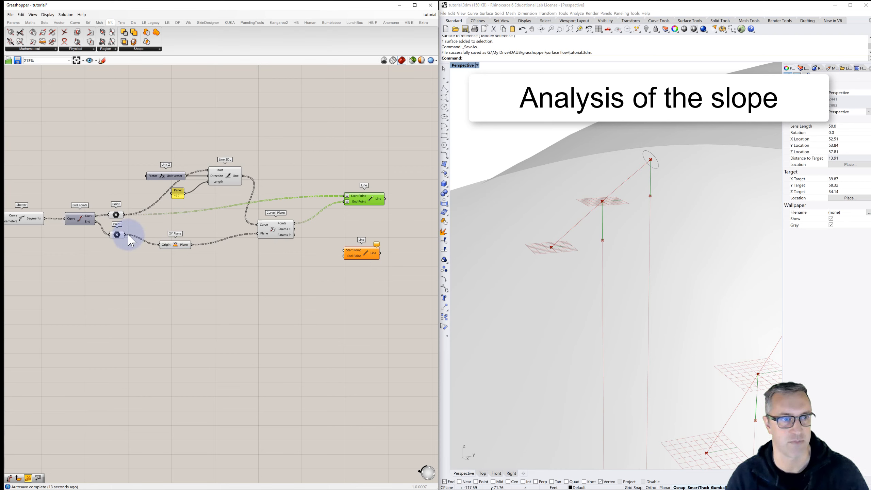
- Connect the intersection points and the segment end points to the lower Line component's Start Point and End Point, flattening both inputs
{"action": "left_click_drag", "start_coordinate": [127, 235], "coordinate": [346, 258]}
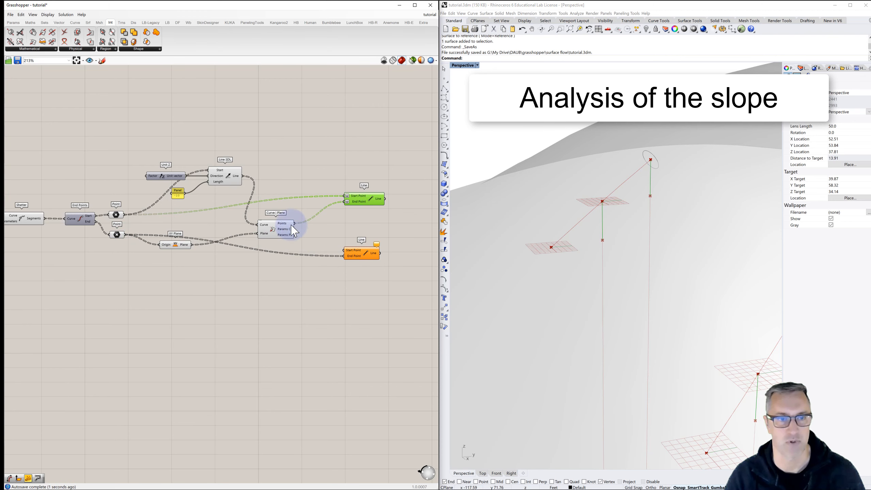
{"action": "left_click_drag", "start_coordinate": [295, 223], "coordinate": [345, 250]}
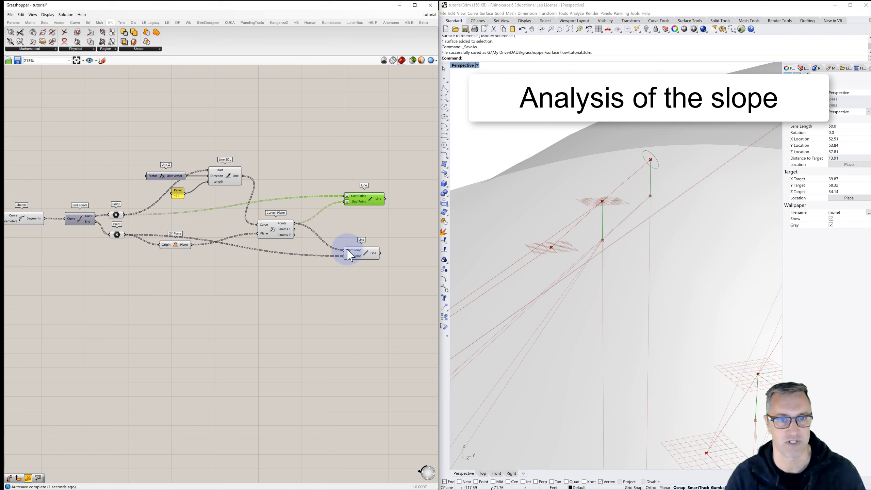
{"action": "right_click", "coordinate": [347, 251]}
{"action": "left_click", "coordinate": [367, 291]}
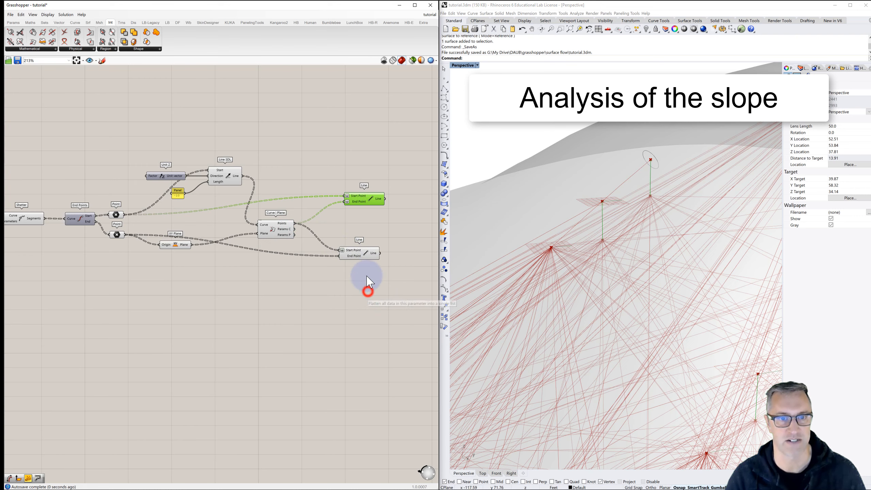
{"action": "right_click", "coordinate": [353, 256]}
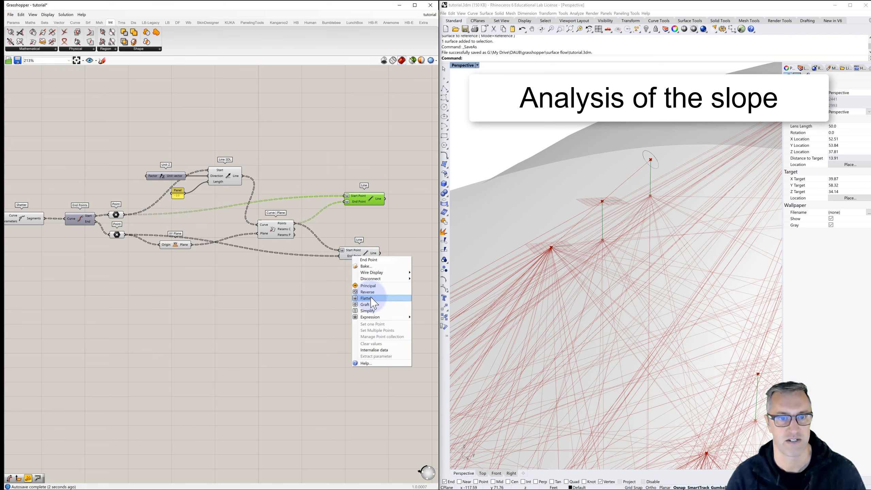
{"action": "left_click", "coordinate": [371, 298]}
{"action": "left_click", "coordinate": [366, 250]}
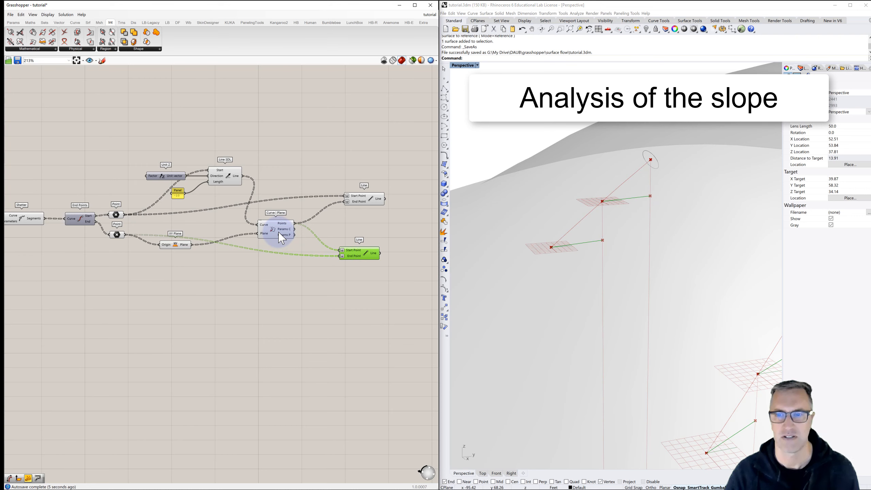
- Turn off the preview of the Line SDL and XY Plane components
{"action": "left_click", "coordinate": [228, 175]}
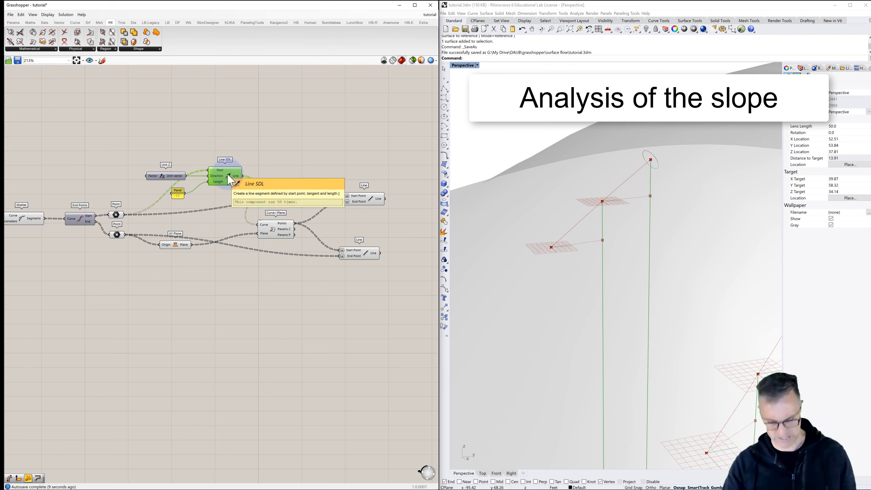
{"action": "key", "text": "ctrl+q"}
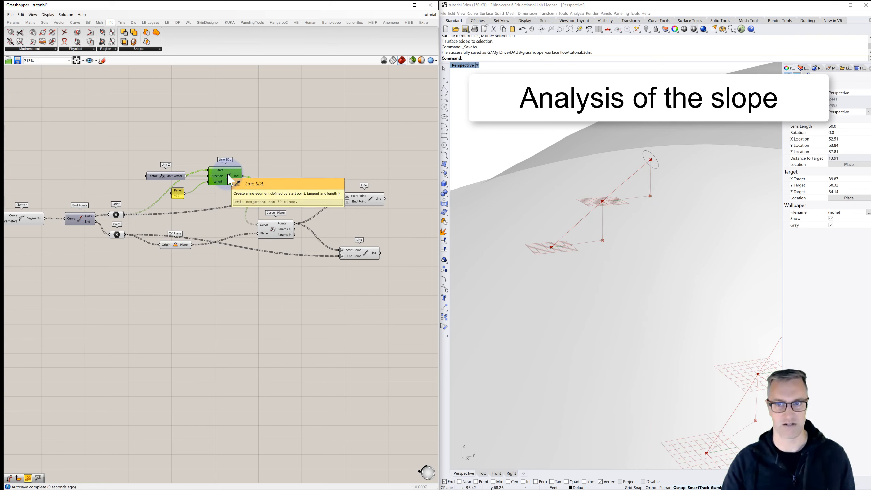
{"action": "left_click", "coordinate": [179, 254]}
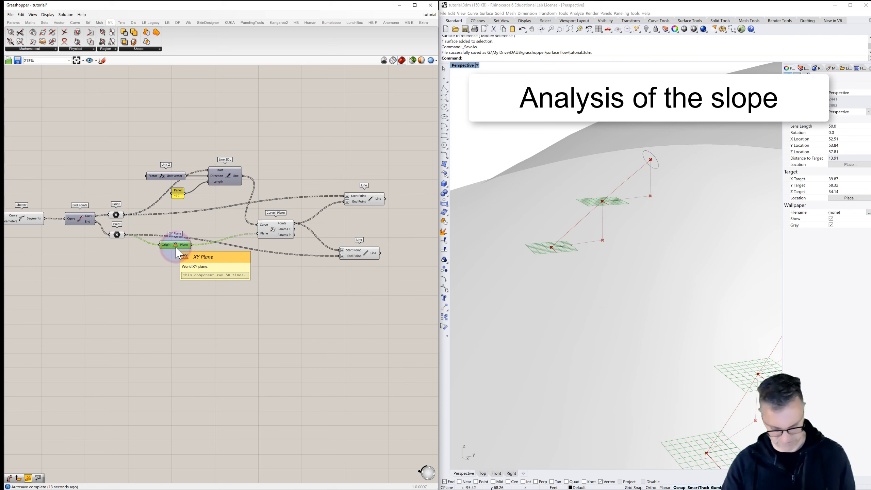
{"action": "key", "text": "ctrl+q"}
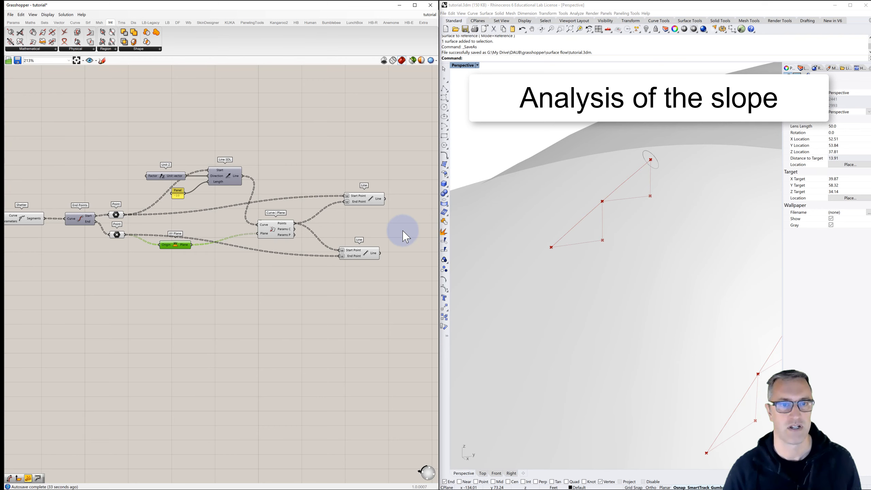
- Add two curve Length components and connect the upper and lower Line outputs to their Curve inputs
{"action": "right_click_drag", "start_coordinate": [391, 230], "coordinate": [256, 221]}
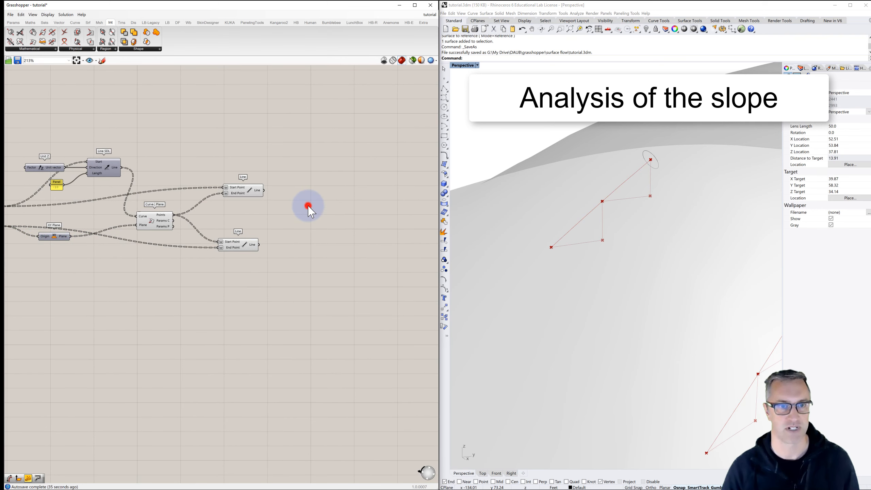
{"action": "double_click", "coordinate": [308, 206]}
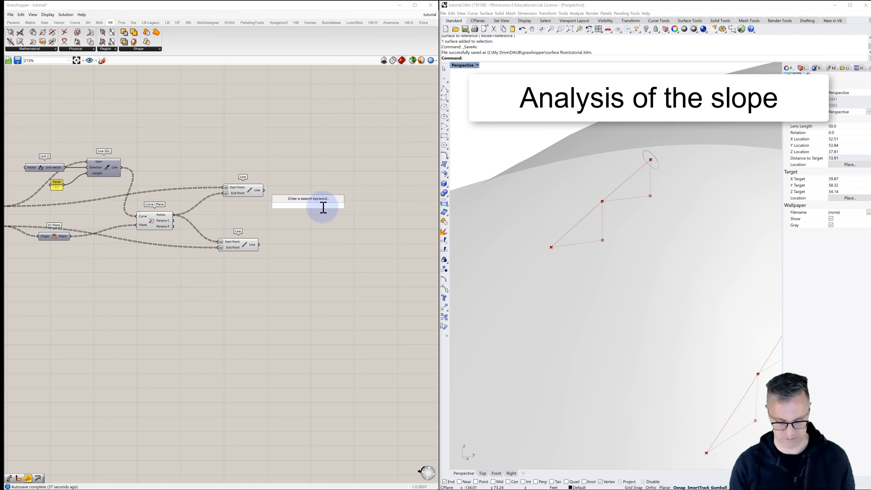
{"action": "type", "text": "leng"}
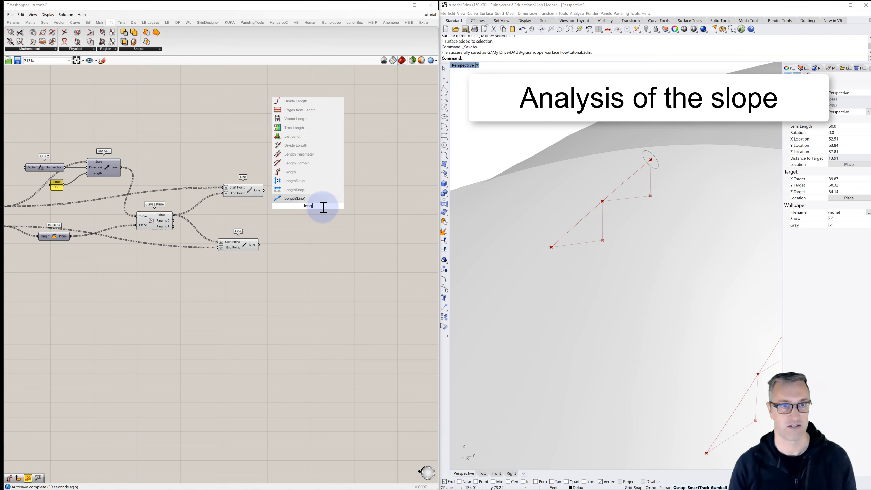
{"action": "type", "text": "th"}
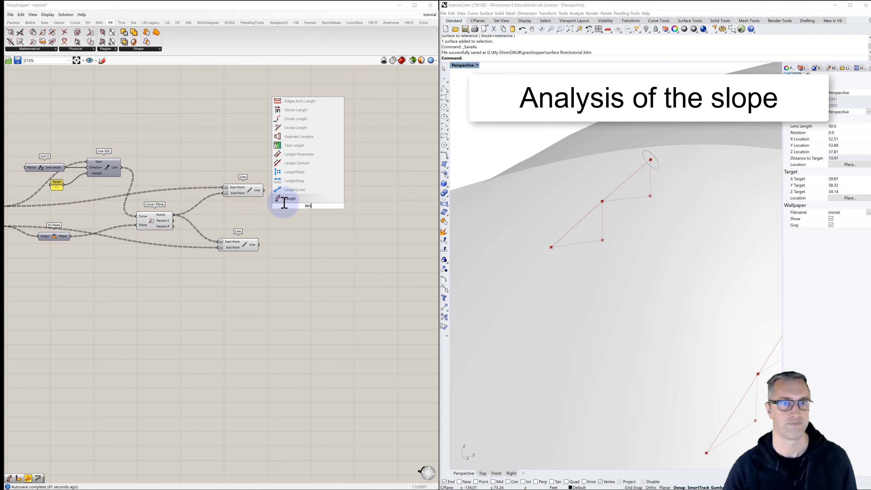
{"action": "left_click", "coordinate": [288, 199]}
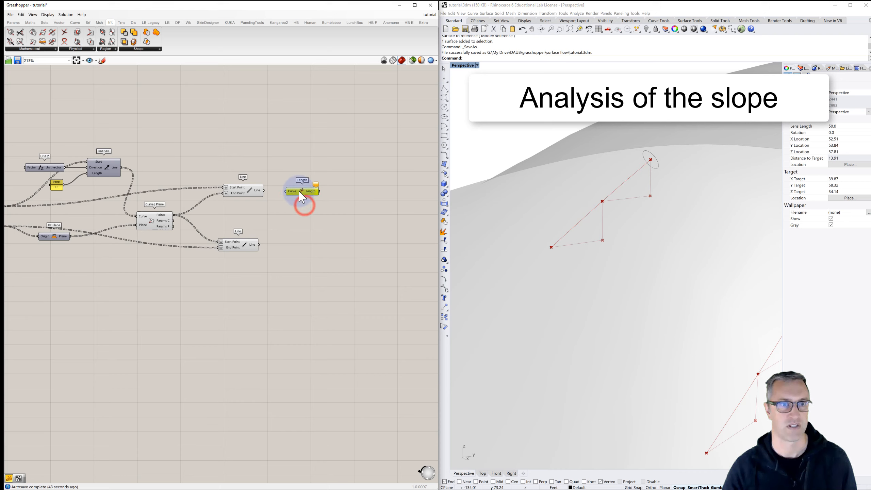
{"action": "left_click_drag", "start_coordinate": [302, 197], "coordinate": [299, 251], "text": "alt"}
{"action": "left_click_drag", "start_coordinate": [284, 194], "coordinate": [286, 192]}
{"action": "left_click_drag", "start_coordinate": [260, 244], "coordinate": [284, 245]}
- Add a Division component and connect the upper Length output to A and the lower Length output to B
{"action": "right_click_drag", "start_coordinate": [317, 202], "coordinate": [268, 213]}
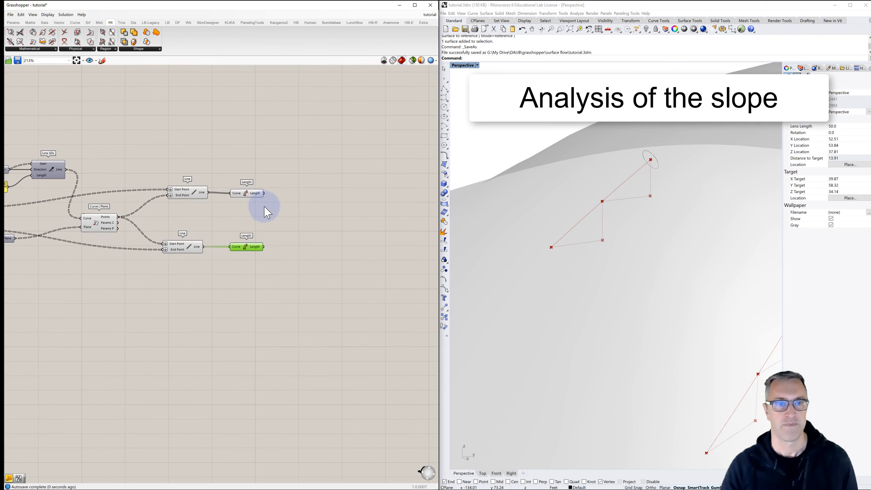
{"action": "double_click", "coordinate": [312, 215]}
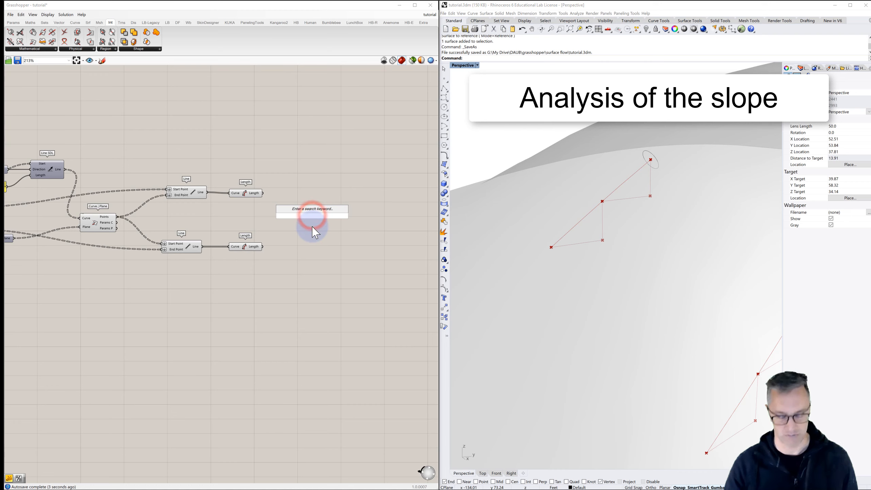
{"action": "type", "text": "division"}
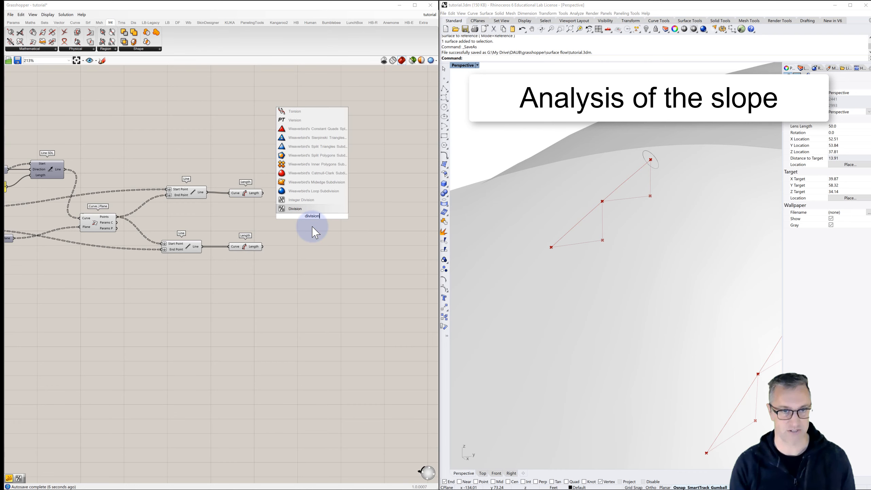
{"action": "left_click", "coordinate": [293, 210]}
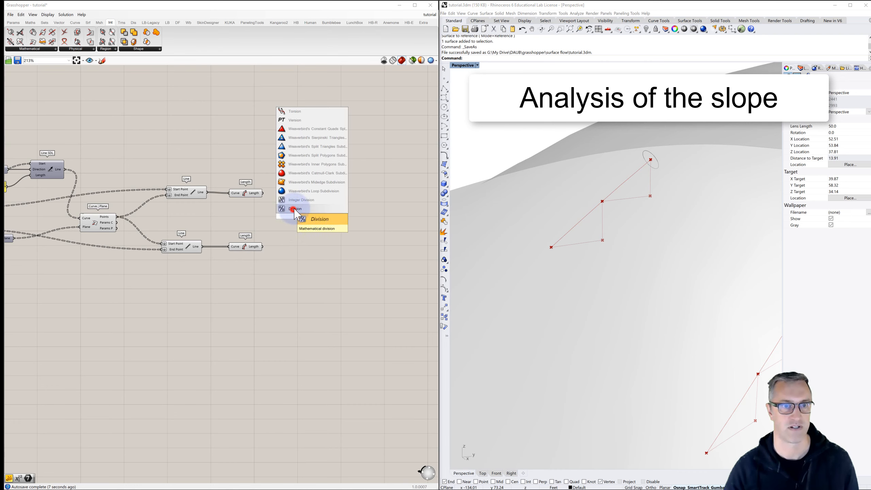
{"action": "left_click_drag", "start_coordinate": [263, 193], "coordinate": [301, 219]}
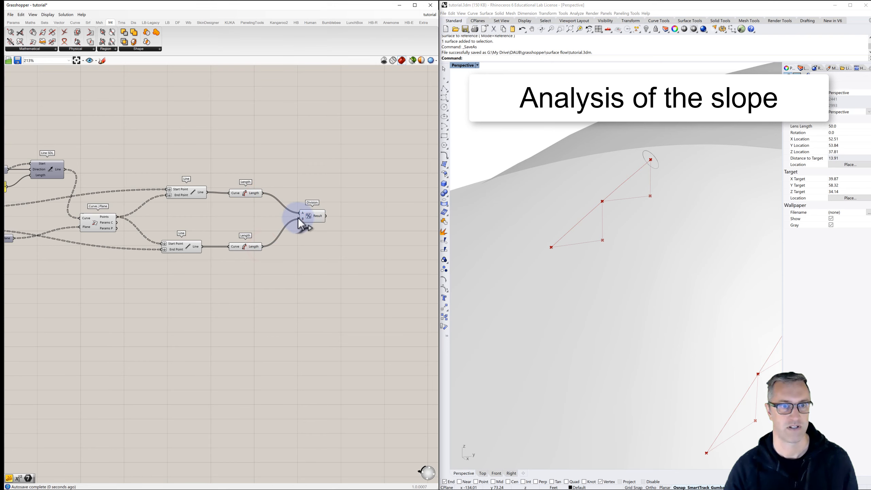
- Add a panel, connect the Division result to it, and enlarge it to inspect the slope values
{"action": "right_click_drag", "start_coordinate": [334, 215], "coordinate": [271, 206]}
{"action": "double_click", "coordinate": [300, 209]}
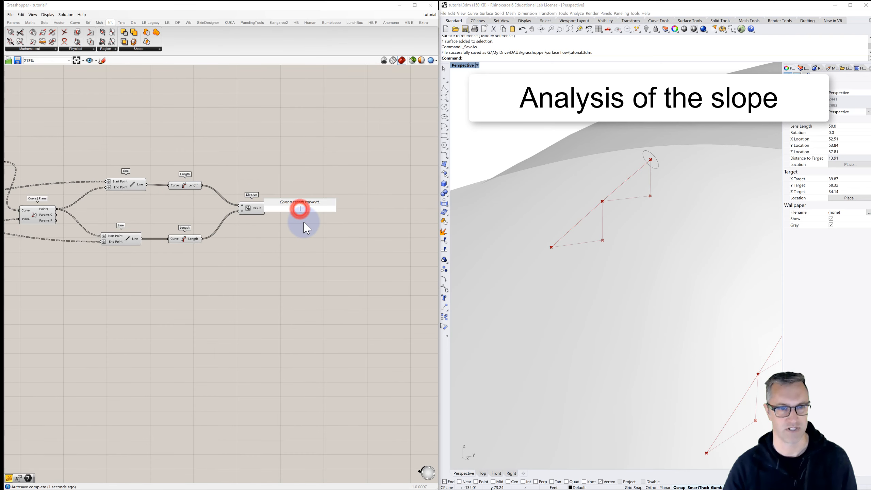
{"action": "type", "text": "panel"}
{"action": "key", "text": "Return"}
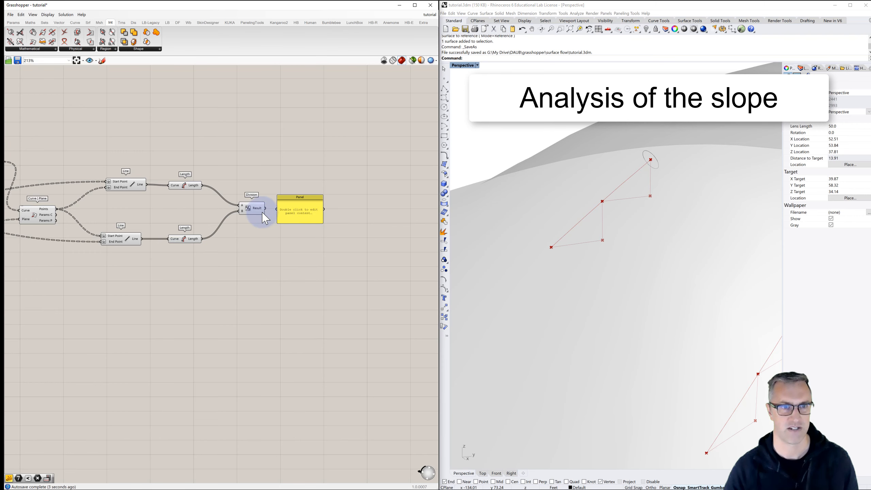
{"action": "left_click_drag", "start_coordinate": [265, 208], "coordinate": [336, 393]}
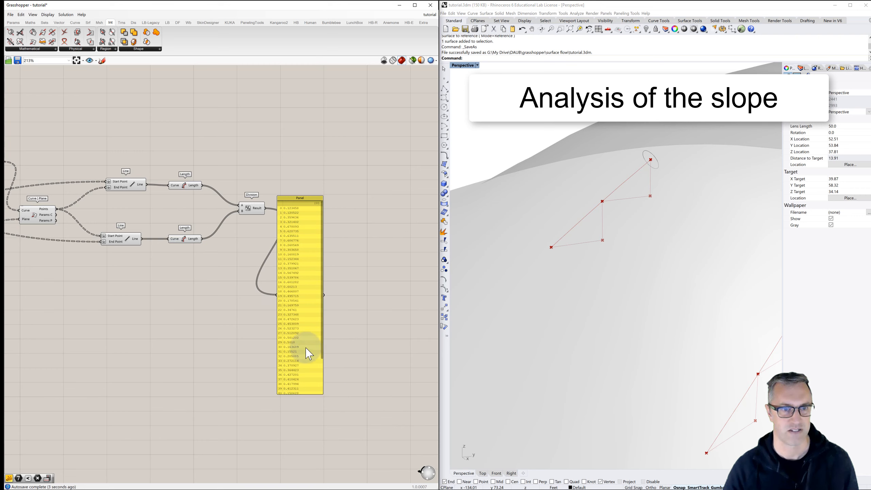
{"action": "left_click_drag", "start_coordinate": [322, 320], "coordinate": [331, 294]}
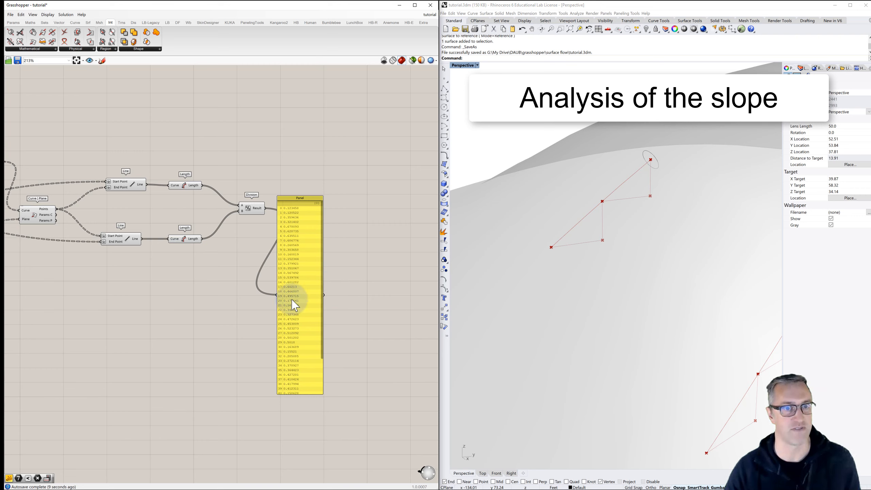
{"action": "left_click_drag", "start_coordinate": [291, 204], "coordinate": [316, 157]}
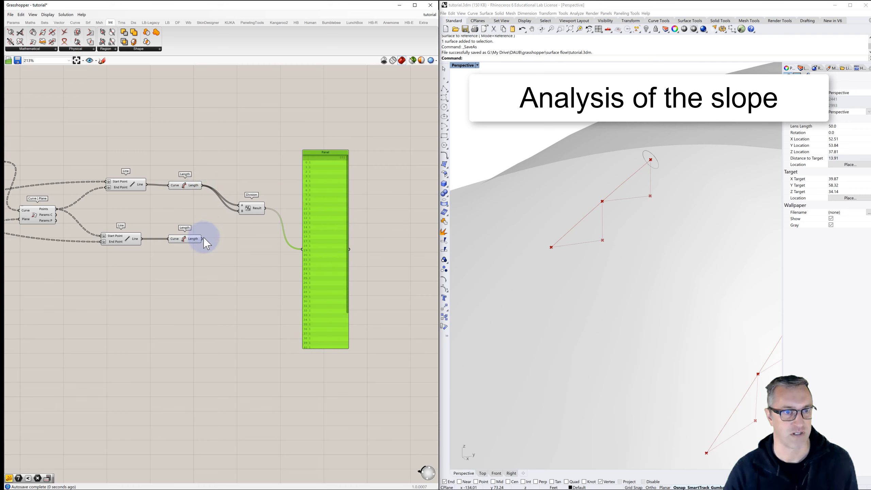
- Try the inverse ratio by swapping the two Length inputs of Division, and restore the original order
{"action": "left_click_drag", "start_coordinate": [201, 239], "coordinate": [241, 205]}
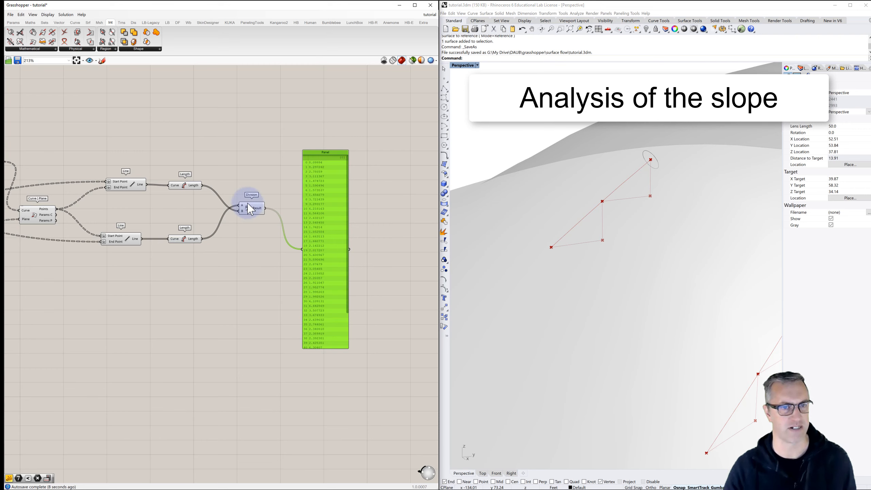
{"action": "left_click_drag", "start_coordinate": [201, 239], "coordinate": [240, 210]}
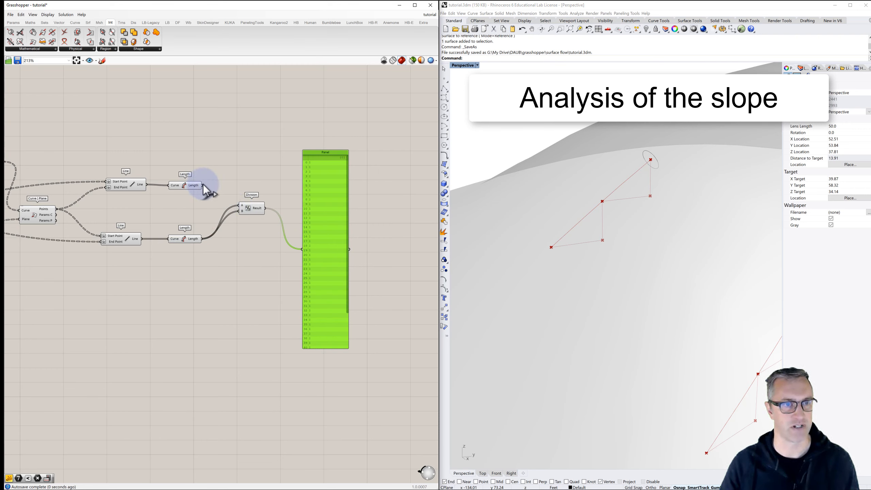
{"action": "left_click_drag", "start_coordinate": [203, 185], "coordinate": [240, 205]}
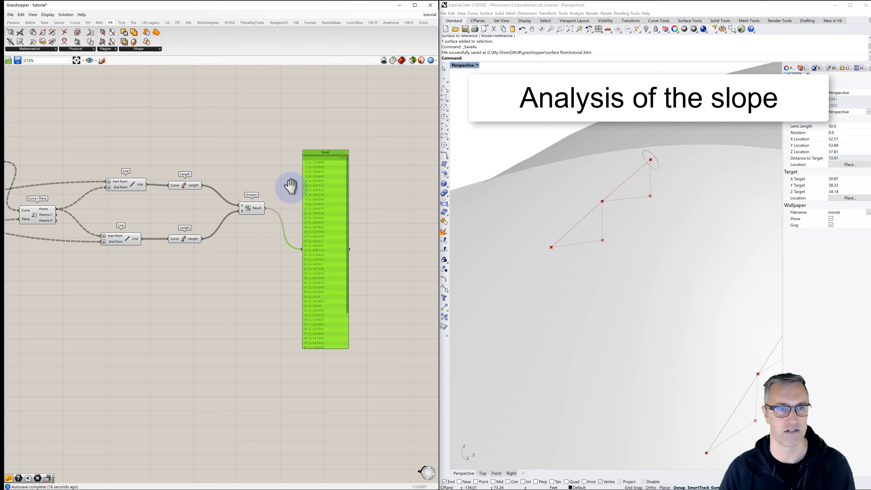
- Delete the panel attached to the Division result
{"action": "right_click_drag", "start_coordinate": [290, 187], "coordinate": [238, 234]}
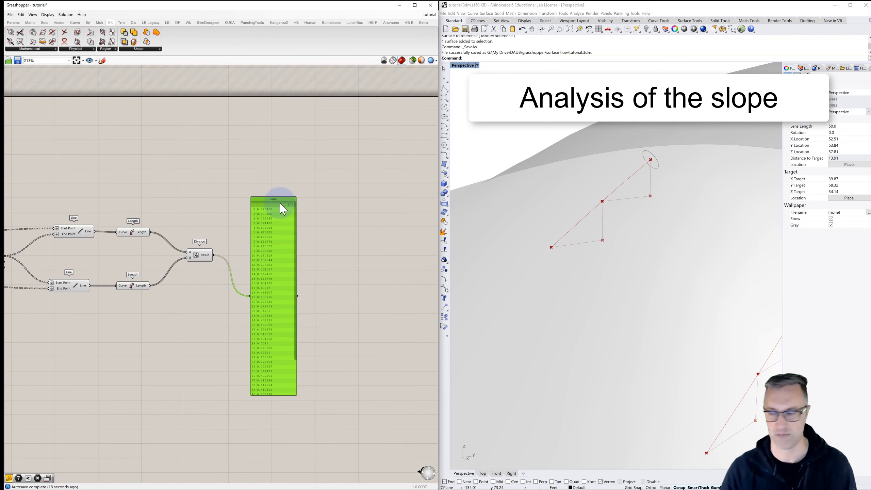
{"action": "left_click_drag", "start_coordinate": [284, 209], "coordinate": [285, 222]}
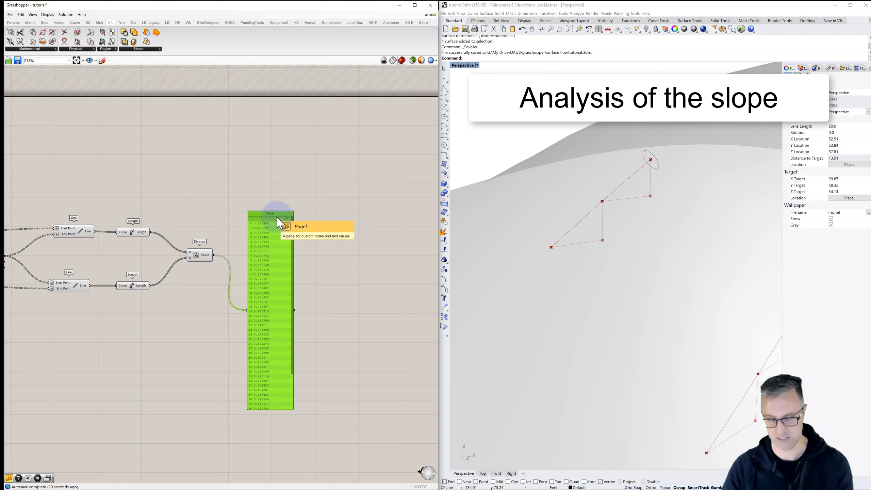
{"action": "key", "text": "Delete"}
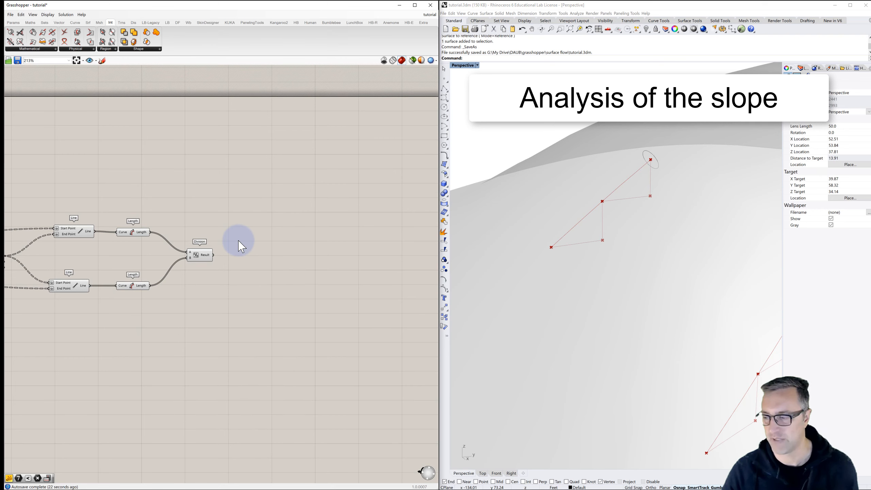
- Add a Custom Preview component in the empty canvas area beyond the Division component
{"action": "right_click_drag", "start_coordinate": [344, 235], "coordinate": [291, 228]}
{"action": "double_click", "coordinate": [325, 218]}
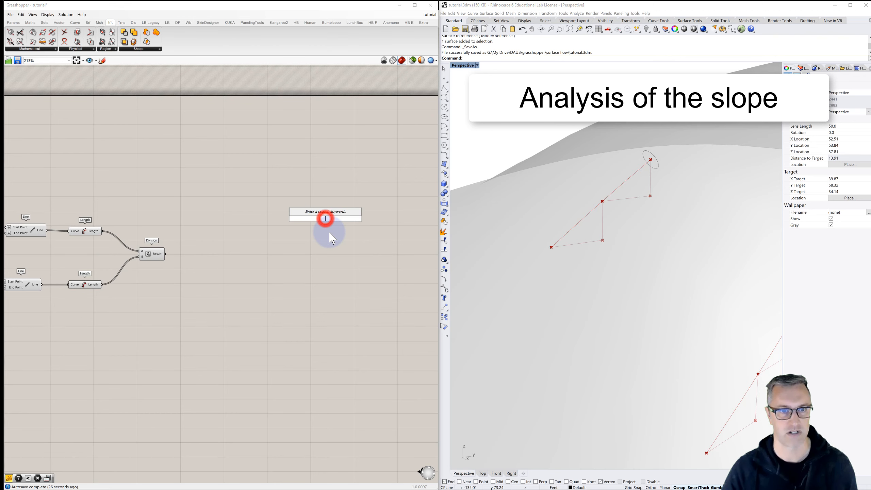
{"action": "type", "text": "custom"}
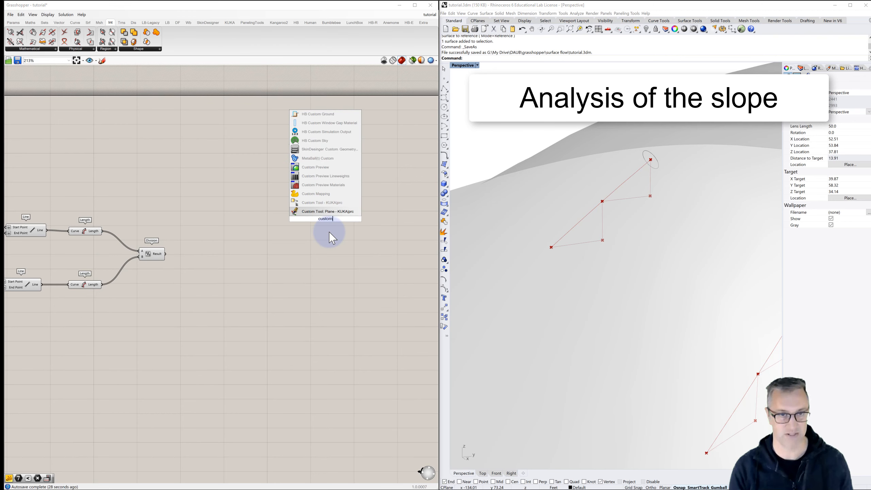
{"action": "left_click", "coordinate": [314, 167]}
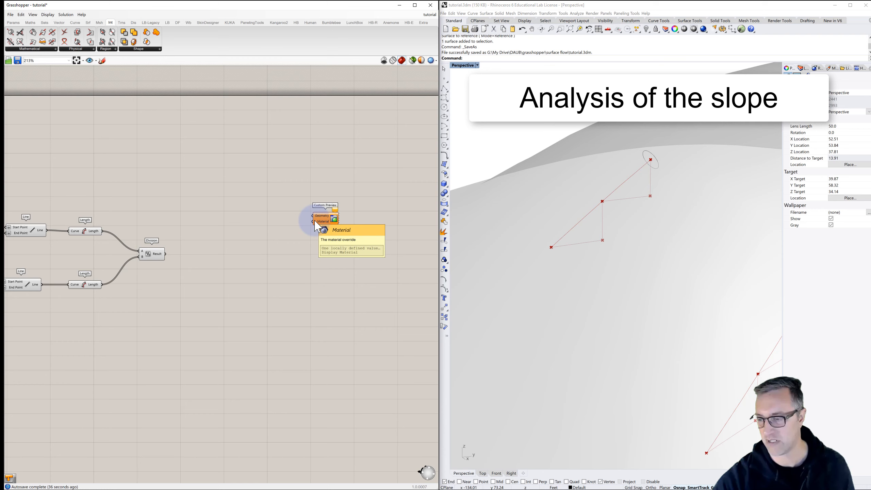
- Connect the Shatter component's Segments output to the Custom Preview's Geometry input, flatten that input, and move the component farther out
{"action": "right_click_drag", "start_coordinate": [97, 224], "coordinate": [247, 195]}
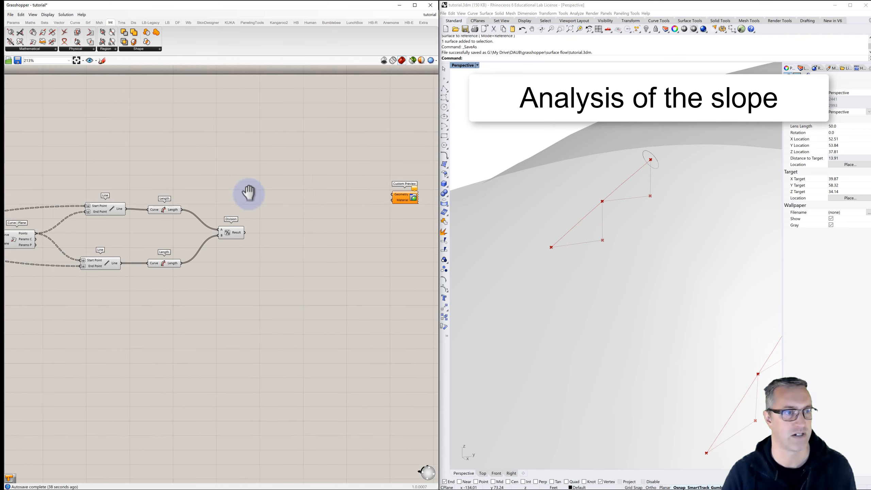
{"action": "right_click_drag", "start_coordinate": [114, 216], "coordinate": [214, 209]}
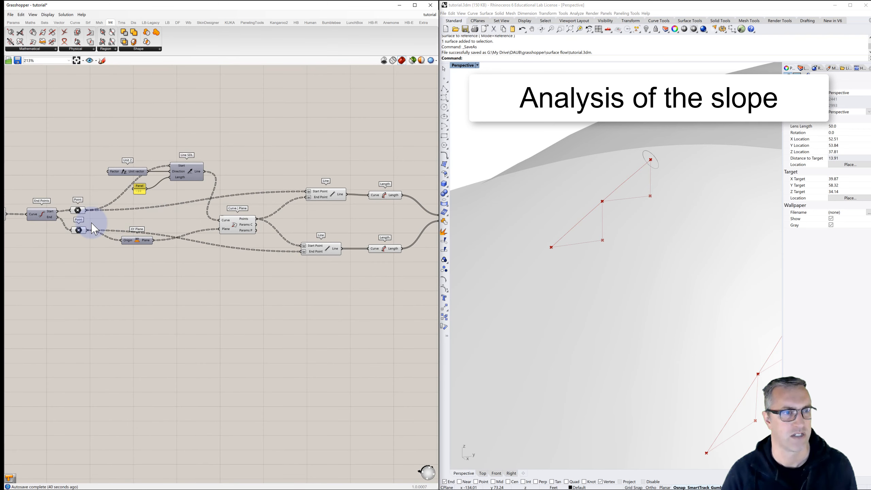
{"action": "right_click_drag", "start_coordinate": [90, 222], "coordinate": [162, 207]}
{"action": "right_click_drag", "start_coordinate": [91, 210], "coordinate": [134, 211]}
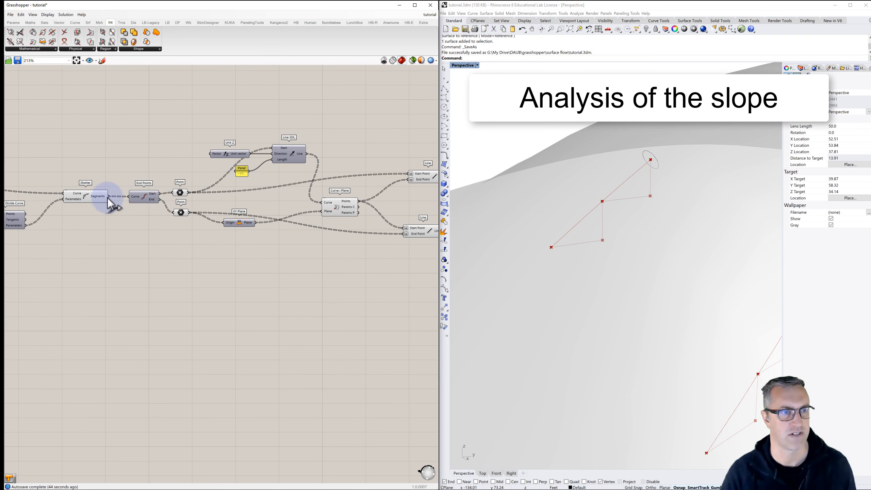
{"action": "left_click_drag", "start_coordinate": [133, 186], "coordinate": [278, 161]}
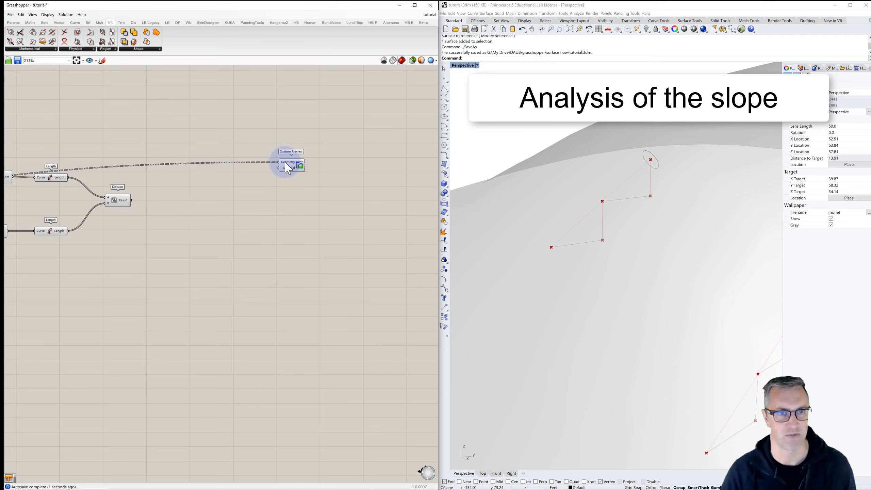
{"action": "right_click", "coordinate": [283, 162]}
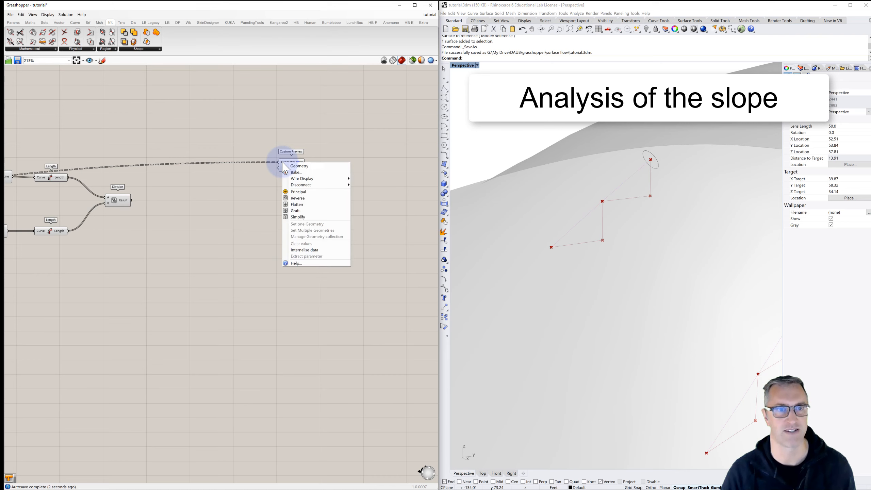
{"action": "left_click", "coordinate": [296, 206]}
{"action": "right_click_drag", "start_coordinate": [284, 164], "coordinate": [334, 157]}
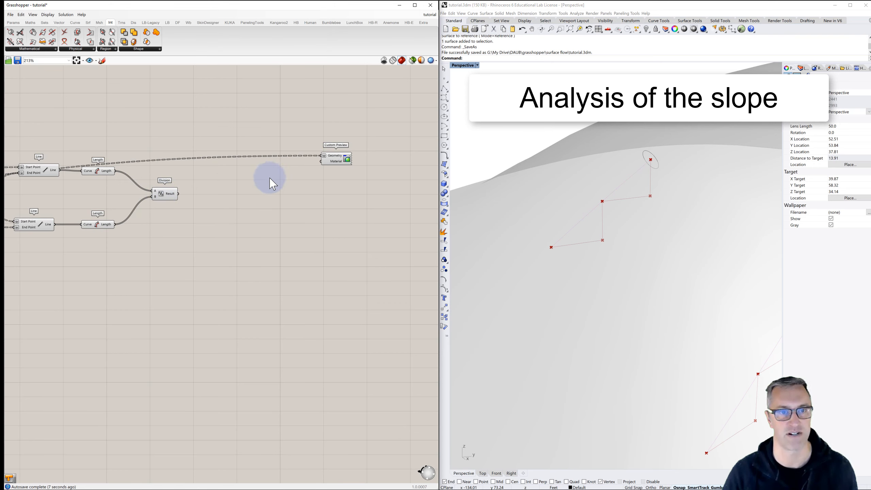
{"action": "left_click_drag", "start_coordinate": [334, 158], "coordinate": [383, 146]}
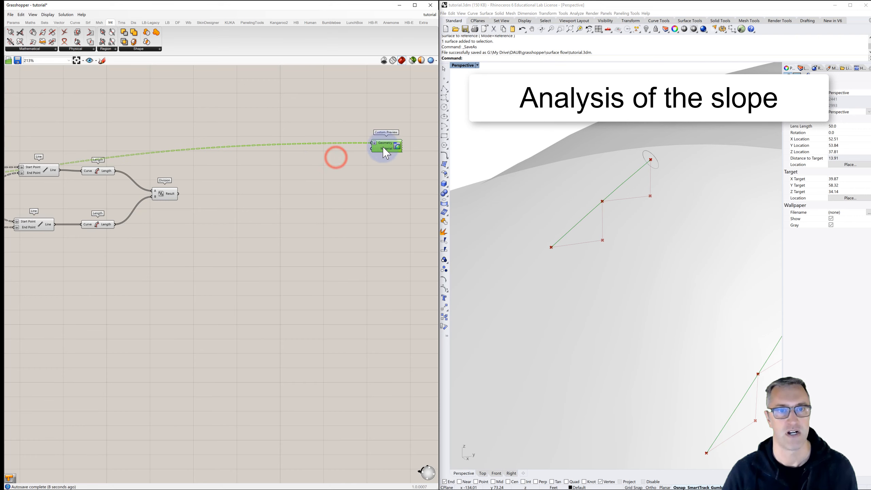
- Add a Gradient component and connect its output to the Custom Preview's Material input
{"action": "double_click", "coordinate": [303, 168]}
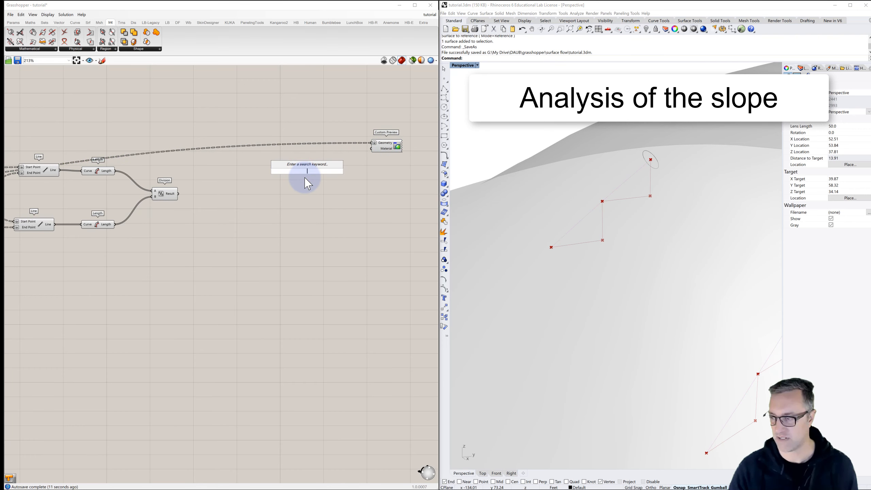
{"action": "type", "text": "grad"}
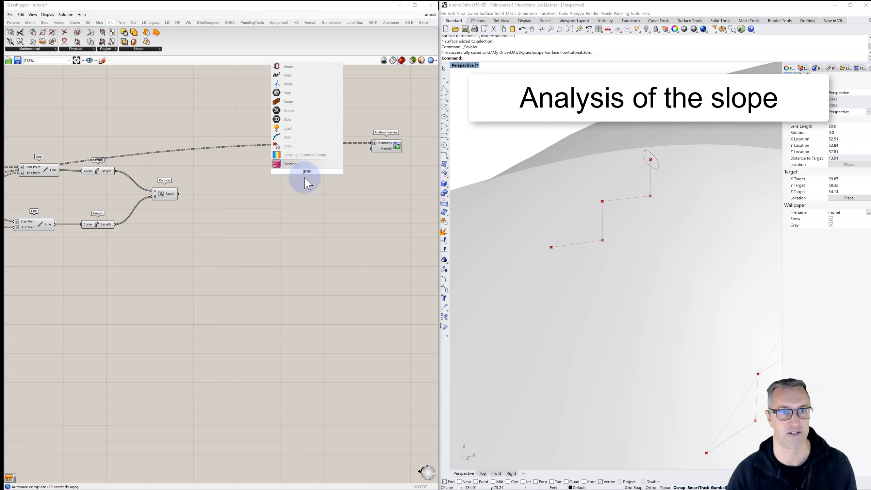
{"action": "left_click", "coordinate": [289, 164]}
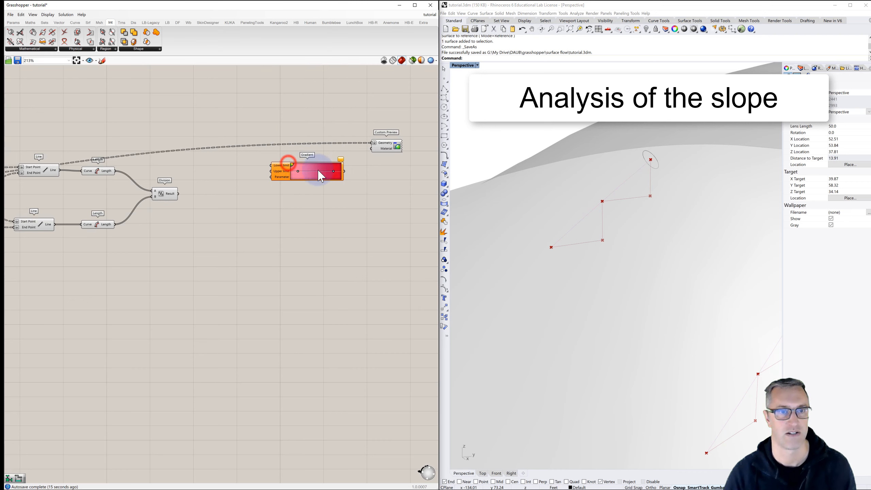
{"action": "left_click_drag", "start_coordinate": [345, 172], "coordinate": [374, 148]}
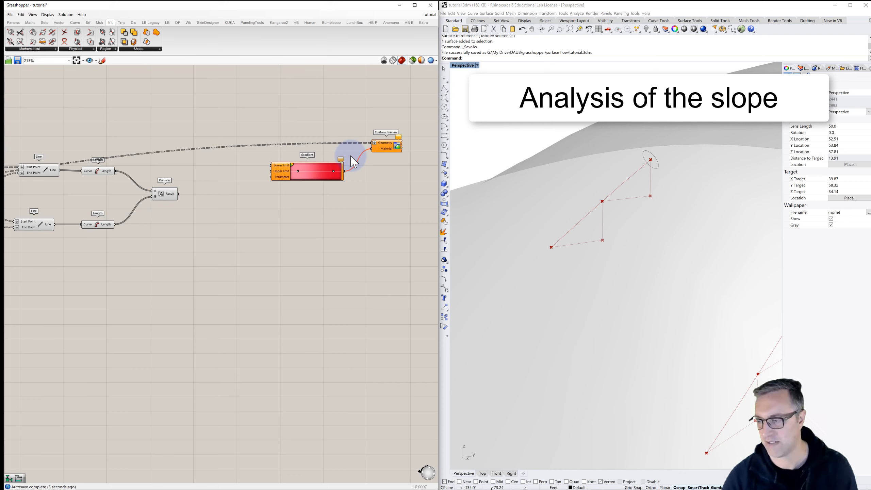
- Set the gradient's low-end grip to a bright green with saturation 100 and value 100
{"action": "right_click", "coordinate": [299, 172]}
{"action": "left_click", "coordinate": [356, 244]}
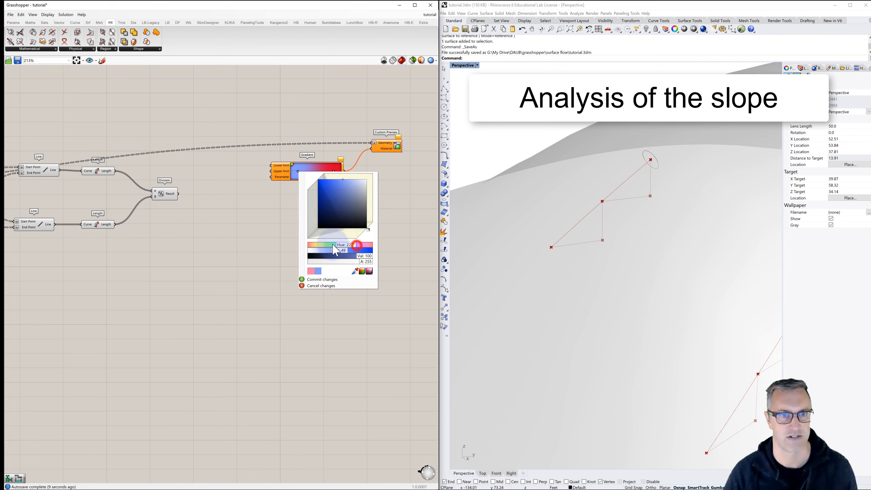
{"action": "mouse_move", "coordinate": [333, 245]}
{"action": "left_mouse_down"}
{"action": "mouse_move", "coordinate": [322, 249]}
{"action": "mouse_move", "coordinate": [330, 192]}
{"action": "mouse_move", "coordinate": [319, 184]}
{"action": "mouse_move", "coordinate": [318, 222]}
{"action": "mouse_move", "coordinate": [334, 252]}
{"action": "left_mouse_up"}
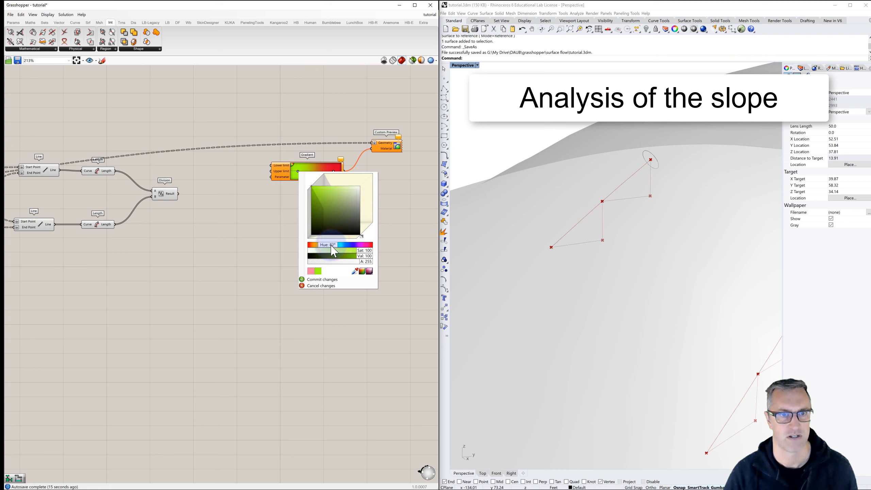
{"action": "left_click", "coordinate": [320, 279]}
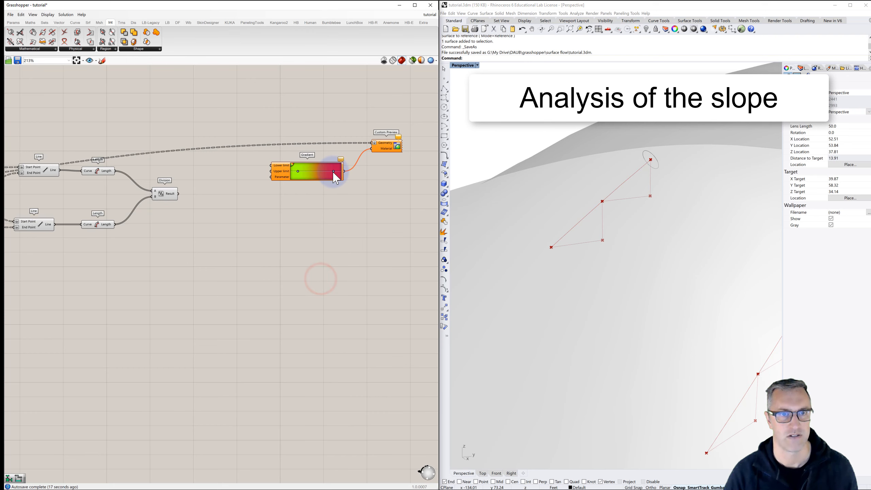
- Set the gradient's high-end grip to a muted blue with hue 228 and value 73, and commit the colour
{"action": "right_click_drag", "start_coordinate": [333, 173], "coordinate": [332, 174]}
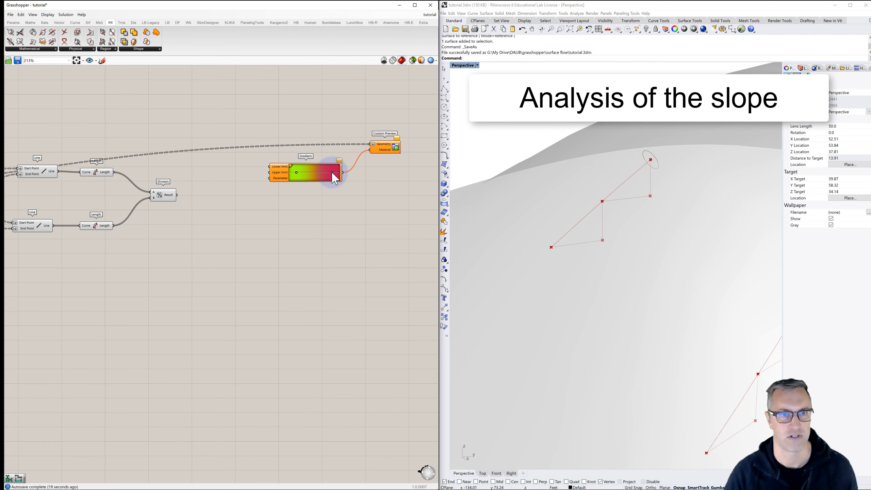
{"action": "right_click", "coordinate": [332, 172]}
{"action": "left_click", "coordinate": [388, 245]}
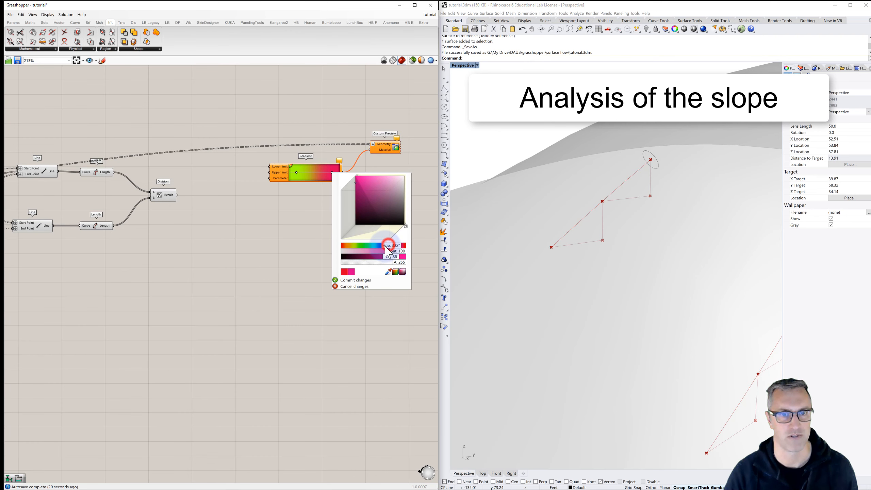
{"action": "left_click_drag", "start_coordinate": [384, 255], "coordinate": [379, 257]}
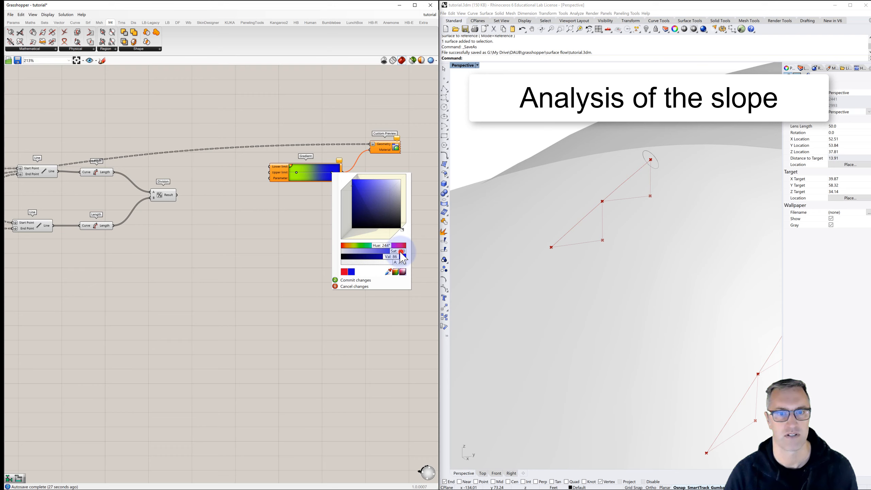
{"action": "left_click_drag", "start_coordinate": [400, 252], "coordinate": [382, 259]}
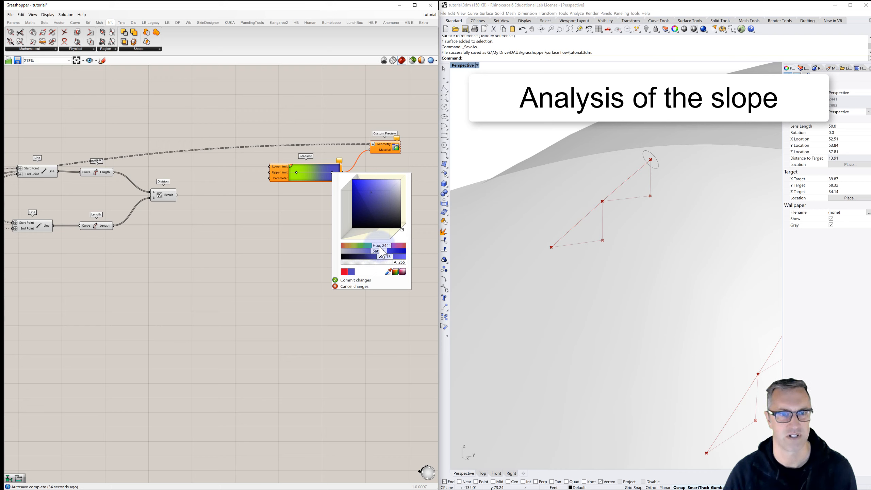
{"action": "left_click_drag", "start_coordinate": [379, 247], "coordinate": [377, 247]}
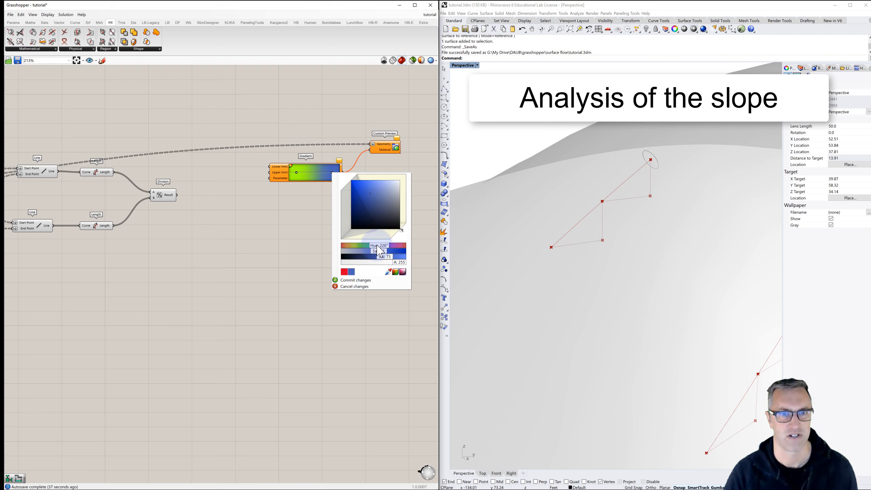
{"action": "left_click", "coordinate": [355, 281]}
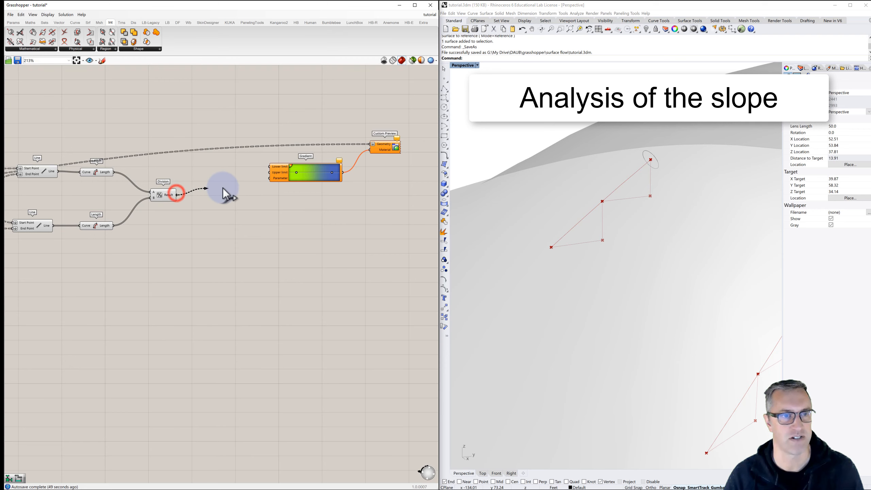
- Connect the Division's Result output to the Gradient's Parameter input and to the Numbers input of a new Bounds component
{"action": "left_click", "coordinate": [270, 178]}
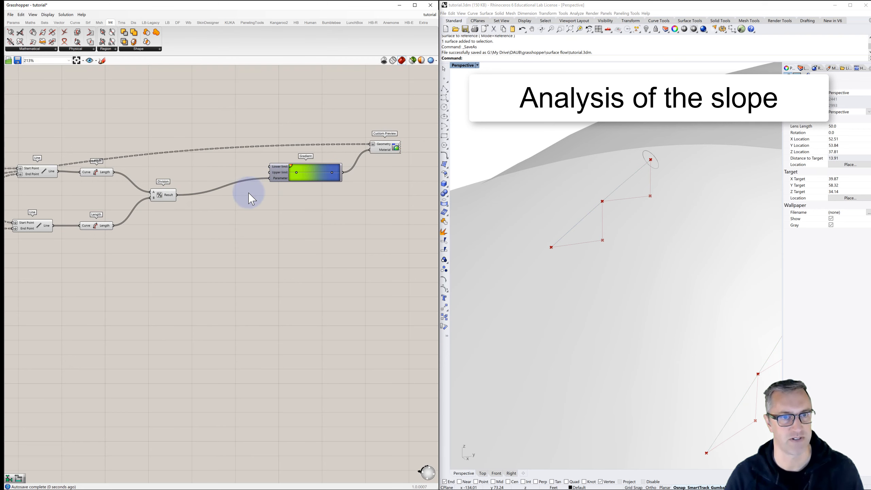
{"action": "right_click_drag", "start_coordinate": [194, 162], "coordinate": [197, 206]}
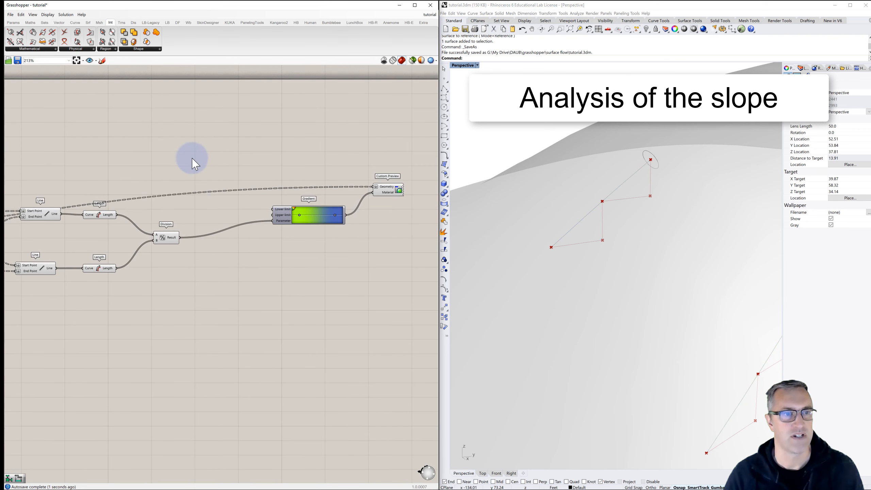
{"action": "double_click", "coordinate": [195, 115]}
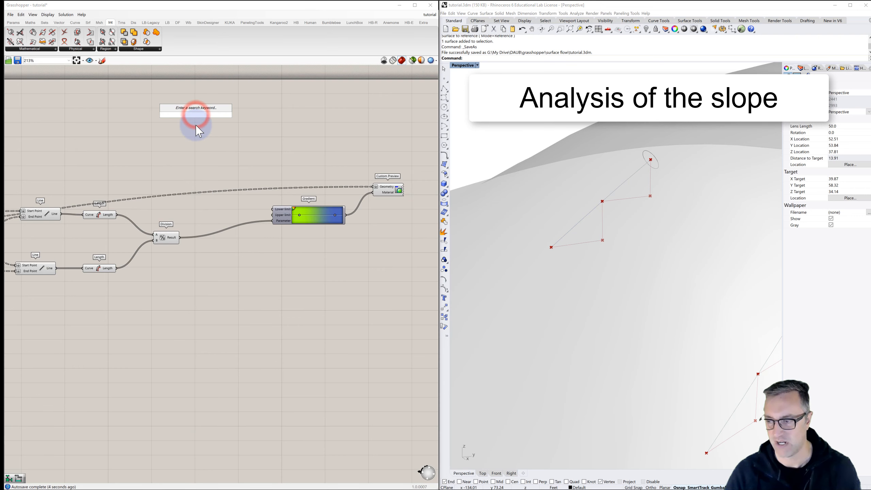
{"action": "type", "text": "bounds"}
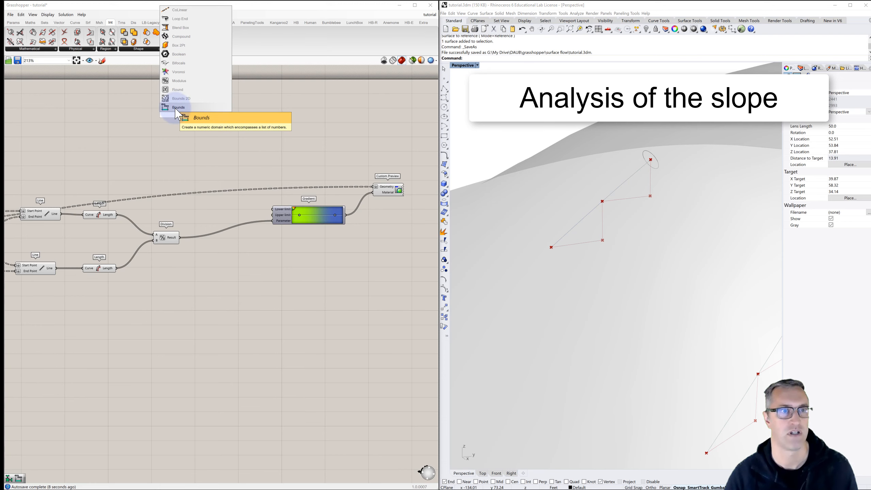
{"action": "left_click", "coordinate": [176, 108]}
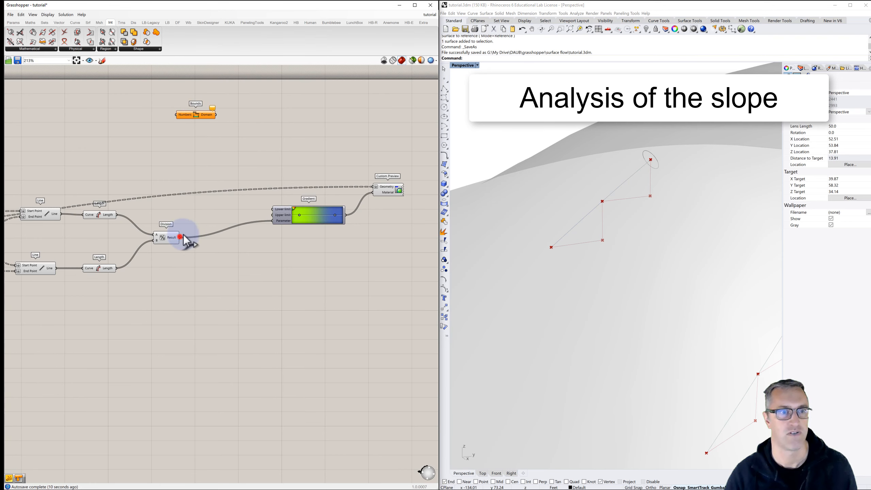
{"action": "left_click_drag", "start_coordinate": [179, 238], "coordinate": [182, 115]}
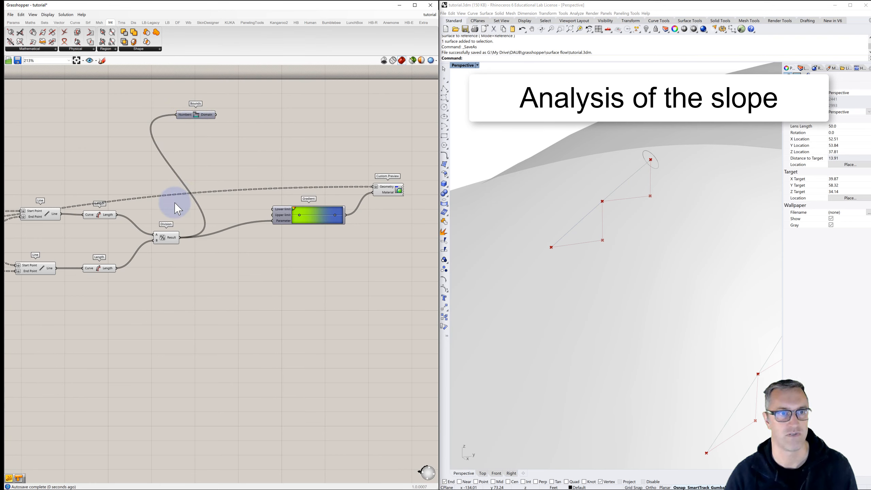
{"action": "mouse_move", "coordinate": [185, 117]}
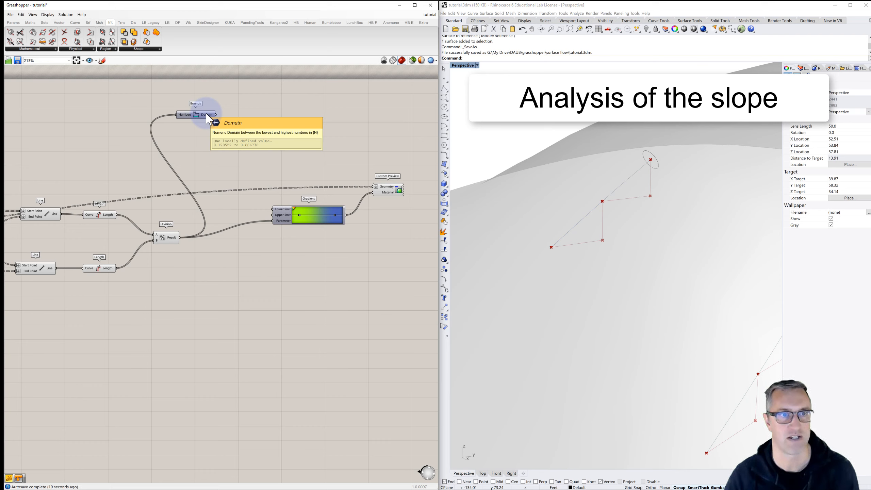
- Add a Deconstruct Domain component beside Bounds and feed it the Bounds component's Domain output
{"action": "double_click", "coordinate": [247, 116]}
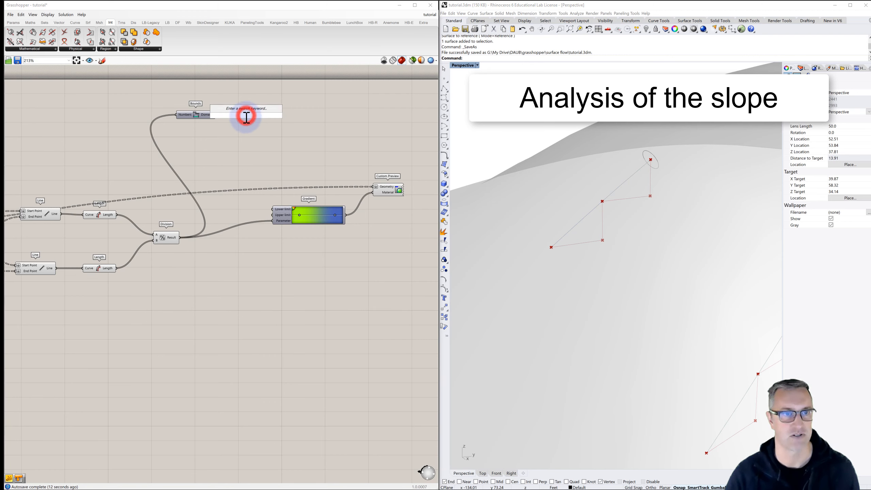
{"action": "type", "text": "deconst"}
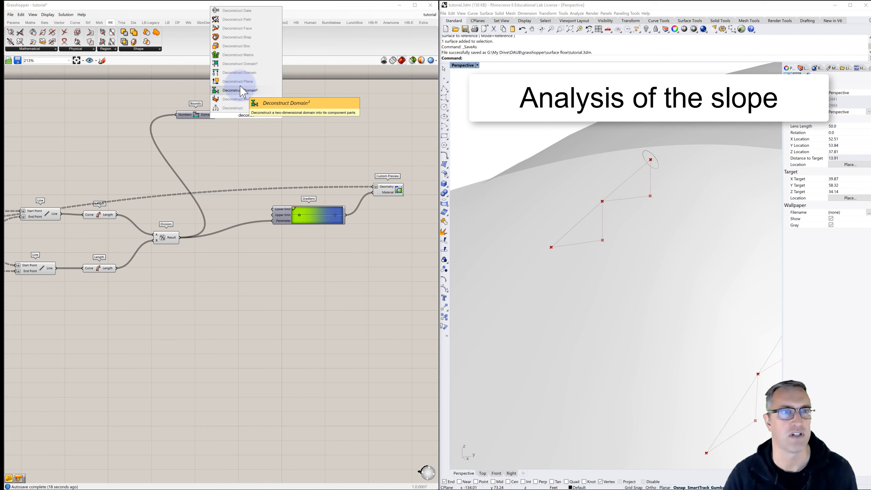
{"action": "left_click", "coordinate": [236, 73]}
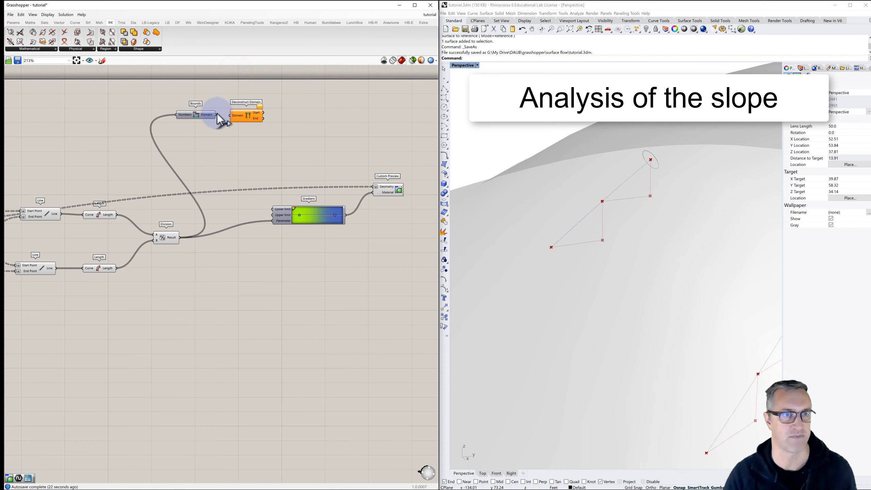
{"action": "left_click_drag", "start_coordinate": [222, 115], "coordinate": [231, 115]}
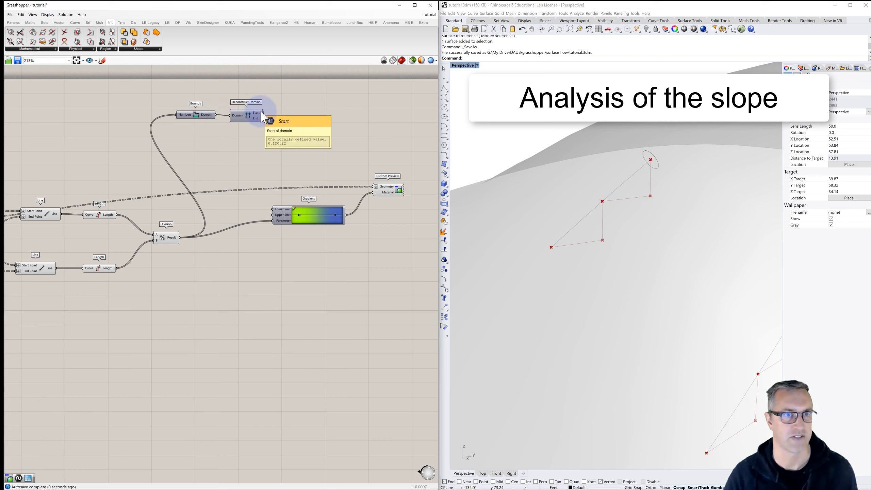
{"action": "mouse_move", "coordinate": [260, 119]}
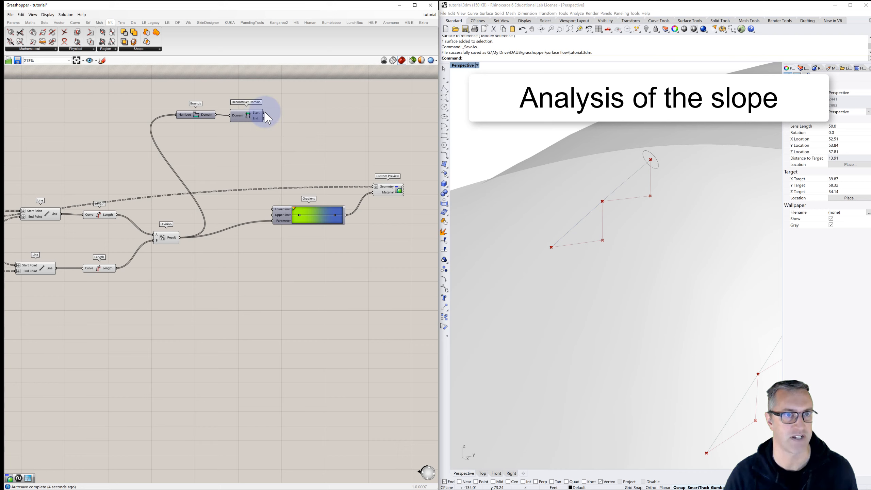
- Connect the deconstructed domain's Start to the Gradient's Lower limit and its End to the Upper limit
{"action": "left_click_drag", "start_coordinate": [265, 113], "coordinate": [289, 138]}
{"action": "left_click_drag", "start_coordinate": [273, 203], "coordinate": [273, 208]}
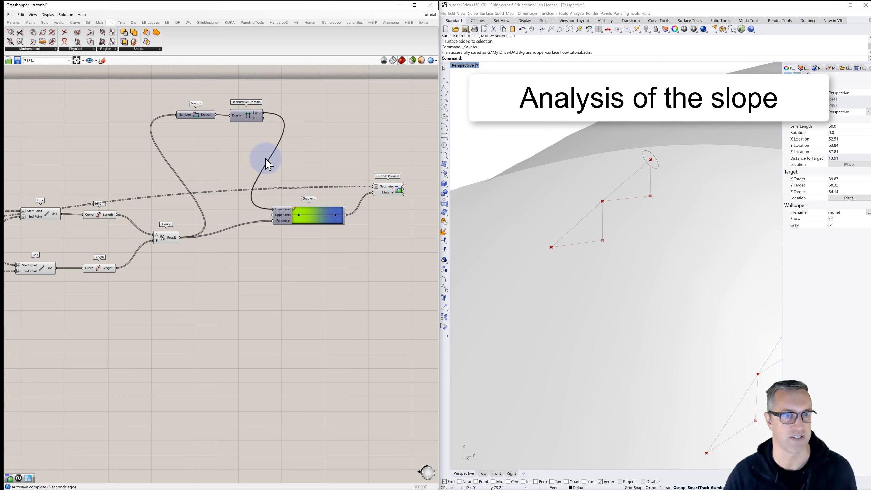
{"action": "left_click_drag", "start_coordinate": [263, 117], "coordinate": [273, 215]}
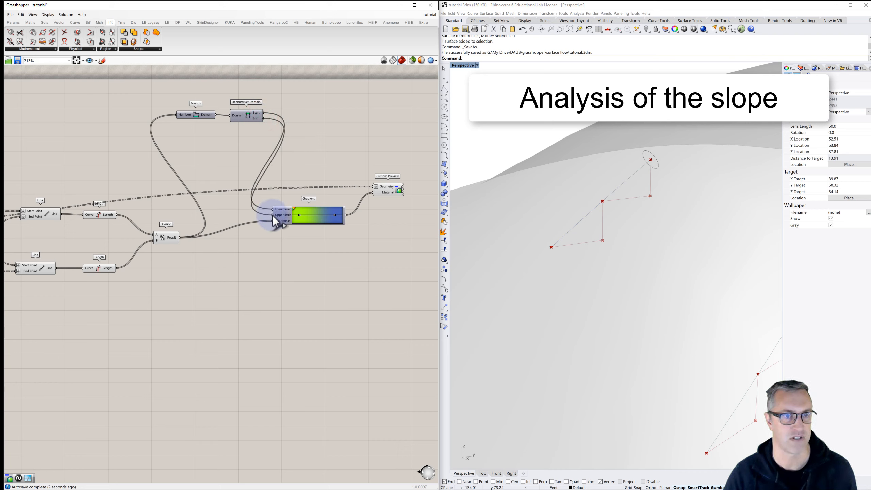
{"action": "left_click", "coordinate": [307, 159]}
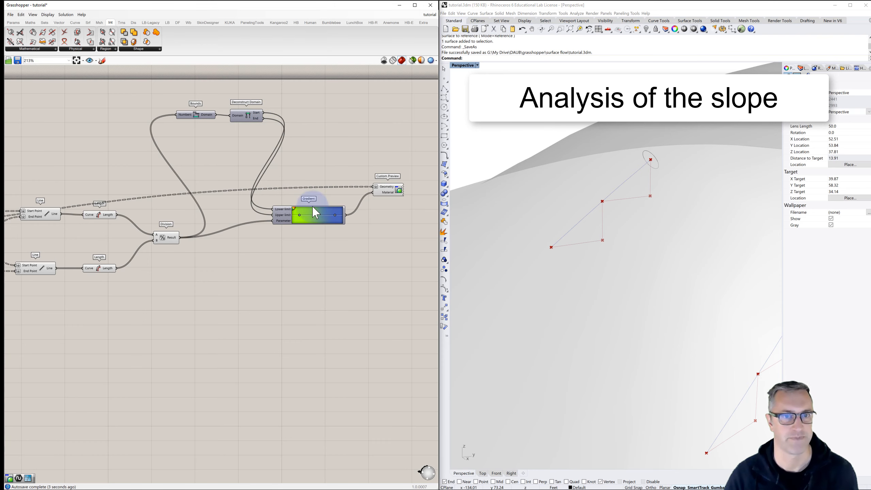
- Turn off the preview of the Division, both Length components, both Line components and the Curve | Plane intersection
{"action": "scroll", "coordinate": [276, 228], "scroll_direction": "down", "scroll_amount": 2}
{"action": "right_click_drag", "start_coordinate": [274, 228], "coordinate": [337, 201]}
{"action": "left_click", "coordinate": [248, 208]}
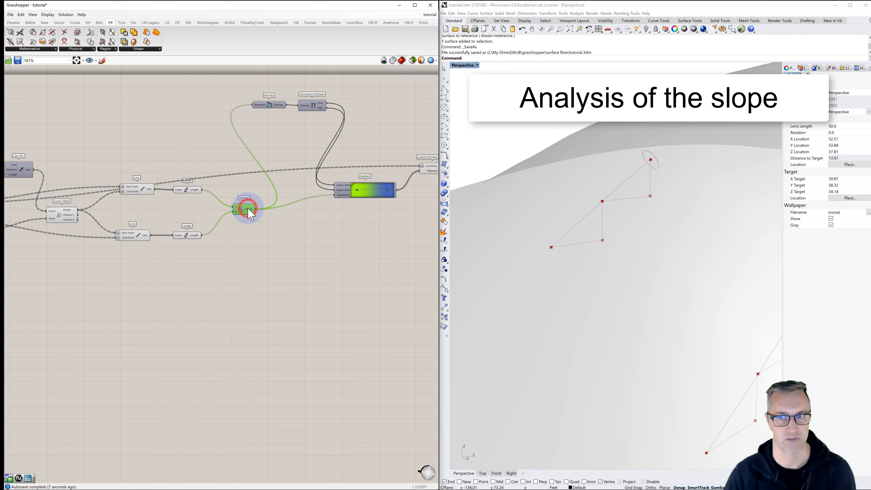
{"action": "left_click", "coordinate": [182, 235]}
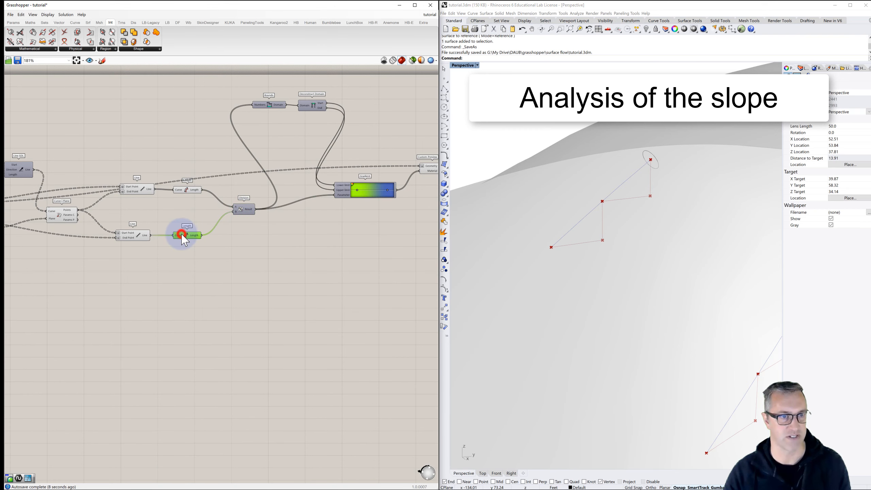
{"action": "left_click", "coordinate": [185, 191]}
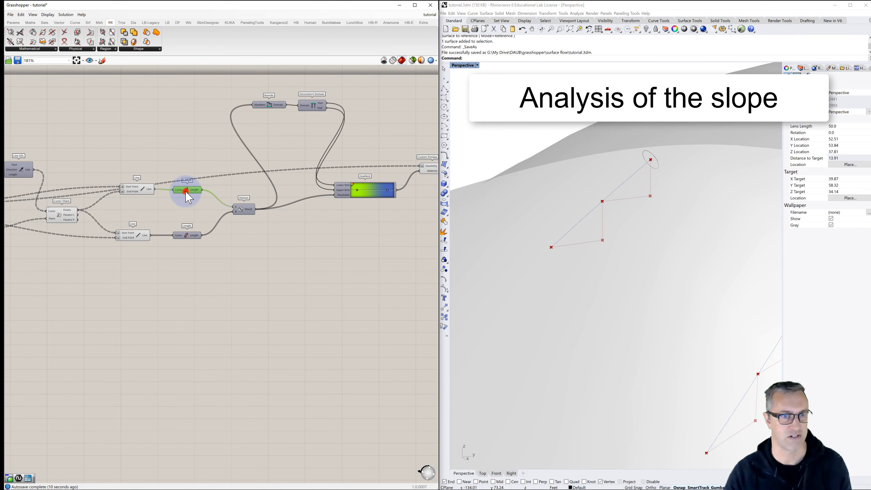
{"action": "left_click", "coordinate": [140, 191]}
{"action": "left_click", "coordinate": [133, 234]}
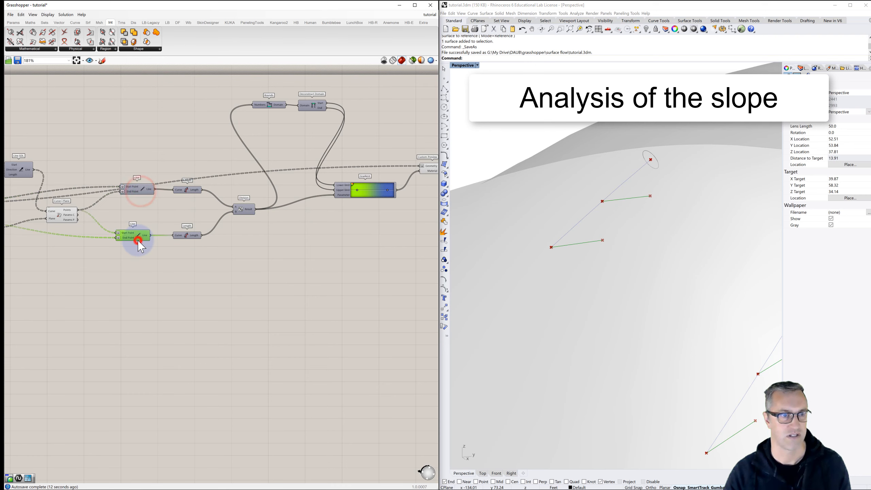
{"action": "left_click", "coordinate": [65, 222]}
- Turn off the preview of the Shatter component and of both Point parameters fed by End Points
{"action": "right_click_drag", "start_coordinate": [148, 220], "coordinate": [269, 205]}
{"action": "scroll", "coordinate": [259, 206], "scroll_direction": "down", "scroll_amount": 1}
{"action": "right_click_drag", "start_coordinate": [89, 207], "coordinate": [215, 205]}
{"action": "scroll", "coordinate": [186, 205], "scroll_direction": "up", "scroll_amount": 3}
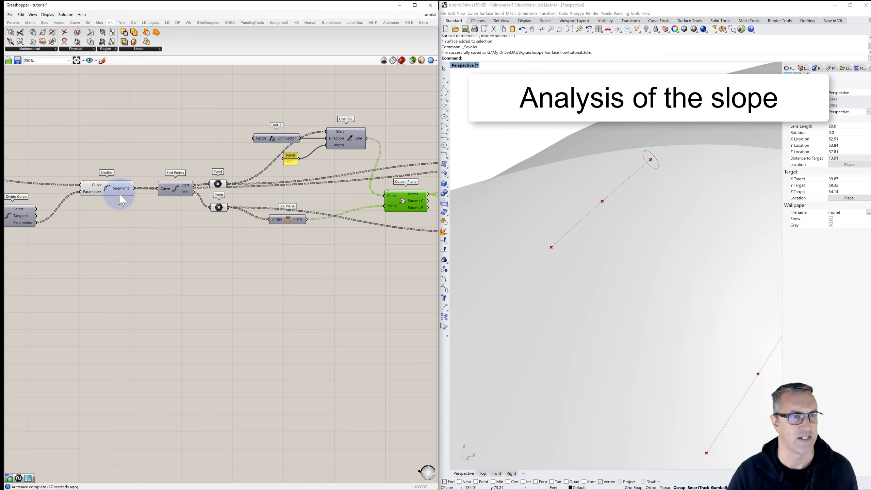
{"action": "left_click", "coordinate": [117, 189]}
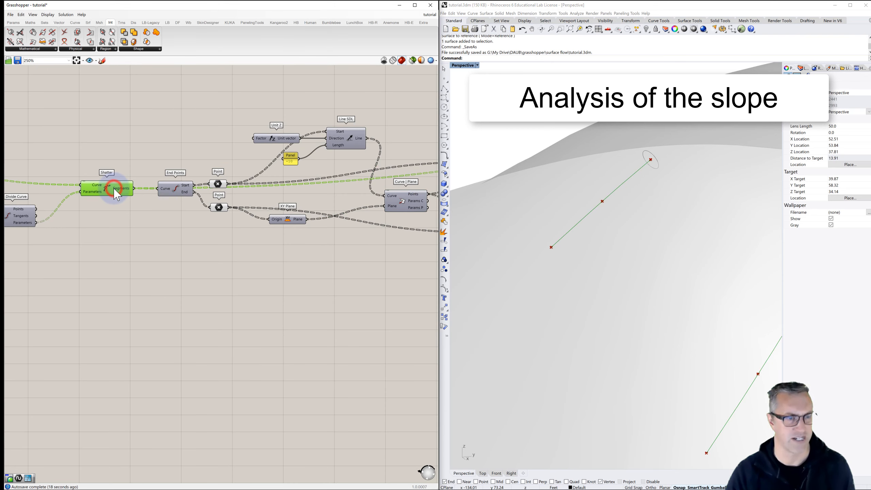
{"action": "left_click", "coordinate": [217, 186]}
{"action": "left_click", "coordinate": [219, 208]}
- Make the patch surface's preview more transparent by setting the alpha of its grey Colour Swatch to 22, and view the segments through it
{"action": "left_click", "coordinate": [566, 226]}
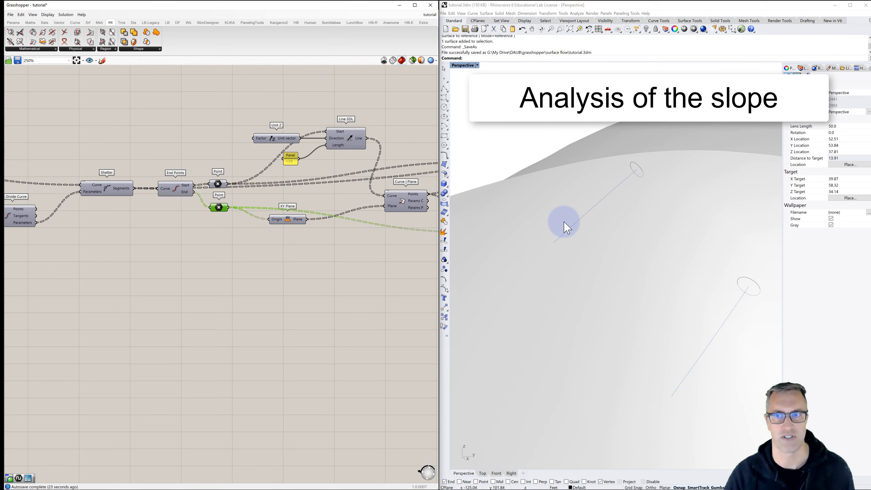
{"action": "scroll", "coordinate": [566, 227], "scroll_direction": "down", "scroll_amount": 15}
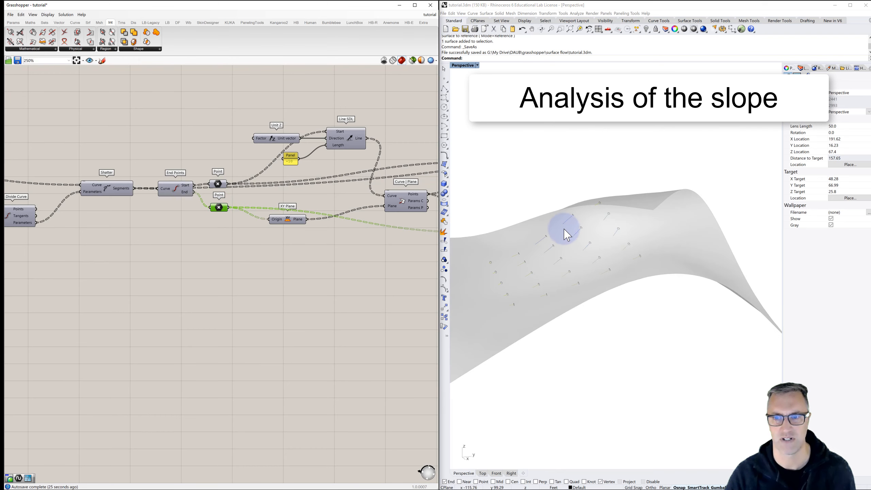
{"action": "mouse_move", "coordinate": [565, 231]}
{"action": "right_mouse_down"}
{"action": "mouse_move", "coordinate": [563, 241]}
{"action": "mouse_move", "coordinate": [570, 238]}
{"action": "mouse_move", "coordinate": [557, 234]}
{"action": "right_mouse_up"}
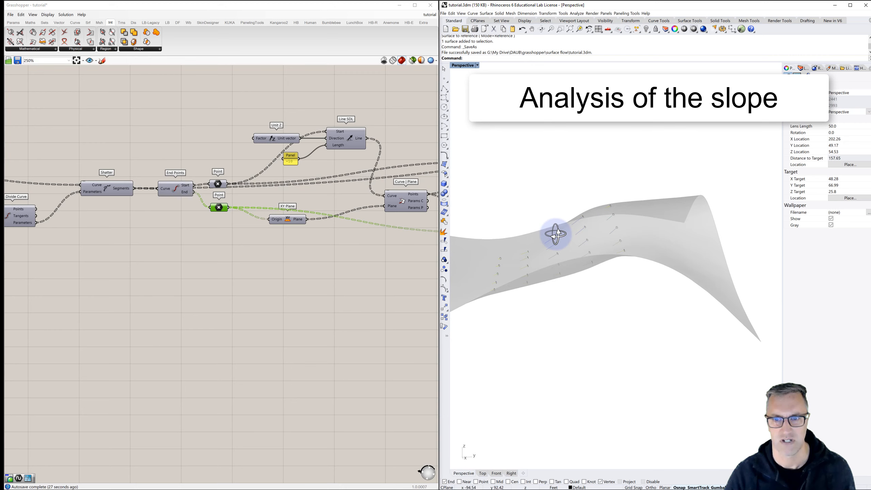
{"action": "scroll", "coordinate": [556, 234], "scroll_direction": "up", "scroll_amount": 6}
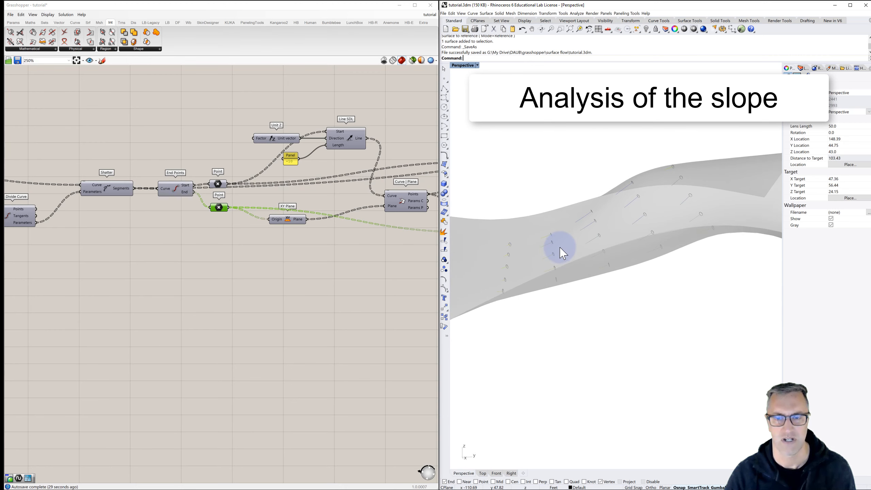
{"action": "right_click_drag", "start_coordinate": [562, 254], "coordinate": [571, 249]}
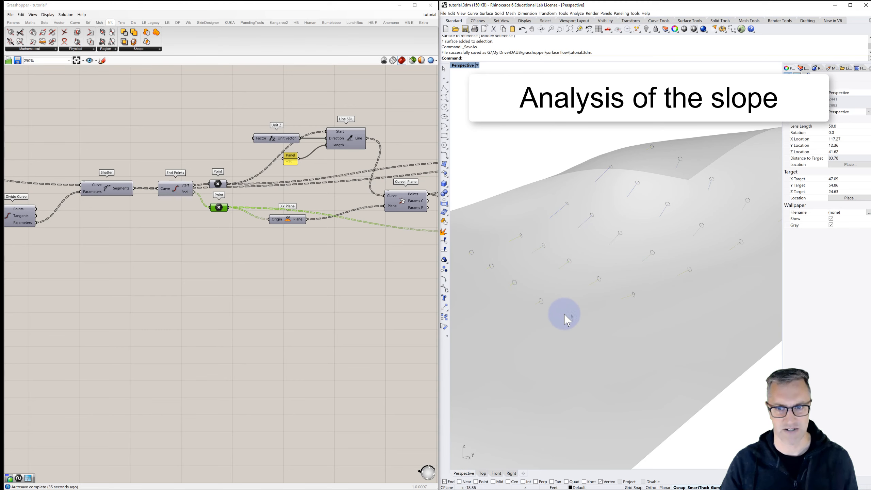
{"action": "left_click", "coordinate": [352, 258]}
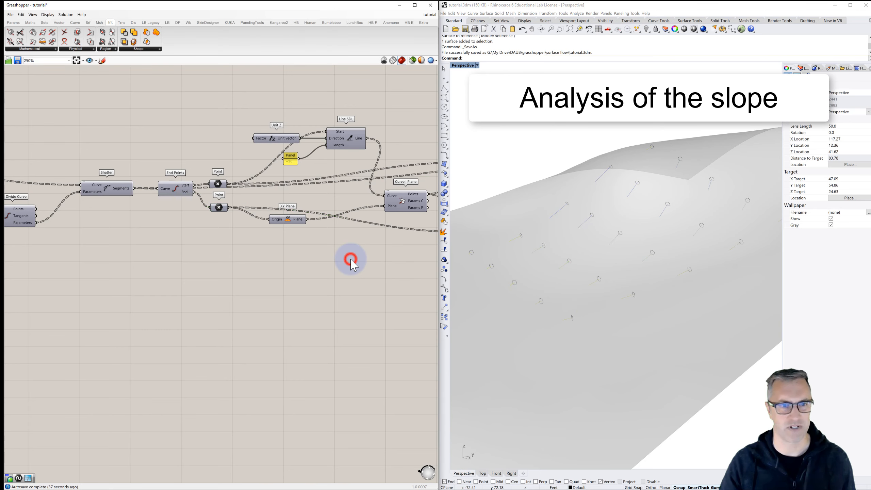
{"action": "scroll", "coordinate": [353, 263], "scroll_direction": "down", "scroll_amount": 5}
{"action": "scroll", "coordinate": [351, 260], "scroll_direction": "down", "scroll_amount": 2}
{"action": "right_click_drag", "start_coordinate": [184, 252], "coordinate": [328, 223]}
{"action": "right_click_drag", "start_coordinate": [242, 233], "coordinate": [369, 238]}
{"action": "scroll", "coordinate": [184, 222], "scroll_direction": "up", "scroll_amount": 6}
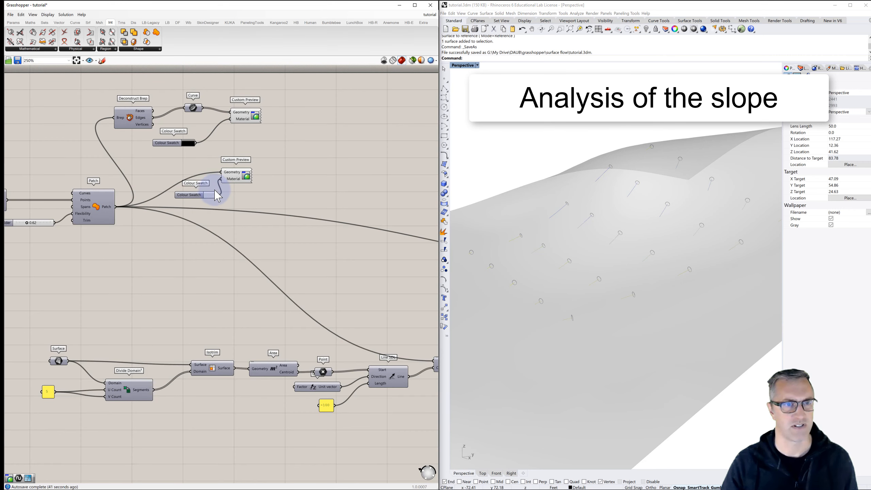
{"action": "left_click", "coordinate": [208, 197]}
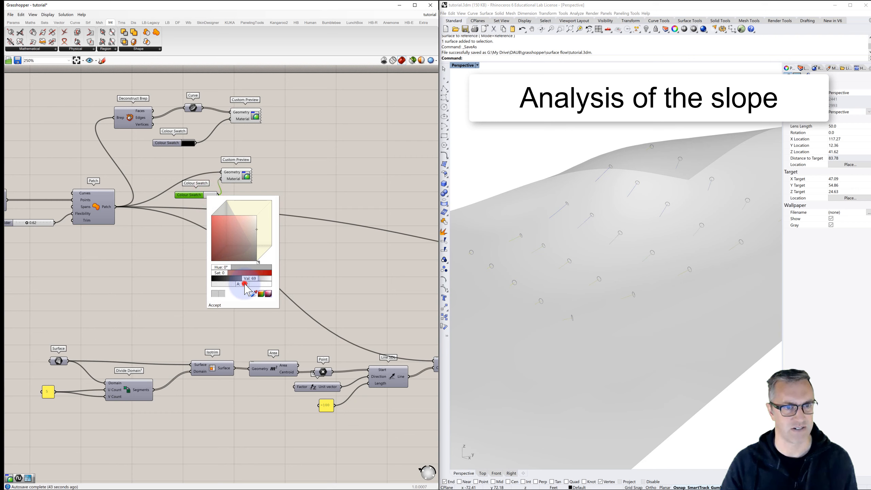
{"action": "left_click_drag", "start_coordinate": [244, 284], "coordinate": [225, 285]}
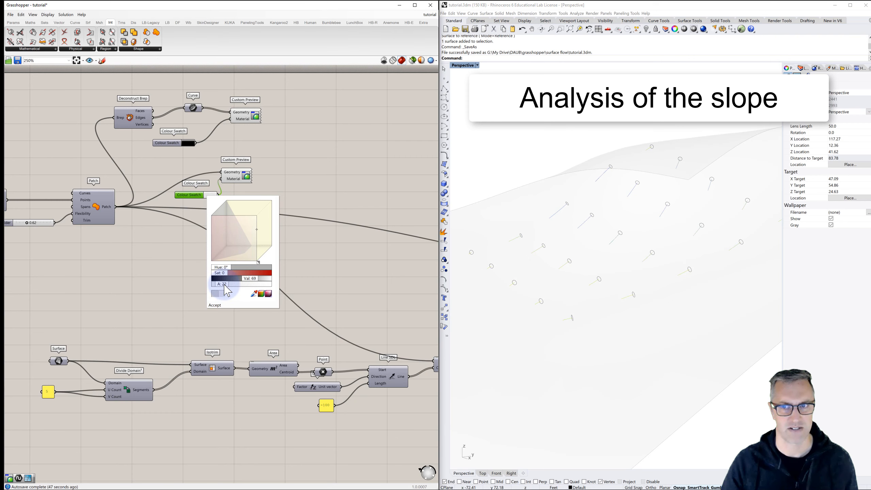
{"action": "left_click", "coordinate": [217, 304]}
{"action": "right_click_drag", "start_coordinate": [529, 268], "coordinate": [572, 279]}
{"action": "scroll", "coordinate": [567, 280], "scroll_direction": "up", "scroll_amount": 3}
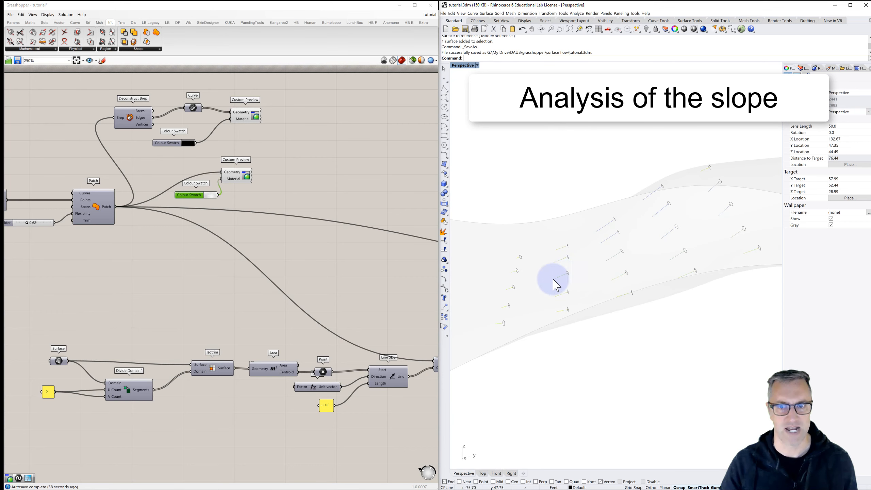
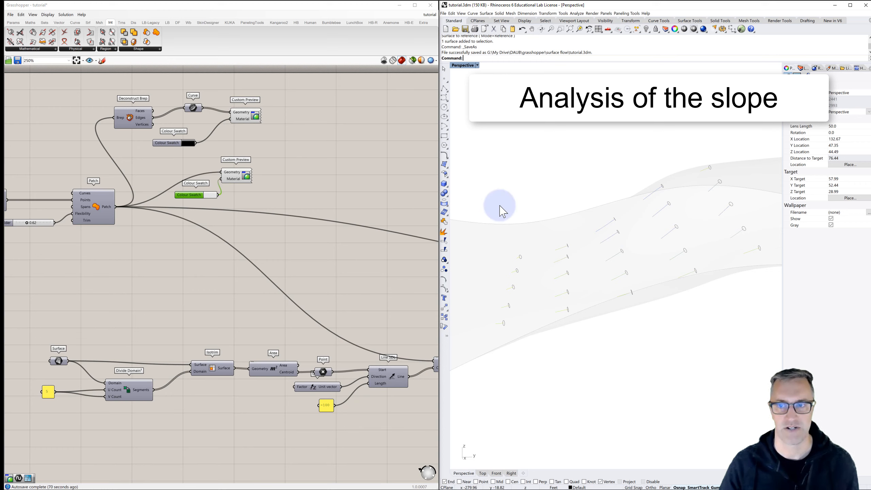
- Examine the short flow lines on the surface and the loop's iteration and step-length inputs
{"action": "right_click_drag", "start_coordinate": [586, 247], "coordinate": [611, 264]}
{"action": "scroll", "coordinate": [607, 254], "scroll_direction": "down", "scroll_amount": 5}
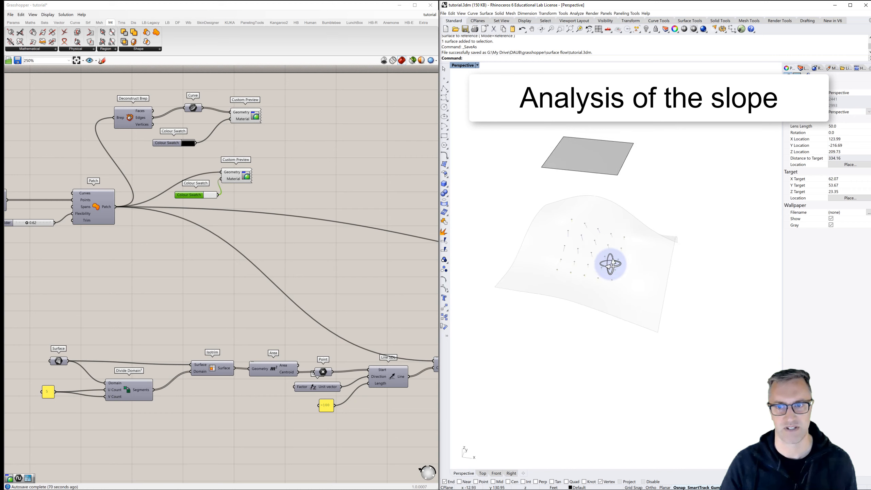
{"action": "scroll", "coordinate": [575, 257], "scroll_direction": "up", "scroll_amount": 6}
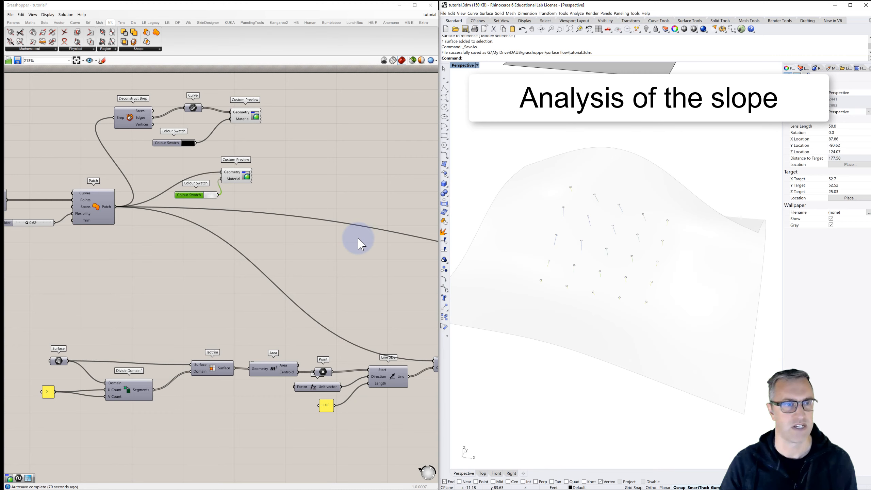
{"action": "scroll", "coordinate": [335, 241], "scroll_direction": "down", "scroll_amount": 3}
{"action": "right_click_drag", "start_coordinate": [200, 226], "coordinate": [156, 231]}
{"action": "scroll", "coordinate": [305, 219], "scroll_direction": "down", "scroll_amount": 1}
{"action": "right_click_drag", "start_coordinate": [277, 238], "coordinate": [161, 219]}
{"action": "scroll", "coordinate": [248, 208], "scroll_direction": "up", "scroll_amount": 4}
{"action": "scroll", "coordinate": [250, 213], "scroll_direction": "up", "scroll_amount": 2}
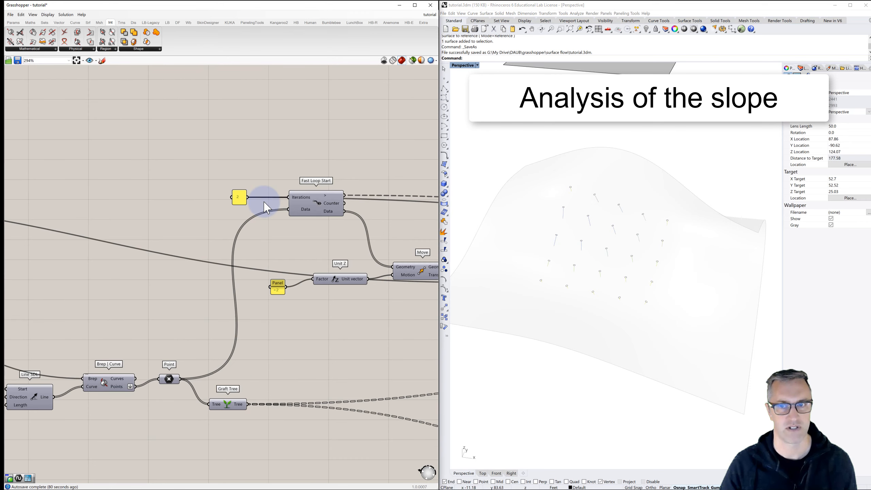
{"action": "scroll", "coordinate": [266, 206], "scroll_direction": "up", "scroll_amount": 1}
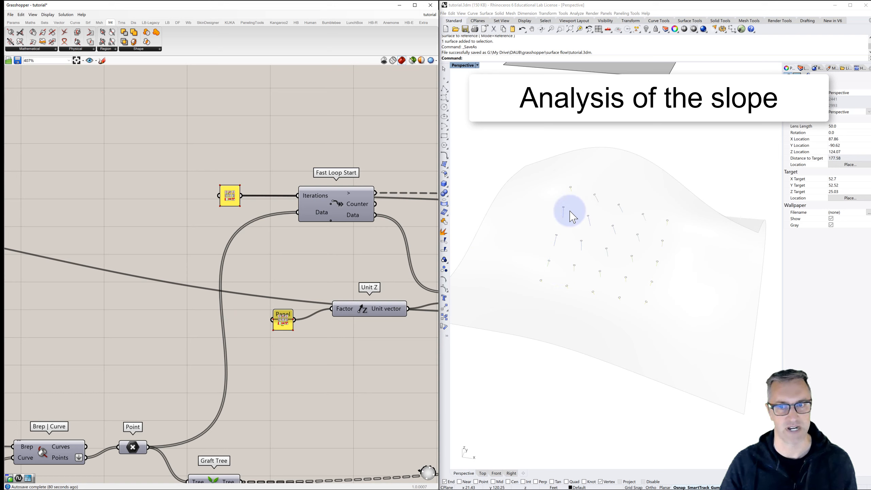
{"action": "scroll", "coordinate": [556, 211], "scroll_direction": "up", "scroll_amount": 5}
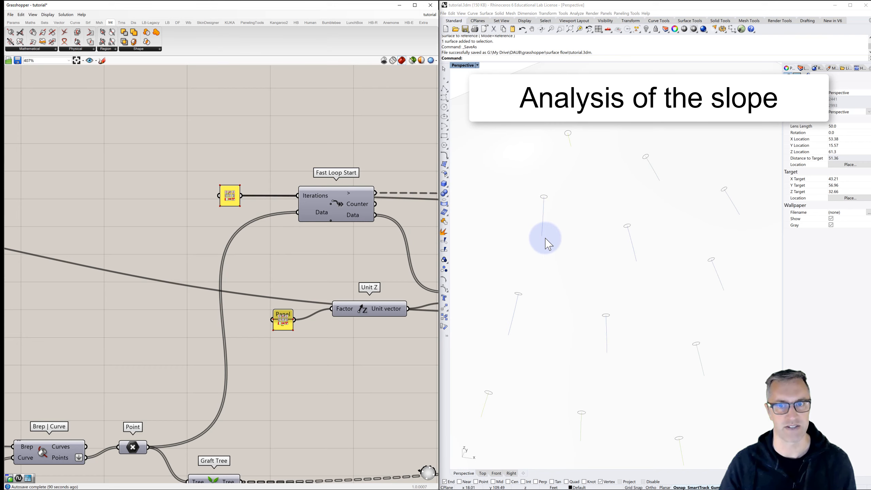
- Set the panel feeding the Fast Loop Start's Iterations to 50
{"action": "scroll", "coordinate": [272, 176], "scroll_direction": "down", "scroll_amount": 4}
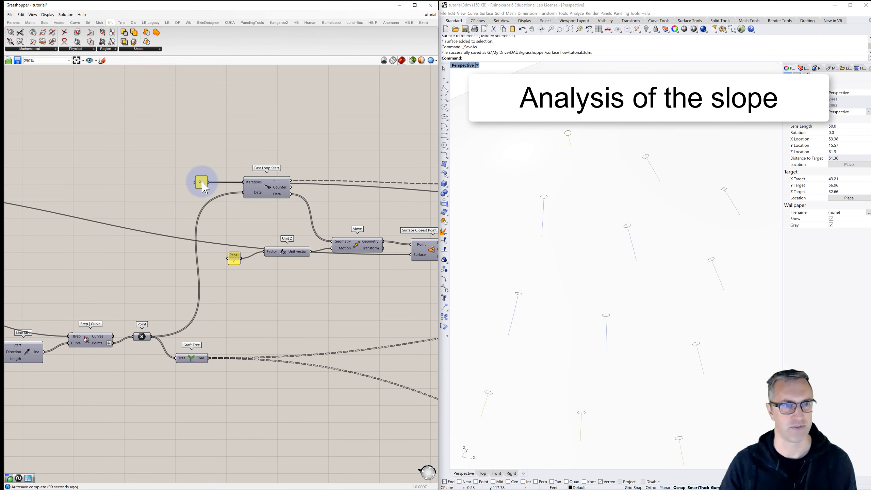
{"action": "double_click", "coordinate": [203, 183]}
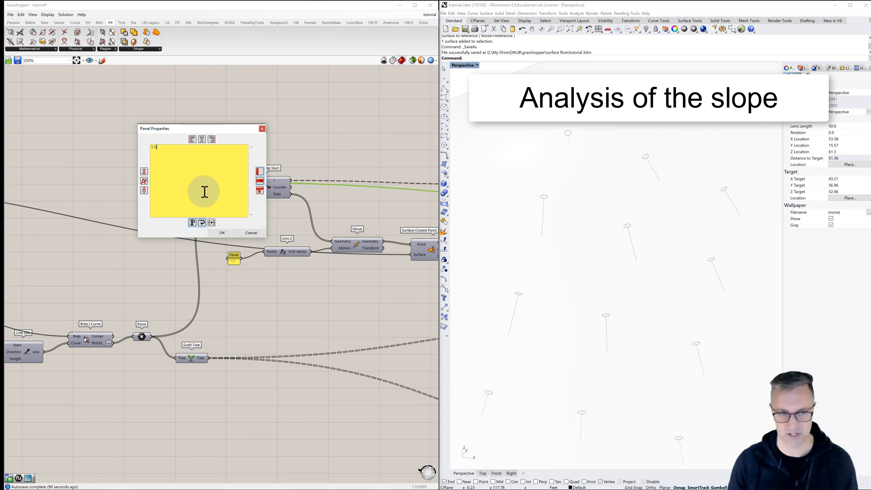
{"action": "left_click", "coordinate": [223, 233]}
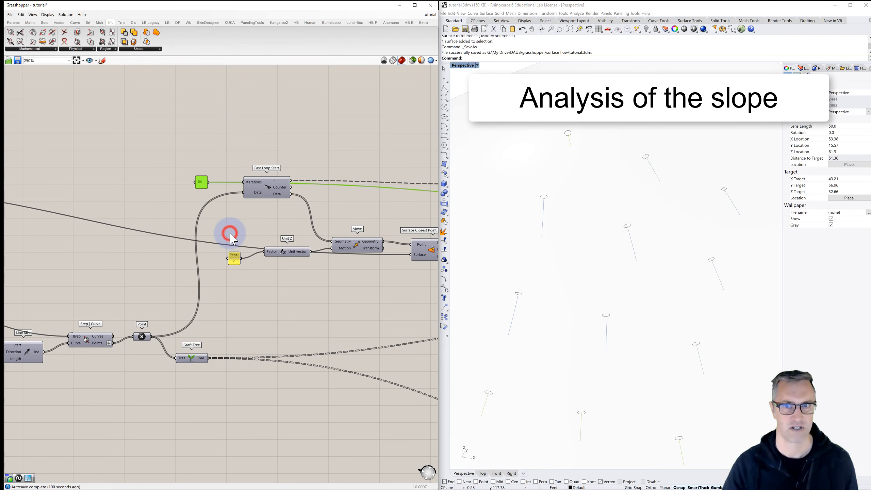
- Inspect the lengthened flow lines on the surface from several angles and from farther away
{"action": "scroll", "coordinate": [582, 233], "scroll_direction": "down", "scroll_amount": 3}
{"action": "right_click_drag", "start_coordinate": [585, 239], "coordinate": [570, 271]}
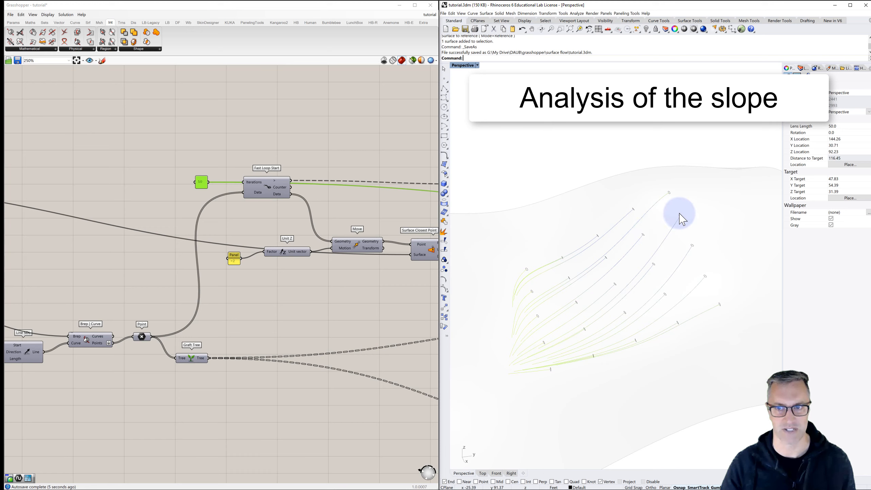
{"action": "right_click_drag", "start_coordinate": [672, 220], "coordinate": [578, 240]}
{"action": "scroll", "coordinate": [693, 227], "scroll_direction": "up", "scroll_amount": 2}
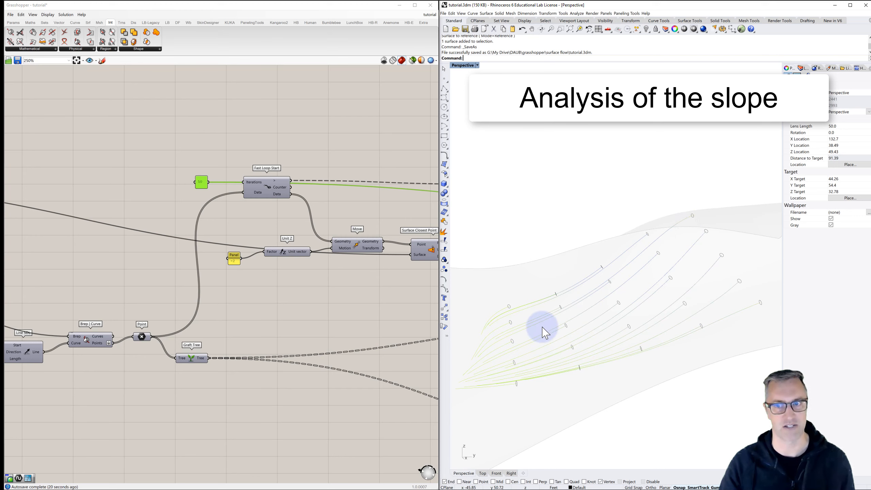
{"action": "scroll", "coordinate": [545, 332], "scroll_direction": "down", "scroll_amount": 2}
{"action": "right_click_drag", "start_coordinate": [545, 333], "coordinate": [579, 336]}
{"action": "scroll", "coordinate": [579, 311], "scroll_direction": "down", "scroll_amount": 4}
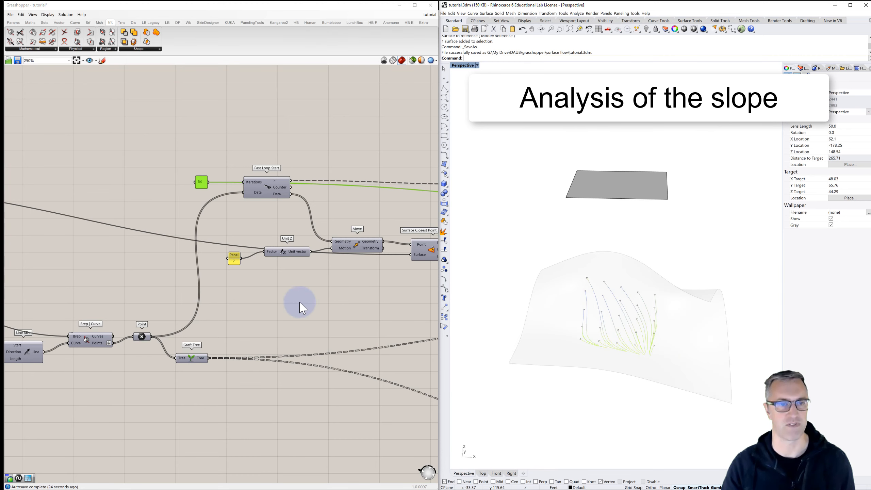
- Set the seed slider of the third Random component to 836.20 and inspect the flow lines on the reshaped surface
{"action": "scroll", "coordinate": [305, 257], "scroll_direction": "down", "scroll_amount": 5}
{"action": "right_click_drag", "start_coordinate": [184, 249], "coordinate": [336, 253]}
{"action": "right_click_drag", "start_coordinate": [177, 258], "coordinate": [288, 258]}
{"action": "scroll", "coordinate": [170, 248], "scroll_direction": "up", "scroll_amount": 5}
{"action": "scroll", "coordinate": [171, 249], "scroll_direction": "up", "scroll_amount": 2}
{"action": "scroll", "coordinate": [178, 251], "scroll_direction": "down", "scroll_amount": 2}
{"action": "right_click_drag", "start_coordinate": [200, 250], "coordinate": [145, 249]}
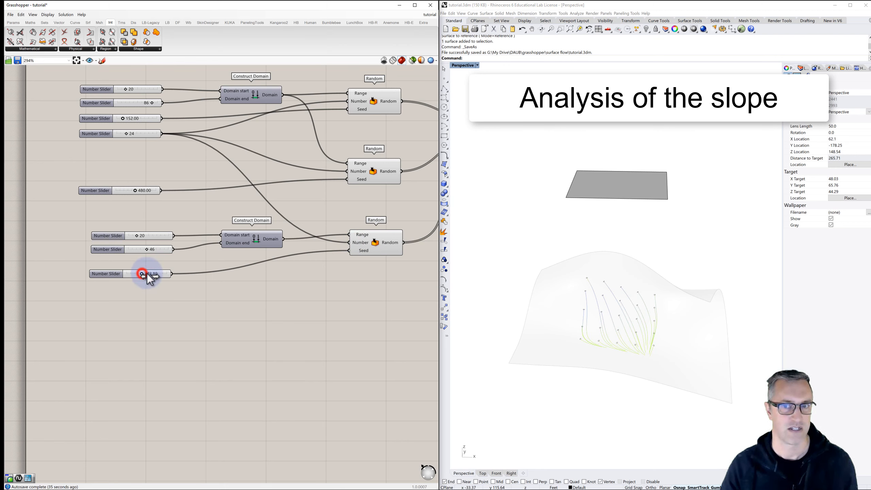
{"action": "left_click_drag", "start_coordinate": [147, 273], "coordinate": [157, 273]}
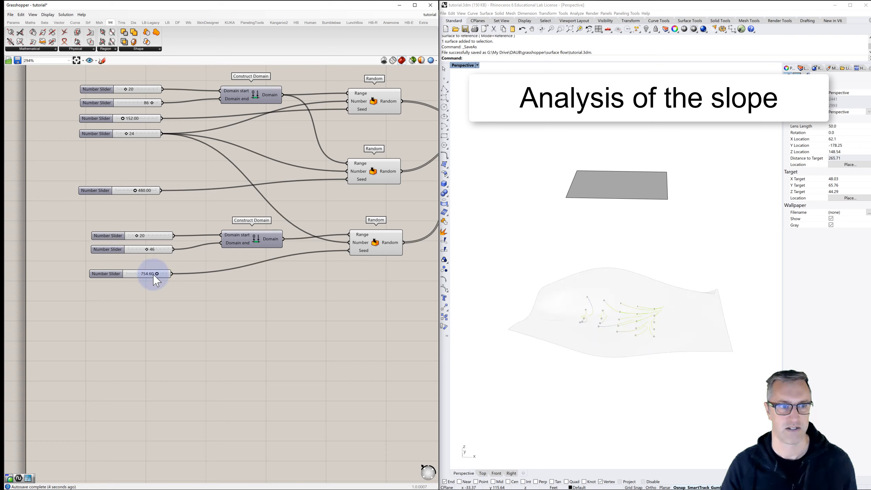
{"action": "left_click_drag", "start_coordinate": [157, 274], "coordinate": [160, 274]}
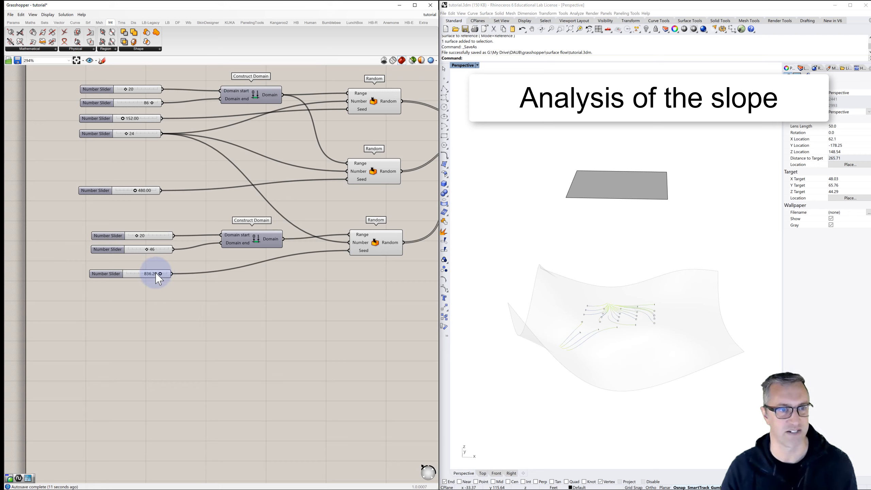
{"action": "right_click_drag", "start_coordinate": [596, 340], "coordinate": [566, 342]}
{"action": "scroll", "coordinate": [574, 305], "scroll_direction": "up", "scroll_amount": 6}
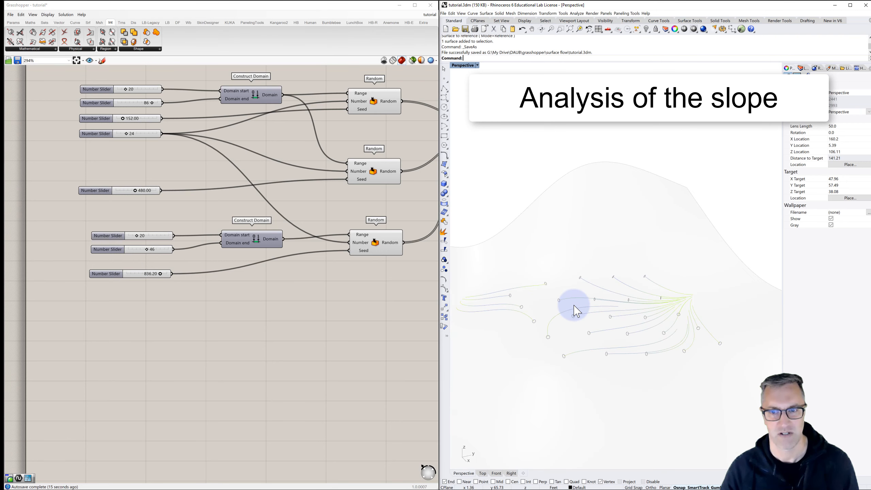
{"action": "right_click_drag", "start_coordinate": [574, 306], "coordinate": [562, 299]}
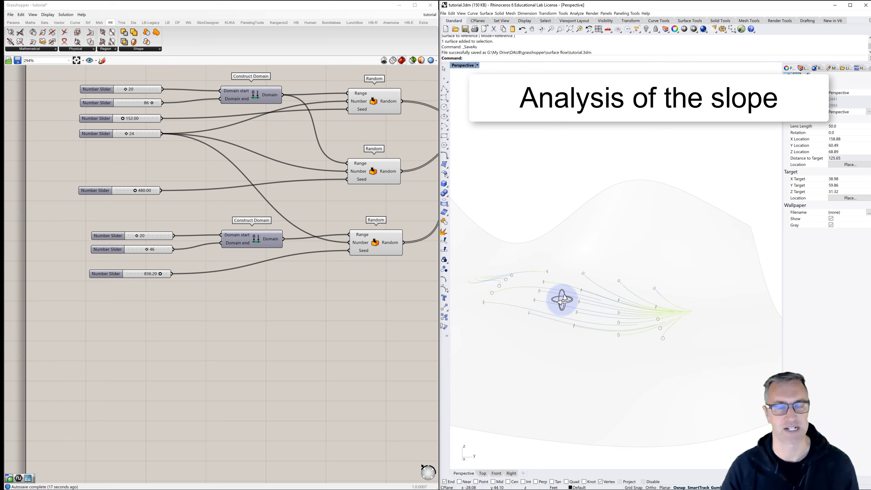
- Add a panel below the Bounds component and connect the Bounds Domain output to it
{"action": "scroll", "coordinate": [288, 286], "scroll_direction": "down", "scroll_amount": 7}
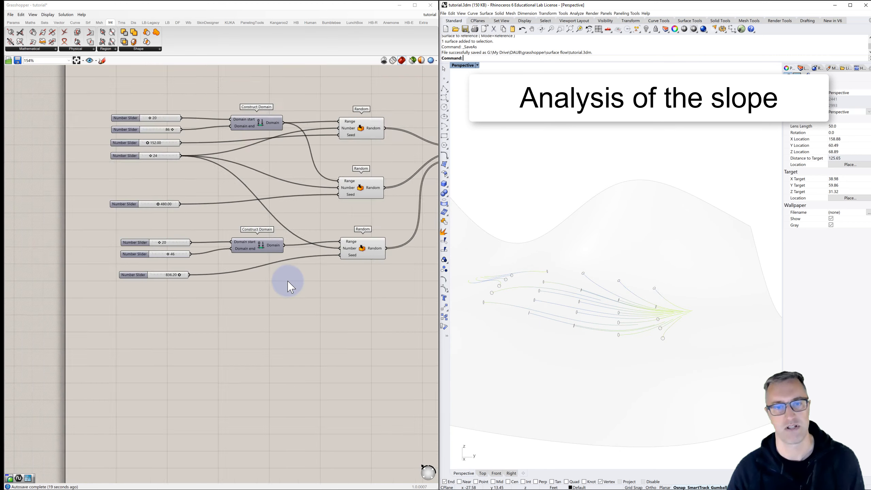
{"action": "right_click_drag", "start_coordinate": [288, 286], "coordinate": [243, 228]}
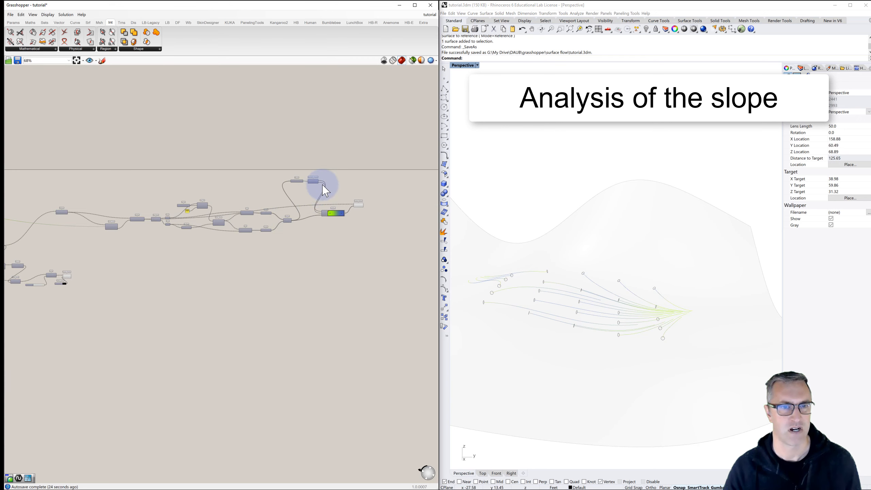
{"action": "scroll", "coordinate": [307, 188], "scroll_direction": "up", "scroll_amount": 6}
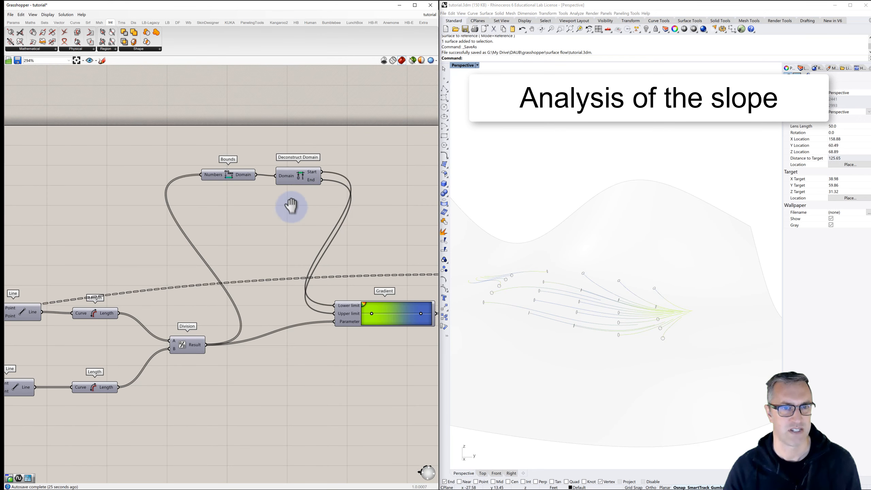
{"action": "scroll", "coordinate": [296, 208], "scroll_direction": "up", "scroll_amount": 1}
{"action": "right_click_drag", "start_coordinate": [295, 208], "coordinate": [259, 194]}
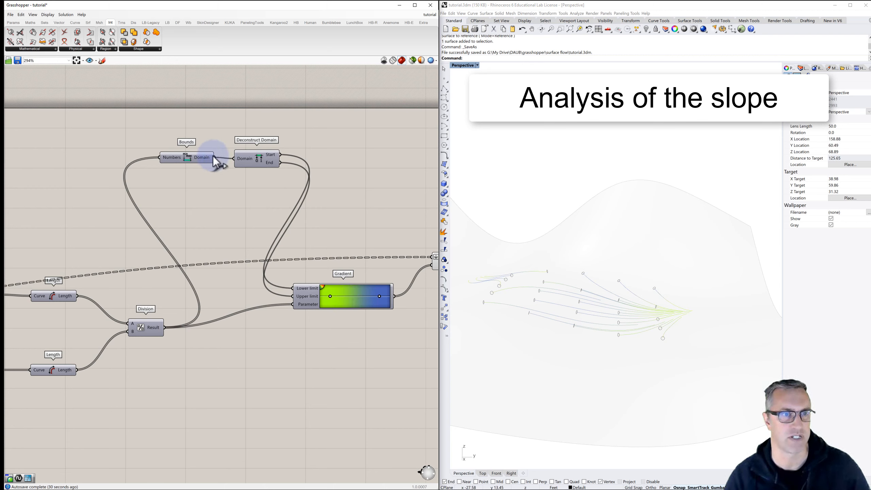
{"action": "double_click", "coordinate": [205, 192]}
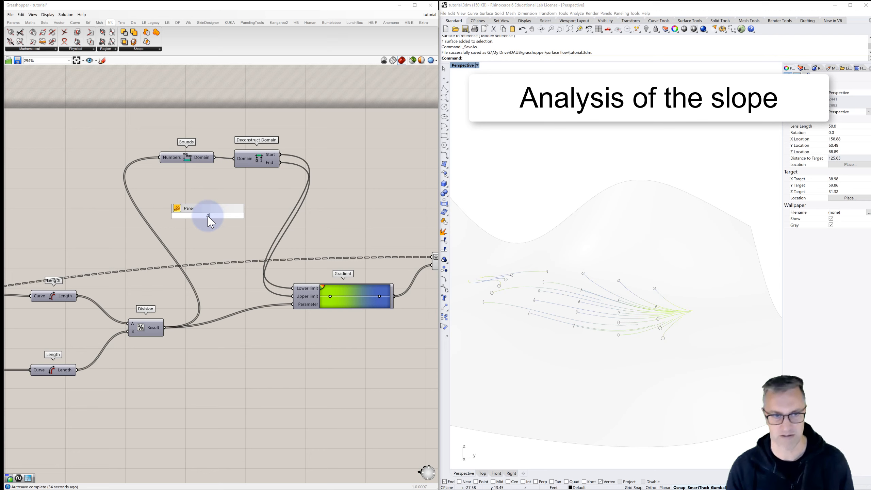
{"action": "key", "text": "Return"}
{"action": "left_click_drag", "start_coordinate": [214, 158], "coordinate": [175, 215]}
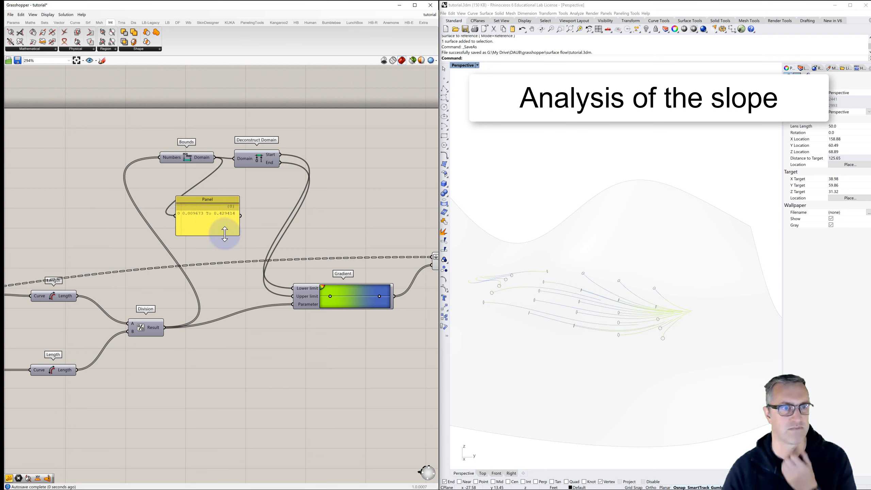
- Shorten the domain panel, clear its name, and place it just below the Bounds and Deconstruct Domain components
{"action": "left_click_drag", "start_coordinate": [224, 234], "coordinate": [207, 203]}
{"action": "right_click", "coordinate": [213, 201]}
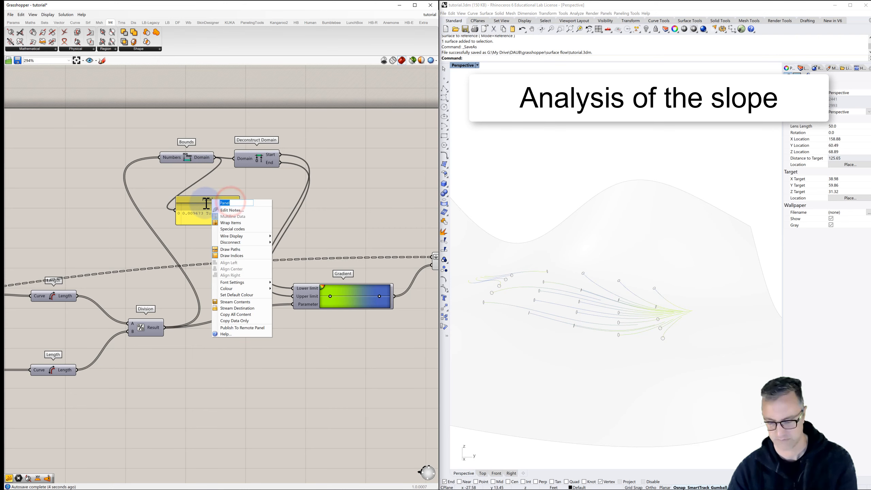
{"action": "key", "text": "BackSpace"}
{"action": "left_click", "coordinate": [236, 188]}
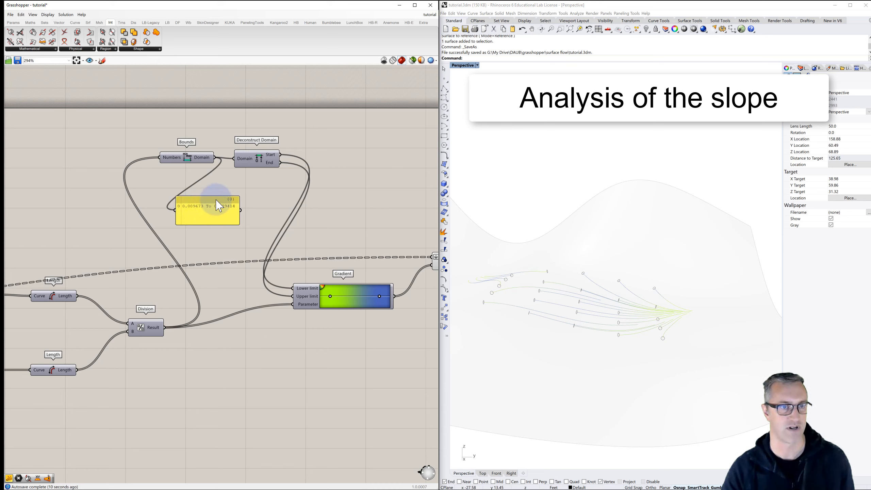
{"action": "left_click_drag", "start_coordinate": [220, 203], "coordinate": [239, 197]}
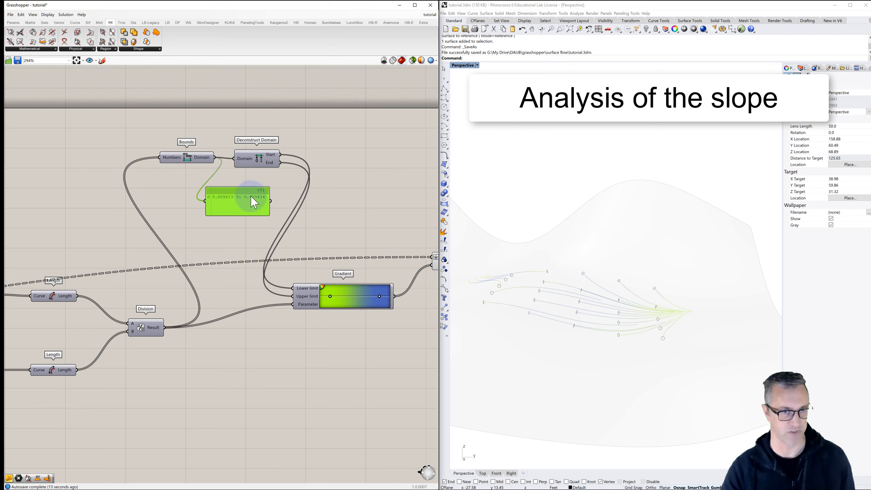
- Inspect the slope colours of the flow lines up close and across the whole surface
{"action": "right_click_drag", "start_coordinate": [563, 311], "coordinate": [579, 290]}
{"action": "scroll", "coordinate": [606, 309], "scroll_direction": "down", "scroll_amount": 2}
{"action": "scroll", "coordinate": [578, 288], "scroll_direction": "up", "scroll_amount": 6}
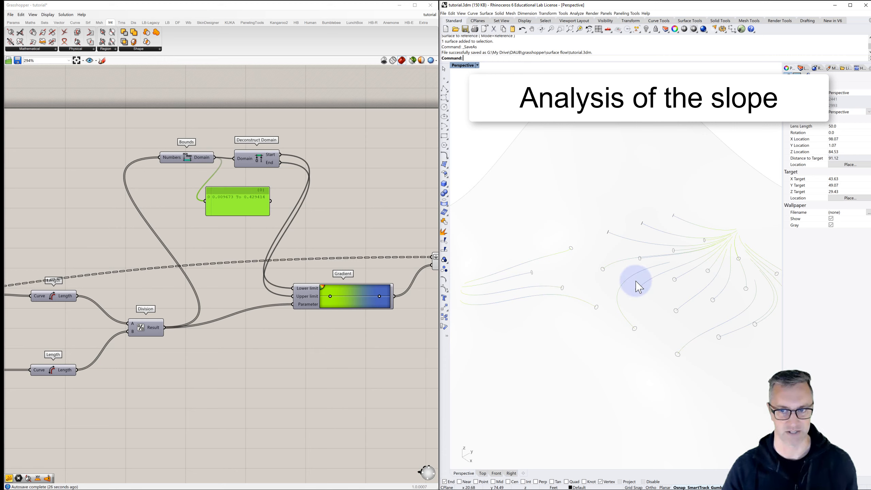
{"action": "scroll", "coordinate": [637, 286], "scroll_direction": "down", "scroll_amount": 6}
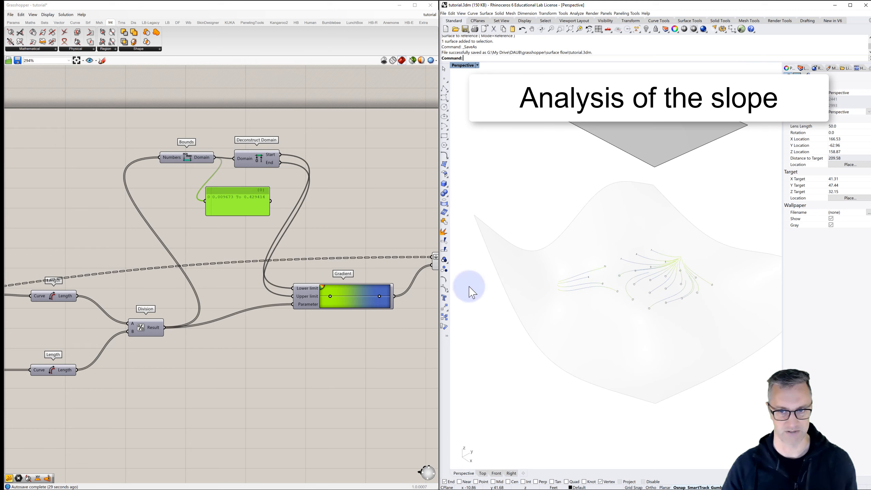
- Add a panel with the value 112 below the 836.20 seed slider and connect it to the third Random component's Seed
{"action": "scroll", "coordinate": [369, 258], "scroll_direction": "down", "scroll_amount": 5}
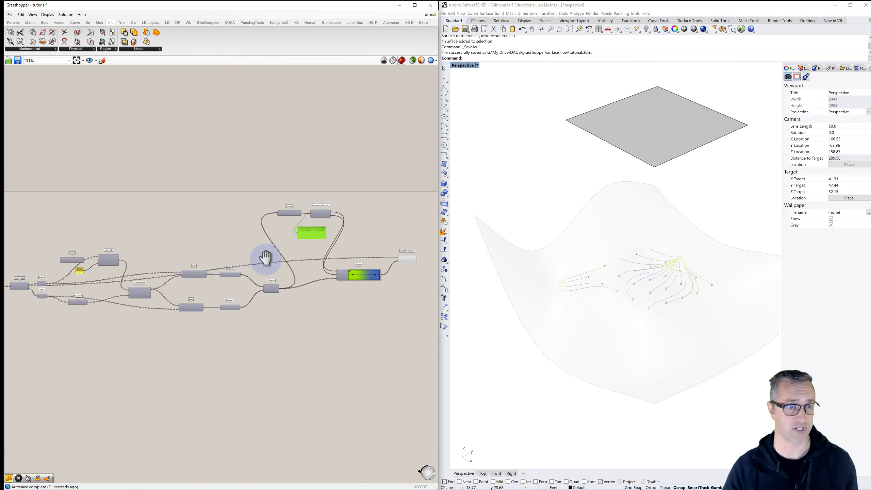
{"action": "right_click_drag", "start_coordinate": [266, 259], "coordinate": [407, 232]}
{"action": "right_click_drag", "start_coordinate": [162, 254], "coordinate": [325, 251]}
{"action": "right_click_drag", "start_coordinate": [180, 252], "coordinate": [330, 235]}
{"action": "right_click_drag", "start_coordinate": [106, 267], "coordinate": [304, 248]}
{"action": "right_click_drag", "start_coordinate": [127, 255], "coordinate": [320, 247]}
{"action": "right_click_drag", "start_coordinate": [171, 261], "coordinate": [376, 248]}
{"action": "right_click_drag", "start_coordinate": [212, 250], "coordinate": [332, 250]}
{"action": "scroll", "coordinate": [166, 233], "scroll_direction": "up", "scroll_amount": 4}
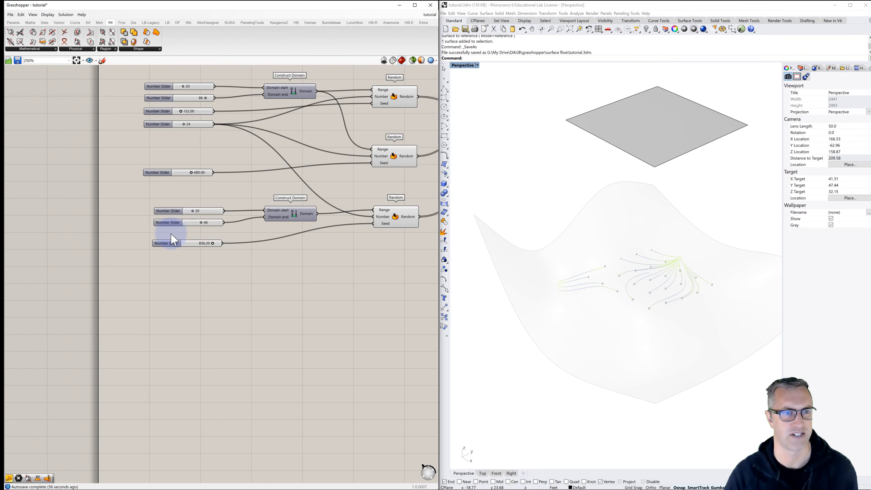
{"action": "scroll", "coordinate": [174, 239], "scroll_direction": "up", "scroll_amount": 1}
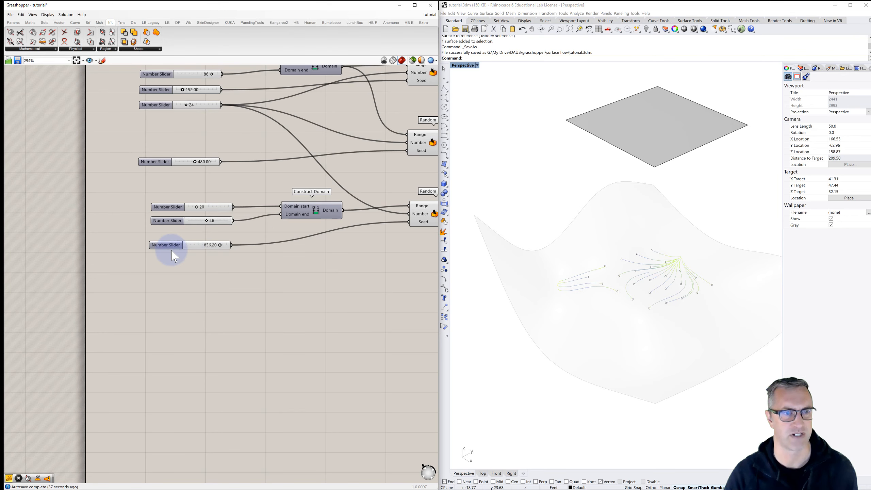
{"action": "double_click", "coordinate": [197, 267]}
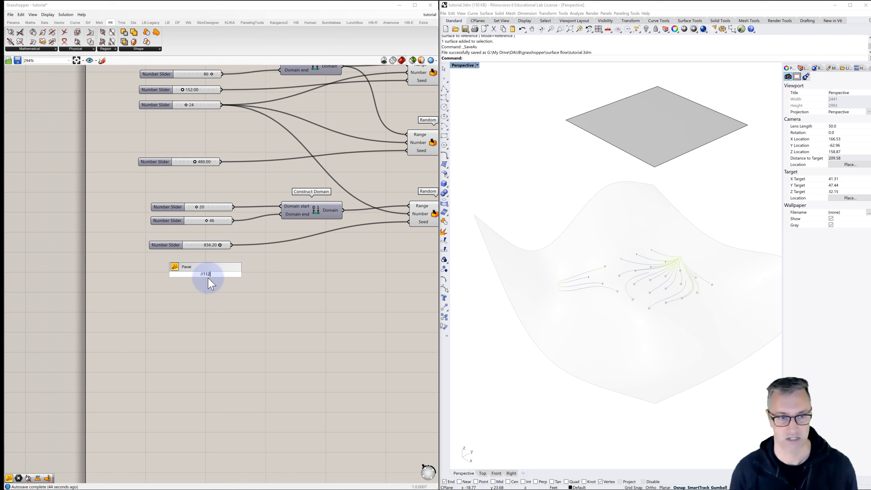
{"action": "key", "text": "Return"}
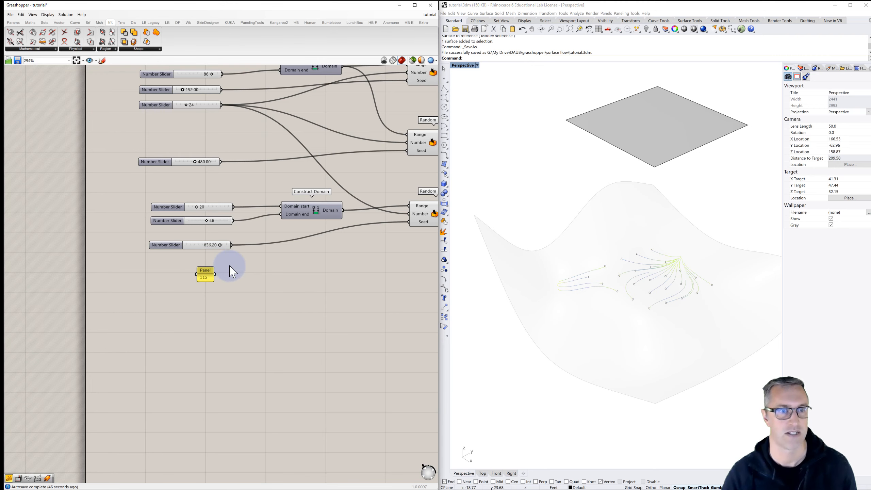
{"action": "right_click_drag", "start_coordinate": [227, 268], "coordinate": [190, 272]}
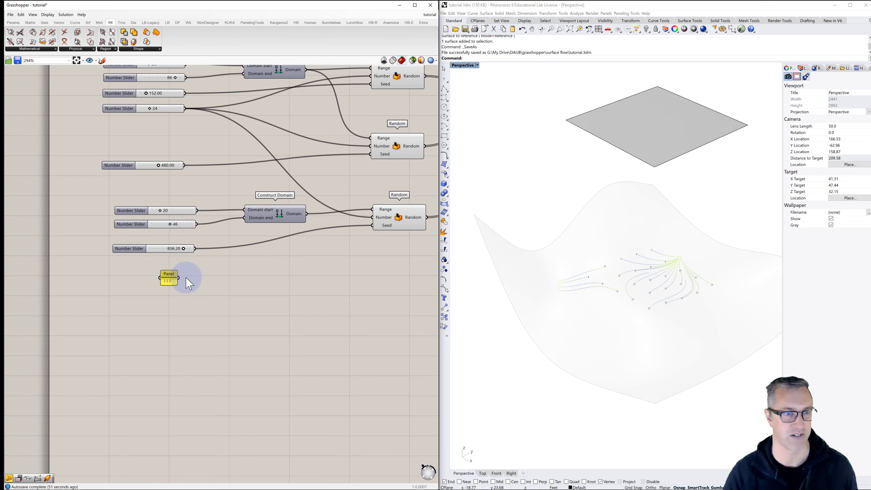
{"action": "left_click_drag", "start_coordinate": [179, 278], "coordinate": [373, 226]}
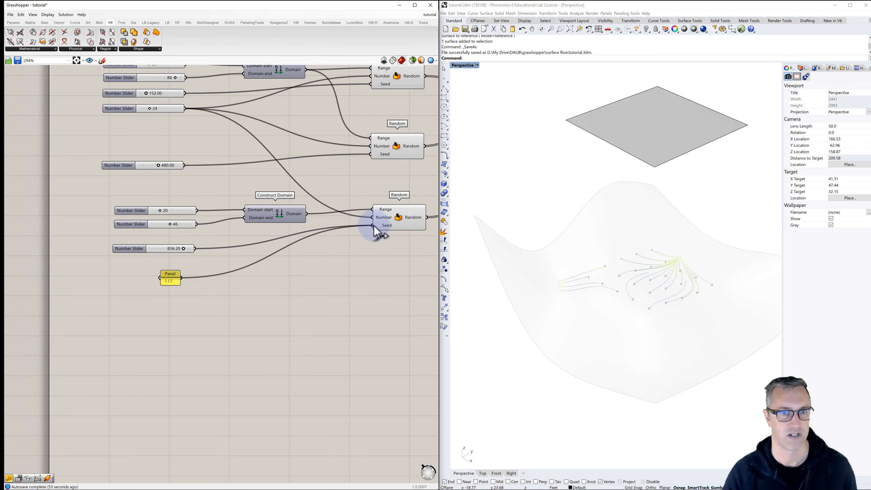
- Name the 112 seed panel "Z seed" and put it in place of the unused 836.20 slider, deleting that slider
{"action": "right_click", "coordinate": [170, 278]}
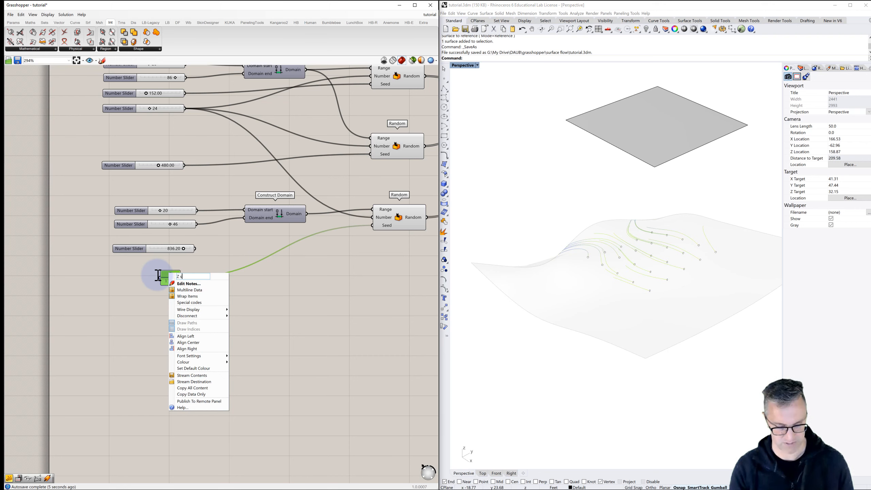
{"action": "key", "text": "Return"}
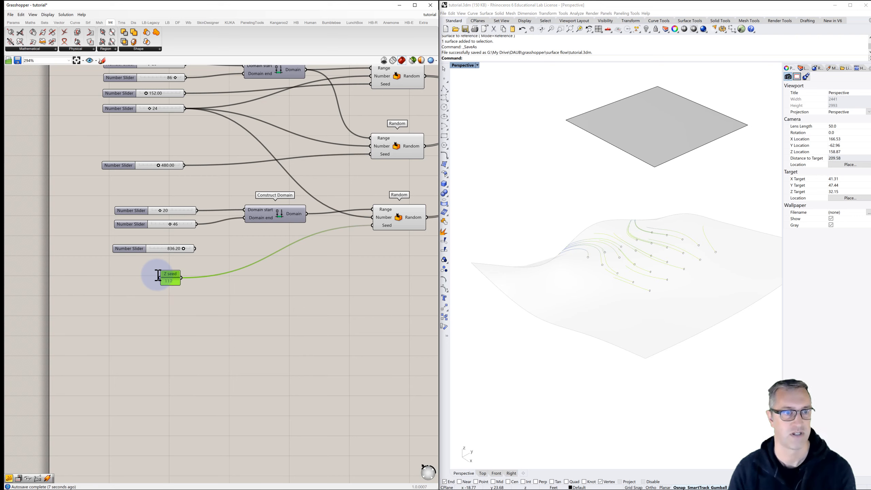
{"action": "left_click_drag", "start_coordinate": [133, 254], "coordinate": [123, 258]}
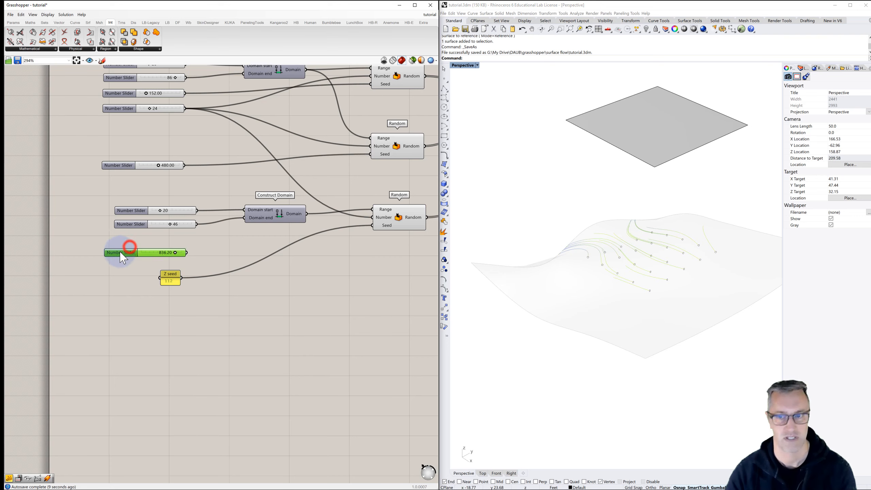
{"action": "key", "text": "Delete"}
{"action": "left_click", "coordinate": [148, 275]}
{"action": "left_click_drag", "start_coordinate": [174, 280], "coordinate": [165, 260]}
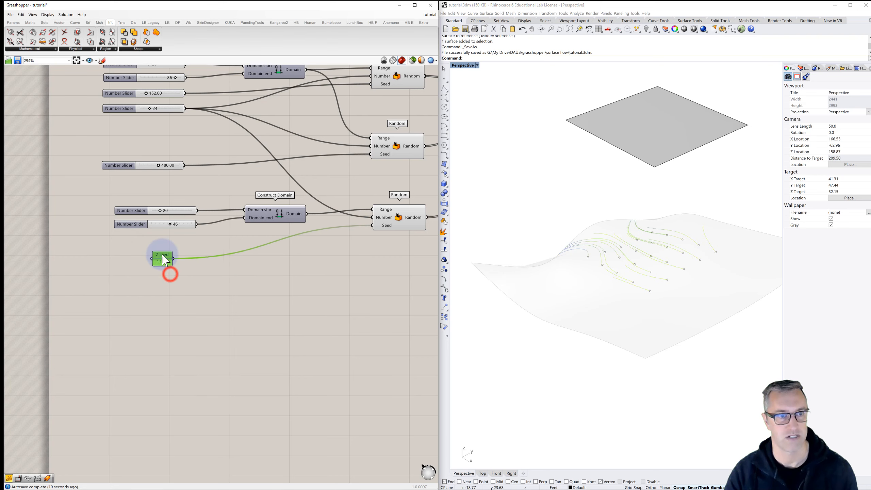
- Set the Z seed panel feeding the third Random component to 97
{"action": "right_click_drag", "start_coordinate": [604, 268], "coordinate": [646, 257]}
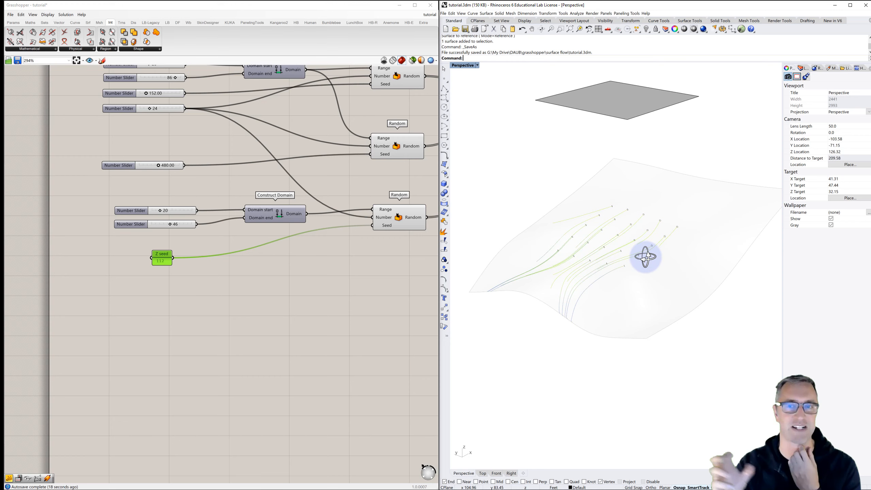
{"action": "right_click_drag", "start_coordinate": [550, 267], "coordinate": [592, 253]}
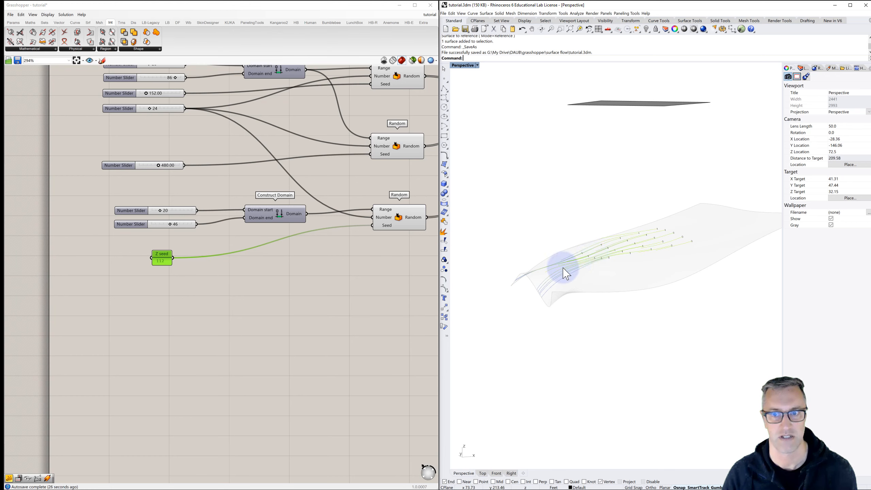
{"action": "right_click_drag", "start_coordinate": [542, 303], "coordinate": [575, 275]}
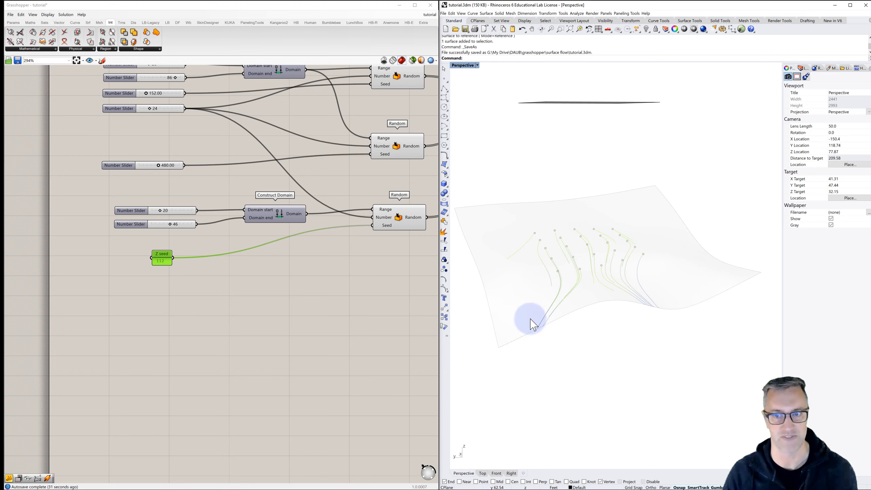
{"action": "left_click", "coordinate": [161, 261]}
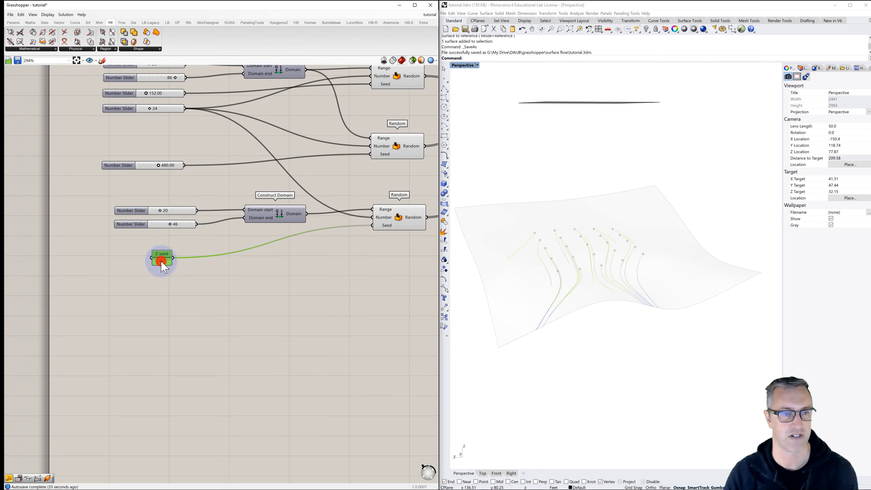
{"action": "type", "text": "97"}
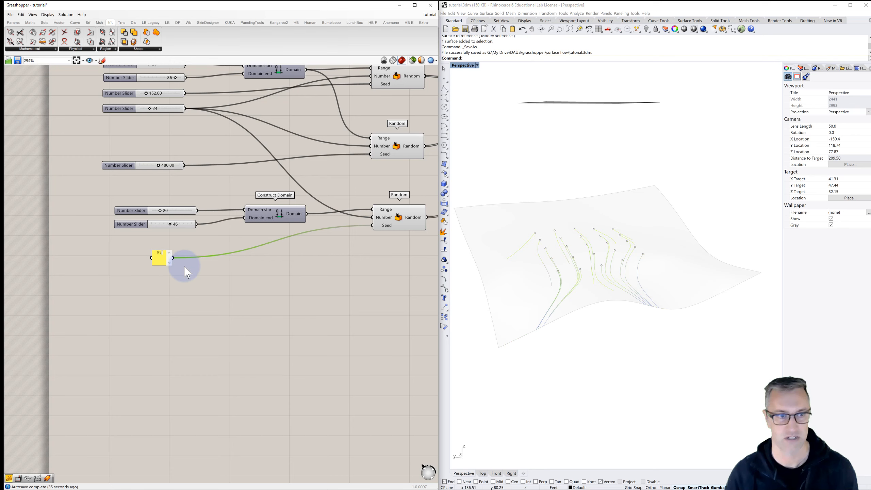
{"action": "left_click", "coordinate": [193, 304]}
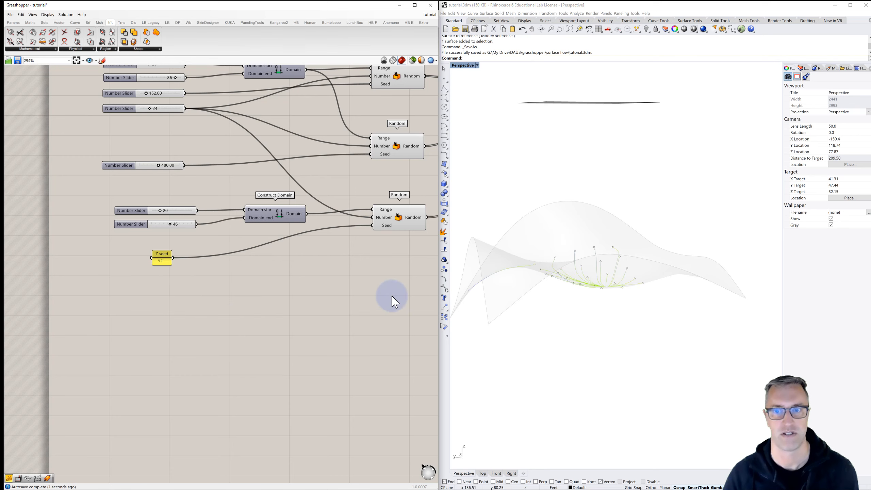
- Set the slider feeding the Patch component's Flexibility to 1.39 and view the reshaped surface
{"action": "right_click_drag", "start_coordinate": [544, 302], "coordinate": [563, 311]}
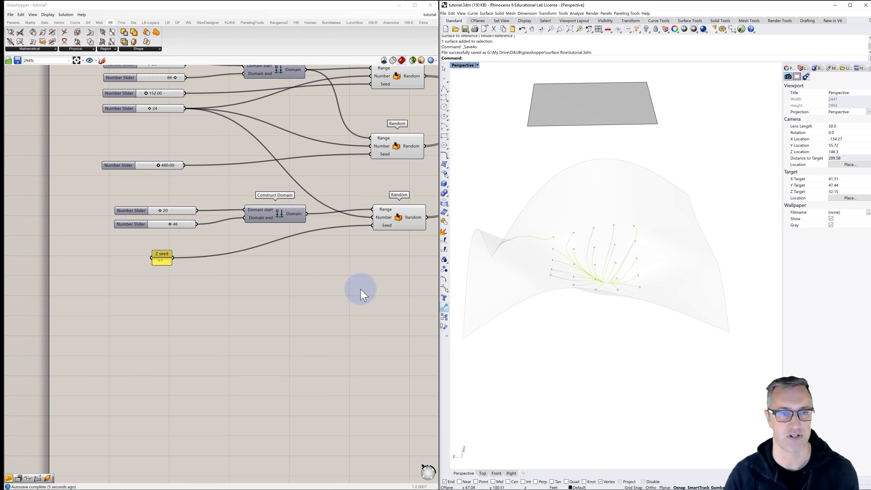
{"action": "scroll", "coordinate": [360, 288], "scroll_direction": "down", "scroll_amount": 2}
{"action": "right_click_drag", "start_coordinate": [360, 288], "coordinate": [151, 244]}
{"action": "scroll", "coordinate": [307, 259], "scroll_direction": "up", "scroll_amount": 2}
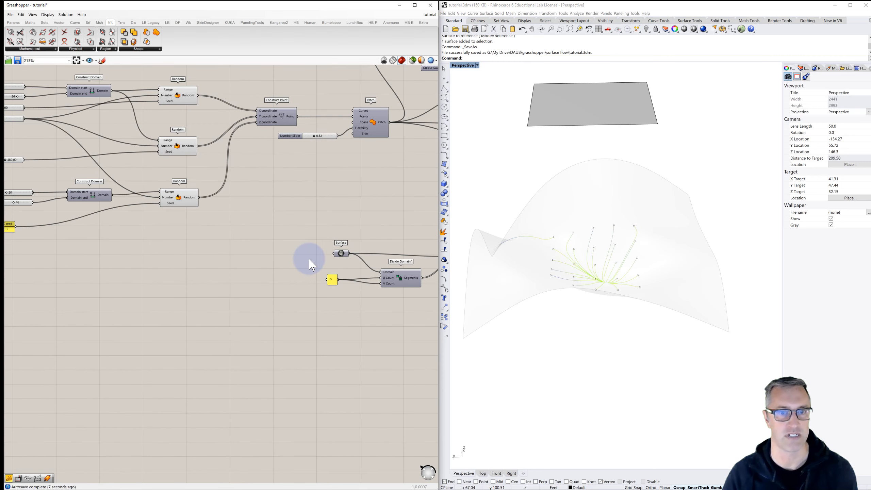
{"action": "scroll", "coordinate": [335, 115], "scroll_direction": "up", "scroll_amount": 1}
{"action": "left_click_drag", "start_coordinate": [304, 153], "coordinate": [321, 150]}
{"action": "right_click_drag", "start_coordinate": [468, 236], "coordinate": [606, 278]}
{"action": "scroll", "coordinate": [627, 271], "scroll_direction": "up", "scroll_amount": 3}
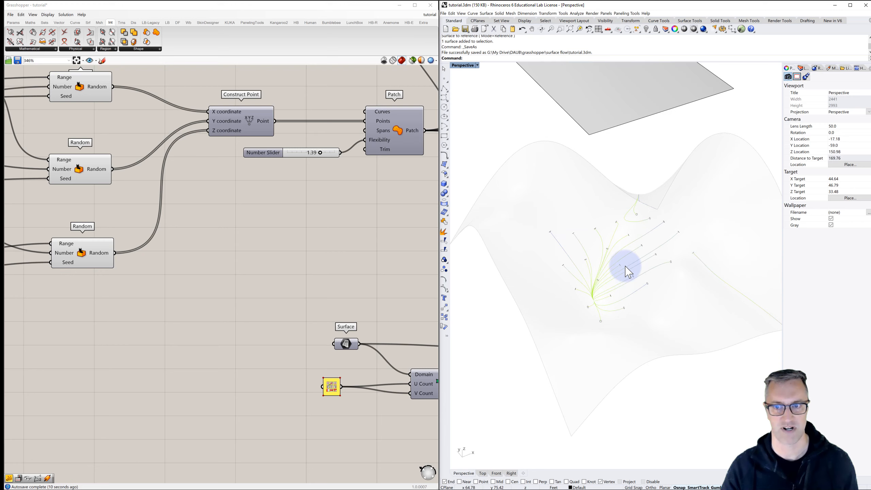
- Set the panel feeding the Divide Domain² U Count and V Count to 20
{"action": "right_click_drag", "start_coordinate": [347, 258], "coordinate": [177, 244]}
{"action": "scroll", "coordinate": [177, 244], "scroll_direction": "down", "scroll_amount": 2}
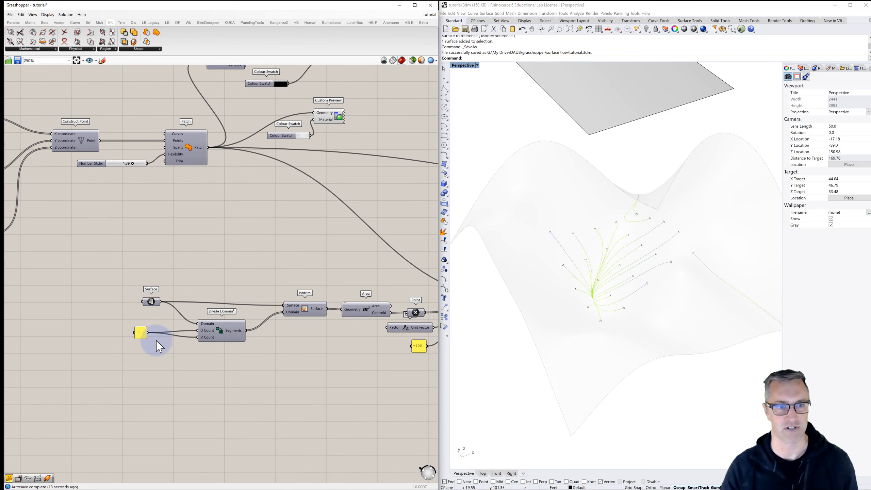
{"action": "double_click", "coordinate": [140, 333]}
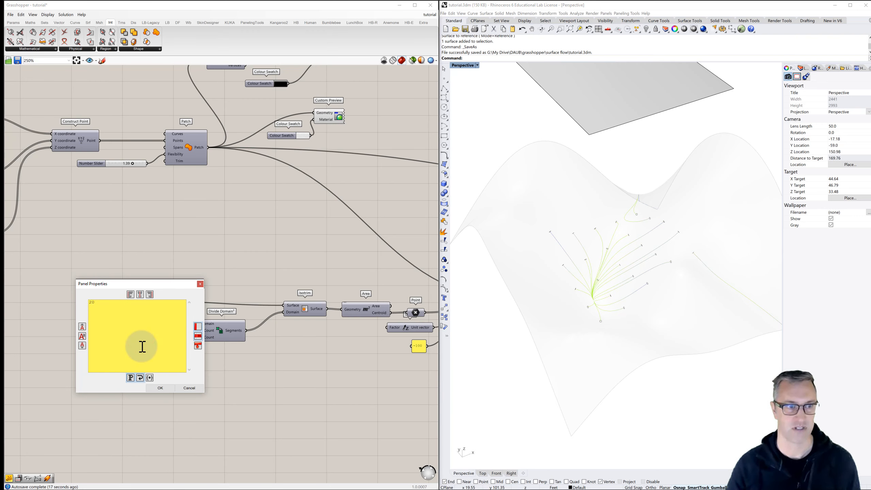
{"action": "left_click", "coordinate": [161, 388]}
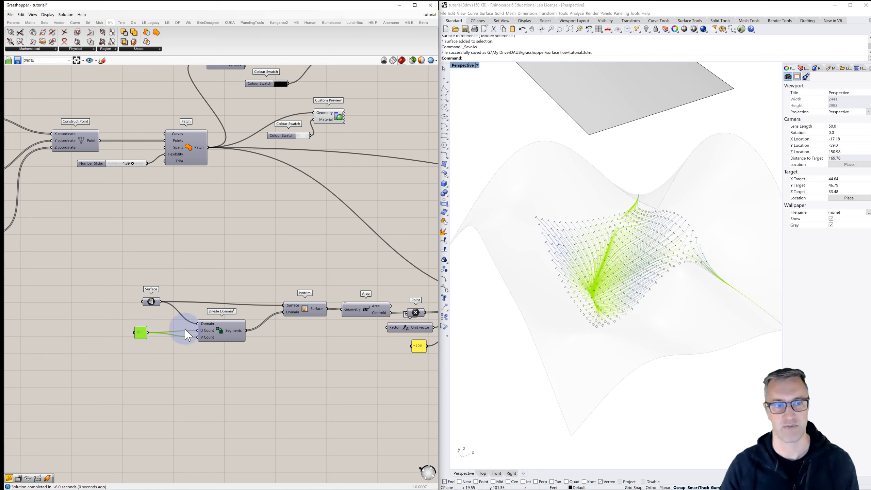
- Reduce the Radius slider of the Circle component at the flow line start points to 0.12
{"action": "right_click_drag", "start_coordinate": [361, 222], "coordinate": [257, 251]}
{"action": "scroll", "coordinate": [258, 254], "scroll_direction": "down", "scroll_amount": 1}
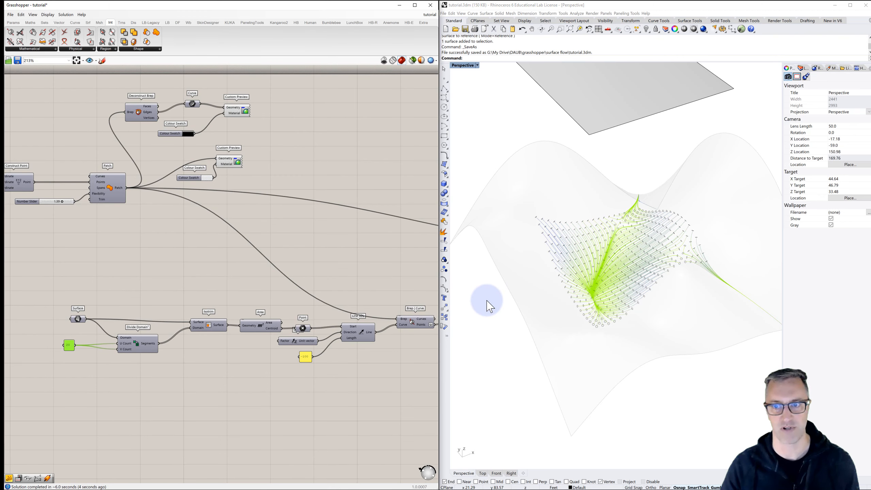
{"action": "mouse_move", "coordinate": [487, 301]}
{"action": "right_mouse_down"}
{"action": "mouse_move", "coordinate": [566, 286]}
{"action": "mouse_move", "coordinate": [562, 267]}
{"action": "mouse_move", "coordinate": [521, 282]}
{"action": "mouse_move", "coordinate": [469, 282]}
{"action": "right_mouse_up"}
{"action": "right_click_drag", "start_coordinate": [604, 304], "coordinate": [534, 251]}
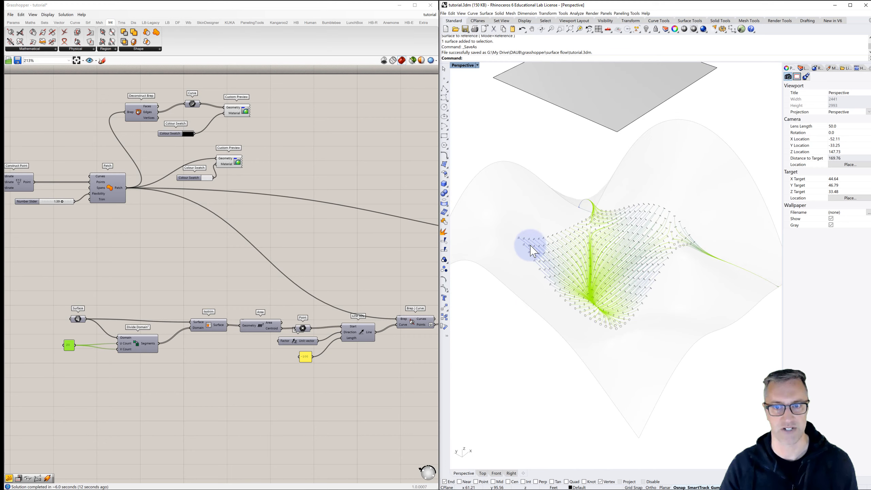
{"action": "scroll", "coordinate": [579, 259], "scroll_direction": "up", "scroll_amount": 8}
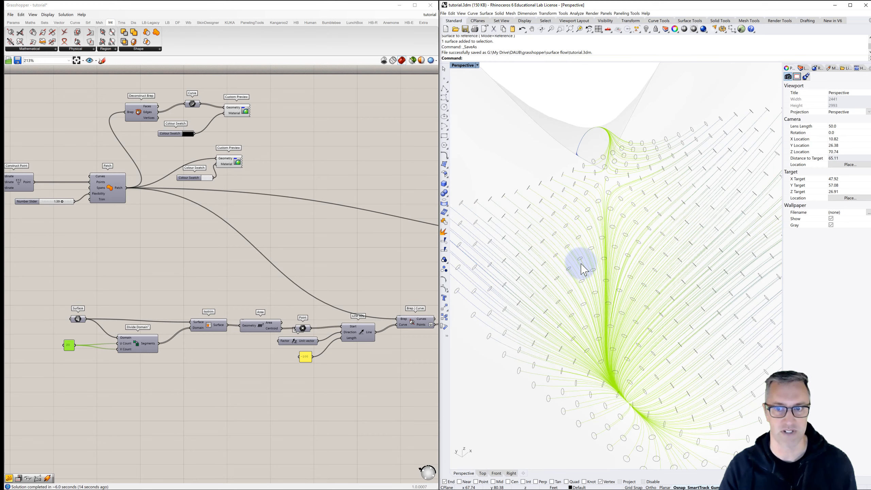
{"action": "right_click_drag", "start_coordinate": [583, 269], "coordinate": [623, 260]}
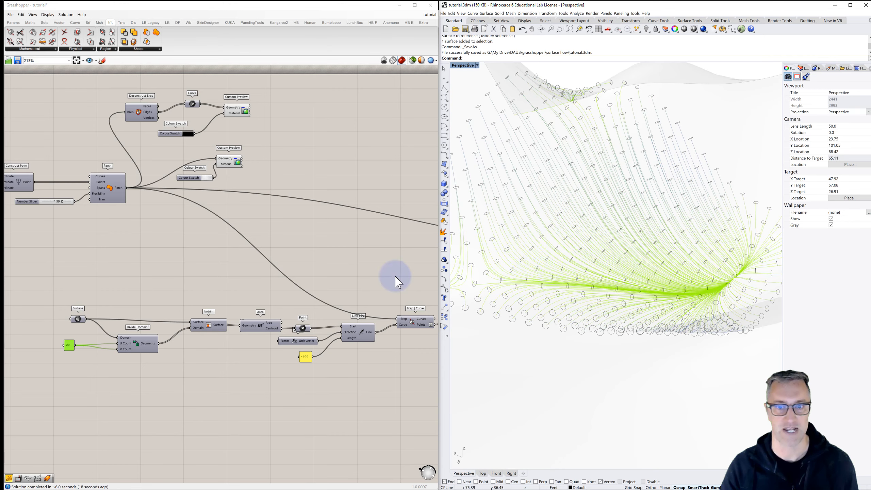
{"action": "scroll", "coordinate": [303, 286], "scroll_direction": "down", "scroll_amount": 3}
{"action": "right_click_drag", "start_coordinate": [330, 282], "coordinate": [83, 233]}
{"action": "right_click_drag", "start_coordinate": [279, 289], "coordinate": [166, 269]}
{"action": "scroll", "coordinate": [322, 284], "scroll_direction": "up", "scroll_amount": 4}
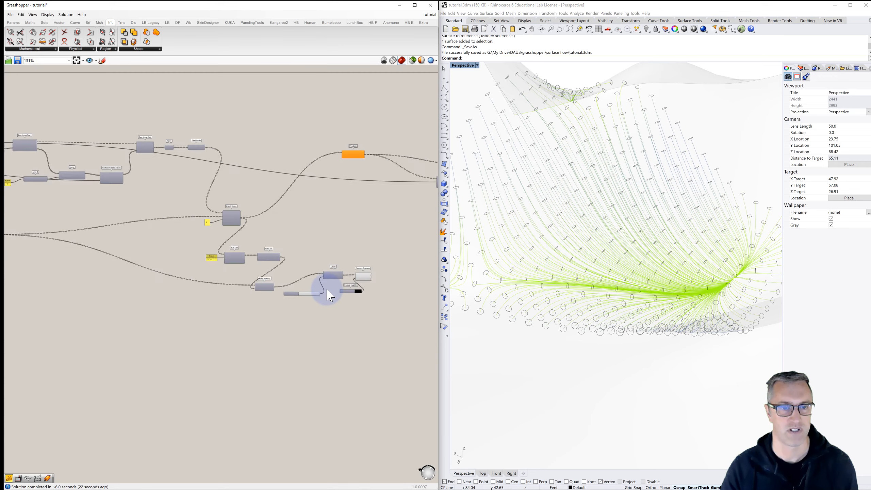
{"action": "scroll", "coordinate": [284, 302], "scroll_direction": "up", "scroll_amount": 8}
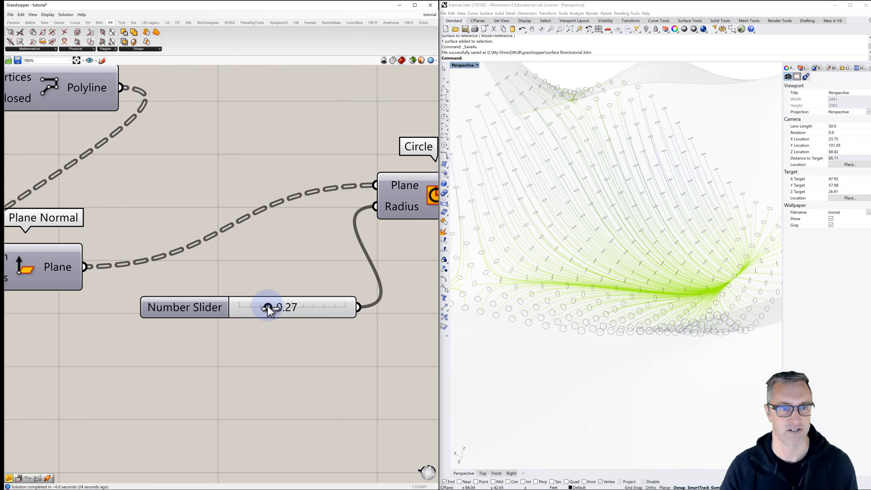
{"action": "left_click_drag", "start_coordinate": [263, 312], "coordinate": [253, 313]}
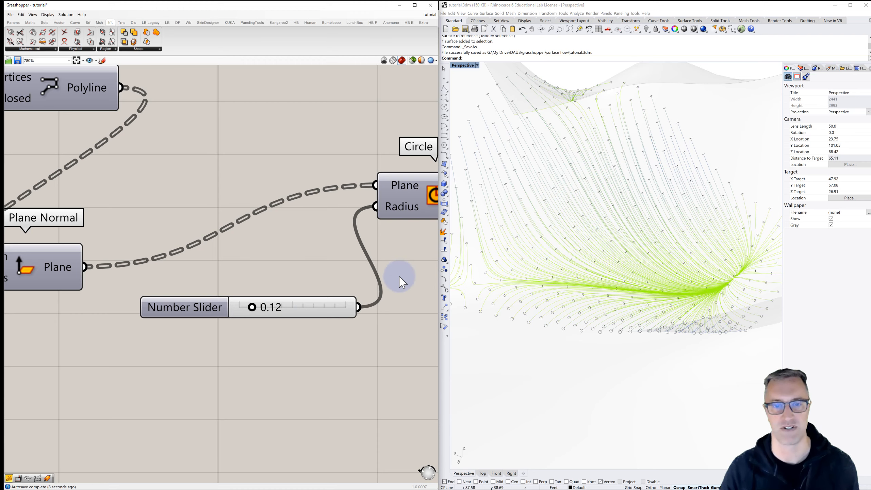
- Examine the flow lines and their small start circles up close and across the whole surface
{"action": "scroll", "coordinate": [583, 266], "scroll_direction": "down", "scroll_amount": 8}
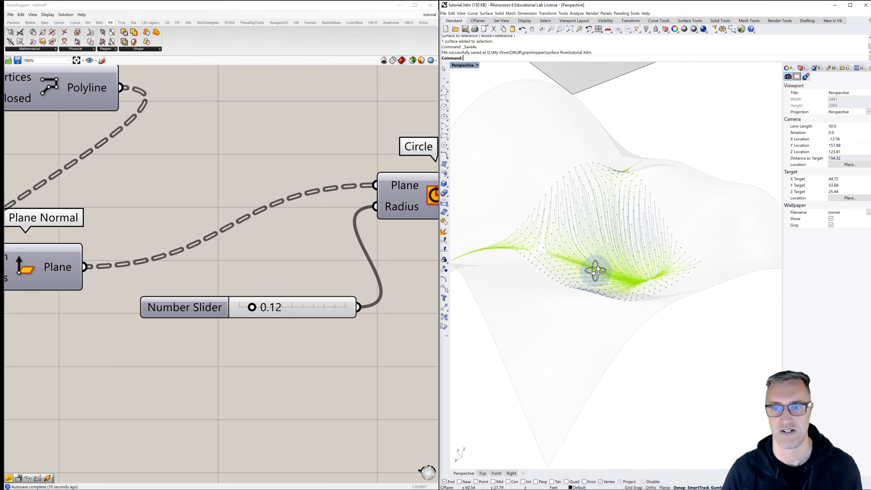
{"action": "mouse_move", "coordinate": [596, 271]}
{"action": "right_mouse_down"}
{"action": "mouse_move", "coordinate": [531, 264]}
{"action": "mouse_move", "coordinate": [480, 276]}
{"action": "mouse_move", "coordinate": [543, 241]}
{"action": "mouse_move", "coordinate": [547, 262]}
{"action": "mouse_move", "coordinate": [527, 243]}
{"action": "mouse_move", "coordinate": [537, 215]}
{"action": "right_mouse_up"}
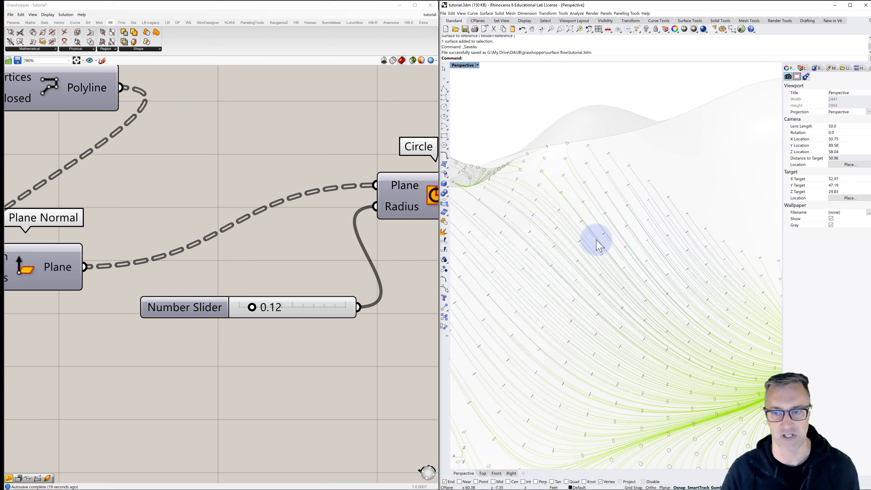
{"action": "right_click_drag", "start_coordinate": [572, 204], "coordinate": [582, 189]}
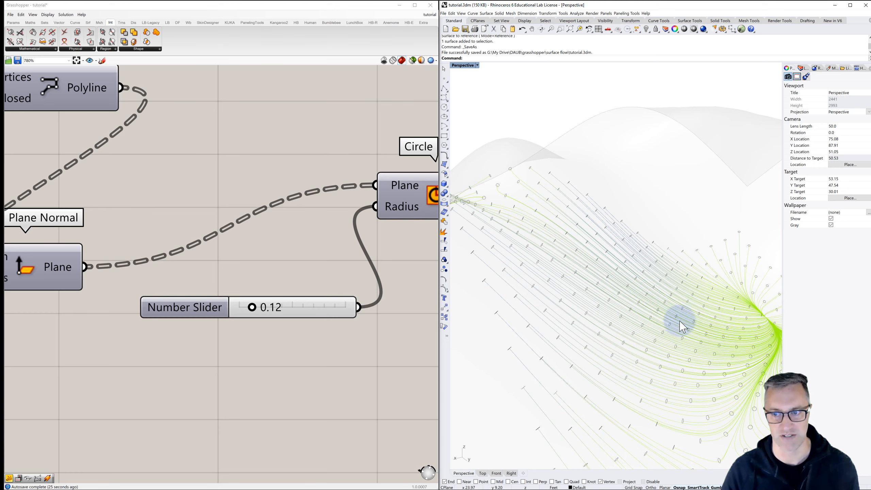
{"action": "scroll", "coordinate": [645, 276], "scroll_direction": "down", "scroll_amount": 4}
{"action": "scroll", "coordinate": [643, 270], "scroll_direction": "down", "scroll_amount": 2}
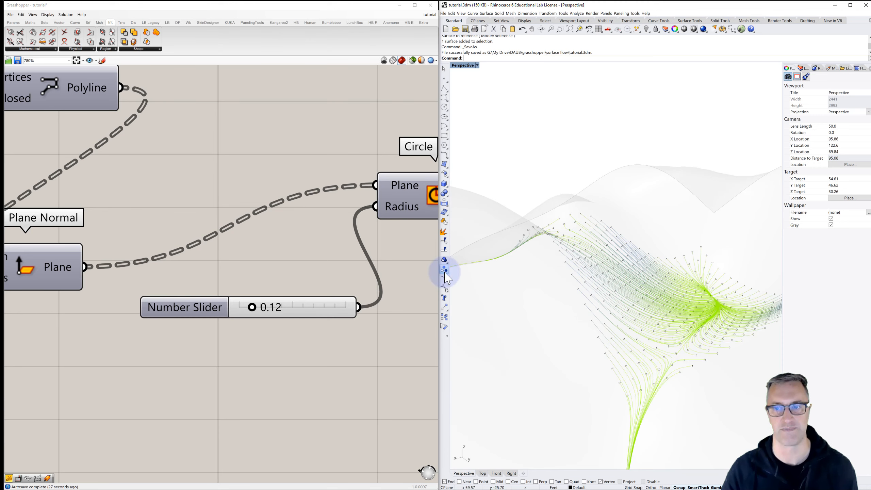
- Try moving the Gradient's blue grip close to the green one and check the flow line colours
{"action": "scroll", "coordinate": [374, 241], "scroll_direction": "down", "scroll_amount": 3}
{"action": "right_click_drag", "start_coordinate": [281, 245], "coordinate": [173, 238]}
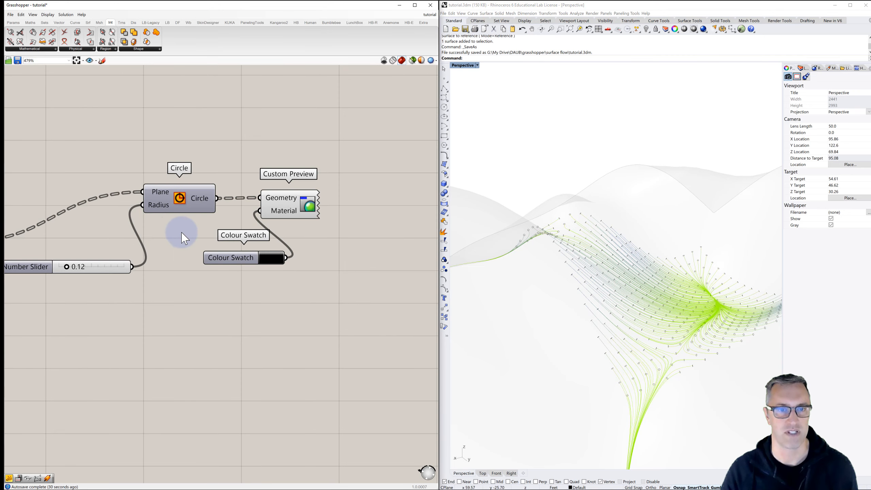
{"action": "scroll", "coordinate": [220, 246], "scroll_direction": "down", "scroll_amount": 6}
{"action": "right_click_drag", "start_coordinate": [305, 229], "coordinate": [185, 239]}
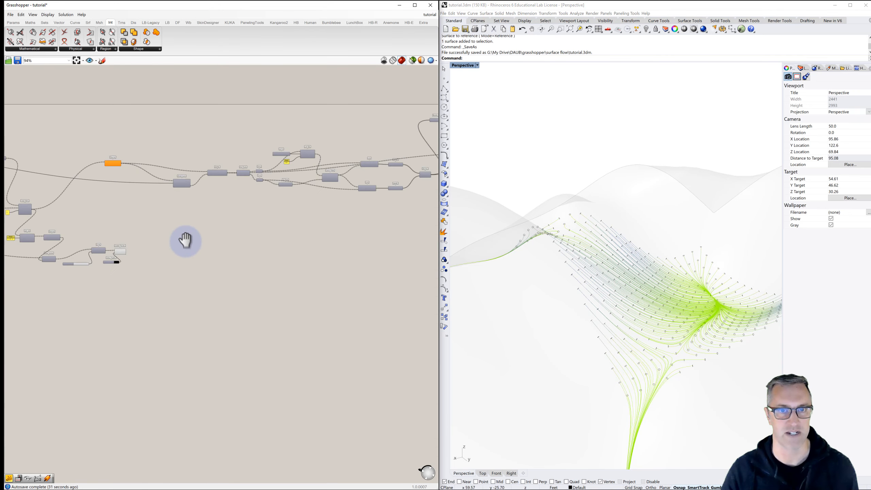
{"action": "right_click_drag", "start_coordinate": [321, 222], "coordinate": [159, 241]}
{"action": "scroll", "coordinate": [323, 203], "scroll_direction": "up", "scroll_amount": 7}
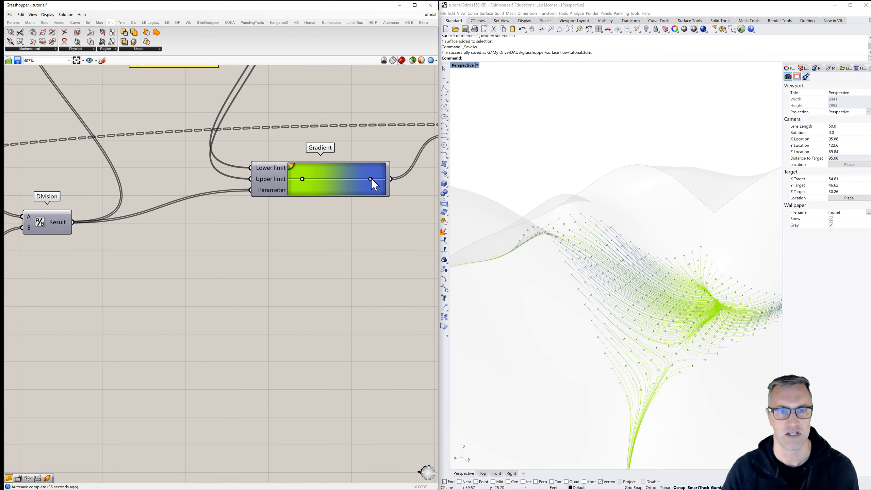
{"action": "left_click_drag", "start_coordinate": [371, 179], "coordinate": [318, 183]}
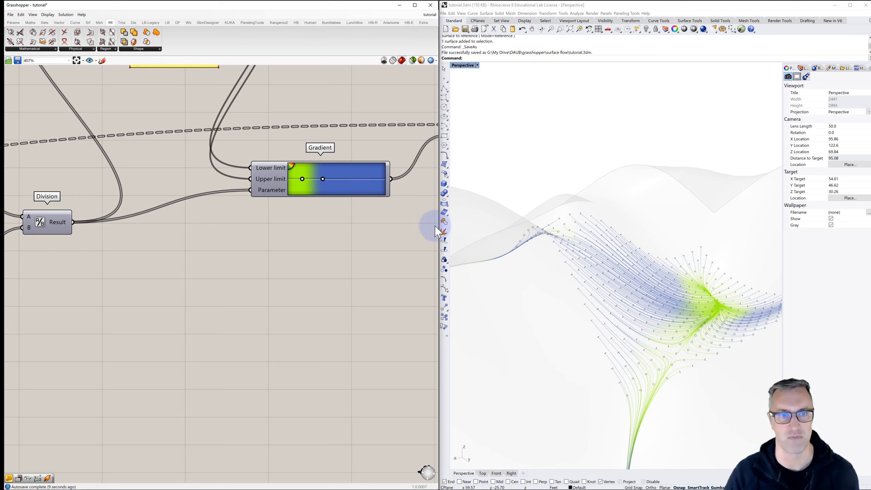
{"action": "right_click_drag", "start_coordinate": [652, 303], "coordinate": [556, 305]}
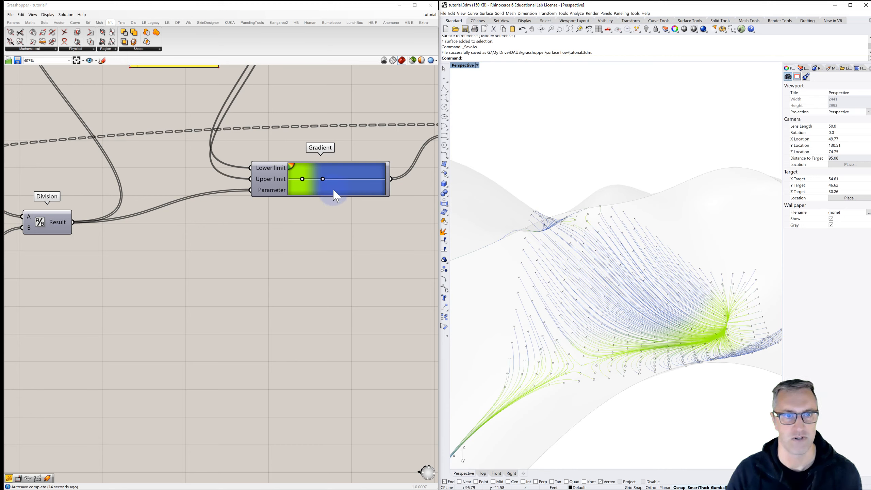
- Stretch the Gradient over its full range, with the green grip at the lower end and the blue grip at the upper end
{"action": "left_click_drag", "start_coordinate": [322, 178], "coordinate": [390, 186]}
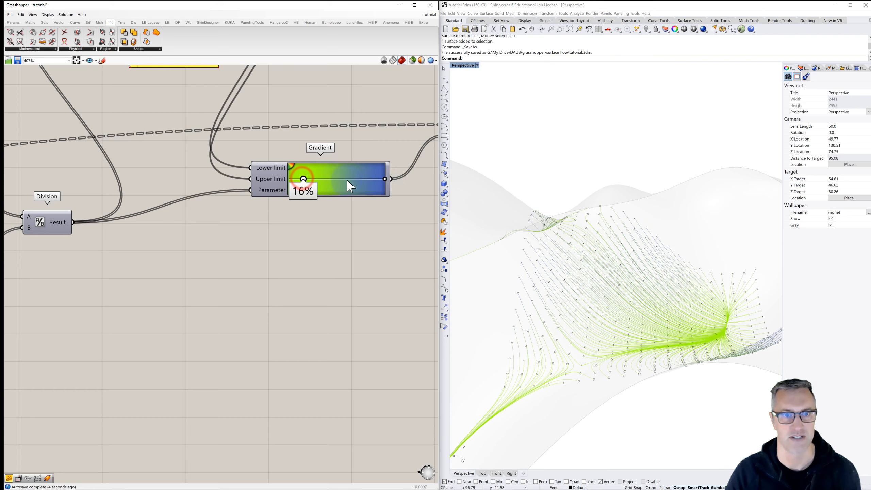
{"action": "left_click_drag", "start_coordinate": [354, 187], "coordinate": [361, 186]}
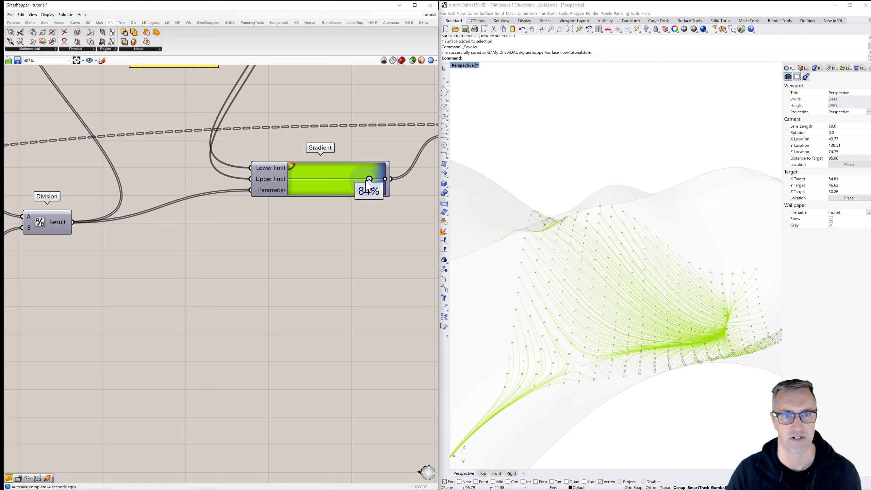
{"action": "left_click_drag", "start_coordinate": [355, 187], "coordinate": [353, 187]}
{"action": "right_click_drag", "start_coordinate": [550, 278], "coordinate": [628, 292]}
{"action": "right_click_drag", "start_coordinate": [563, 159], "coordinate": [590, 223]}
{"action": "left_click_drag", "start_coordinate": [354, 179], "coordinate": [279, 184]}
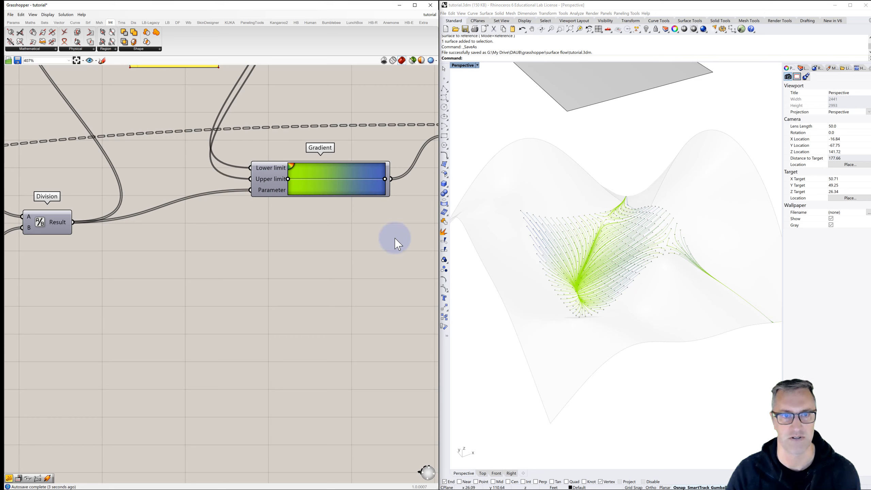
- Move both the green and the blue Gradient grips a little inward from the ends of the range
{"action": "right_click_drag", "start_coordinate": [535, 241], "coordinate": [575, 248]}
{"action": "left_click_drag", "start_coordinate": [385, 178], "coordinate": [367, 181]}
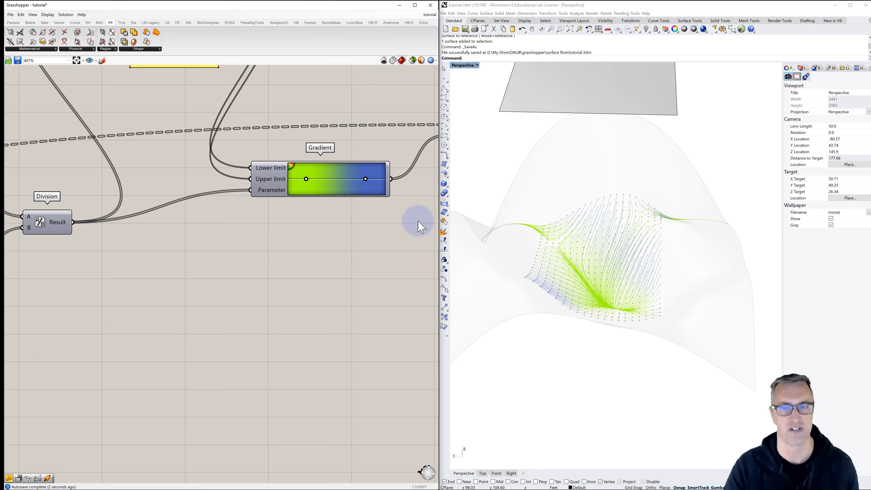
{"action": "right_click_drag", "start_coordinate": [619, 288], "coordinate": [599, 286]}
{"action": "left_click", "coordinate": [385, 285]}
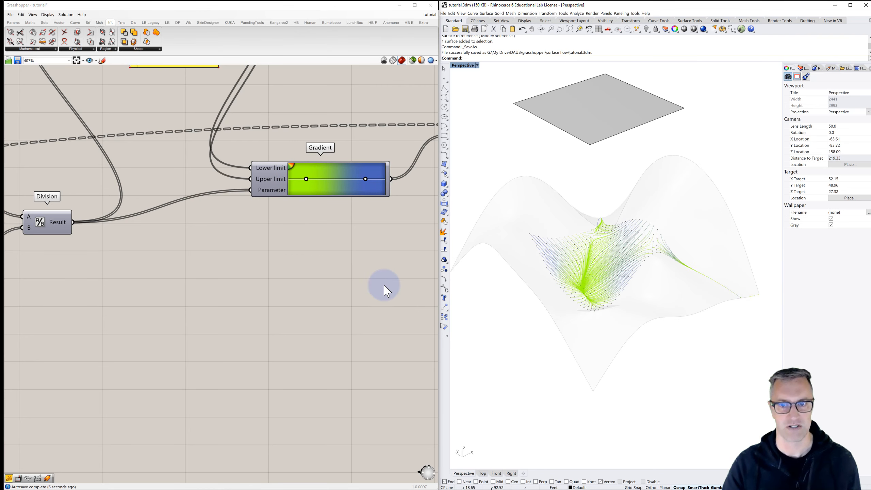
- Set the Z seed panel feeding the third Random component to 65
{"action": "scroll", "coordinate": [360, 244], "scroll_direction": "down", "scroll_amount": 8}
{"action": "right_click_drag", "start_coordinate": [215, 246], "coordinate": [371, 239]}
{"action": "right_click_drag", "start_coordinate": [182, 249], "coordinate": [358, 246]}
{"action": "right_click_drag", "start_coordinate": [158, 256], "coordinate": [331, 255]}
{"action": "scroll", "coordinate": [185, 242], "scroll_direction": "up", "scroll_amount": 2}
{"action": "scroll", "coordinate": [185, 243], "scroll_direction": "up", "scroll_amount": 6}
{"action": "scroll", "coordinate": [226, 241], "scroll_direction": "down", "scroll_amount": 2}
{"action": "right_click_drag", "start_coordinate": [262, 247], "coordinate": [208, 244]}
{"action": "double_click", "coordinate": [167, 245]}
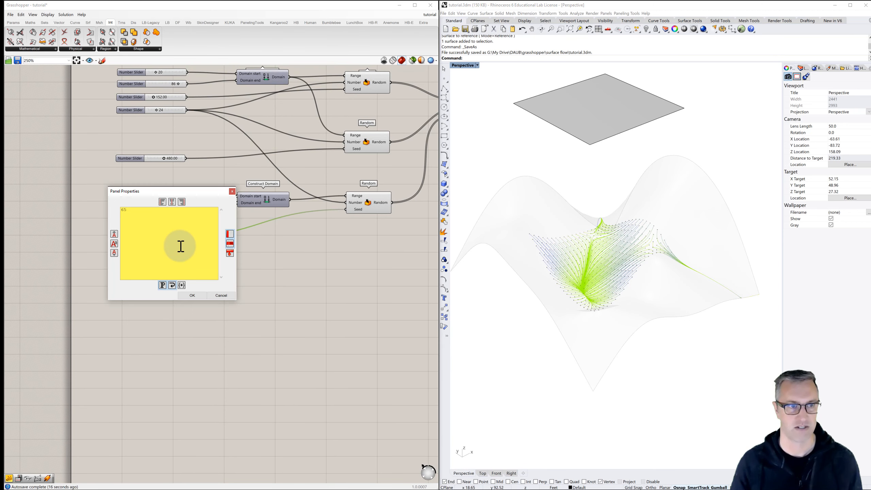
{"action": "type", "text": "65"}
{"action": "left_click", "coordinate": [197, 295]}
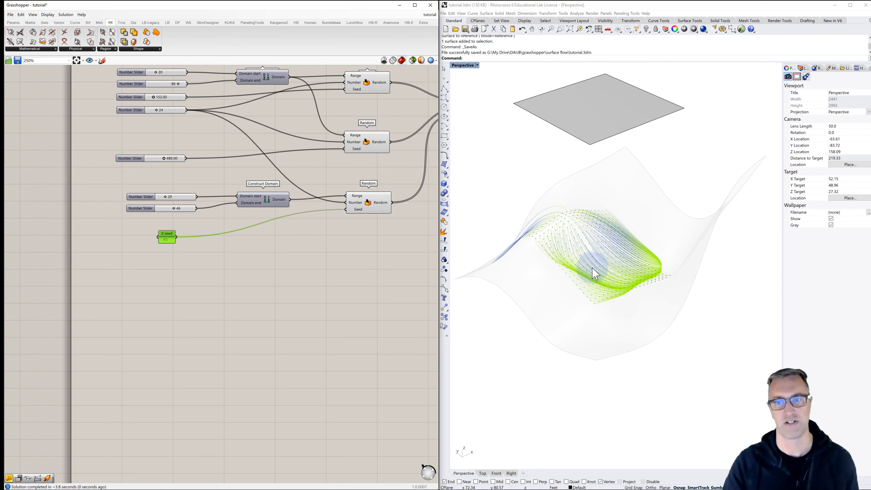
- Select the flat surface above the patch and shift it horizontally with the gumball to reposition the flow line grid
{"action": "right_click_drag", "start_coordinate": [580, 283], "coordinate": [561, 238]}
{"action": "left_click", "coordinate": [566, 177]}
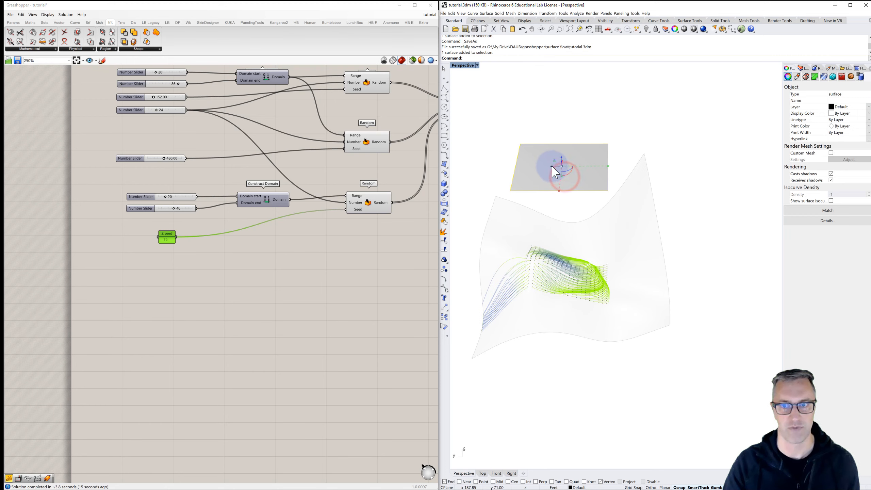
{"action": "left_click_drag", "start_coordinate": [557, 168], "coordinate": [569, 166]}
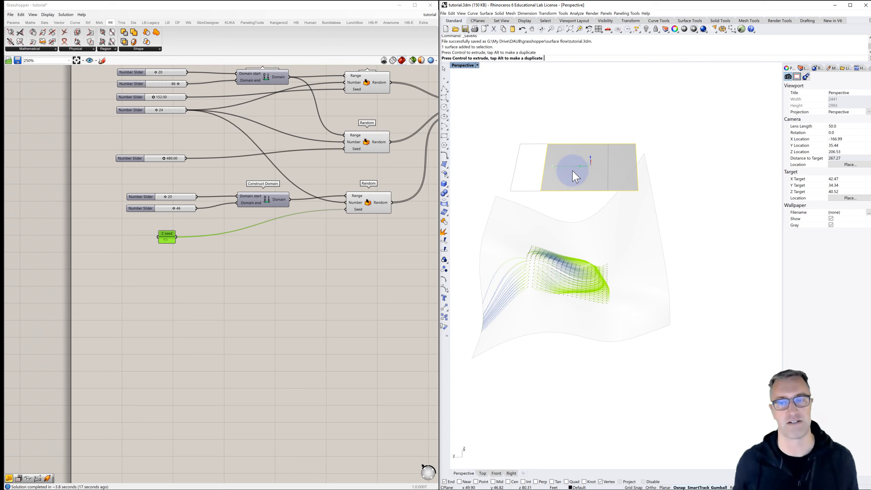
{"action": "left_click_drag", "start_coordinate": [576, 176], "coordinate": [580, 161]}
{"action": "right_click_drag", "start_coordinate": [573, 253], "coordinate": [593, 251]}
{"action": "left_click_drag", "start_coordinate": [594, 193], "coordinate": [577, 264]}
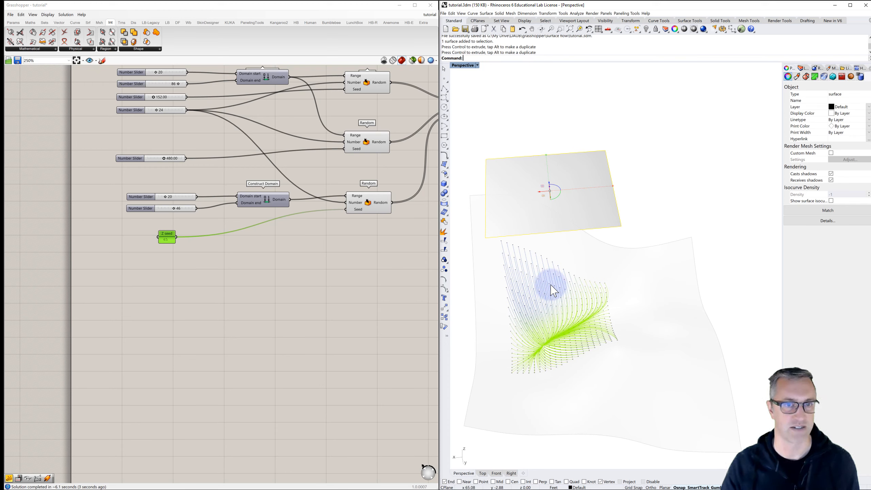
{"action": "left_click", "coordinate": [667, 175]}
{"action": "right_click_drag", "start_coordinate": [562, 249], "coordinate": [538, 259]}
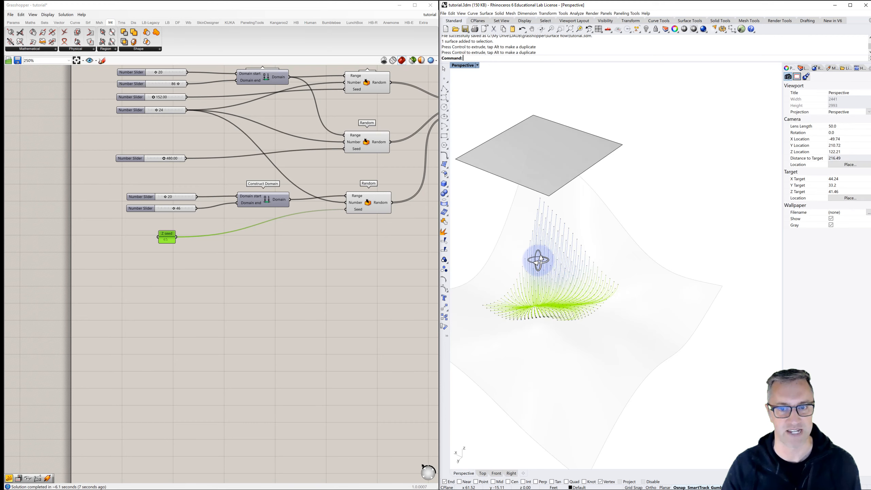
- Review the definition from the Random components through Patch to the Fast Loop, and view the surface from the side
{"action": "right_click_drag", "start_coordinate": [347, 235], "coordinate": [152, 255]}
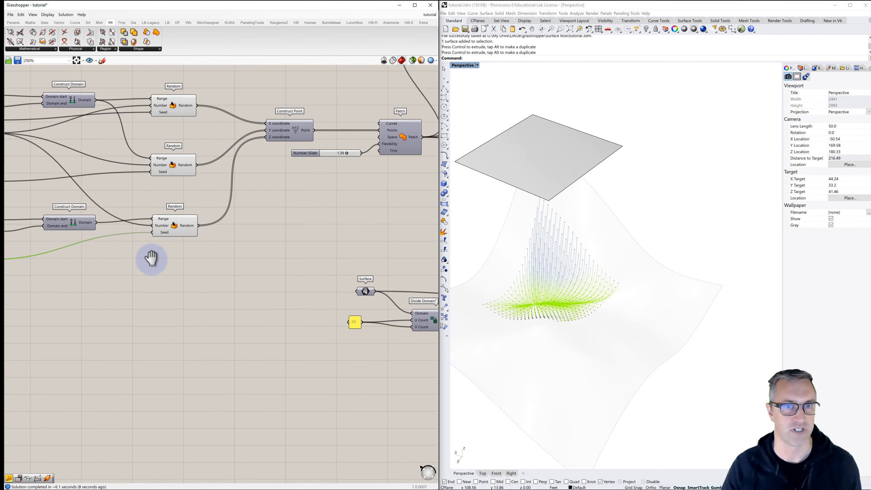
{"action": "scroll", "coordinate": [153, 255], "scroll_direction": "down", "scroll_amount": 4}
{"action": "right_click_drag", "start_coordinate": [286, 241], "coordinate": [181, 224]}
{"action": "right_click_drag", "start_coordinate": [275, 221], "coordinate": [200, 218]}
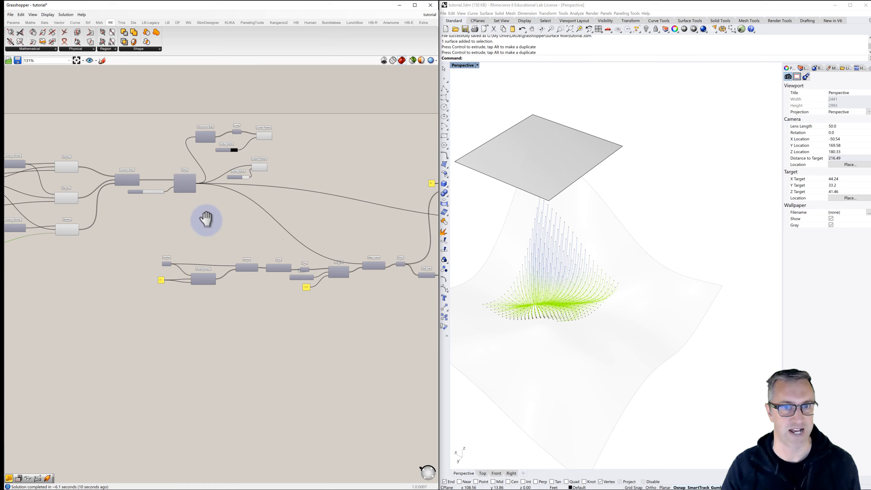
{"action": "right_click_drag", "start_coordinate": [326, 233], "coordinate": [206, 230]}
{"action": "right_click_drag", "start_coordinate": [288, 232], "coordinate": [168, 211]}
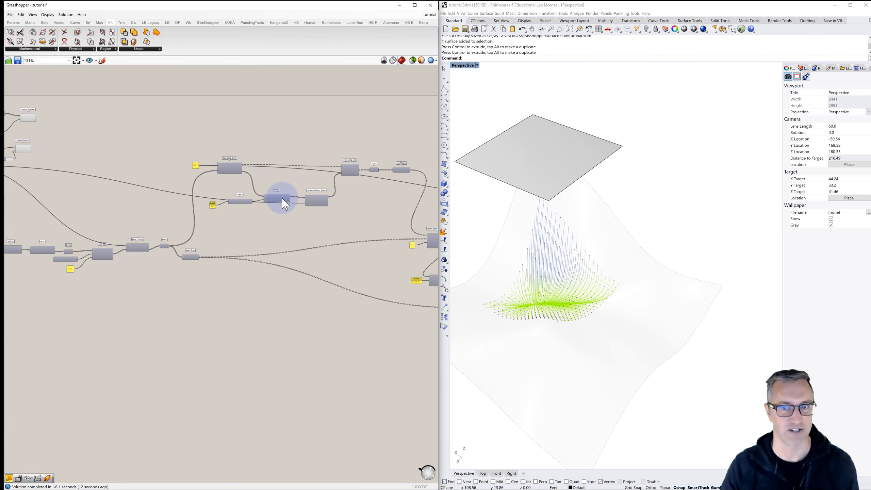
{"action": "right_click_drag", "start_coordinate": [511, 294], "coordinate": [563, 294]}
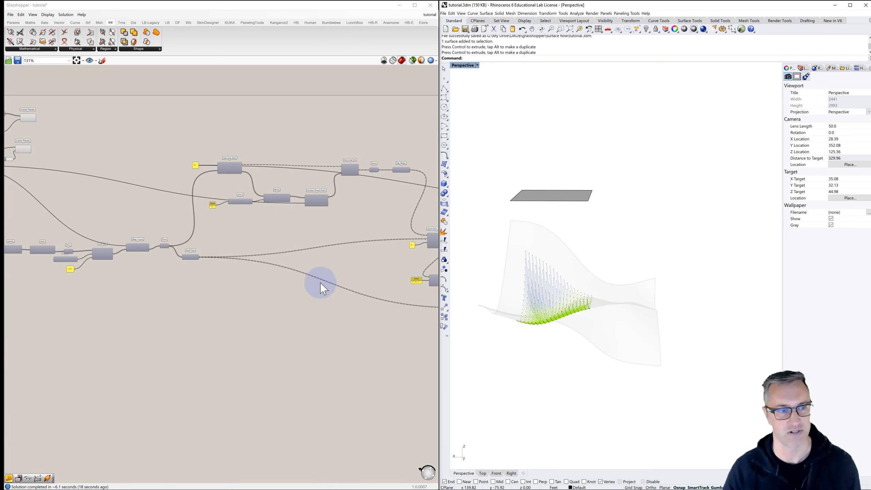
{"action": "right_click_drag", "start_coordinate": [175, 253], "coordinate": [267, 244]}
- Enter a different seed value in the Z seed panel to regenerate the patch surface and its flow lines
{"action": "scroll", "coordinate": [287, 167], "scroll_direction": "up", "scroll_amount": 4}
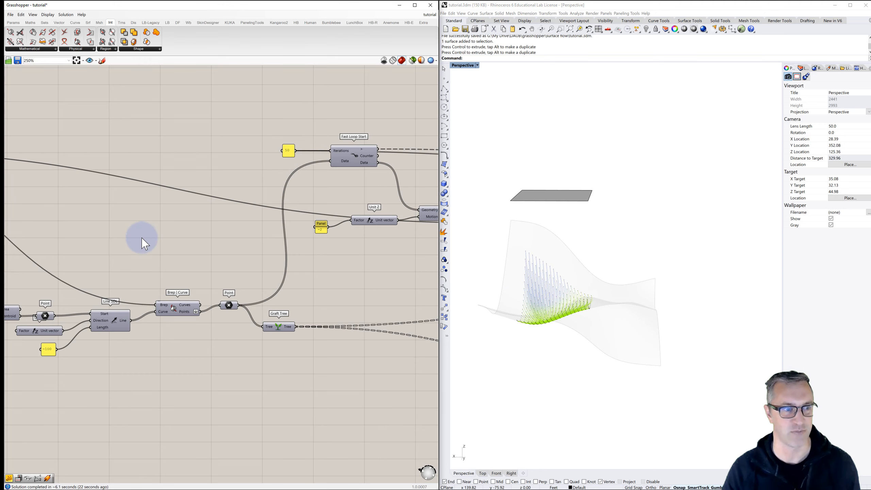
{"action": "right_click_drag", "start_coordinate": [102, 251], "coordinate": [255, 238]}
{"action": "scroll", "coordinate": [271, 239], "scroll_direction": "down", "scroll_amount": 2}
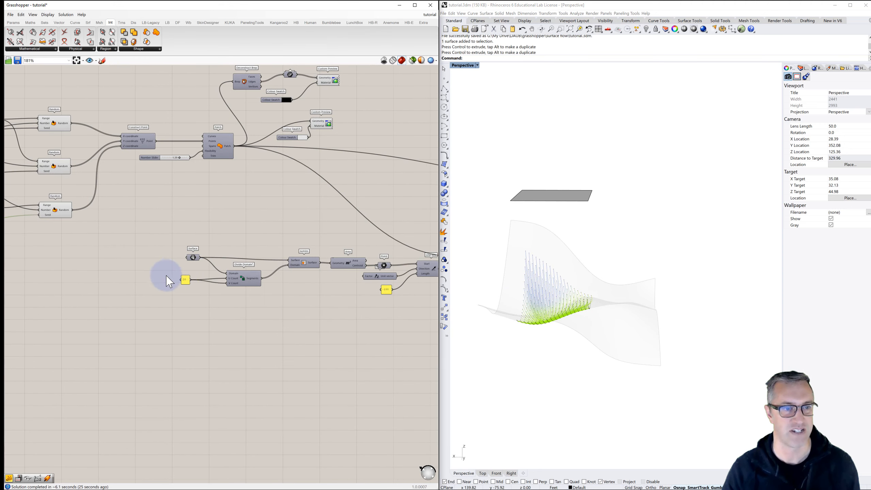
{"action": "scroll", "coordinate": [190, 281], "scroll_direction": "up", "scroll_amount": 2}
{"action": "right_click_drag", "start_coordinate": [190, 278], "coordinate": [292, 286]}
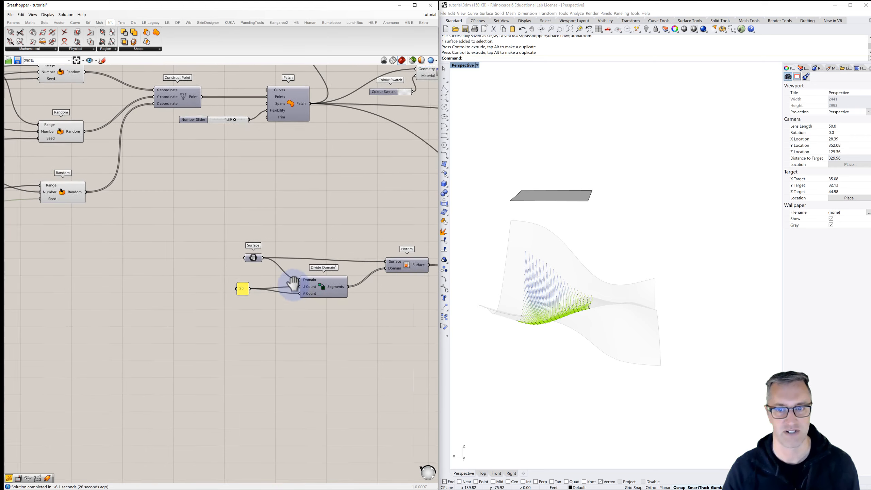
{"action": "right_click_drag", "start_coordinate": [152, 258], "coordinate": [266, 252]}
{"action": "right_click_drag", "start_coordinate": [119, 230], "coordinate": [223, 235]}
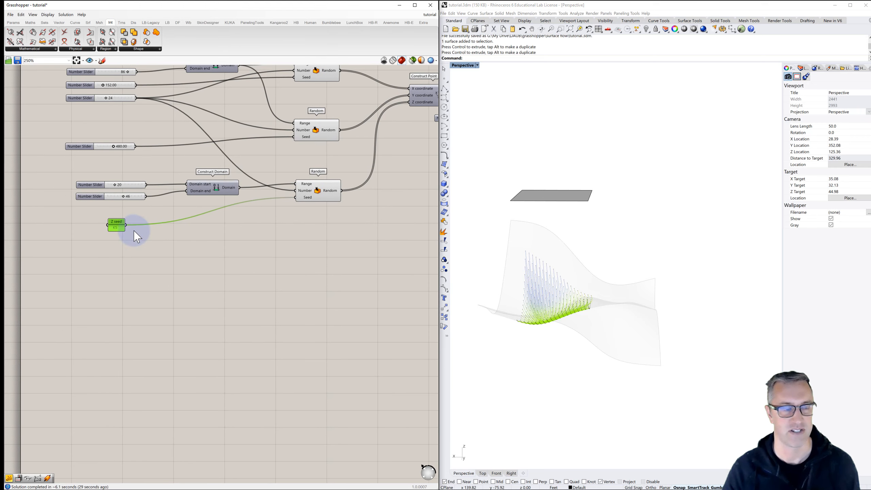
{"action": "double_click", "coordinate": [117, 227]}
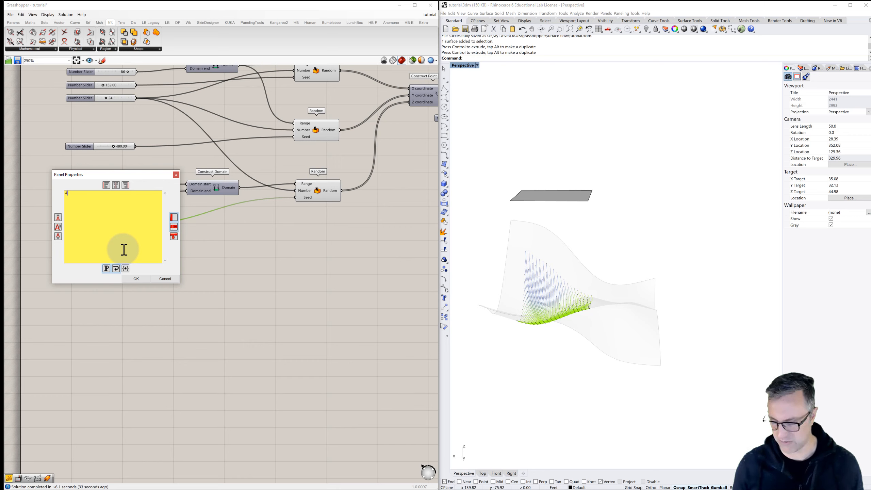
{"action": "left_click", "coordinate": [142, 279]}
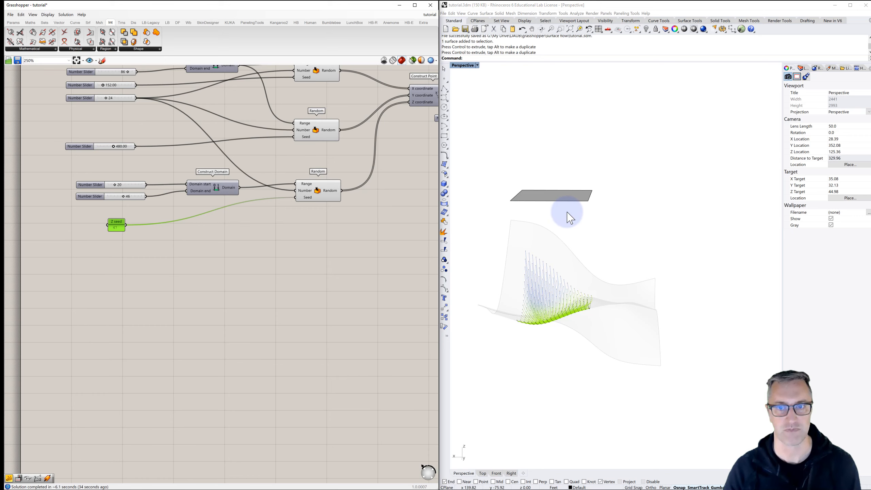
{"action": "mouse_move", "coordinate": [568, 213]}
{"action": "right_mouse_down"}
{"action": "mouse_move", "coordinate": [559, 228]}
{"action": "mouse_move", "coordinate": [532, 226]}
{"action": "mouse_move", "coordinate": [552, 220]}
{"action": "right_mouse_up"}
{"action": "scroll", "coordinate": [543, 205], "scroll_direction": "up", "scroll_amount": 4}
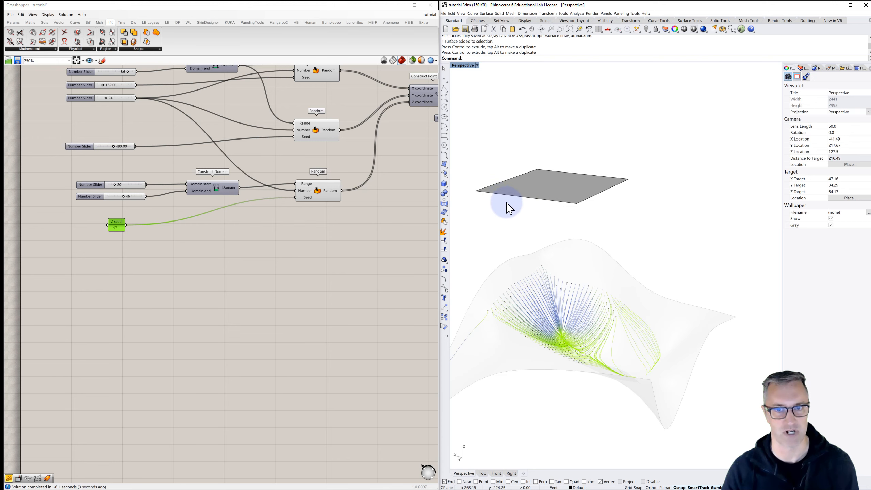
- Turn on the preview of the Area component to show the centroids of the grid cells
{"action": "mouse_move", "coordinate": [303, 237]}
{"action": "right_mouse_down"}
{"action": "mouse_move", "coordinate": [189, 248]}
{"action": "mouse_move", "coordinate": [245, 229]}
{"action": "mouse_move", "coordinate": [217, 227]}
{"action": "mouse_move", "coordinate": [263, 234]}
{"action": "right_mouse_up"}
{"action": "scroll", "coordinate": [190, 248], "scroll_direction": "down", "scroll_amount": 2}
{"action": "scroll", "coordinate": [271, 241], "scroll_direction": "up", "scroll_amount": 2}
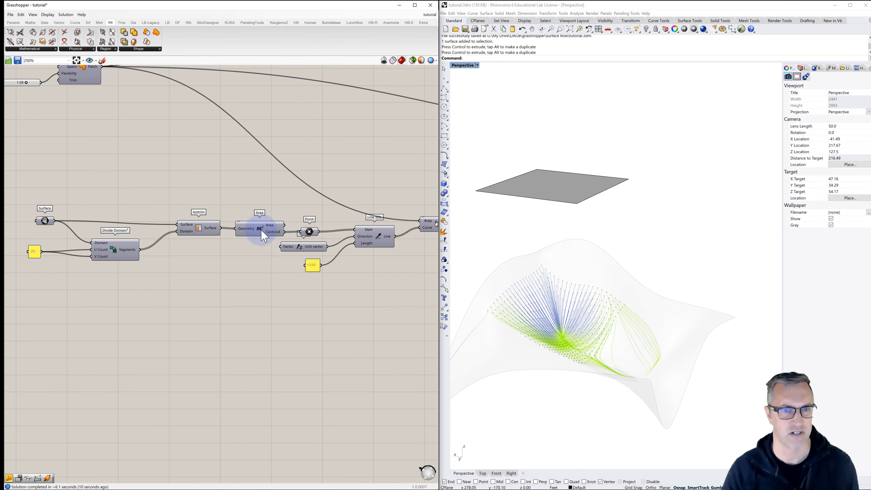
{"action": "right_click", "coordinate": [265, 236]}
{"action": "left_click", "coordinate": [276, 240]}
{"action": "left_click", "coordinate": [510, 214]}
{"action": "left_click", "coordinate": [328, 306]}
{"action": "mouse_move", "coordinate": [462, 225]}
{"action": "right_mouse_down"}
{"action": "mouse_move", "coordinate": [467, 237]}
{"action": "mouse_move", "coordinate": [482, 223]}
{"action": "right_mouse_up"}
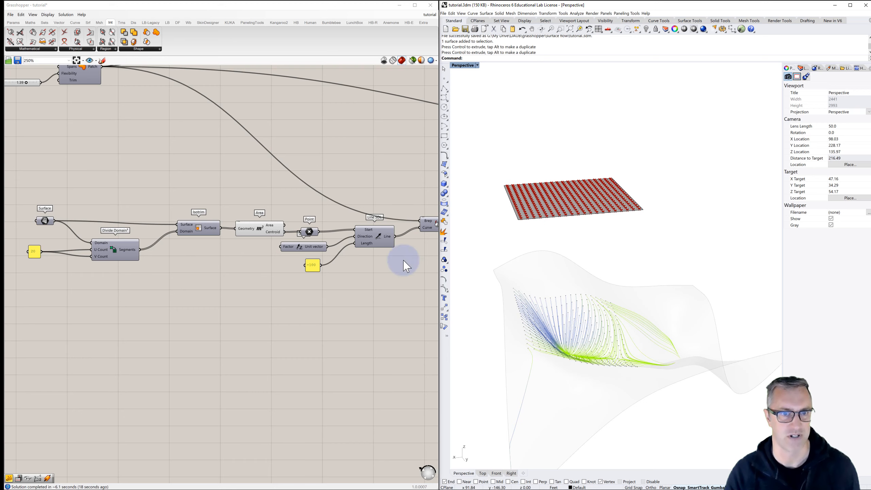
- Duplicate the Line SDL with its Unit Z and length panel below the originals, keeping the Point parameter beside Area
{"action": "right_click_drag", "start_coordinate": [366, 278], "coordinate": [314, 255]}
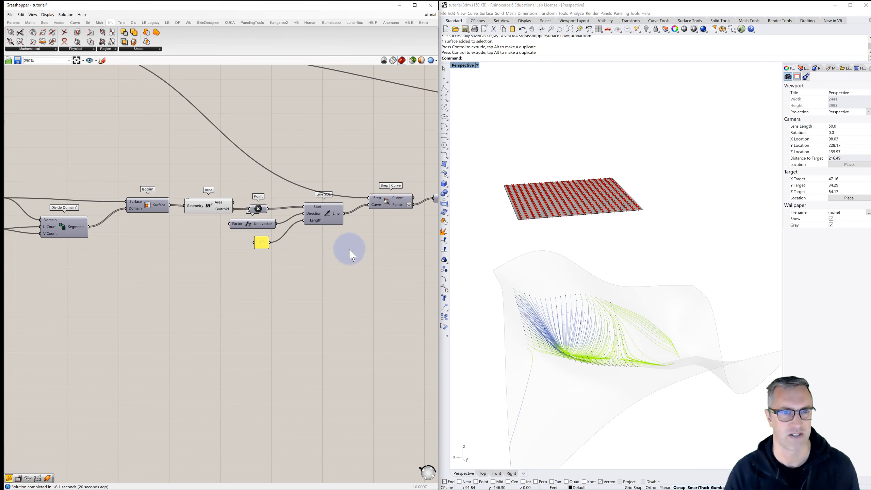
{"action": "left_click_drag", "start_coordinate": [273, 205], "coordinate": [268, 205]}
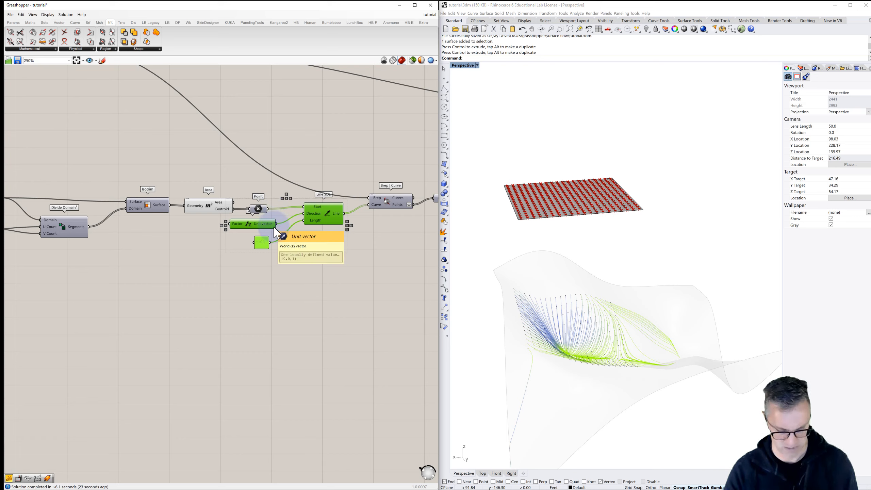
{"action": "left_click_drag", "start_coordinate": [331, 218], "coordinate": [331, 291], "text": "alt"}
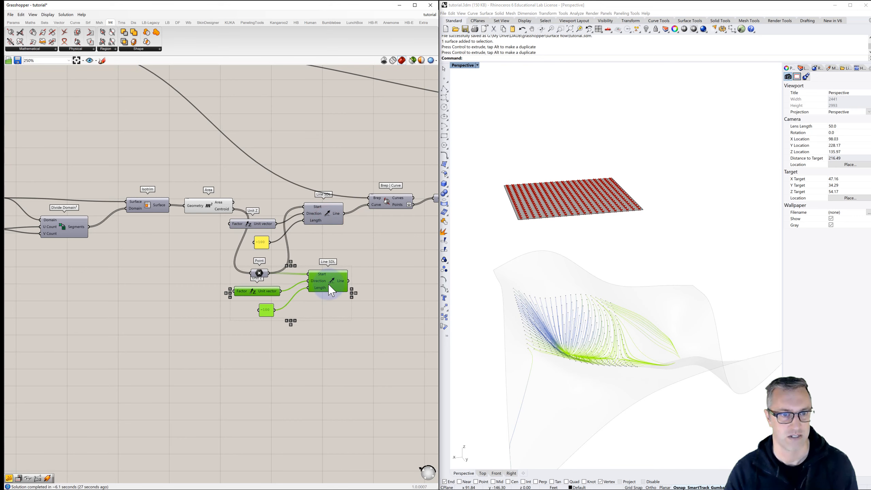
{"action": "left_click", "coordinate": [321, 255]}
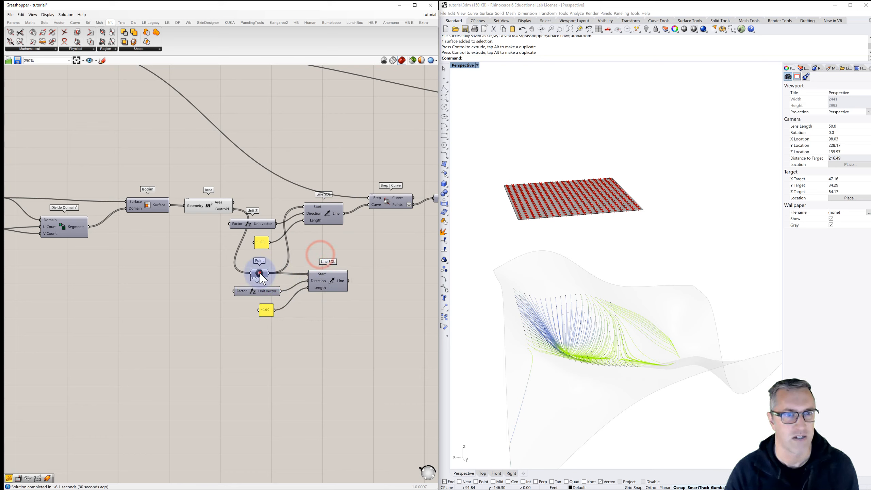
{"action": "left_click_drag", "start_coordinate": [260, 273], "coordinate": [258, 211]}
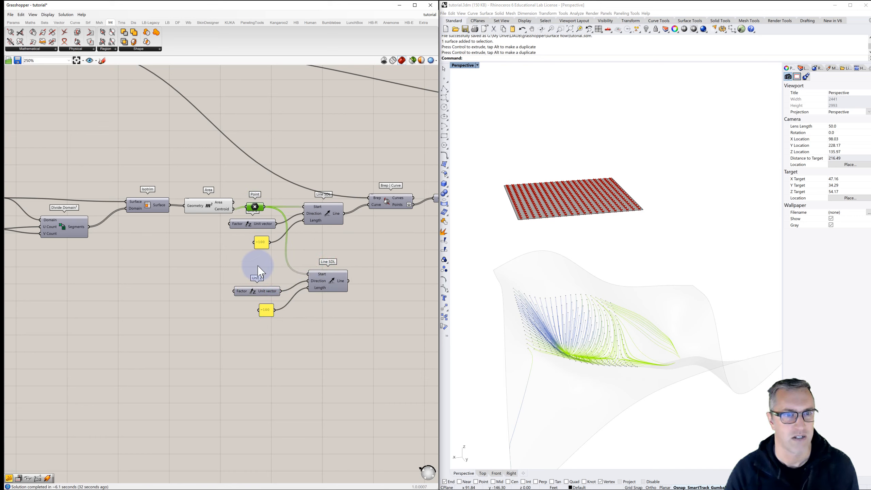
- Turn on the preview of the duplicated Line SDL and set its length panel to -5
{"action": "right_click", "coordinate": [332, 284]}
{"action": "left_click", "coordinate": [342, 290]}
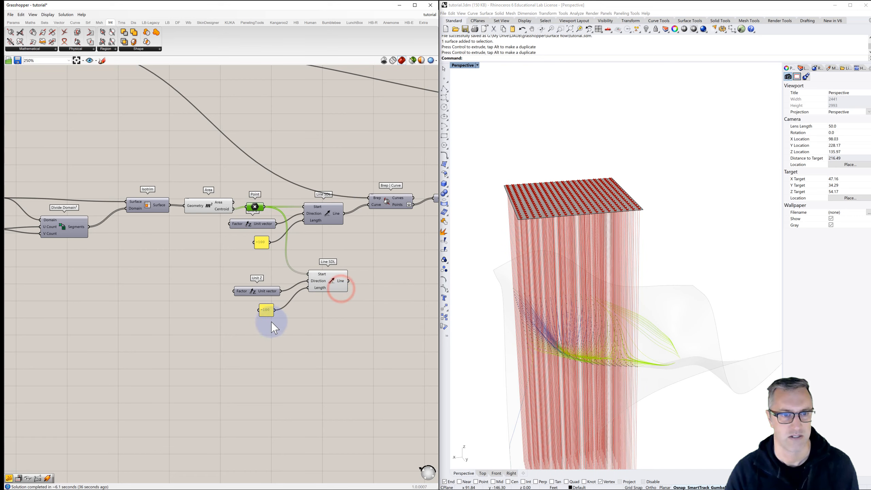
{"action": "double_click", "coordinate": [266, 312]}
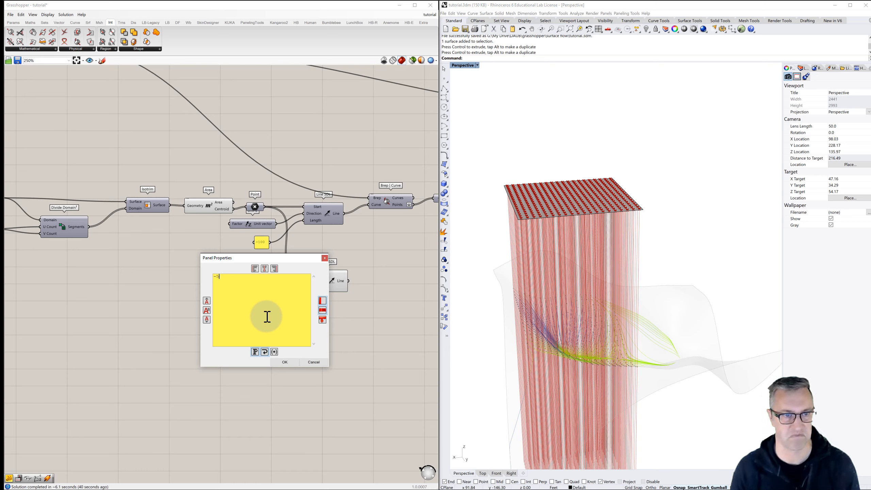
{"action": "left_click", "coordinate": [287, 363]}
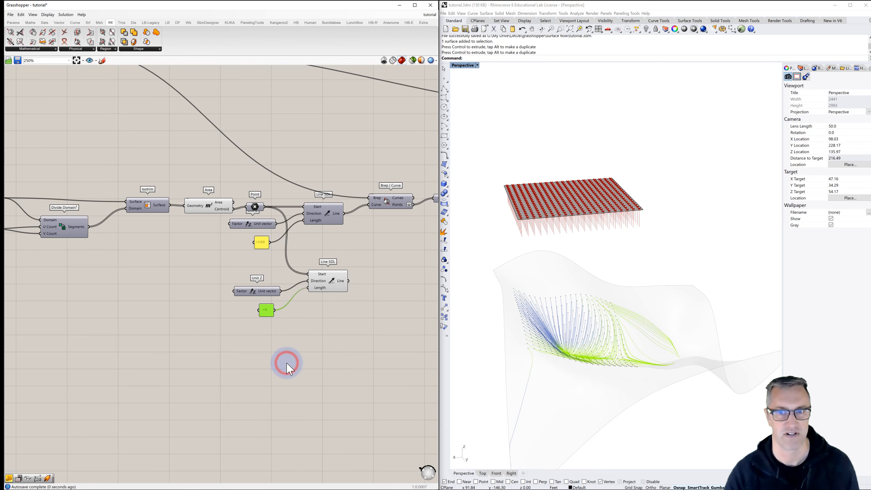
- Turn off the preview of the Area component
{"action": "left_click", "coordinate": [412, 345]}
{"action": "mouse_move", "coordinate": [529, 284]}
{"action": "right_mouse_down"}
{"action": "mouse_move", "coordinate": [535, 274]}
{"action": "mouse_move", "coordinate": [525, 272]}
{"action": "mouse_move", "coordinate": [551, 275]}
{"action": "mouse_move", "coordinate": [541, 271]}
{"action": "right_mouse_up"}
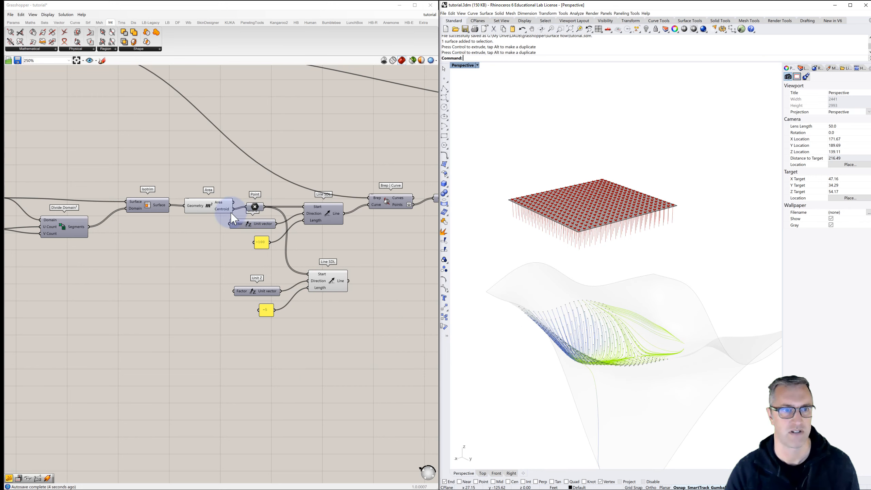
{"action": "left_click", "coordinate": [213, 210]}
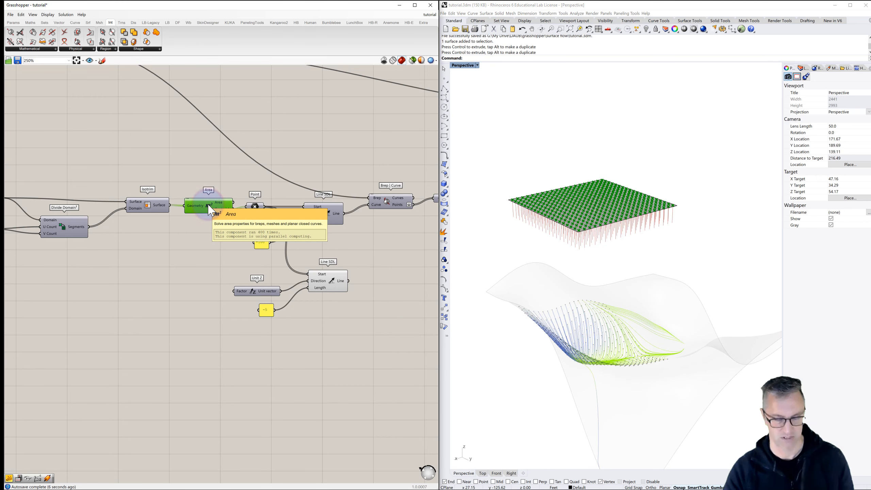
- Examine the flow lines and the short vertical lines under the flat surface up close and from several angles
{"action": "right_click_drag", "start_coordinate": [585, 239], "coordinate": [561, 185]}
{"action": "right_click_drag", "start_coordinate": [565, 241], "coordinate": [565, 282]}
{"action": "scroll", "coordinate": [541, 313], "scroll_direction": "up", "scroll_amount": 4}
{"action": "right_click_drag", "start_coordinate": [541, 318], "coordinate": [577, 311]}
{"action": "scroll", "coordinate": [624, 335], "scroll_direction": "up", "scroll_amount": 5}
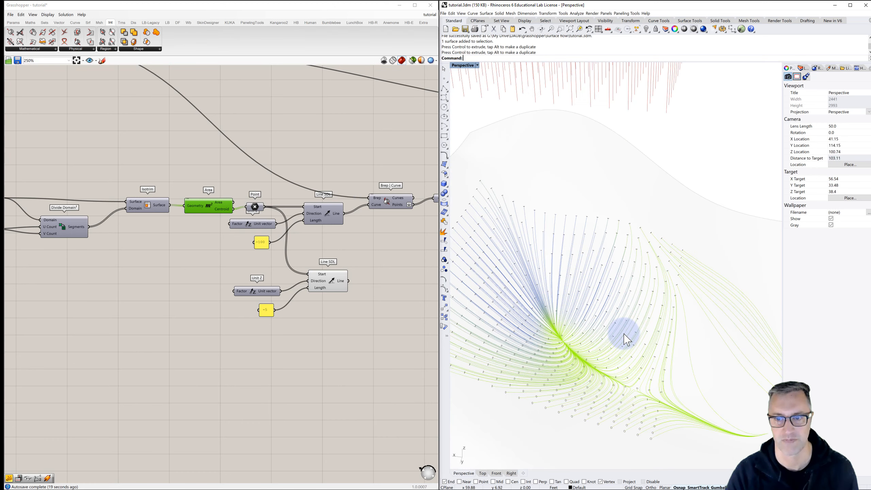
{"action": "right_click_drag", "start_coordinate": [625, 335], "coordinate": [657, 315], "text": "shift"}
{"action": "scroll", "coordinate": [658, 315], "scroll_direction": "down", "scroll_amount": 5}
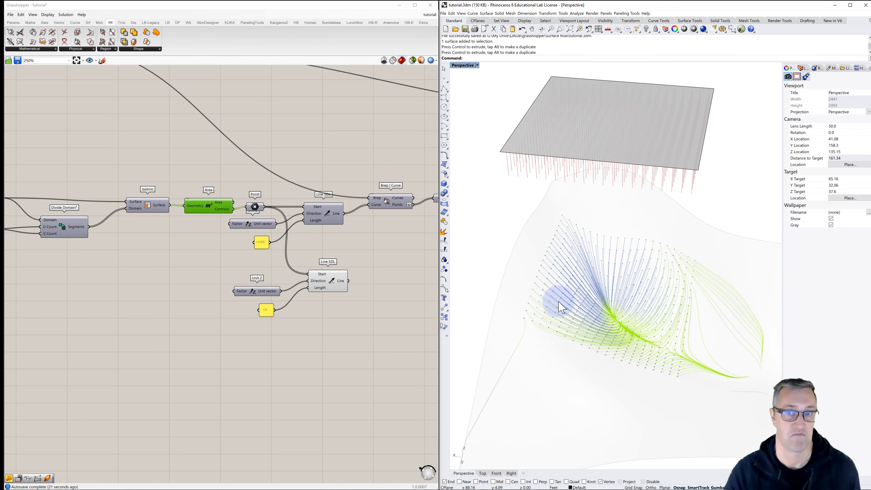
{"action": "scroll", "coordinate": [563, 304], "scroll_direction": "down", "scroll_amount": 2}
{"action": "right_click_drag", "start_coordinate": [545, 333], "coordinate": [521, 326]}
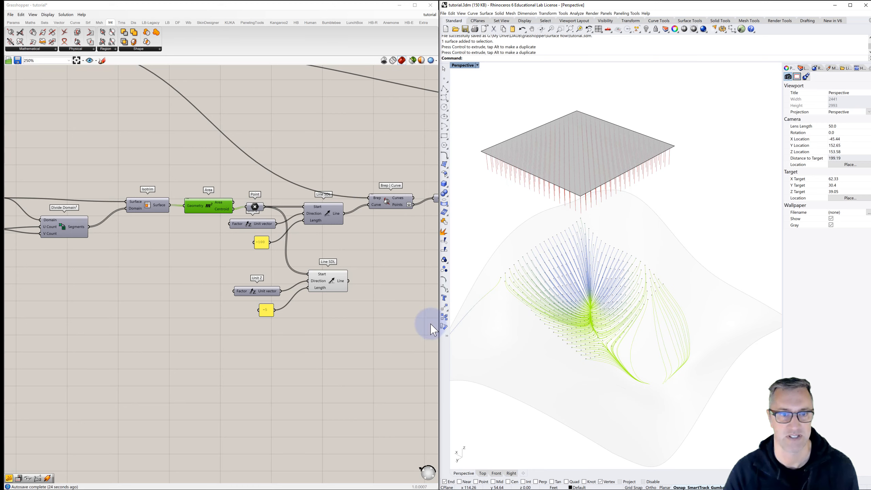
{"action": "left_click", "coordinate": [346, 244]}
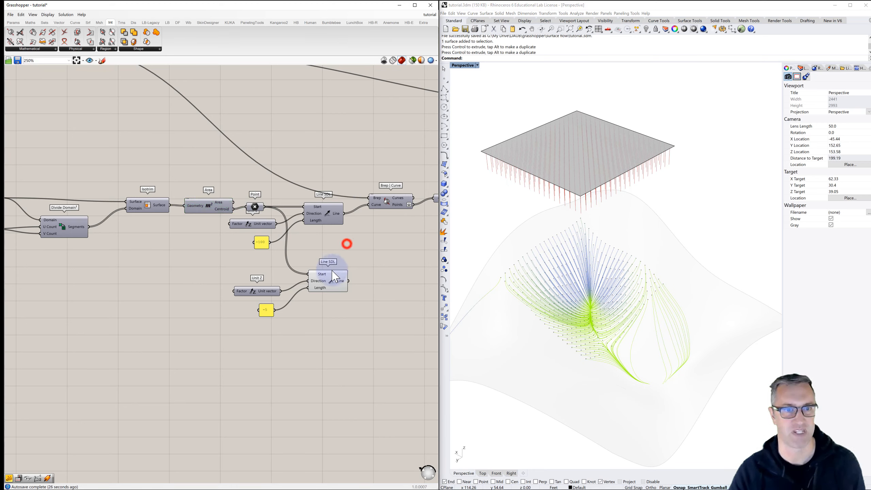
- Turn off the preview of the duplicated Line SDL that draws the short vertical lines
{"action": "left_click", "coordinate": [329, 283]}
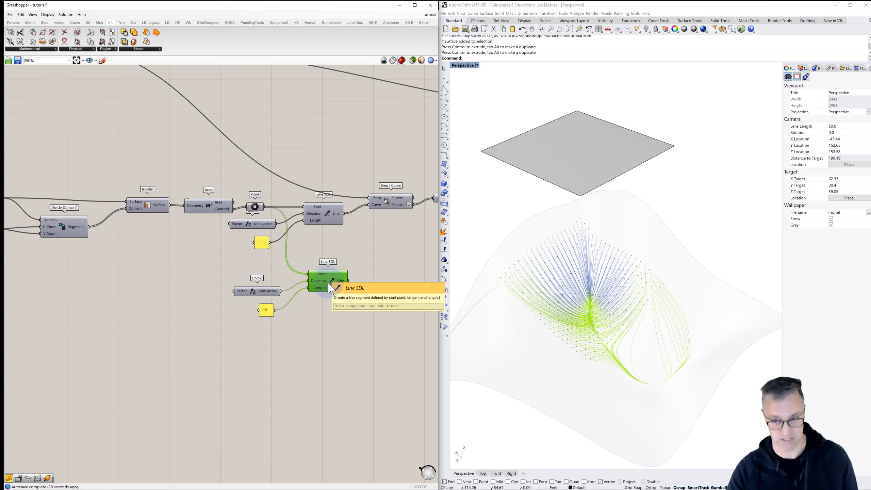
{"action": "scroll", "coordinate": [359, 307], "scroll_direction": "down", "scroll_amount": 4}
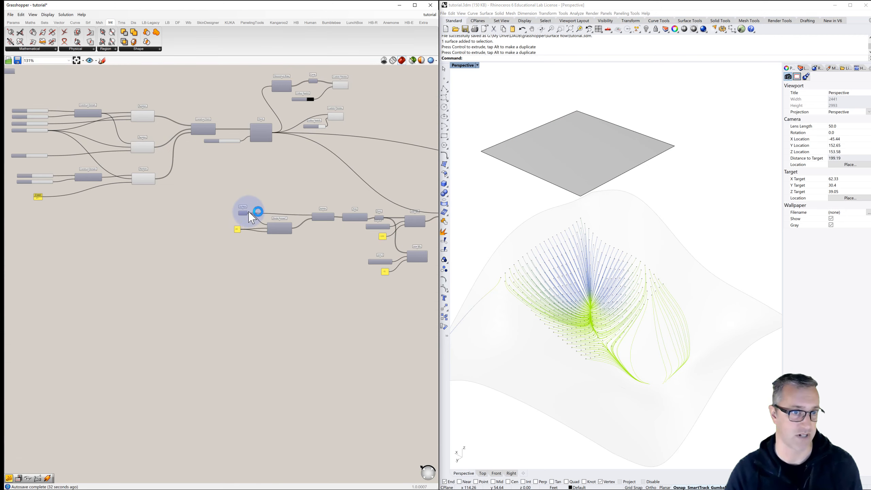
{"action": "scroll", "coordinate": [257, 207], "scroll_direction": "up", "scroll_amount": 3}
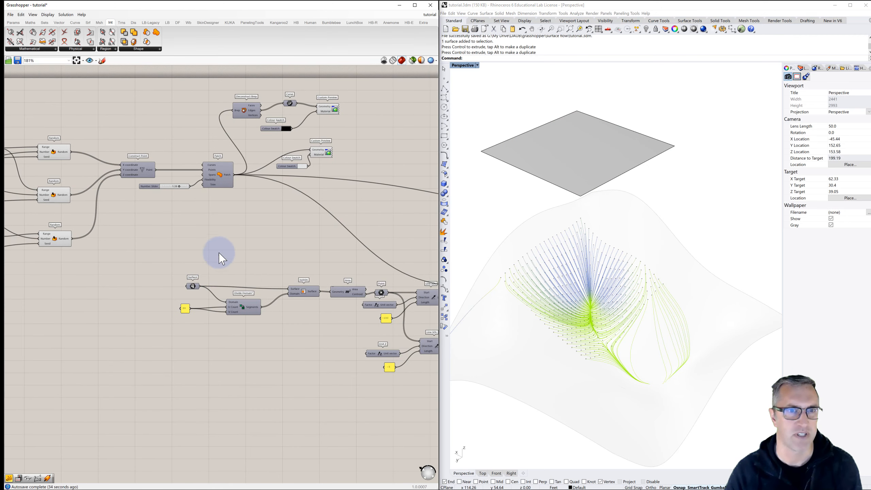
- Connect the Surface parameter to the geometry of the black-swatch Custom Preview and hide the flat surface in Rhino
{"action": "left_click_drag", "start_coordinate": [200, 285], "coordinate": [321, 106]}
{"action": "left_click", "coordinate": [312, 248]}
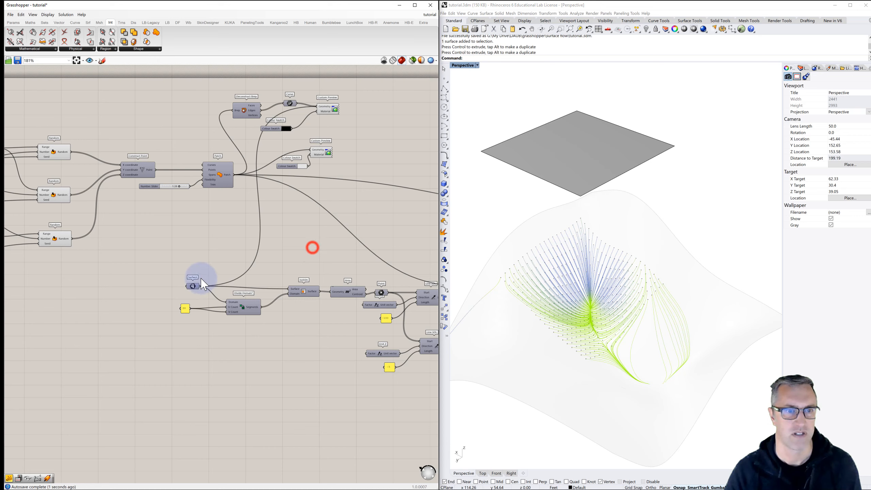
{"action": "left_click", "coordinate": [558, 121]}
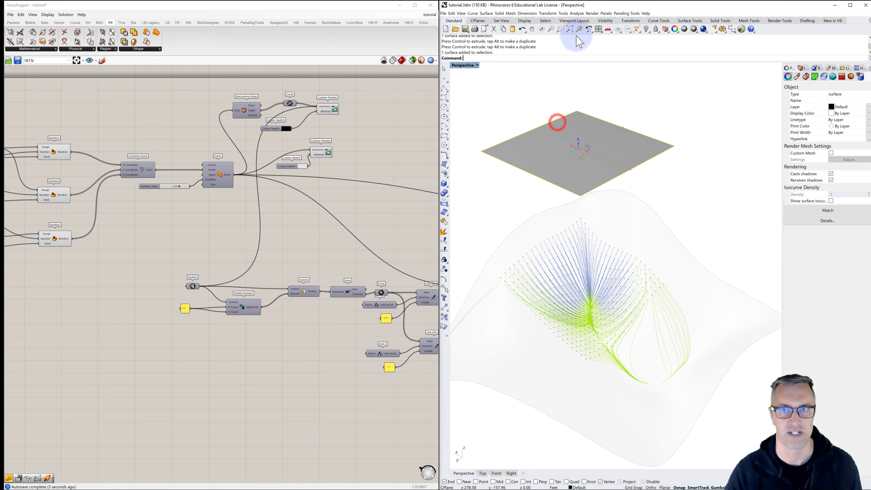
{"action": "left_click", "coordinate": [644, 31]}
{"action": "left_click", "coordinate": [653, 79]}
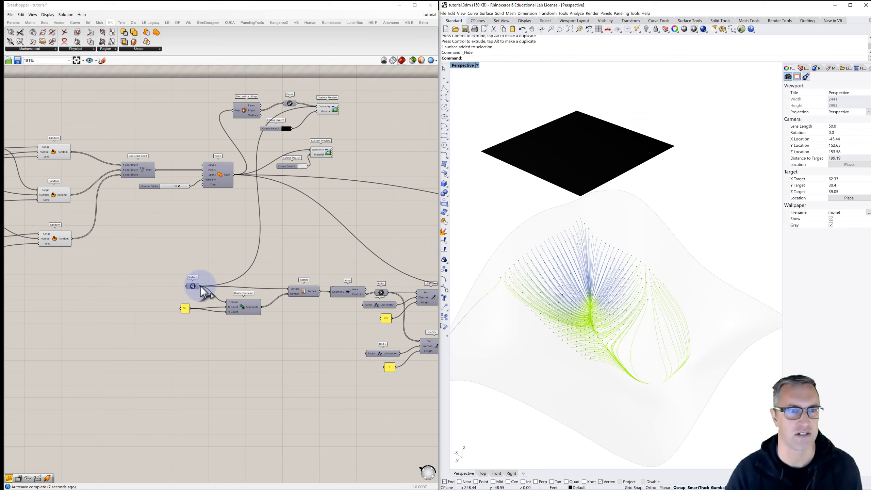
- Disconnect the Surface parameter from the black-swatch Custom Preview and add it to the geometry of the white-swatch Custom Preview
{"action": "left_click_drag", "start_coordinate": [200, 285], "coordinate": [319, 110]}
{"action": "left_click_drag", "start_coordinate": [202, 286], "coordinate": [313, 150]}
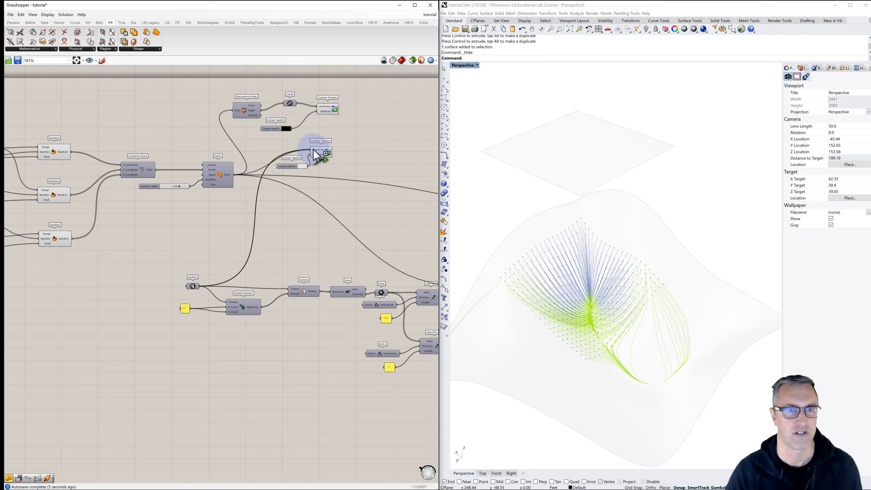
{"action": "mouse_move", "coordinate": [518, 187]}
{"action": "right_mouse_down"}
{"action": "mouse_move", "coordinate": [555, 190]}
{"action": "mouse_move", "coordinate": [541, 201]}
{"action": "mouse_move", "coordinate": [518, 182]}
{"action": "mouse_move", "coordinate": [514, 217]}
{"action": "mouse_move", "coordinate": [523, 187]}
{"action": "mouse_move", "coordinate": [558, 186]}
{"action": "mouse_move", "coordinate": [601, 210]}
{"action": "mouse_move", "coordinate": [519, 164]}
{"action": "mouse_move", "coordinate": [555, 190]}
{"action": "mouse_move", "coordinate": [509, 194]}
{"action": "right_mouse_up"}
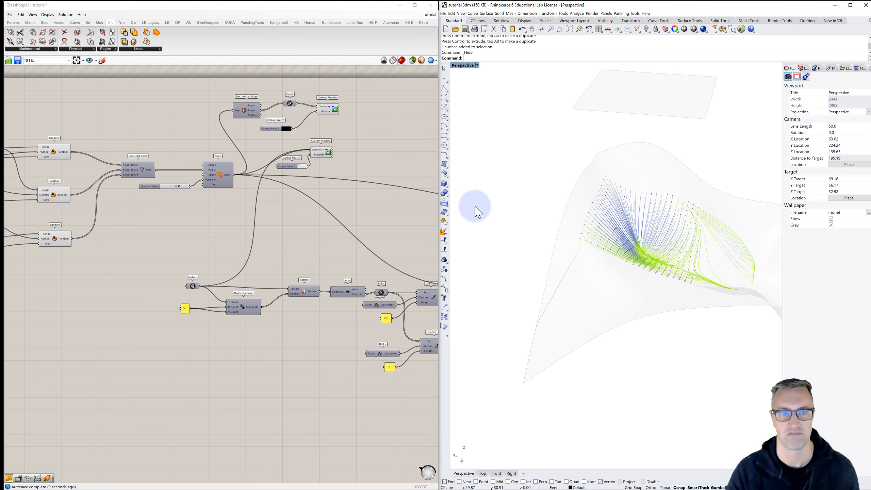
- Change the value in the Z seed panel to generate a different patch surface
{"action": "scroll", "coordinate": [339, 221], "scroll_direction": "down", "scroll_amount": 1}
{"action": "right_click_drag", "start_coordinate": [564, 246], "coordinate": [579, 274]}
{"action": "right_click_drag", "start_coordinate": [48, 278], "coordinate": [168, 271]}
{"action": "scroll", "coordinate": [71, 256], "scroll_direction": "up", "scroll_amount": 3}
{"action": "scroll", "coordinate": [89, 221], "scroll_direction": "up", "scroll_amount": 2}
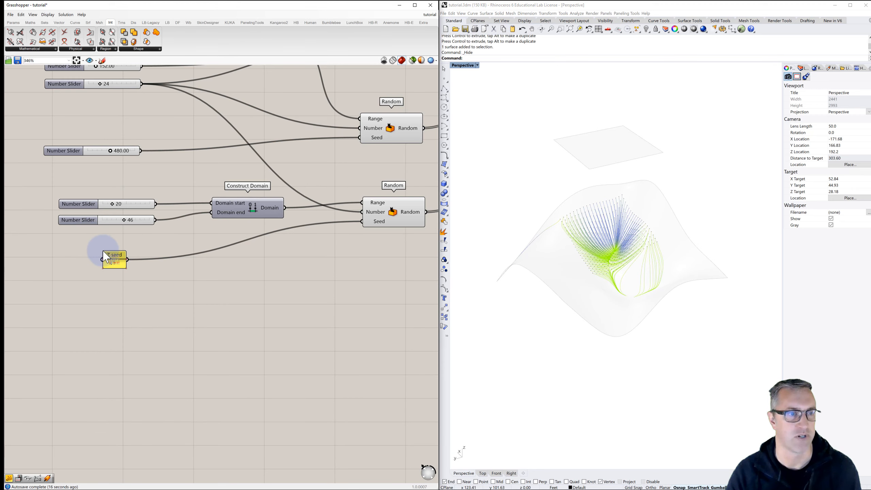
{"action": "scroll", "coordinate": [114, 271], "scroll_direction": "down", "scroll_amount": 2}
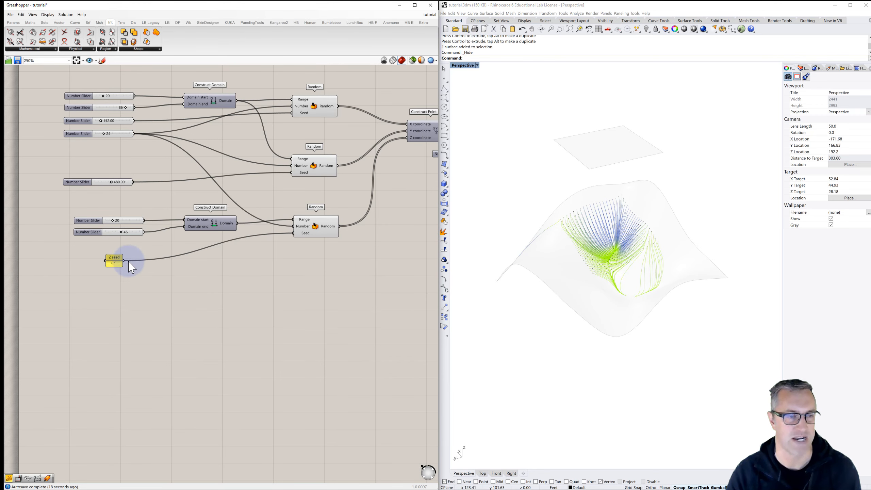
{"action": "double_click", "coordinate": [114, 263]}
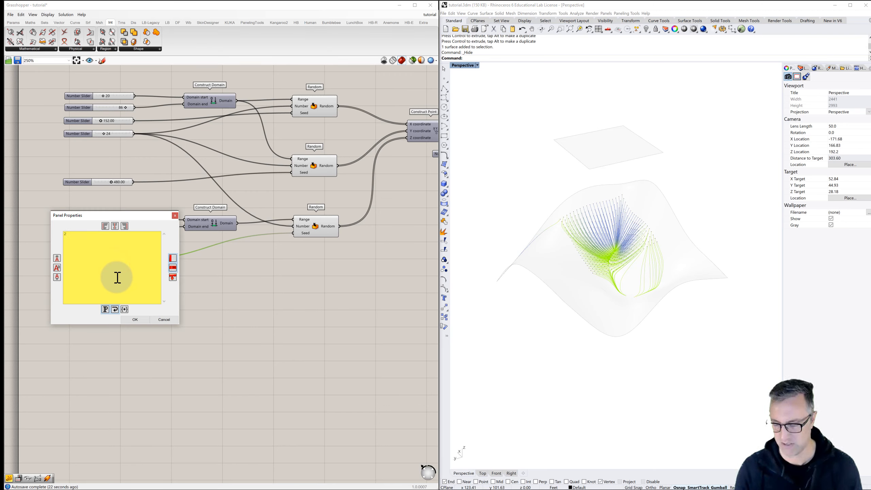
{"action": "left_click", "coordinate": [137, 319]}
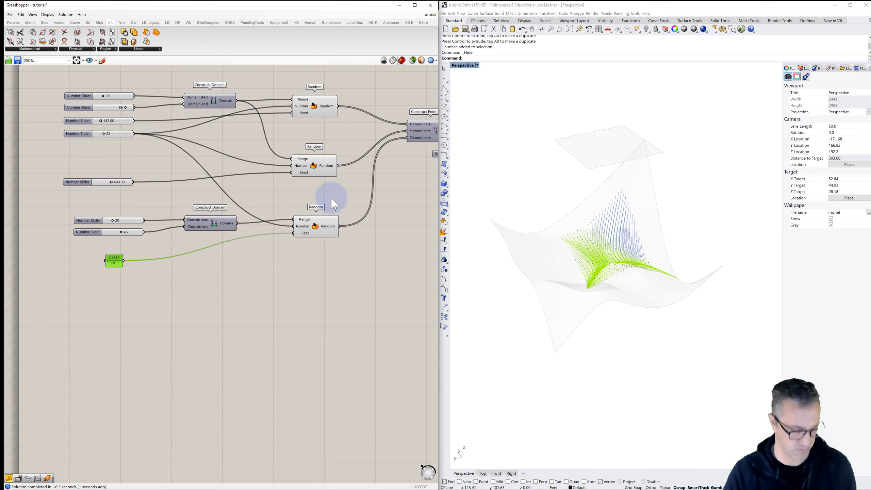
- Show the hidden flat surface in Rhino again
{"action": "right_click_drag", "start_coordinate": [337, 202], "coordinate": [93, 225]}
{"action": "scroll", "coordinate": [179, 208], "scroll_direction": "down", "scroll_amount": 2}
{"action": "right_click_drag", "start_coordinate": [199, 206], "coordinate": [134, 193]}
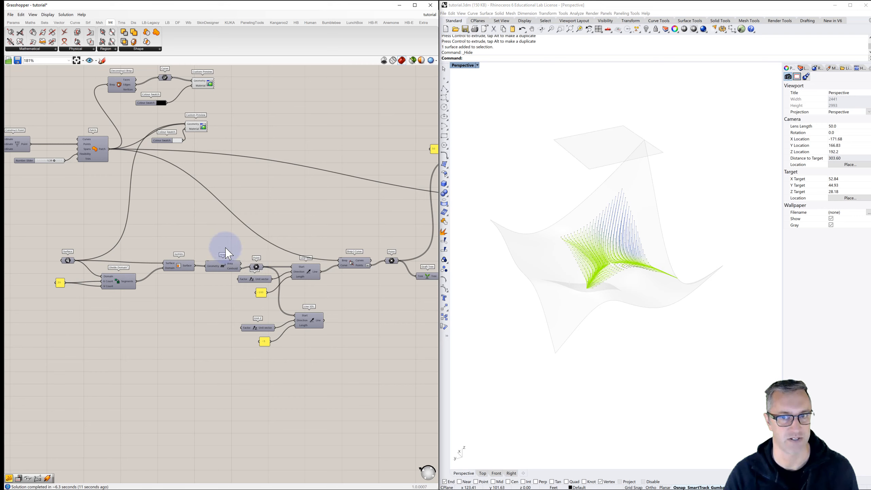
{"action": "right_click_drag", "start_coordinate": [524, 221], "coordinate": [542, 220]}
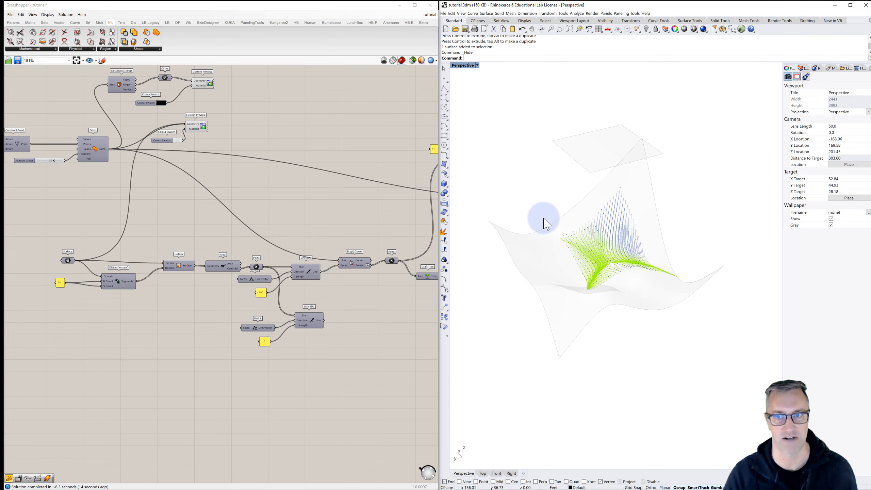
{"action": "left_click", "coordinate": [646, 30]}
{"action": "left_click", "coordinate": [623, 96]}
- Stretch the flat surface with Scale1D from its corner to about 51.5 ft long, a factor of about 1.55
{"action": "left_click", "coordinate": [607, 136]}
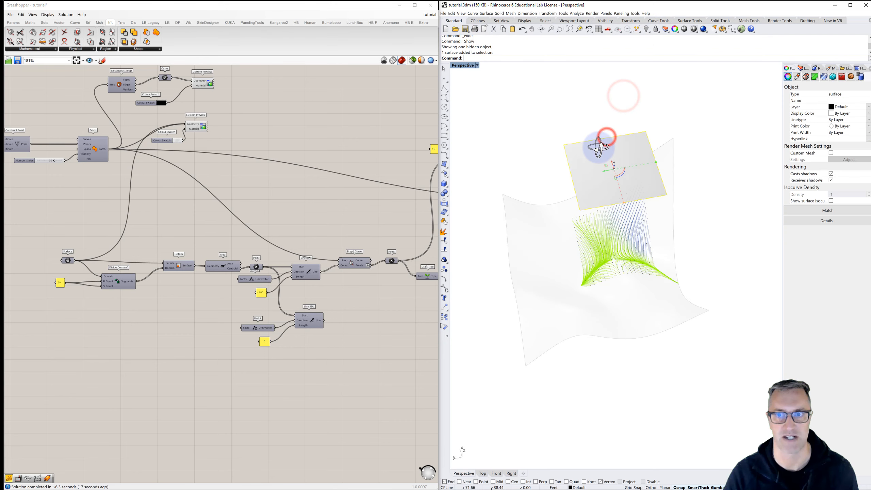
{"action": "right_click_drag", "start_coordinate": [599, 148], "coordinate": [599, 145]}
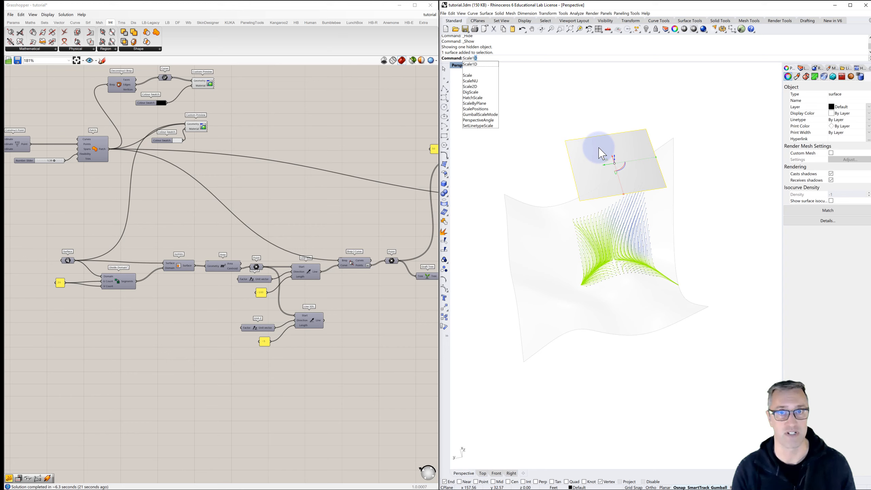
{"action": "key", "text": "Return"}
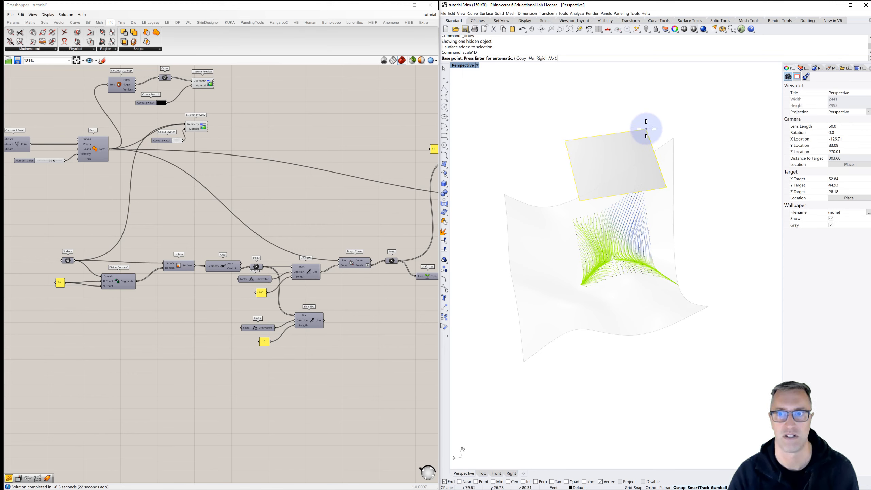
{"action": "left_click", "coordinate": [646, 129]}
{"action": "left_click", "coordinate": [566, 140]}
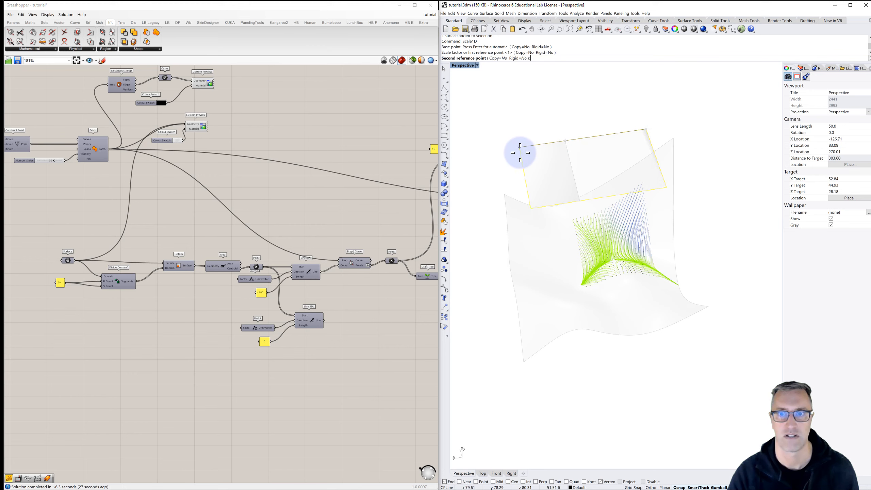
{"action": "left_click", "coordinate": [520, 153]}
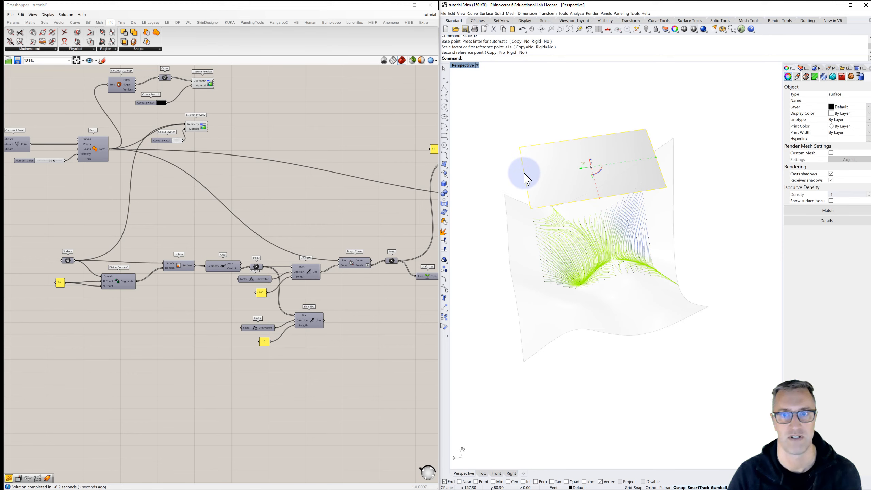
- Shorten the flat surface's other direction with Scale1D from the same corner to about 19 ft, and deselect it
{"action": "right_click", "coordinate": [656, 123]}
{"action": "left_click", "coordinate": [647, 129]}
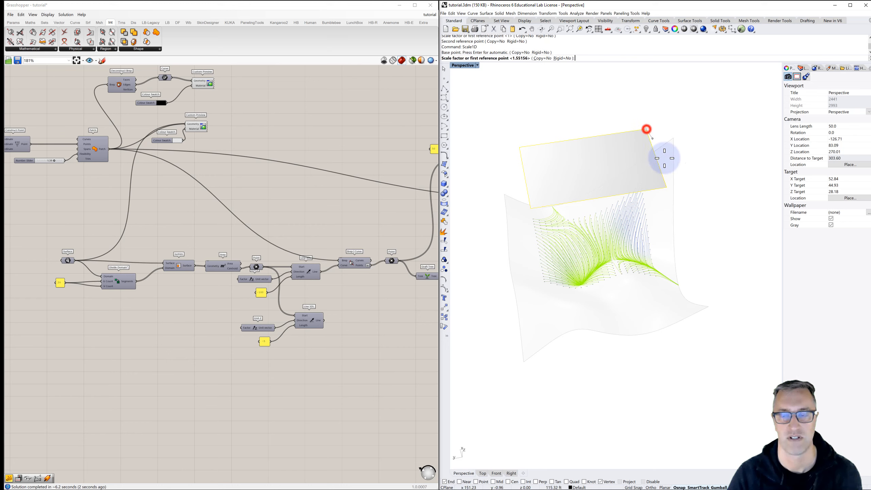
{"action": "left_click", "coordinate": [665, 186]}
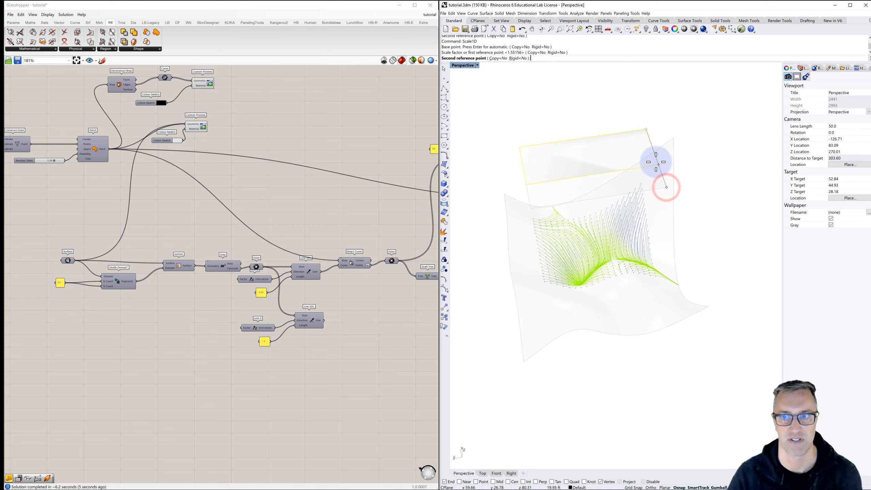
{"action": "left_click", "coordinate": [656, 161]}
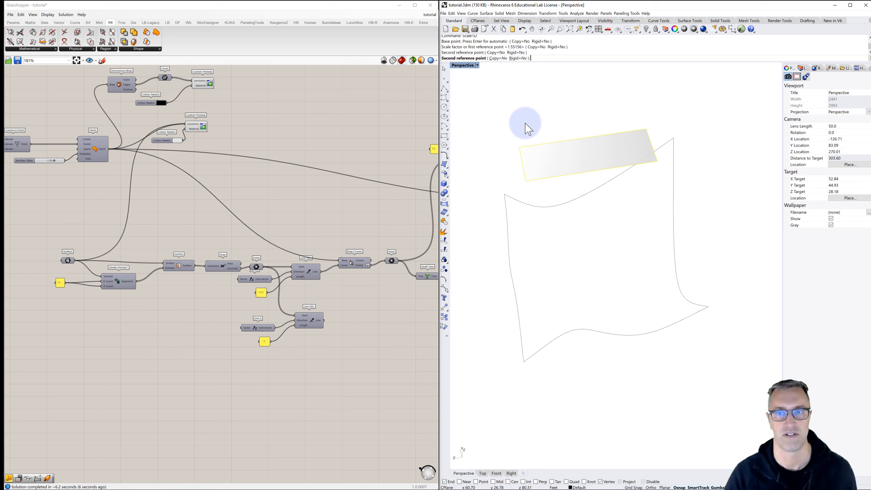
{"action": "left_click", "coordinate": [597, 210]}
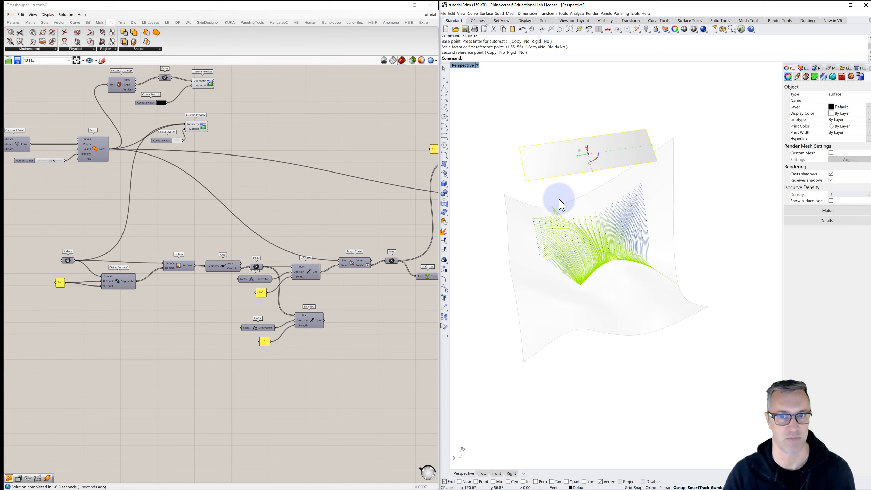
{"action": "left_click", "coordinate": [522, 115]}
- Review the Grasshopper definition from the projection lines through the loop, polylines and slope division to the Gradient and Custom Preview
{"action": "mouse_move", "coordinate": [506, 146]}
{"action": "right_mouse_down"}
{"action": "mouse_move", "coordinate": [535, 130]}
{"action": "mouse_move", "coordinate": [498, 157]}
{"action": "mouse_move", "coordinate": [506, 141]}
{"action": "right_mouse_up"}
{"action": "right_click_drag", "start_coordinate": [220, 247], "coordinate": [165, 246]}
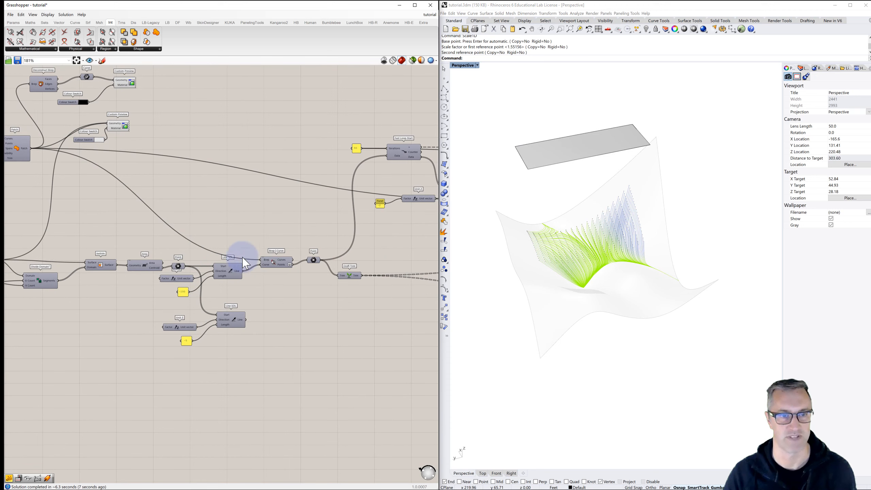
{"action": "right_click_drag", "start_coordinate": [264, 271], "coordinate": [104, 270]}
{"action": "right_click_drag", "start_coordinate": [271, 243], "coordinate": [160, 260]}
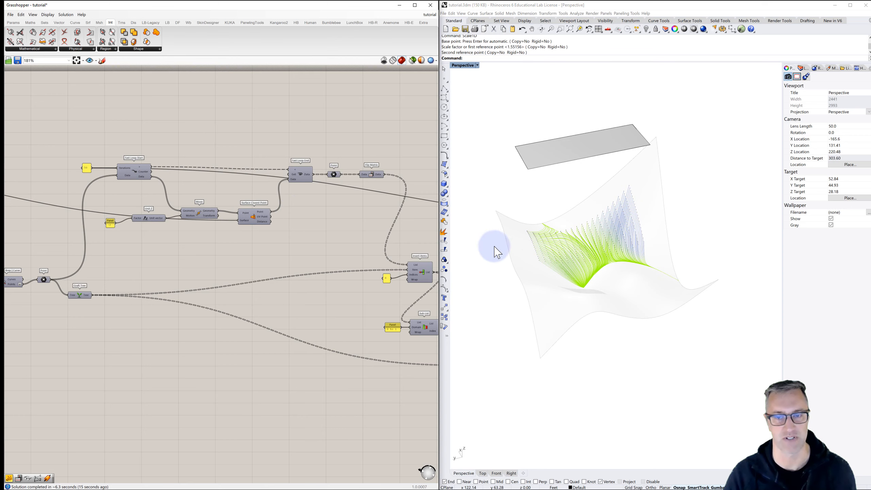
{"action": "right_click_drag", "start_coordinate": [327, 245], "coordinate": [114, 182]}
{"action": "right_click_drag", "start_coordinate": [292, 233], "coordinate": [182, 236]}
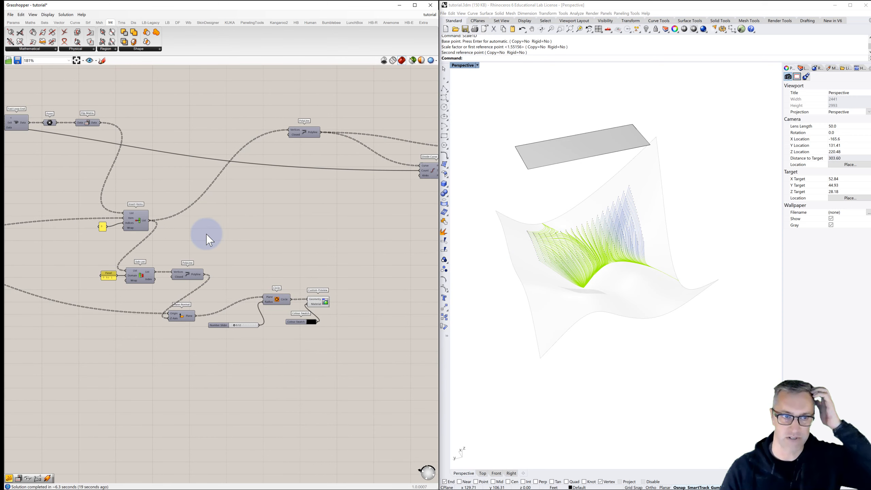
{"action": "right_click_drag", "start_coordinate": [231, 213], "coordinate": [121, 223]}
{"action": "right_click_drag", "start_coordinate": [287, 171], "coordinate": [194, 170]}
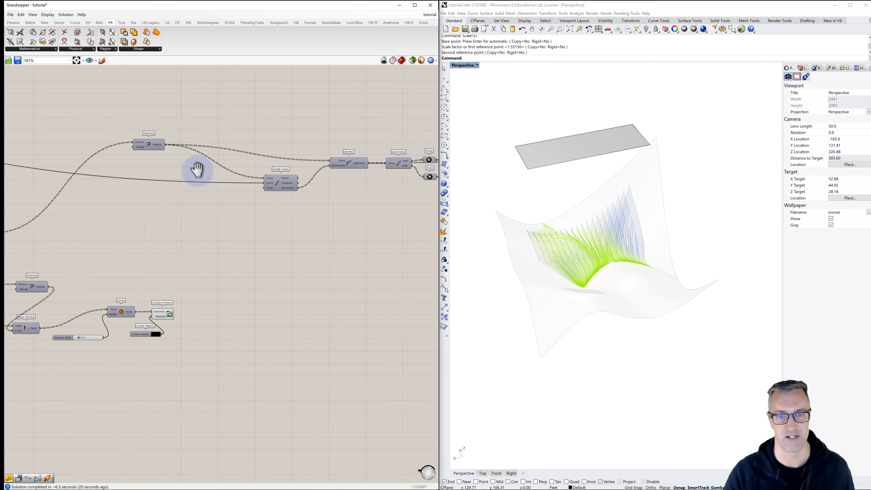
{"action": "mouse_move", "coordinate": [296, 172]}
{"action": "right_mouse_down"}
{"action": "mouse_move", "coordinate": [241, 183]}
{"action": "mouse_move", "coordinate": [211, 169]}
{"action": "right_mouse_up"}
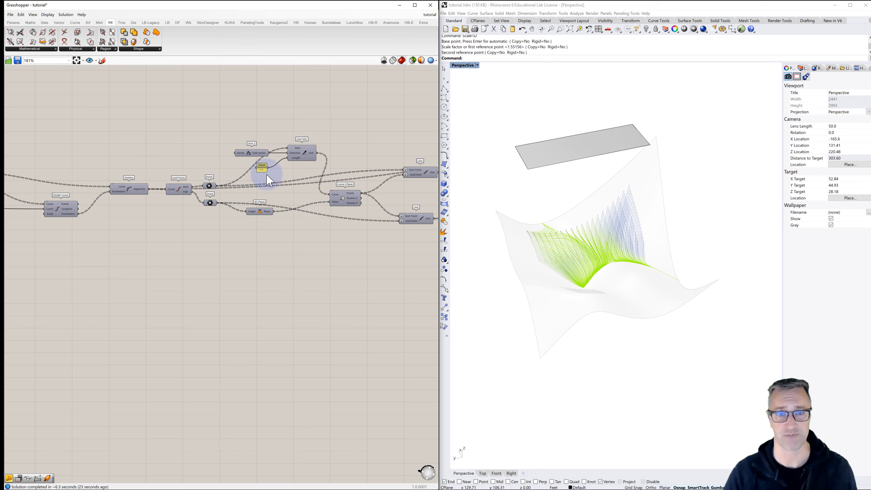
{"action": "right_click_drag", "start_coordinate": [321, 193], "coordinate": [180, 195]}
{"action": "right_click_drag", "start_coordinate": [305, 199], "coordinate": [198, 227]}
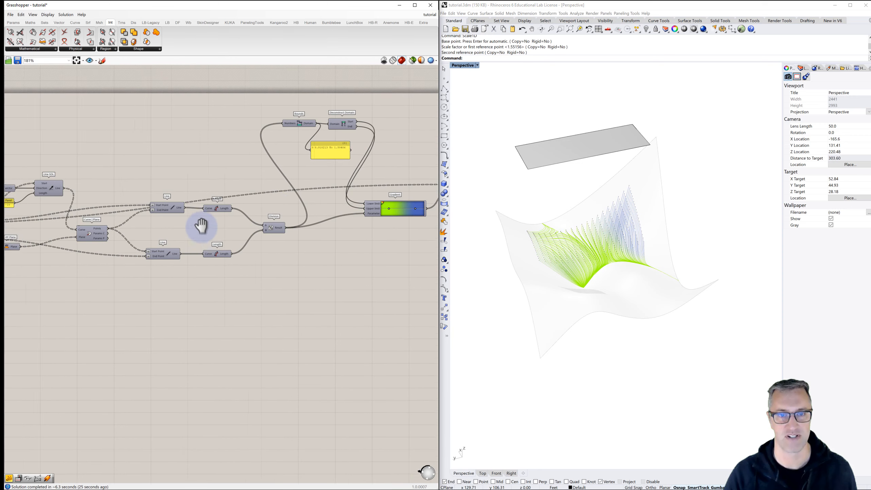
{"action": "right_click_drag", "start_coordinate": [298, 196], "coordinate": [237, 201]}
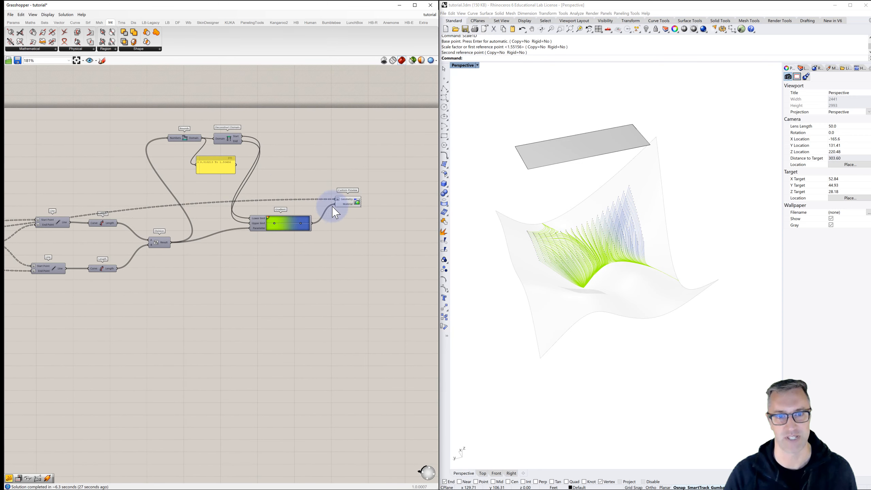
- Highlight the flow lines fed into the gradient Custom Preview by selecting that component, and clear the selection
{"action": "scroll", "coordinate": [335, 207], "scroll_direction": "up", "scroll_amount": 3}
{"action": "left_click", "coordinate": [350, 205]}
{"action": "left_click", "coordinate": [379, 176]}
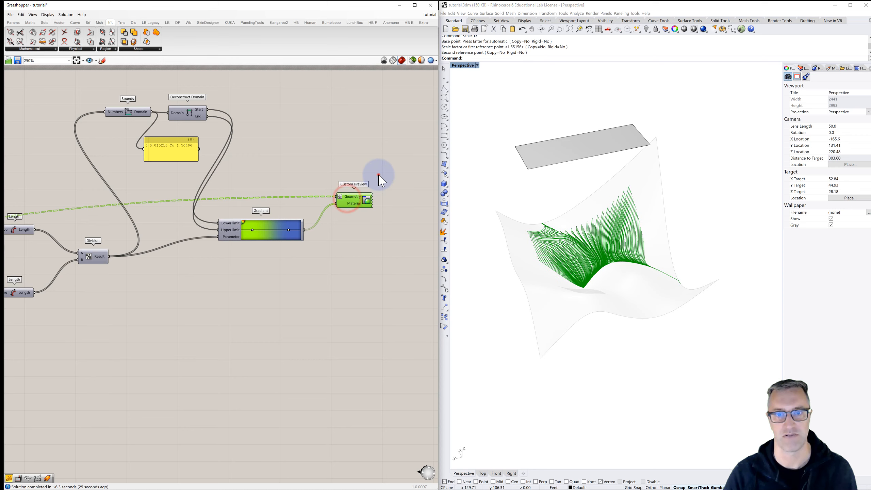
- Examine the gradient-coloured flow lines on the patch surface up close and from several angles
{"action": "right_click_drag", "start_coordinate": [467, 243], "coordinate": [510, 227]}
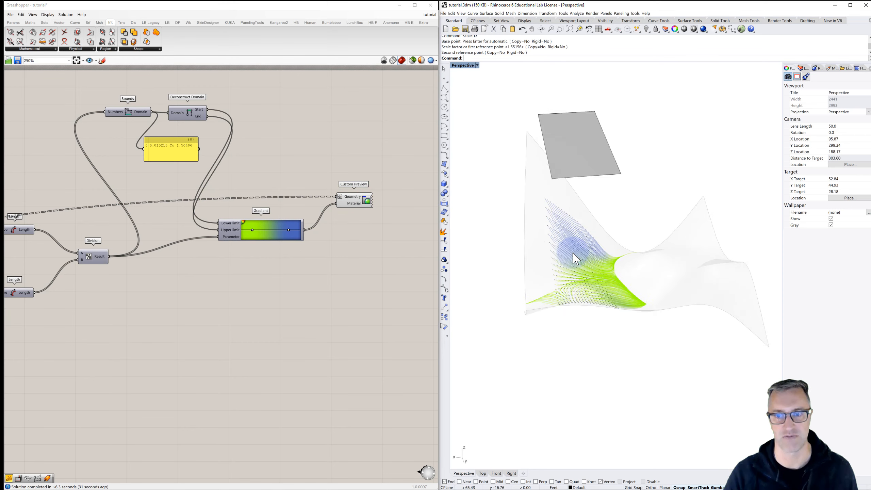
{"action": "scroll", "coordinate": [578, 302], "scroll_direction": "up", "scroll_amount": 5}
{"action": "scroll", "coordinate": [578, 316], "scroll_direction": "up", "scroll_amount": 4}
{"action": "right_click_drag", "start_coordinate": [576, 311], "coordinate": [659, 291]}
{"action": "scroll", "coordinate": [683, 294], "scroll_direction": "down", "scroll_amount": 3}
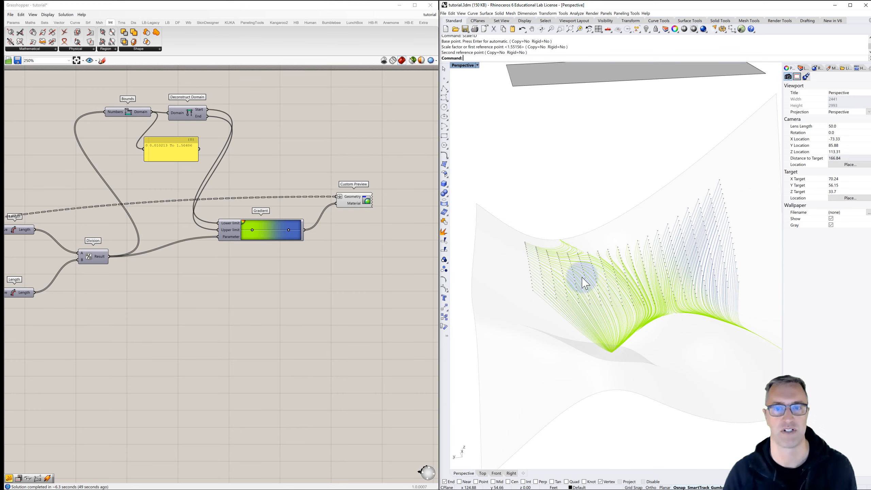
{"action": "scroll", "coordinate": [577, 288], "scroll_direction": "down", "scroll_amount": 3}
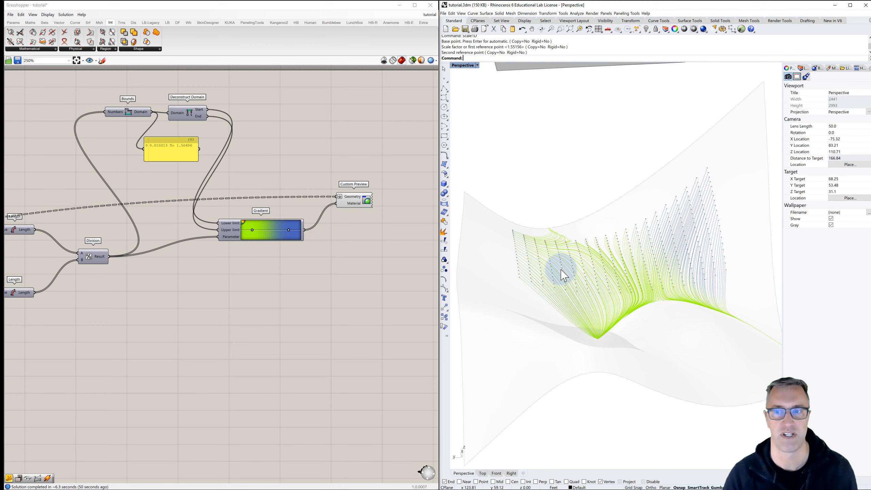
{"action": "right_click_drag", "start_coordinate": [620, 296], "coordinate": [602, 291]}
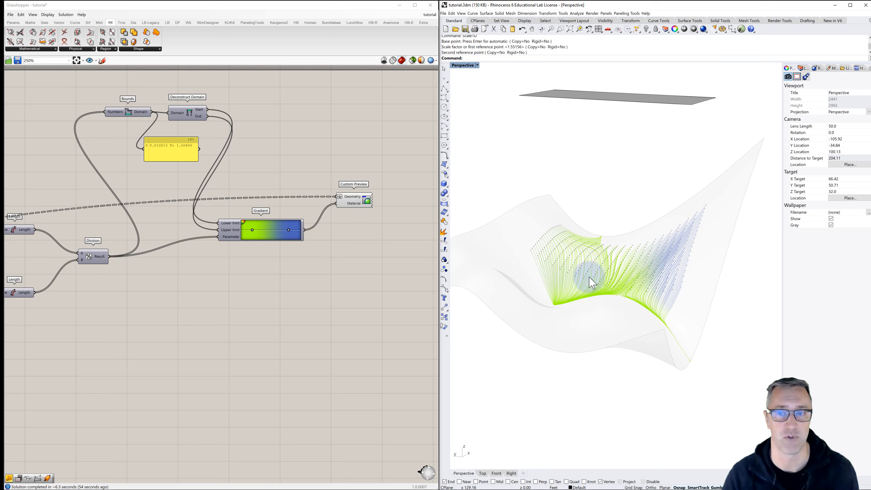
{"action": "right_click_drag", "start_coordinate": [571, 272], "coordinate": [619, 274]}
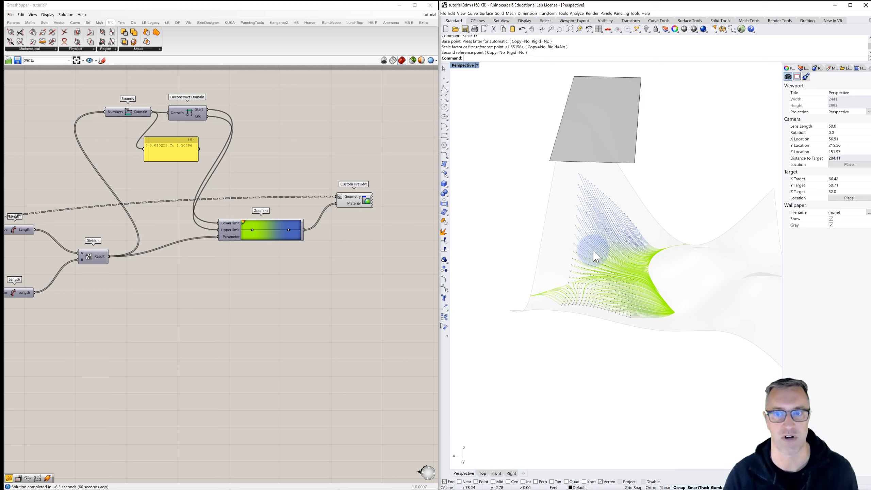
{"action": "right_click_drag", "start_coordinate": [599, 287], "coordinate": [669, 288]}
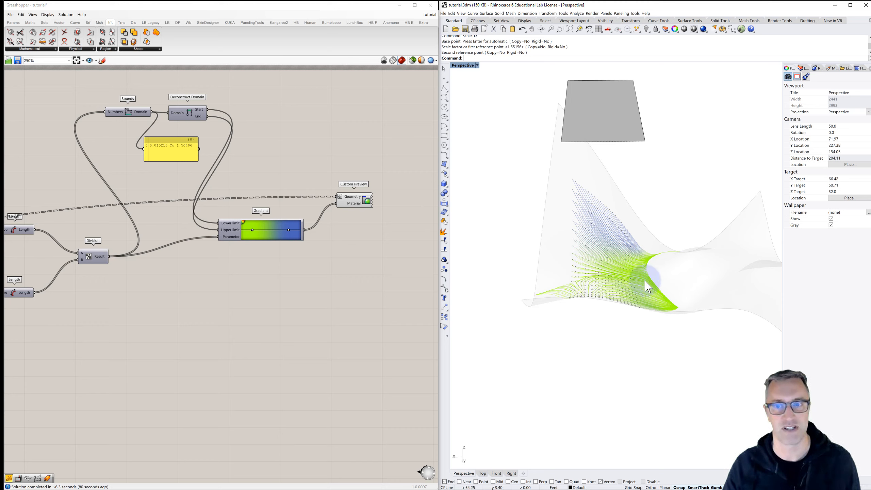
{"action": "right_click_drag", "start_coordinate": [648, 283], "coordinate": [583, 291]}
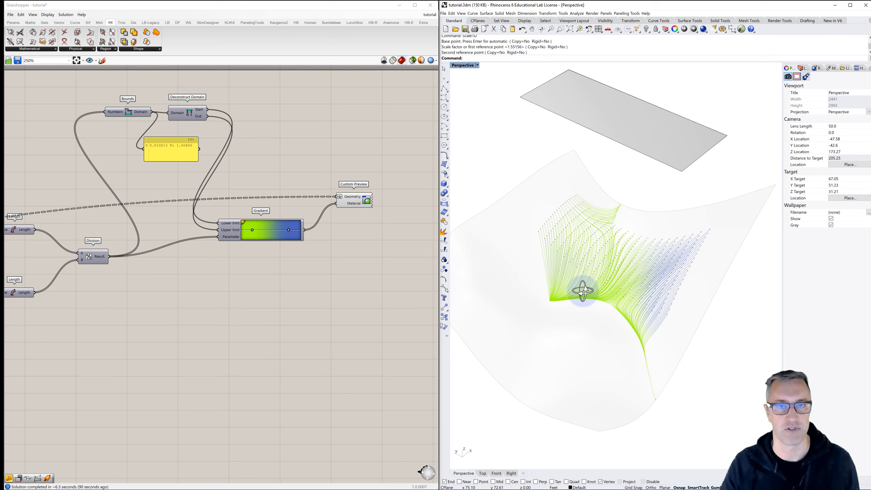